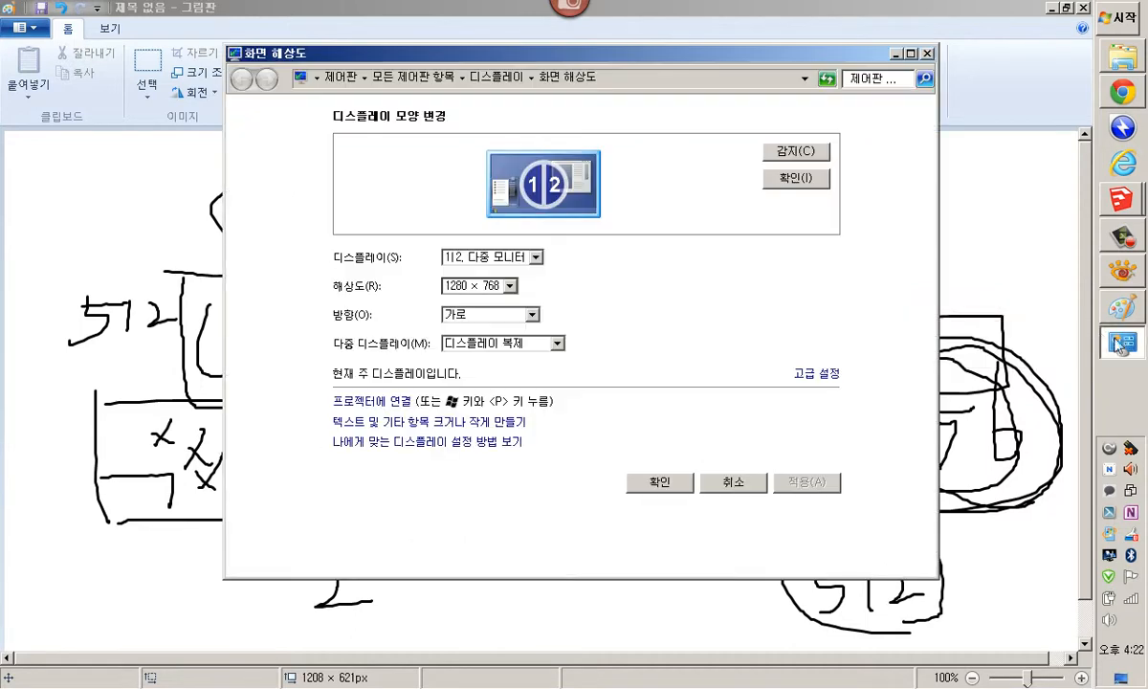
Close the display resolution window and switch to the Untitled SketchUp Pro model.
{"action": "left_click", "coordinate": [928, 55]}
{"action": "left_click", "coordinate": [1129, 207]}
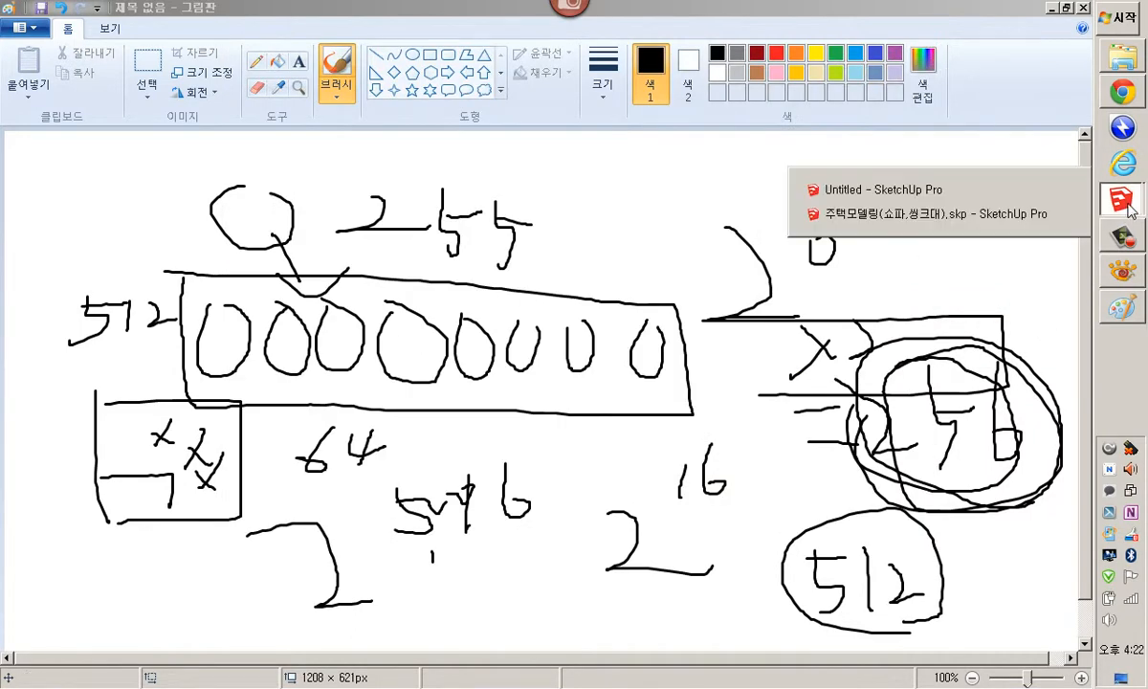
{"action": "left_click", "coordinate": [909, 188]}
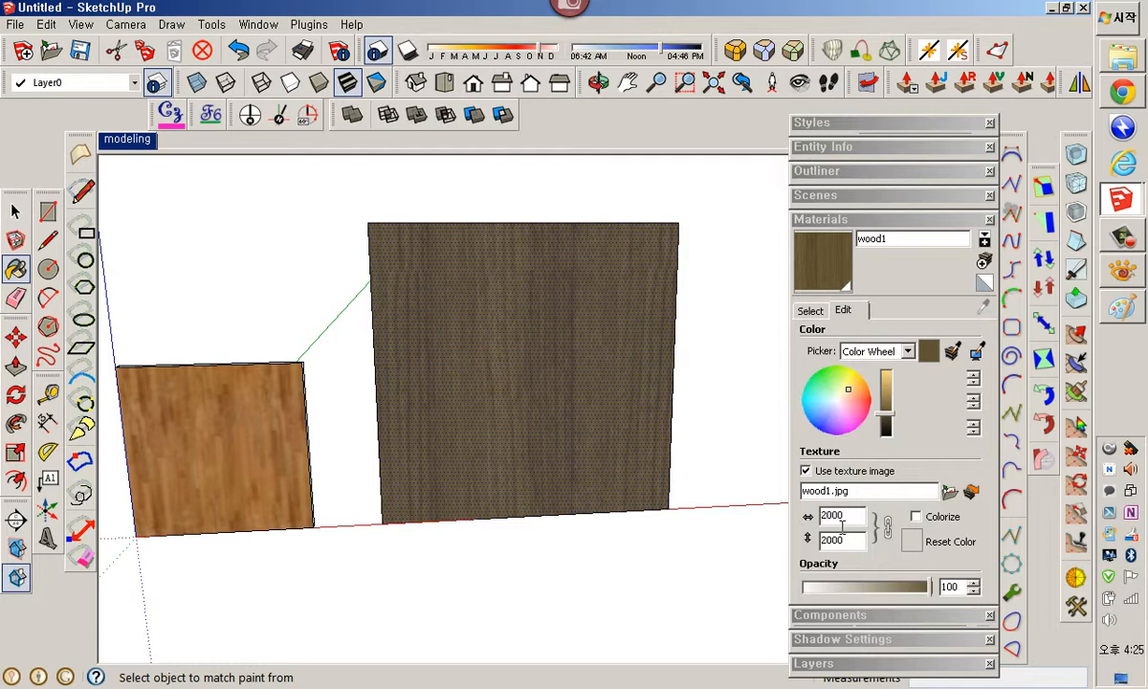
Try yellow, teal, blue and green tints on the wood1 material with the color wheel, and reset its color.
{"action": "left_click", "coordinate": [850, 389]}
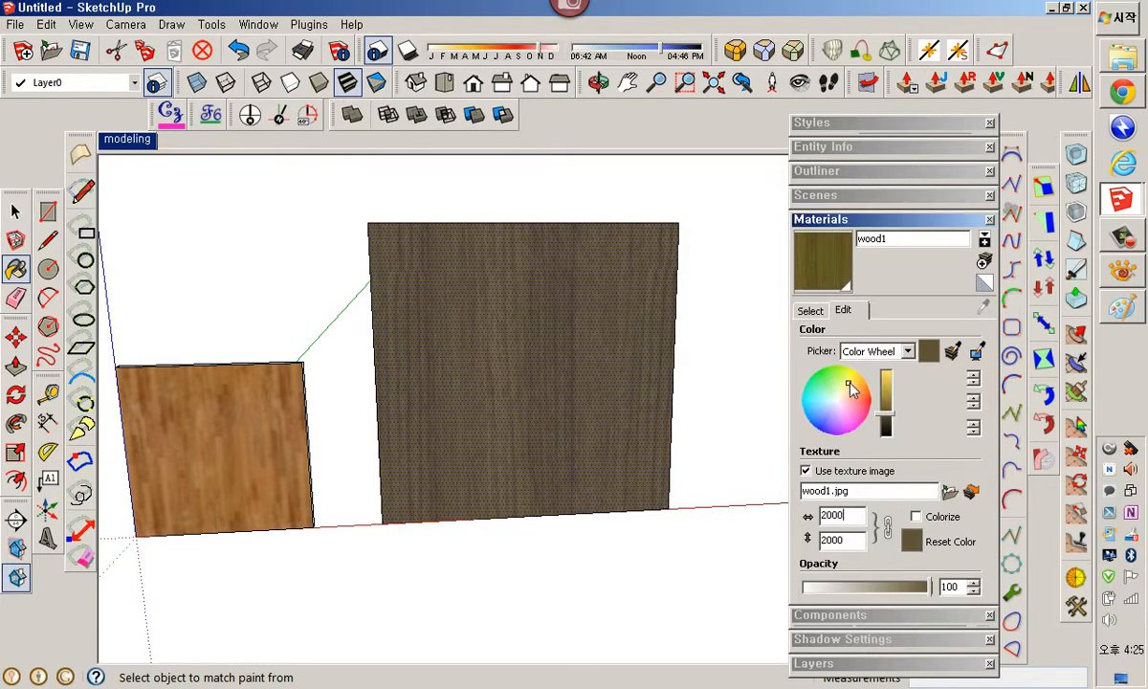
{"action": "left_click_drag", "start_coordinate": [850, 390], "coordinate": [856, 381]}
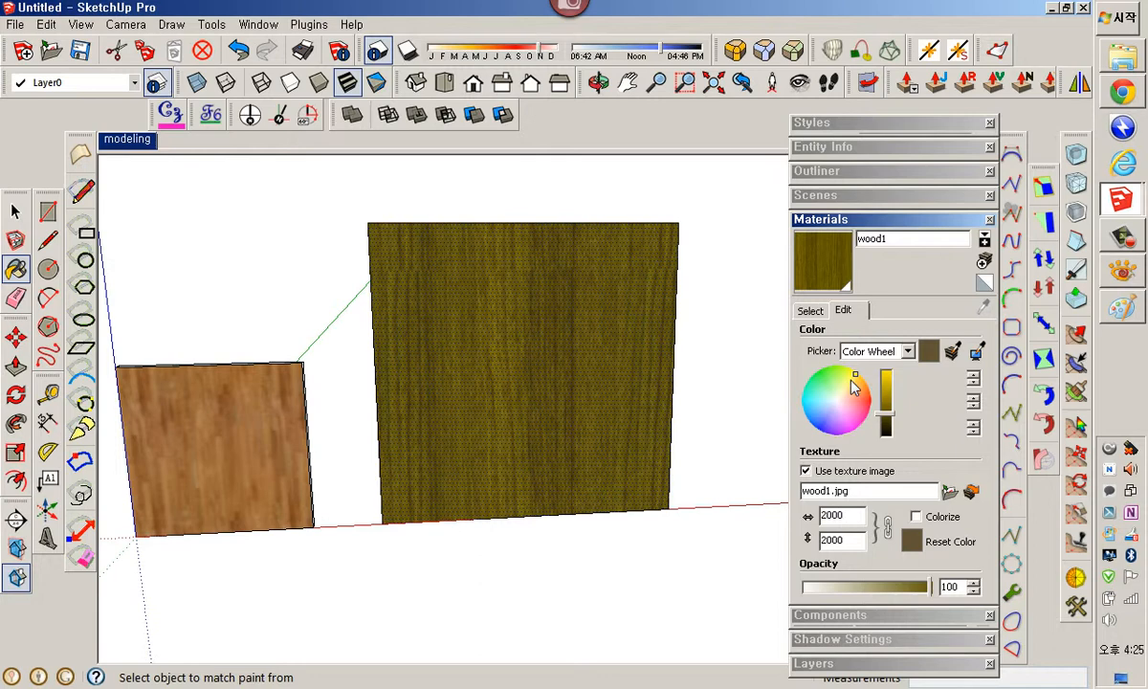
{"action": "left_click", "coordinate": [806, 402]}
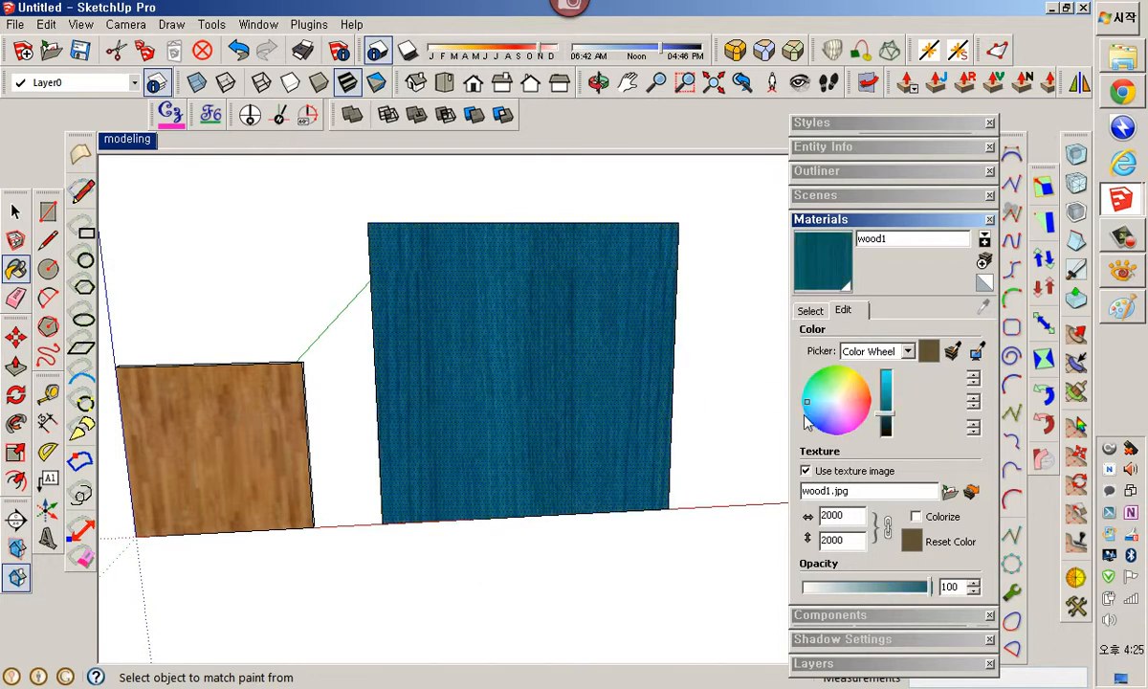
{"action": "left_click", "coordinate": [814, 415]}
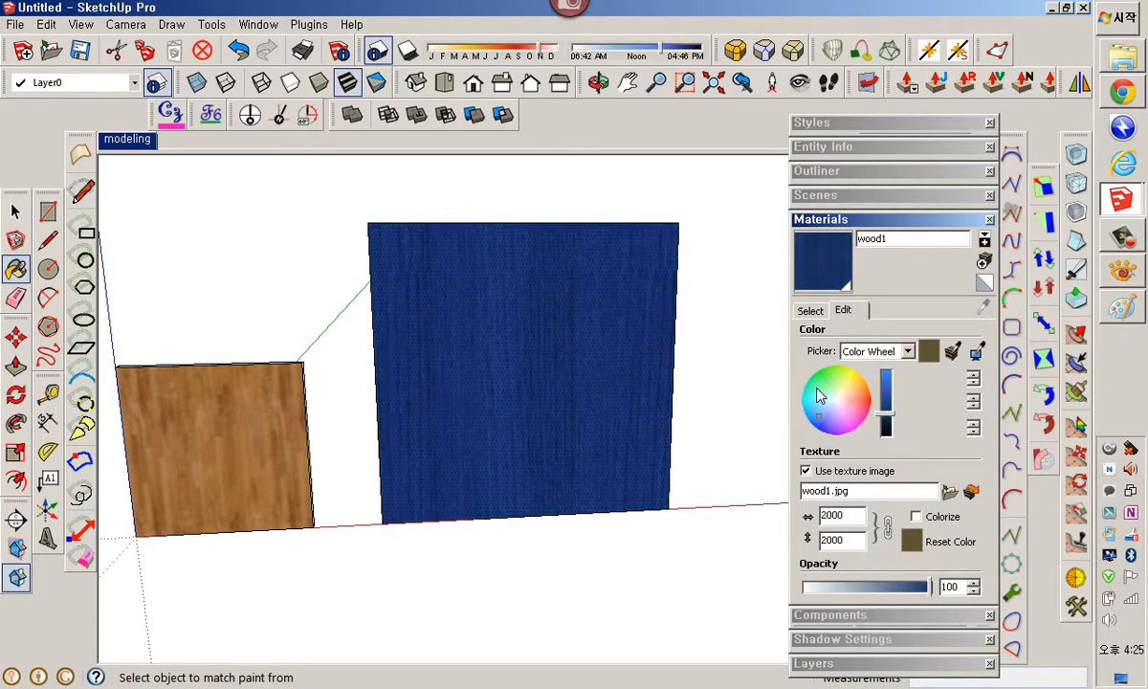
{"action": "left_click", "coordinate": [820, 384]}
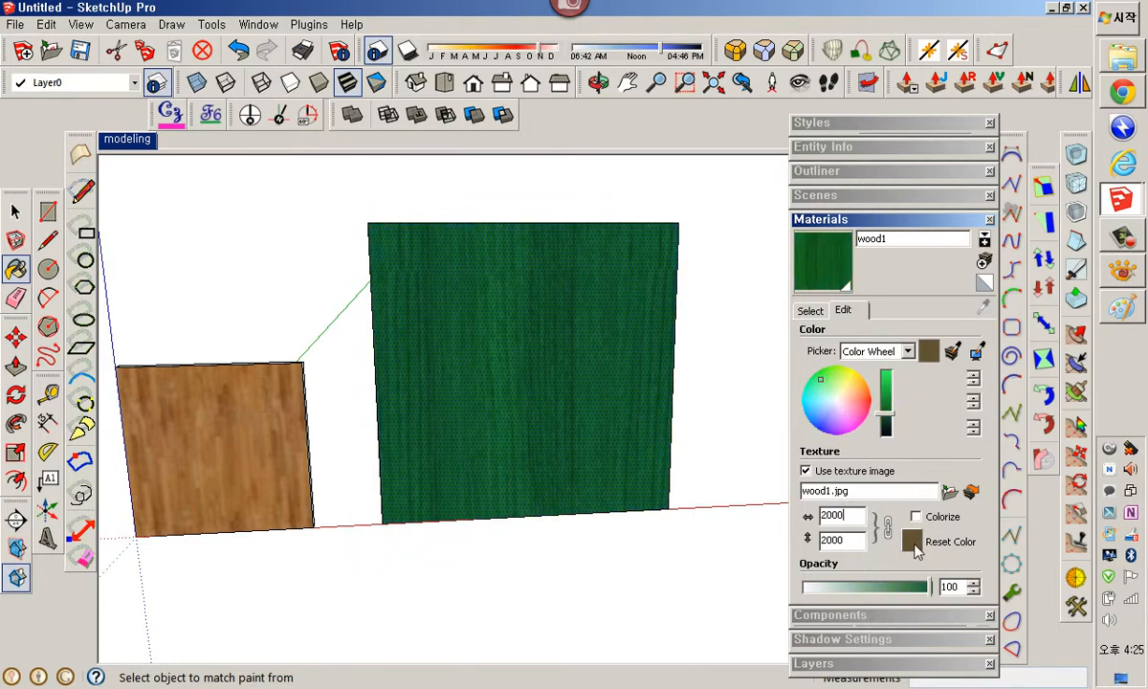
{"action": "left_click", "coordinate": [913, 545]}
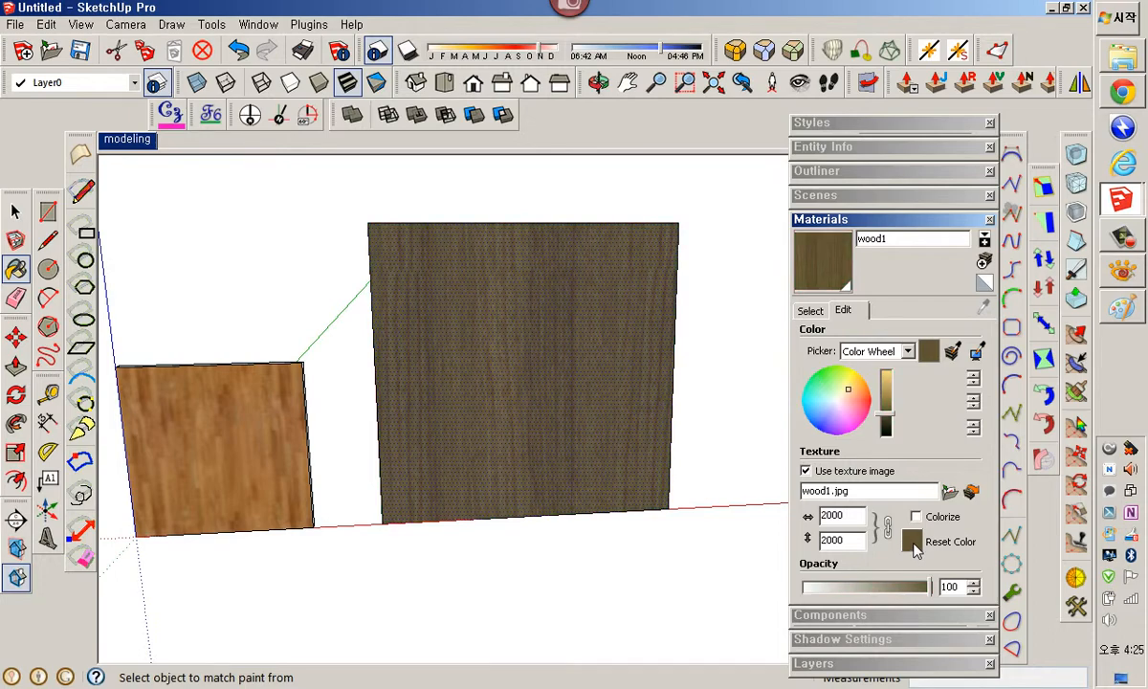
Tint the wood1 material blue and green once more and restore its original texture color.
{"action": "left_click", "coordinate": [813, 424]}
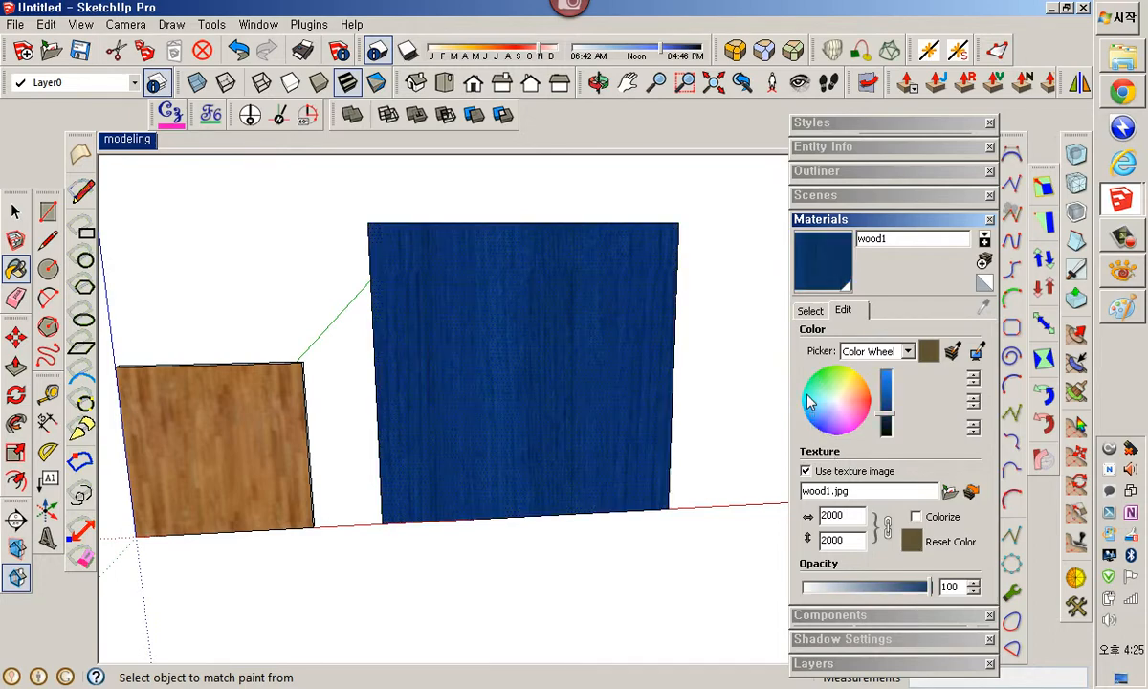
{"action": "left_click", "coordinate": [822, 387]}
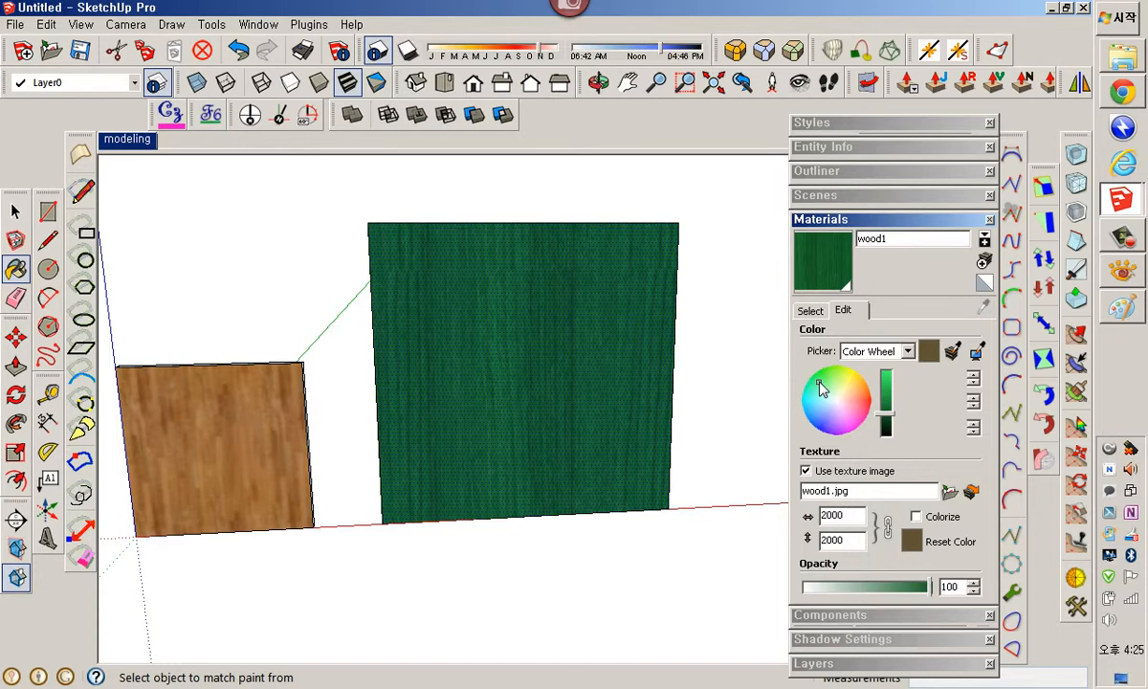
{"action": "left_click", "coordinate": [926, 536]}
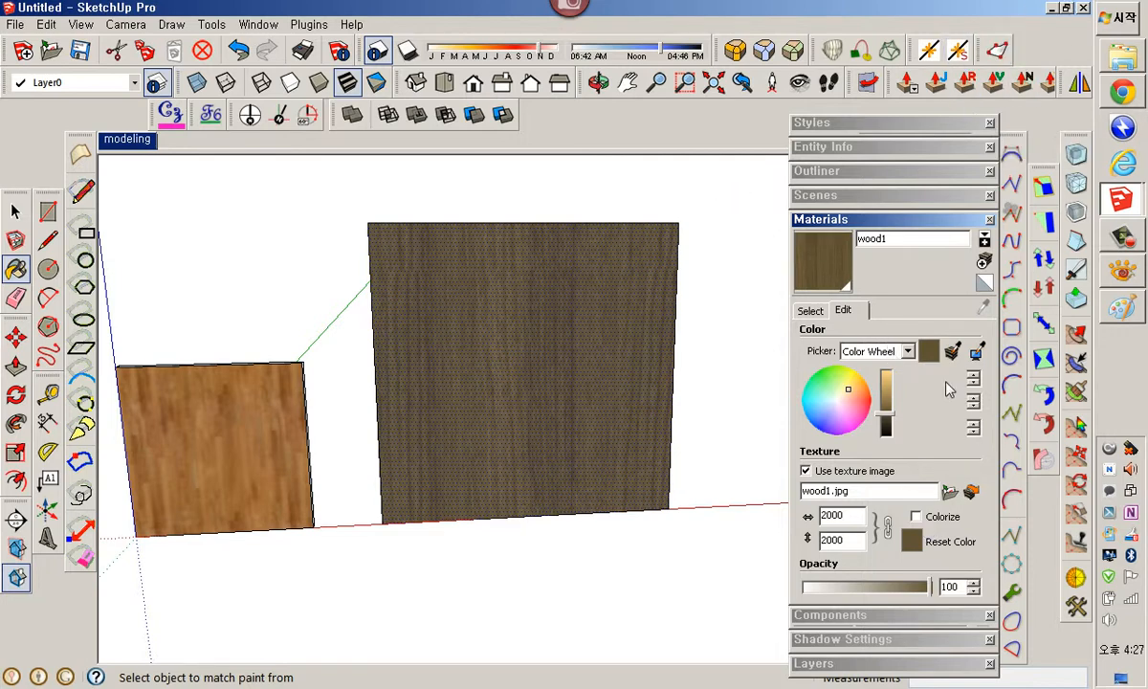
Switch the wood1 color picker to HSB and return it to Color Wheel.
{"action": "left_click", "coordinate": [861, 350]}
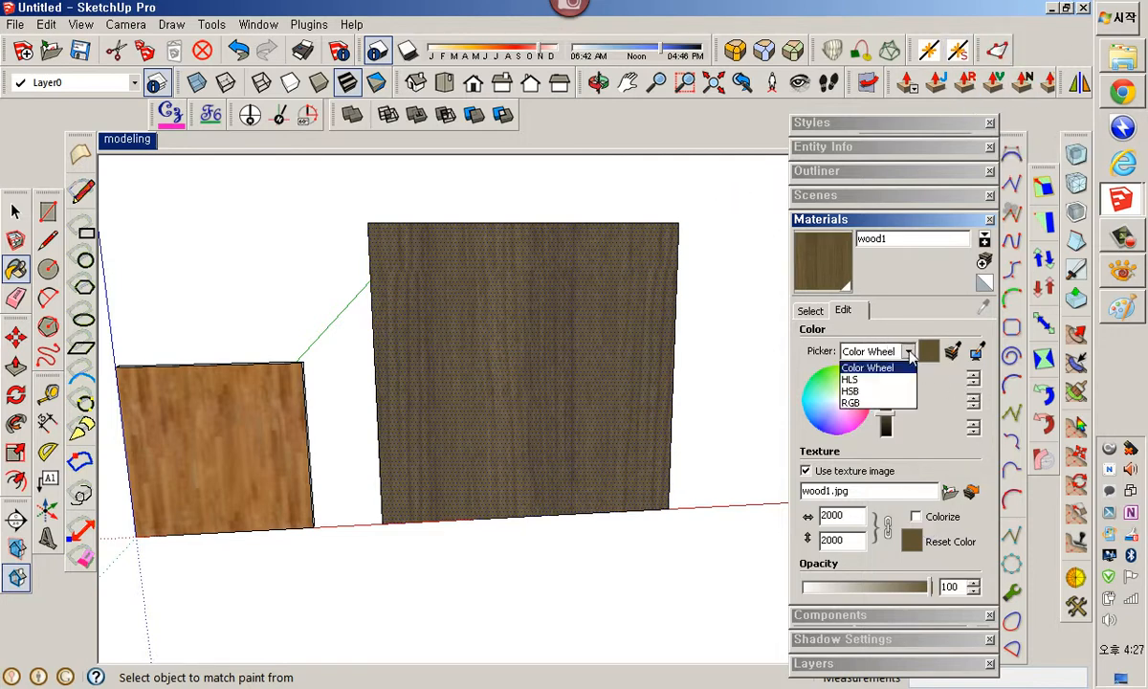
{"action": "left_click", "coordinate": [873, 399]}
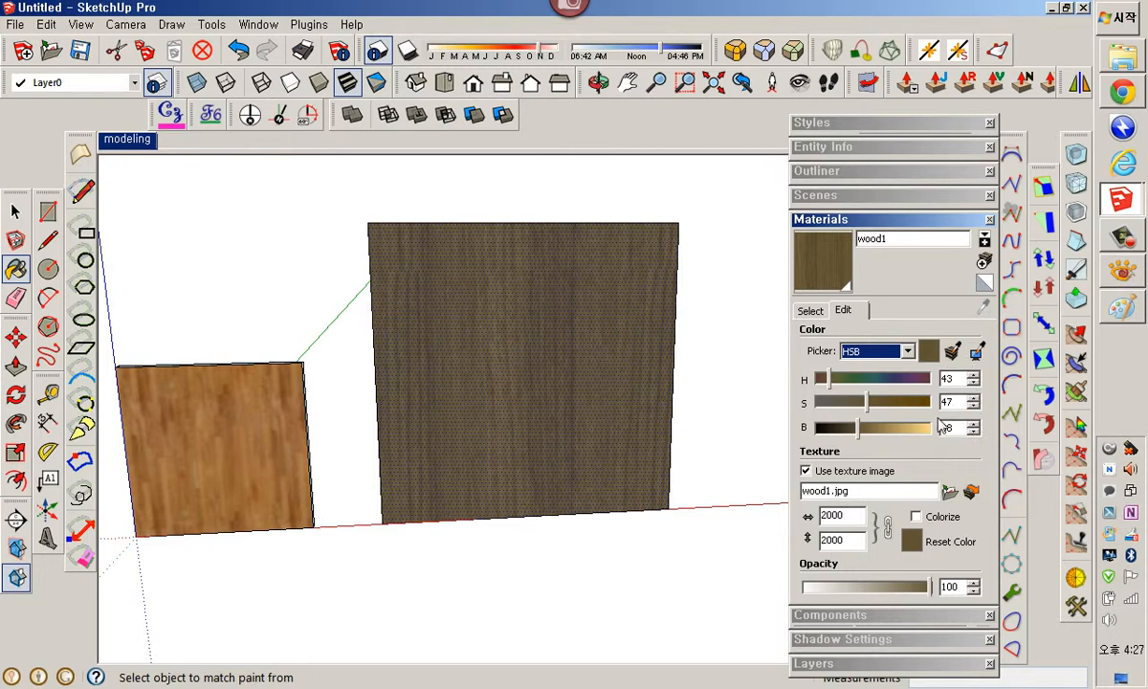
{"action": "left_click", "coordinate": [872, 351]}
{"action": "left_click", "coordinate": [861, 365]}
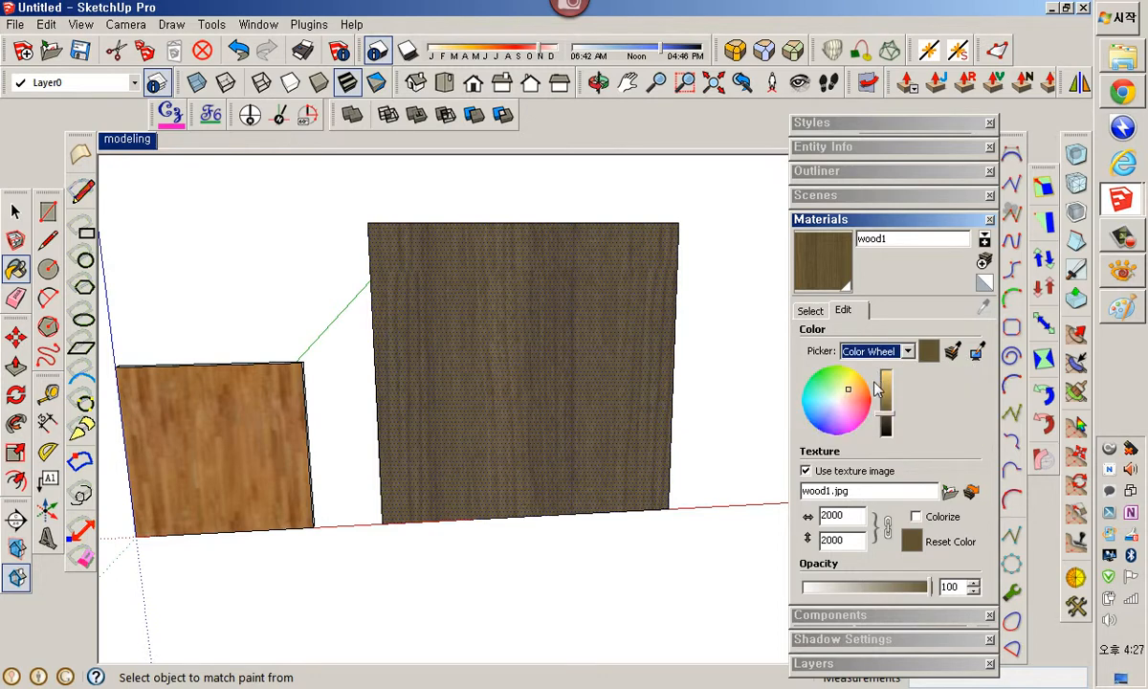
{"action": "left_click", "coordinate": [907, 351]}
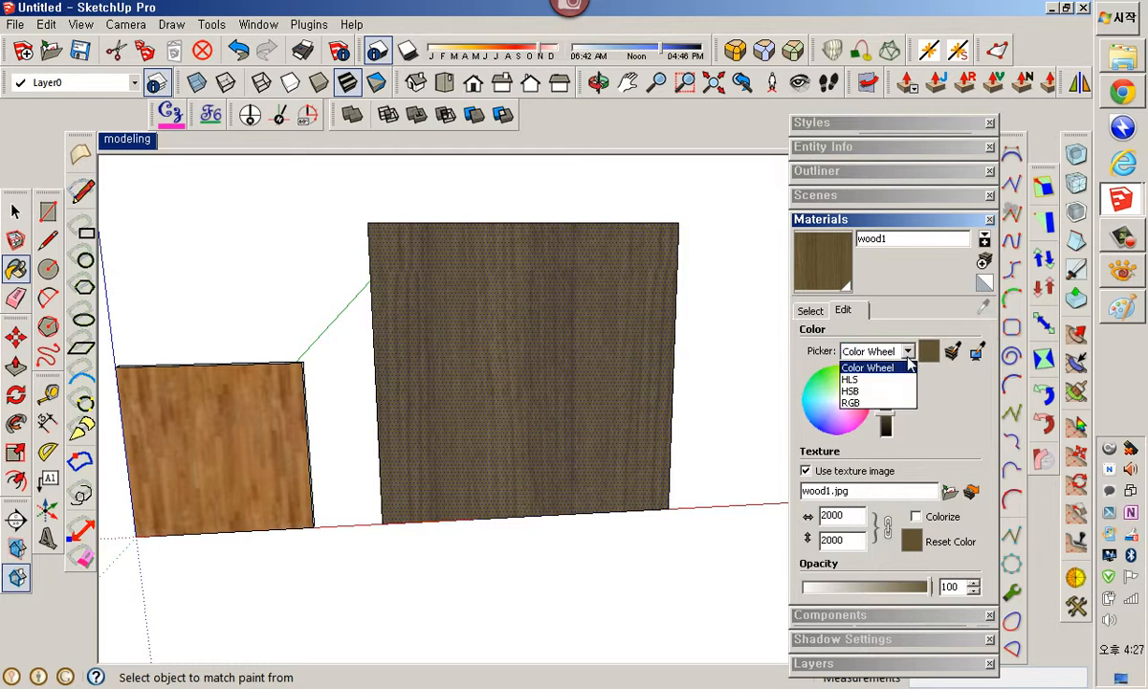
{"action": "left_click", "coordinate": [909, 352]}
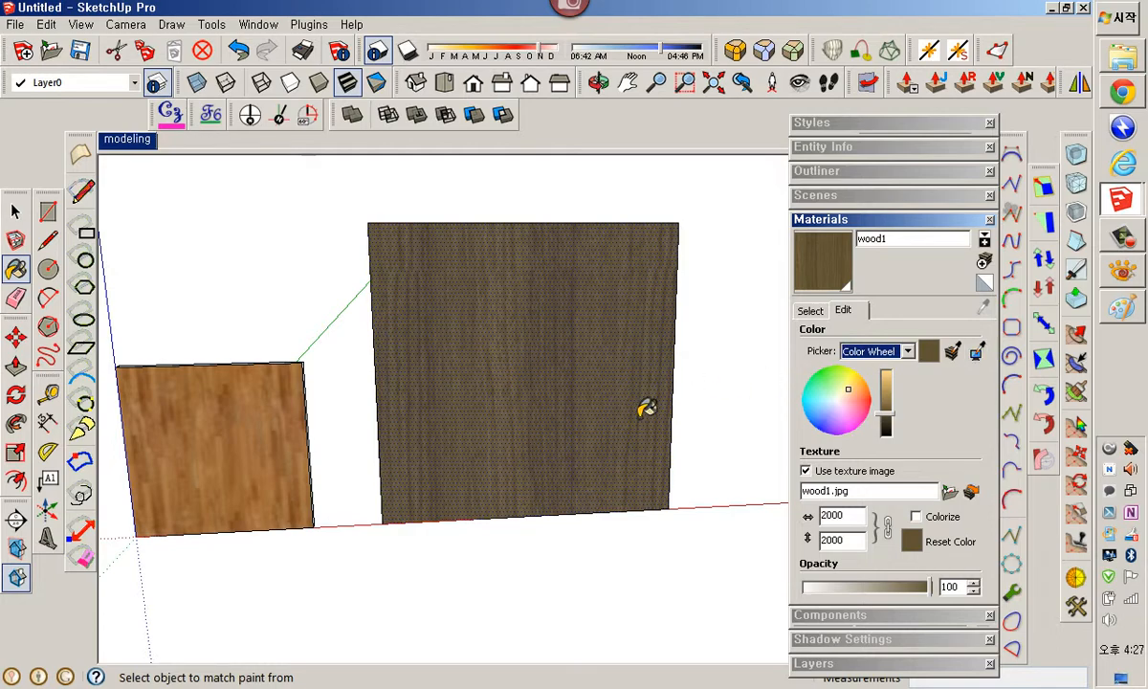
{"action": "middle_click_drag", "start_coordinate": [640, 416], "coordinate": [499, 415], "text": "shift"}
{"action": "scroll", "coordinate": [535, 408], "scroll_direction": "down", "scroll_amount": 4}
{"action": "scroll", "coordinate": [520, 415], "scroll_direction": "up", "scroll_amount": 3}
{"action": "key", "text": "r"}
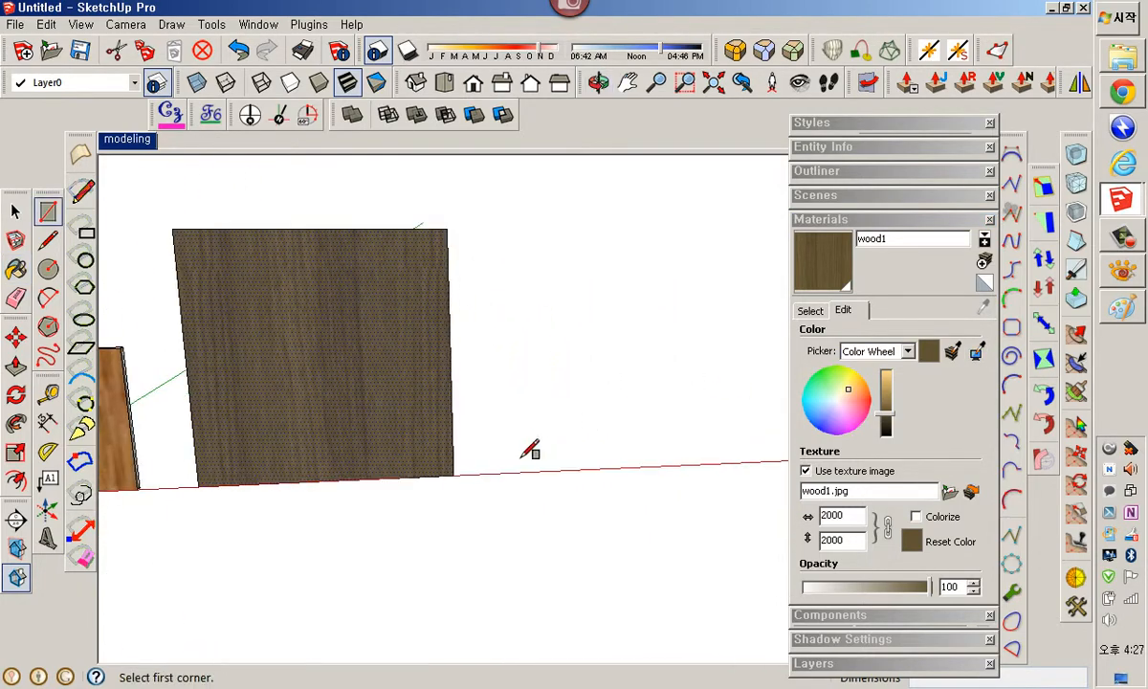
{"action": "left_click", "coordinate": [518, 472]}
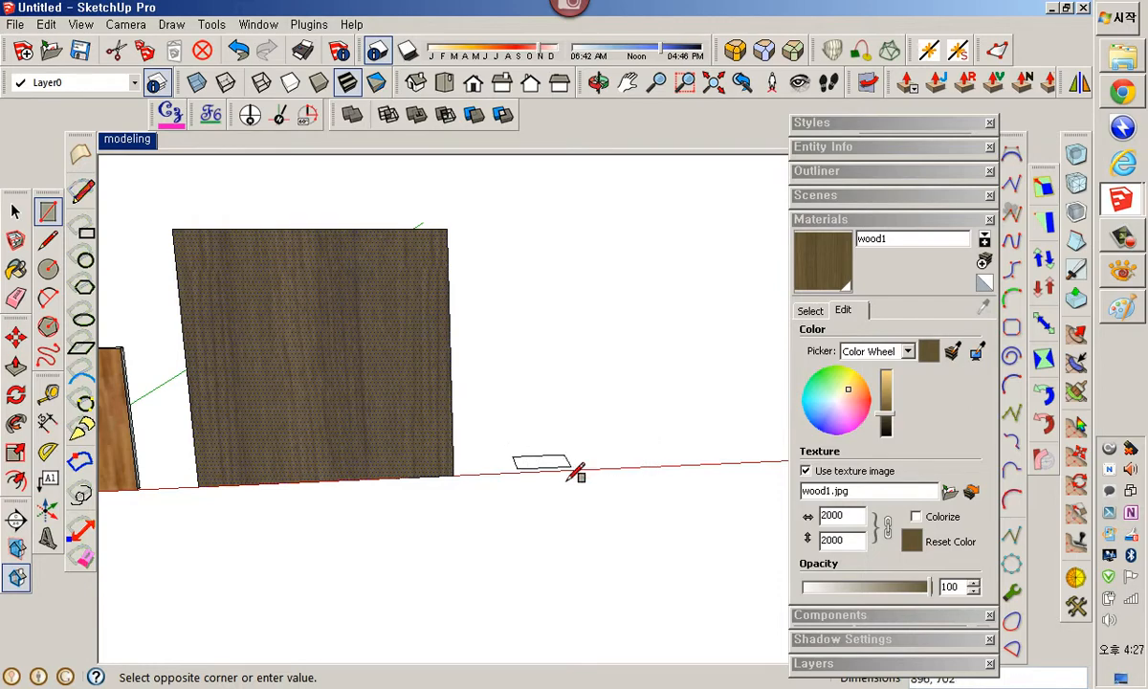
{"action": "middle_click_drag", "start_coordinate": [680, 468], "coordinate": [706, 466], "text": "shift"}
{"action": "key", "text": "space"}
Repaint the small wood-textured square at the origin with the Default material.
{"action": "middle_click_drag", "start_coordinate": [460, 461], "coordinate": [712, 464], "text": "shift"}
{"action": "middle_click_drag", "start_coordinate": [576, 456], "coordinate": [681, 450], "text": "shift"}
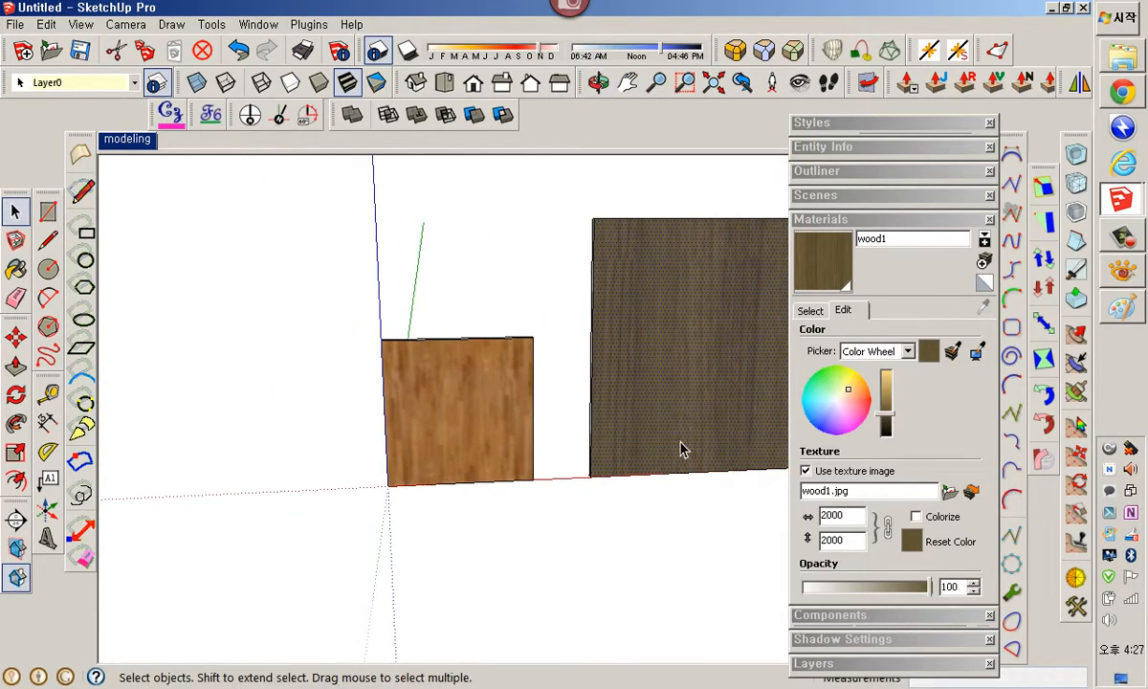
{"action": "right_click", "coordinate": [483, 425]}
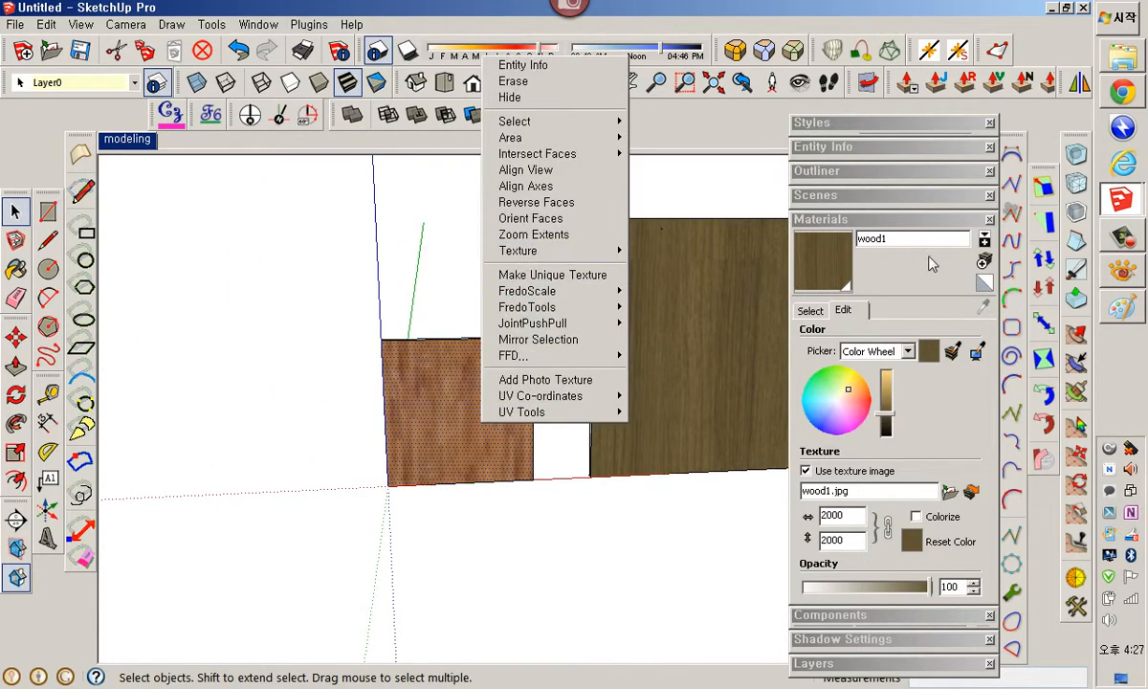
{"action": "left_click", "coordinate": [984, 284]}
{"action": "left_click", "coordinate": [495, 410]}
{"action": "key", "text": "space"}
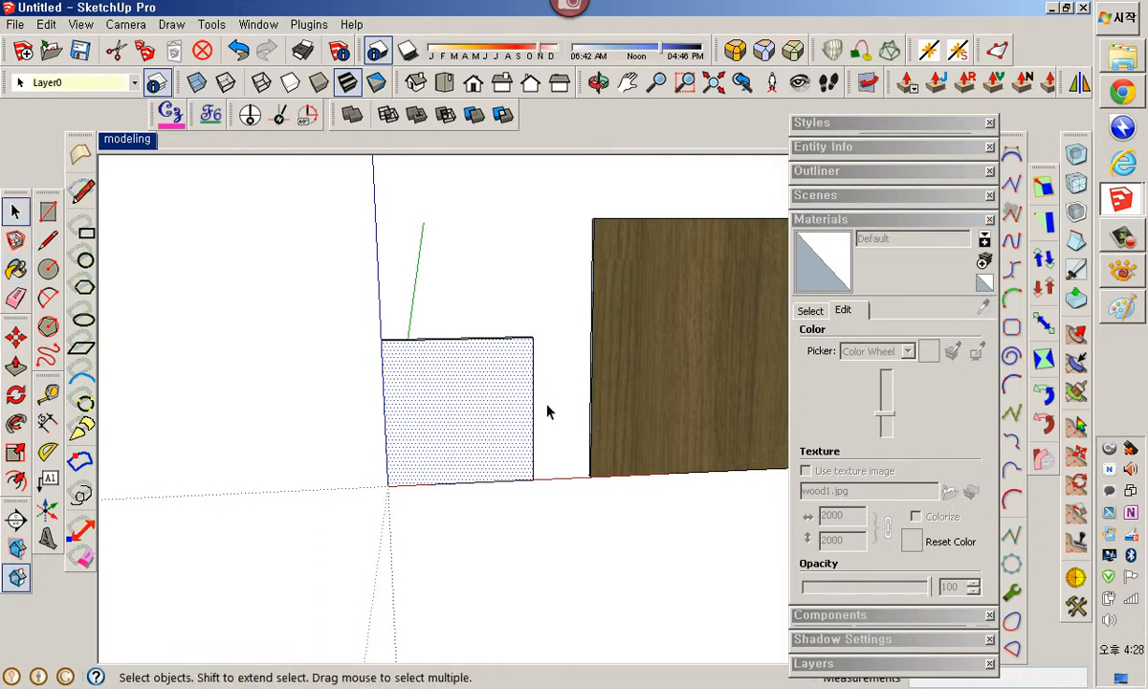
Pick the Wood_ Floor material from the In Model collection and view its color and texture settings.
{"action": "middle_click_drag", "start_coordinate": [547, 412], "coordinate": [540, 341], "text": "shift"}
{"action": "left_click", "coordinate": [604, 341]}
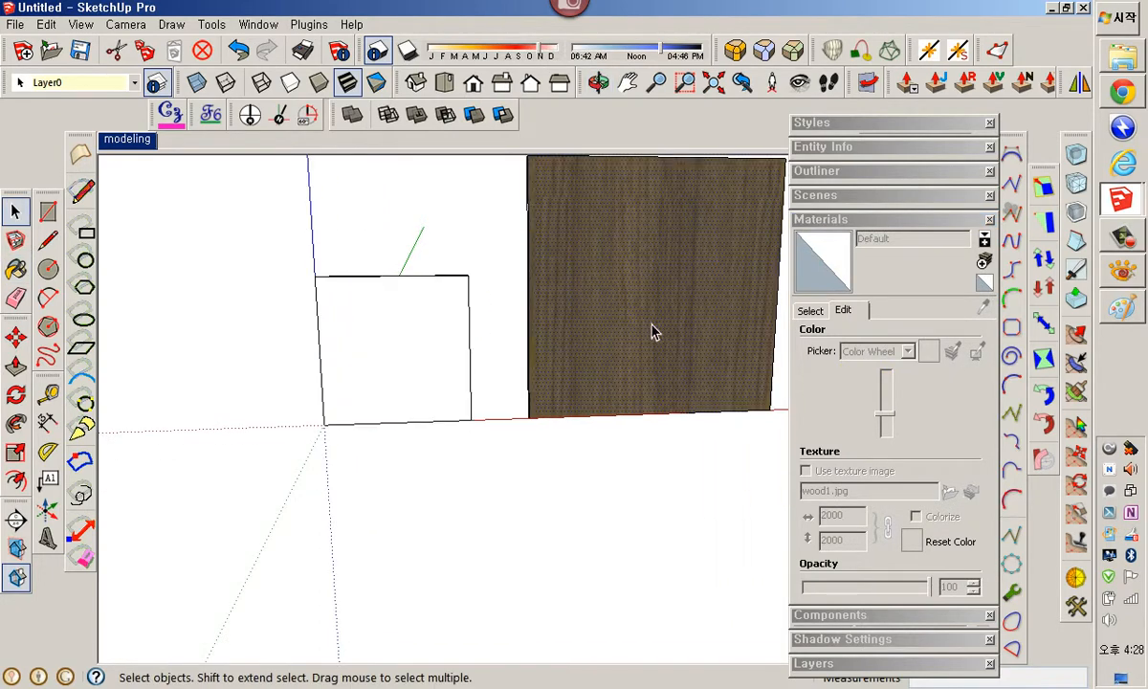
{"action": "middle_click_drag", "start_coordinate": [677, 336], "coordinate": [621, 348]}
{"action": "left_click", "coordinate": [811, 312]}
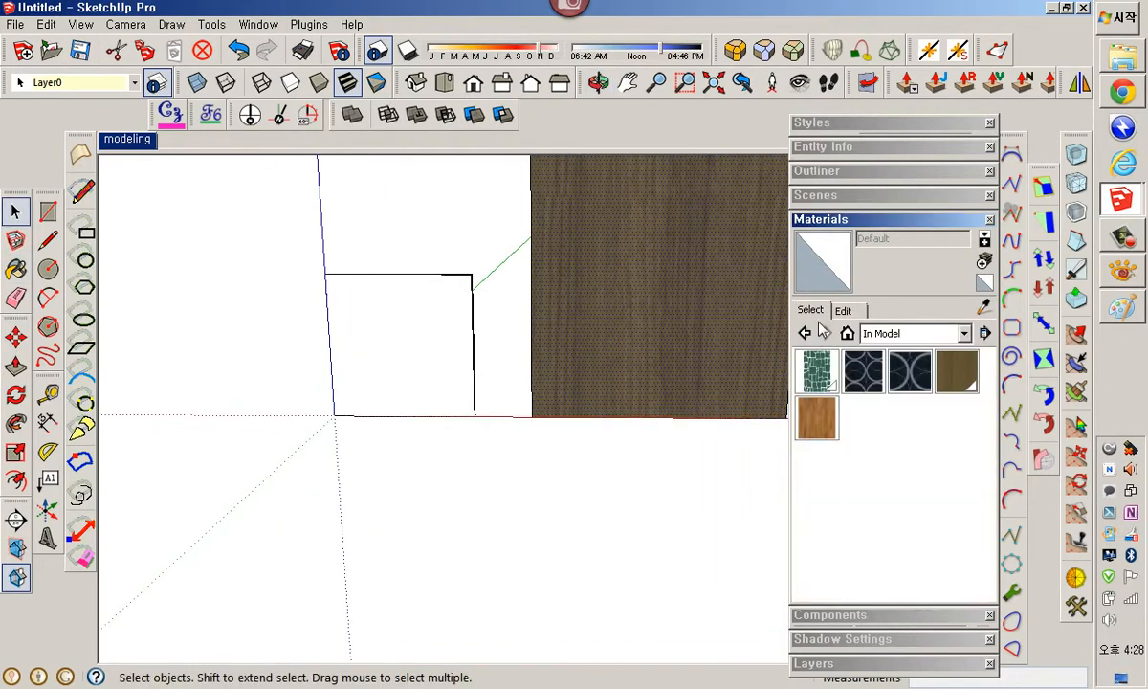
{"action": "left_click", "coordinate": [830, 423]}
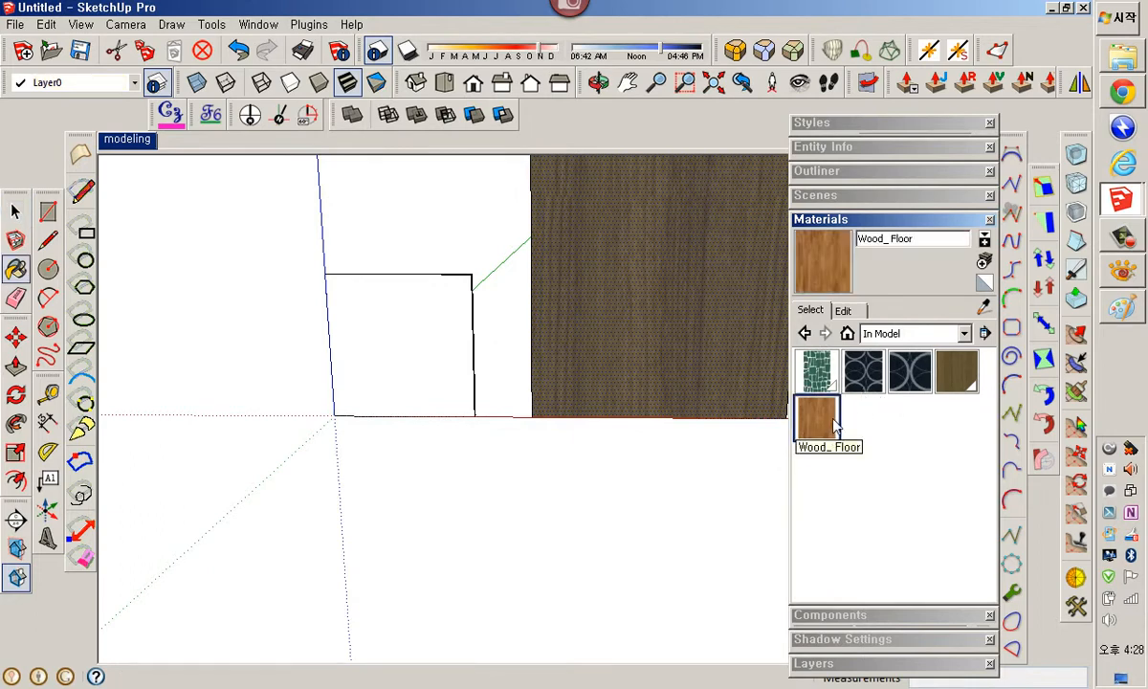
{"action": "left_click", "coordinate": [861, 311]}
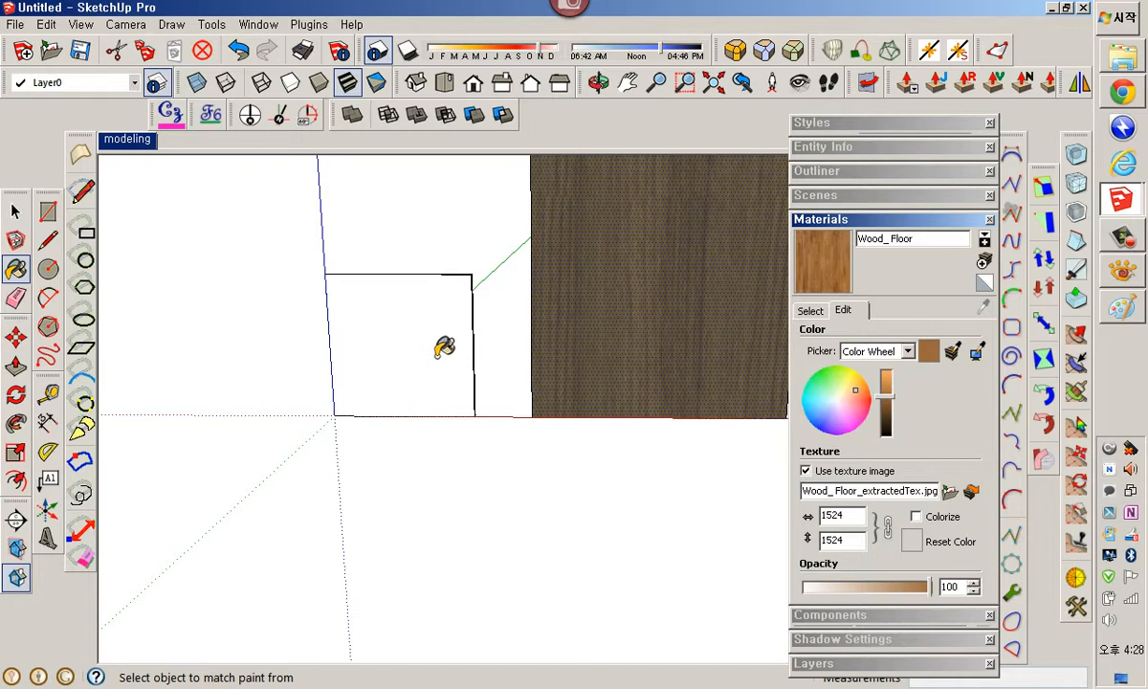
{"action": "key", "text": "space"}
Copy the blank square with its edges along the red axis to the opposite side of the origin.
{"action": "middle_click_drag", "start_coordinate": [513, 404], "coordinate": [607, 402]}
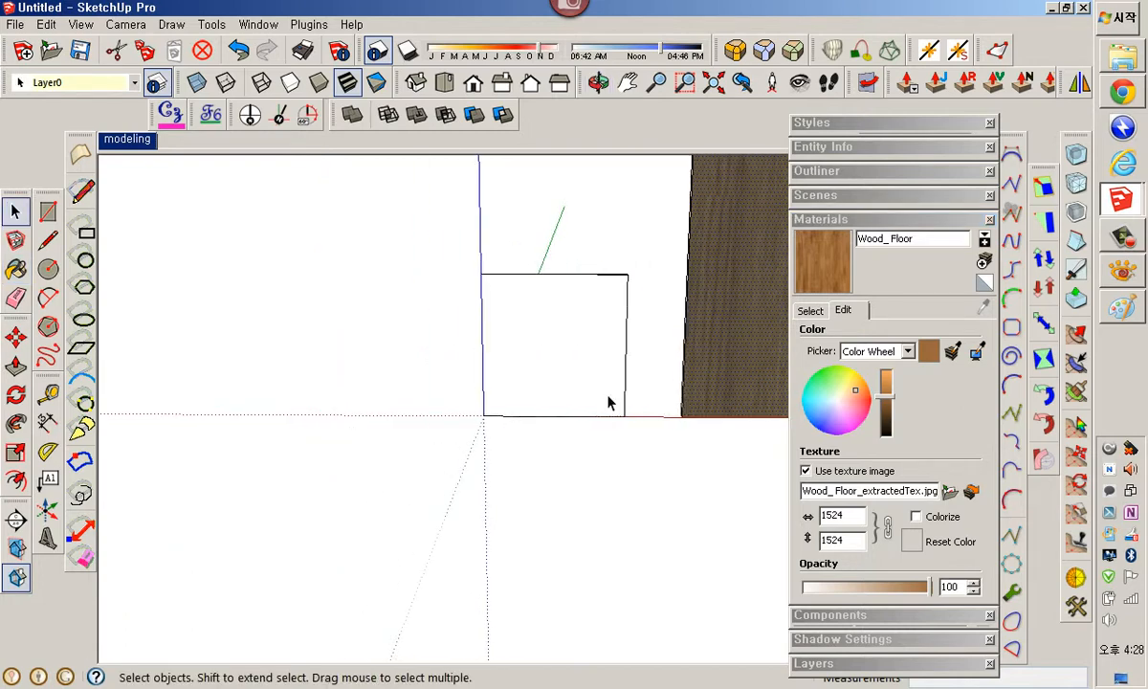
{"action": "key", "text": "r"}
{"action": "key", "text": "space"}
{"action": "double_click", "coordinate": [540, 397]}
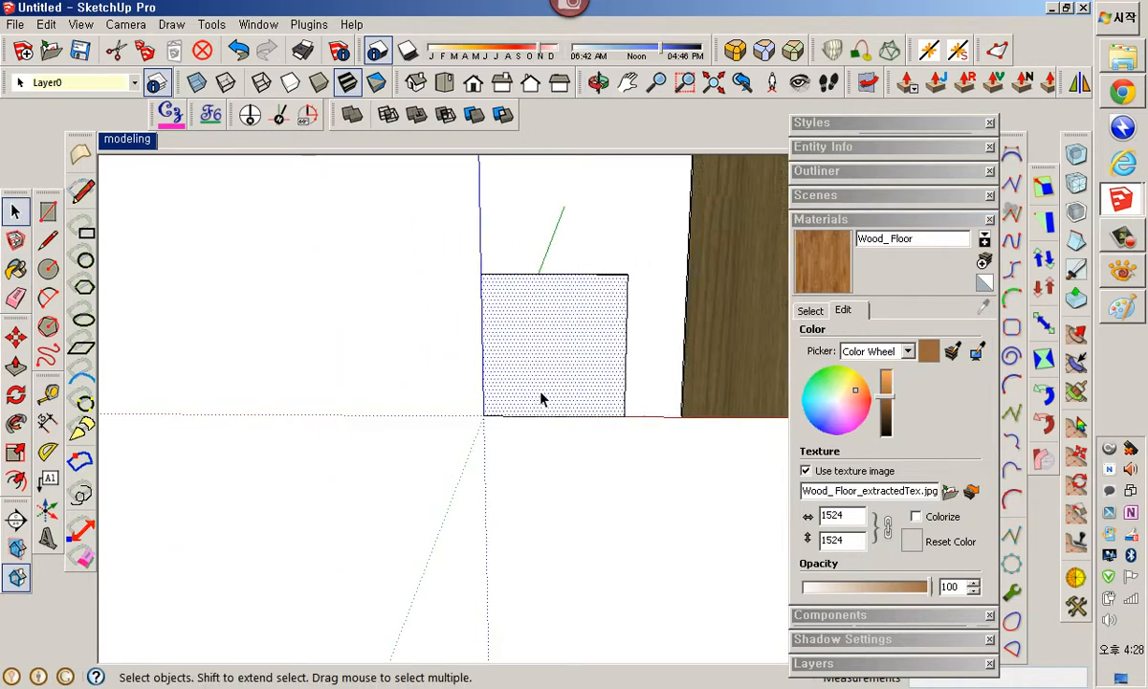
{"action": "key", "text": "m"}
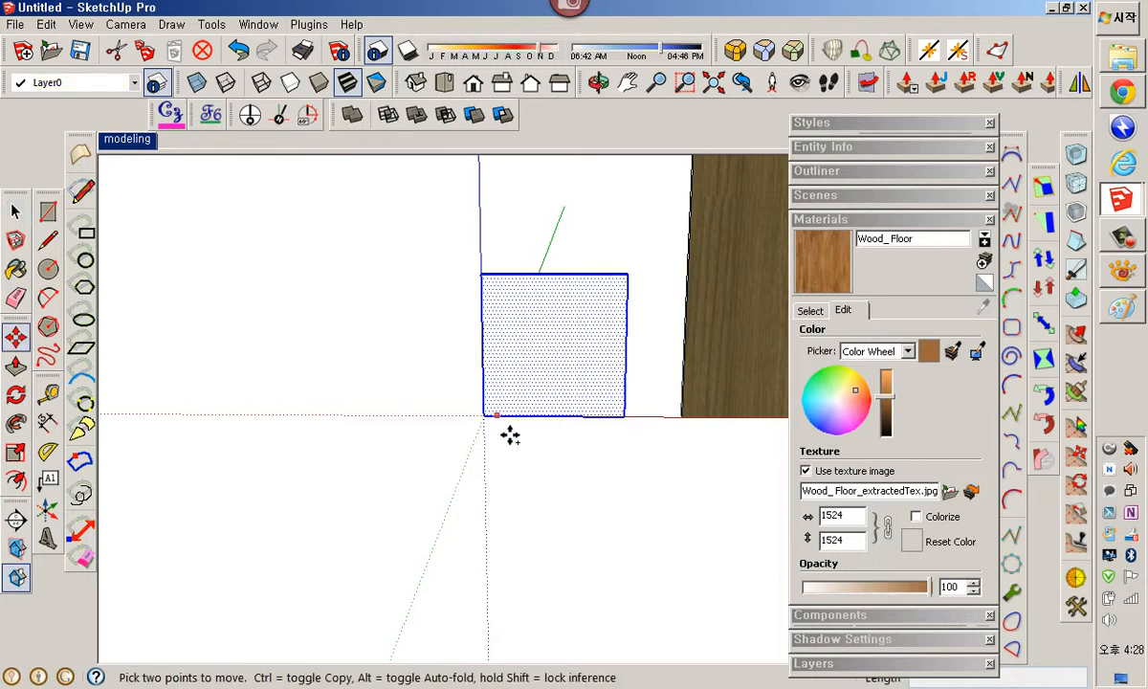
{"action": "key", "text": "ctrl"}
{"action": "left_click", "coordinate": [471, 432]}
{"action": "left_click", "coordinate": [262, 451]}
{"action": "key", "text": "space"}
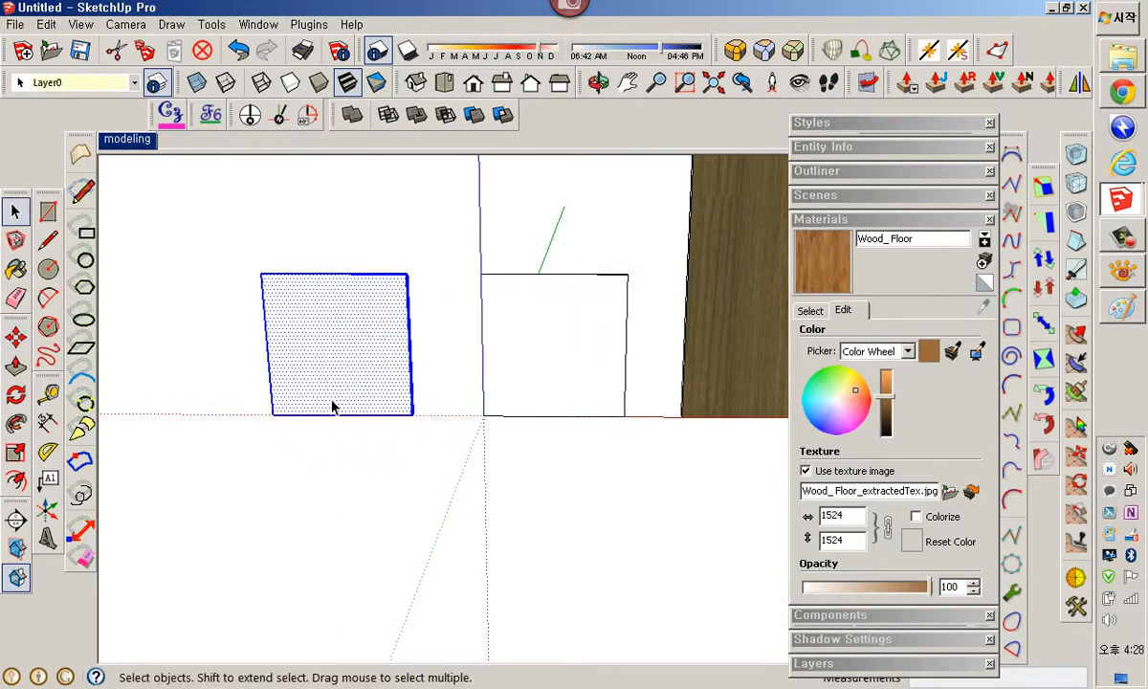
Paint the copied square with red Color_A01 from the Colors material collection.
{"action": "left_click", "coordinate": [473, 403]}
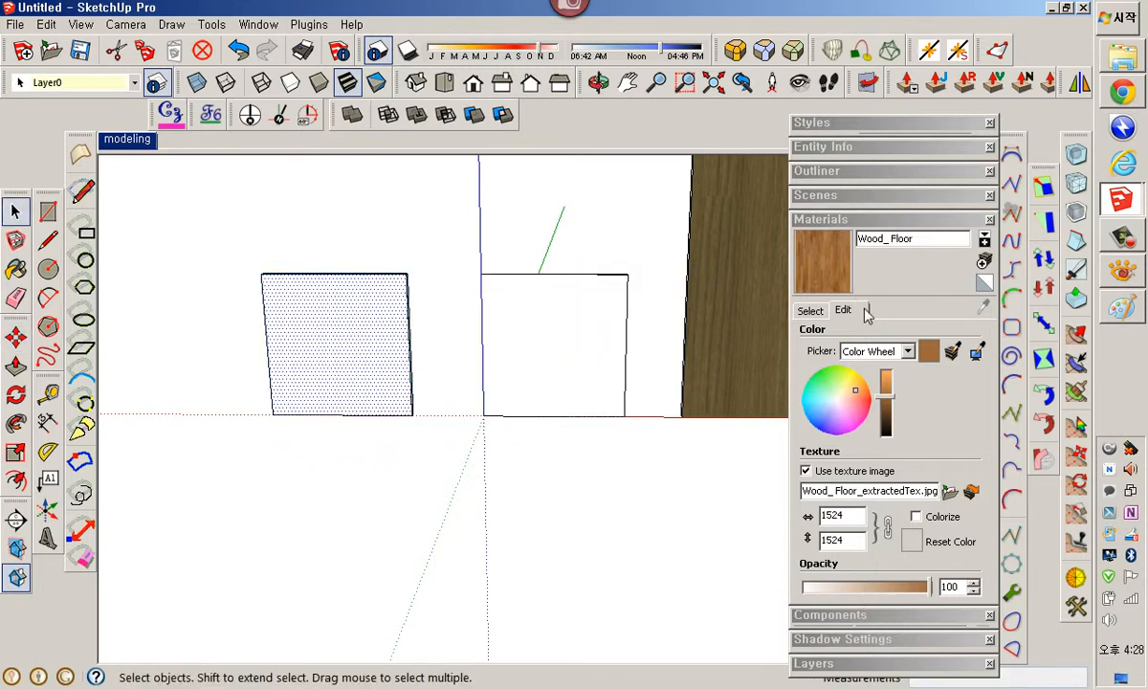
{"action": "left_click", "coordinate": [810, 310]}
{"action": "left_click", "coordinate": [909, 333]}
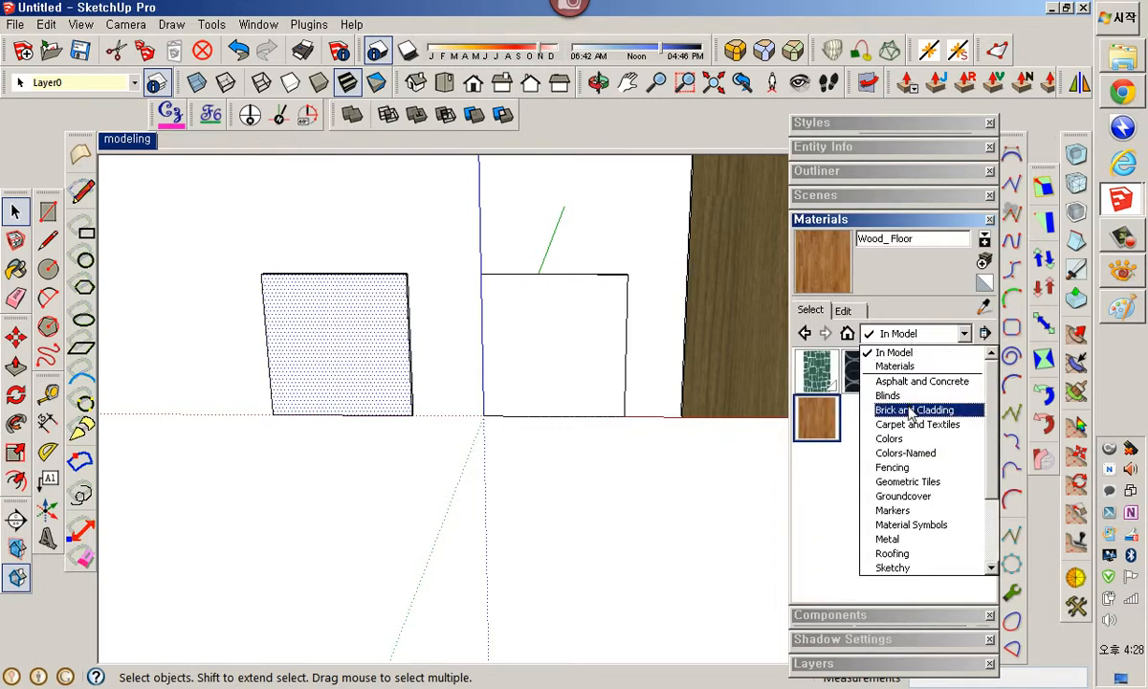
{"action": "left_click", "coordinate": [904, 440]}
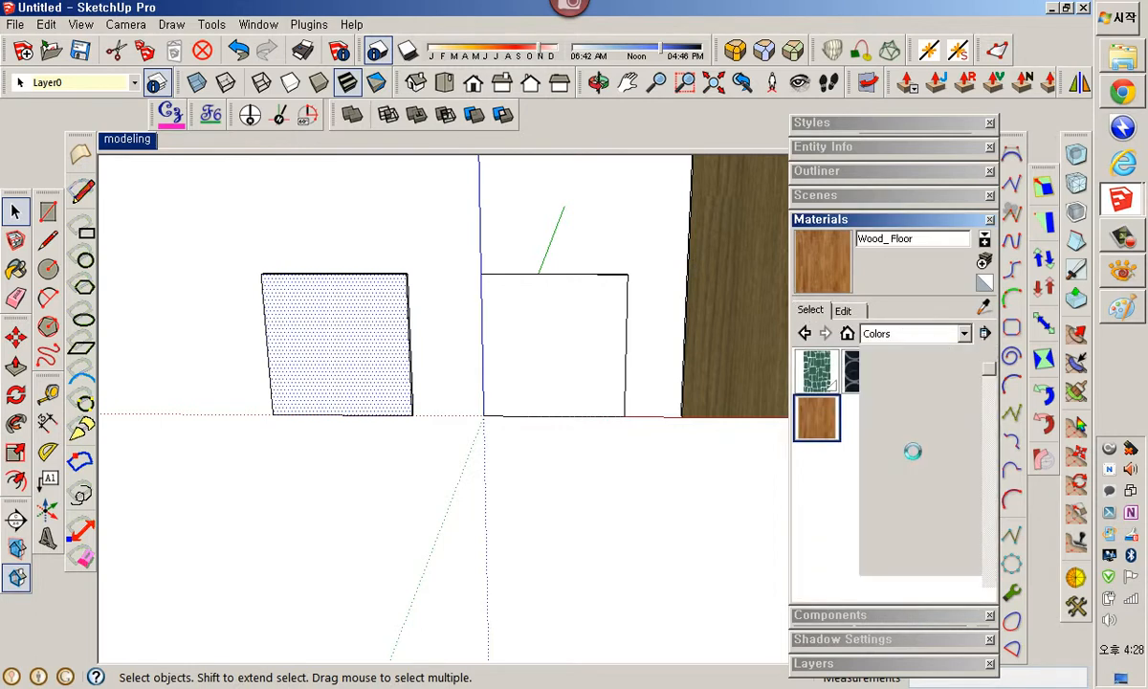
{"action": "left_click", "coordinate": [907, 461]}
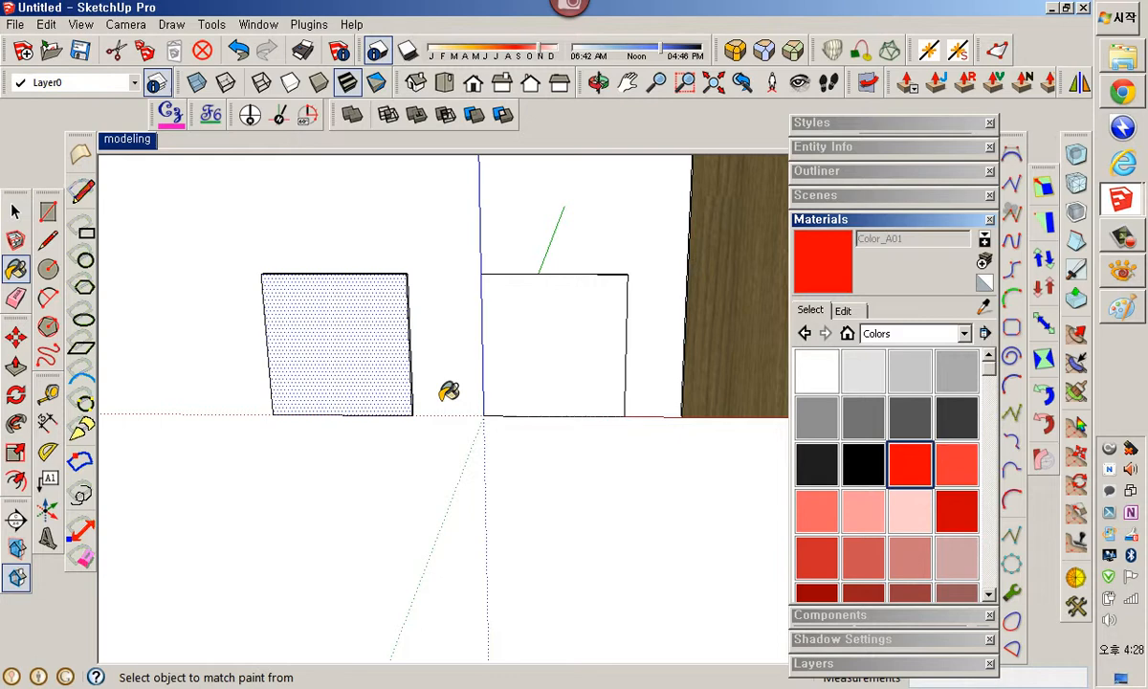
{"action": "left_click", "coordinate": [390, 383]}
{"action": "key", "text": "space"}
Tint the in-model Wood_ Floor material with the red sampled from the painted copy of the square.
{"action": "scroll", "coordinate": [593, 401], "scroll_direction": "down", "scroll_amount": 1}
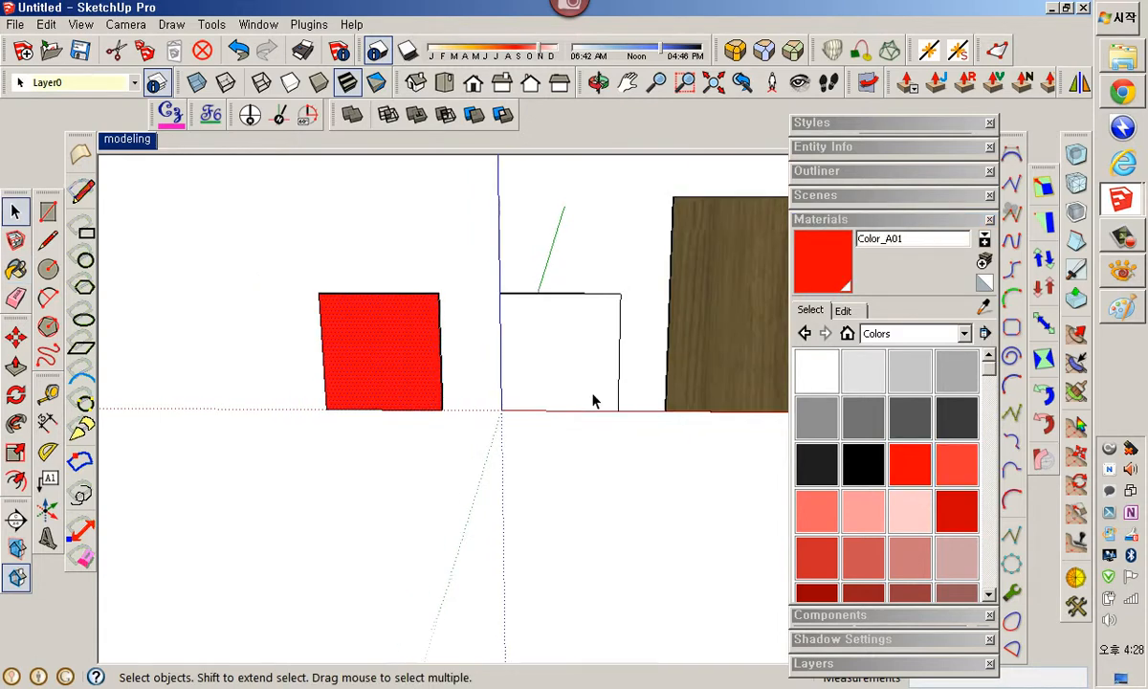
{"action": "left_click", "coordinate": [536, 379]}
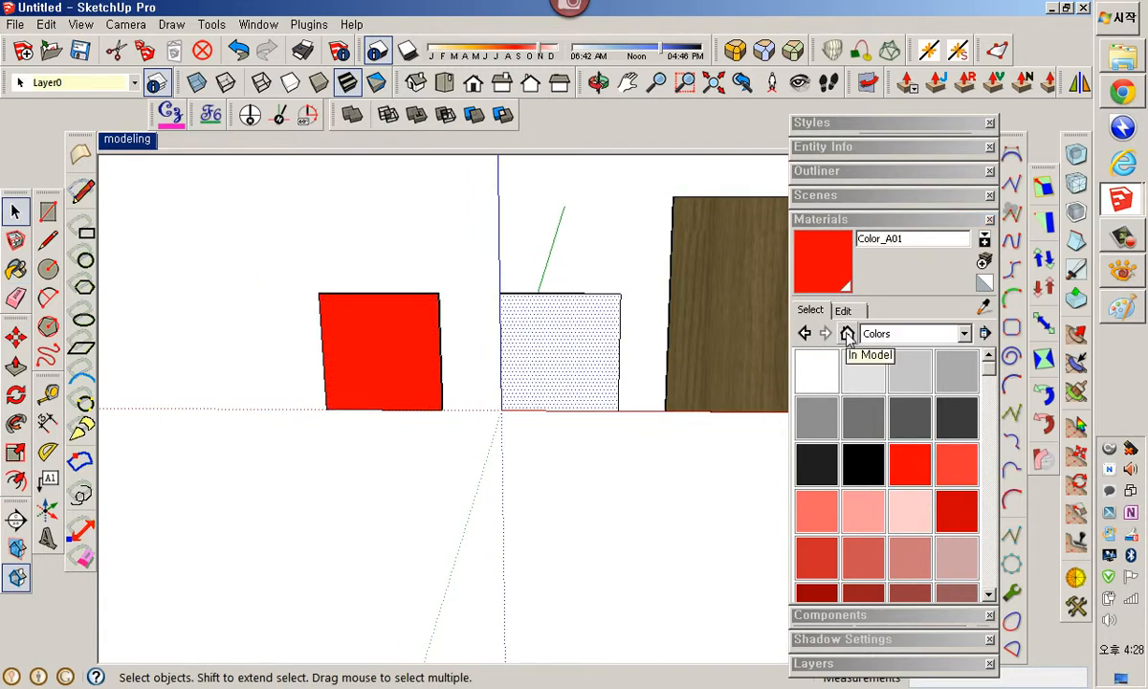
{"action": "left_click", "coordinate": [847, 334]}
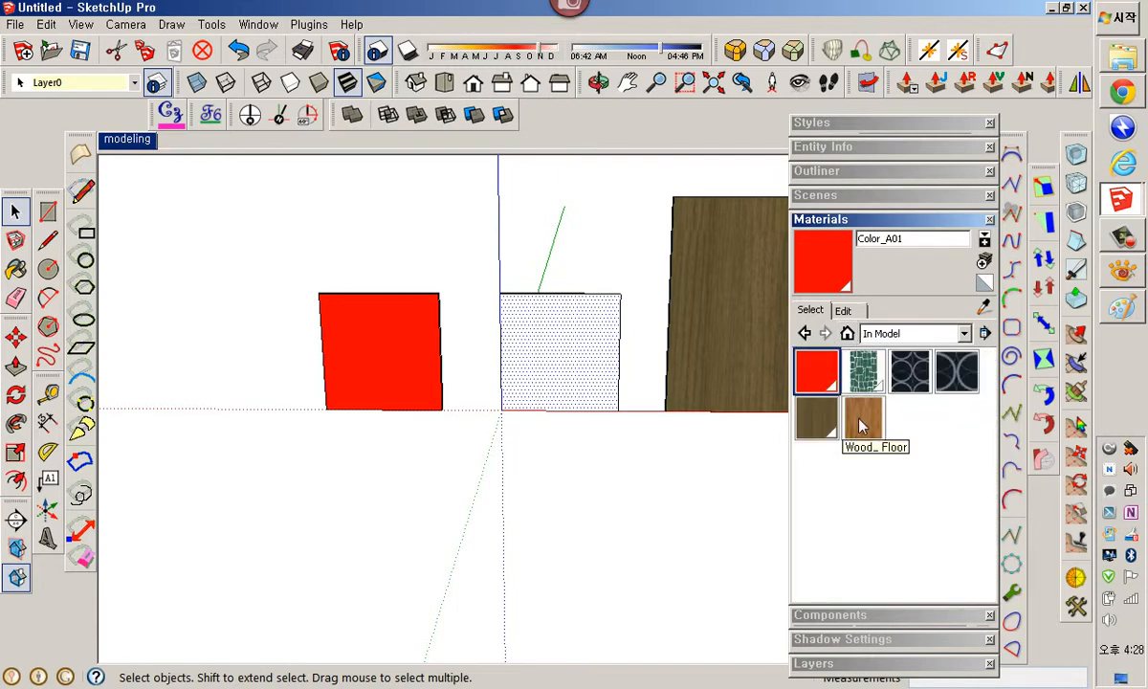
{"action": "left_click", "coordinate": [863, 423]}
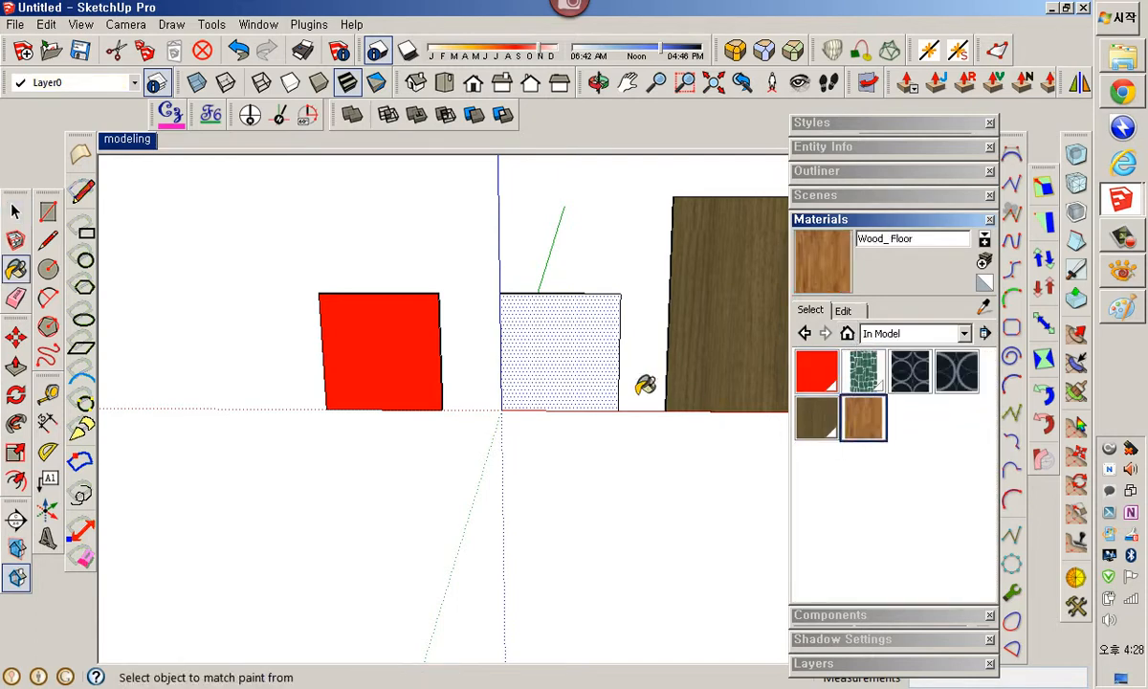
{"action": "left_click", "coordinate": [842, 310]}
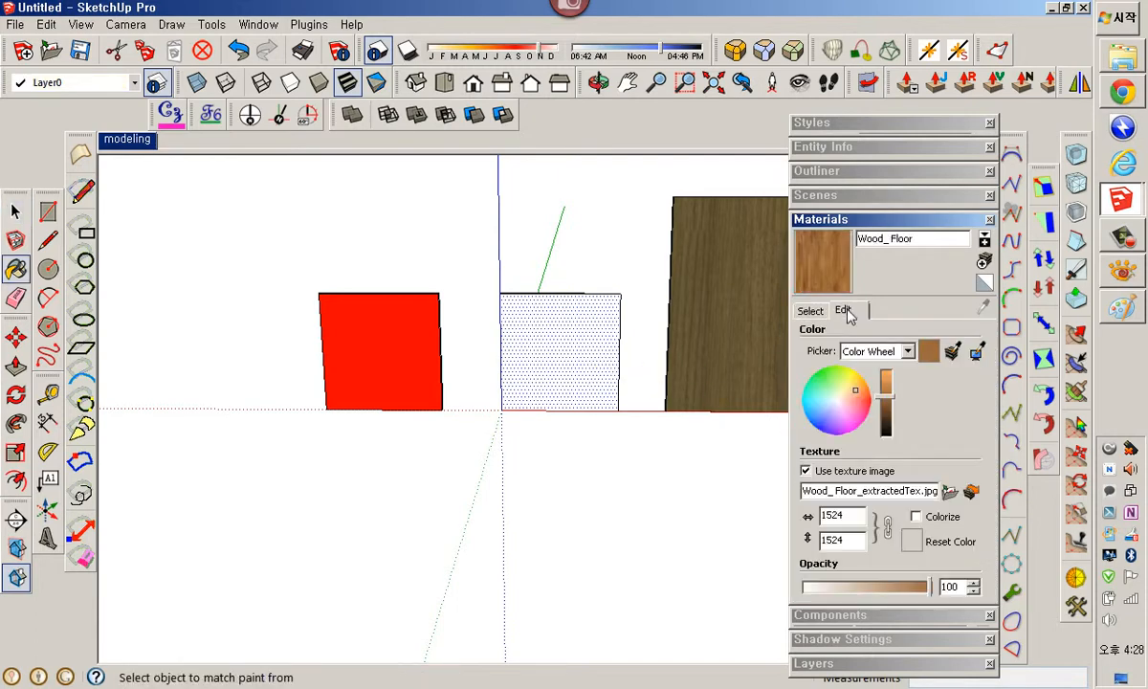
{"action": "left_click", "coordinate": [952, 353]}
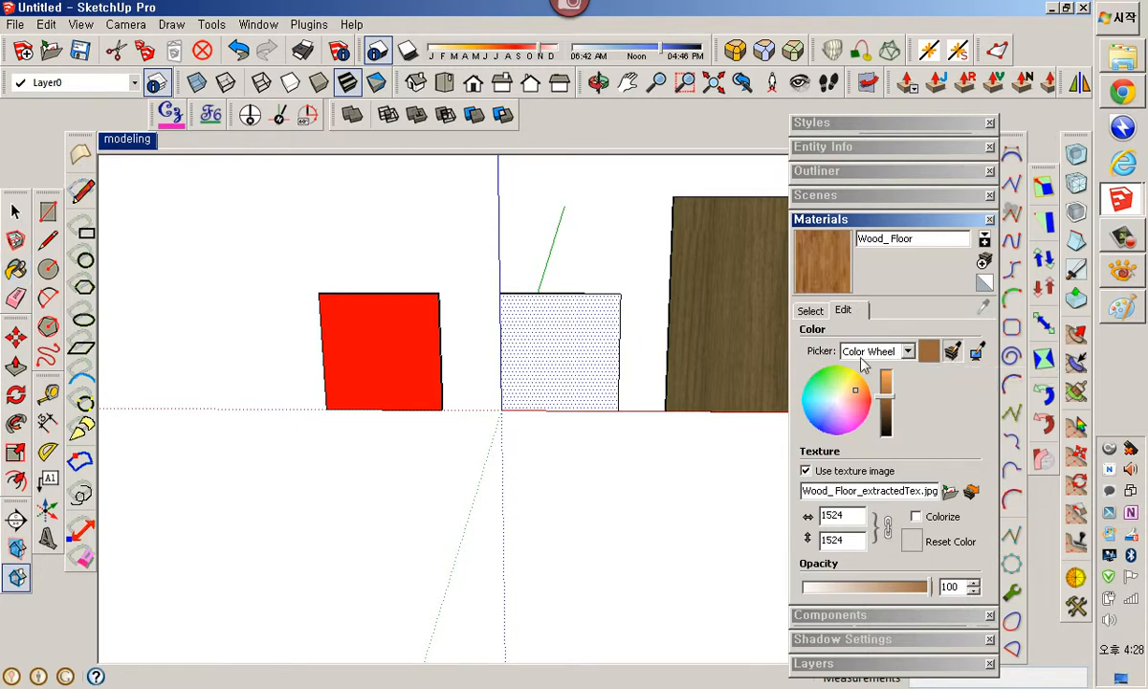
{"action": "left_click", "coordinate": [406, 373]}
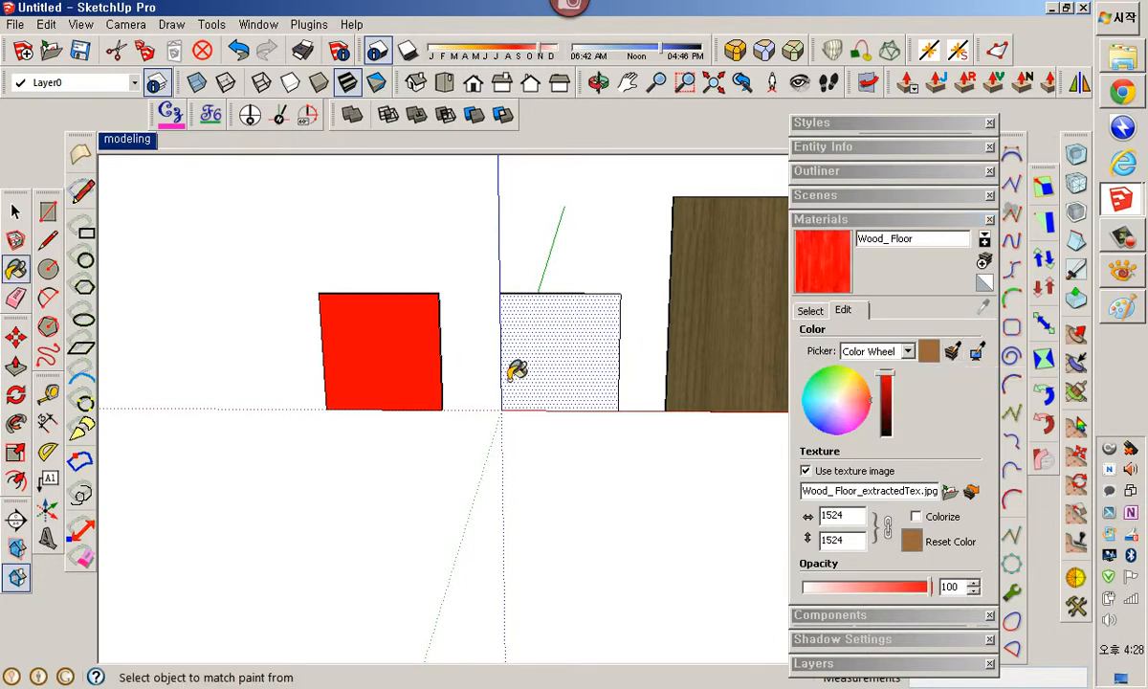
Paint the blank square at the origin with the red-tinted Wood_ Floor material.
{"action": "left_click", "coordinate": [583, 365]}
{"action": "scroll", "coordinate": [583, 364], "scroll_direction": "up", "scroll_amount": 4}
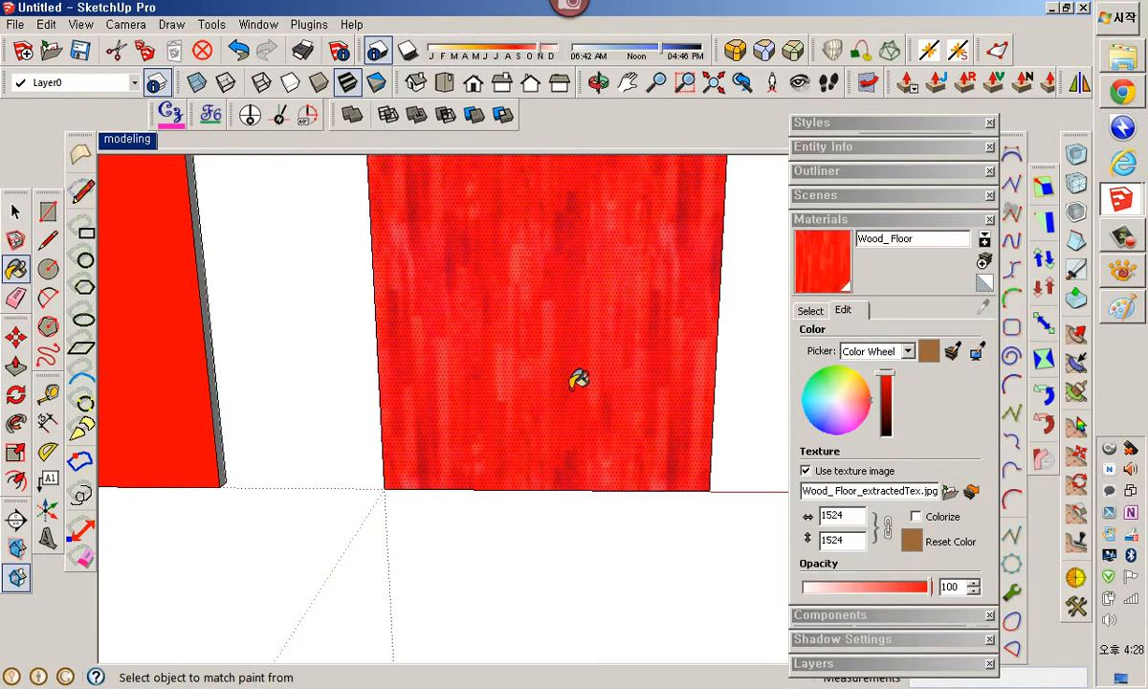
{"action": "middle_click_drag", "start_coordinate": [578, 377], "coordinate": [660, 450], "text": "shift"}
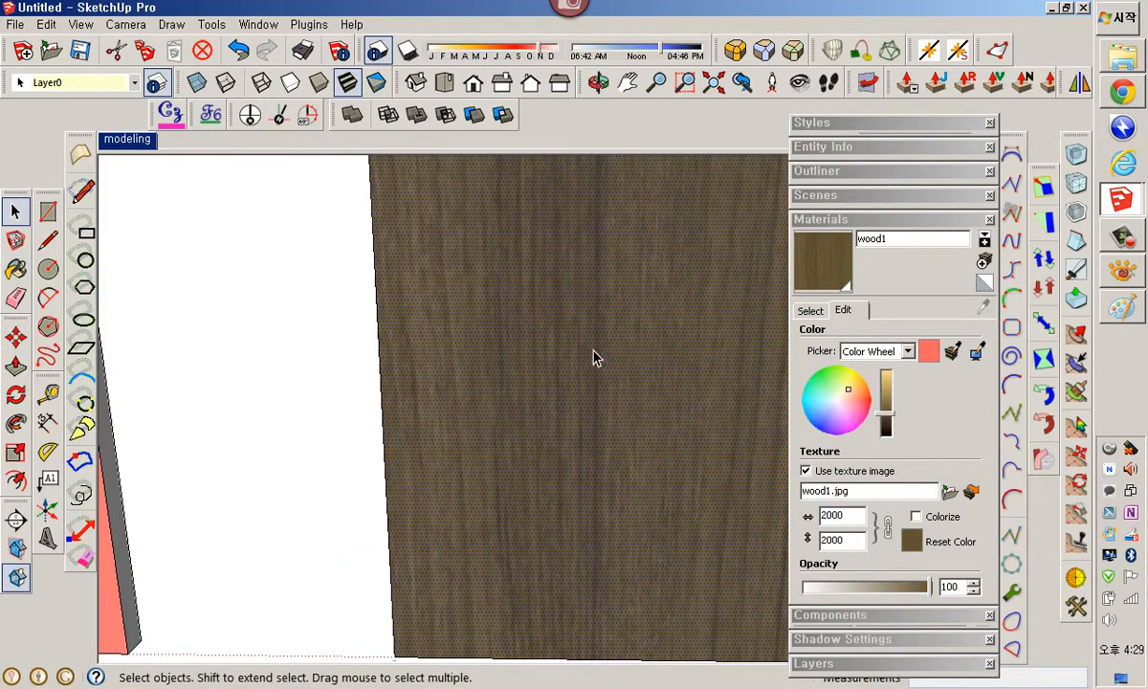
Try several color wheel hues on the wood1 material, ending with purple, and reset it to its original color.
{"action": "scroll", "coordinate": [617, 355], "scroll_direction": "down", "scroll_amount": 2}
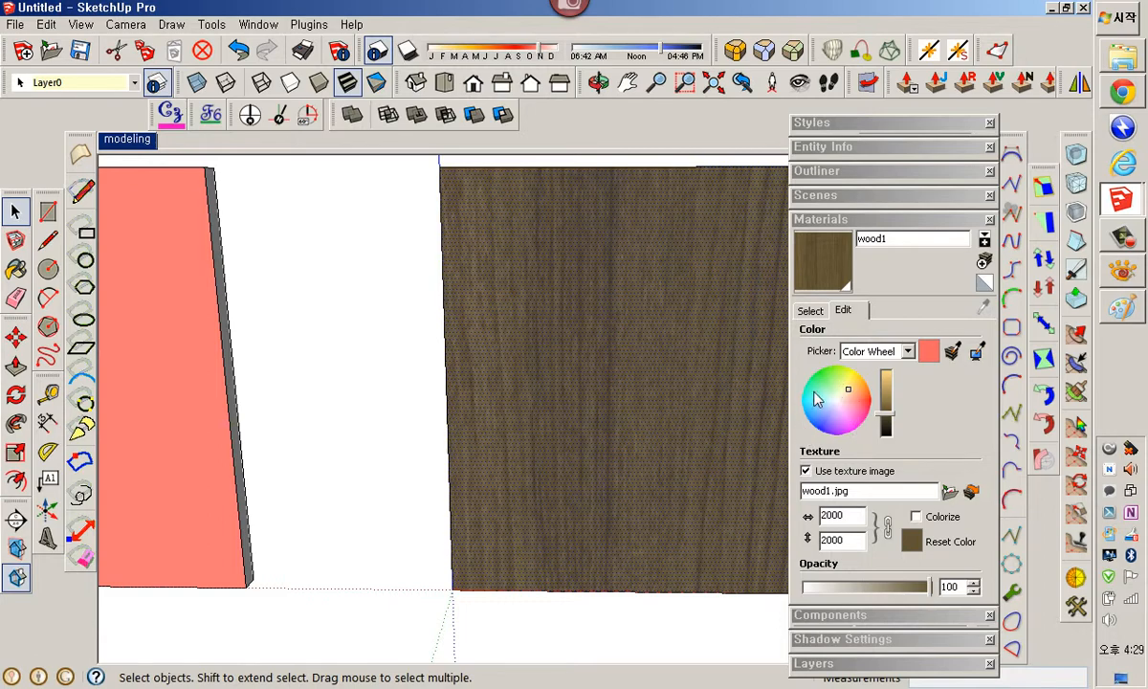
{"action": "left_click", "coordinate": [865, 406]}
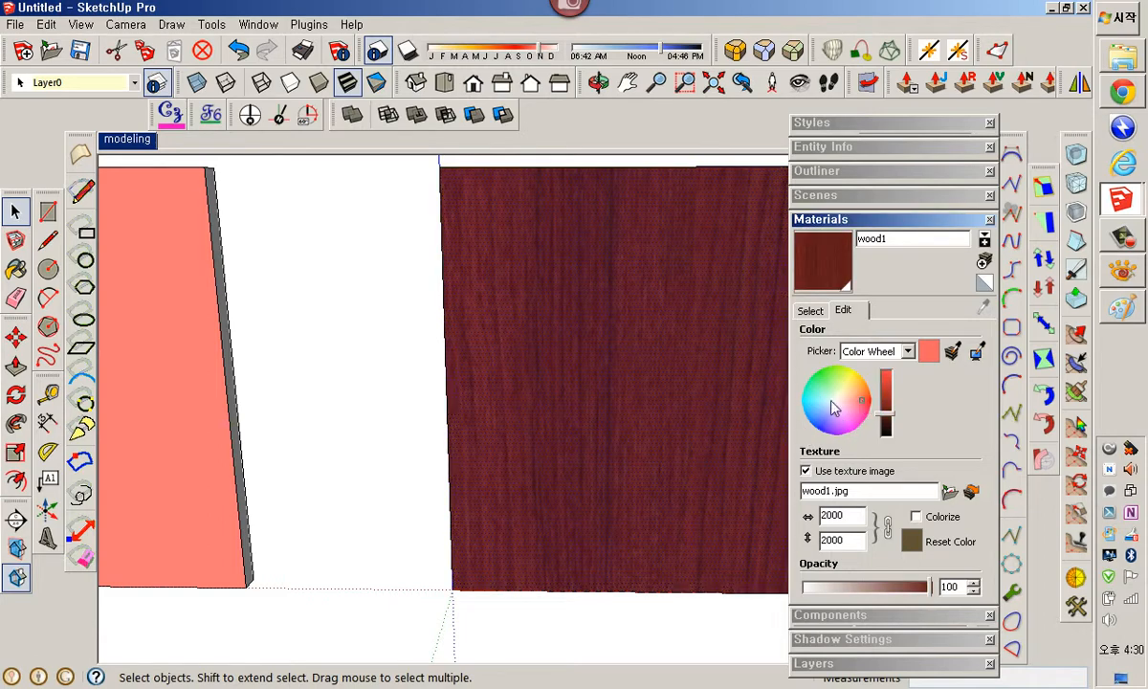
{"action": "left_click", "coordinate": [830, 429]}
{"action": "left_click", "coordinate": [806, 390]}
{"action": "left_click", "coordinate": [852, 406]}
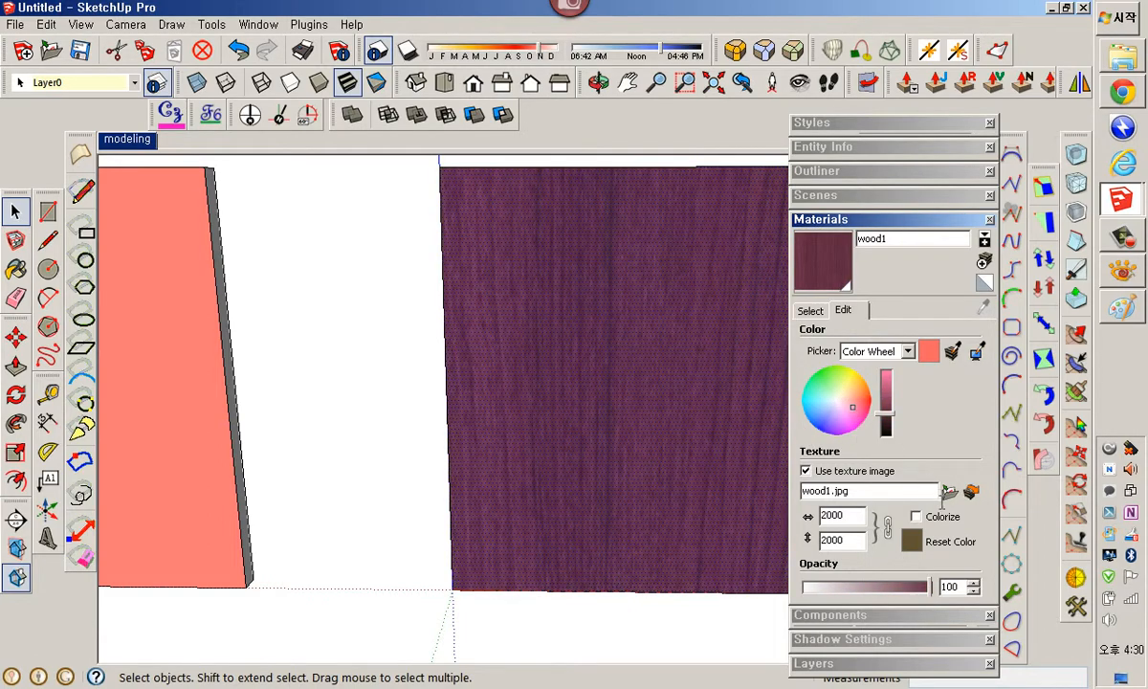
{"action": "left_click", "coordinate": [912, 542]}
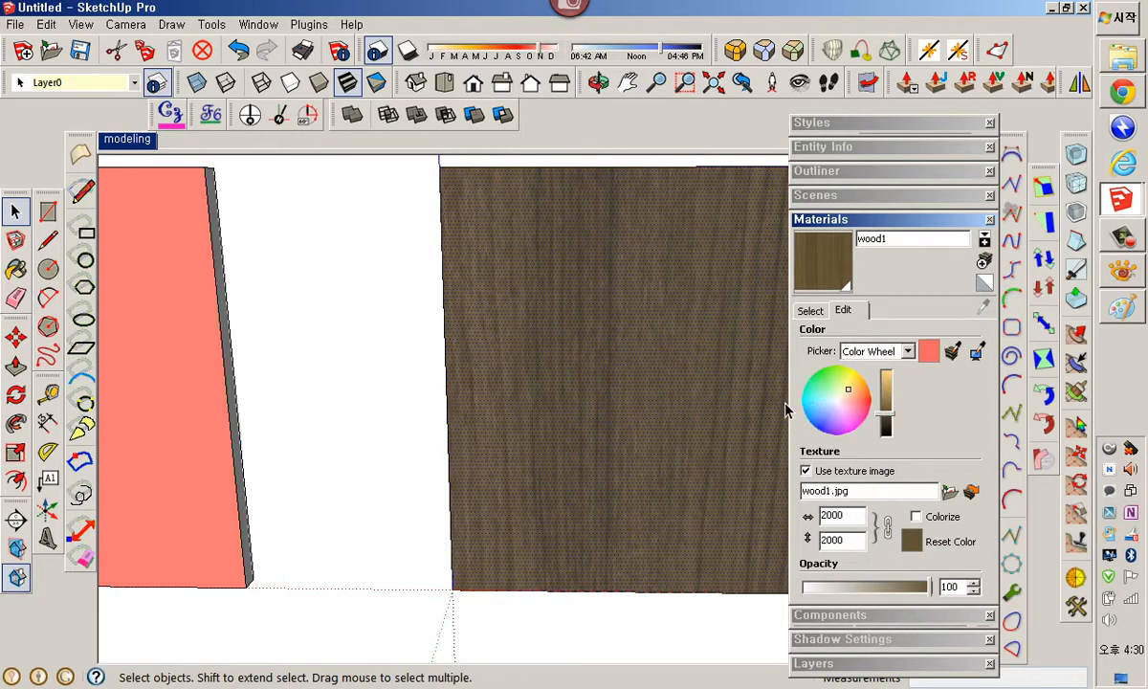
Match the wood1 material's color to the salmon-colored square in the model.
{"action": "middle_click_drag", "start_coordinate": [507, 391], "coordinate": [367, 371]}
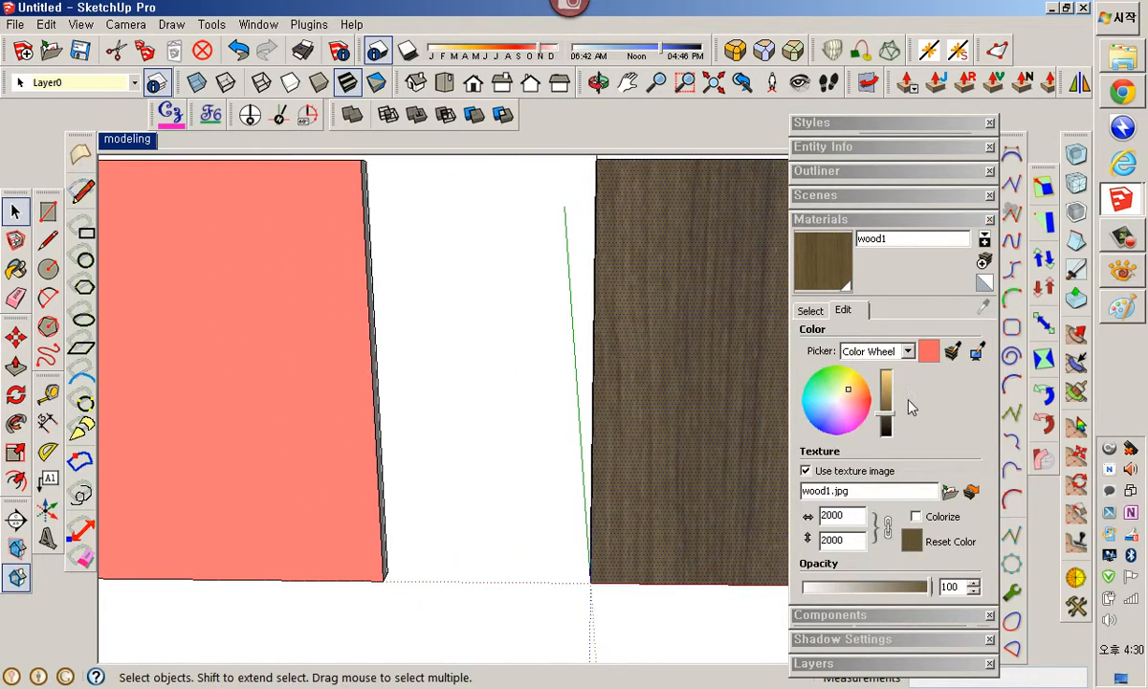
{"action": "left_click", "coordinate": [953, 352]}
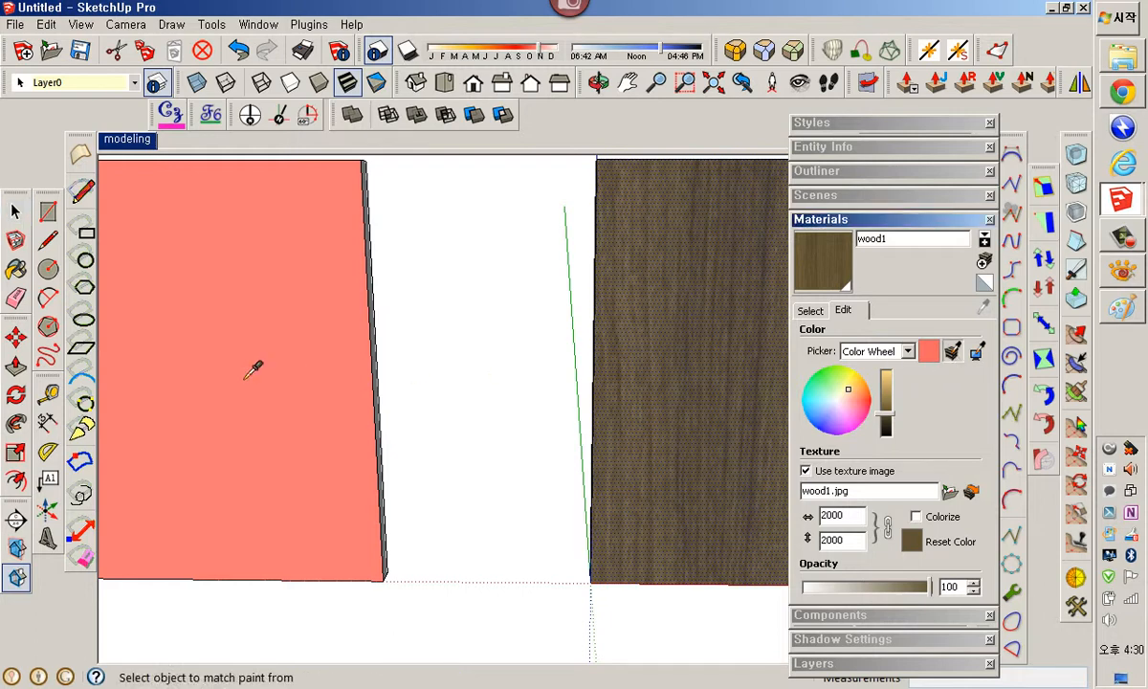
{"action": "left_click", "coordinate": [247, 376]}
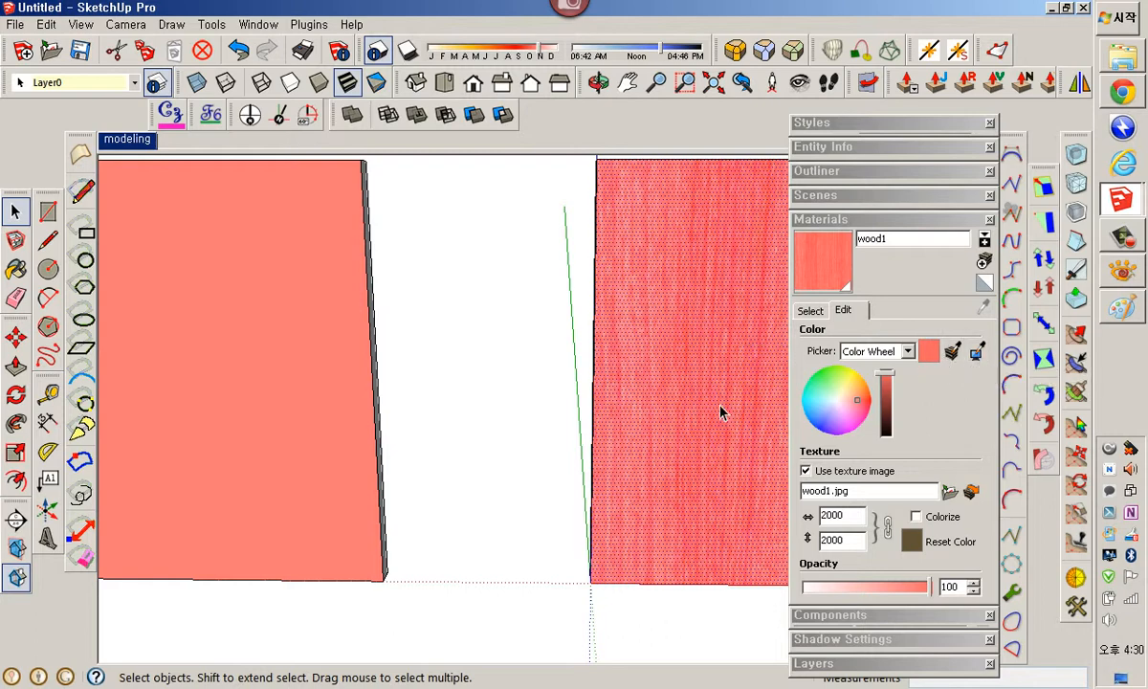
{"action": "scroll", "coordinate": [641, 411], "scroll_direction": "down", "scroll_amount": 2}
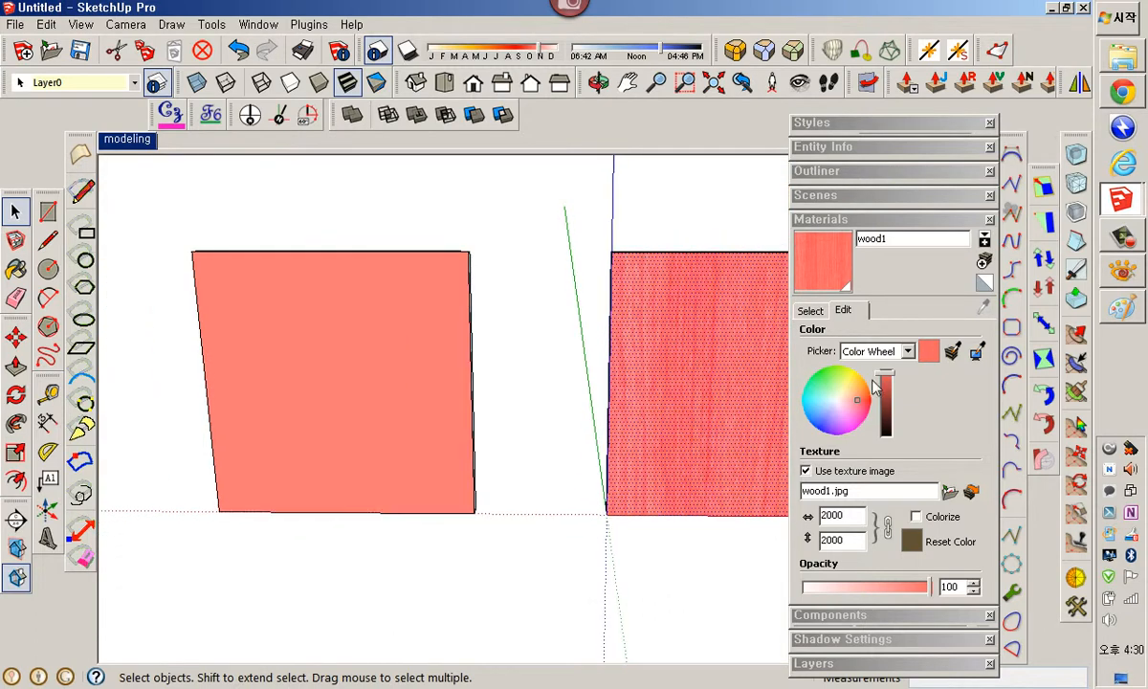
Match the wood1 material's color to colors sampled from the screen, first blue and finally orange-yellow.
{"action": "left_click", "coordinate": [911, 327]}
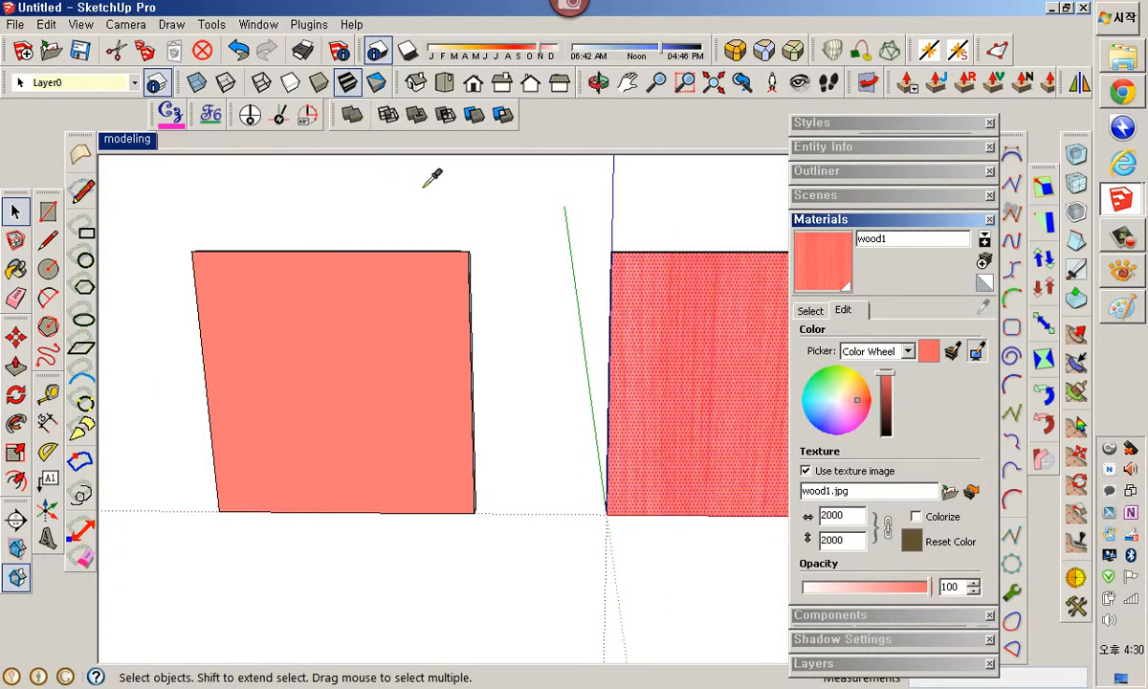
{"action": "left_click", "coordinate": [379, 88]}
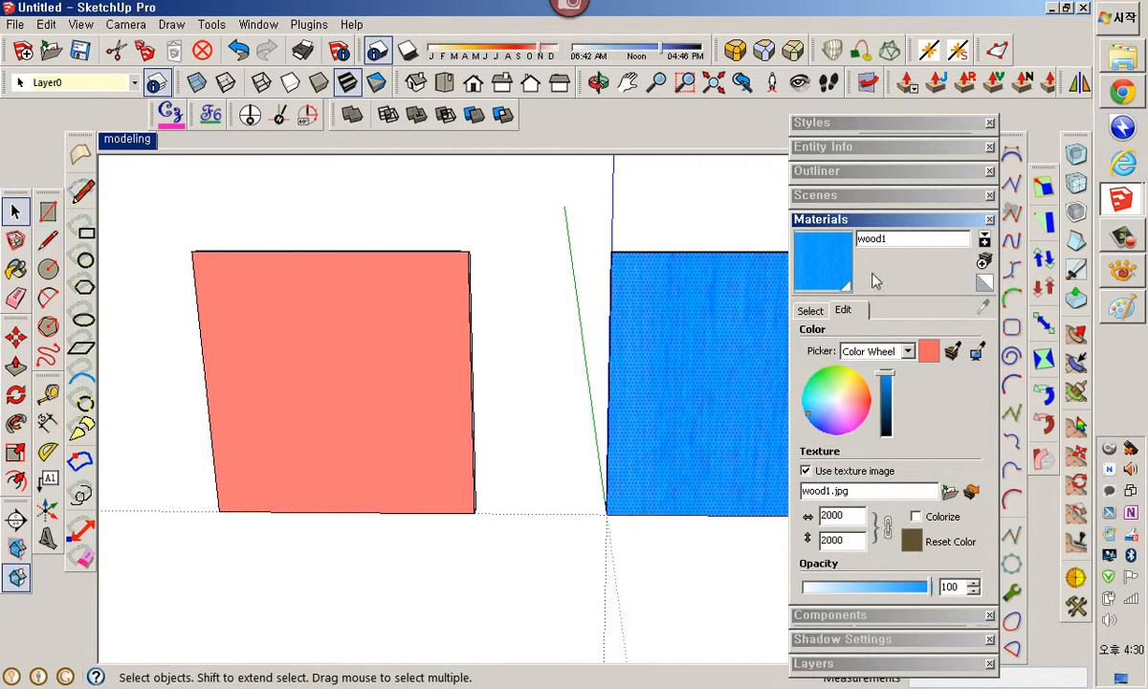
{"action": "left_click", "coordinate": [976, 351]}
{"action": "left_click", "coordinate": [23, 268]}
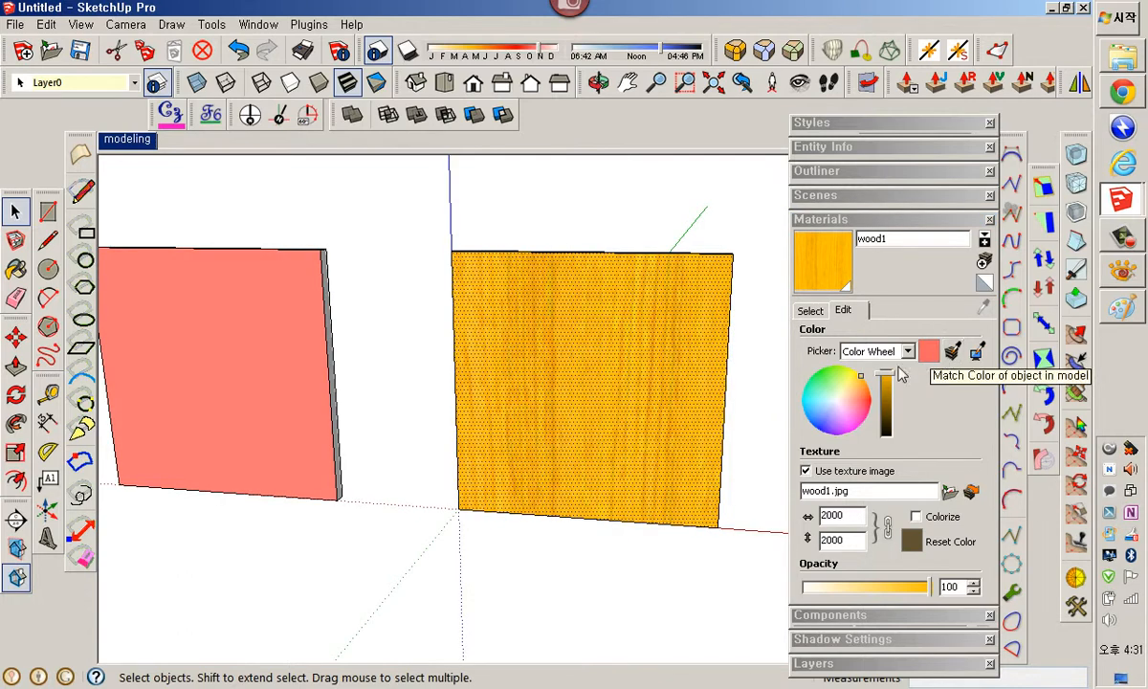
Check wood1 among the in-model materials and reset its orange-yellow tint to the original texture color.
{"action": "left_click", "coordinate": [809, 311]}
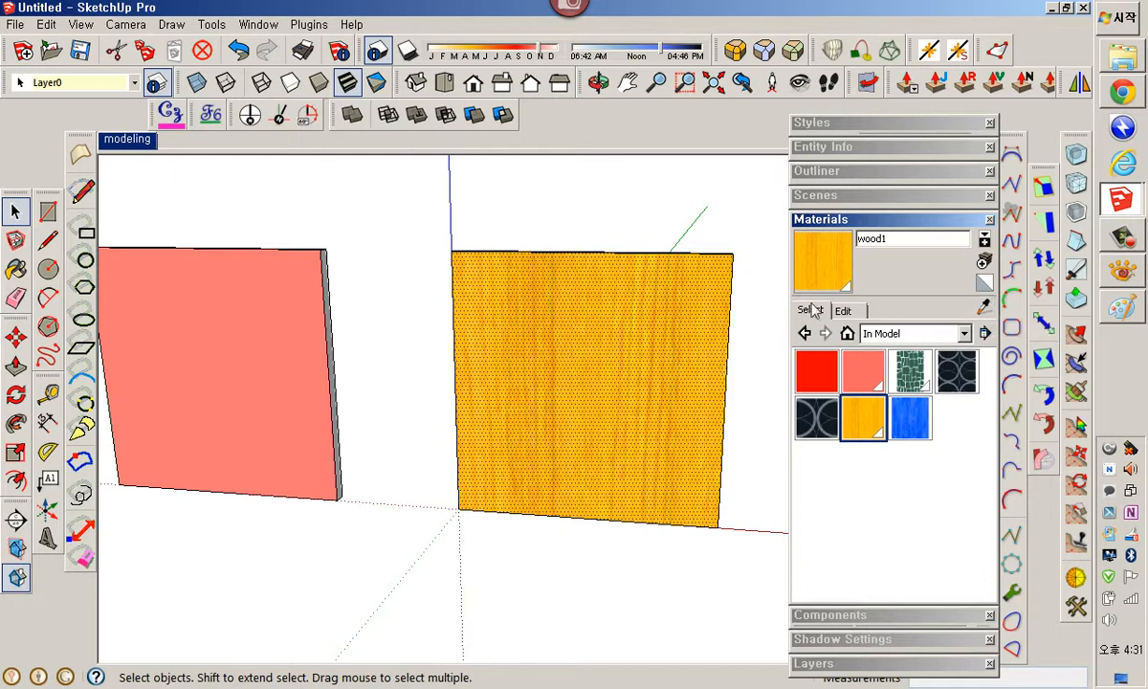
{"action": "left_click", "coordinate": [847, 313]}
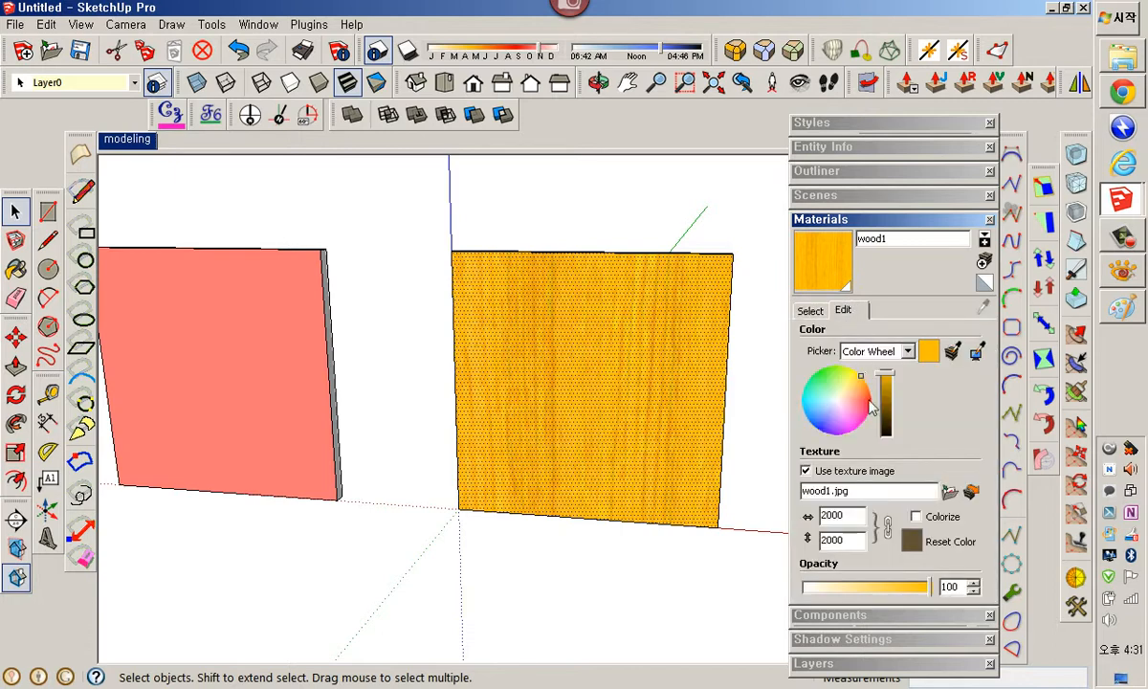
{"action": "left_click", "coordinate": [926, 544]}
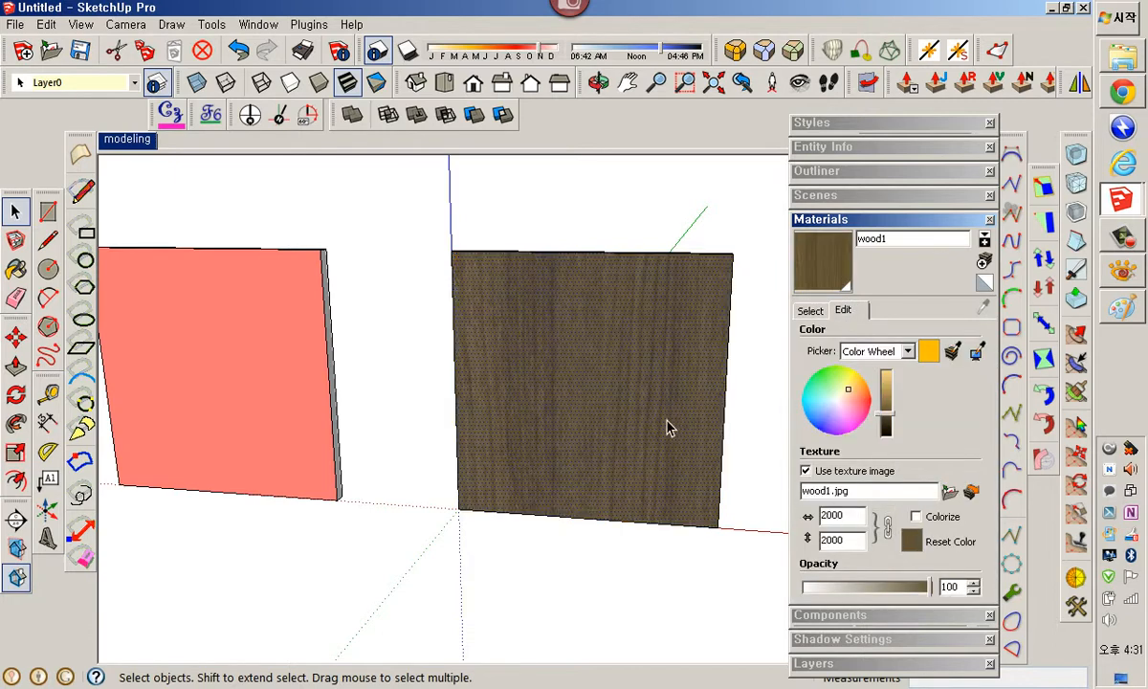
Reposition the wood1 texture on the square at the origin, enlarging it along the red axis well beyond the square's width.
{"action": "right_click", "coordinate": [542, 357]}
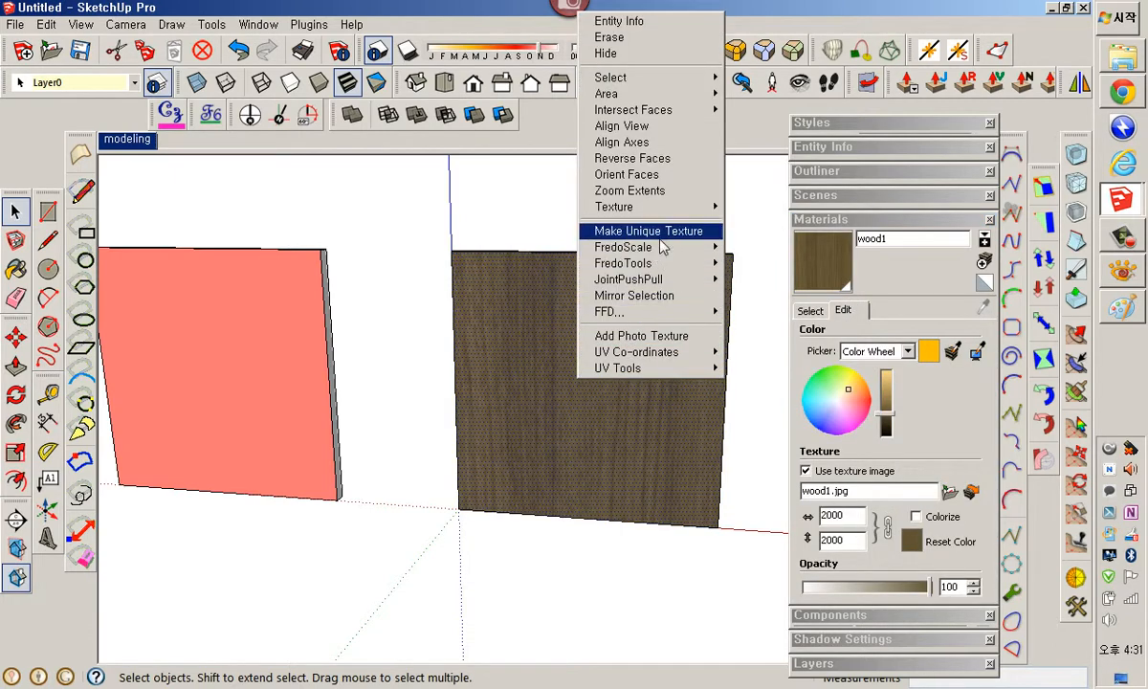
{"action": "mouse_move", "coordinate": [681, 208]}
{"action": "left_click", "coordinate": [751, 206]}
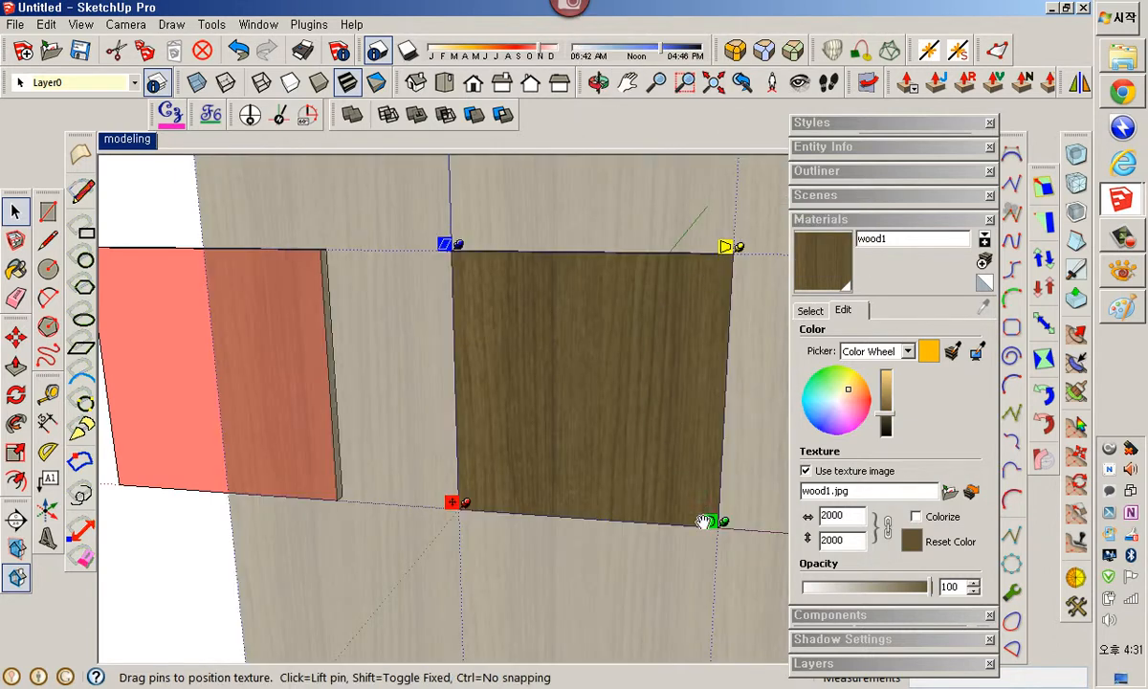
{"action": "left_click_drag", "start_coordinate": [722, 531], "coordinate": [777, 526]}
{"action": "middle_click_drag", "start_coordinate": [654, 474], "coordinate": [546, 516], "text": "shift"}
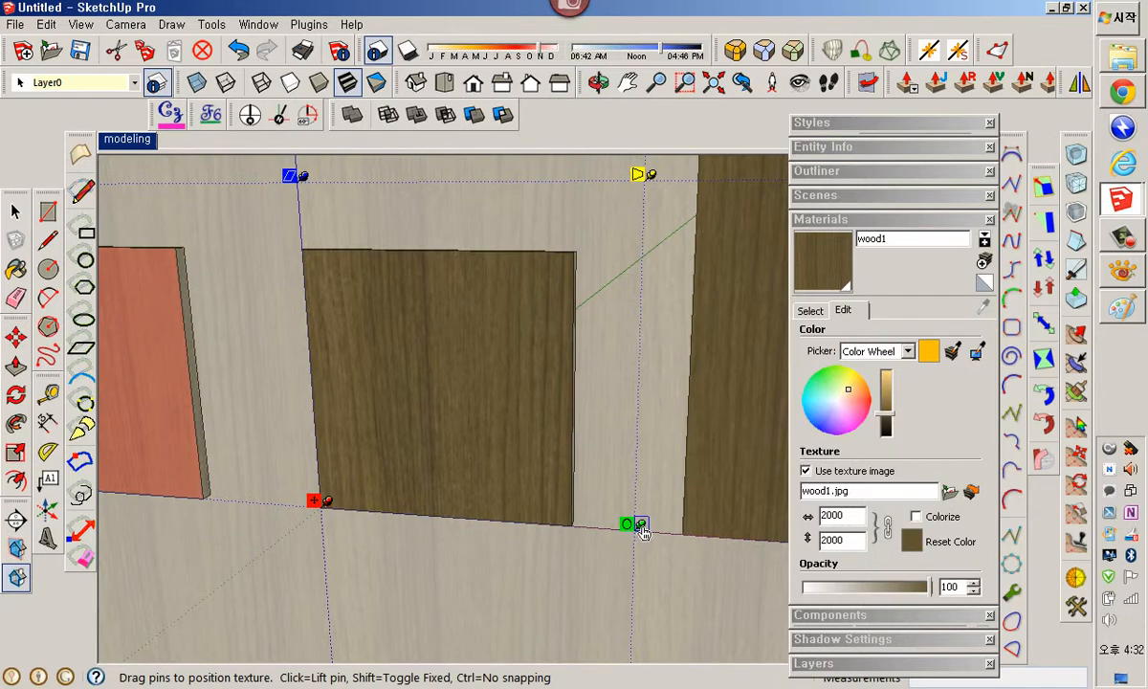
{"action": "left_click_drag", "start_coordinate": [633, 539], "coordinate": [746, 532]}
{"action": "right_click", "coordinate": [422, 428]}
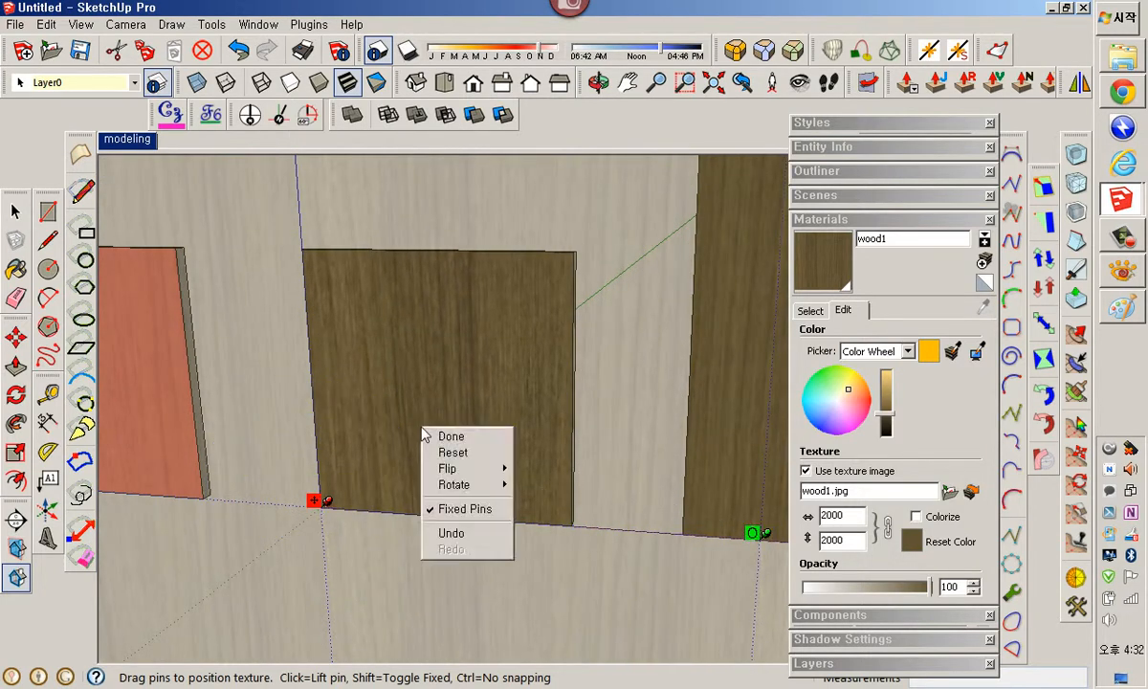
{"action": "left_click", "coordinate": [448, 437]}
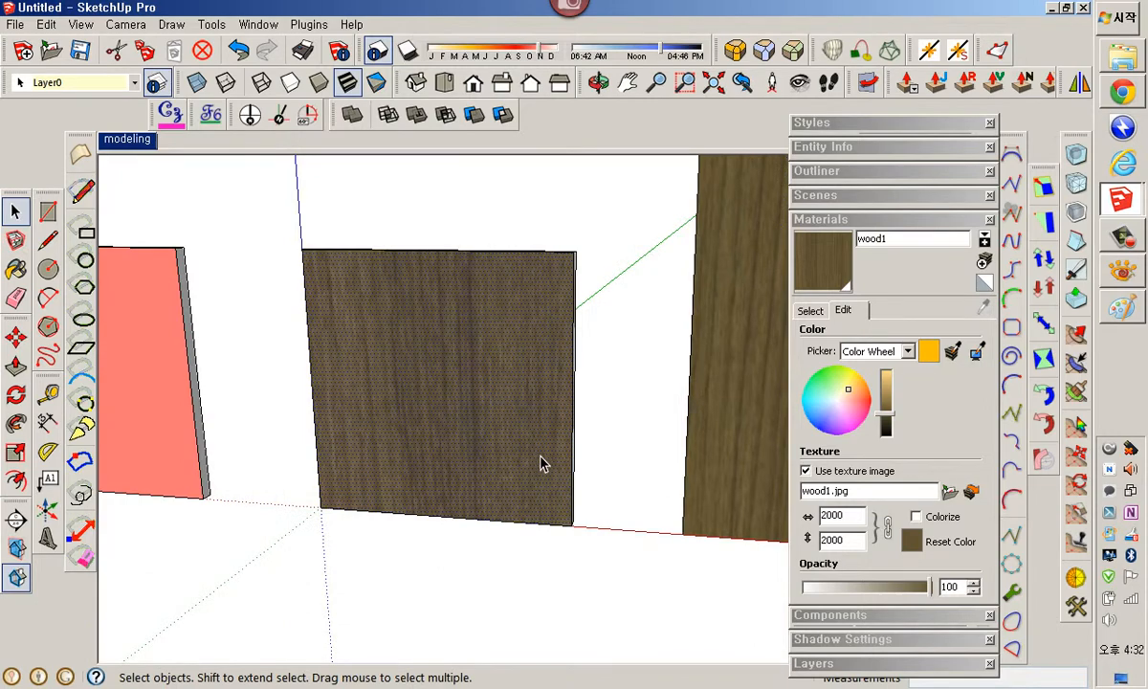
Rotate the wood1 texture on the small square a quarter turn so its grain runs horizontally, scaled to about the square's width.
{"action": "scroll", "coordinate": [541, 461], "scroll_direction": "up", "scroll_amount": 2}
{"action": "middle_click_drag", "start_coordinate": [539, 464], "coordinate": [542, 468]}
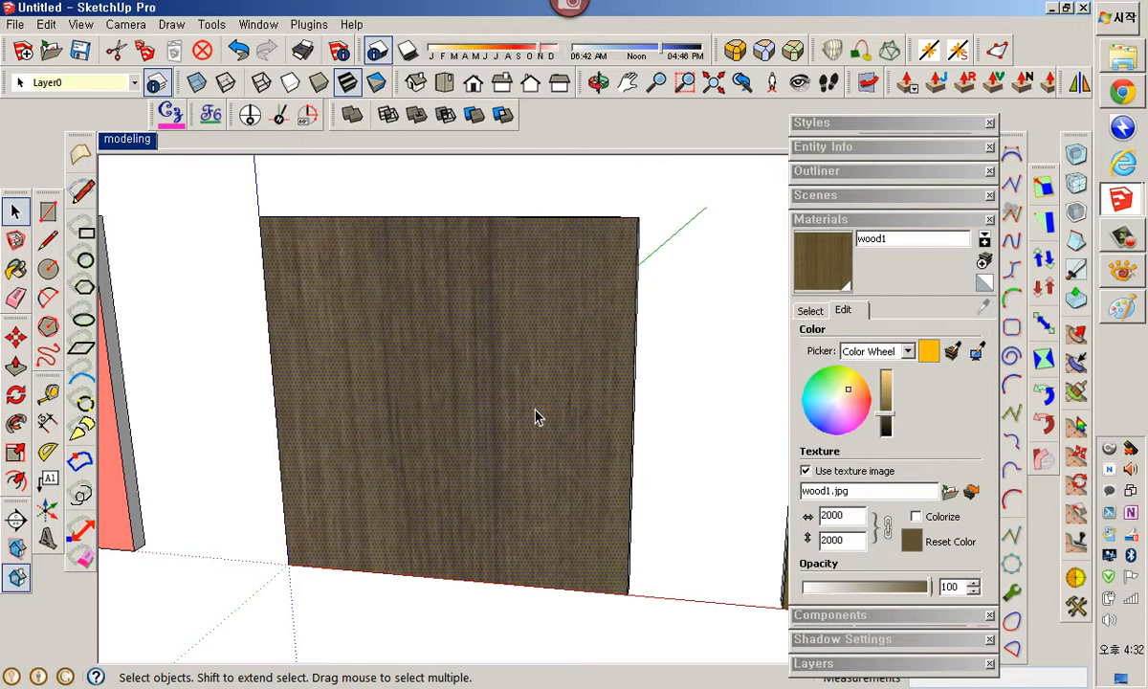
{"action": "middle_click_drag", "start_coordinate": [536, 416], "coordinate": [464, 438]}
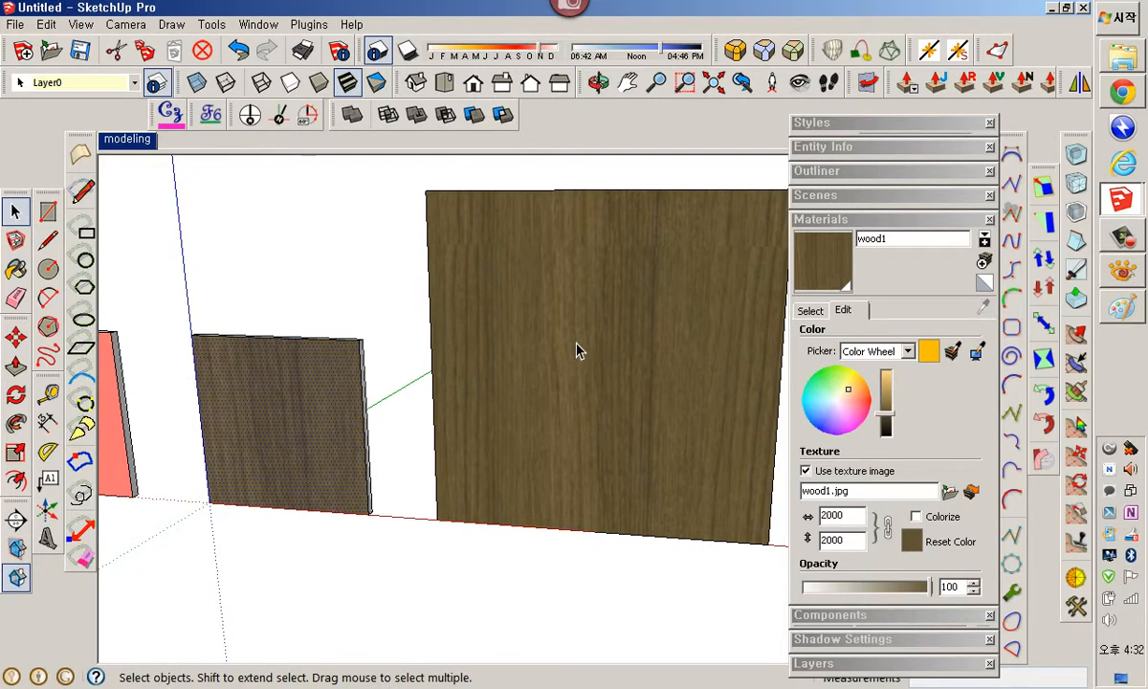
{"action": "right_click", "coordinate": [310, 413]}
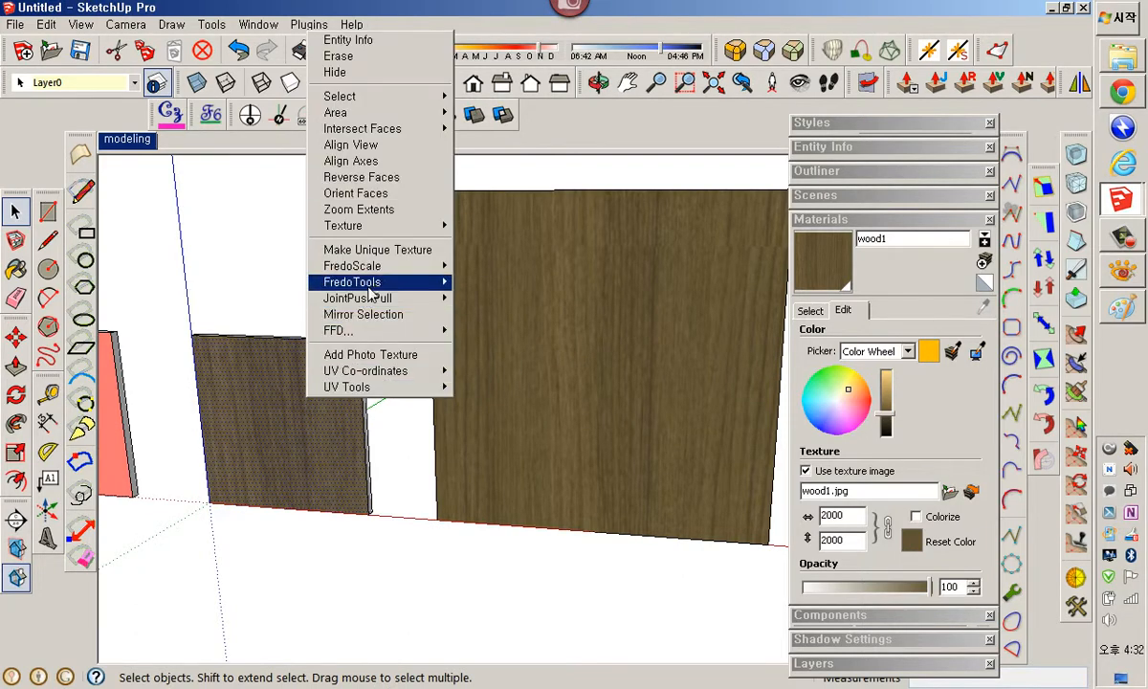
{"action": "mouse_move", "coordinate": [399, 223]}
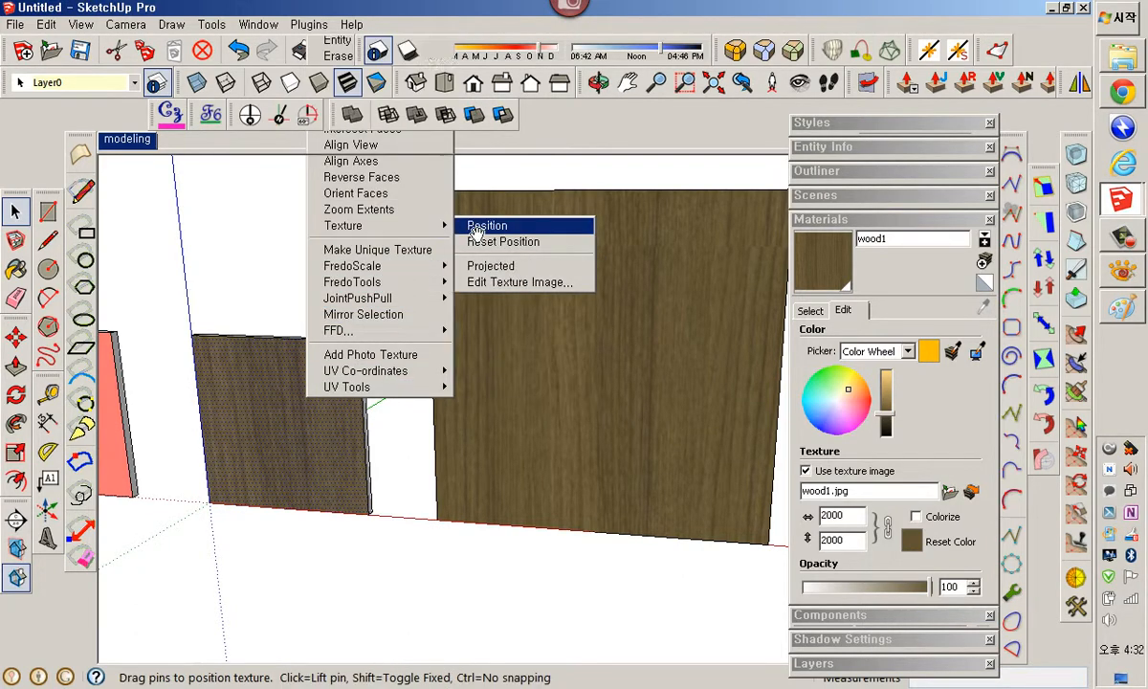
{"action": "left_click", "coordinate": [479, 223]}
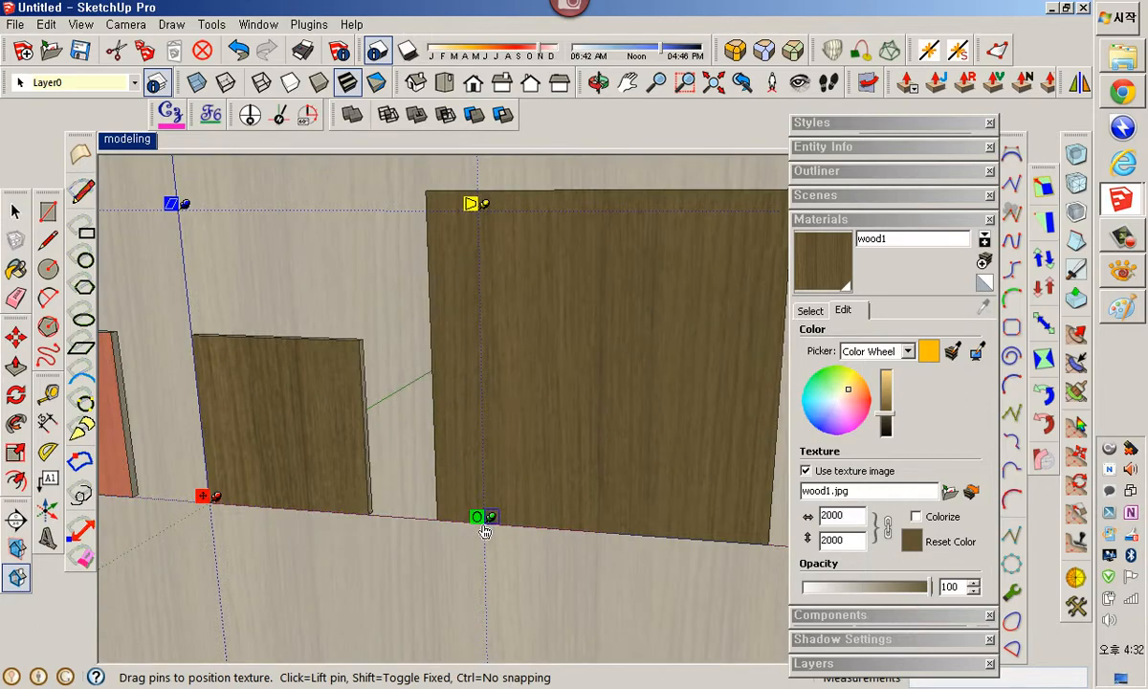
{"action": "left_click_drag", "start_coordinate": [485, 532], "coordinate": [220, 660]}
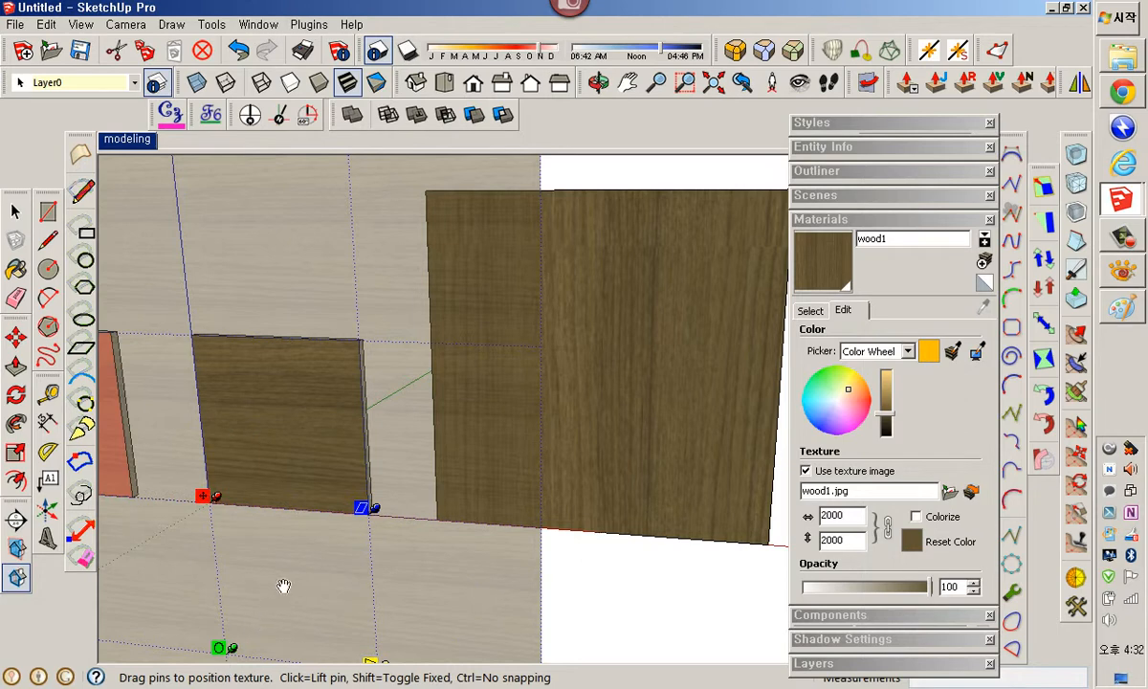
{"action": "right_click", "coordinate": [279, 413]}
{"action": "left_click", "coordinate": [308, 423]}
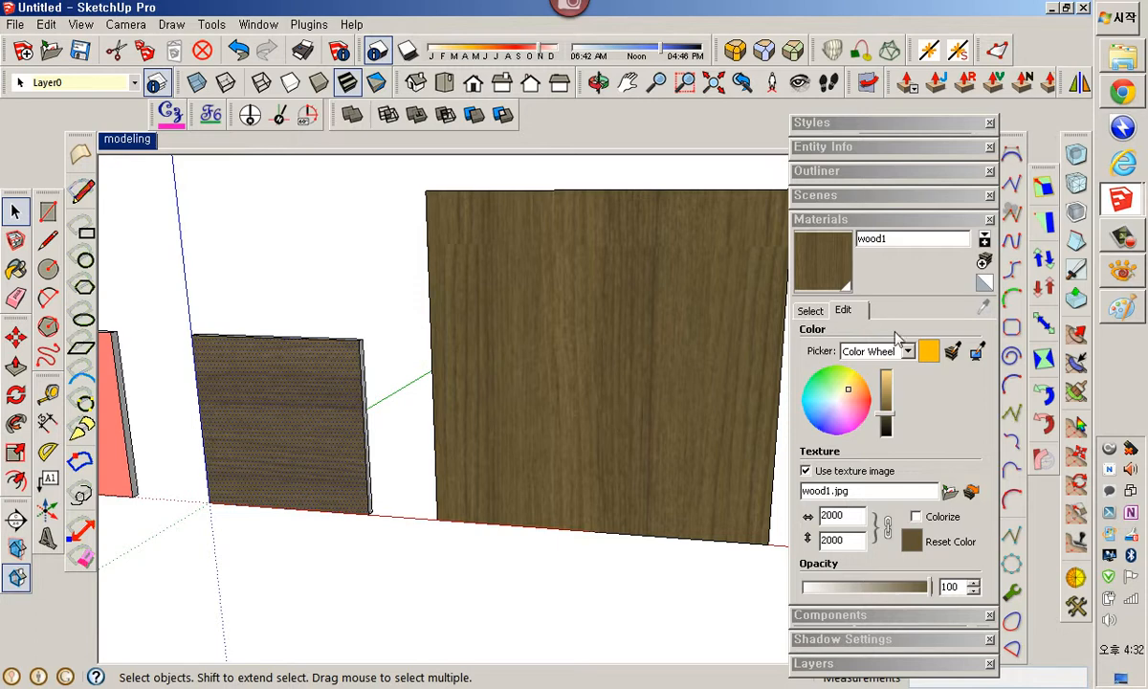
Sample the rotated wood1 texture from the small square and paint it onto the large square.
{"action": "left_click", "coordinate": [810, 310]}
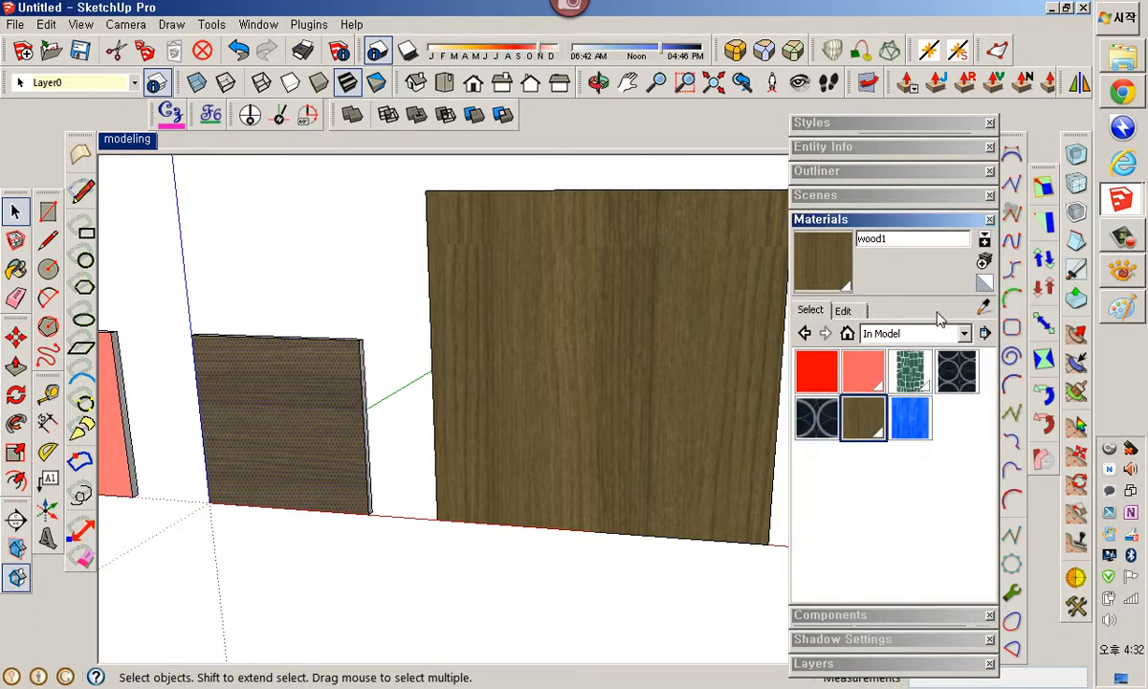
{"action": "left_click", "coordinate": [983, 306]}
{"action": "left_click", "coordinate": [283, 436]}
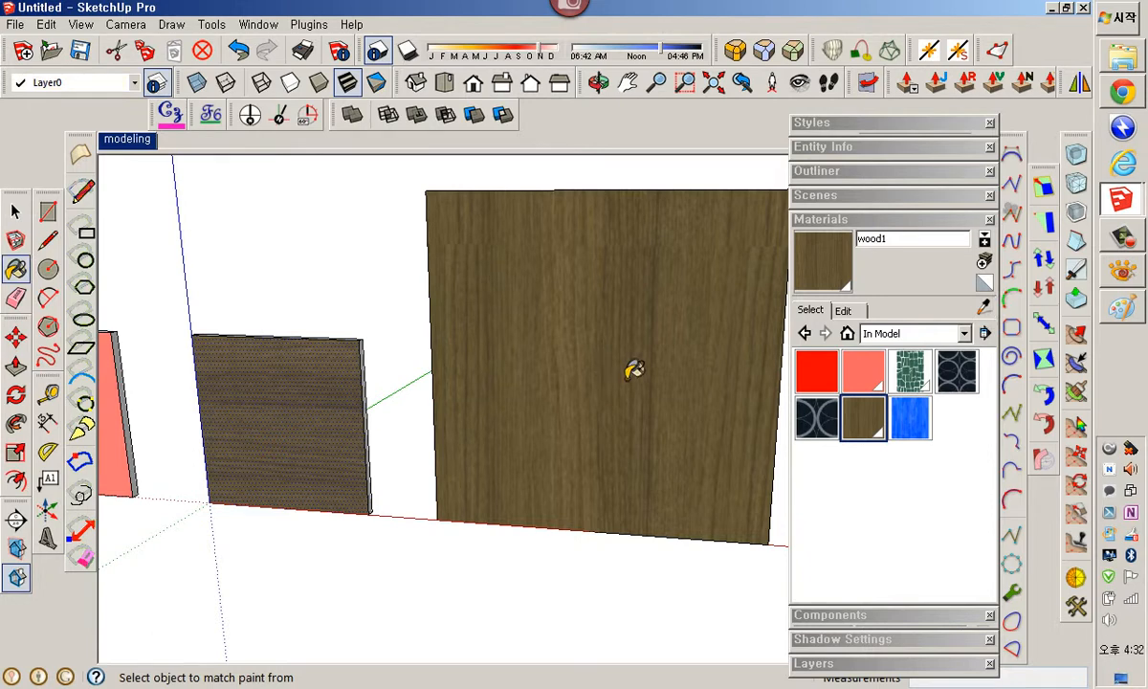
{"action": "left_click", "coordinate": [634, 370]}
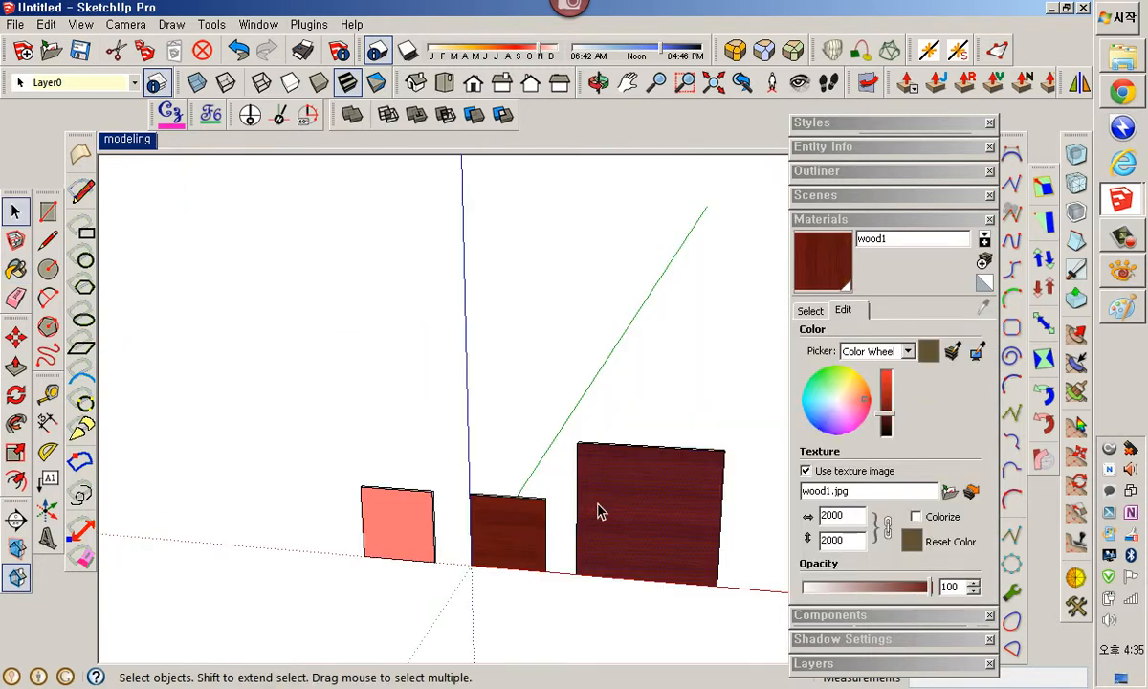
Select all three textured squares together and delete them from the model.
{"action": "middle_click_drag", "start_coordinate": [598, 511], "coordinate": [588, 368], "text": "shift"}
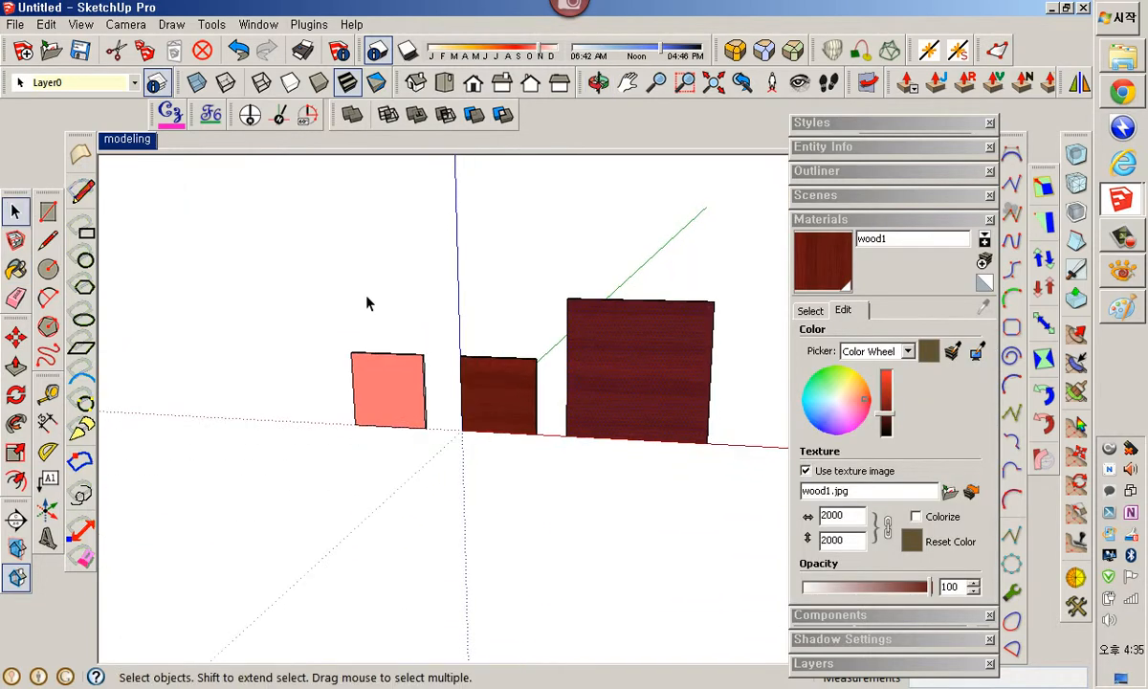
{"action": "left_click_drag", "start_coordinate": [294, 225], "coordinate": [771, 532]}
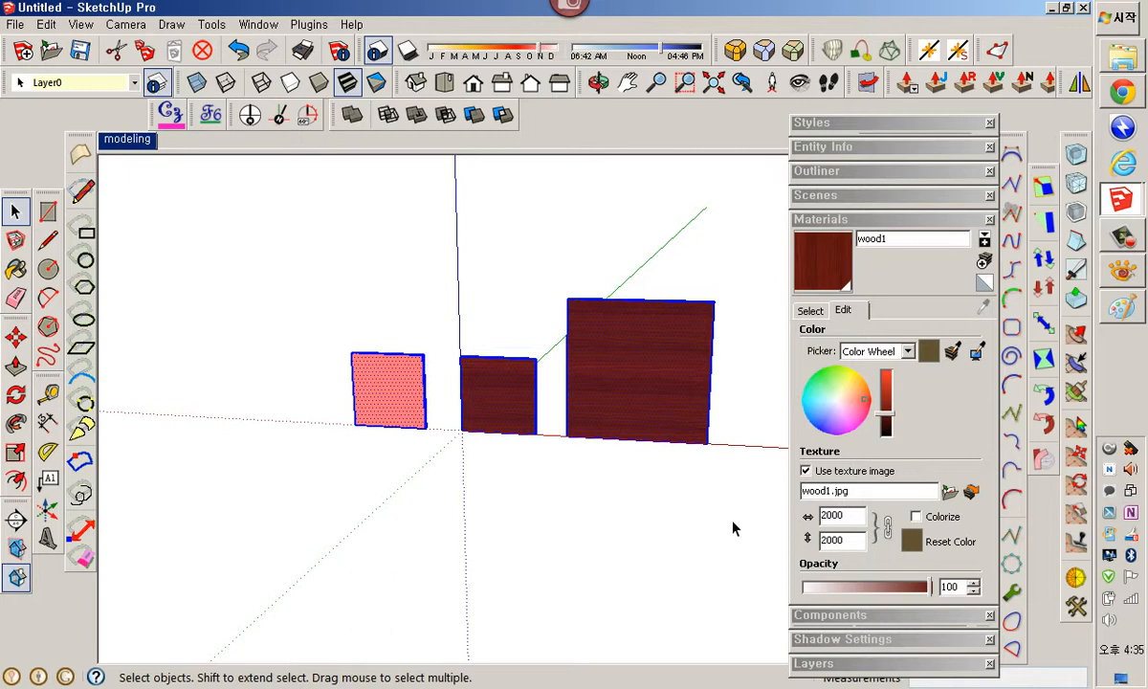
{"action": "key", "text": "Delete"}
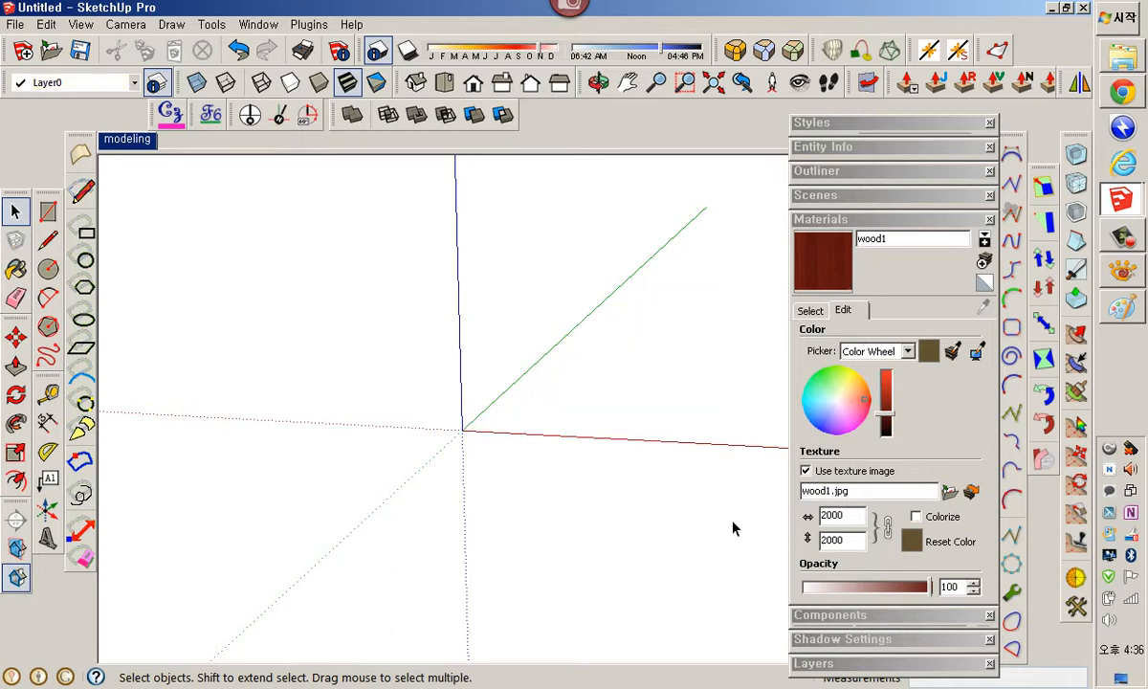
Draw an S-curve in top view from two connected arcs above the red axis, the second tangent to the first.
{"action": "left_click", "coordinate": [415, 82]}
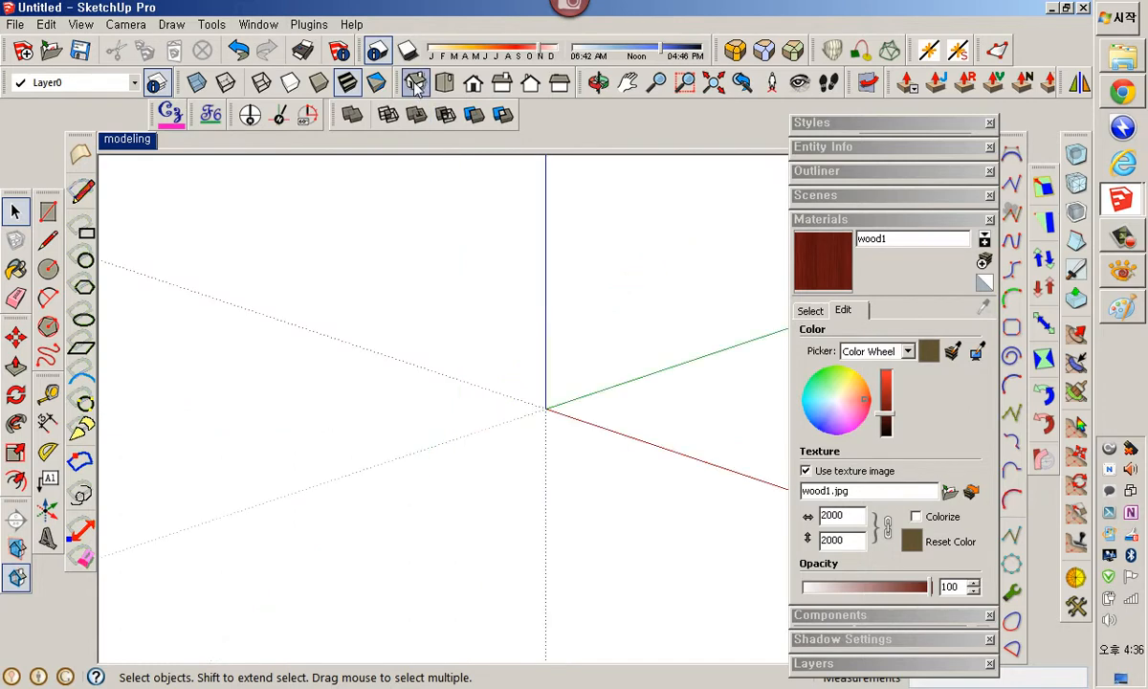
{"action": "left_click", "coordinate": [455, 90]}
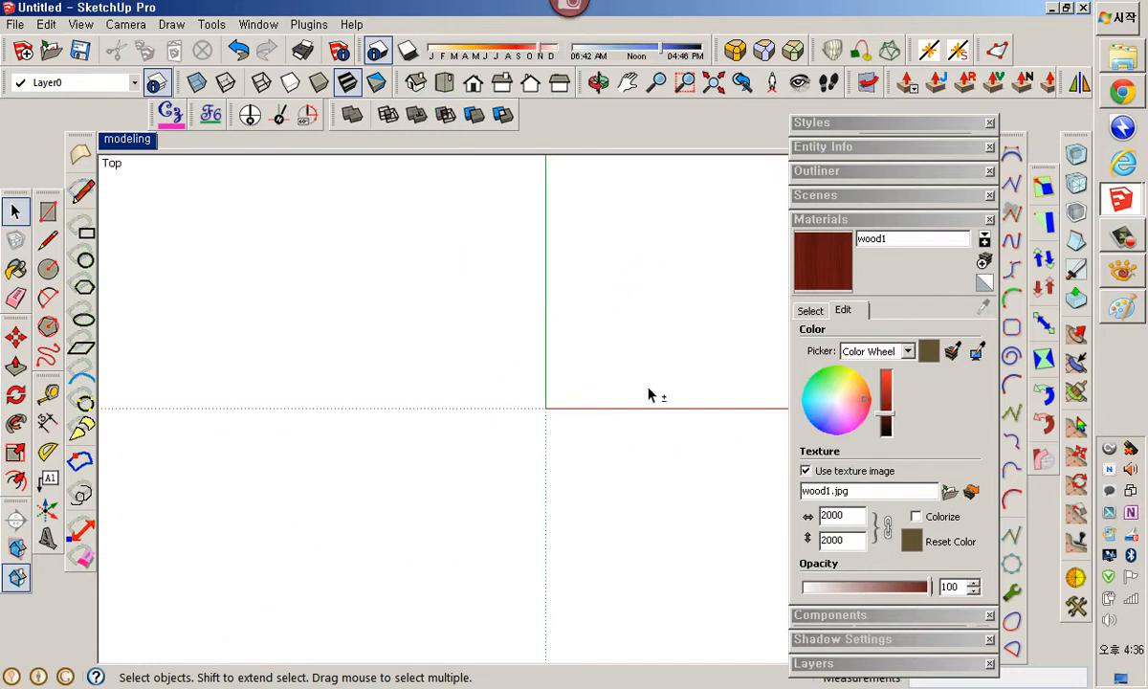
{"action": "middle_click_drag", "start_coordinate": [649, 388], "coordinate": [392, 396], "text": "shift"}
{"action": "key", "text": "a"}
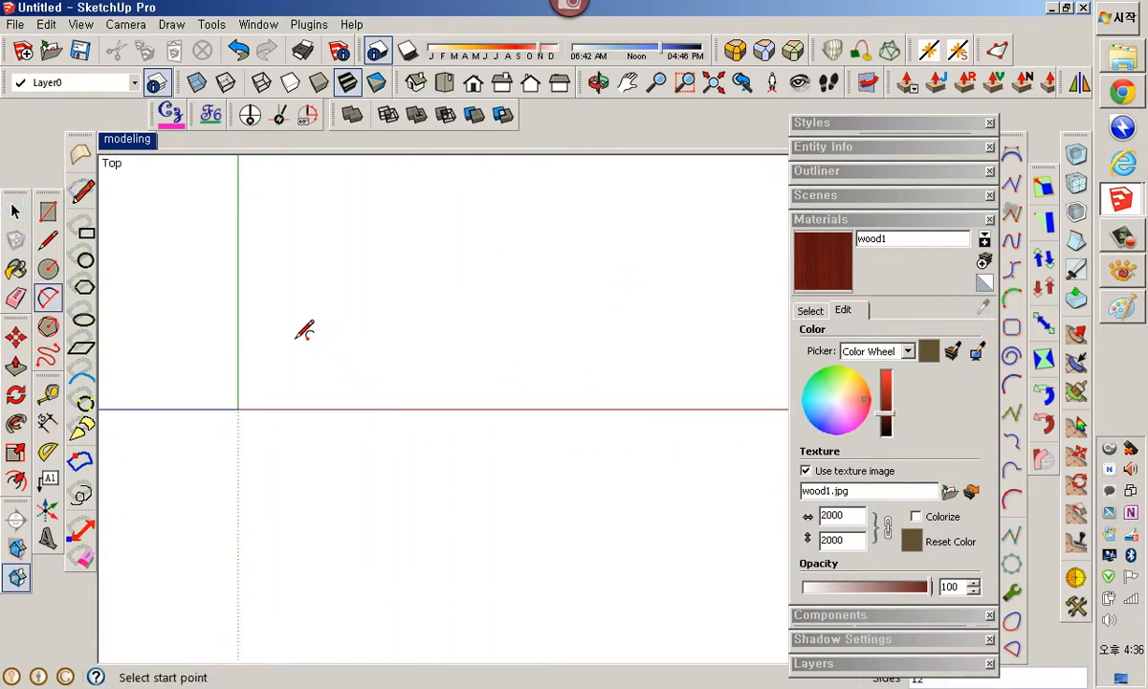
{"action": "left_click_drag", "start_coordinate": [294, 311], "coordinate": [608, 311]}
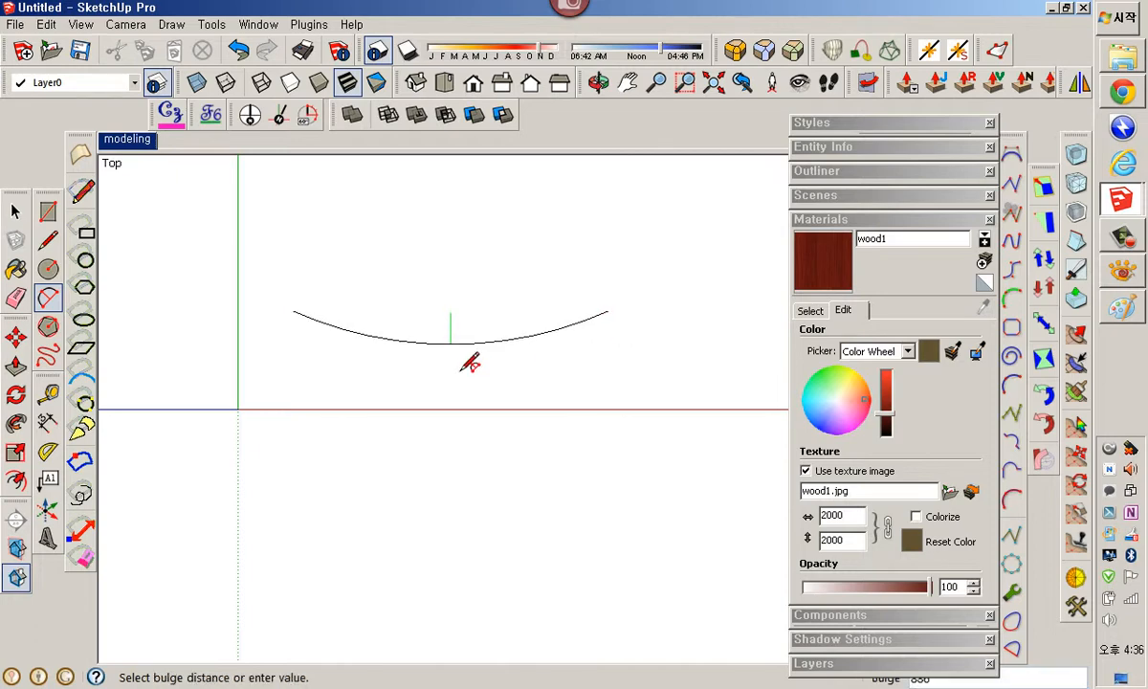
{"action": "left_click", "coordinate": [470, 362]}
{"action": "middle_click_drag", "start_coordinate": [618, 354], "coordinate": [333, 373]}
{"action": "left_click_drag", "start_coordinate": [337, 279], "coordinate": [634, 309]}
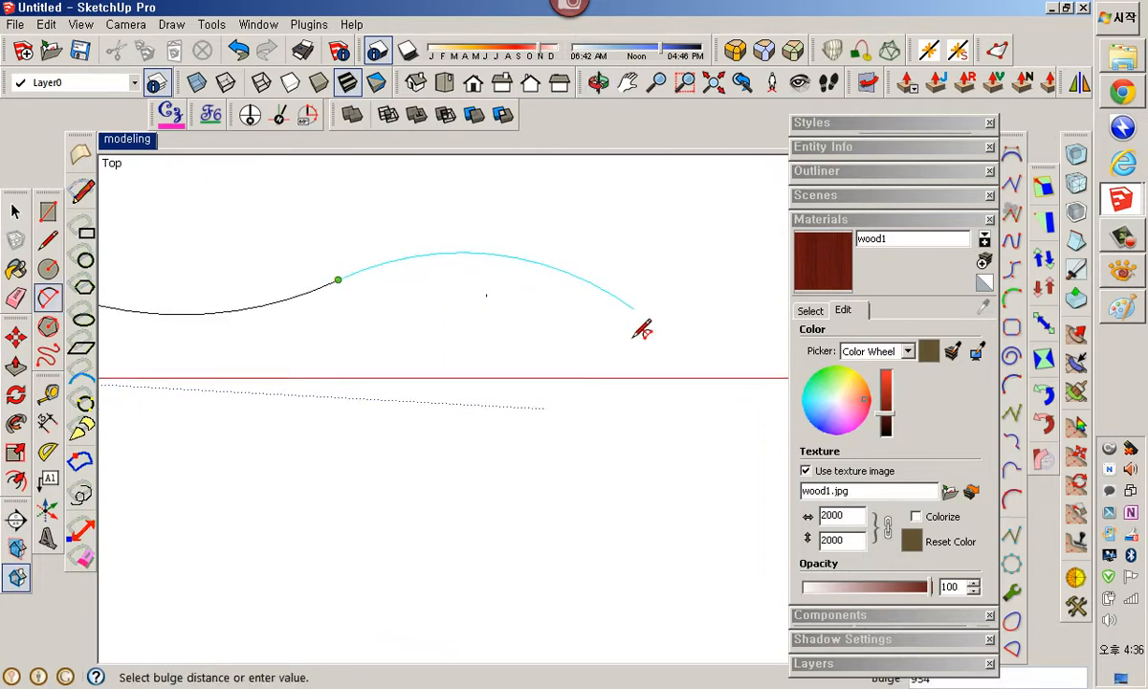
{"action": "left_click", "coordinate": [520, 263]}
{"action": "middle_click_drag", "start_coordinate": [520, 264], "coordinate": [650, 409]}
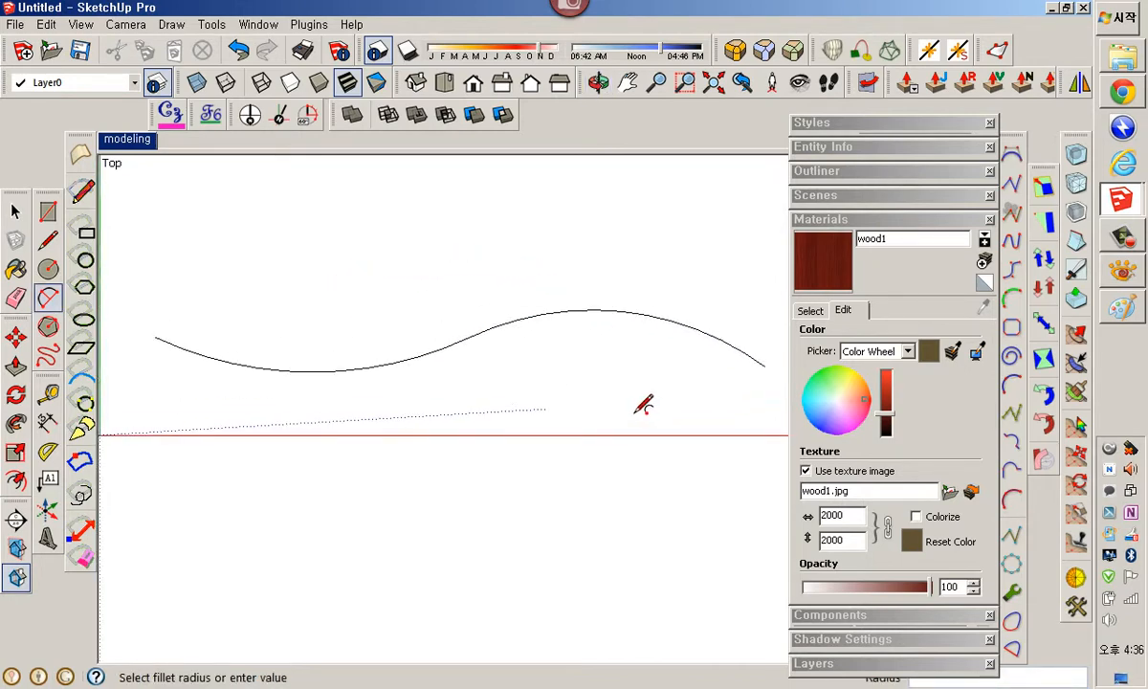
Close the S-curve into a face with two straight end edges and a back edge about 17000 long parallel to the red axis.
{"action": "key", "text": "l"}
{"action": "left_click", "coordinate": [155, 337]}
{"action": "left_click", "coordinate": [155, 287]}
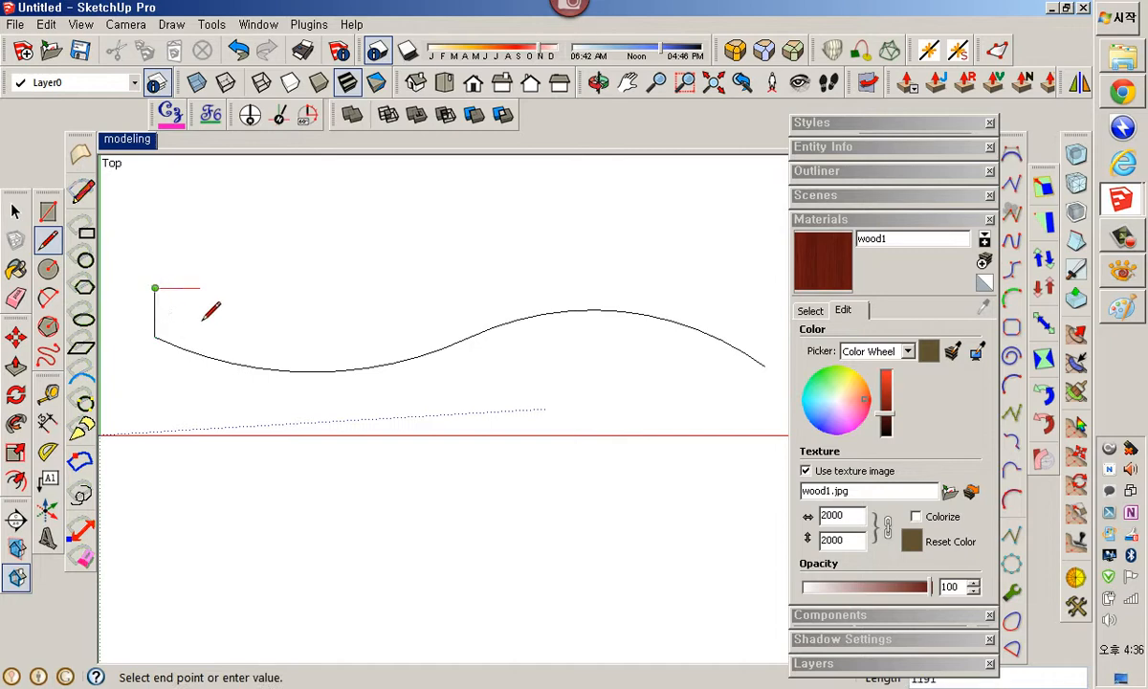
{"action": "middle_click_drag", "start_coordinate": [202, 317], "coordinate": [574, 354]}
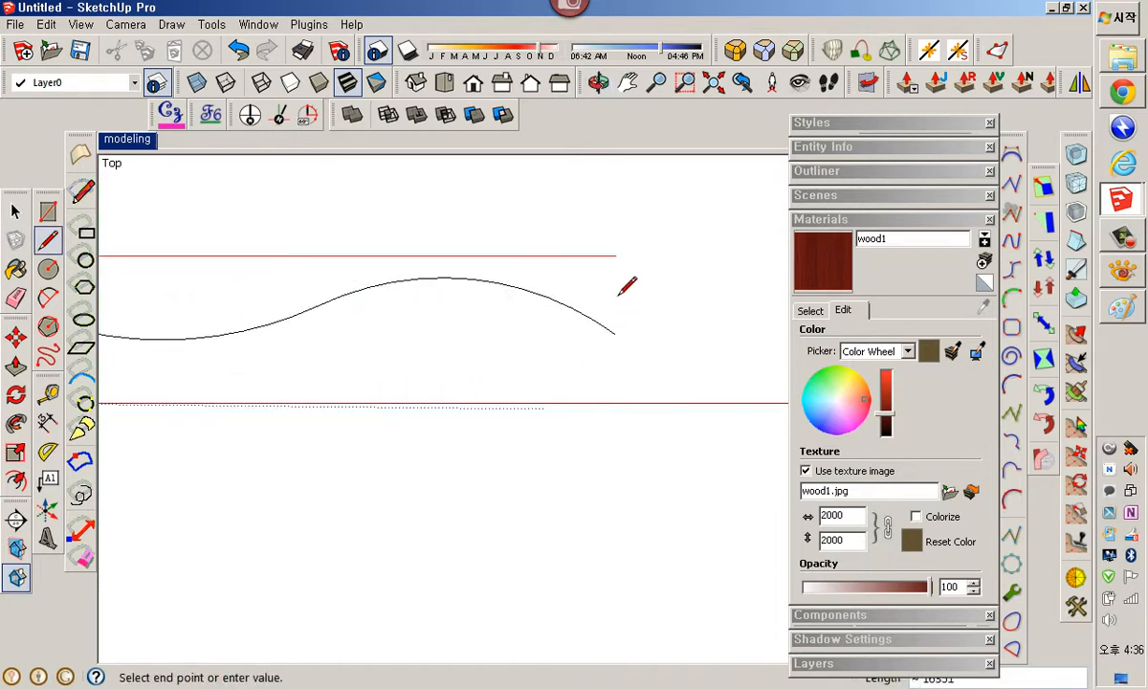
{"action": "left_click", "coordinate": [615, 256]}
{"action": "left_click", "coordinate": [615, 334]}
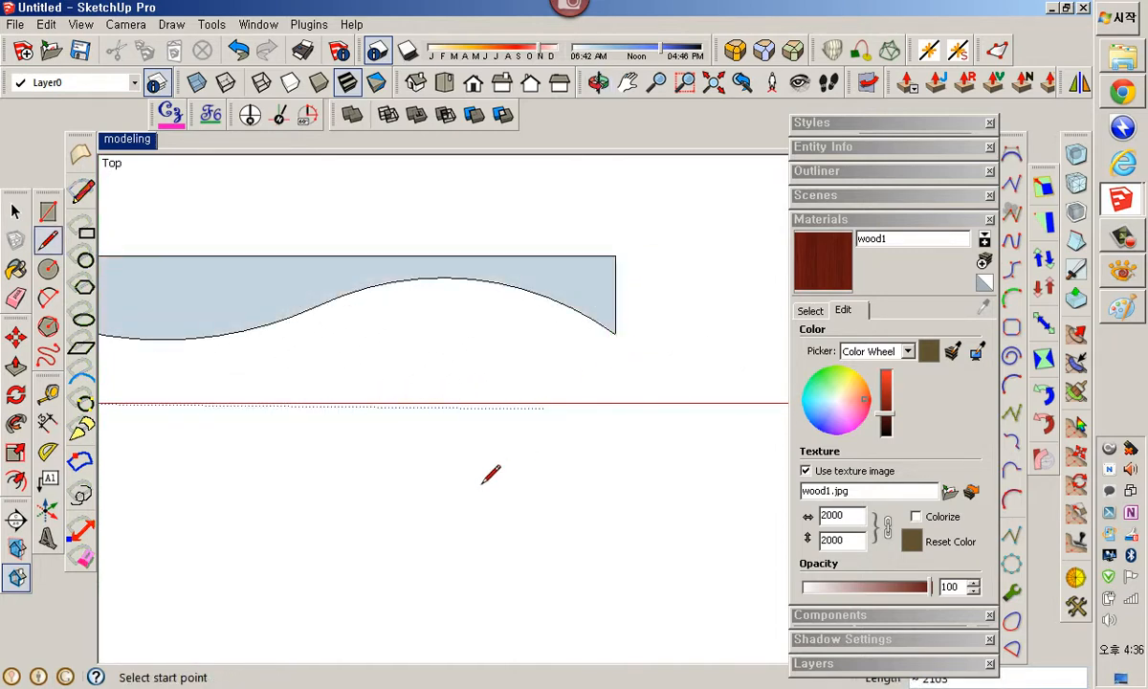
Extrude the wavy face upward by about 4768, and raise its upper face further to form a tall curved wall.
{"action": "middle_click_drag", "start_coordinate": [490, 475], "coordinate": [507, 312]}
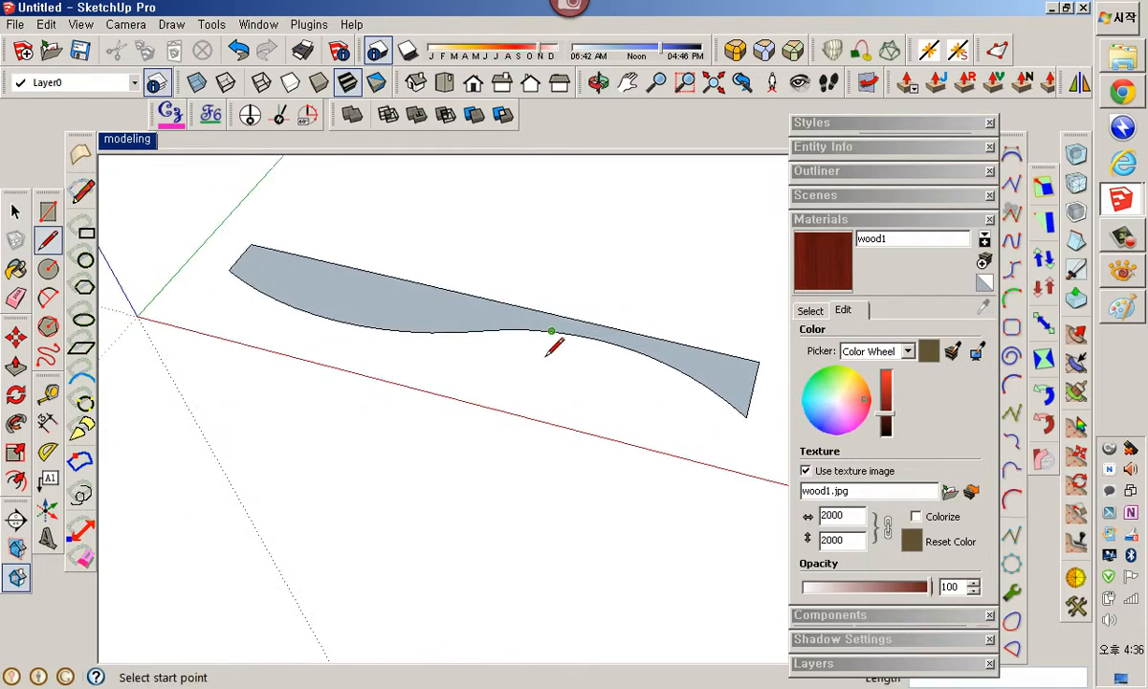
{"action": "key", "text": "p"}
{"action": "left_click_drag", "start_coordinate": [510, 333], "coordinate": [536, 204]}
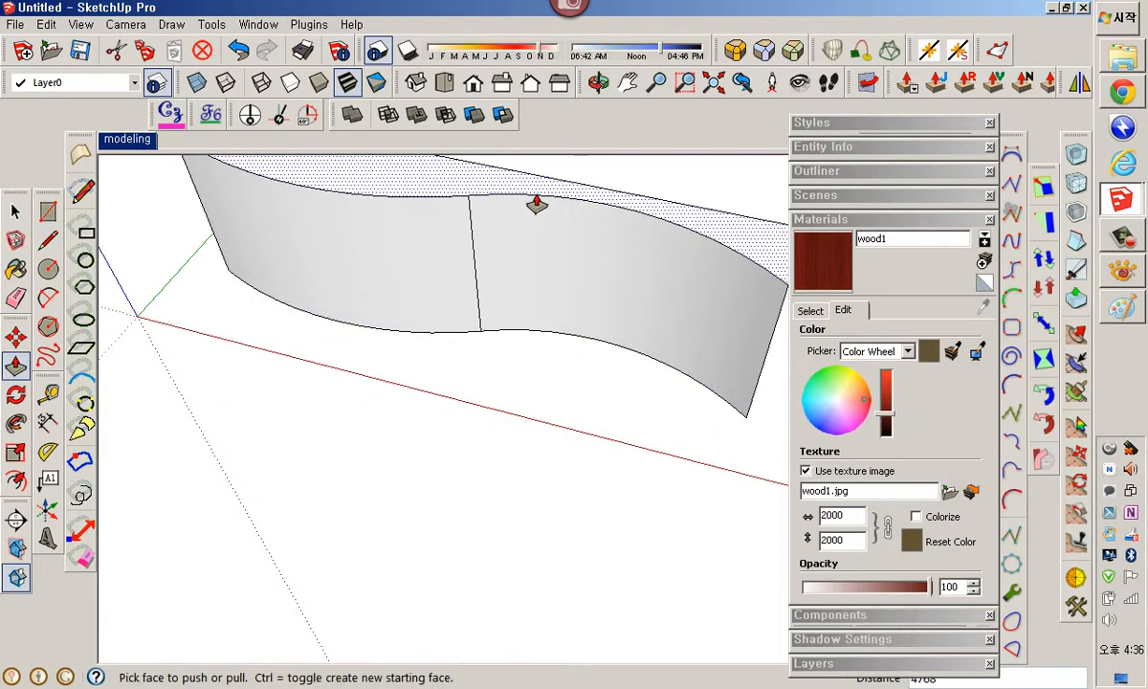
{"action": "middle_click_drag", "start_coordinate": [544, 226], "coordinate": [556, 408]}
{"action": "left_click_drag", "start_coordinate": [408, 391], "coordinate": [428, 346]}
{"action": "mouse_move", "coordinate": [428, 346]}
{"action": "middle_mouse_down"}
{"action": "mouse_move", "coordinate": [441, 410]}
{"action": "mouse_move", "coordinate": [487, 420]}
{"action": "mouse_move", "coordinate": [529, 405]}
{"action": "mouse_move", "coordinate": [438, 359]}
{"action": "mouse_move", "coordinate": [541, 362]}
{"action": "mouse_move", "coordinate": [537, 351]}
{"action": "mouse_move", "coordinate": [510, 359]}
{"action": "middle_mouse_up"}
{"action": "key", "text": "space"}
{"action": "scroll", "coordinate": [536, 417], "scroll_direction": "down", "scroll_amount": 3}
{"action": "scroll", "coordinate": [541, 361], "scroll_direction": "up", "scroll_amount": 2}
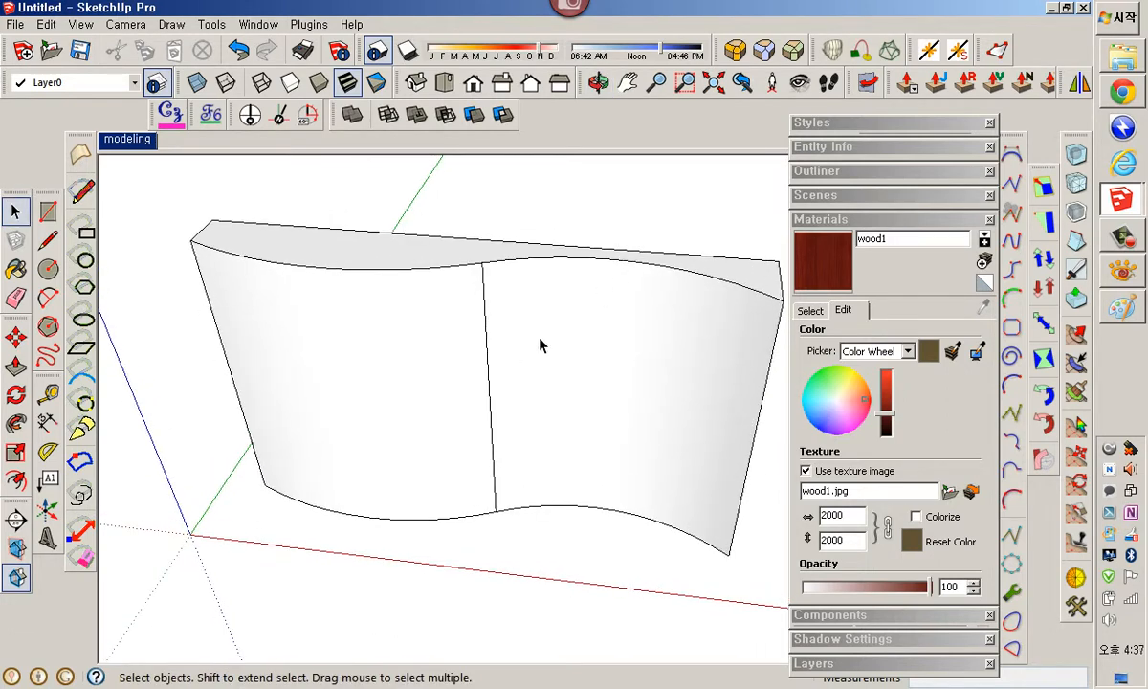
Soften the vertical edge between the two curved front faces so they form one smooth surface.
{"action": "key", "text": "e"}
{"action": "mouse_move", "coordinate": [488, 372]}
{"action": "left_mouse_down", "text": "ctrl"}
{"action": "mouse_move", "coordinate": [478, 371]}
{"action": "mouse_move", "coordinate": [493, 369]}
{"action": "left_mouse_up", "text": "ctrl"}
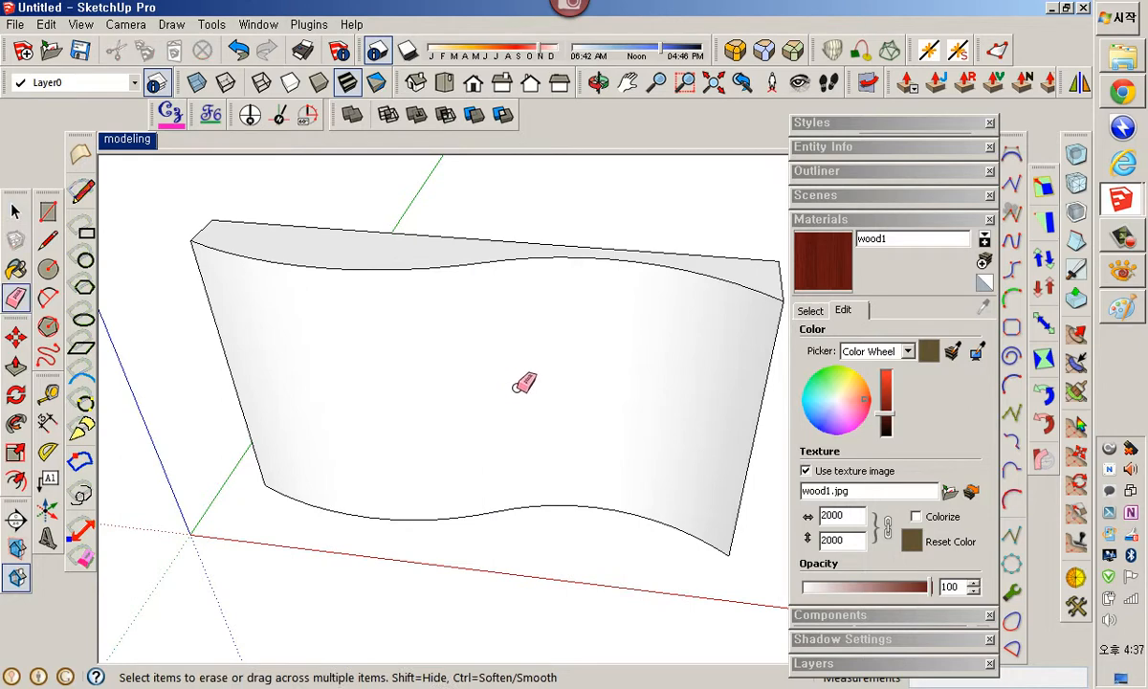
{"action": "mouse_move", "coordinate": [623, 370]}
{"action": "middle_mouse_down"}
{"action": "mouse_move", "coordinate": [594, 356]}
{"action": "mouse_move", "coordinate": [660, 339]}
{"action": "middle_mouse_up"}
Paint the curved front surface with Wood_Floor_Dark from the Wood material collection.
{"action": "left_click", "coordinate": [810, 310]}
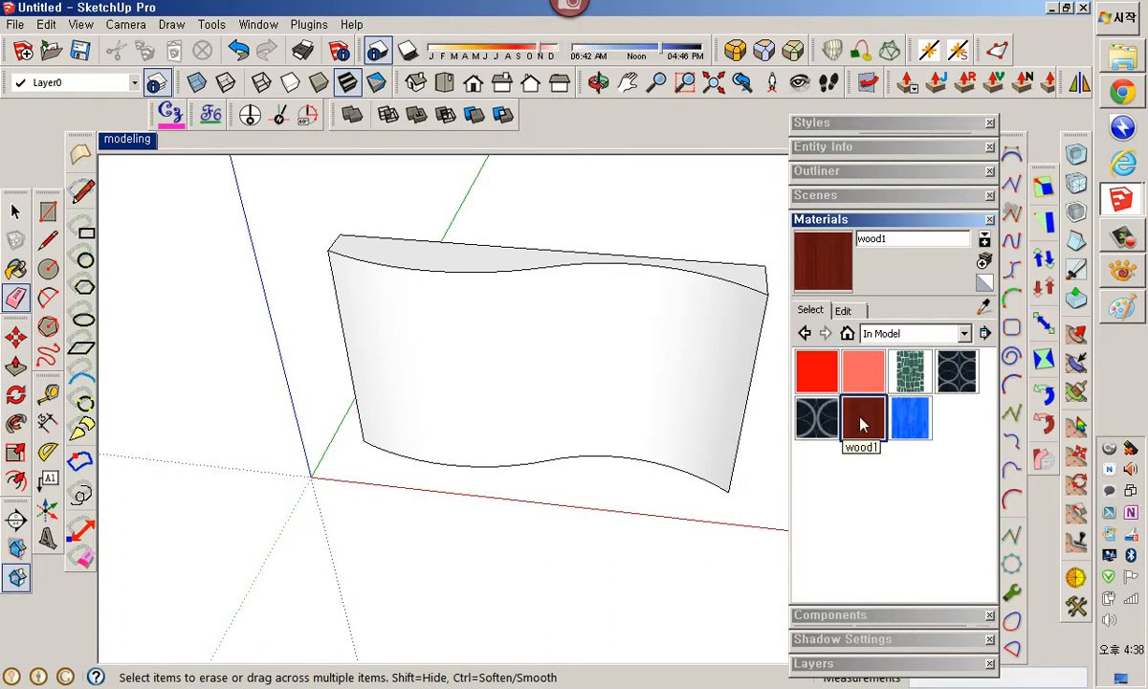
{"action": "left_click", "coordinate": [964, 333]}
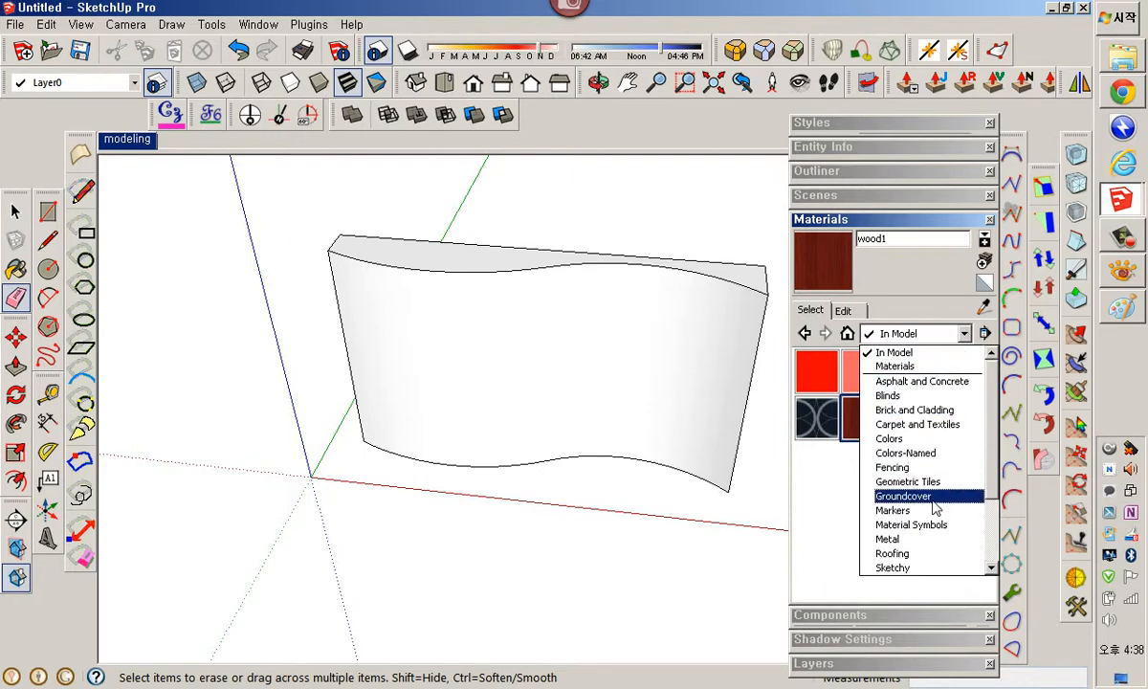
{"action": "scroll", "coordinate": [936, 508], "scroll_direction": "down", "scroll_amount": 3}
{"action": "left_click", "coordinate": [899, 557]}
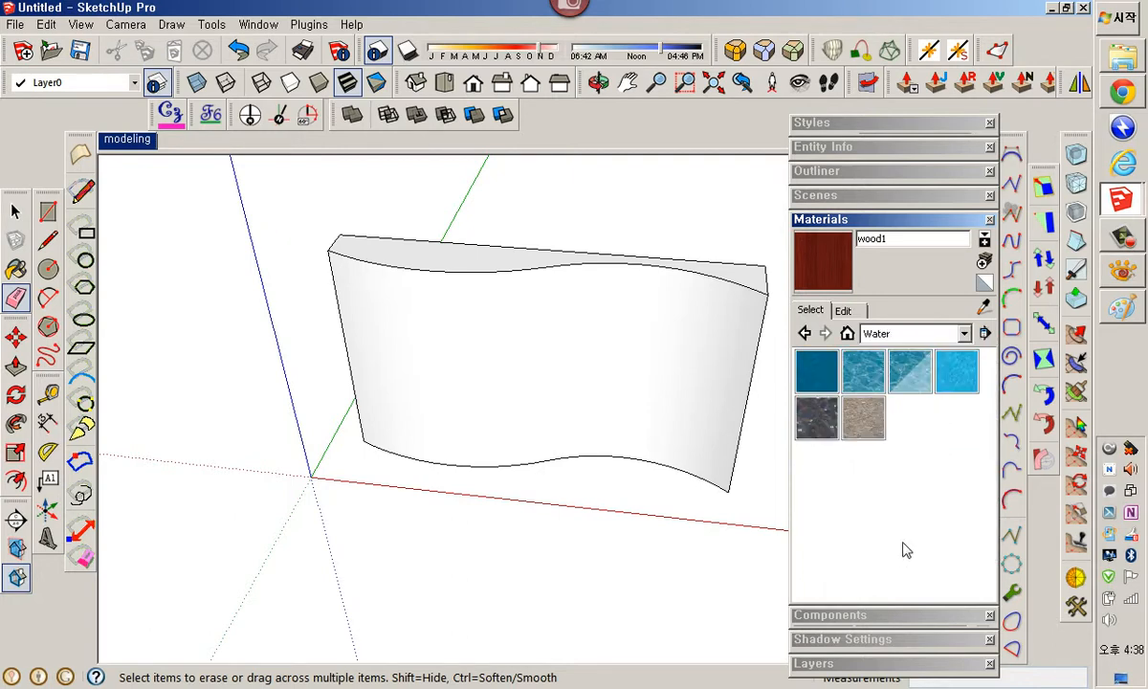
{"action": "left_click", "coordinate": [870, 333]}
{"action": "left_click", "coordinate": [905, 569]}
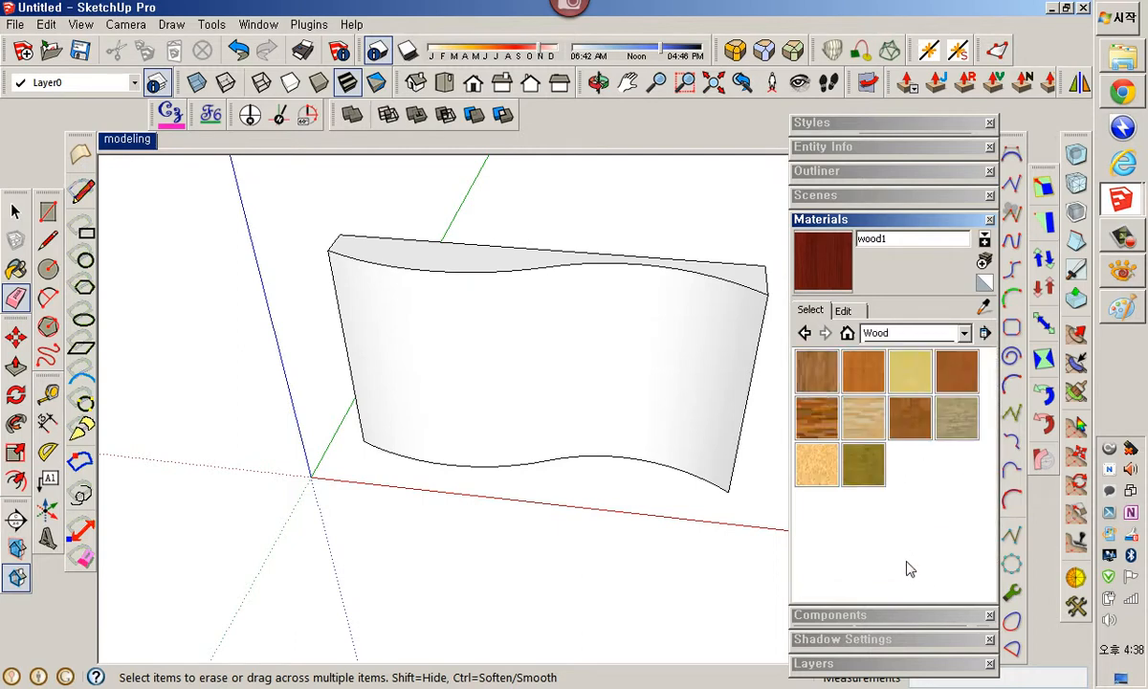
{"action": "left_click", "coordinate": [821, 425]}
{"action": "left_click", "coordinate": [401, 367]}
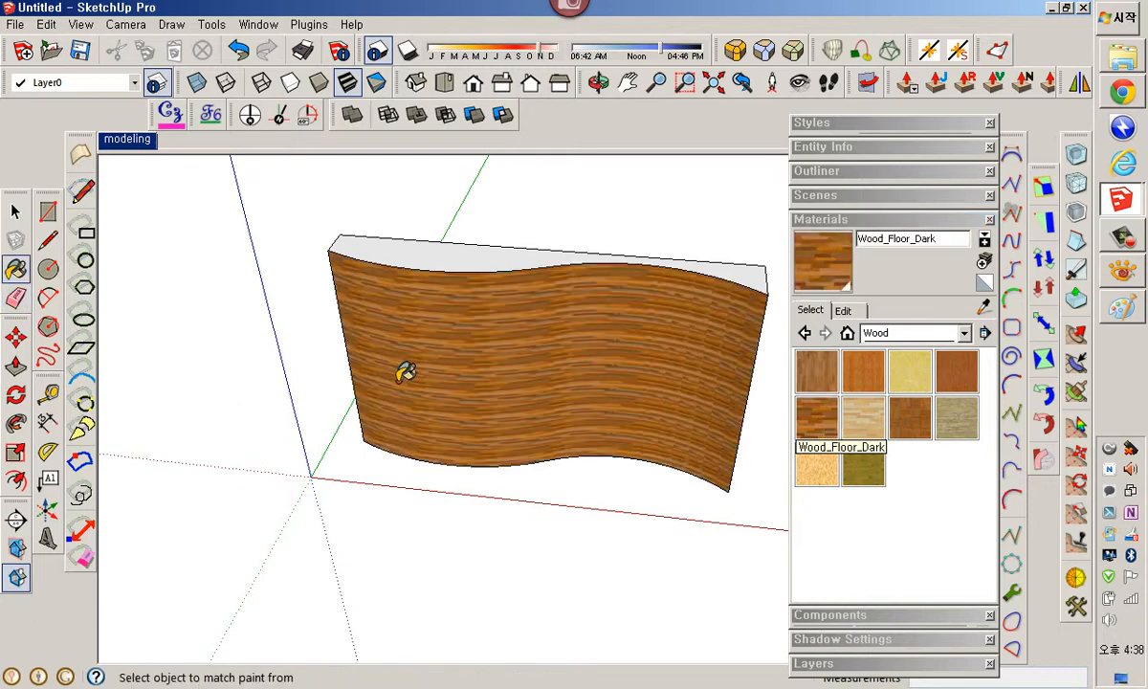
Examine how the wood floor texture follows the curved surface up close and from several angles.
{"action": "scroll", "coordinate": [514, 400], "scroll_direction": "up", "scroll_amount": 3}
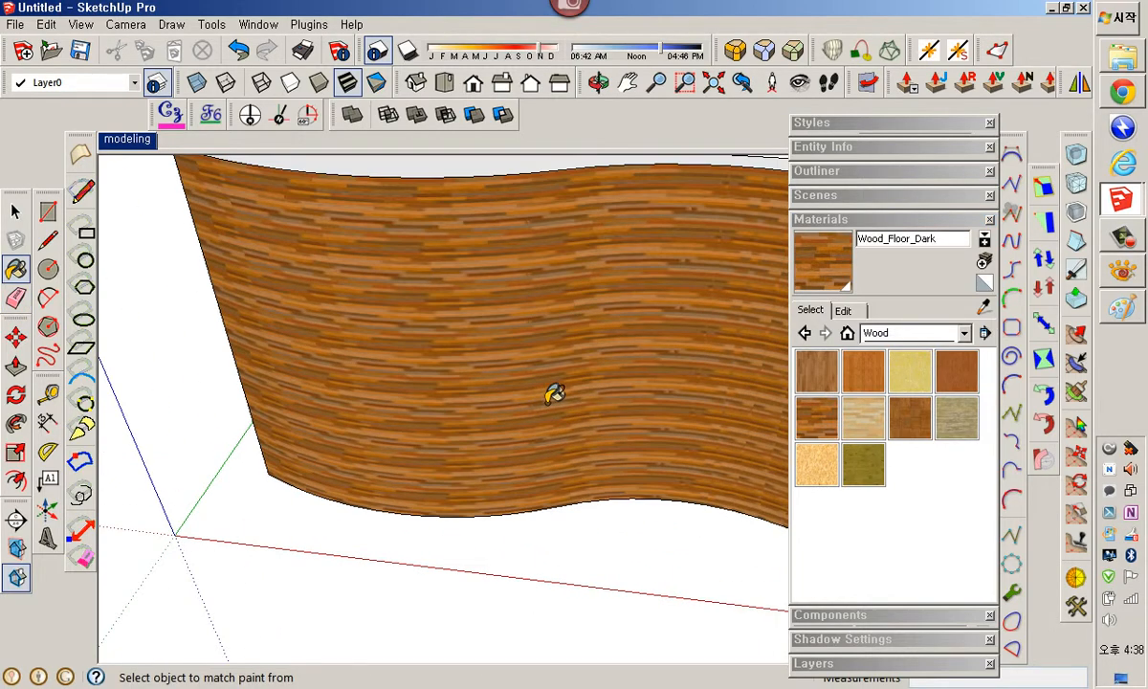
{"action": "mouse_move", "coordinate": [551, 395]}
{"action": "middle_mouse_down"}
{"action": "mouse_move", "coordinate": [589, 311]}
{"action": "mouse_move", "coordinate": [589, 378]}
{"action": "mouse_move", "coordinate": [605, 361]}
{"action": "mouse_move", "coordinate": [595, 353]}
{"action": "mouse_move", "coordinate": [604, 332]}
{"action": "middle_mouse_up"}
{"action": "scroll", "coordinate": [589, 307], "scroll_direction": "down", "scroll_amount": 3}
{"action": "scroll", "coordinate": [595, 353], "scroll_direction": "up", "scroll_amount": 2}
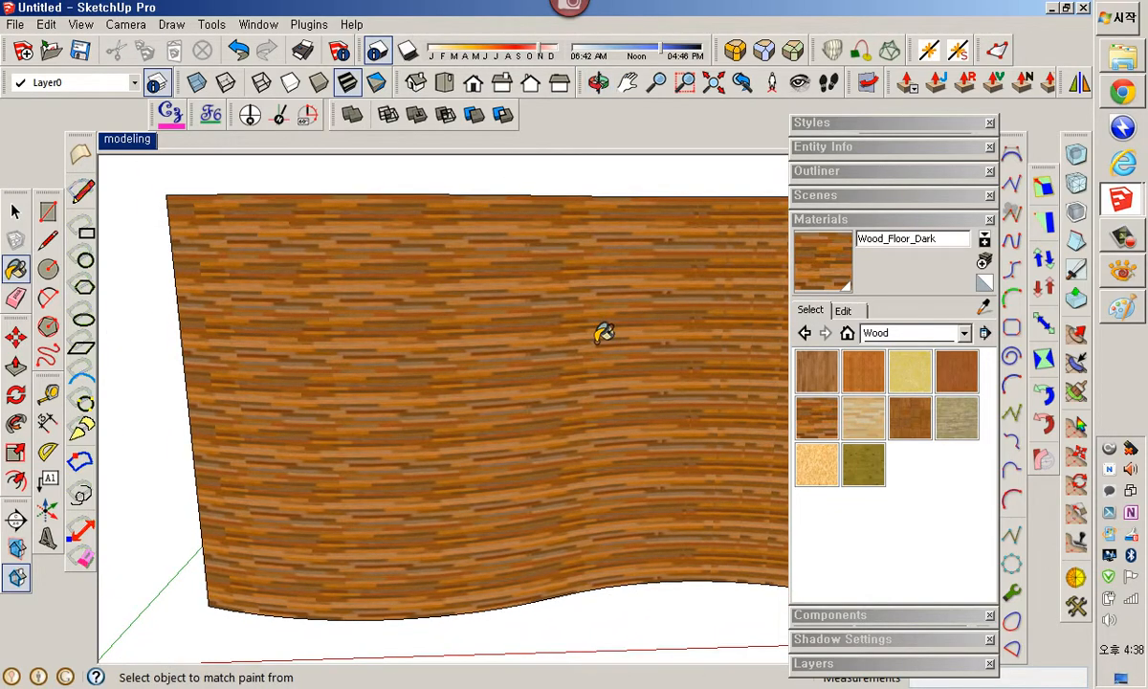
{"action": "scroll", "coordinate": [604, 331], "scroll_direction": "down", "scroll_amount": 2}
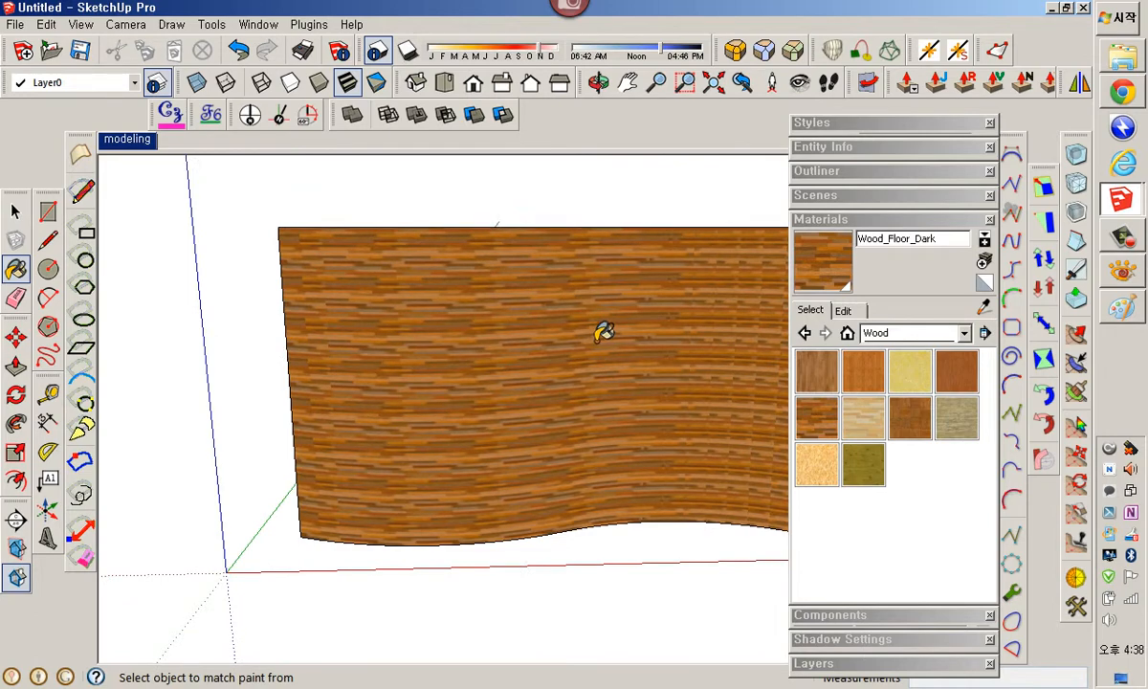
{"action": "scroll", "coordinate": [605, 332], "scroll_direction": "down", "scroll_amount": 1}
{"action": "middle_click_drag", "start_coordinate": [606, 330], "coordinate": [524, 342]}
{"action": "scroll", "coordinate": [505, 352], "scroll_direction": "up", "scroll_amount": 3}
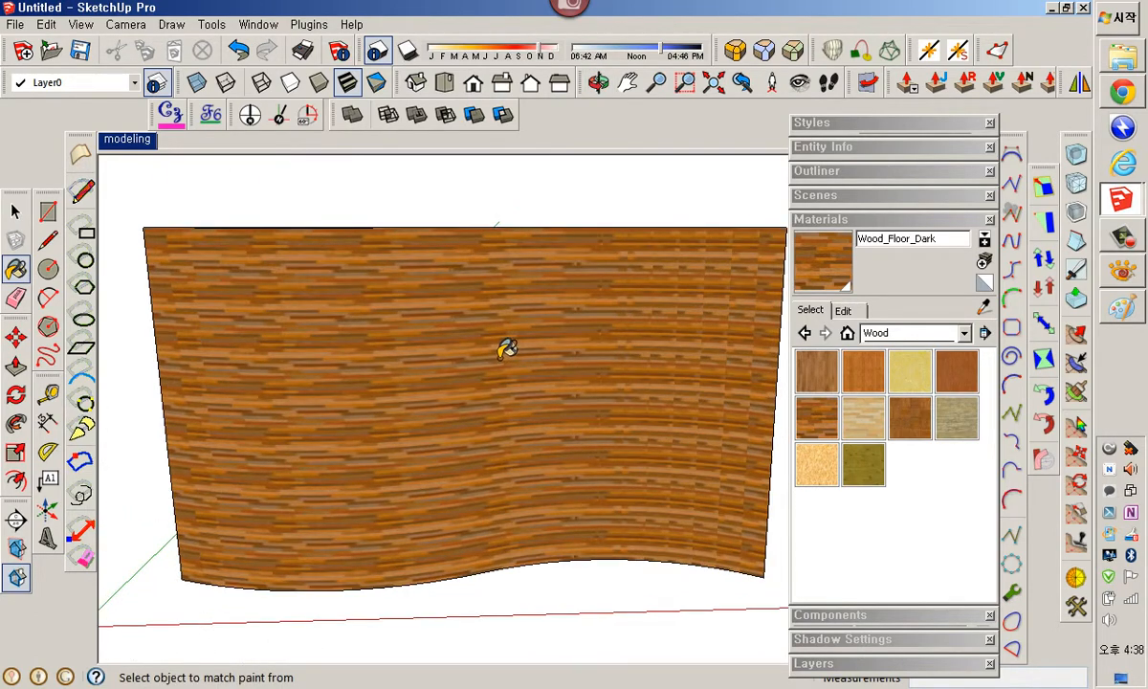
{"action": "scroll", "coordinate": [508, 344], "scroll_direction": "up", "scroll_amount": 3}
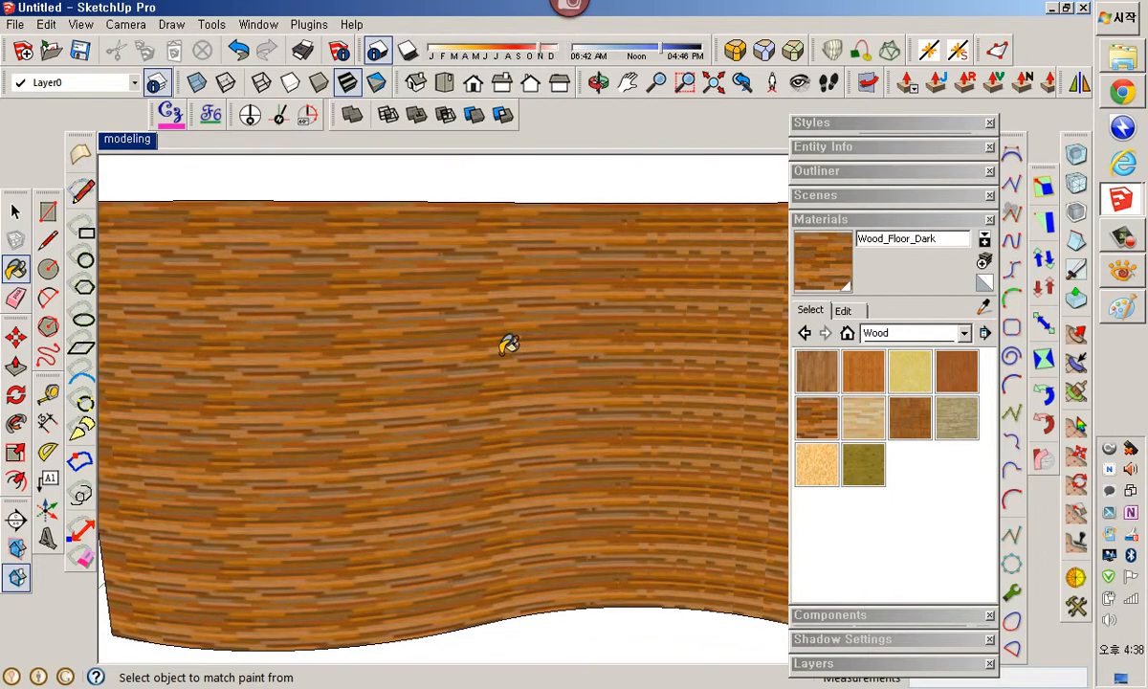
{"action": "scroll", "coordinate": [508, 342], "scroll_direction": "down", "scroll_amount": 3}
{"action": "middle_click_drag", "start_coordinate": [508, 342], "coordinate": [533, 342]}
{"action": "scroll", "coordinate": [546, 345], "scroll_direction": "up", "scroll_amount": 3}
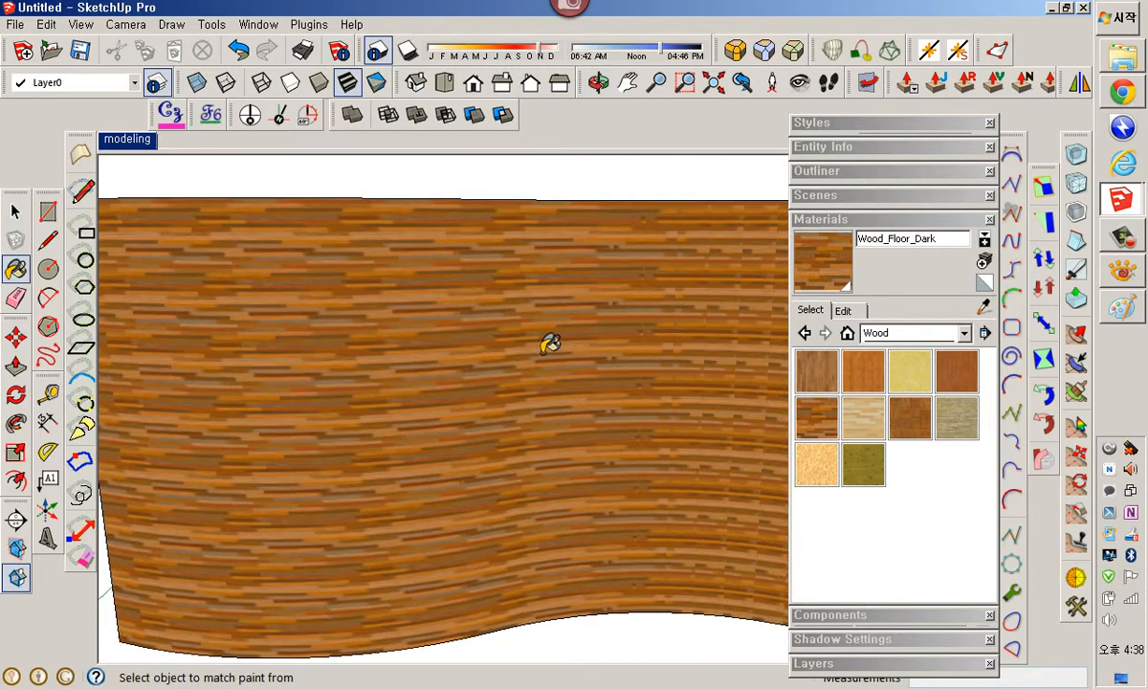
{"action": "scroll", "coordinate": [548, 340], "scroll_direction": "down", "scroll_amount": 2}
Hide the floating panels and draw a ground rectangle of about 12588 by 1795 beside the curved wall.
{"action": "key", "text": "Tab"}
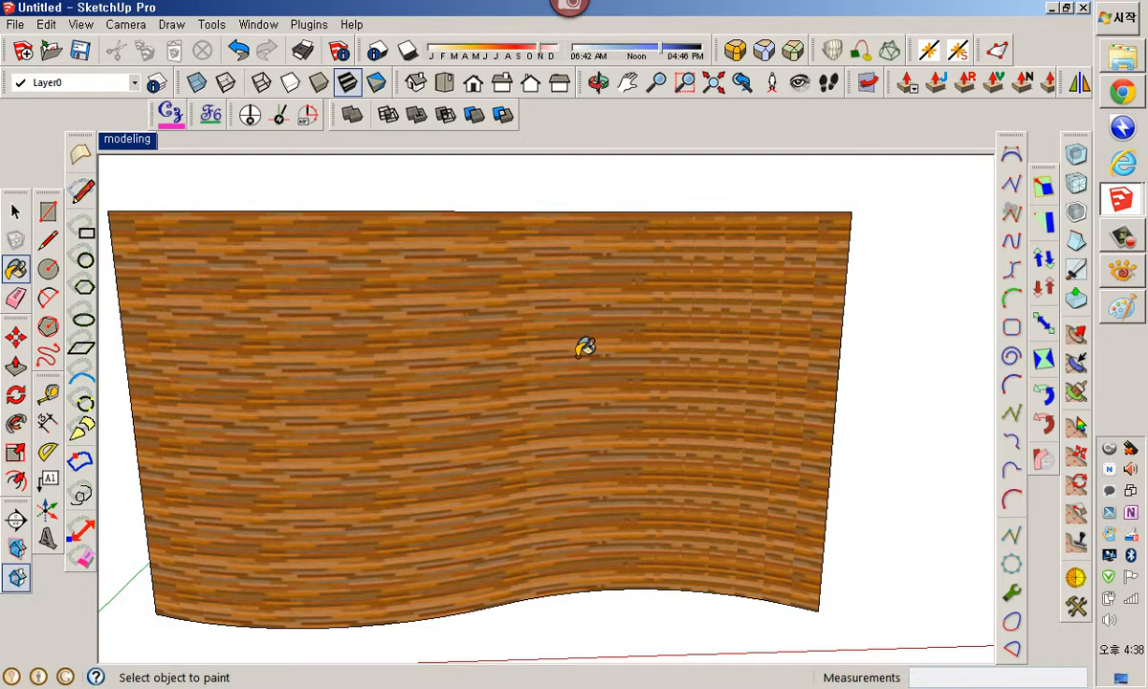
{"action": "key", "text": "alt"}
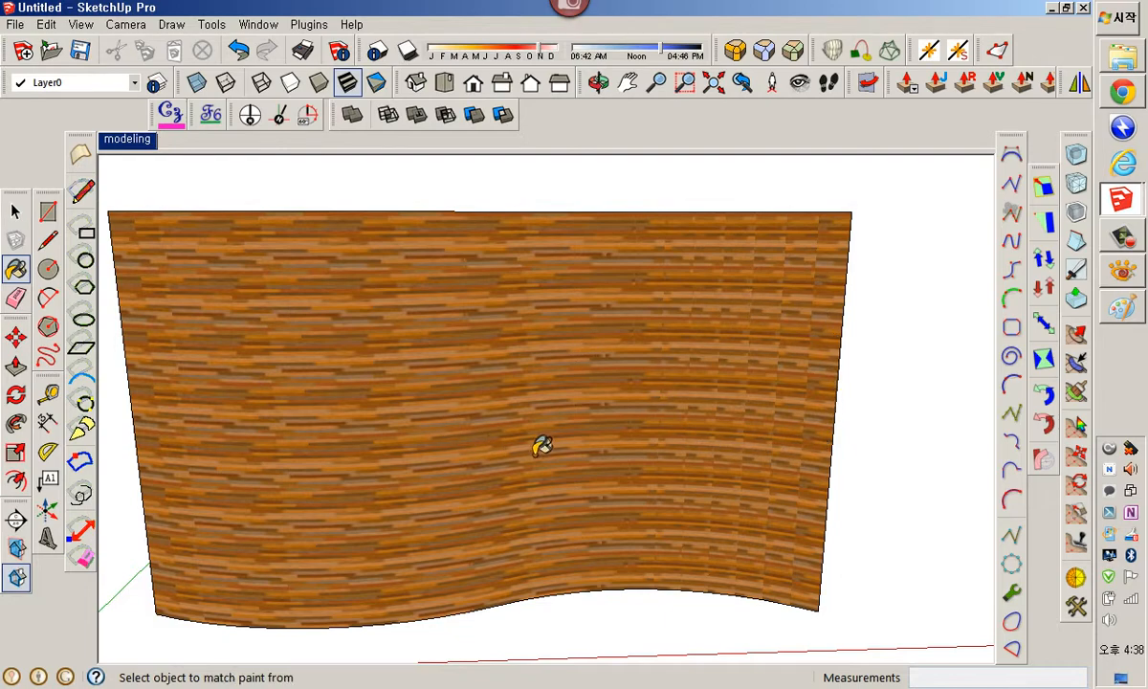
{"action": "scroll", "coordinate": [564, 447], "scroll_direction": "down", "scroll_amount": 3}
{"action": "middle_click_drag", "start_coordinate": [711, 470], "coordinate": [446, 469], "text": "shift"}
{"action": "key", "text": "r"}
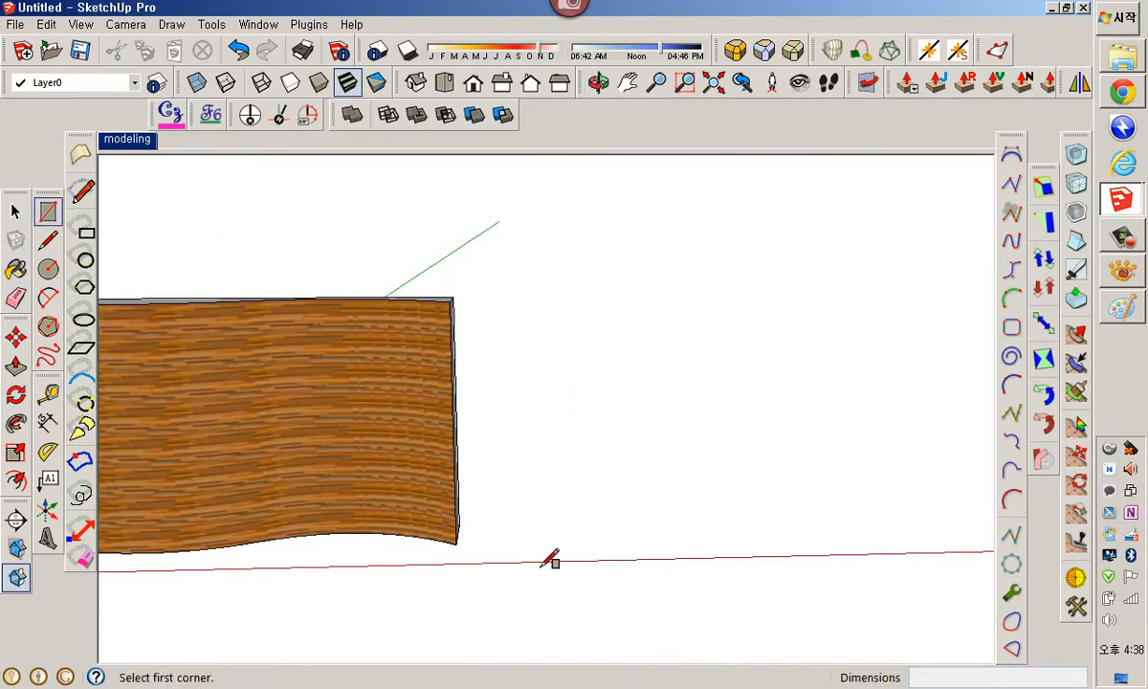
{"action": "left_click", "coordinate": [538, 538]}
{"action": "left_click", "coordinate": [832, 546]}
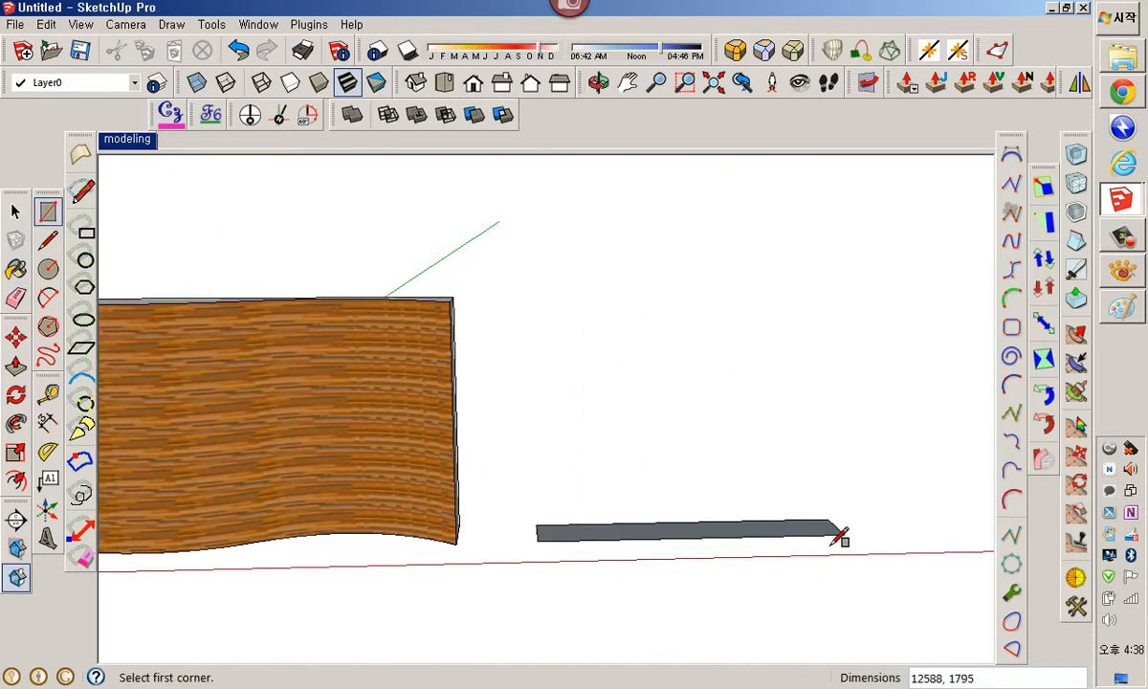
Extrude the ground rectangle upward about 9555 to form a flat wall as high as the curved one.
{"action": "key", "text": "p"}
{"action": "left_click", "coordinate": [771, 534]}
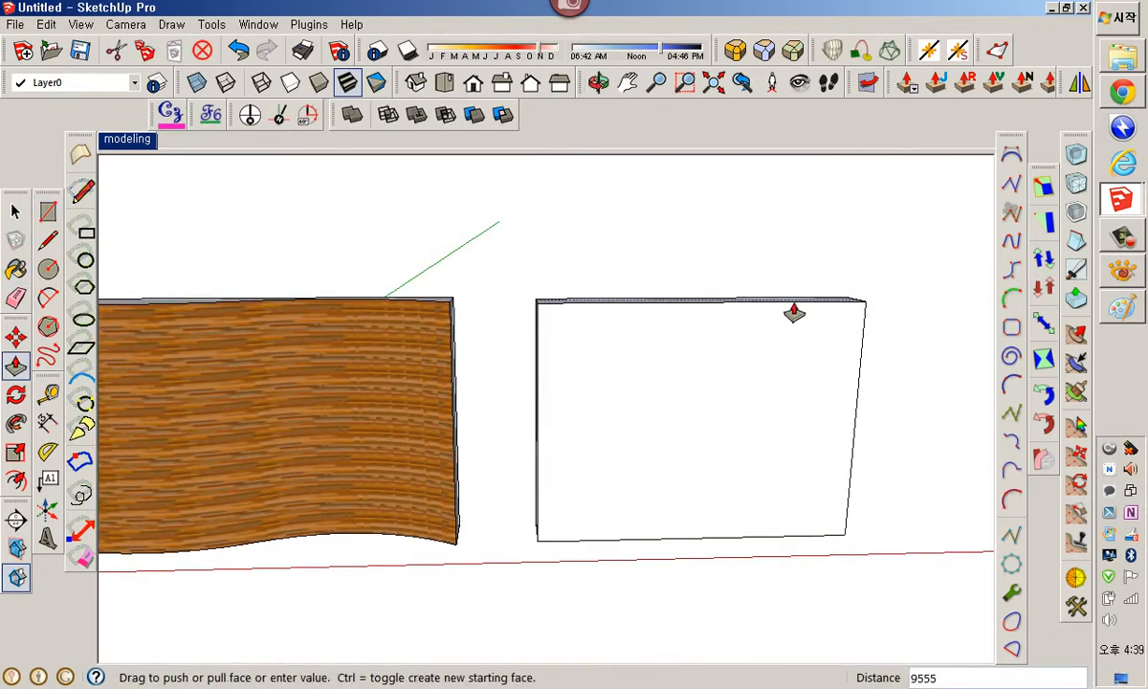
{"action": "left_click", "coordinate": [794, 312]}
{"action": "key", "text": "space"}
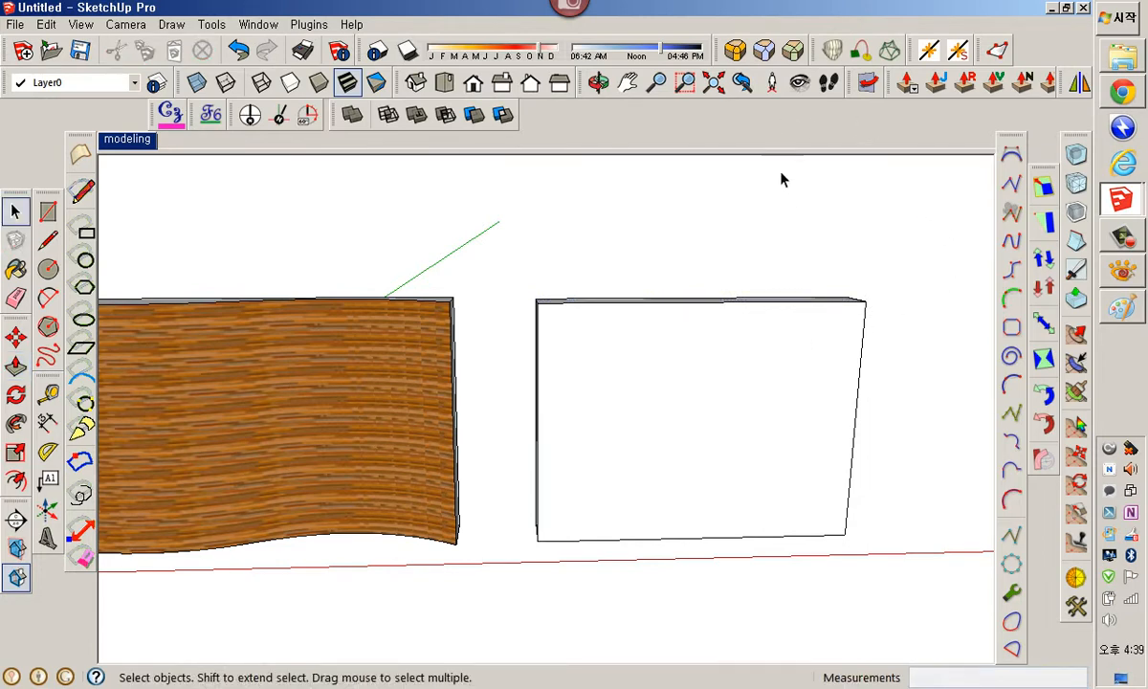
Paint the flat wall's front face with Wood_Floor_Dark and compare its grain with the curved wall's.
{"action": "key", "text": "d"}
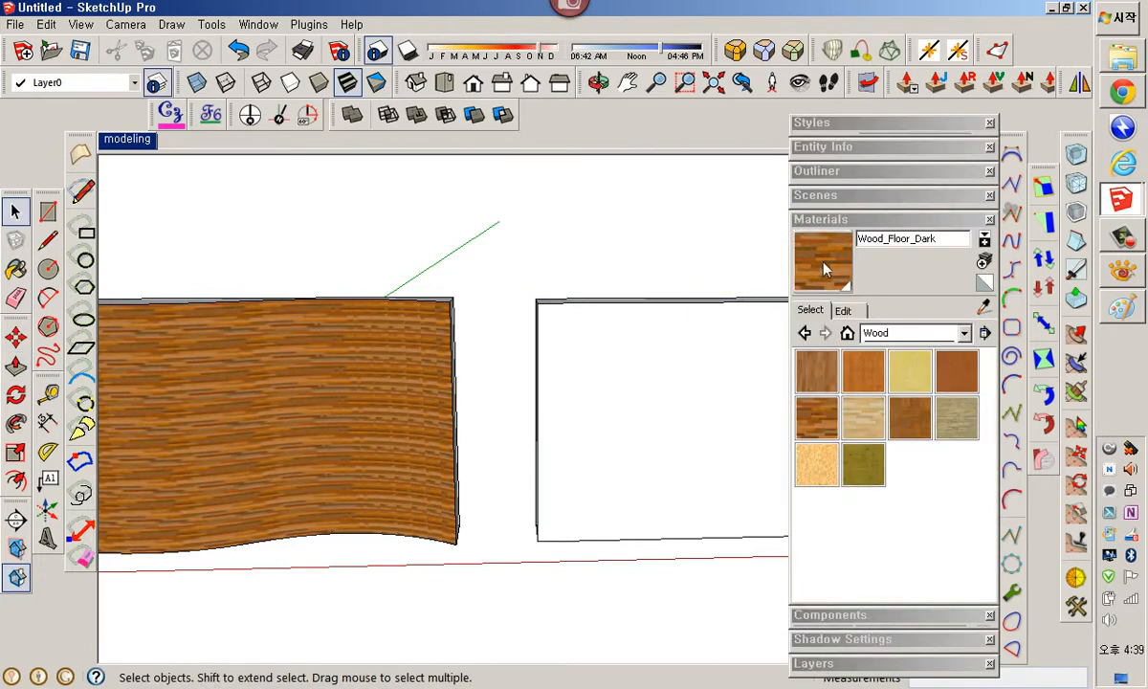
{"action": "left_click", "coordinate": [821, 418]}
{"action": "left_click", "coordinate": [730, 425]}
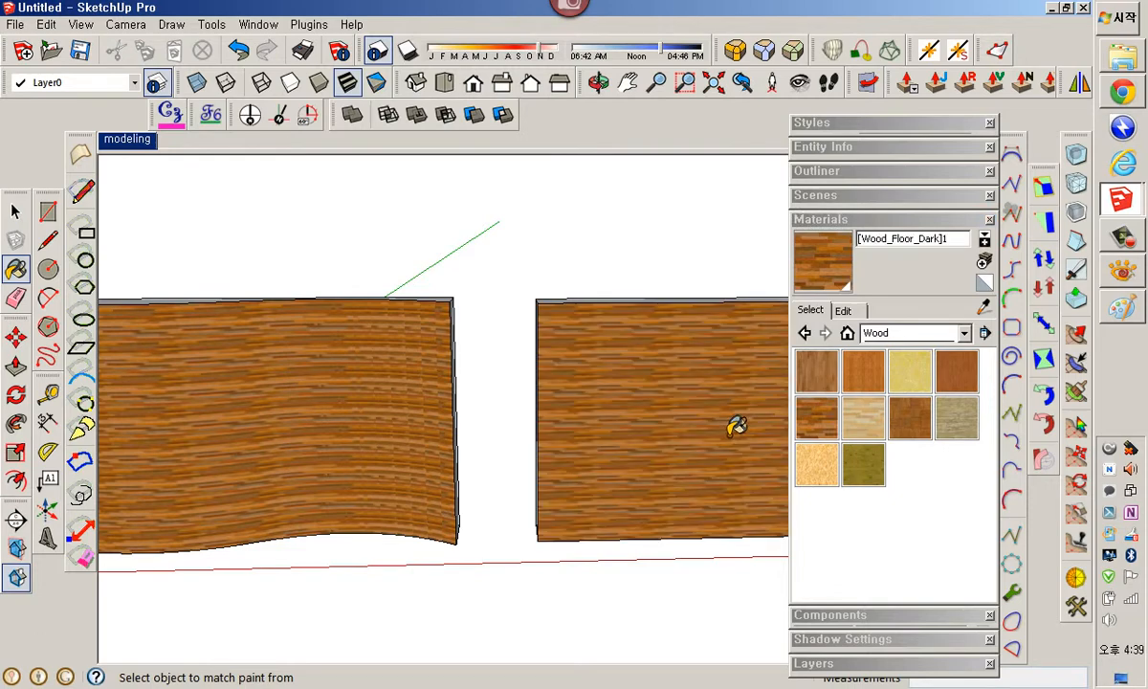
{"action": "key", "text": "space"}
{"action": "middle_click_drag", "start_coordinate": [727, 428], "coordinate": [773, 350]}
{"action": "scroll", "coordinate": [629, 400], "scroll_direction": "down", "scroll_amount": 2}
{"action": "scroll", "coordinate": [666, 406], "scroll_direction": "up", "scroll_amount": 1}
{"action": "scroll", "coordinate": [684, 400], "scroll_direction": "up", "scroll_amount": 1}
{"action": "left_click", "coordinate": [857, 224]}
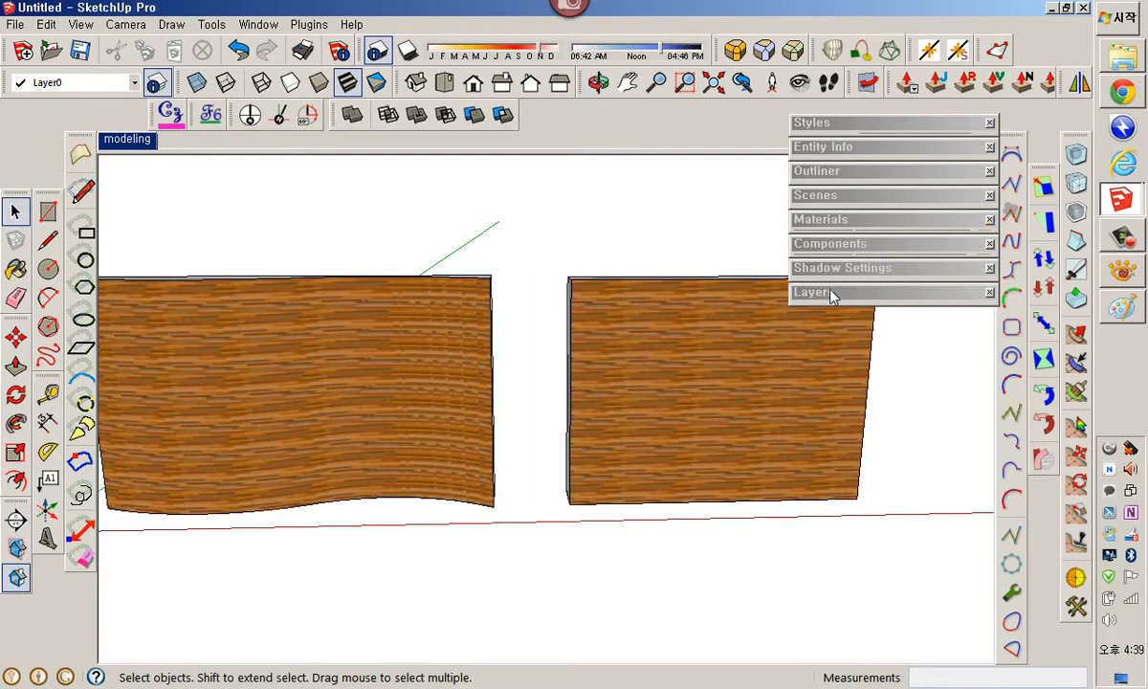
{"action": "middle_click_drag", "start_coordinate": [832, 300], "coordinate": [615, 435]}
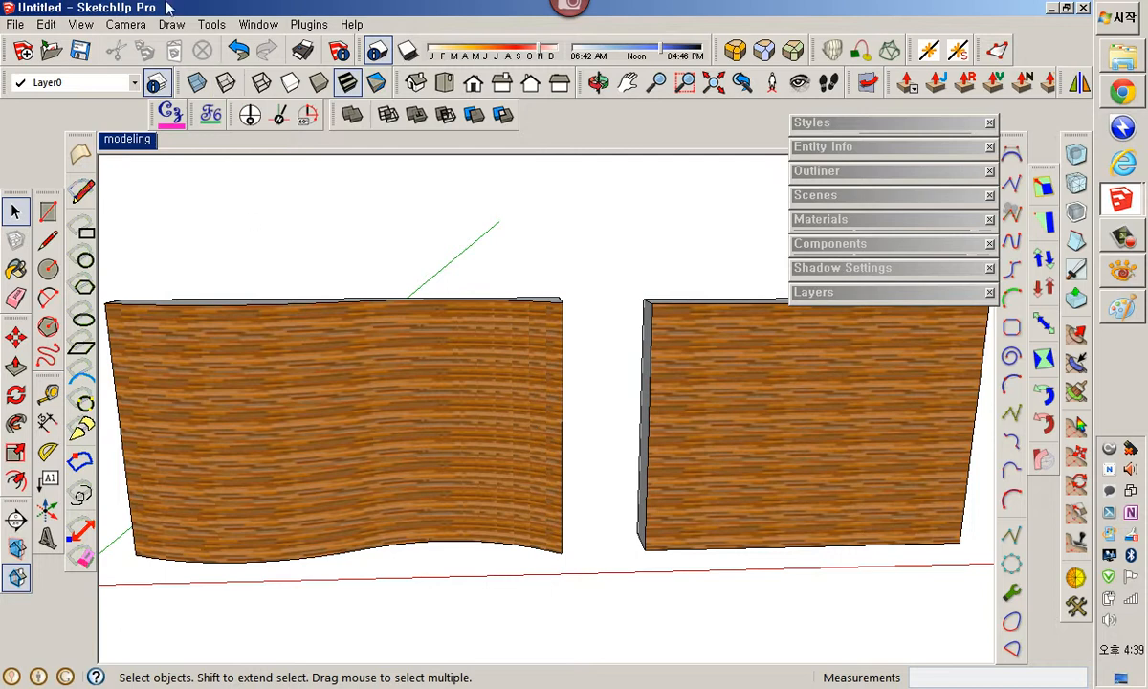
Turn on the display of hidden geometry to show the segment lines on the curved wall.
{"action": "left_click", "coordinate": [81, 23]}
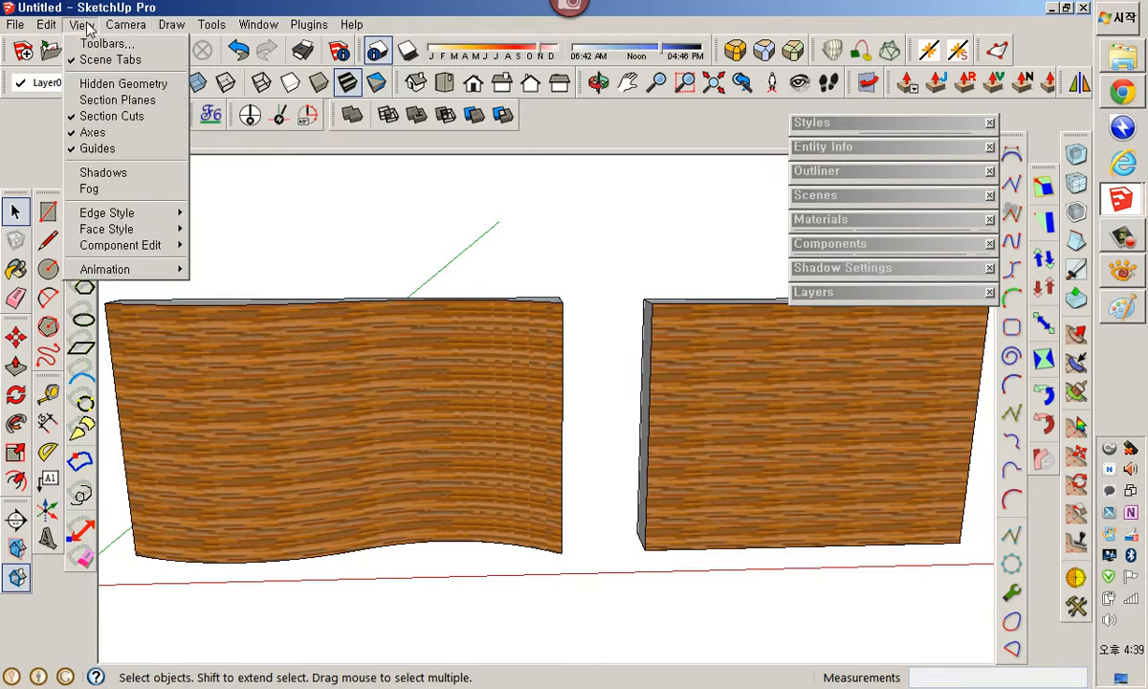
{"action": "left_click", "coordinate": [100, 84]}
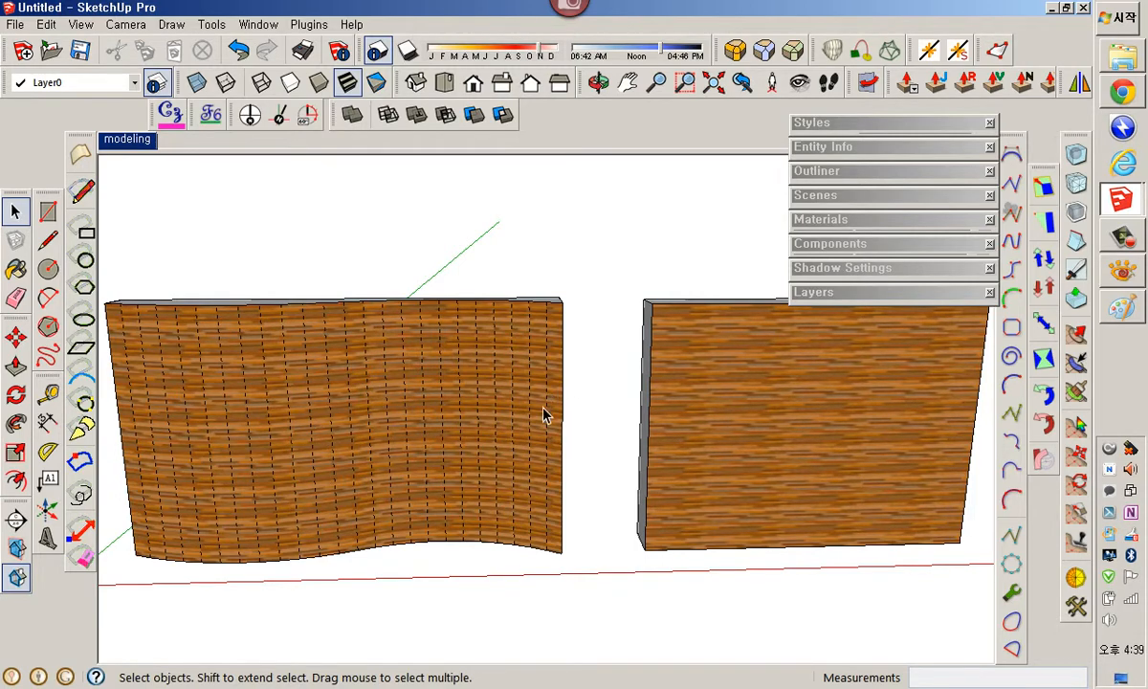
{"action": "scroll", "coordinate": [468, 448], "scroll_direction": "down", "scroll_amount": 2}
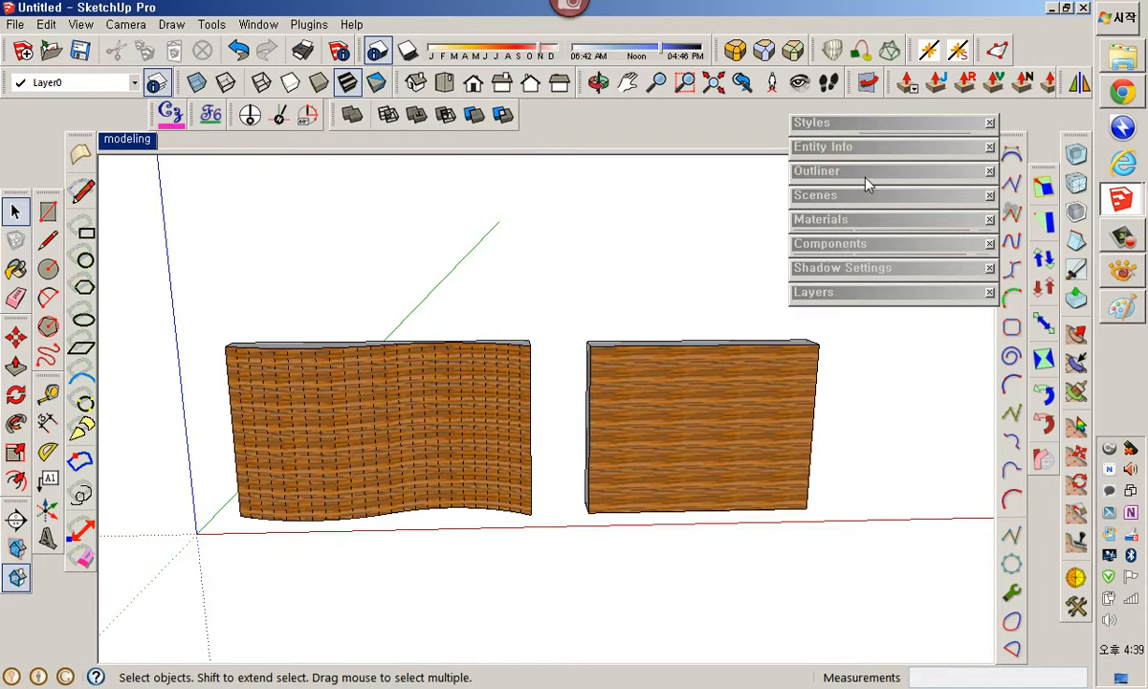
Paint a single vertical segment of the curved surface with Metal_Steel_Textured_White from the Metal material collection.
{"action": "left_click", "coordinate": [856, 220]}
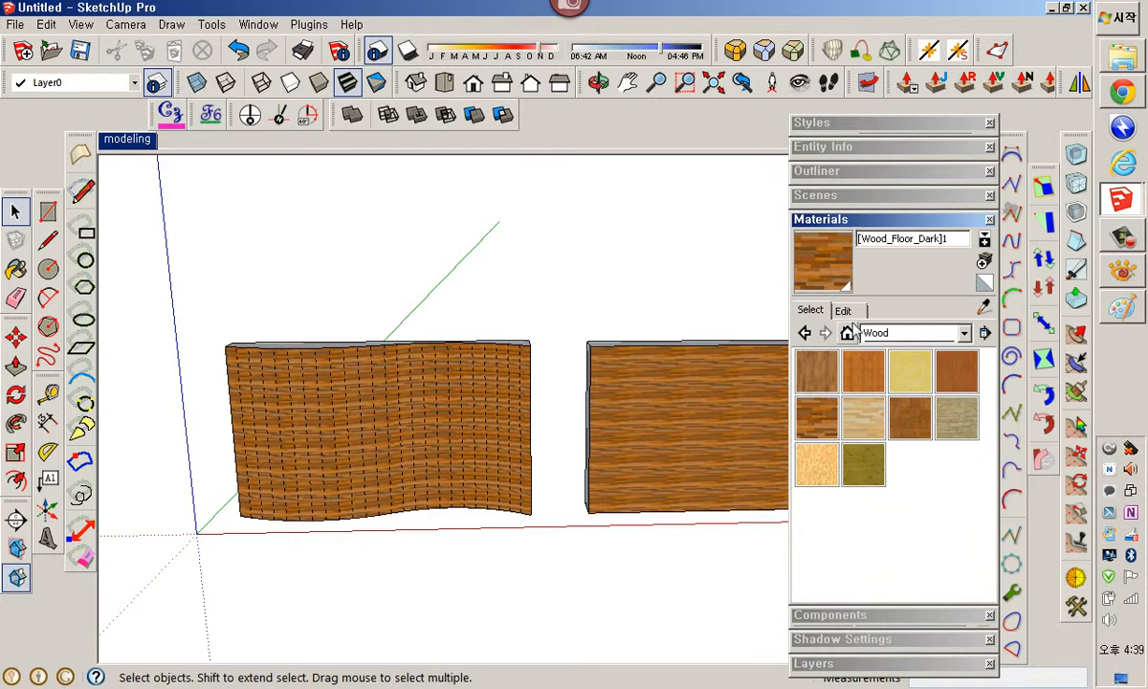
{"action": "left_click", "coordinate": [899, 334]}
{"action": "left_click", "coordinate": [889, 438]}
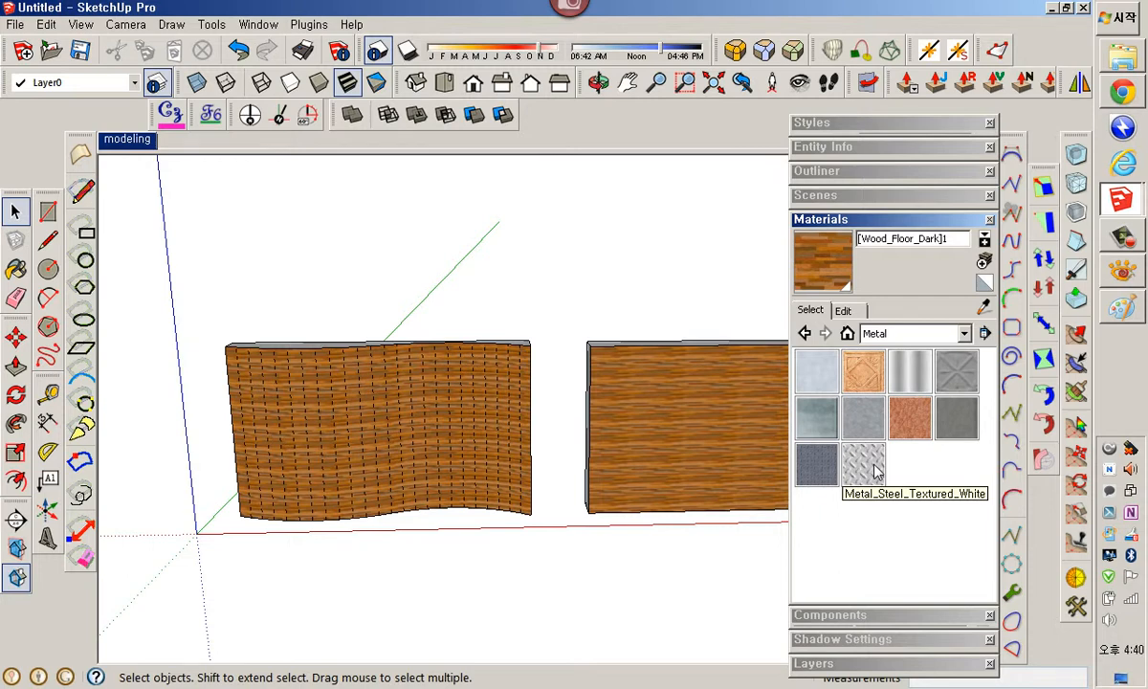
{"action": "left_click", "coordinate": [873, 469]}
{"action": "left_click", "coordinate": [324, 465]}
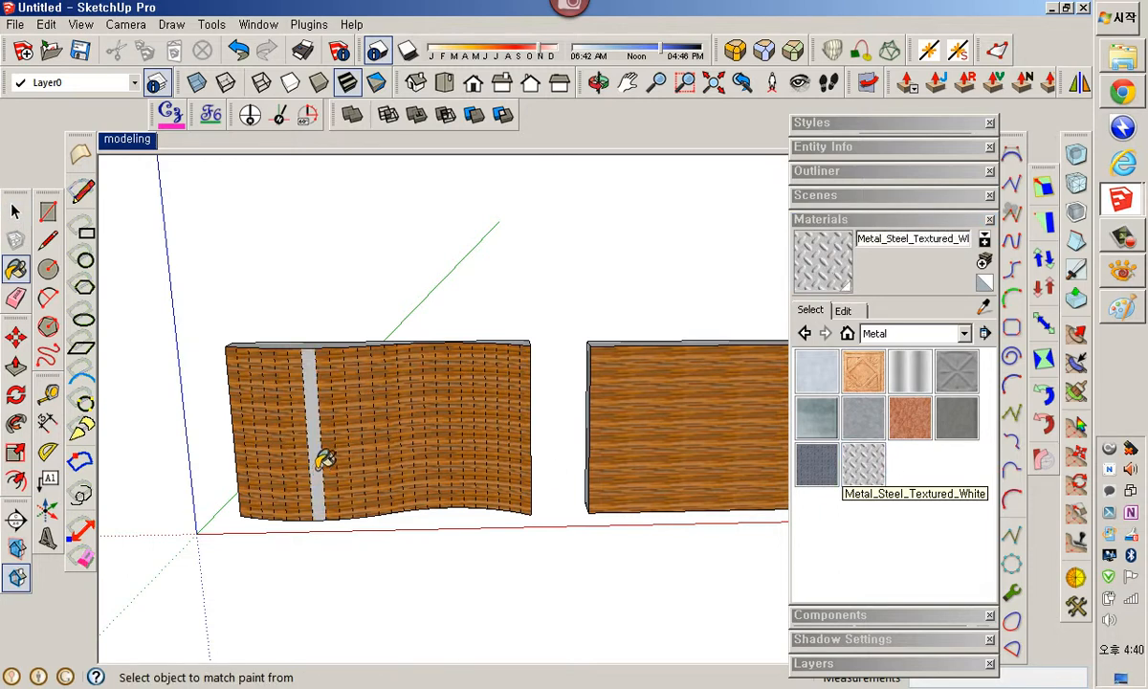
Turn off hidden geometry and paint the entire curved front surface with Metal_Steel_Textured_White.
{"action": "left_click", "coordinate": [76, 26]}
{"action": "left_click", "coordinate": [97, 82]}
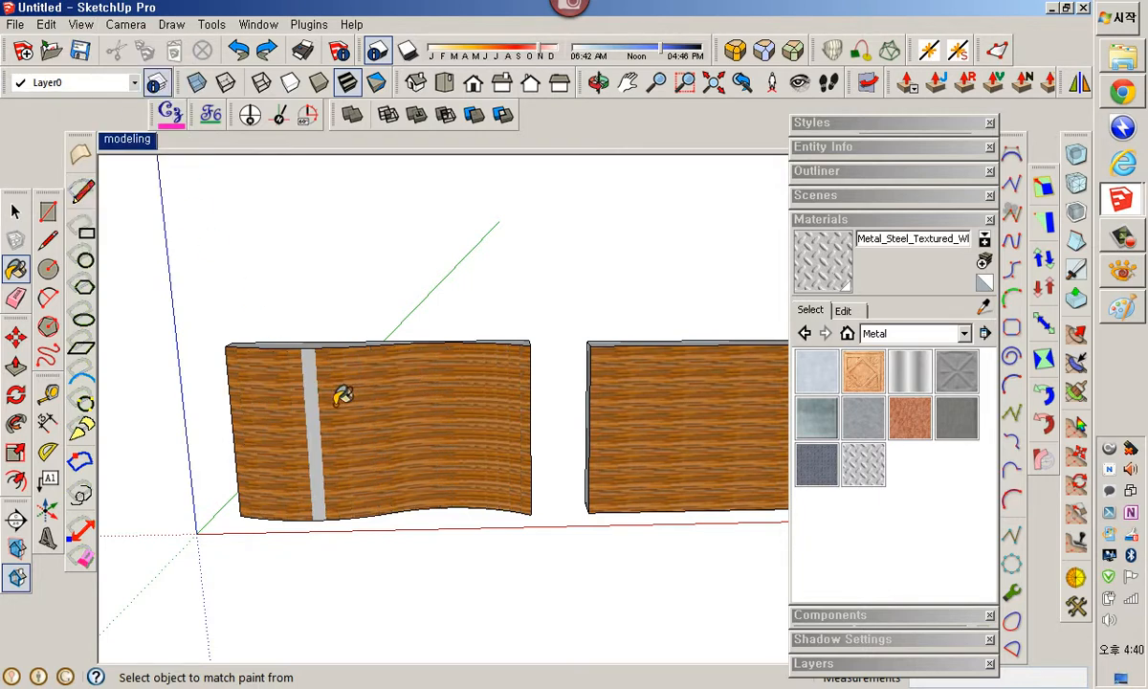
{"action": "left_click", "coordinate": [864, 465]}
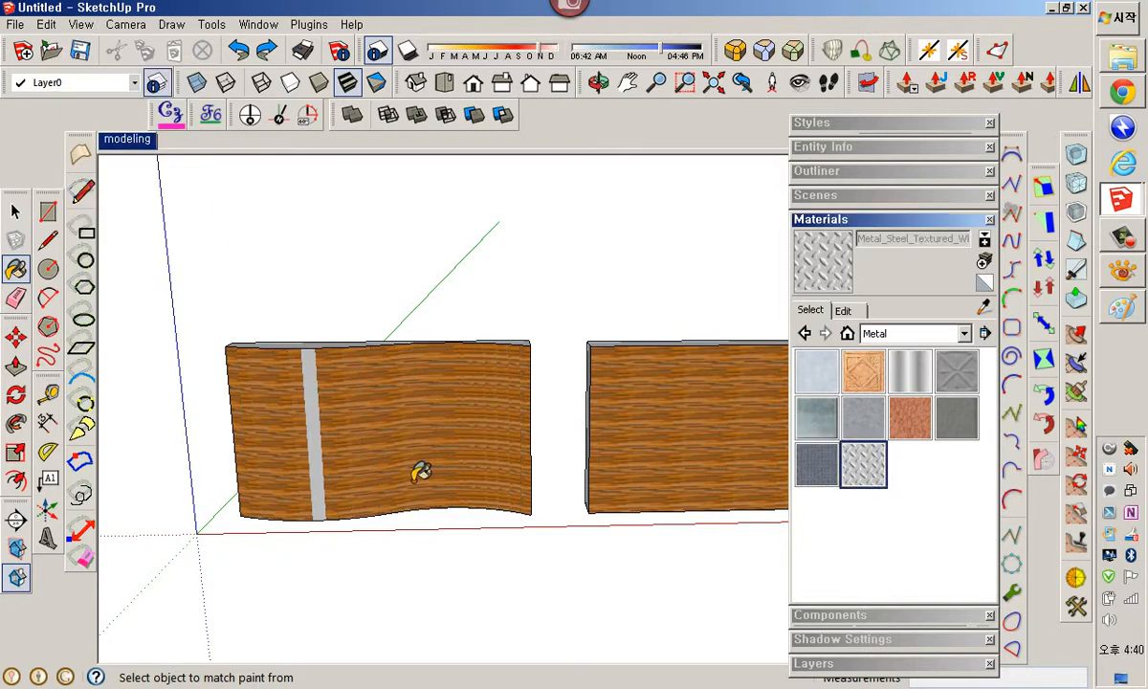
{"action": "left_click", "coordinate": [349, 471]}
{"action": "scroll", "coordinate": [382, 472], "scroll_direction": "up", "scroll_amount": 2}
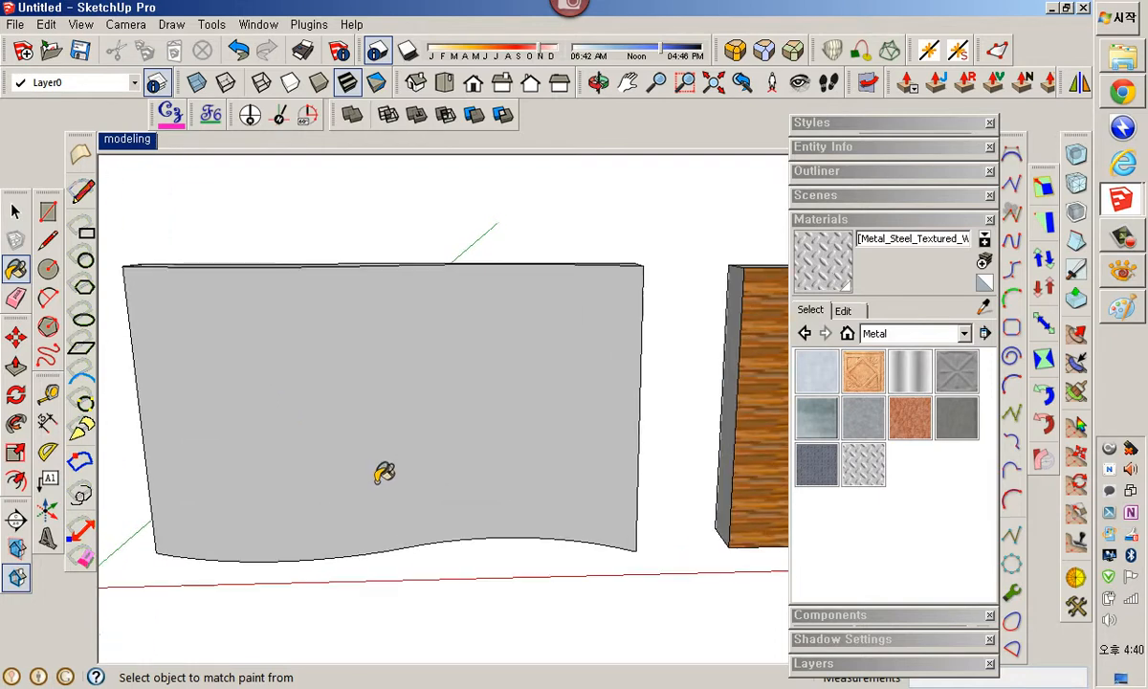
{"action": "scroll", "coordinate": [384, 472], "scroll_direction": "up", "scroll_amount": 3}
{"action": "scroll", "coordinate": [385, 472], "scroll_direction": "down", "scroll_amount": 3}
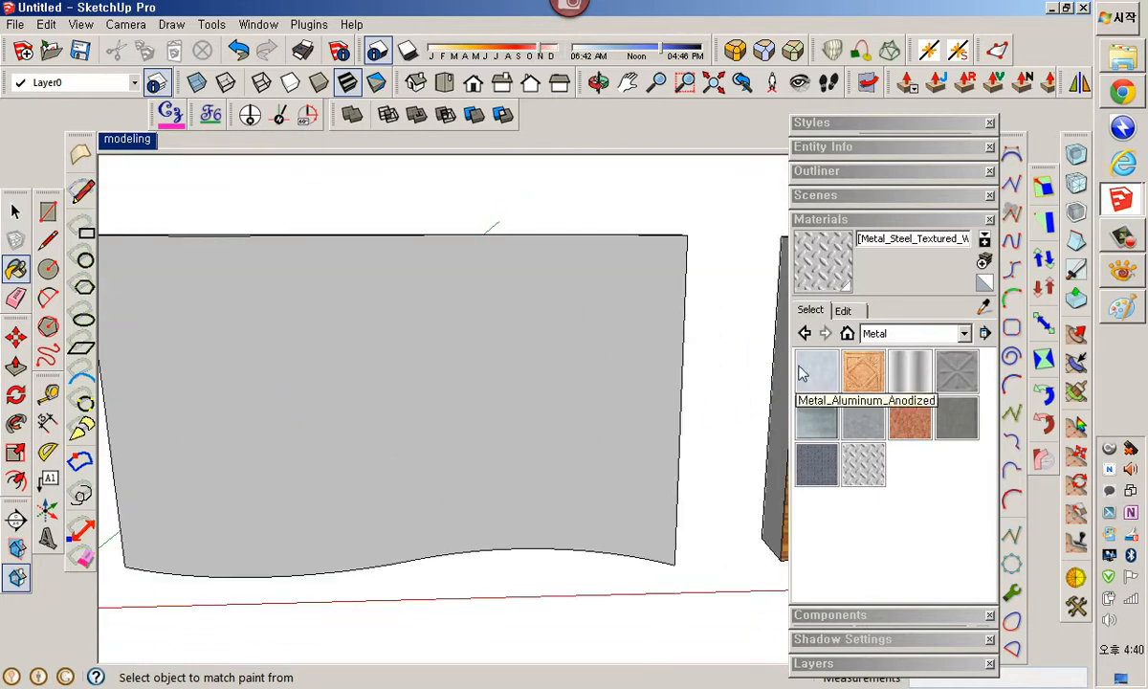
Set the curved surface's steel texture width to 10000 and check the enlarged pattern along the curve.
{"action": "left_click", "coordinate": [843, 309]}
{"action": "left_click", "coordinate": [840, 516]}
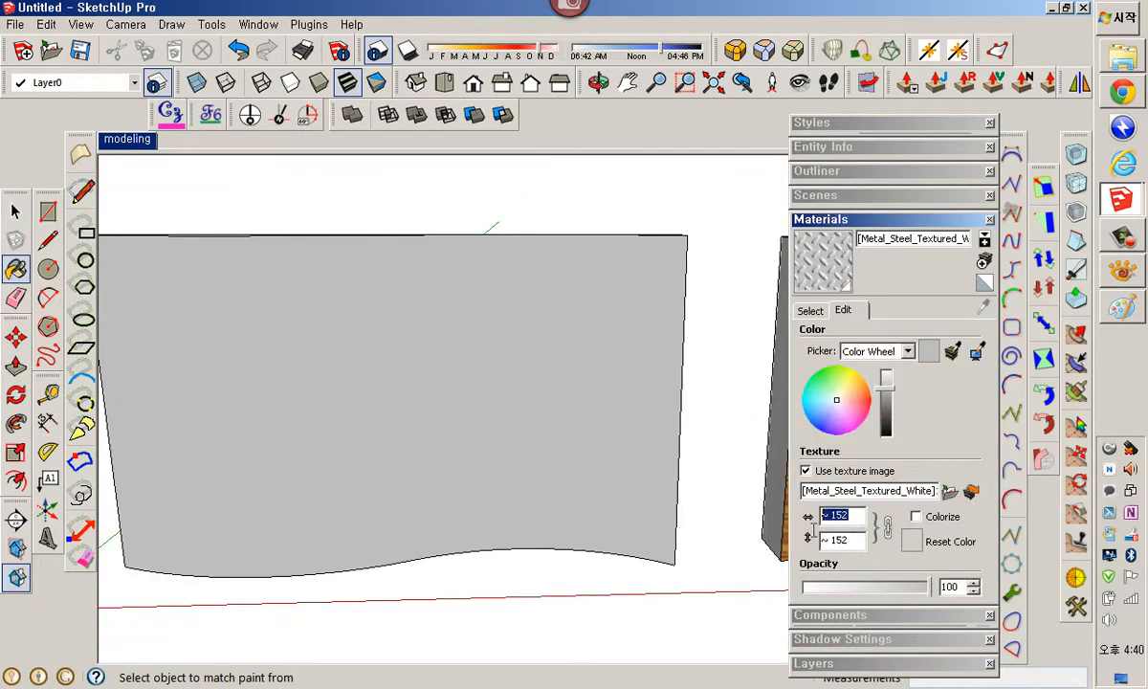
{"action": "type", "text": "1000"}
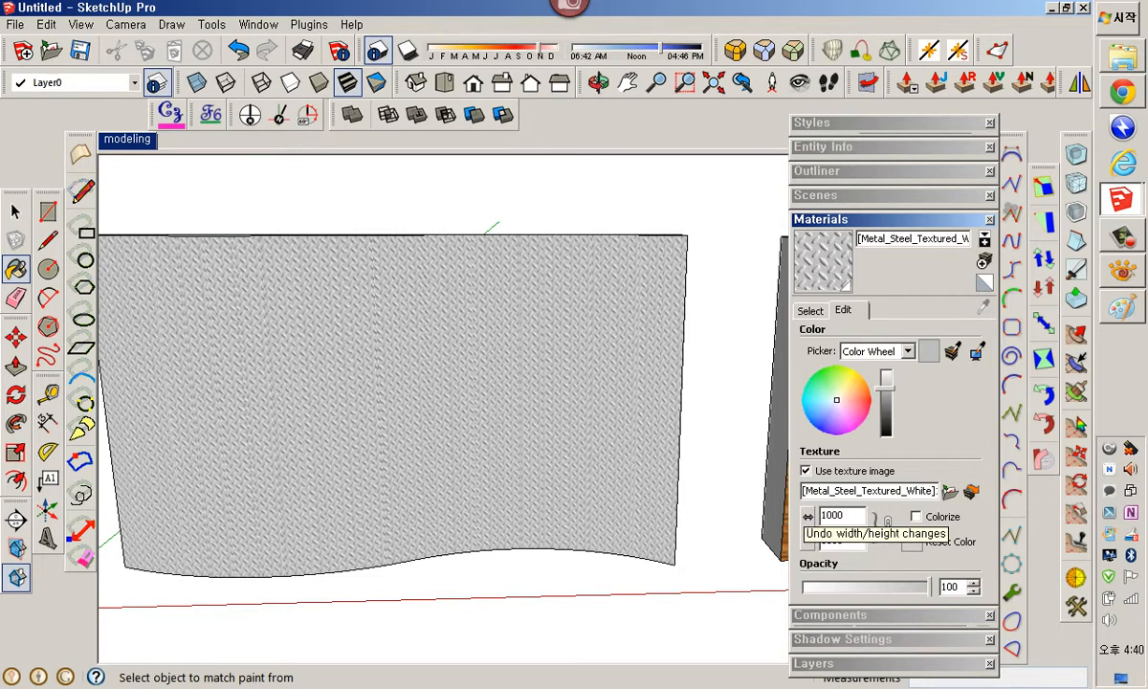
{"action": "type", "text": "0"}
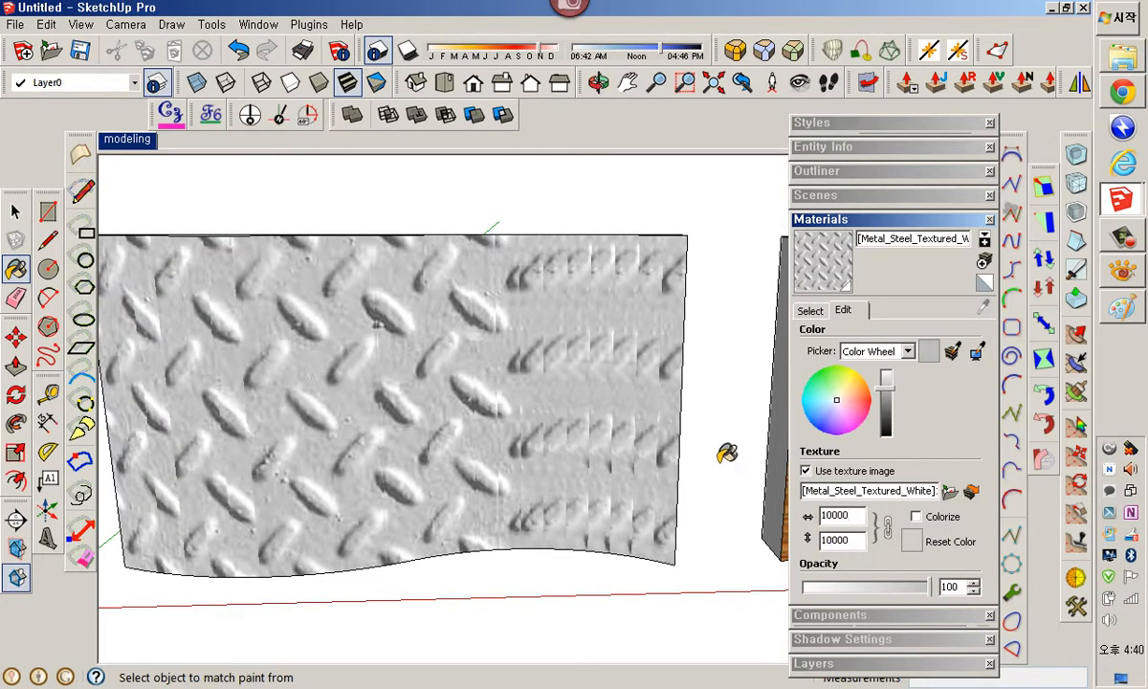
{"action": "left_click", "coordinate": [813, 312]}
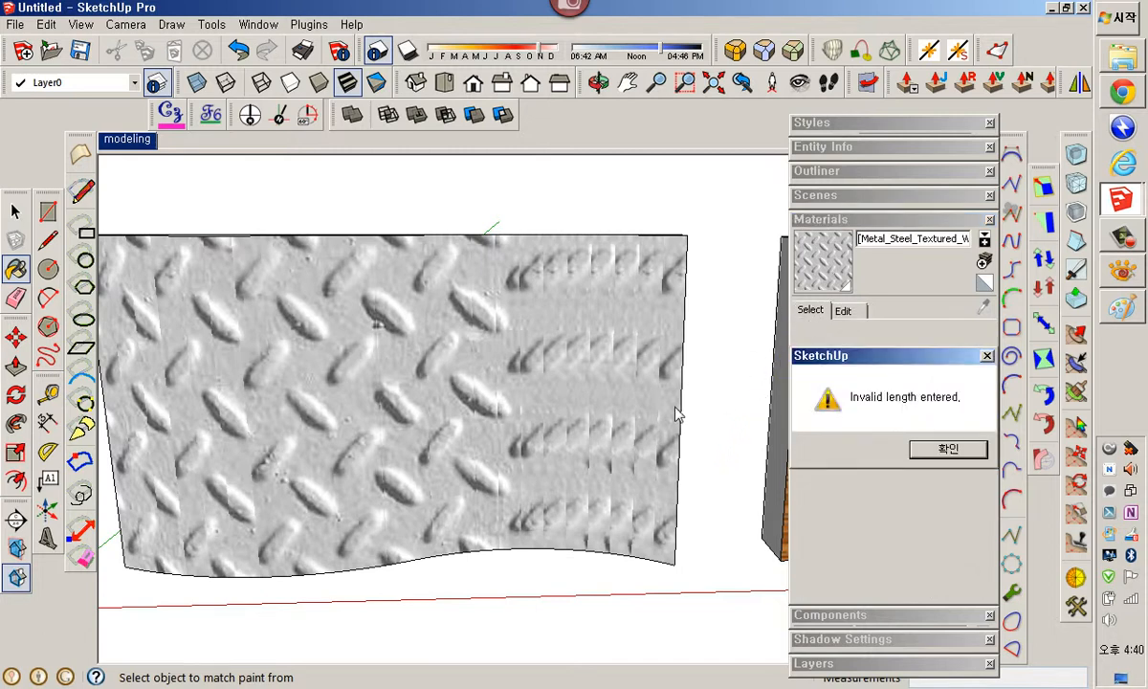
{"action": "left_click", "coordinate": [970, 455]}
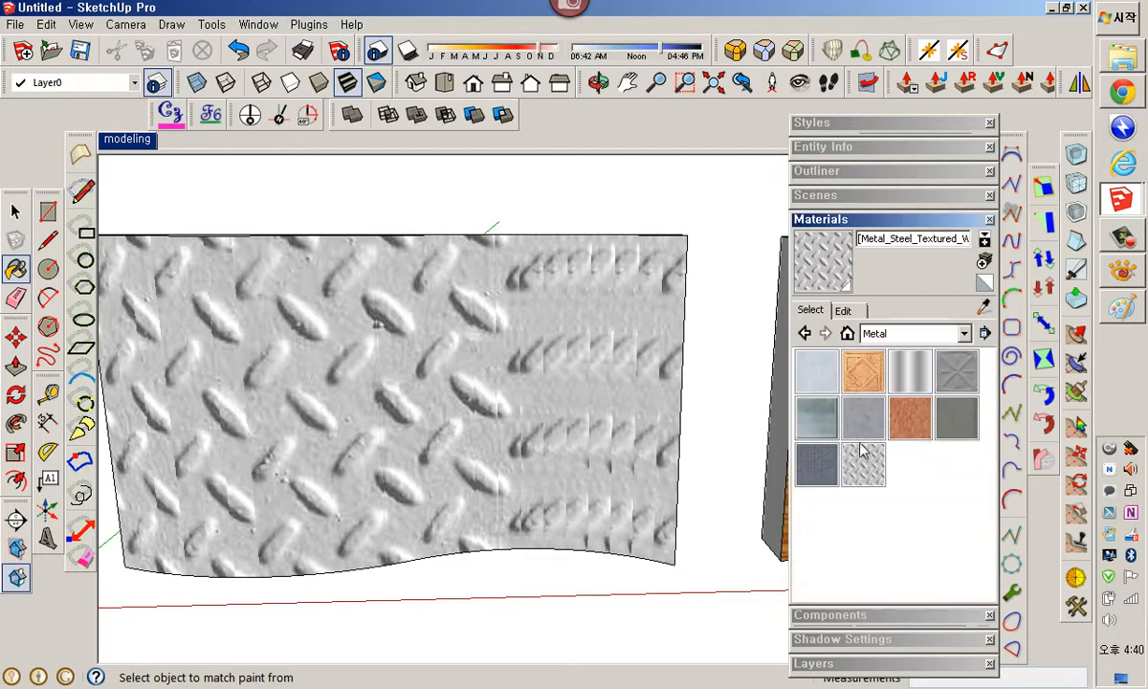
{"action": "middle_click_drag", "start_coordinate": [622, 426], "coordinate": [705, 448]}
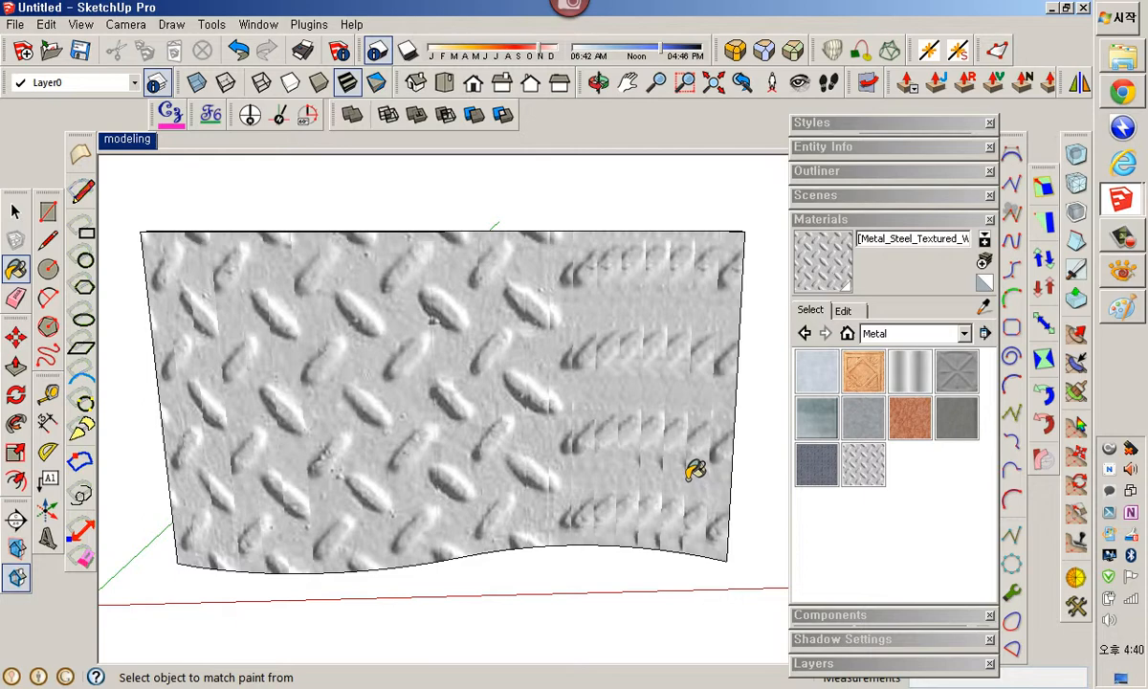
{"action": "mouse_move", "coordinate": [674, 467]}
{"action": "middle_mouse_down"}
{"action": "mouse_move", "coordinate": [698, 377]}
{"action": "mouse_move", "coordinate": [670, 464]}
{"action": "mouse_move", "coordinate": [600, 467]}
{"action": "middle_mouse_up"}
{"action": "scroll", "coordinate": [671, 464], "scroll_direction": "down", "scroll_amount": 2}
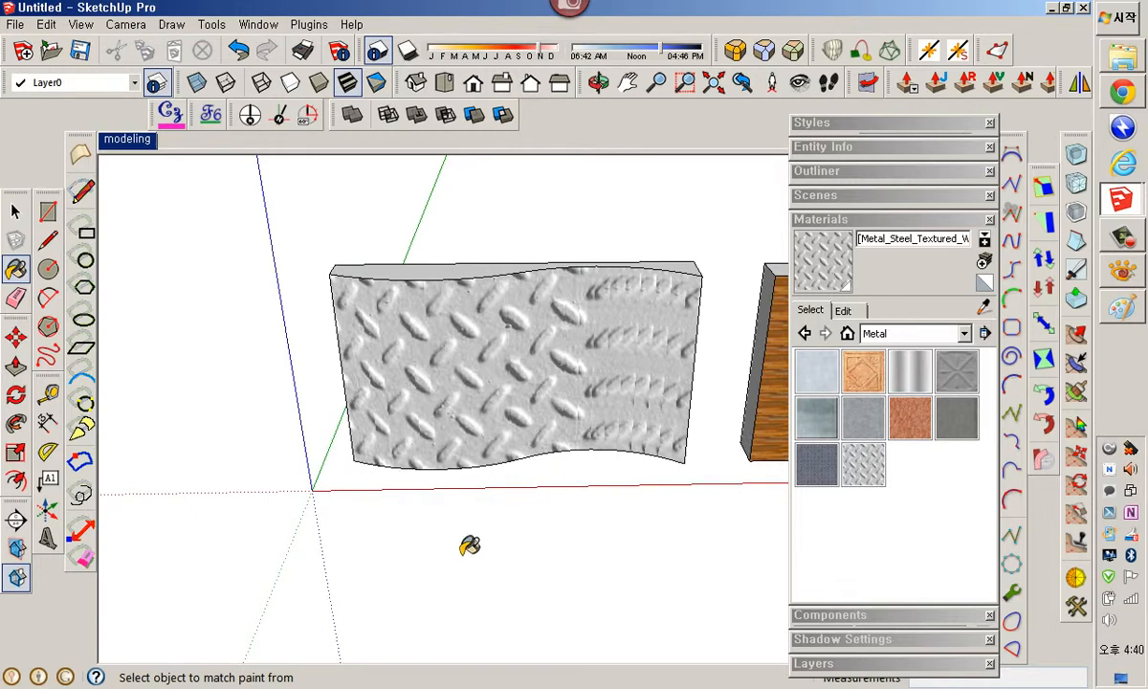
Place Tape Measure guides along the bottom edges of the curved wall's two ends, extending across the ground in front.
{"action": "key", "text": "r"}
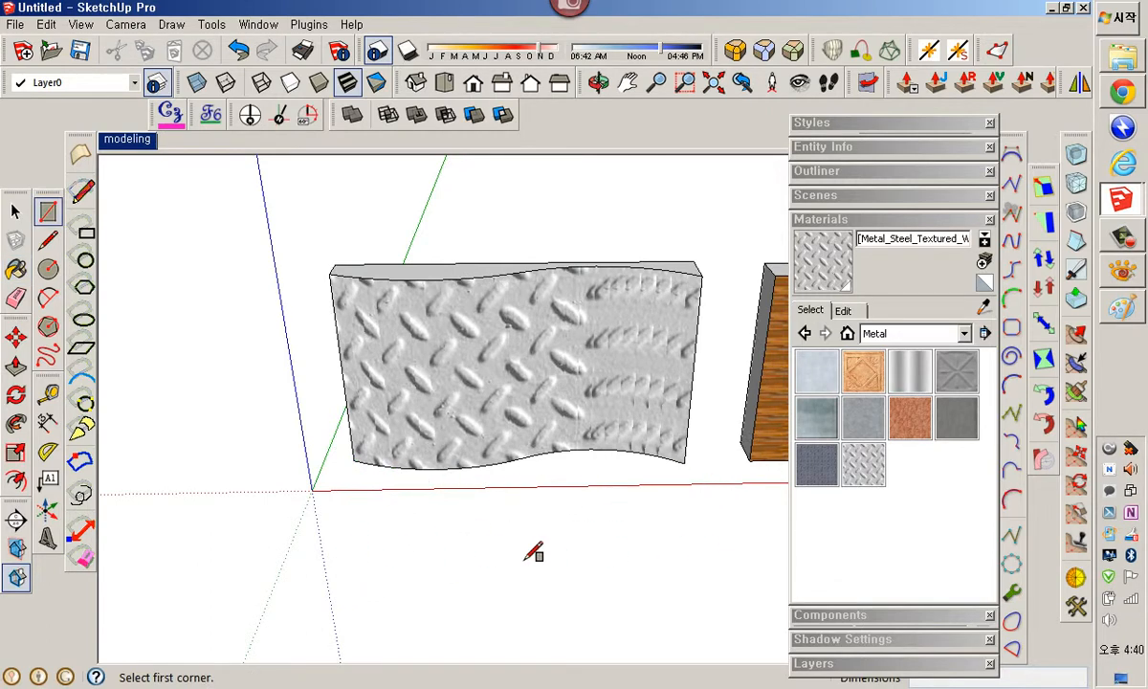
{"action": "middle_click_drag", "start_coordinate": [378, 517], "coordinate": [622, 443]}
{"action": "key", "text": "t"}
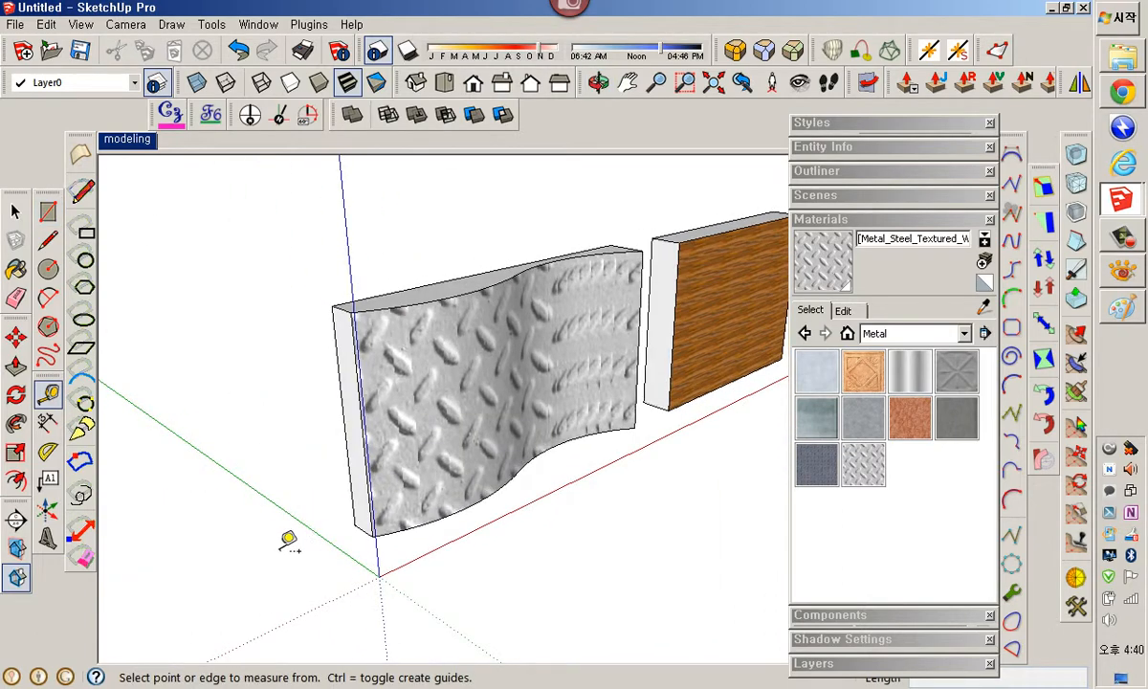
{"action": "scroll", "coordinate": [379, 546], "scroll_direction": "up", "scroll_amount": 3}
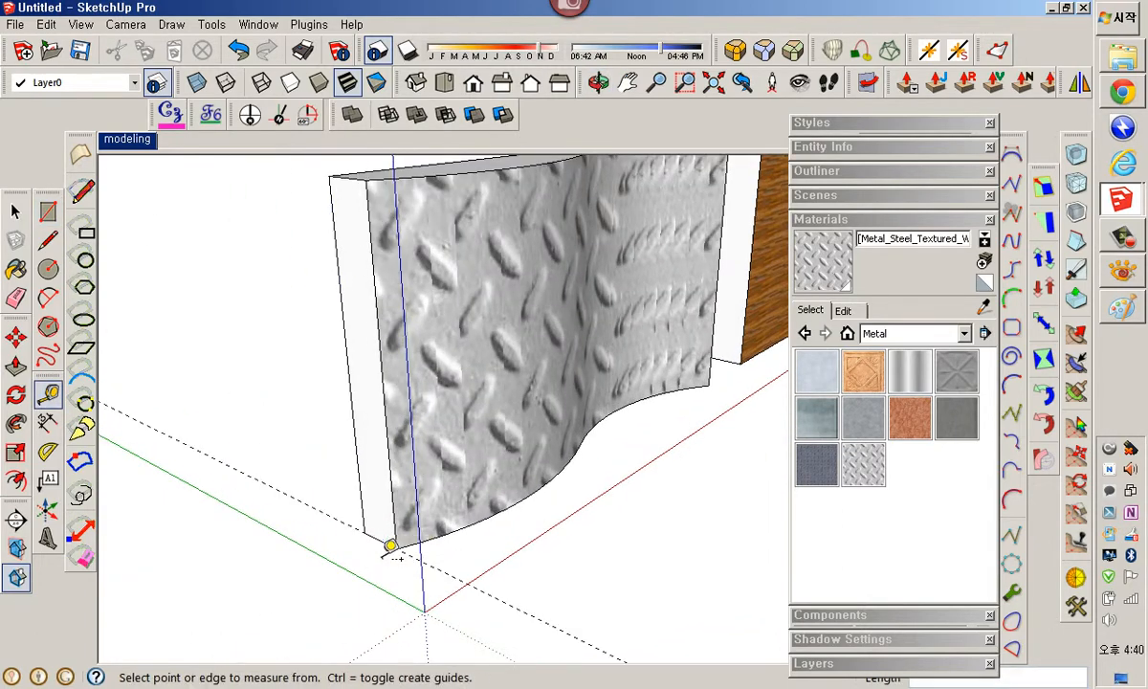
{"action": "scroll", "coordinate": [390, 550], "scroll_direction": "down", "scroll_amount": 3}
{"action": "middle_click_drag", "start_coordinate": [589, 579], "coordinate": [615, 532]}
{"action": "left_click", "coordinate": [581, 478]}
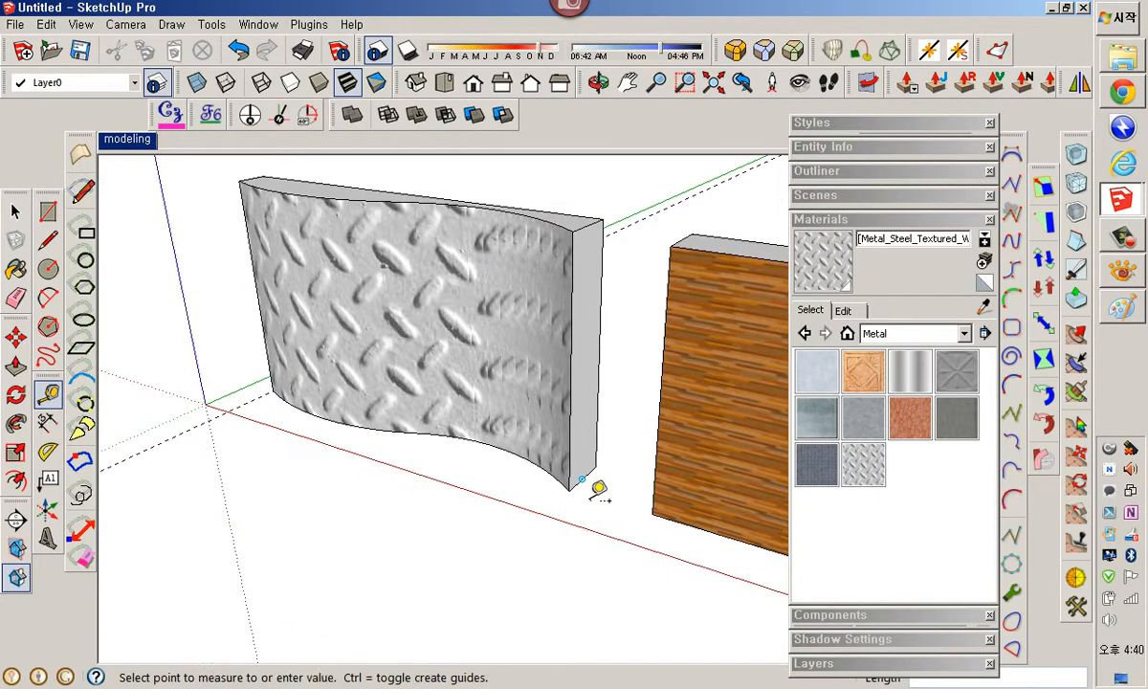
{"action": "key", "text": "Escape"}
{"action": "middle_click_drag", "start_coordinate": [477, 548], "coordinate": [460, 577]}
Draw a thin ground rectangle between the two guides in front of the curved wall and extrude it about 9627 high.
{"action": "key", "text": "r"}
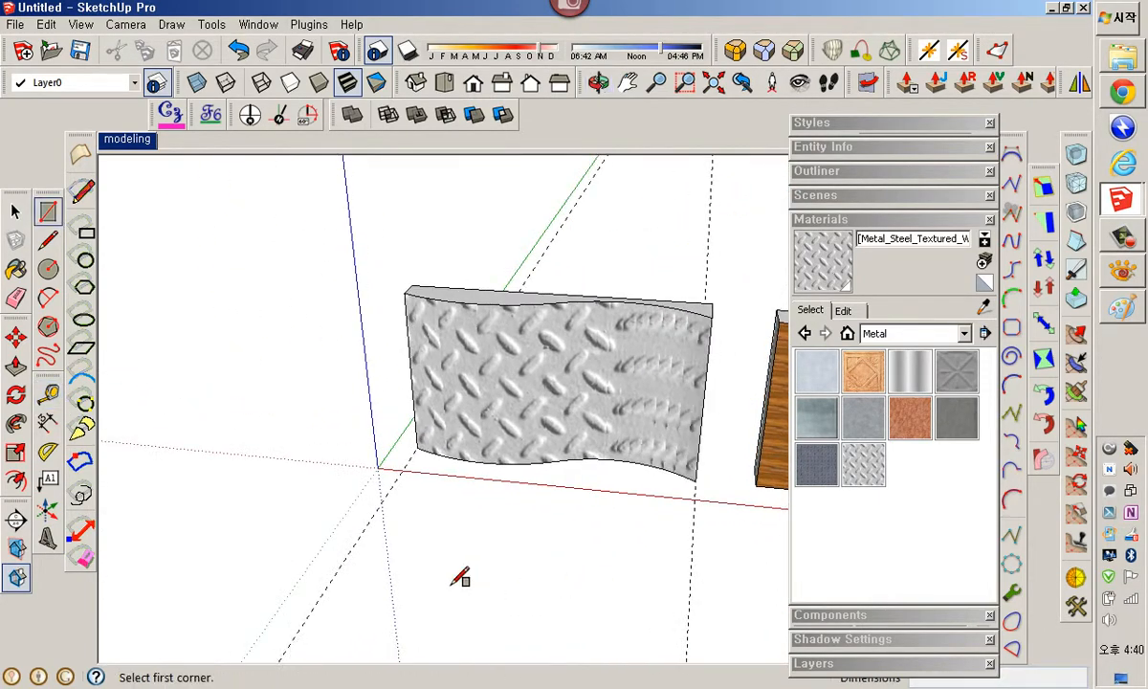
{"action": "left_click", "coordinate": [375, 512]}
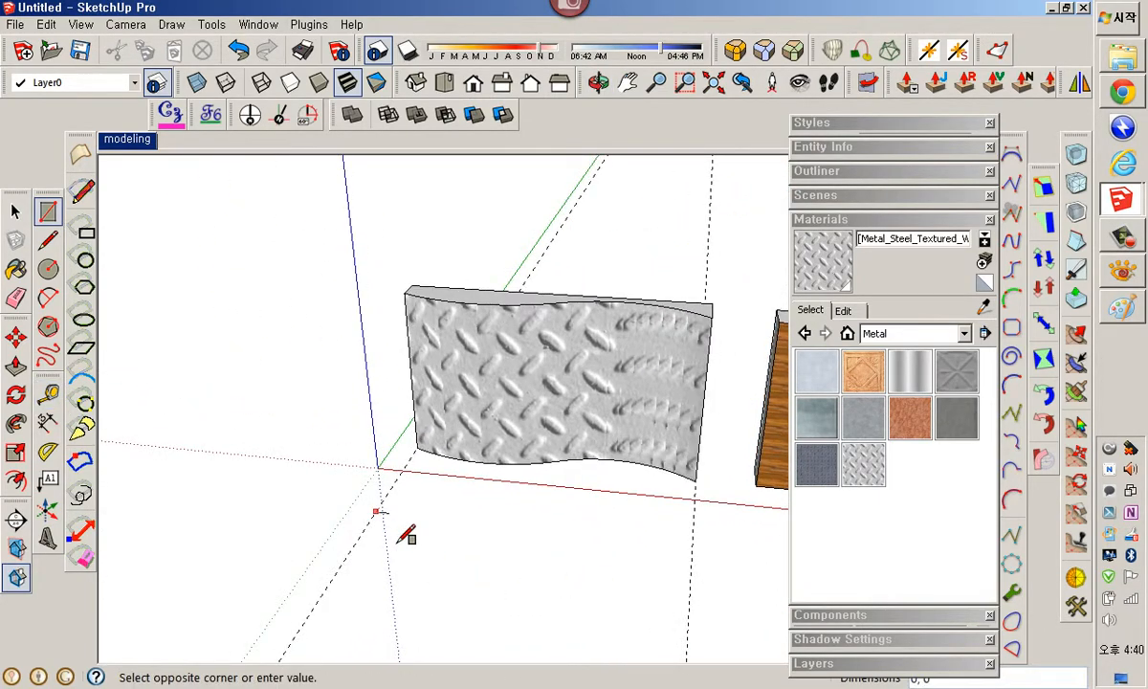
{"action": "left_click", "coordinate": [690, 561]}
{"action": "key", "text": "p"}
{"action": "left_click", "coordinate": [665, 560]}
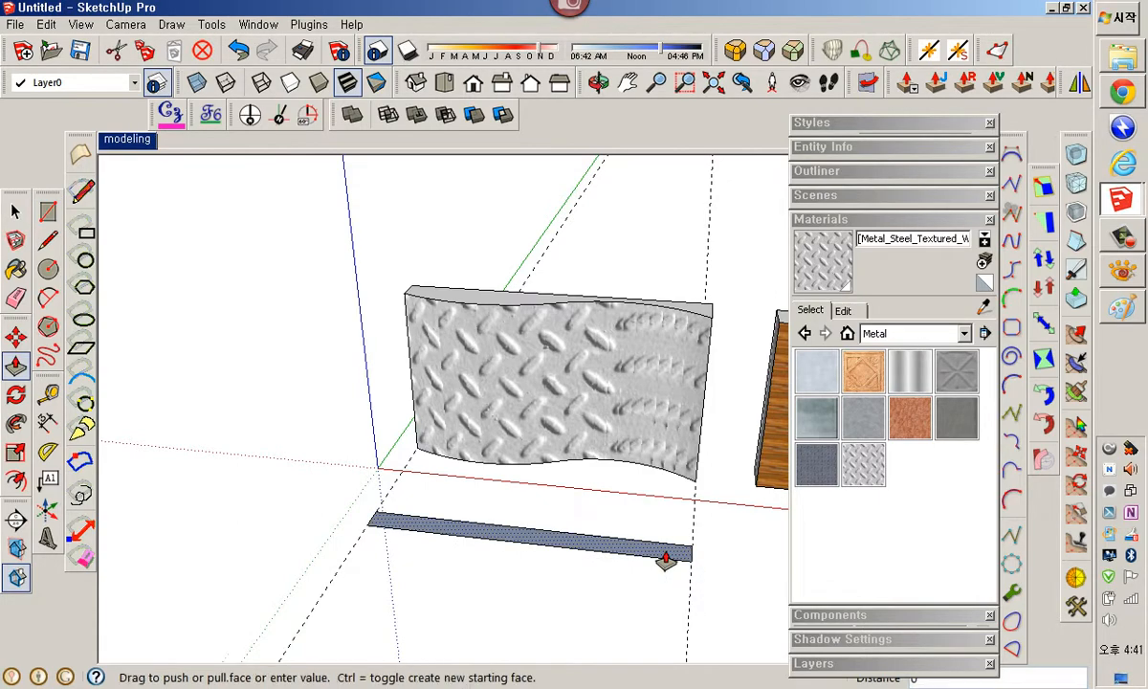
{"action": "mouse_move", "coordinate": [520, 366]}
{"action": "middle_mouse_down"}
{"action": "mouse_move", "coordinate": [674, 590]}
{"action": "mouse_move", "coordinate": [502, 389]}
{"action": "middle_mouse_up"}
{"action": "left_click", "coordinate": [475, 374]}
Paint the new wall's face toward the curved wall with Metal_Steel_Textured_White and set the texture width to 10000.
{"action": "mouse_move", "coordinate": [594, 513]}
{"action": "middle_mouse_down"}
{"action": "mouse_move", "coordinate": [838, 427]}
{"action": "mouse_move", "coordinate": [550, 468]}
{"action": "mouse_move", "coordinate": [786, 404]}
{"action": "mouse_move", "coordinate": [169, 359]}
{"action": "mouse_move", "coordinate": [546, 443]}
{"action": "mouse_move", "coordinate": [706, 451]}
{"action": "middle_mouse_up"}
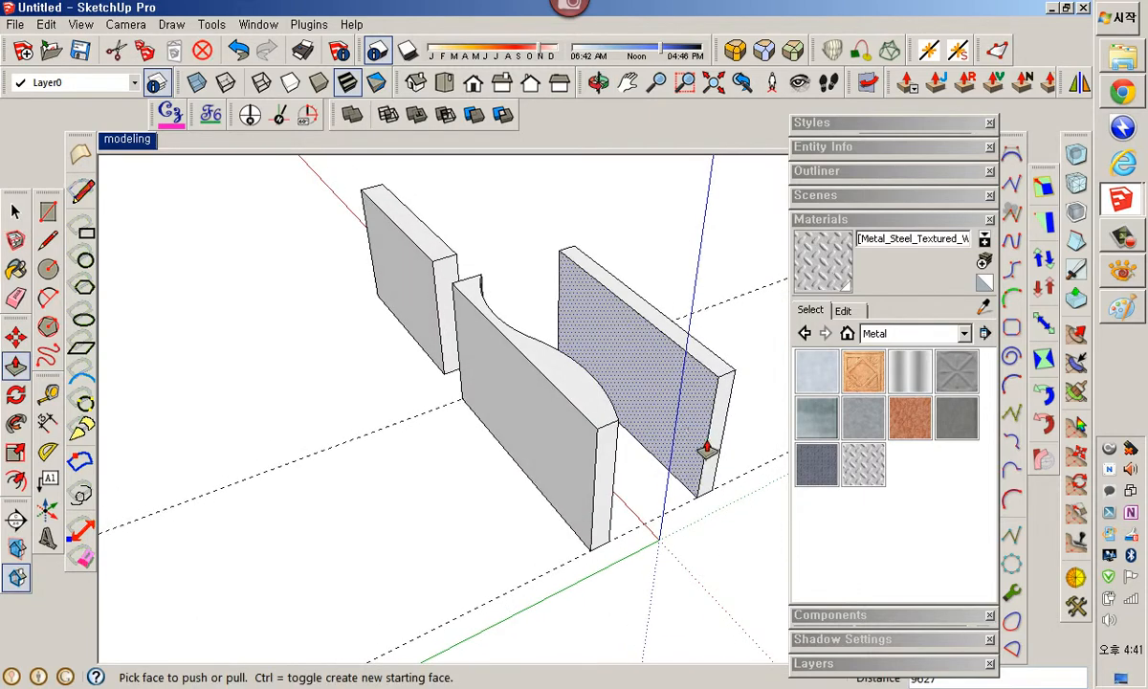
{"action": "left_click", "coordinate": [864, 463]}
{"action": "left_click", "coordinate": [685, 416]}
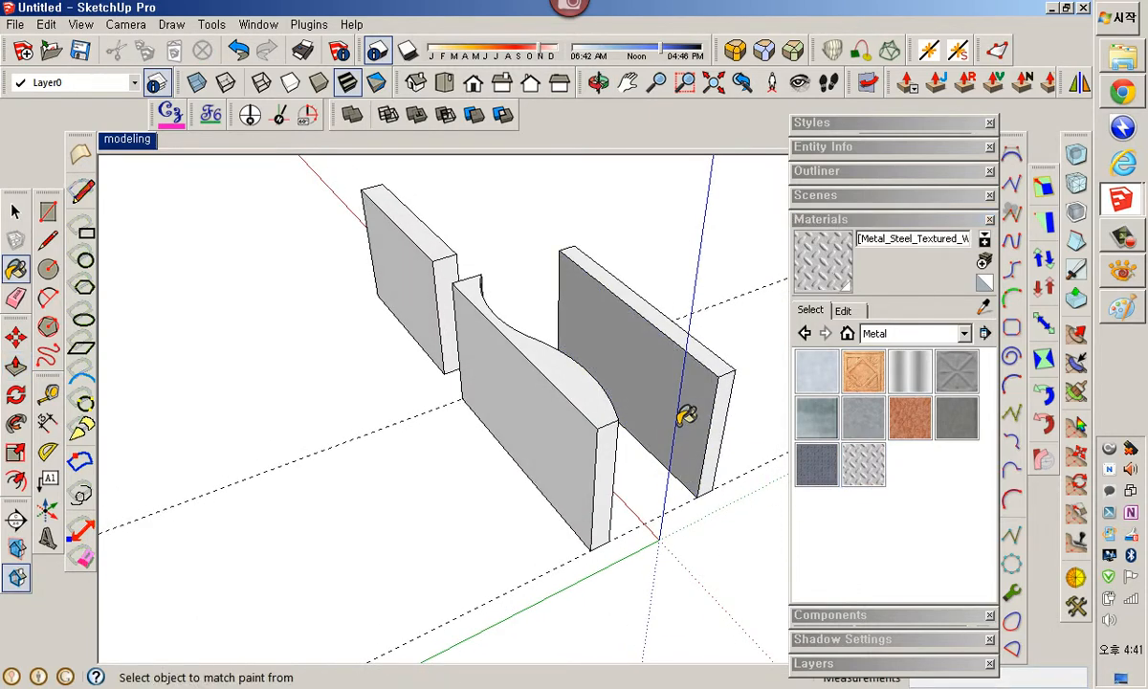
{"action": "left_click", "coordinate": [843, 310]}
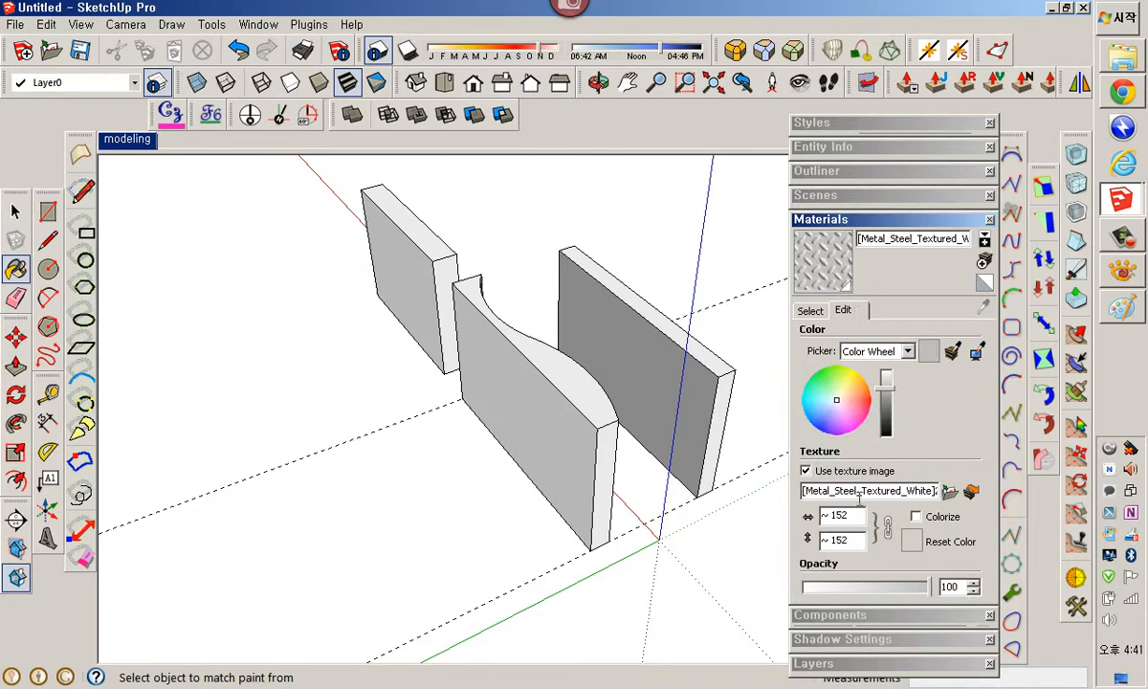
{"action": "type", "text": "10000"}
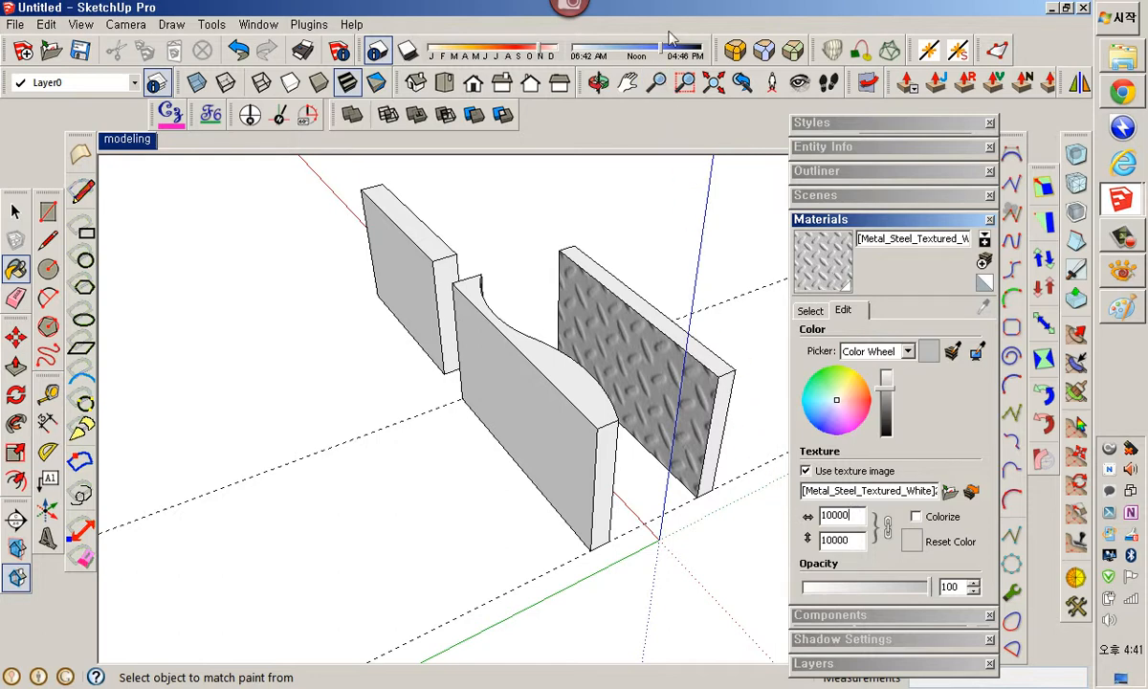
Set the steel texture on the flat wall's face to Projected.
{"action": "key", "text": "space"}
{"action": "mouse_move", "coordinate": [651, 394]}
{"action": "middle_mouse_down"}
{"action": "mouse_move", "coordinate": [592, 385]}
{"action": "mouse_move", "coordinate": [667, 386]}
{"action": "middle_mouse_up"}
{"action": "left_click", "coordinate": [667, 386]}
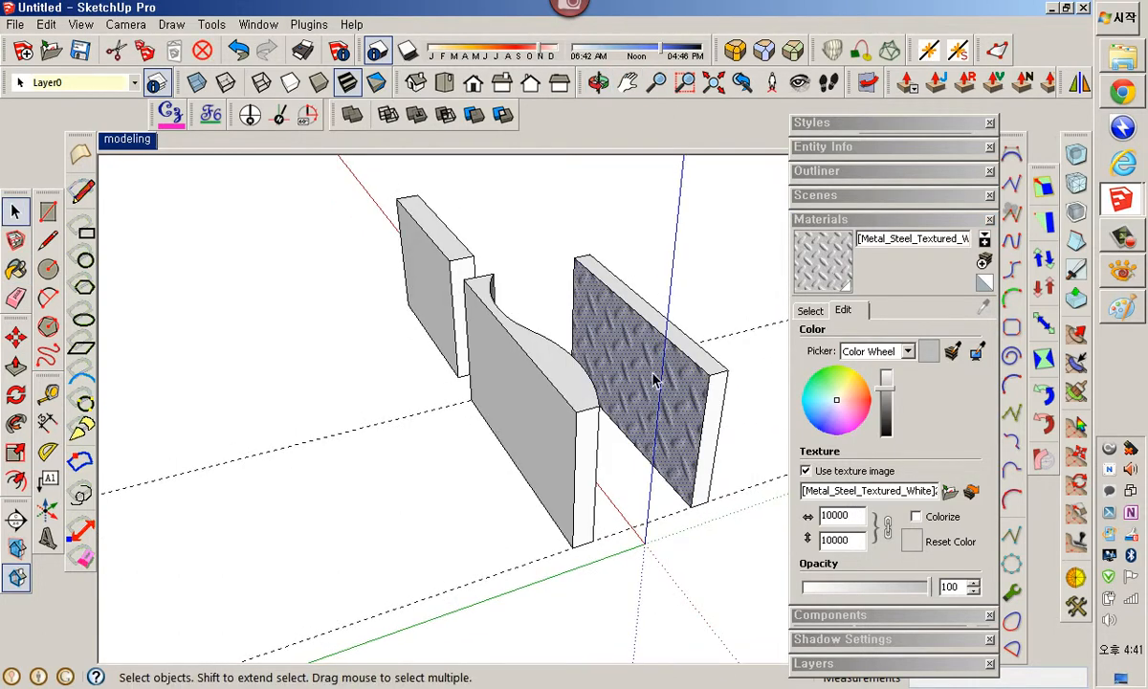
{"action": "right_click", "coordinate": [653, 377]}
{"action": "mouse_move", "coordinate": [727, 518]}
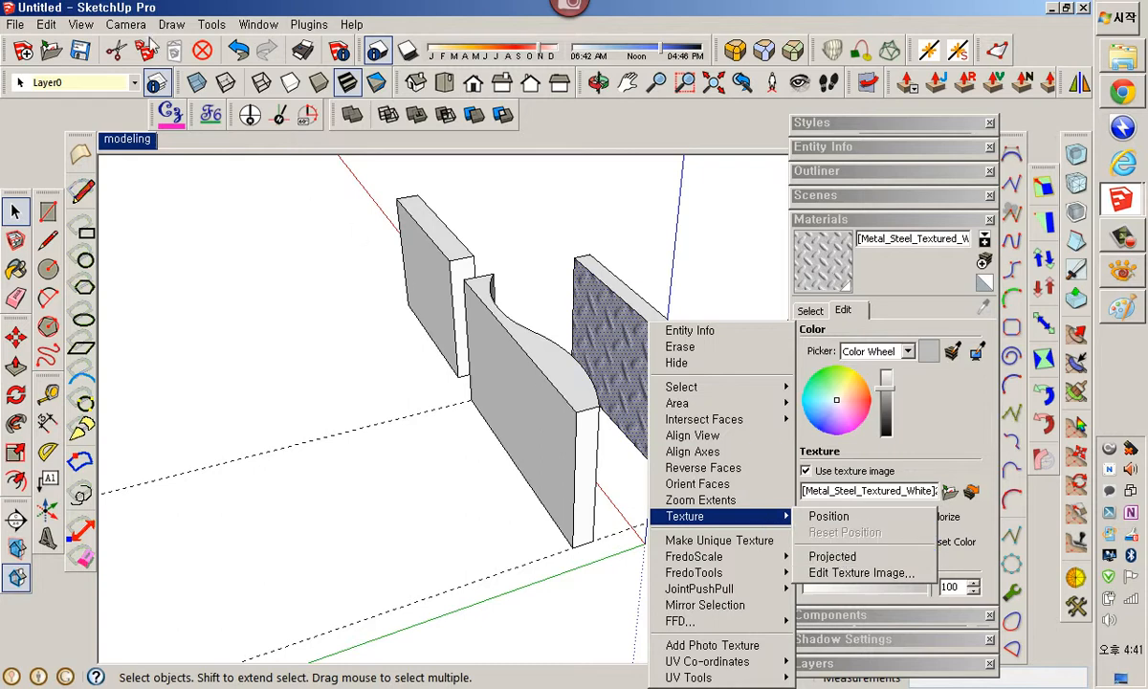
{"action": "left_click", "coordinate": [139, 29]}
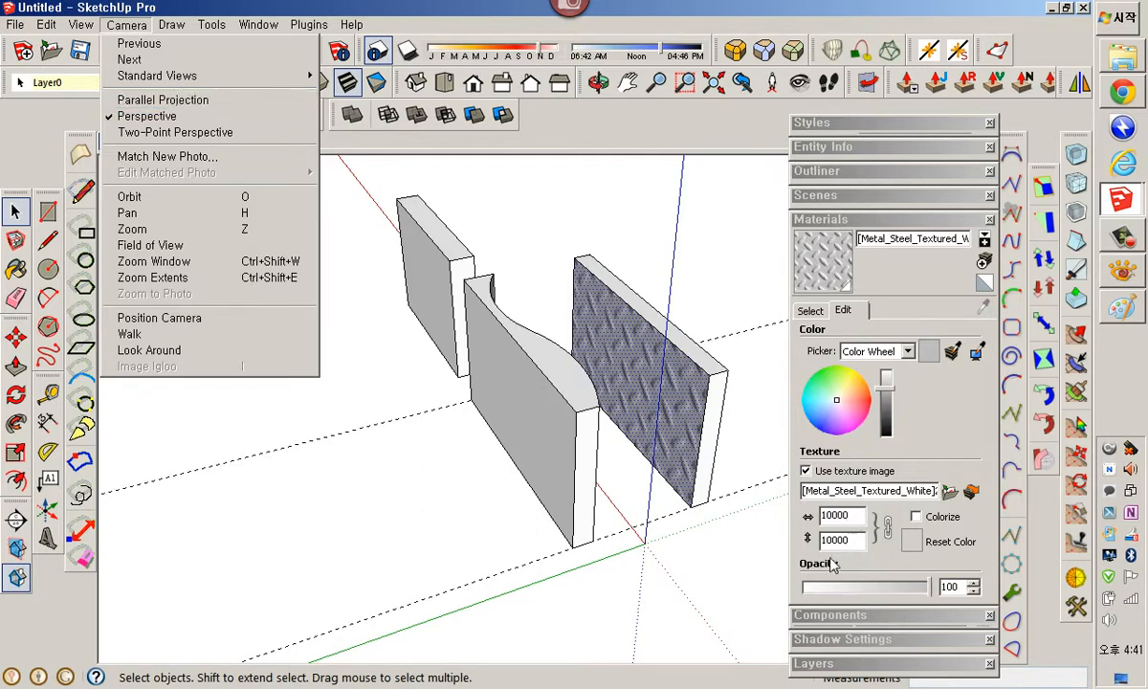
{"action": "right_click", "coordinate": [637, 340]}
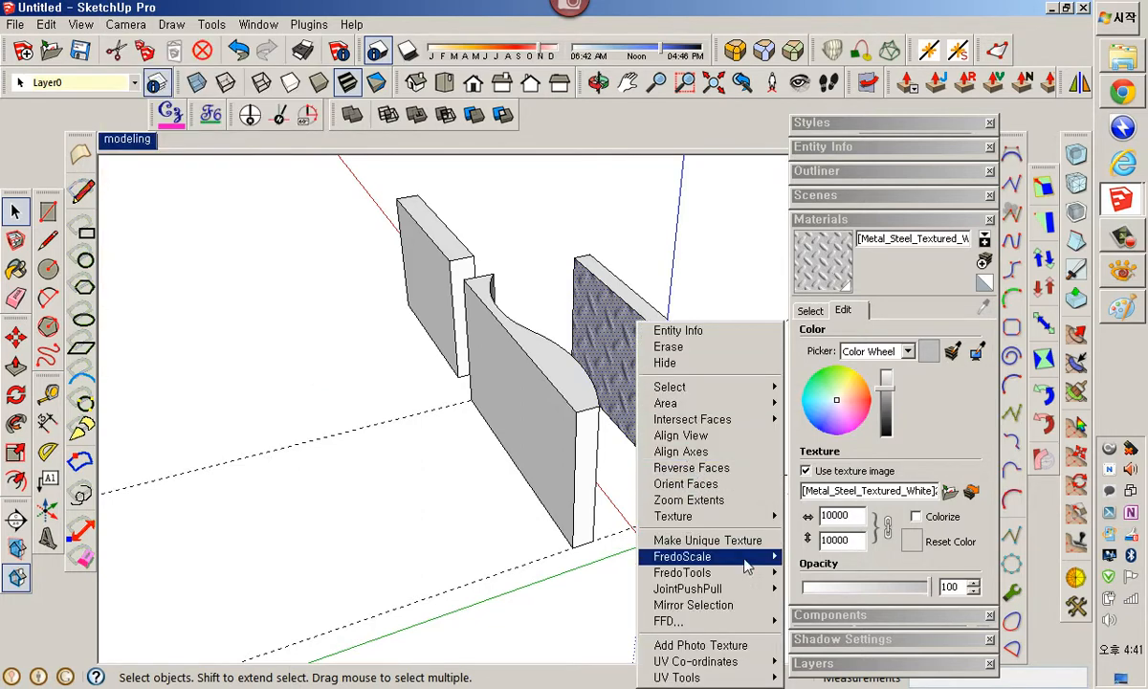
{"action": "mouse_move", "coordinate": [768, 521]}
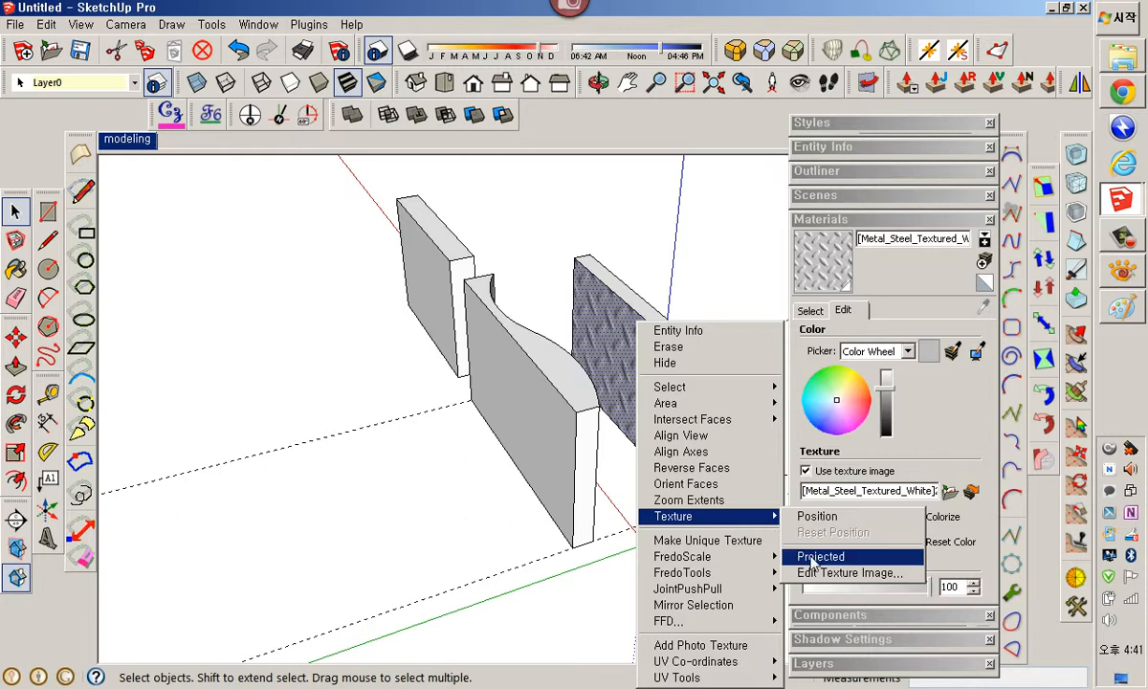
{"action": "left_click", "coordinate": [811, 558]}
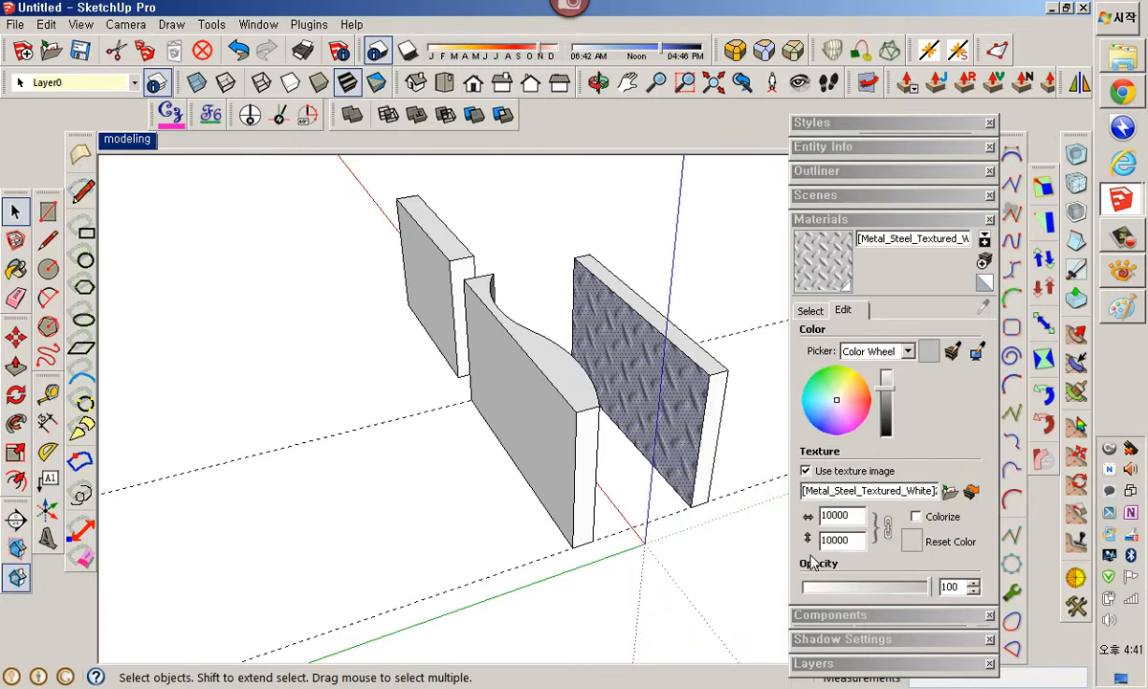
{"action": "right_click", "coordinate": [677, 410]}
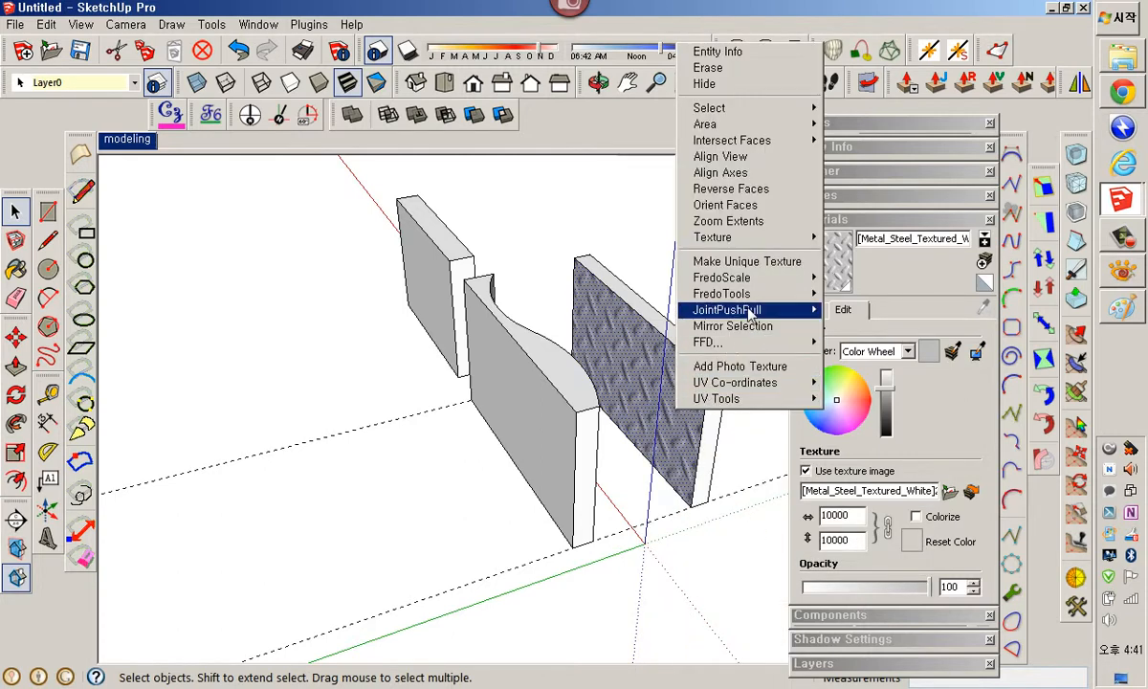
{"action": "mouse_move", "coordinate": [749, 313]}
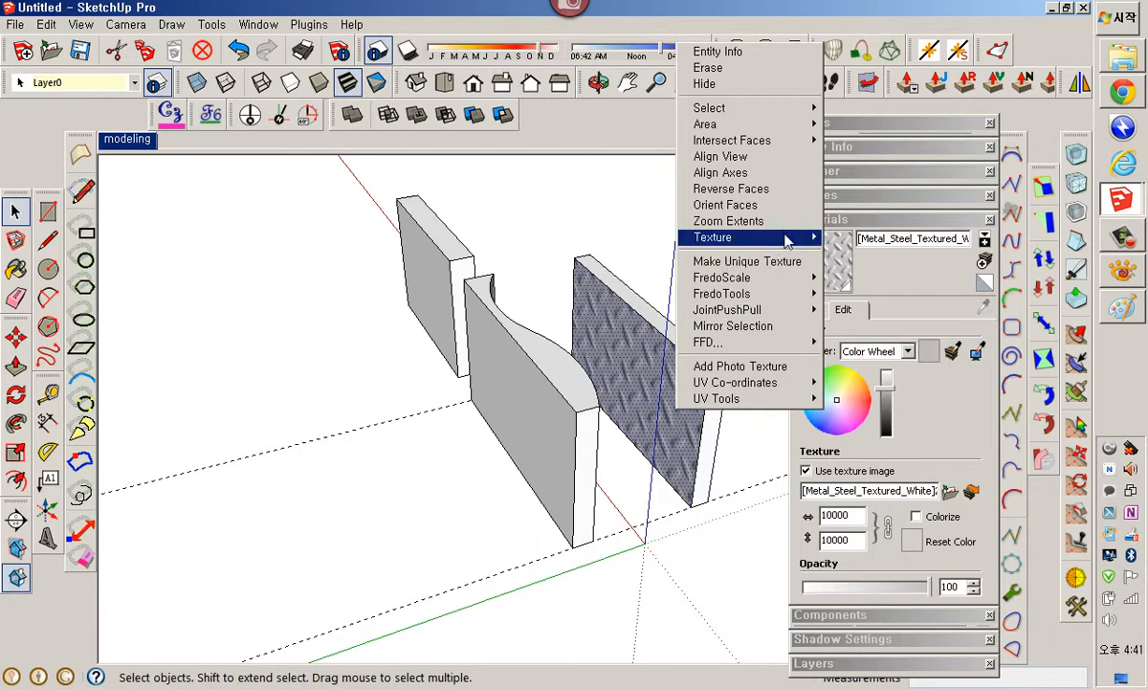
{"action": "mouse_move", "coordinate": [793, 241]}
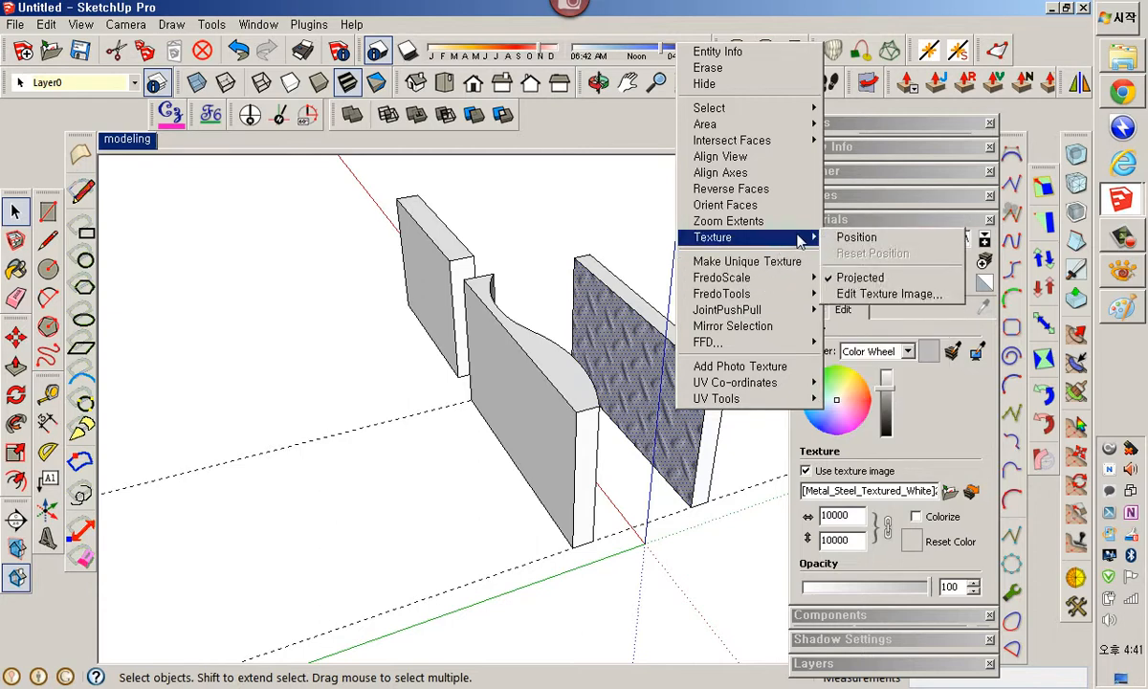
{"action": "left_click", "coordinate": [685, 494]}
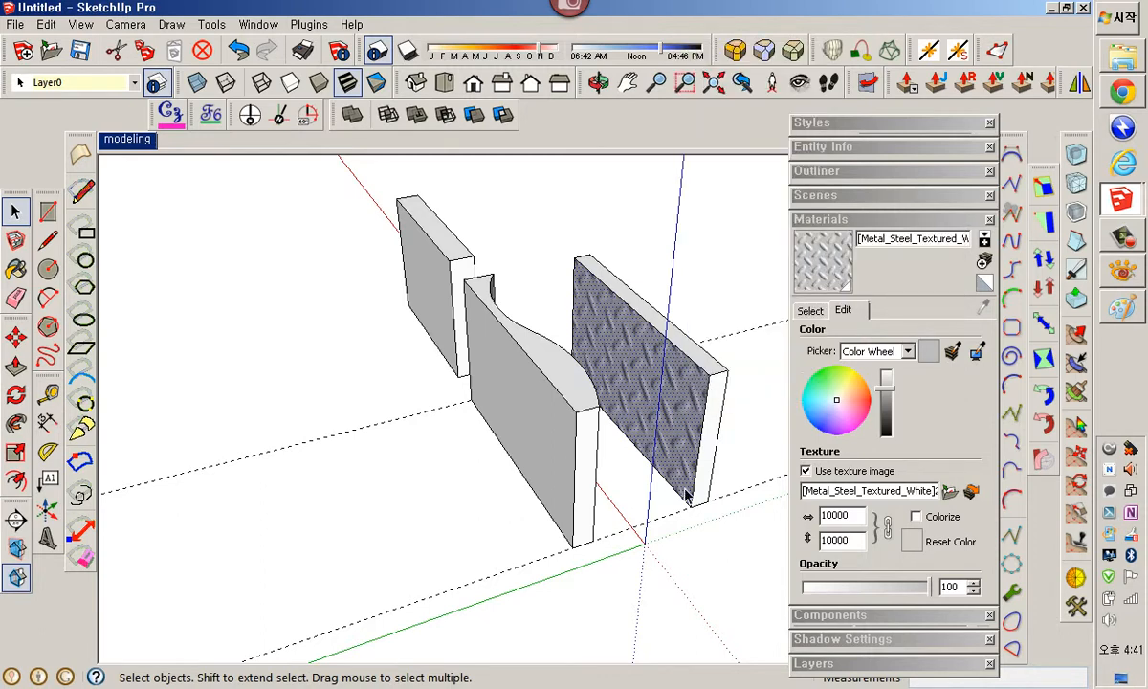
Sample the projected steel texture from the flat wall and paint the curved wall's surface with it.
{"action": "left_click", "coordinate": [810, 311]}
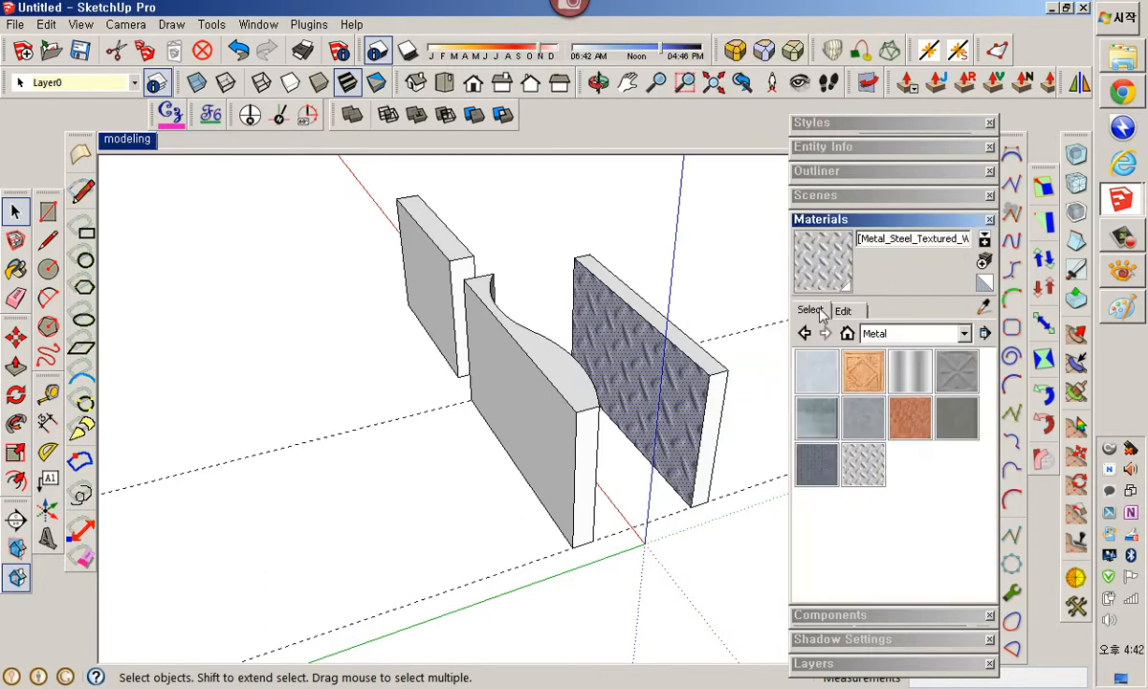
{"action": "left_click", "coordinate": [985, 306]}
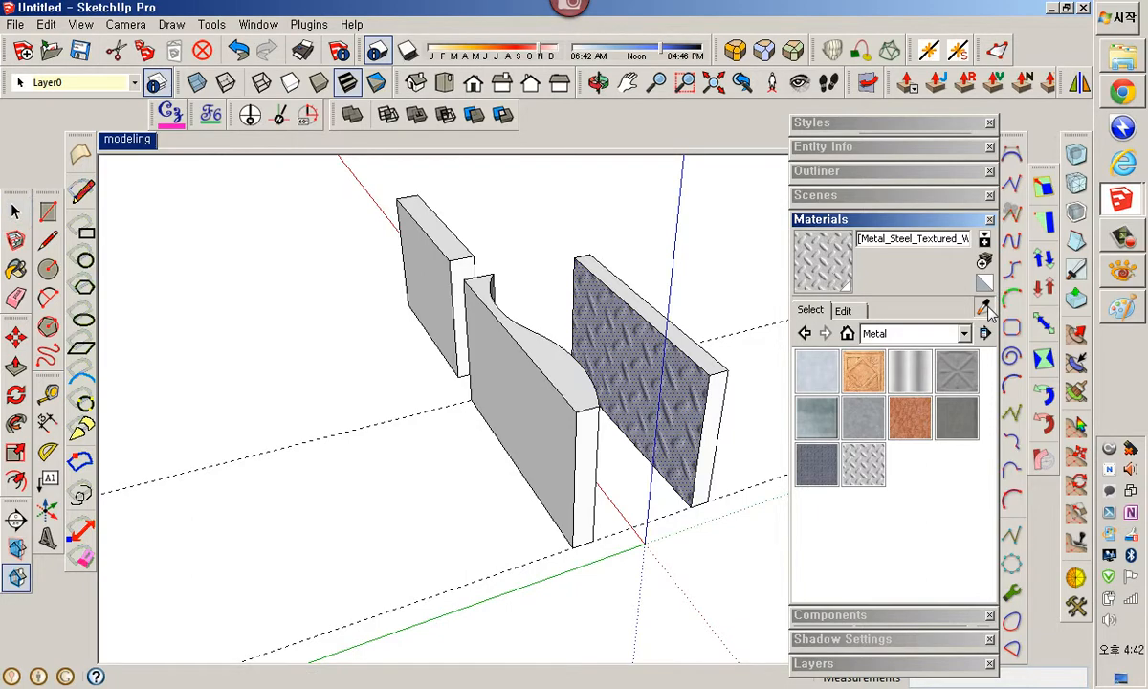
{"action": "left_click", "coordinate": [636, 402]}
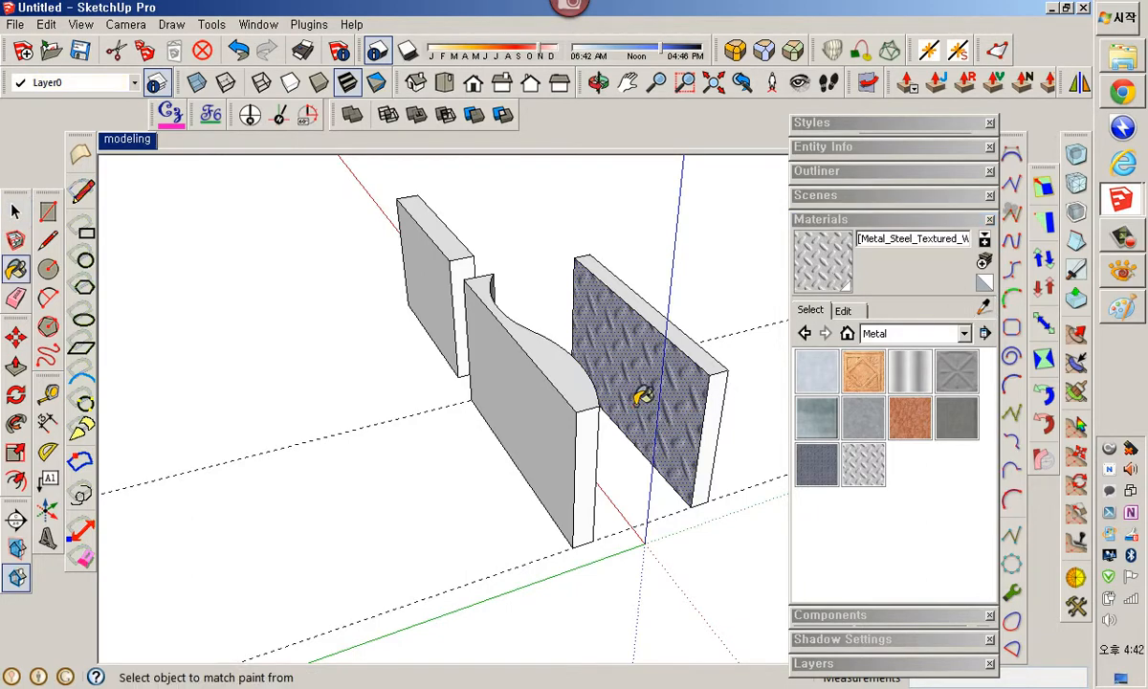
{"action": "mouse_move", "coordinate": [640, 397]}
{"action": "middle_mouse_down"}
{"action": "mouse_move", "coordinate": [615, 423]}
{"action": "mouse_move", "coordinate": [397, 402]}
{"action": "middle_mouse_up"}
{"action": "left_click", "coordinate": [513, 430]}
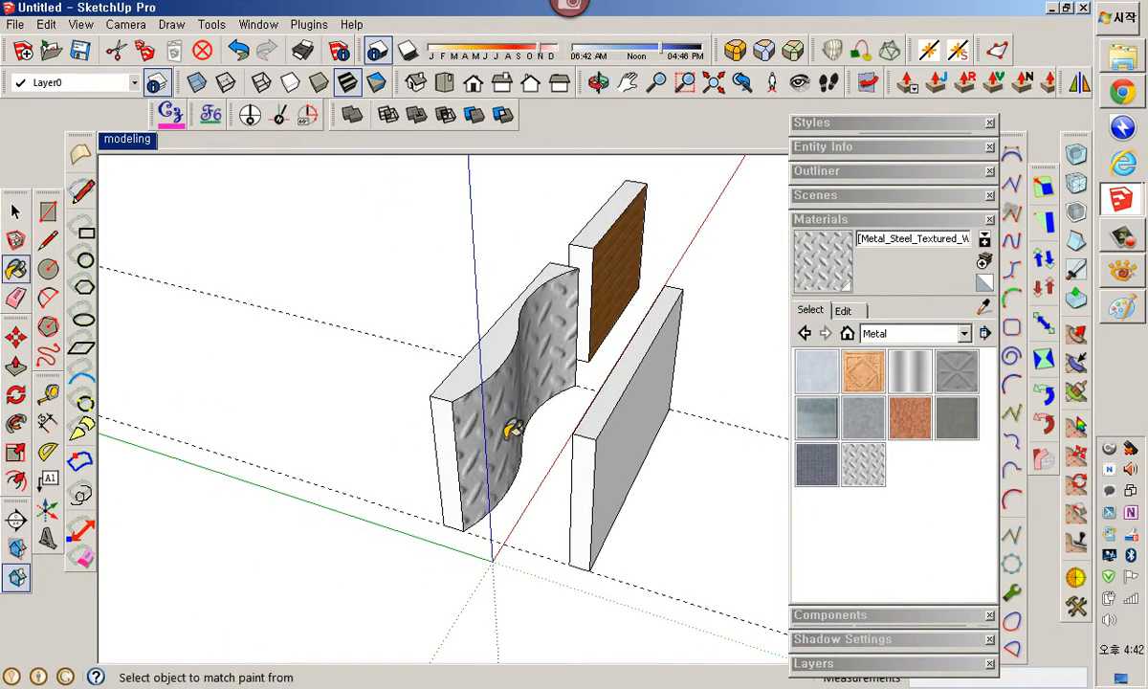
{"action": "mouse_move", "coordinate": [512, 438]}
{"action": "middle_mouse_down"}
{"action": "mouse_move", "coordinate": [323, 461]}
{"action": "mouse_move", "coordinate": [521, 469]}
{"action": "mouse_move", "coordinate": [449, 523]}
{"action": "middle_mouse_up"}
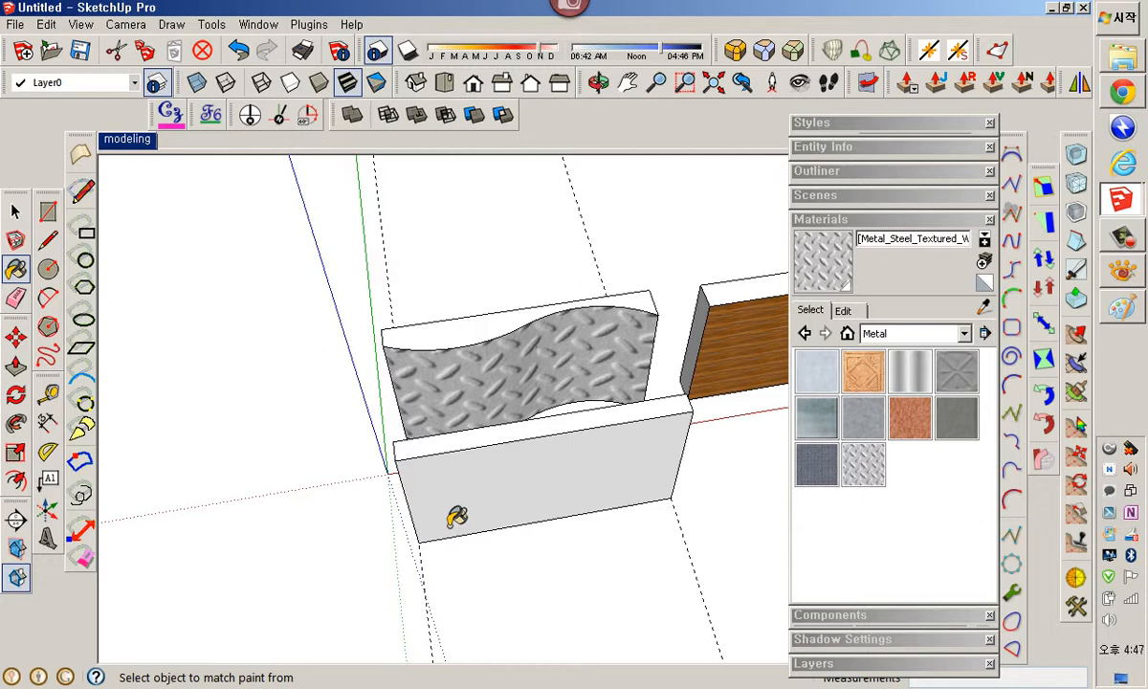
{"action": "middle_click_drag", "start_coordinate": [570, 440], "coordinate": [507, 475]}
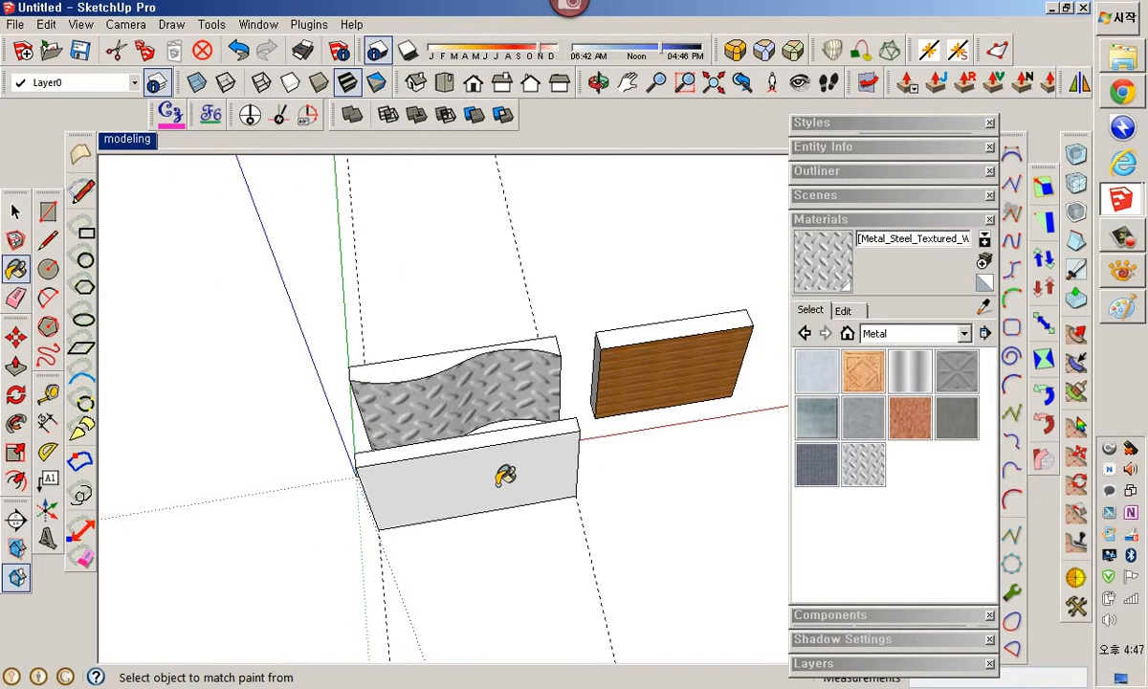
Undo the projected paint on the curved wall and examine the pattern along the curve.
{"action": "key", "text": "ctrl"}
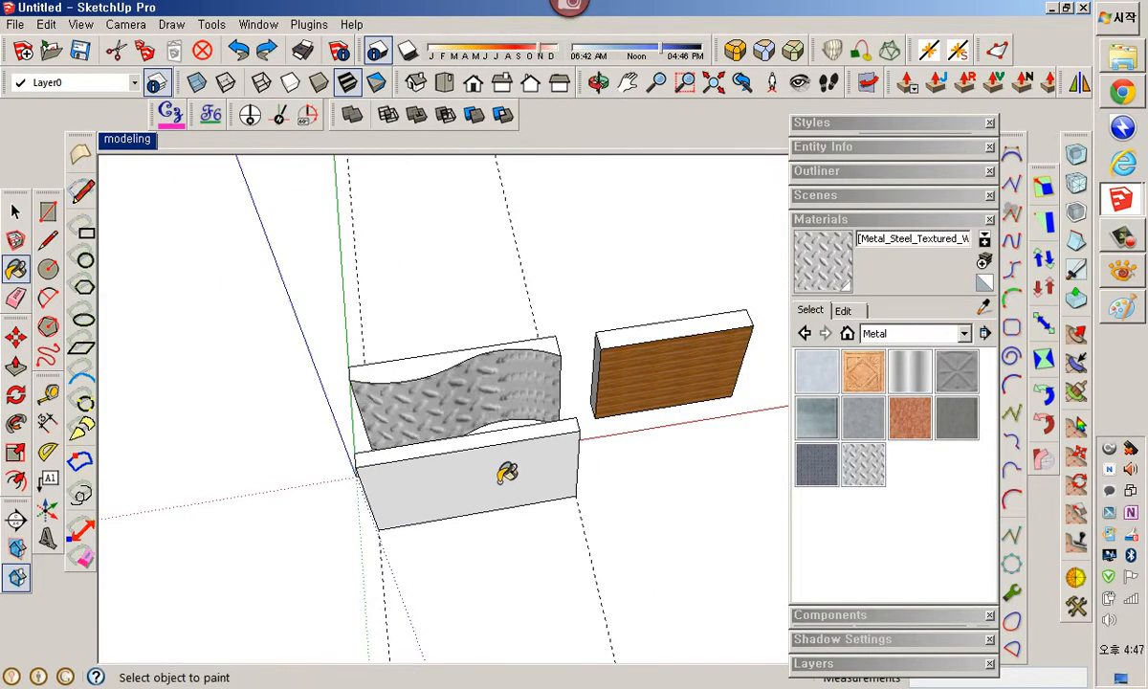
{"action": "scroll", "coordinate": [505, 459], "scroll_direction": "up", "scroll_amount": 5}
{"action": "middle_click_drag", "start_coordinate": [512, 416], "coordinate": [633, 410]}
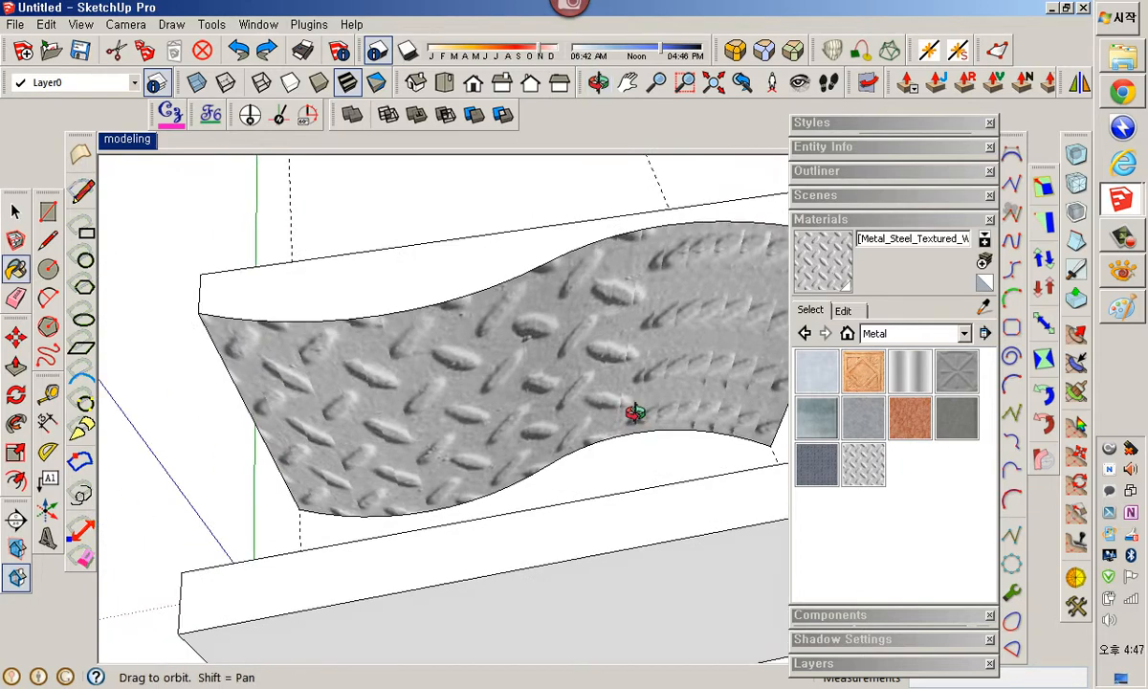
{"action": "scroll", "coordinate": [556, 361], "scroll_direction": "down", "scroll_amount": 5}
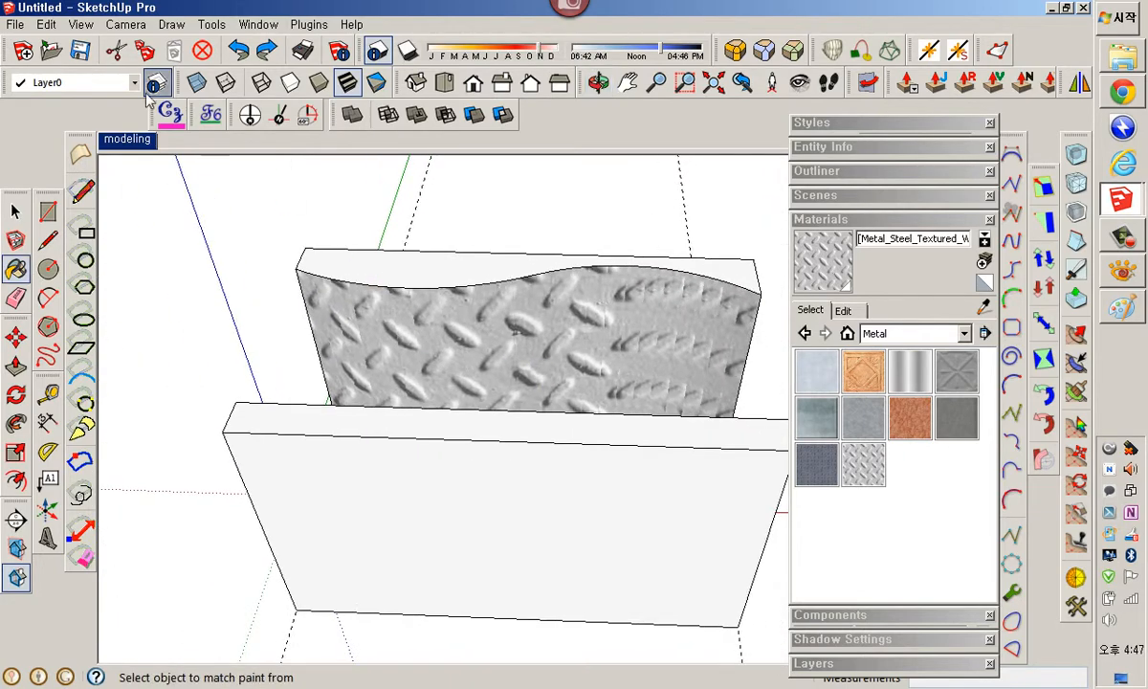
Show hidden geometry to reveal the individual facets of the curved steel surface.
{"action": "left_click", "coordinate": [82, 25]}
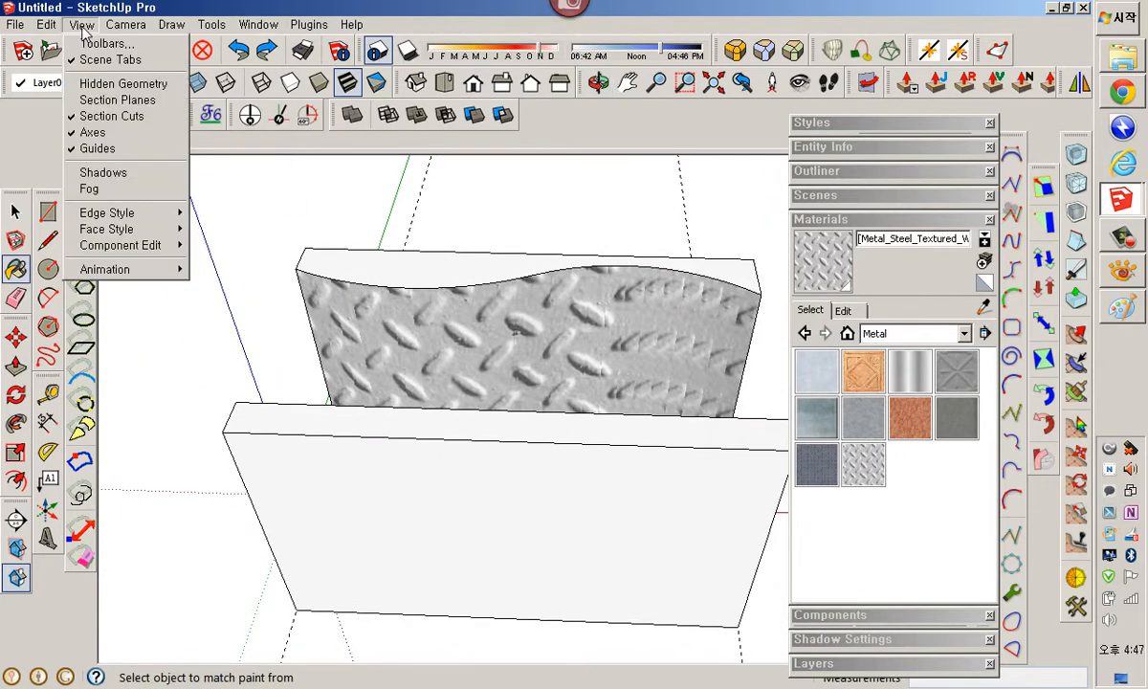
{"action": "left_click", "coordinate": [100, 86]}
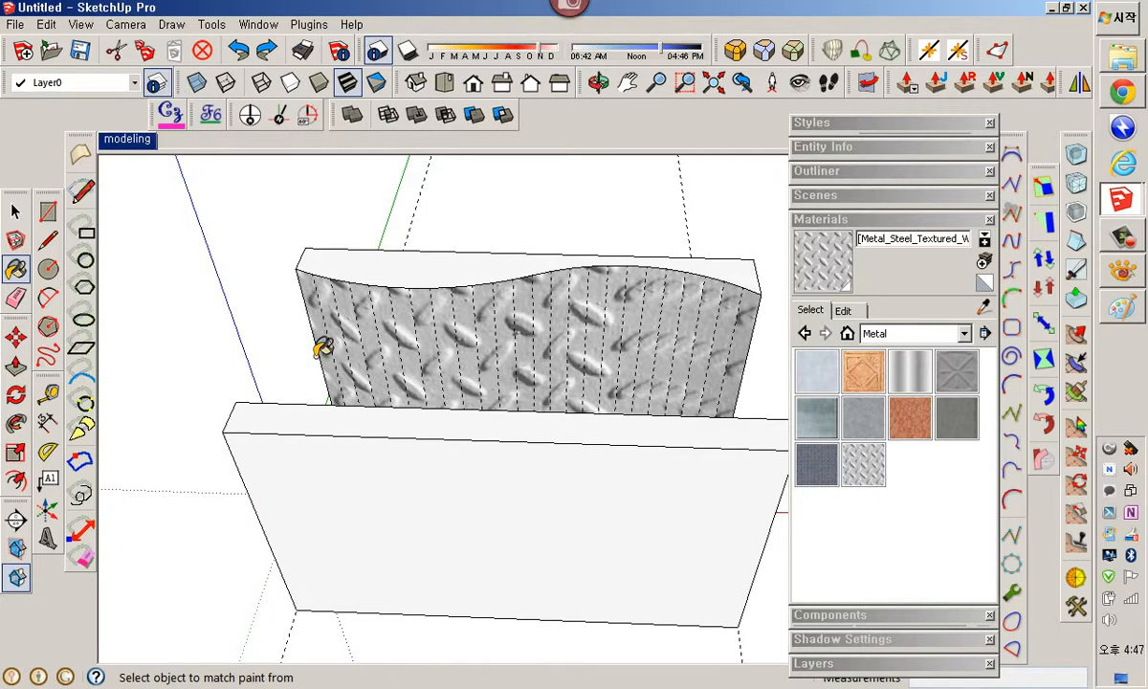
{"action": "key", "text": "space"}
{"action": "scroll", "coordinate": [326, 339], "scroll_direction": "up", "scroll_amount": 4}
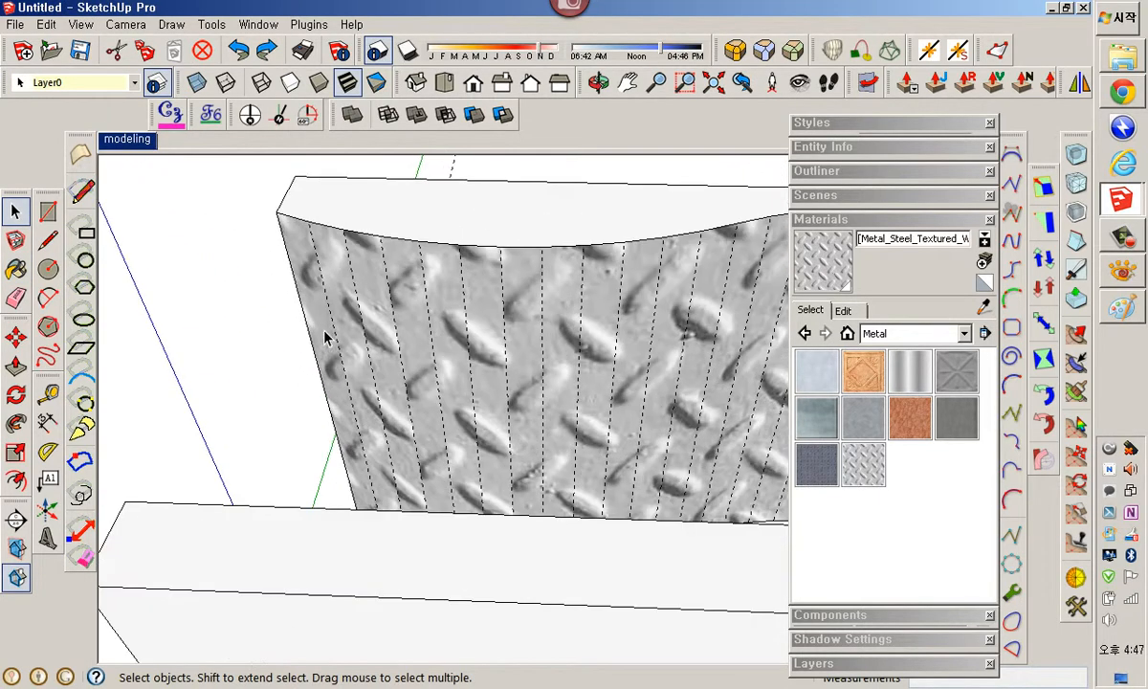
Select single facets of the curved surface one at a time, finishing with the narrow strip at its outer end.
{"action": "left_click", "coordinate": [350, 325]}
{"action": "left_click", "coordinate": [387, 326]}
{"action": "left_click", "coordinate": [369, 330]}
{"action": "left_click", "coordinate": [378, 321]}
{"action": "left_click", "coordinate": [401, 315]}
{"action": "left_click", "coordinate": [307, 316]}
{"action": "right_click", "coordinate": [319, 313]}
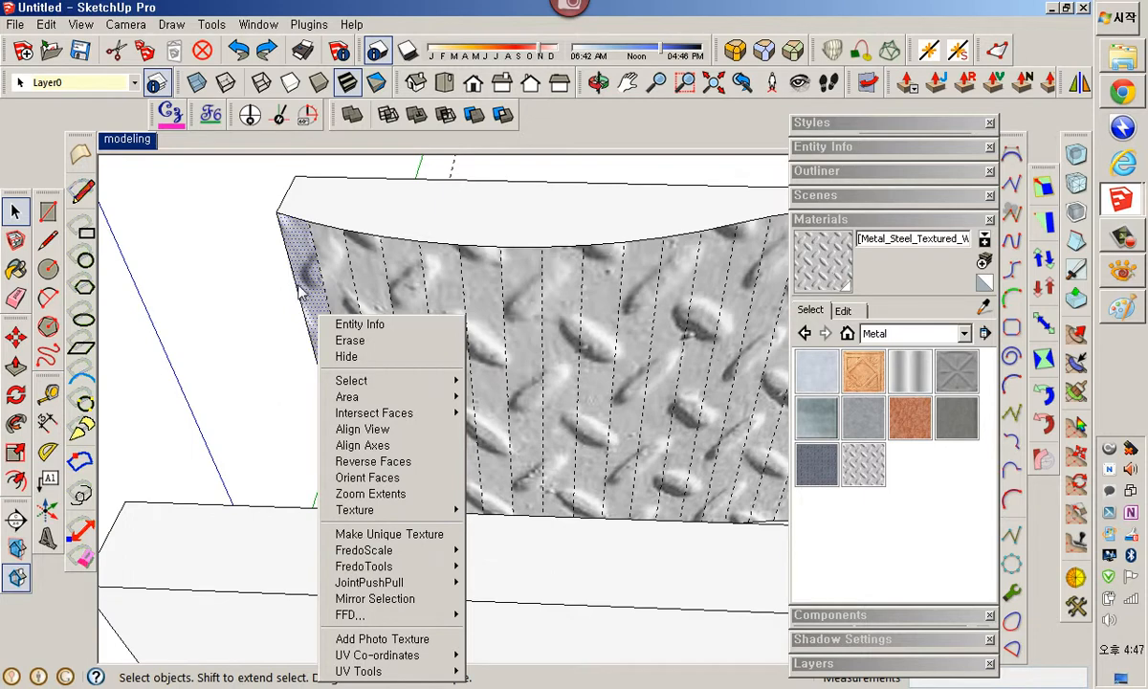
Sample the steel texture from the curved surface's end facet, paint the adjacent facet with it and compare the pattern along the curve.
{"action": "left_click", "coordinate": [982, 306]}
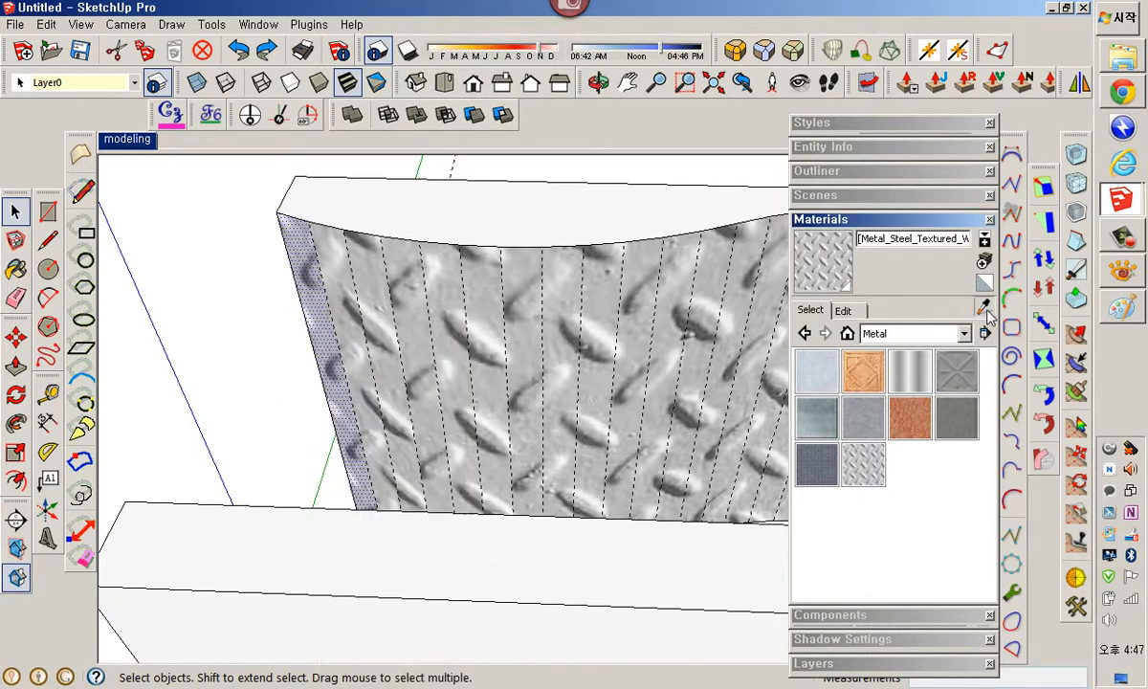
{"action": "left_click", "coordinate": [331, 353]}
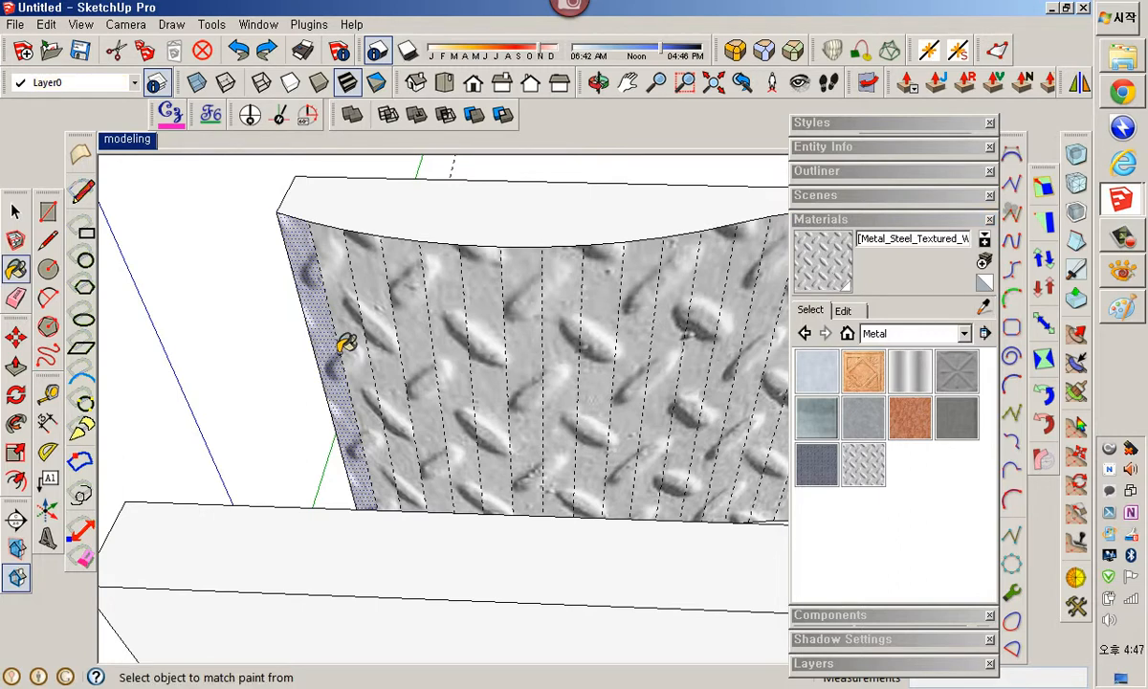
{"action": "left_click", "coordinate": [349, 350]}
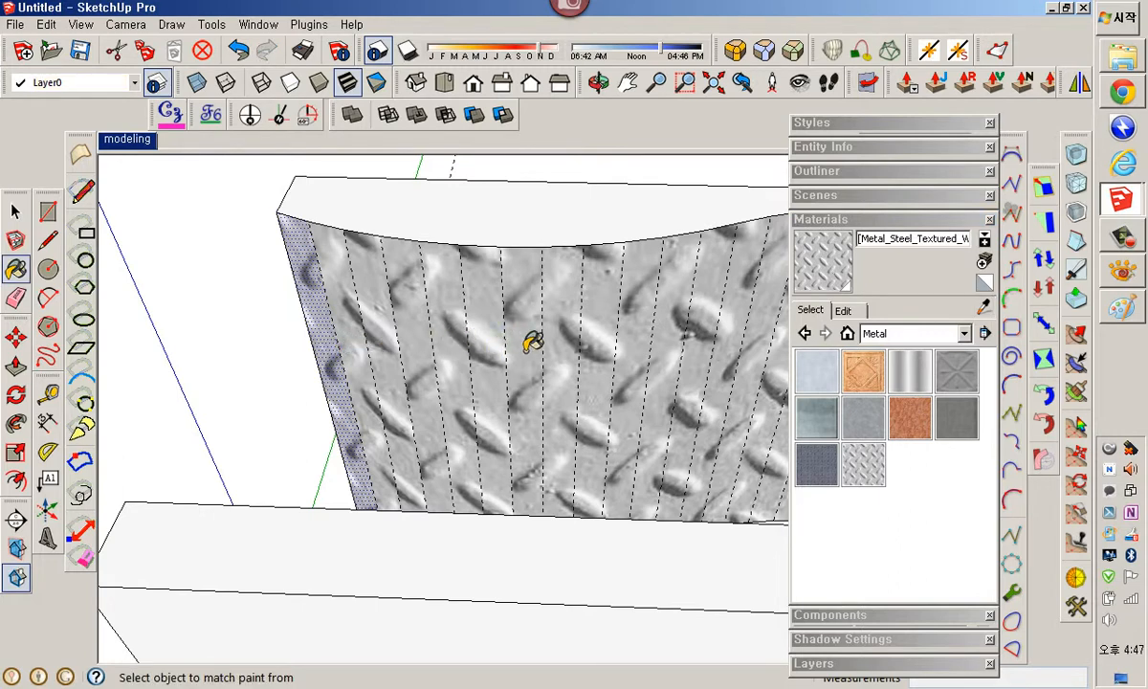
{"action": "key", "text": "o"}
{"action": "middle_click_drag", "start_coordinate": [593, 344], "coordinate": [379, 356]}
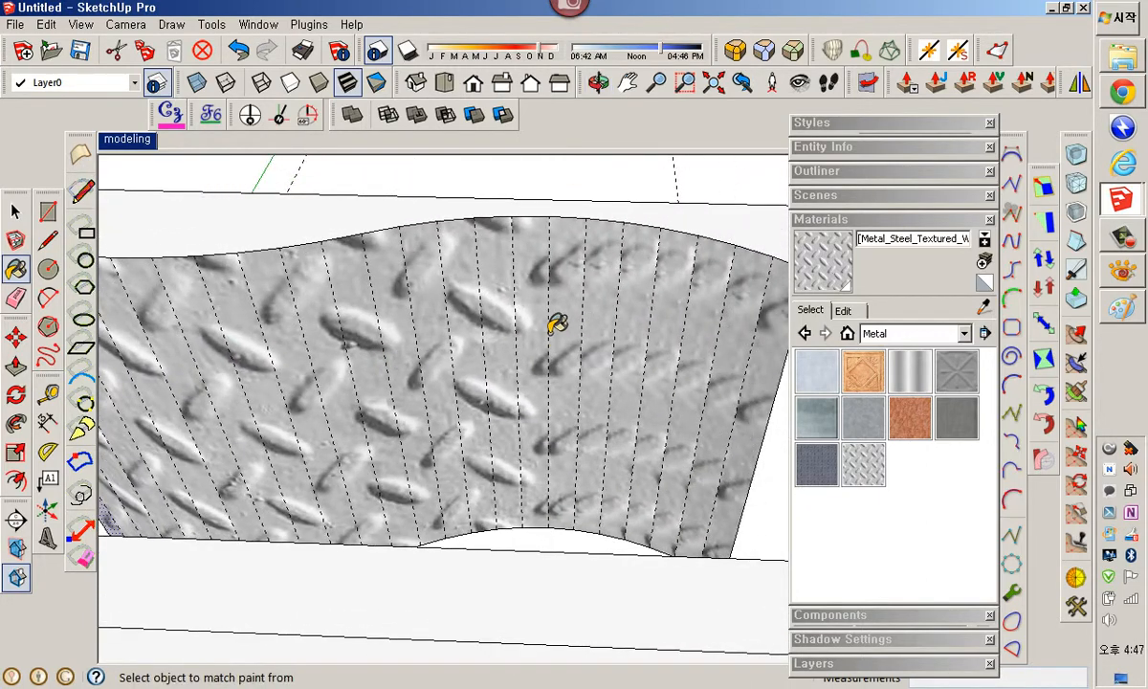
{"action": "middle_click_drag", "start_coordinate": [556, 325], "coordinate": [400, 360]}
{"action": "scroll", "coordinate": [373, 340], "scroll_direction": "up", "scroll_amount": 5}
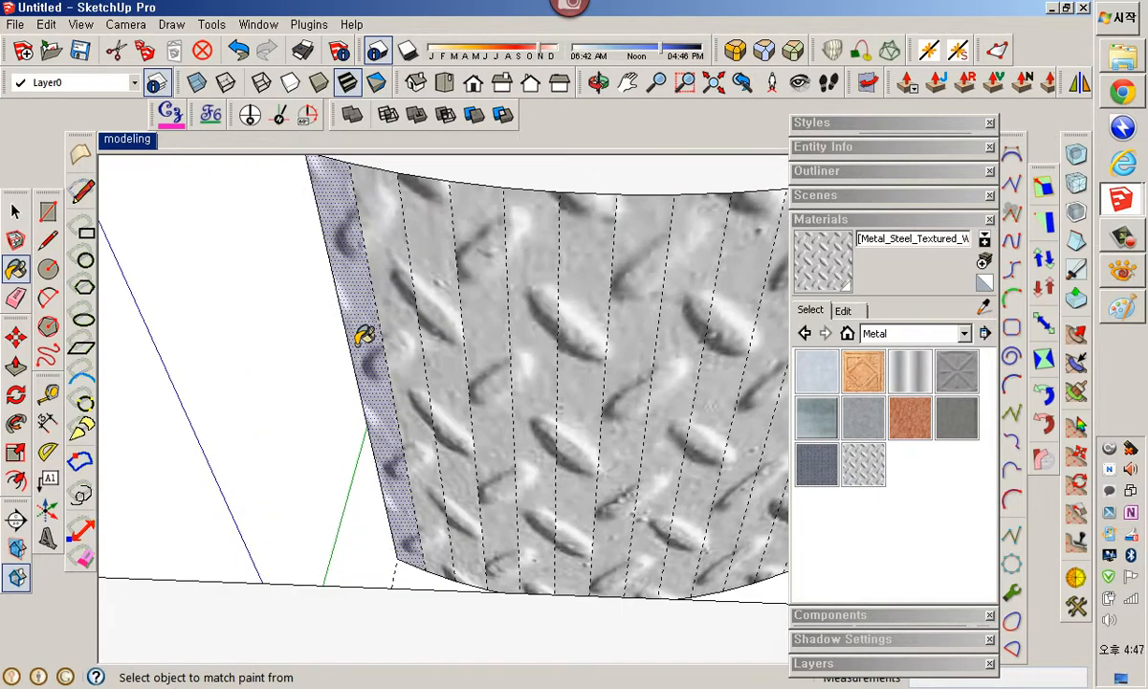
Reposition the steel texture on the curved surface's end facet by shifting it slightly, and accept the new position.
{"action": "key", "text": "space"}
{"action": "right_click", "coordinate": [360, 321]}
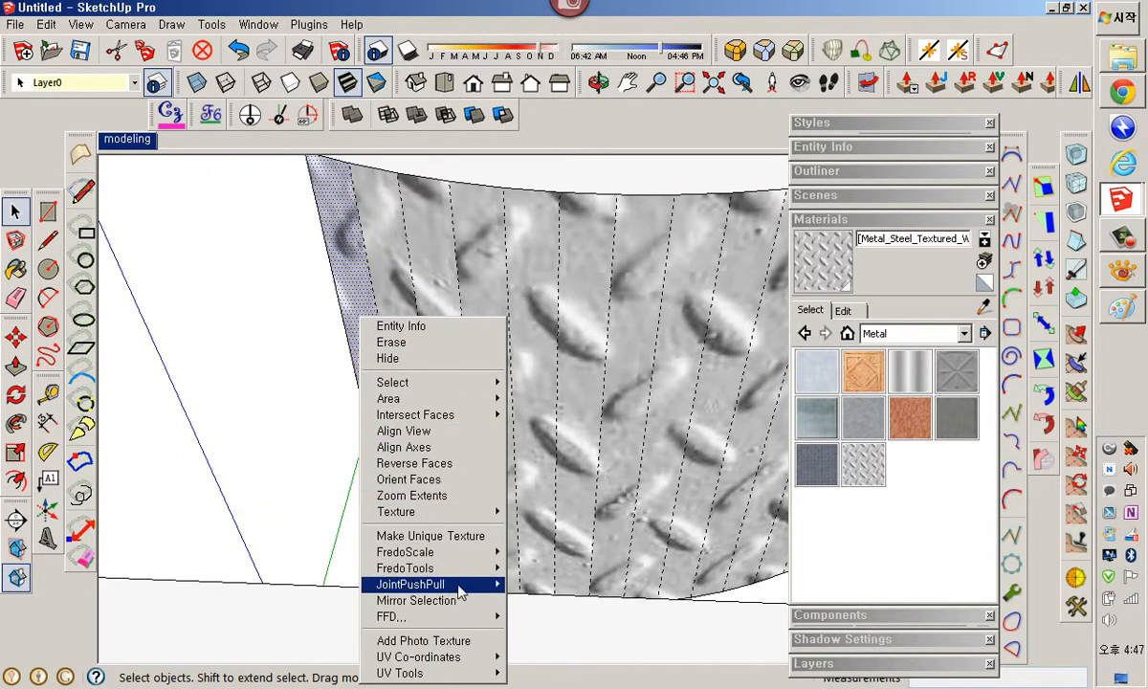
{"action": "mouse_move", "coordinate": [476, 557]}
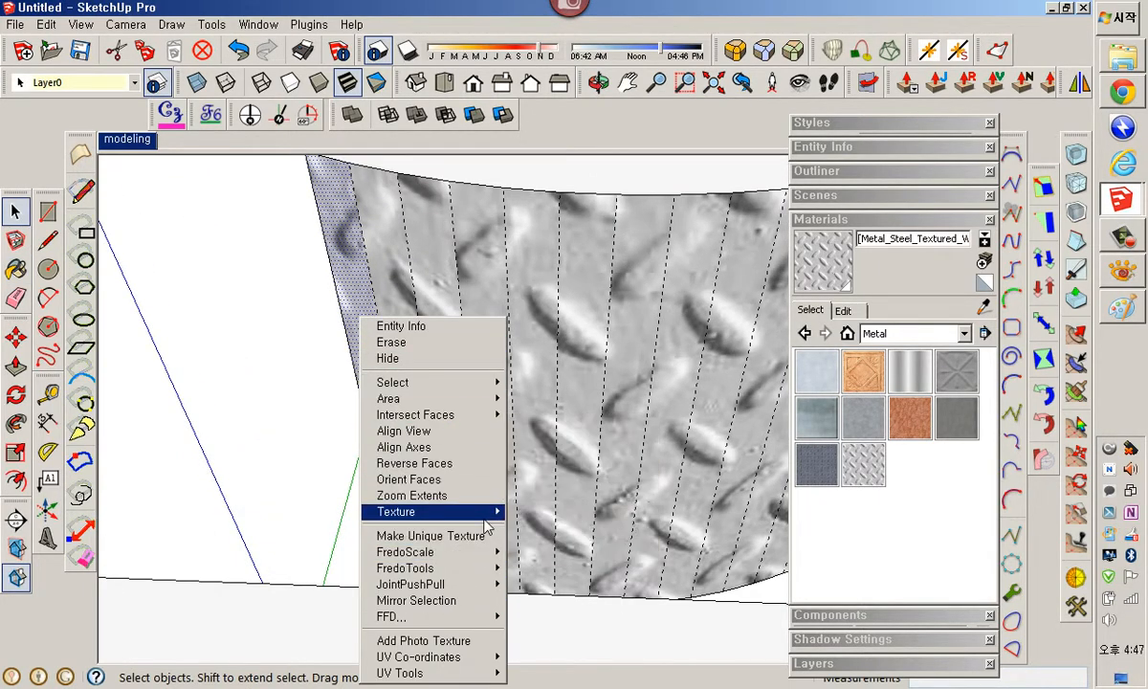
{"action": "mouse_move", "coordinate": [478, 511]}
{"action": "left_click", "coordinate": [541, 510]}
{"action": "left_click_drag", "start_coordinate": [392, 418], "coordinate": [368, 428]}
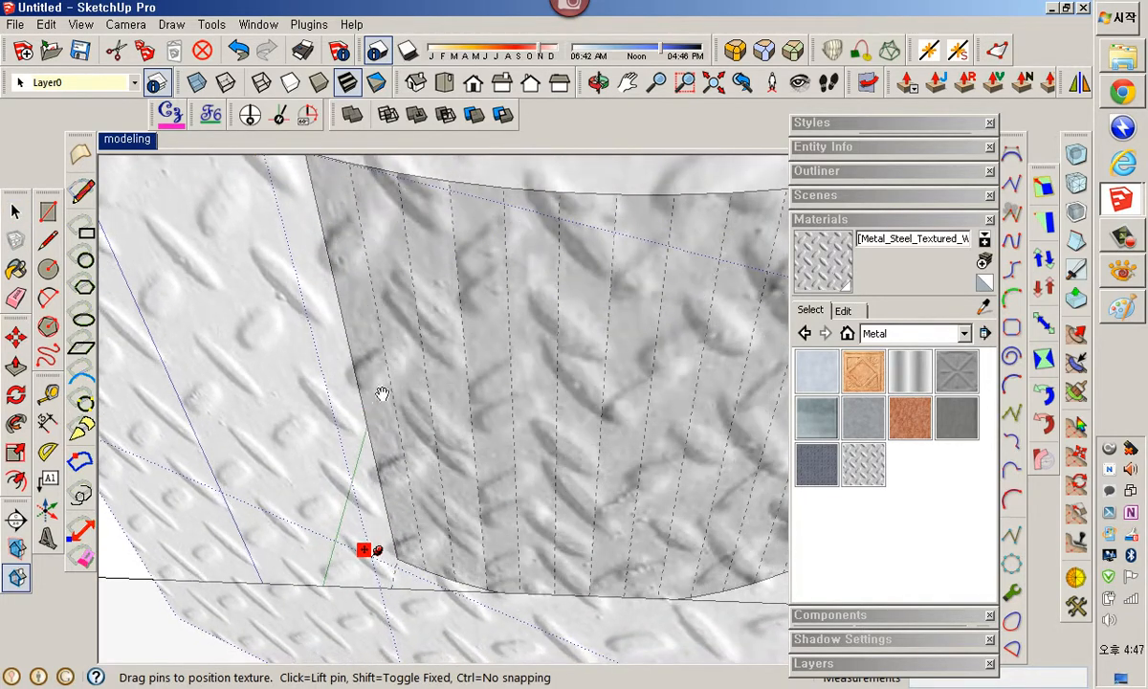
{"action": "right_click", "coordinate": [380, 380]}
{"action": "left_click", "coordinate": [400, 387]}
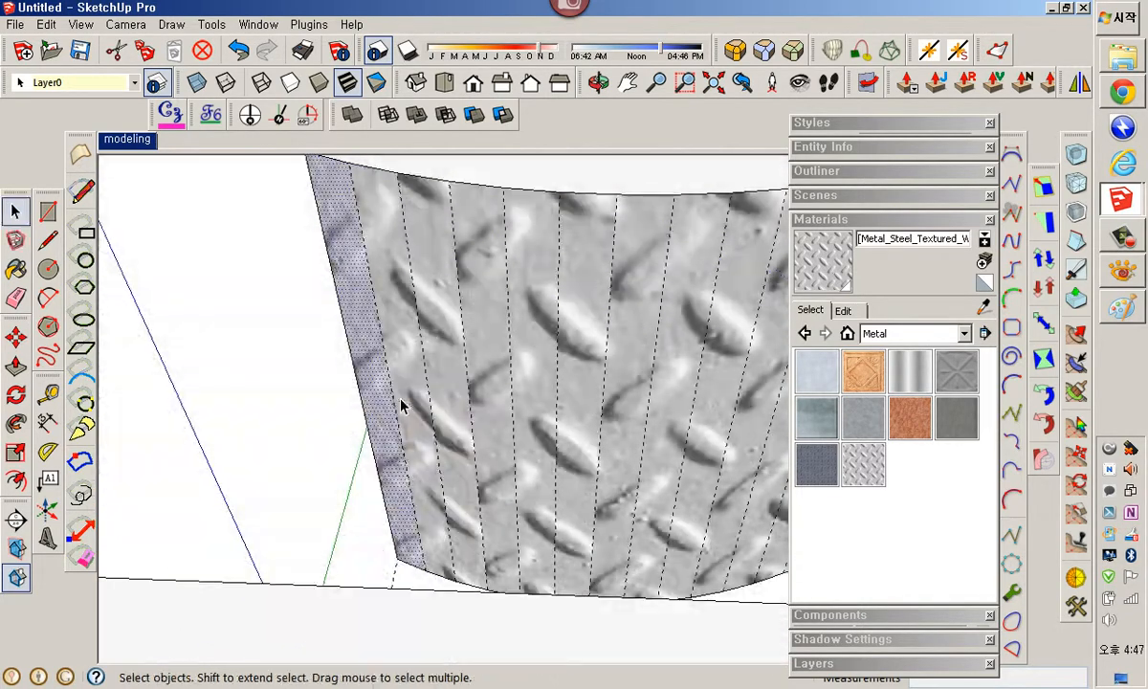
Sample the steel texture from the curved surface's outer end facet and continue it facet by facet across the adjoining strips.
{"action": "left_click", "coordinate": [982, 307]}
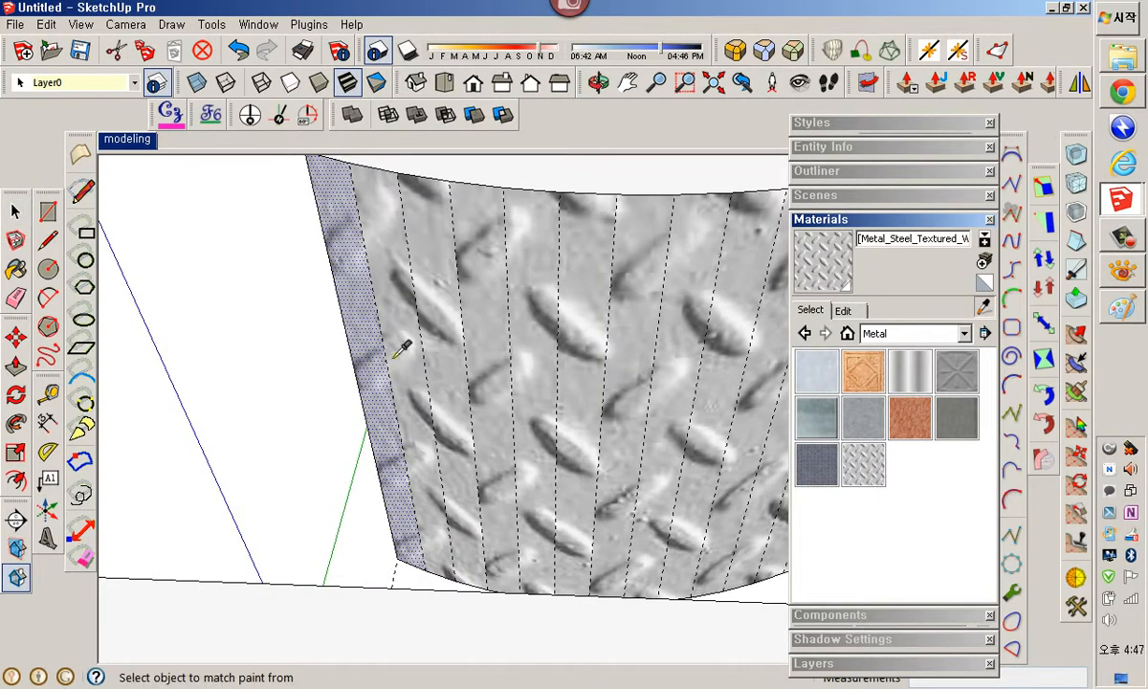
{"action": "left_click", "coordinate": [373, 359]}
{"action": "left_click", "coordinate": [394, 341]}
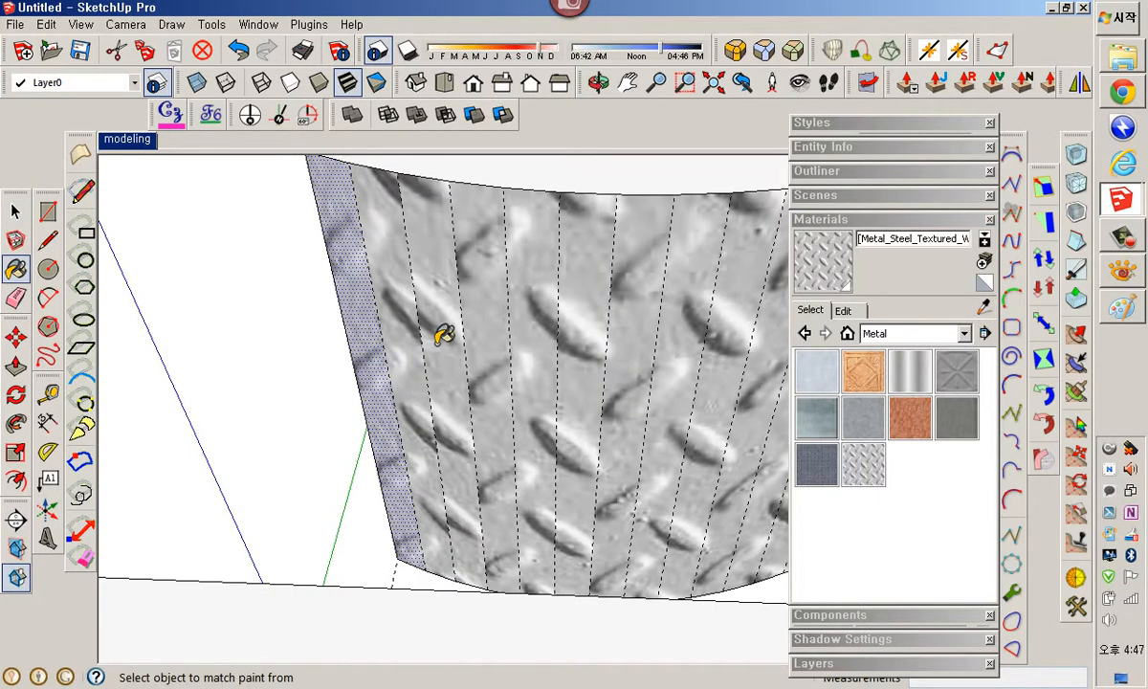
{"action": "left_click", "coordinate": [409, 337]}
{"action": "left_click", "coordinate": [470, 332]}
{"action": "left_click", "coordinate": [500, 325]}
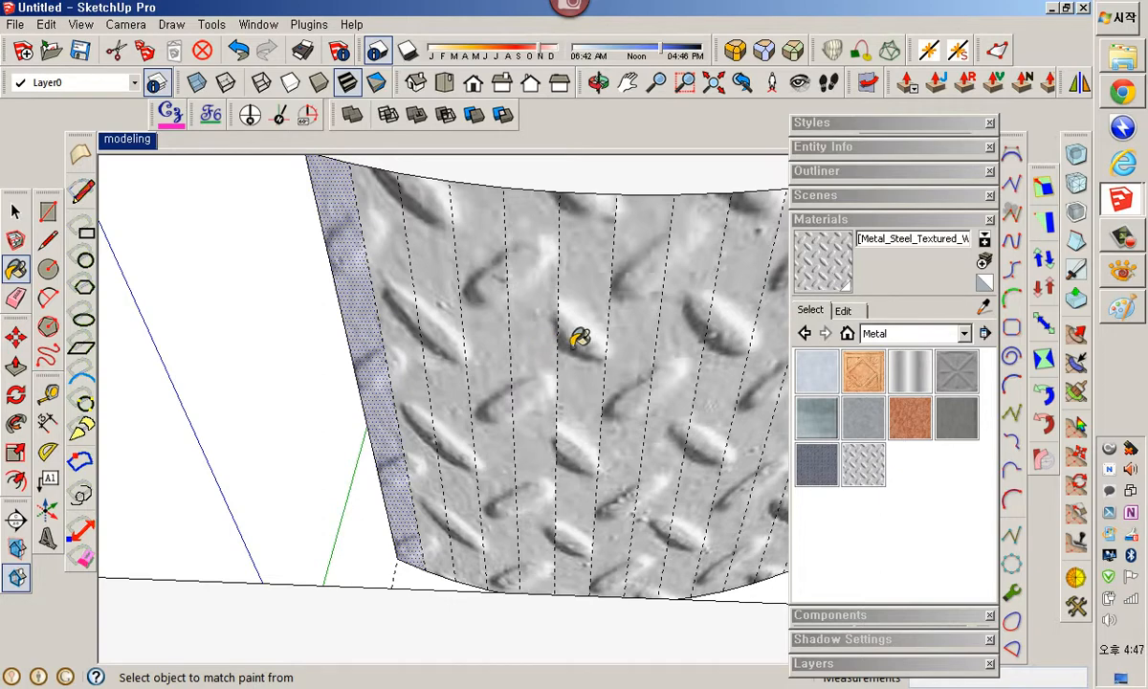
{"action": "left_click", "coordinate": [547, 326]}
{"action": "left_click", "coordinate": [612, 340]}
{"action": "middle_click_drag", "start_coordinate": [586, 375], "coordinate": [400, 394]}
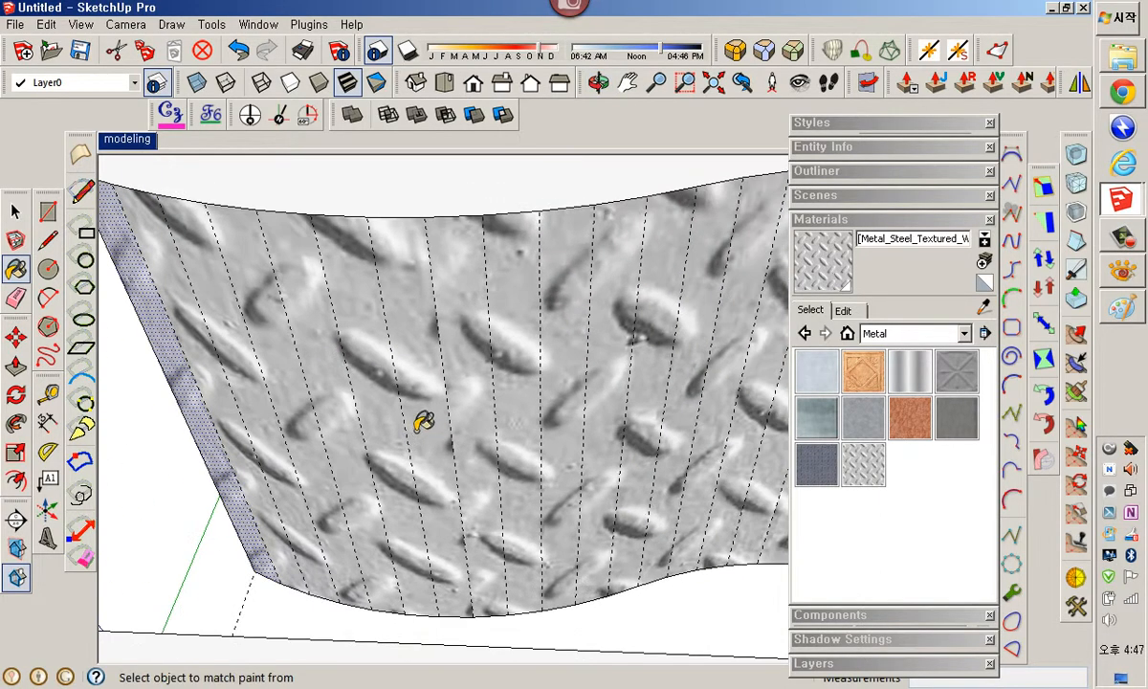
Carry the steel texture on through the middle facets of the curved surface, matching each strip to its painted neighbour.
{"action": "left_click", "coordinate": [468, 373]}
{"action": "left_click", "coordinate": [492, 343]}
{"action": "mouse_move", "coordinate": [497, 354]}
{"action": "middle_mouse_down"}
{"action": "mouse_move", "coordinate": [435, 395]}
{"action": "mouse_move", "coordinate": [507, 369]}
{"action": "middle_mouse_up"}
{"action": "left_click", "coordinate": [498, 375]}
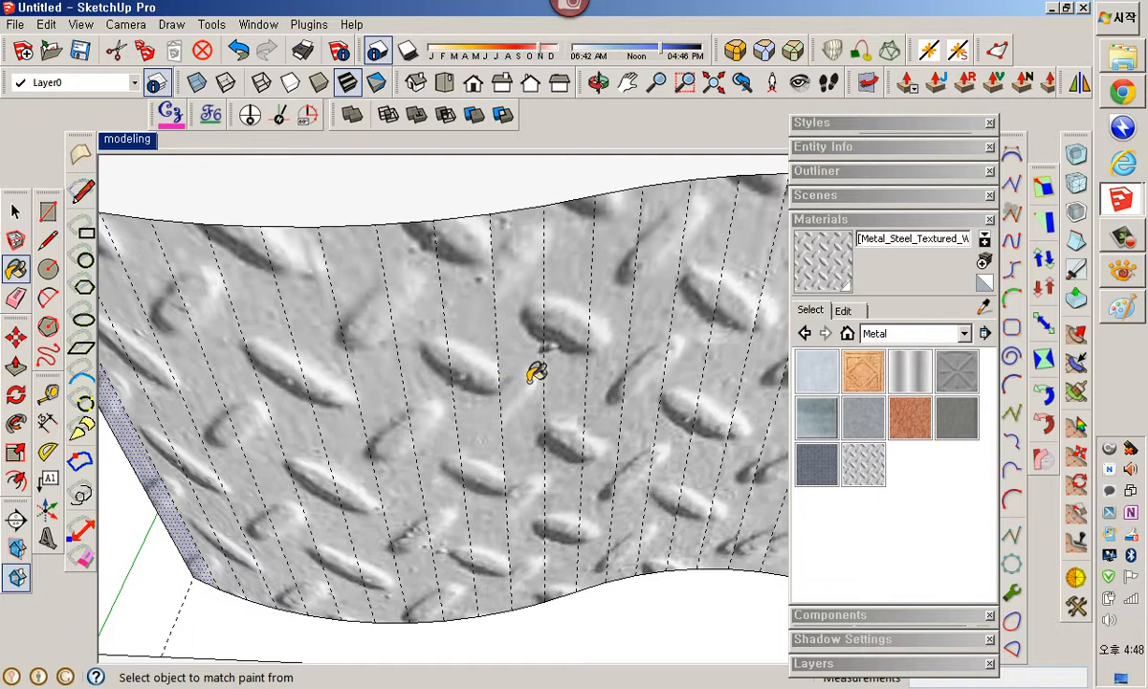
{"action": "left_click", "coordinate": [522, 373]}
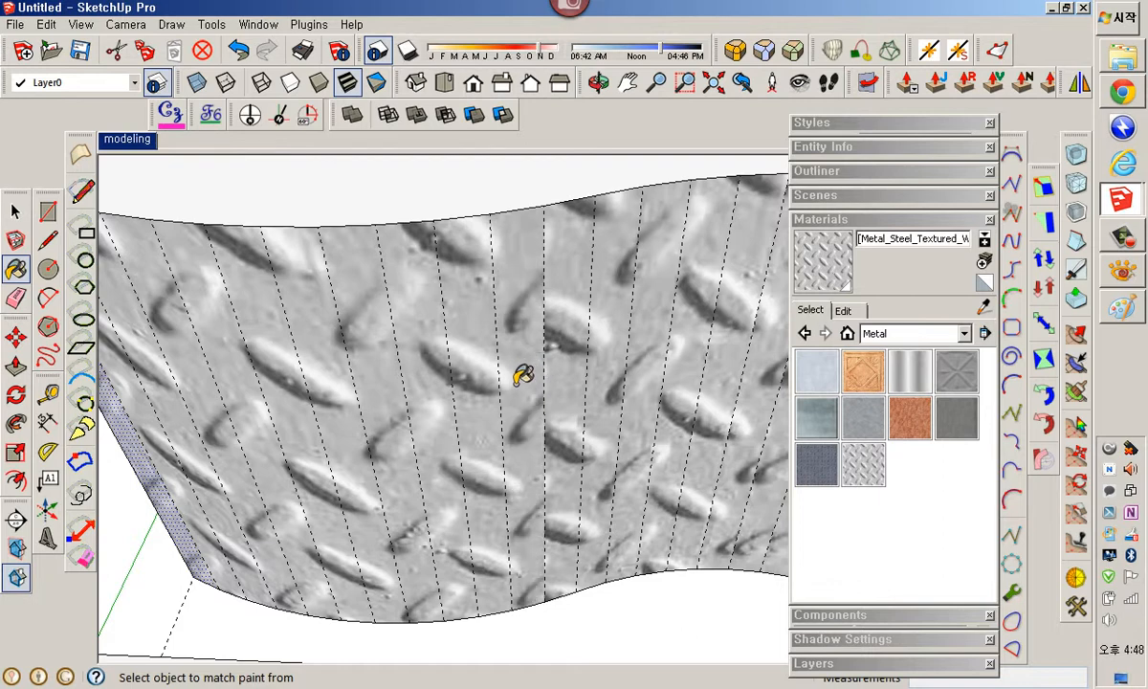
{"action": "left_click", "coordinate": [574, 369]}
{"action": "left_click", "coordinate": [620, 367]}
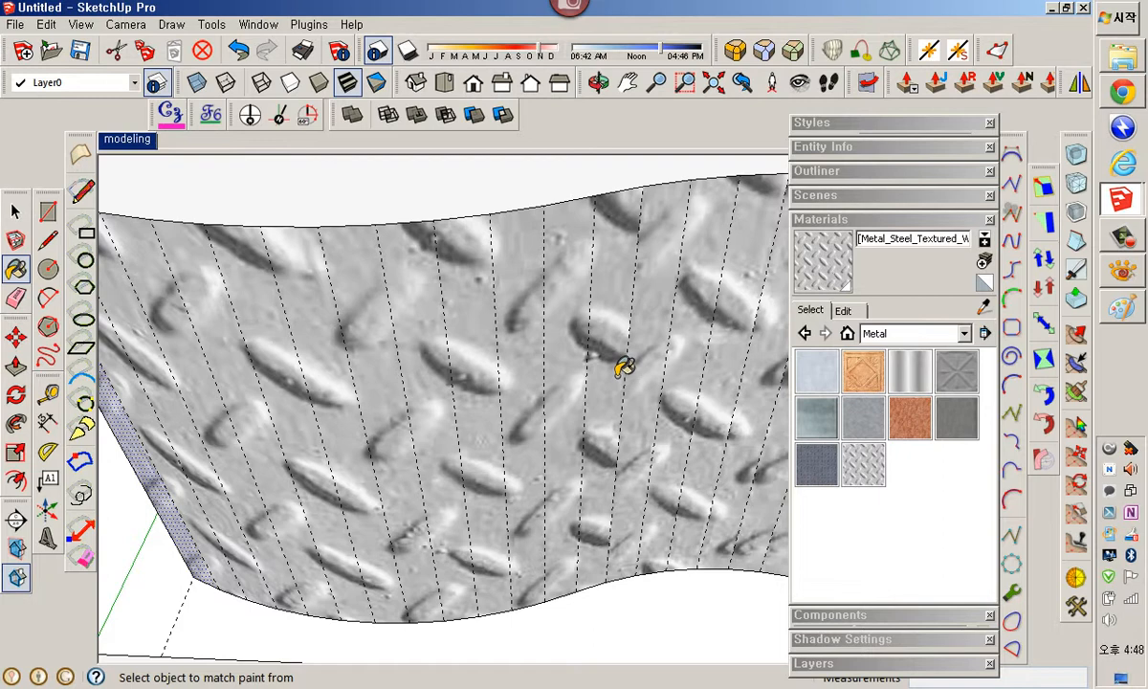
{"action": "left_click", "coordinate": [650, 372]}
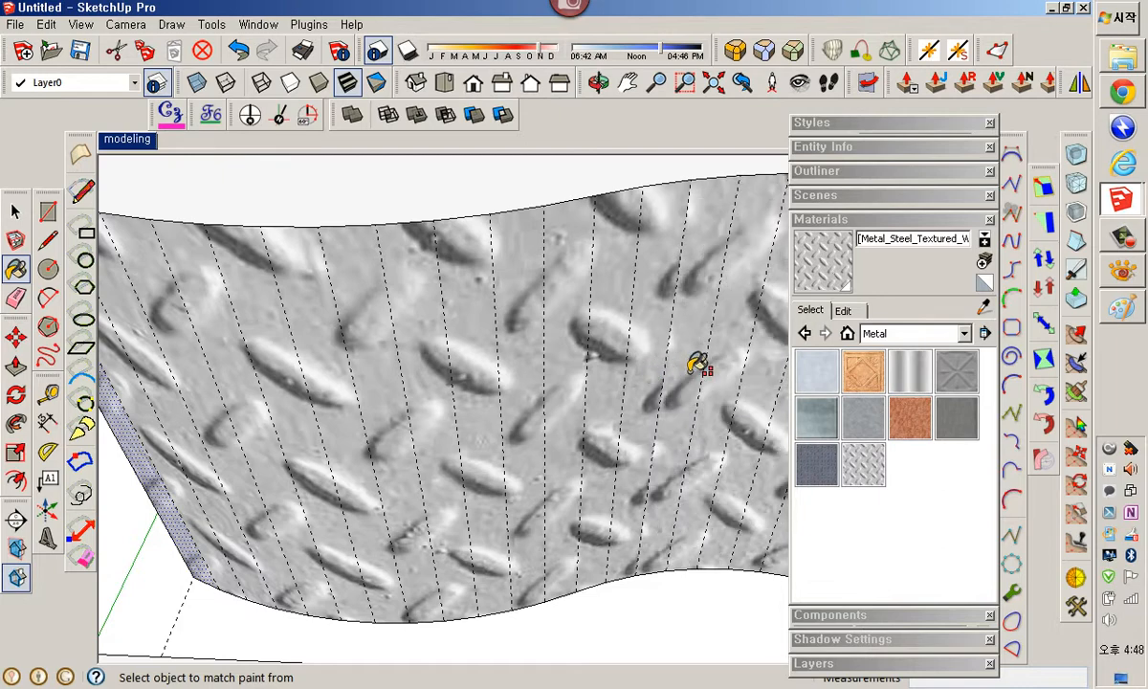
{"action": "mouse_move", "coordinate": [669, 367]}
{"action": "middle_mouse_down", "text": "shift"}
{"action": "mouse_move", "coordinate": [378, 353]}
{"action": "mouse_move", "coordinate": [469, 366]}
{"action": "mouse_move", "coordinate": [547, 341]}
{"action": "middle_mouse_up", "text": "shift"}
{"action": "left_click", "coordinate": [461, 363]}
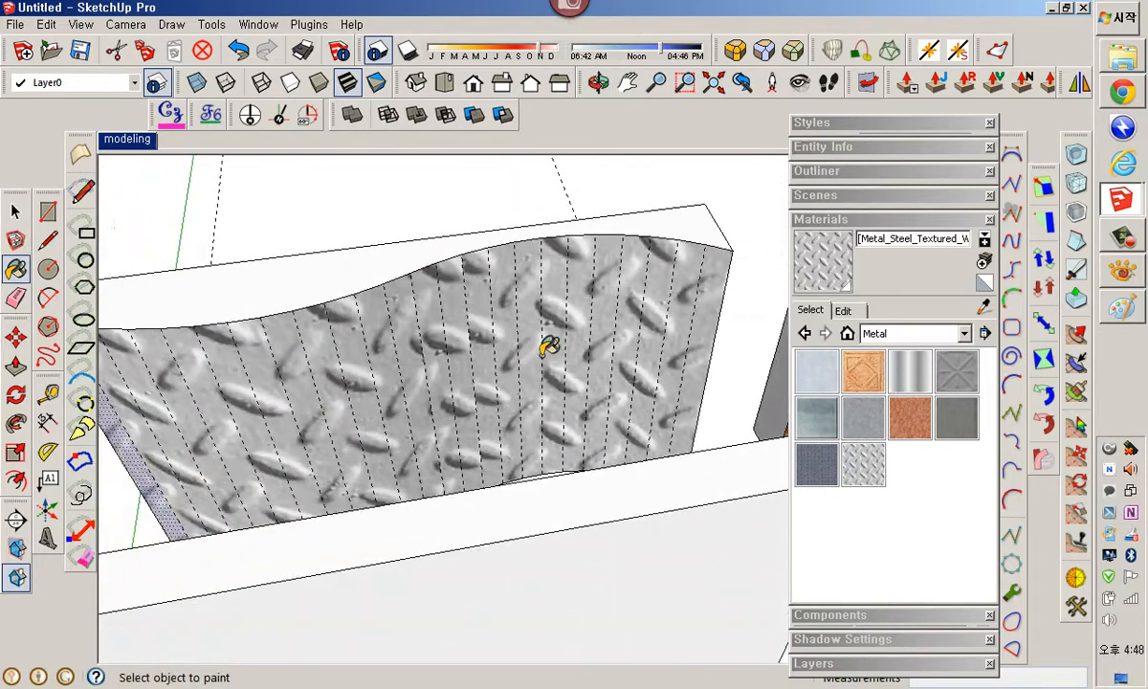
Examine the steel pattern's continuity along the whole curved wall.
{"action": "key", "text": "alt"}
{"action": "middle_click_drag", "start_coordinate": [617, 377], "coordinate": [570, 399]}
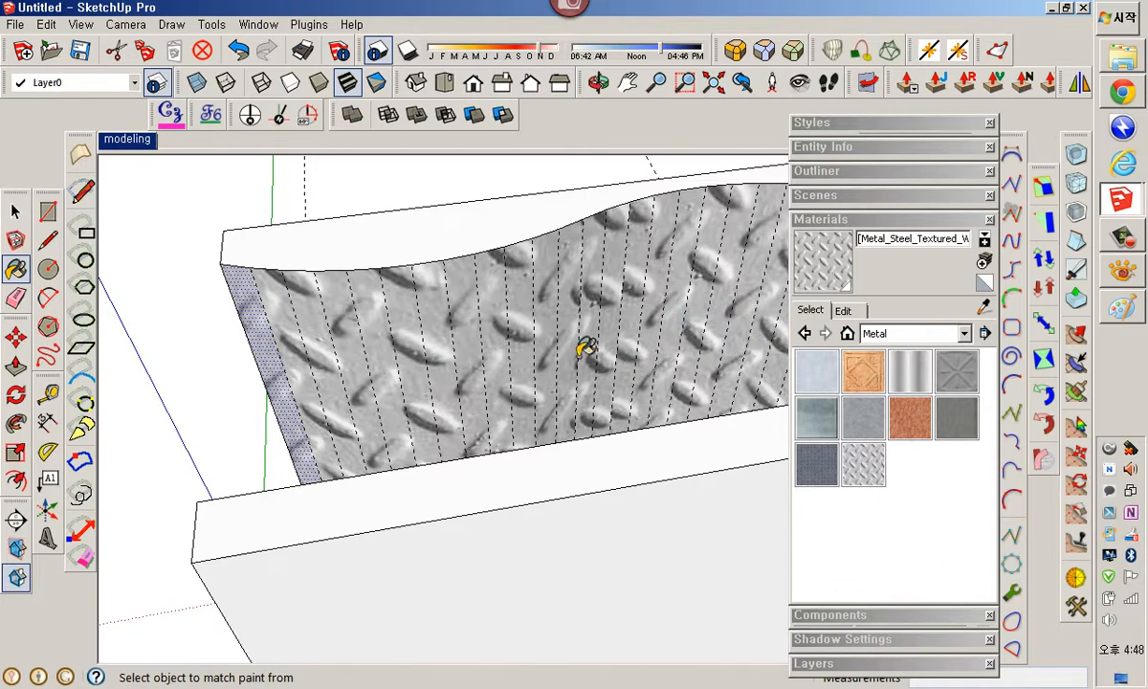
{"action": "key", "text": "space"}
{"action": "scroll", "coordinate": [555, 330], "scroll_direction": "down", "scroll_amount": 5}
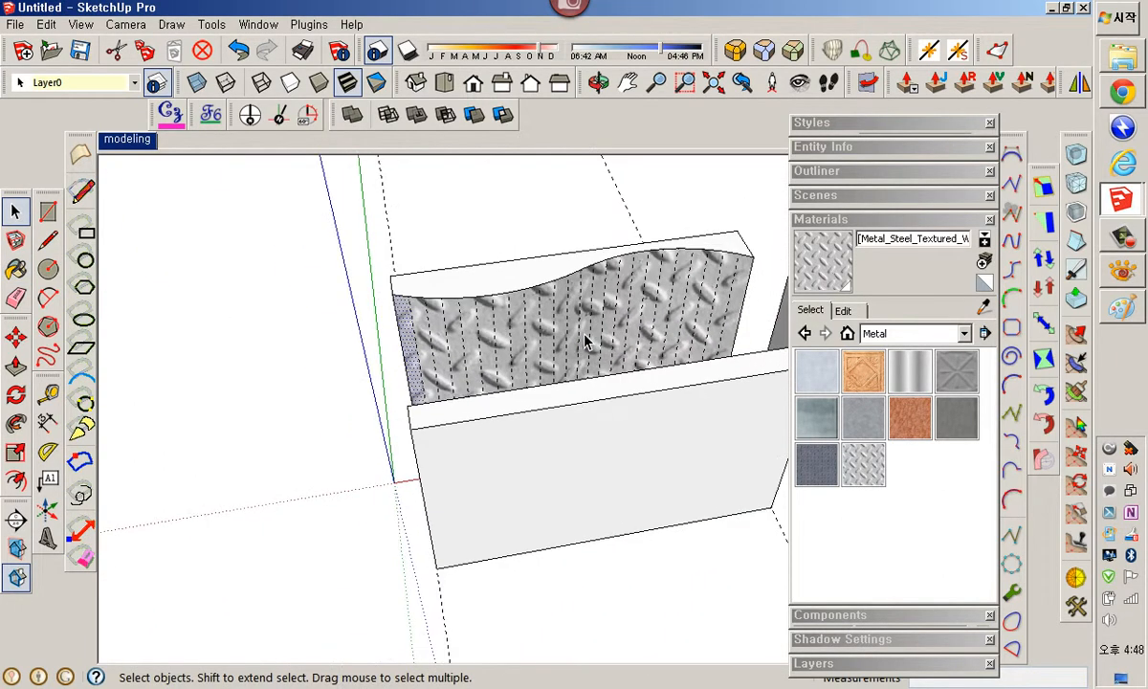
{"action": "scroll", "coordinate": [413, 336], "scroll_direction": "down", "scroll_amount": 3}
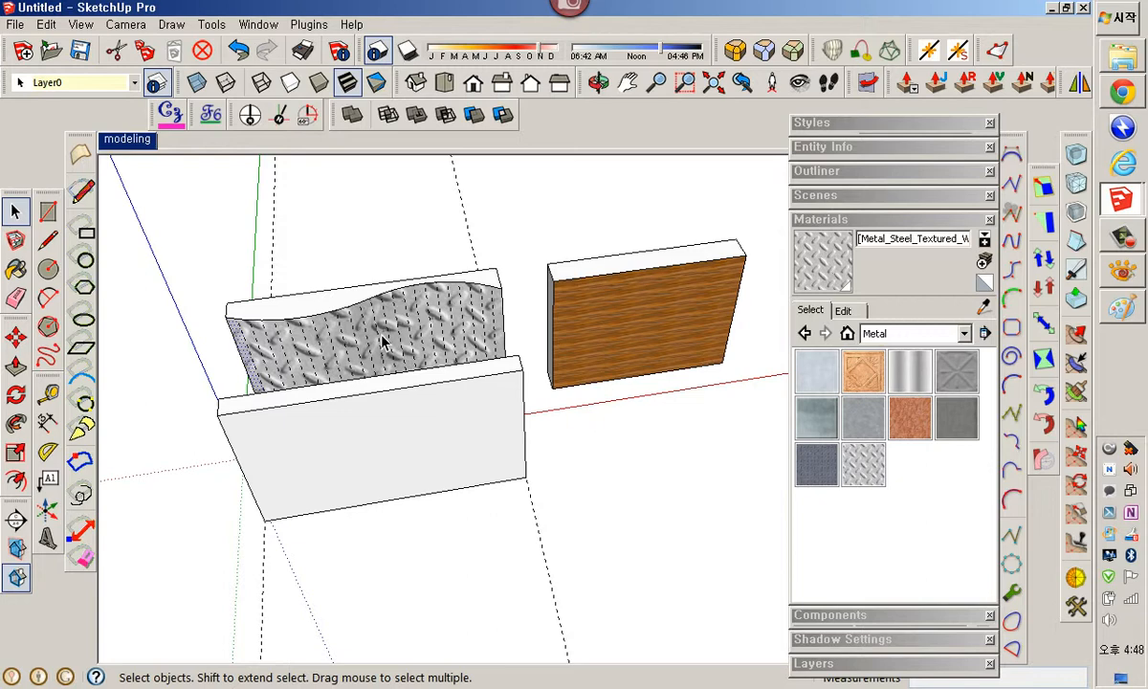
{"action": "scroll", "coordinate": [404, 350], "scroll_direction": "down", "scroll_amount": 2}
{"action": "middle_click_drag", "start_coordinate": [482, 354], "coordinate": [461, 391]}
{"action": "key", "text": "c"}
{"action": "left_click", "coordinate": [531, 326]}
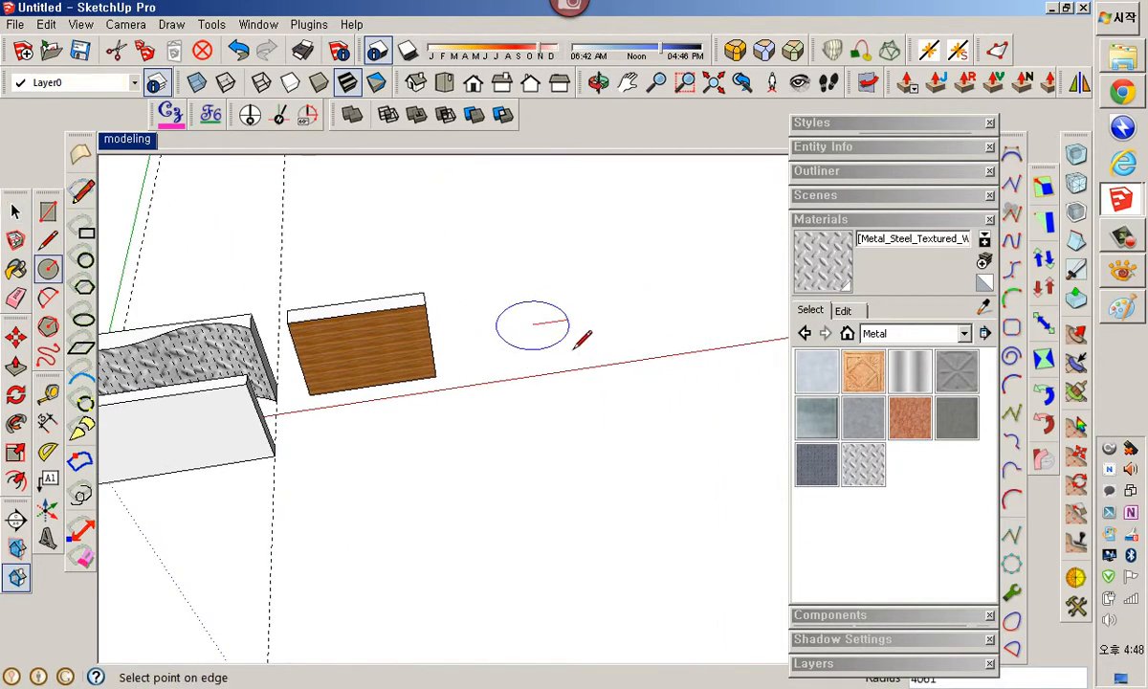
{"action": "left_click", "coordinate": [583, 327]}
{"action": "scroll", "coordinate": [545, 352], "scroll_direction": "up", "scroll_amount": 2}
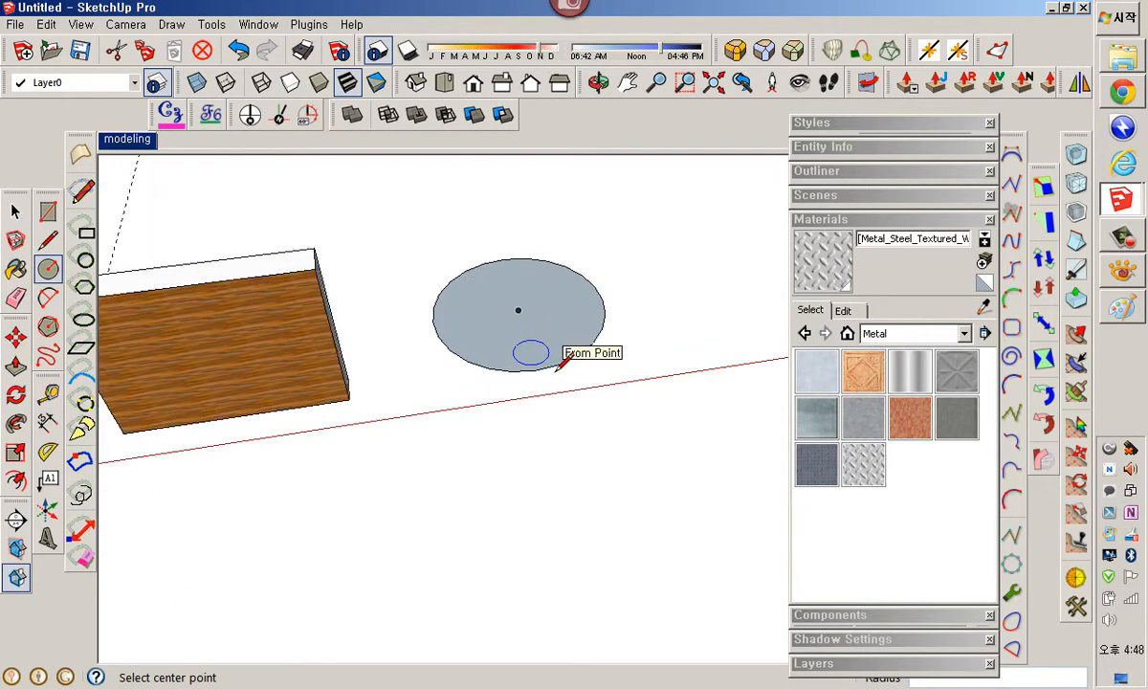
{"action": "middle_click_drag", "start_coordinate": [546, 354], "coordinate": [529, 330]}
{"action": "middle_click_drag", "start_coordinate": [608, 358], "coordinate": [605, 430]}
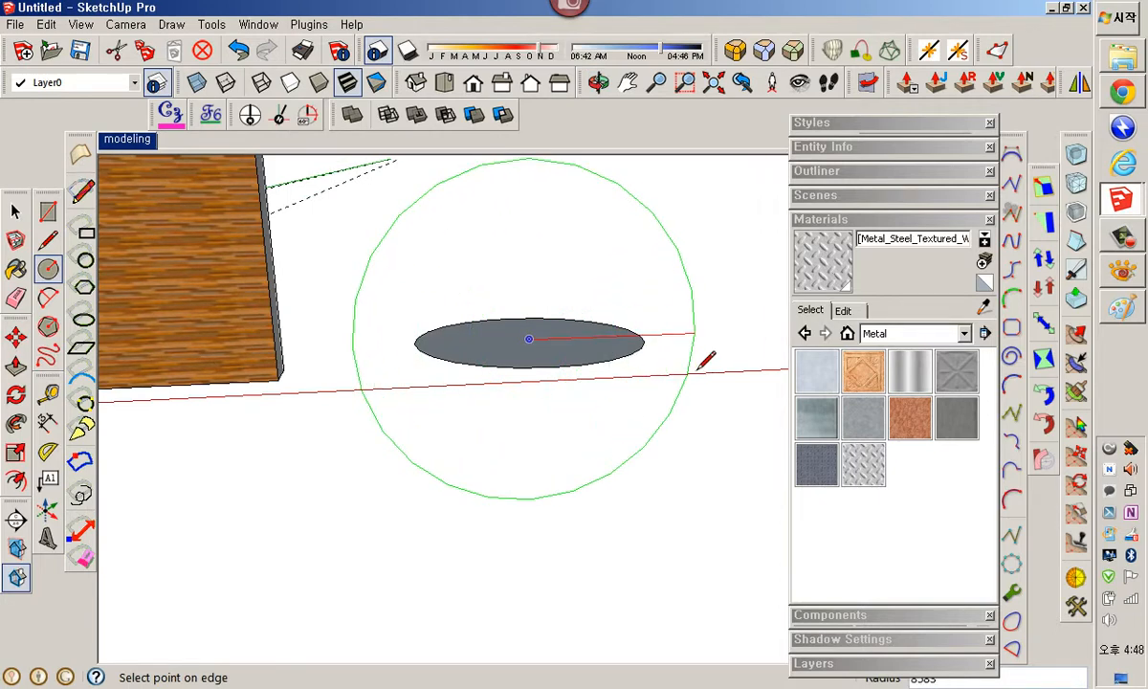
{"action": "left_click", "coordinate": [610, 361]}
{"action": "middle_click_drag", "start_coordinate": [609, 361], "coordinate": [593, 428]}
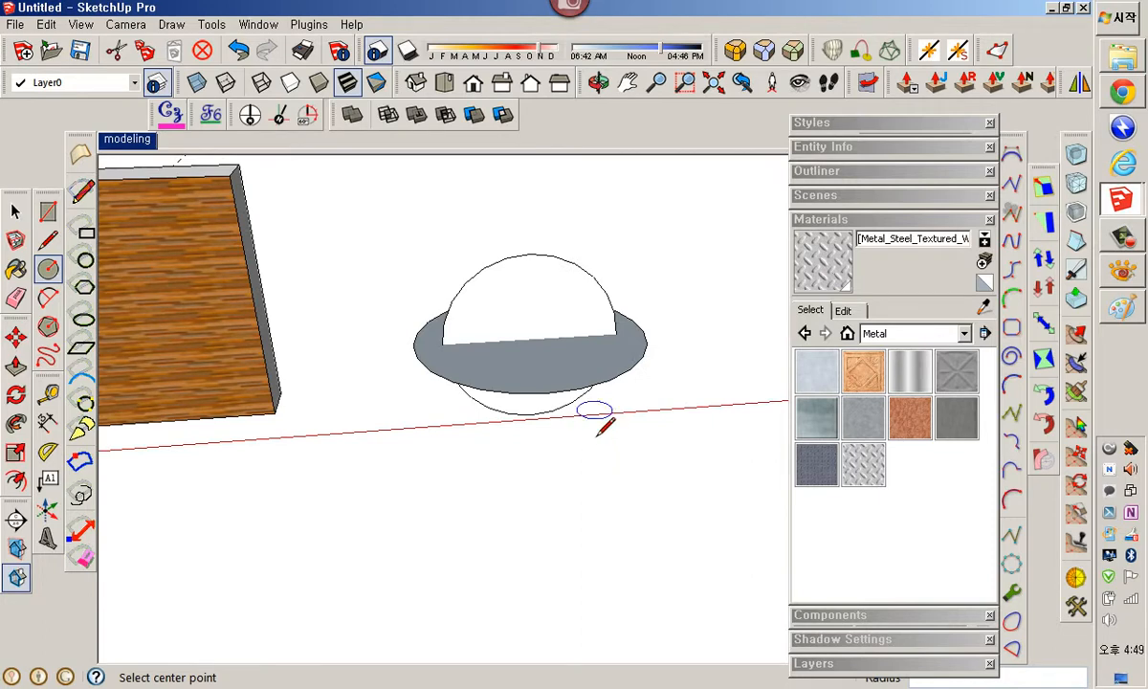
{"action": "key", "text": "ctrl+z"}
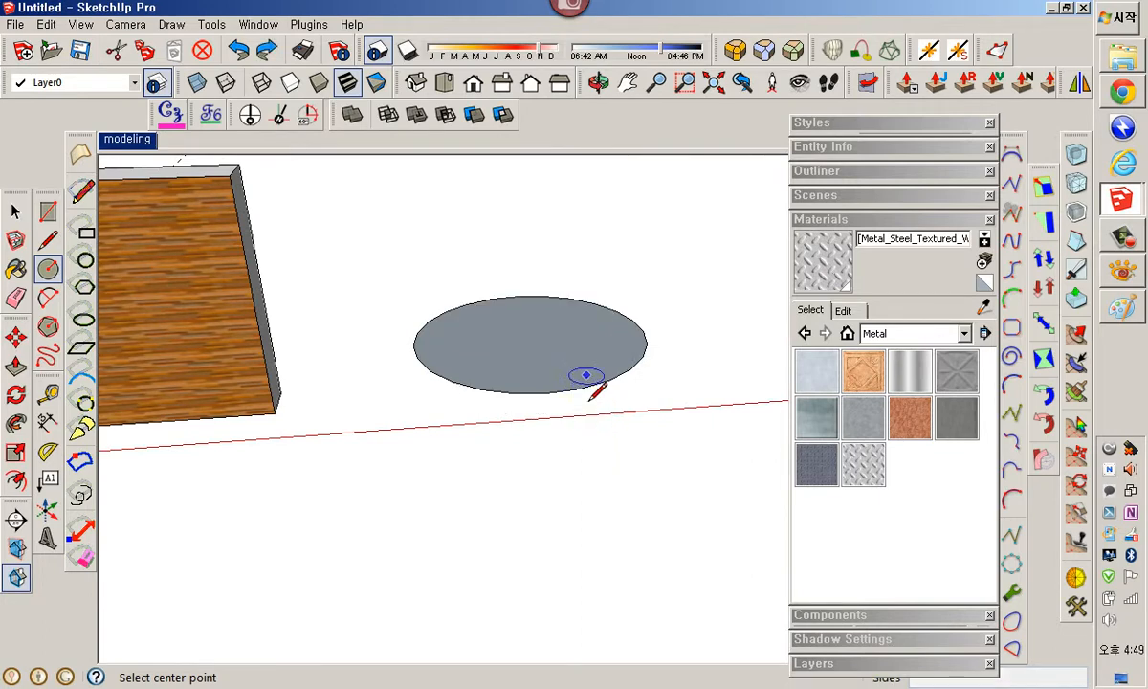
{"action": "key", "text": "space"}
{"action": "double_click", "coordinate": [547, 357]}
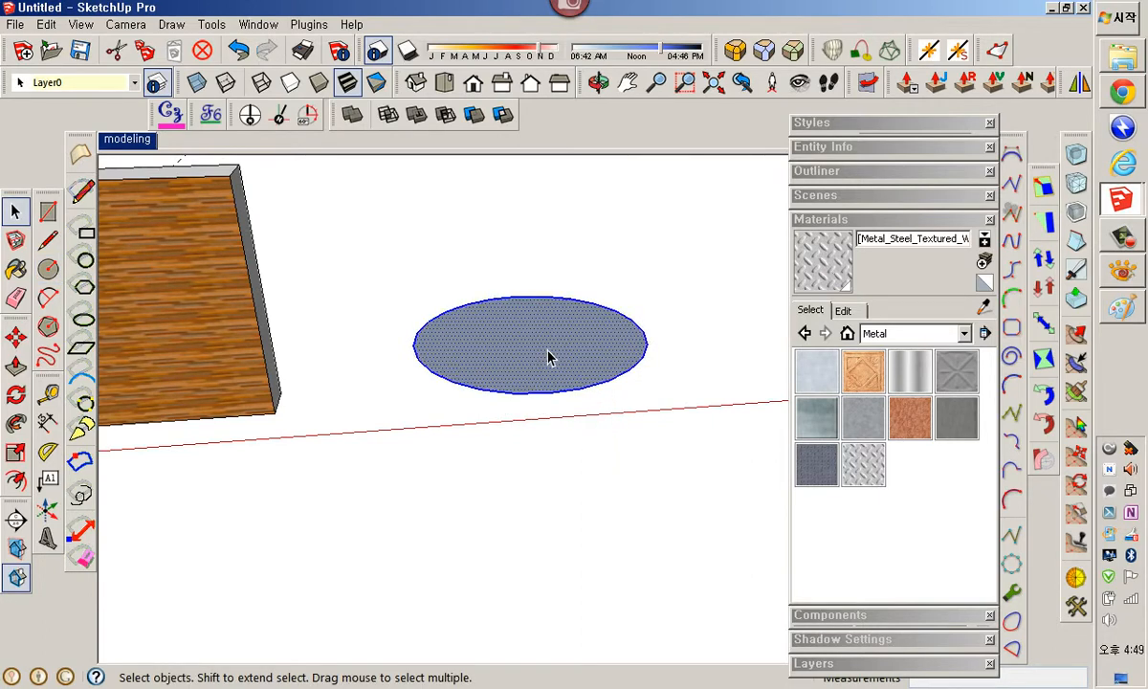
{"action": "key", "text": "Delete"}
Draw a horizontal circle beside the wood wall and a vertical circle with a radius of about 2950 on the same centre.
{"action": "key", "text": "c"}
{"action": "left_click", "coordinate": [547, 355]}
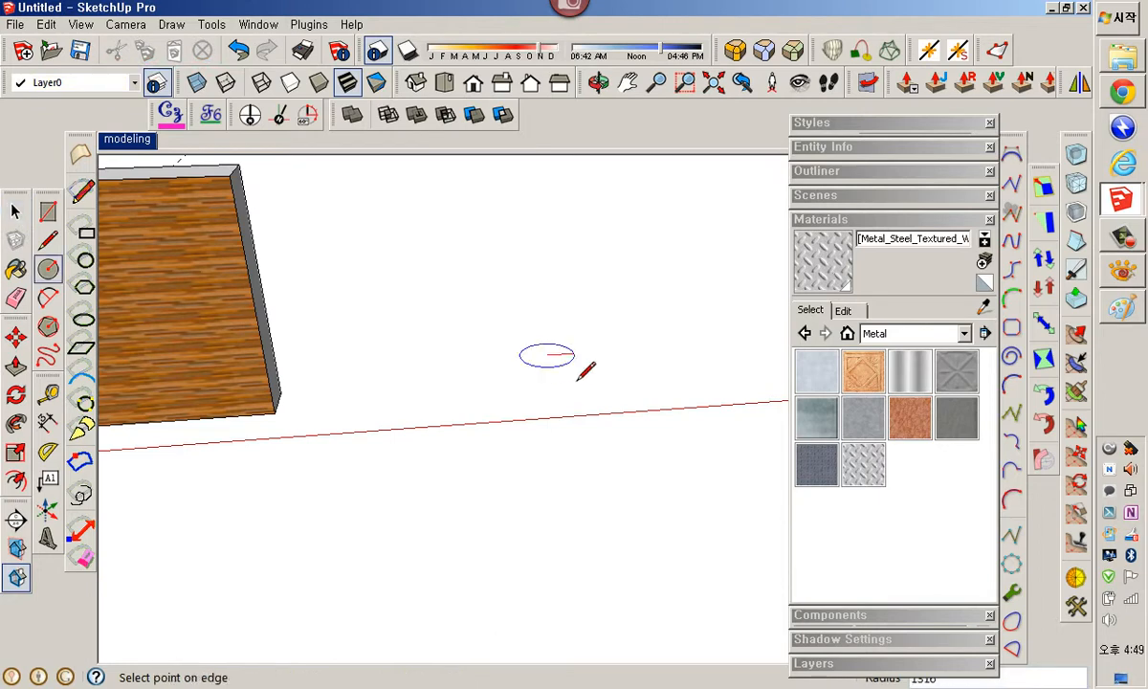
{"action": "left_click", "coordinate": [616, 366]}
{"action": "middle_click_drag", "start_coordinate": [547, 371], "coordinate": [560, 313]}
{"action": "middle_click_drag", "start_coordinate": [546, 395], "coordinate": [543, 366]}
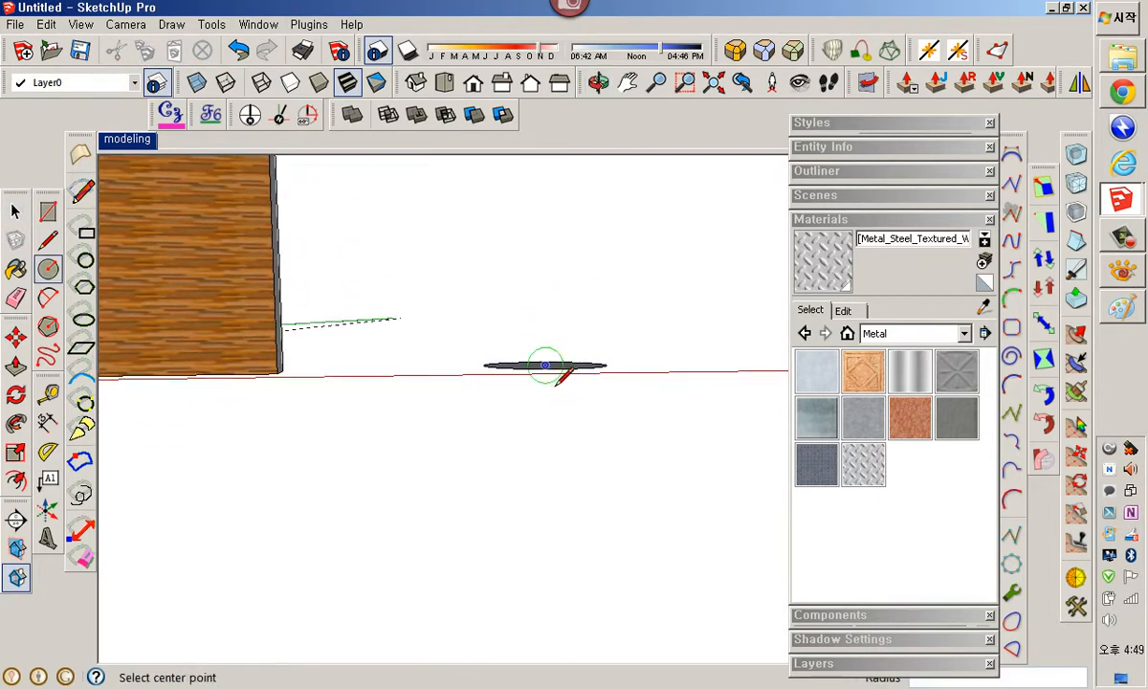
{"action": "left_click", "coordinate": [546, 364]}
{"action": "left_click", "coordinate": [612, 387]}
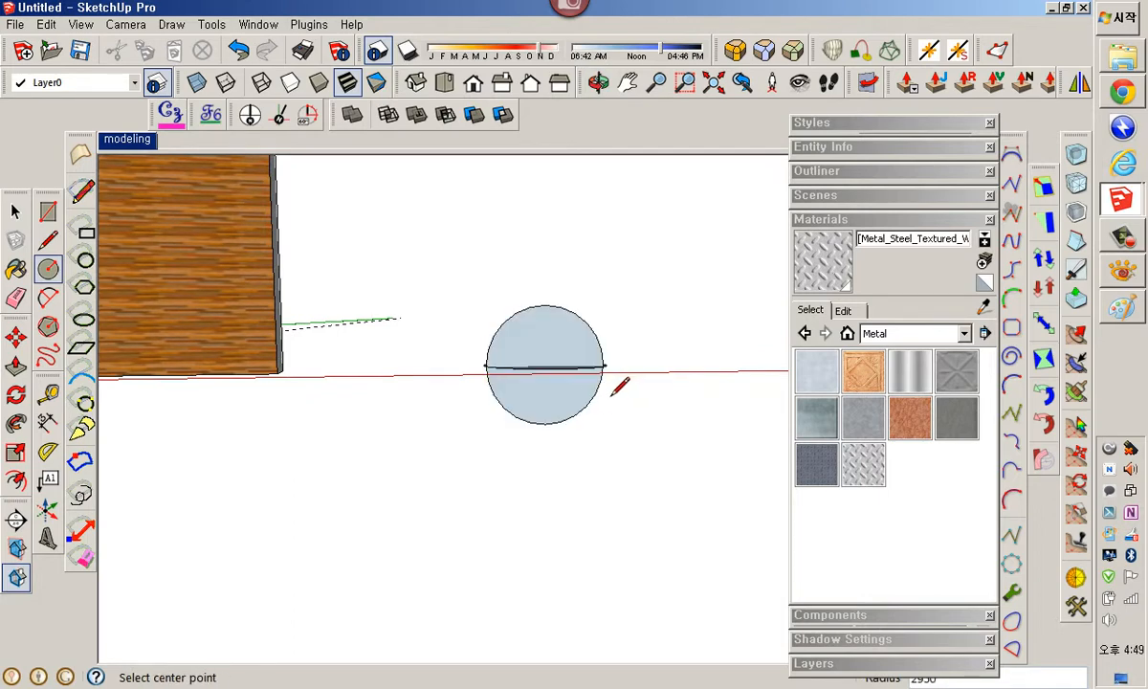
Sweep the vertical circle around the horizontal circle with Follow Me to form a sphere.
{"action": "middle_click_drag", "start_coordinate": [612, 387], "coordinate": [579, 453]}
{"action": "key", "text": "space"}
{"action": "left_click", "coordinate": [578, 400]}
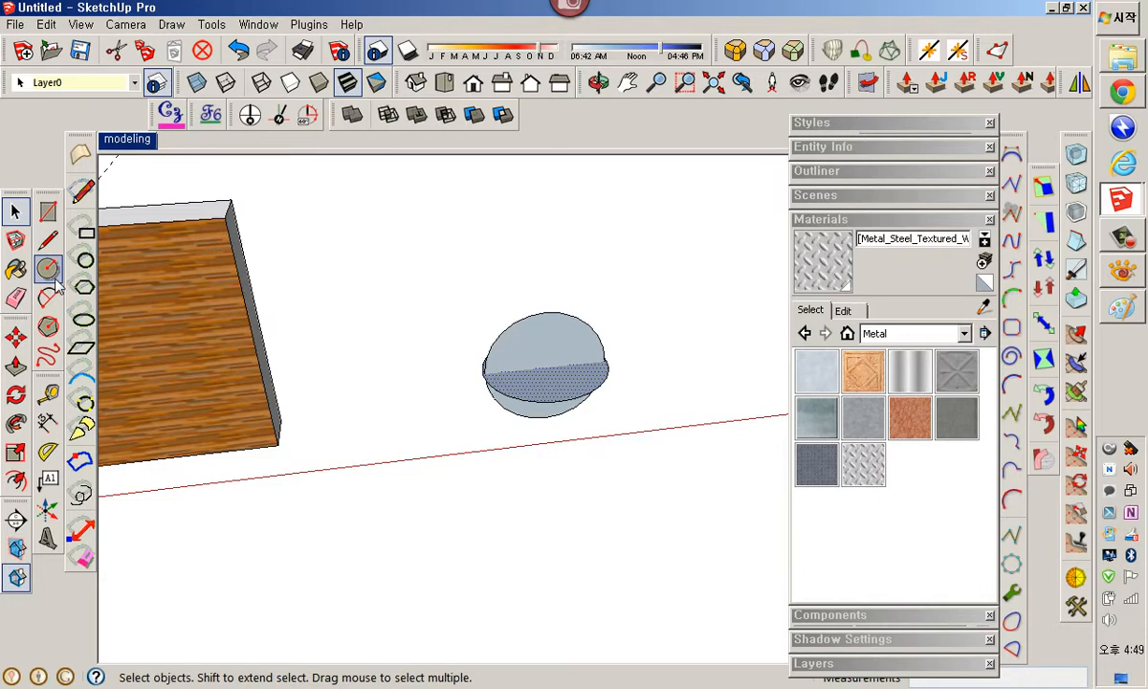
{"action": "left_click", "coordinate": [16, 423]}
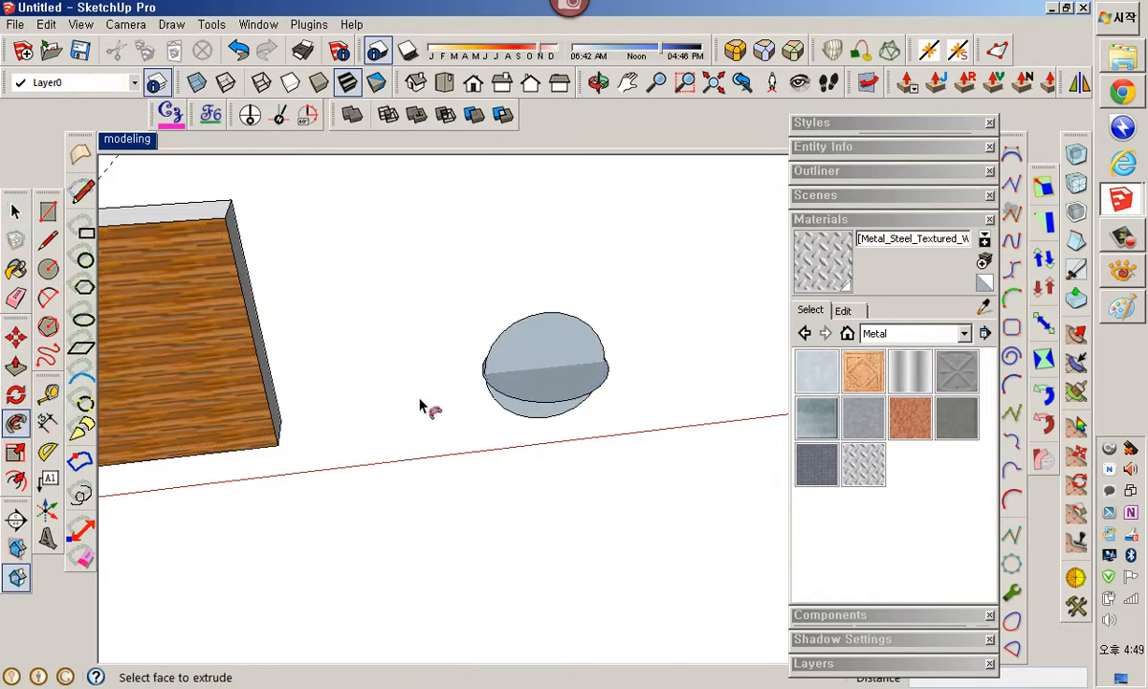
{"action": "key", "text": "space"}
Delete the leftover ring around the sphere's equator and turn off the display of hidden geometry.
{"action": "scroll", "coordinate": [477, 400], "scroll_direction": "up", "scroll_amount": 5}
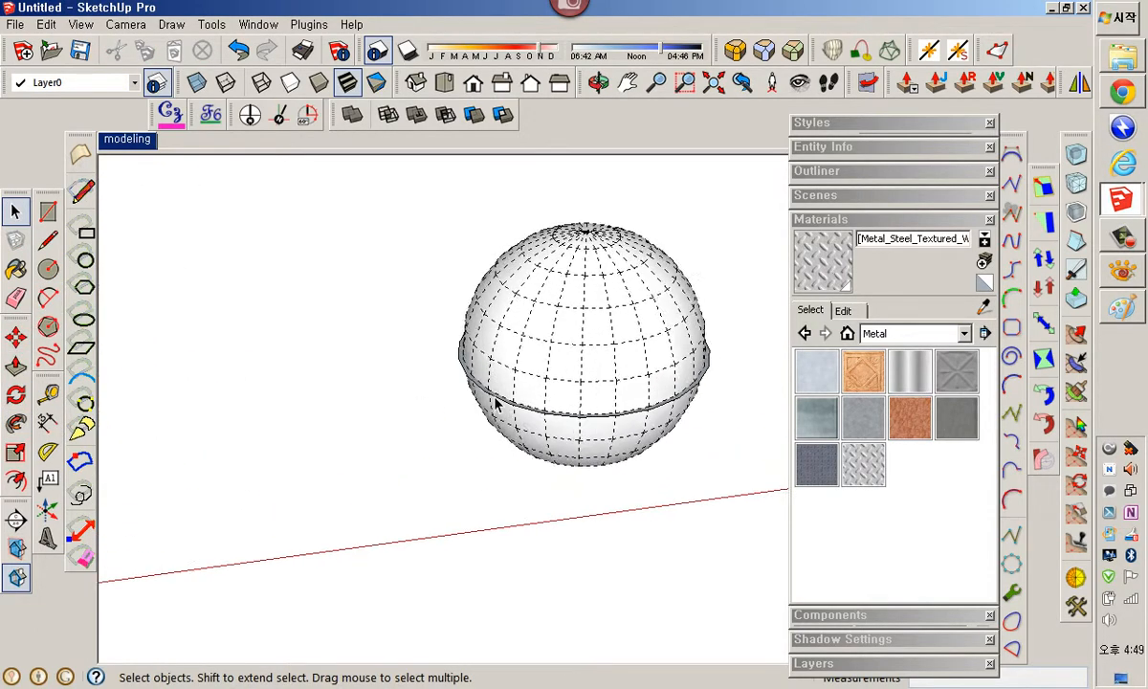
{"action": "scroll", "coordinate": [477, 400], "scroll_direction": "up", "scroll_amount": 2}
{"action": "left_click", "coordinate": [478, 399]}
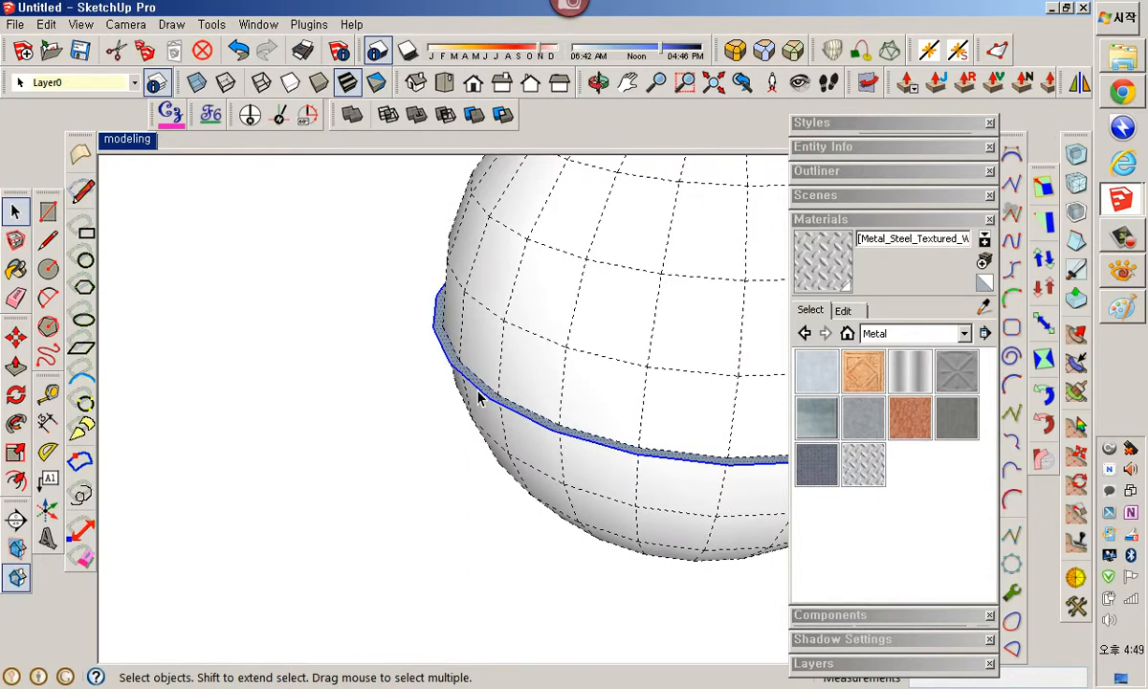
{"action": "key", "text": "Delete"}
{"action": "scroll", "coordinate": [554, 393], "scroll_direction": "down", "scroll_amount": 5}
{"action": "middle_click_drag", "start_coordinate": [647, 390], "coordinate": [503, 403], "text": "shift"}
{"action": "left_click", "coordinate": [82, 24]}
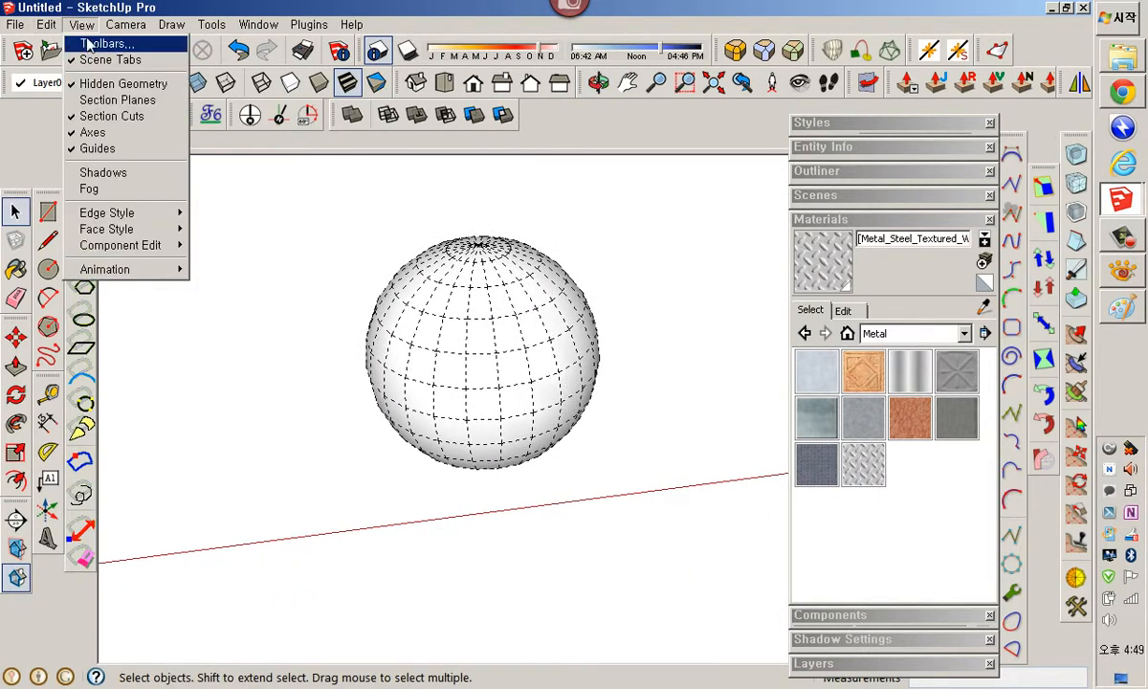
{"action": "left_click", "coordinate": [95, 84]}
Paint the sphere with the textured white steel material and set its texture size to 10000 by 10000.
{"action": "middle_click_drag", "start_coordinate": [531, 398], "coordinate": [648, 376], "text": "shift"}
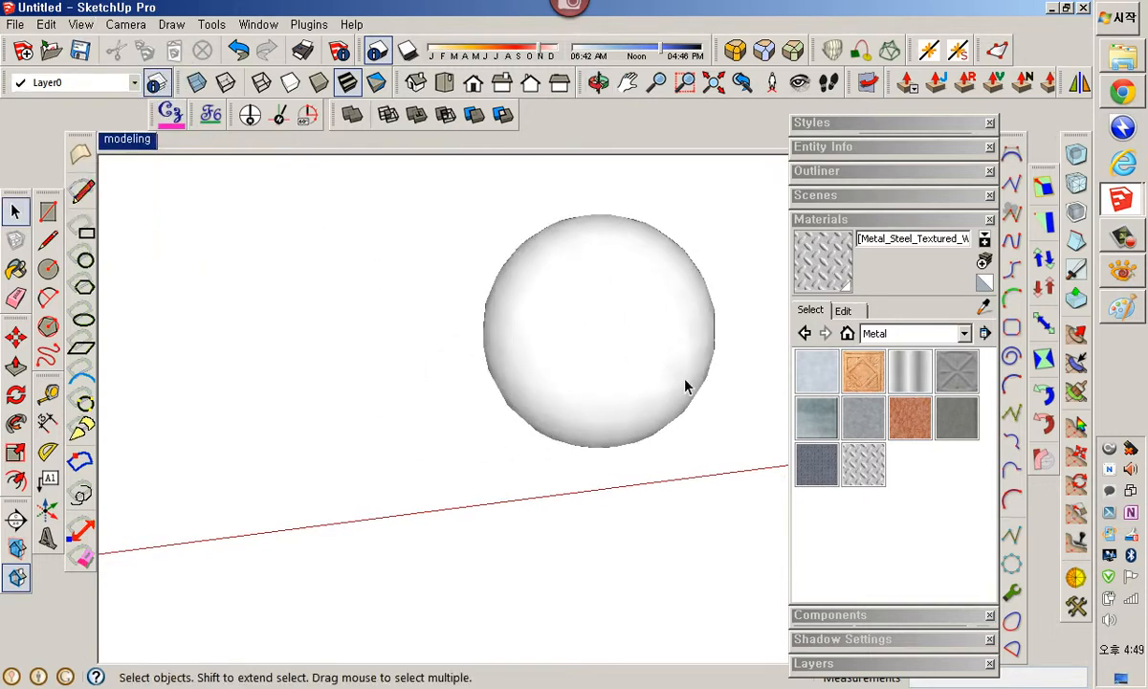
{"action": "left_click", "coordinate": [849, 469]}
{"action": "left_click", "coordinate": [636, 371]}
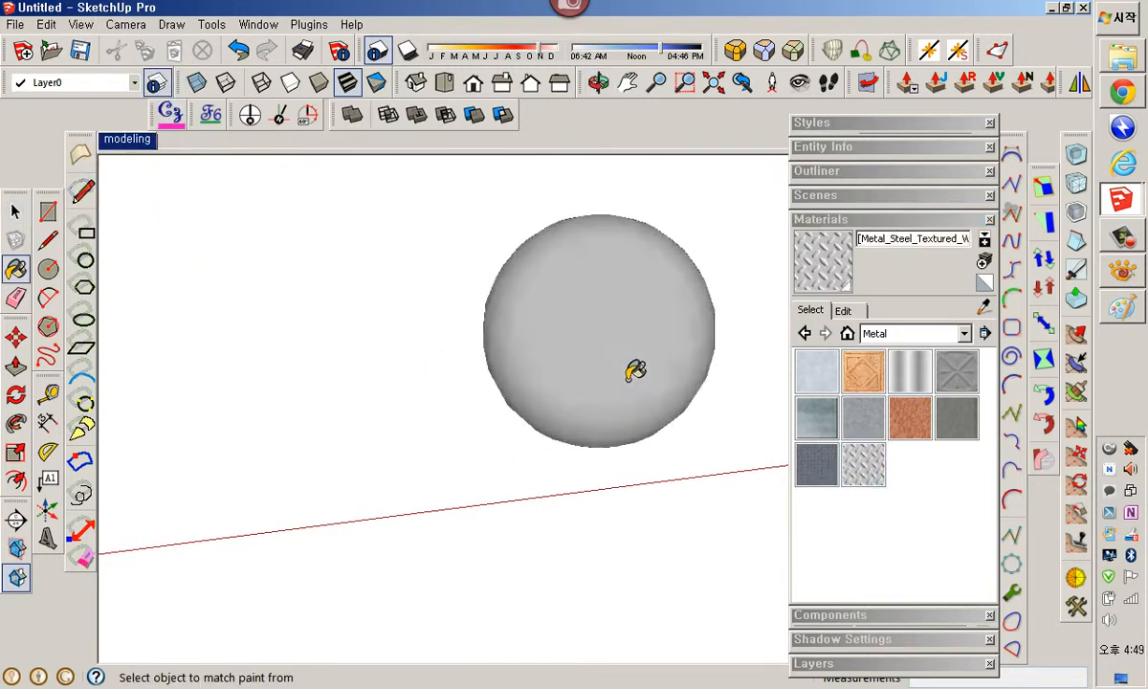
{"action": "left_click", "coordinate": [845, 313]}
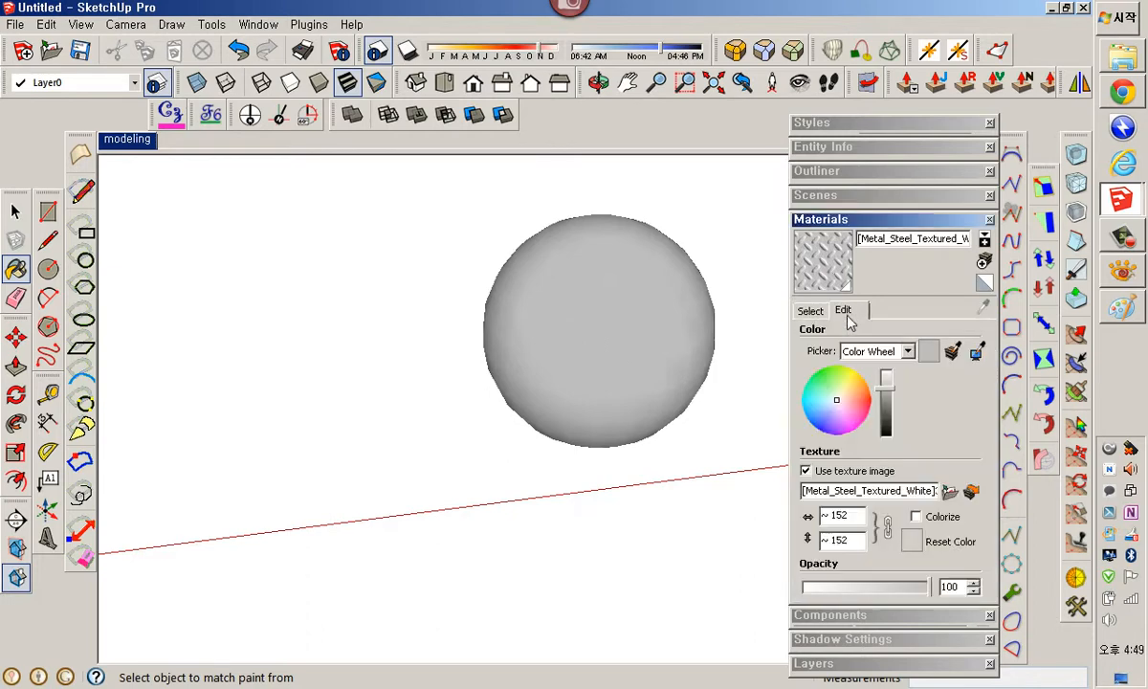
{"action": "triple_click", "coordinate": [842, 516]}
{"action": "type", "text": "10000"}
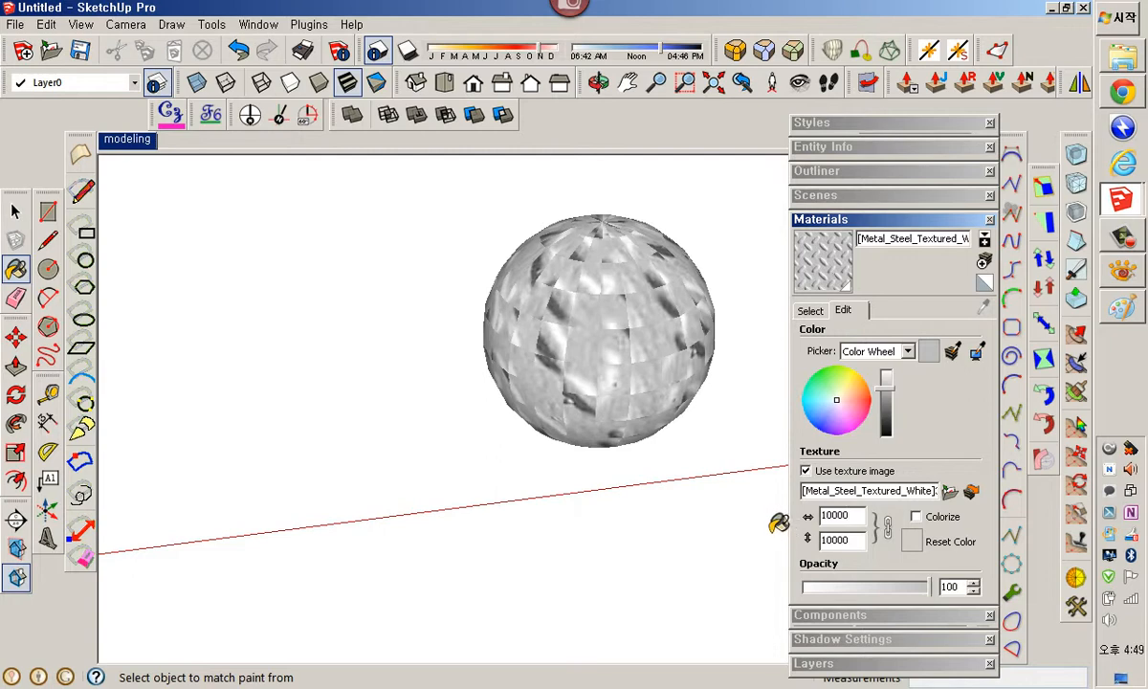
{"action": "left_click", "coordinate": [744, 494]}
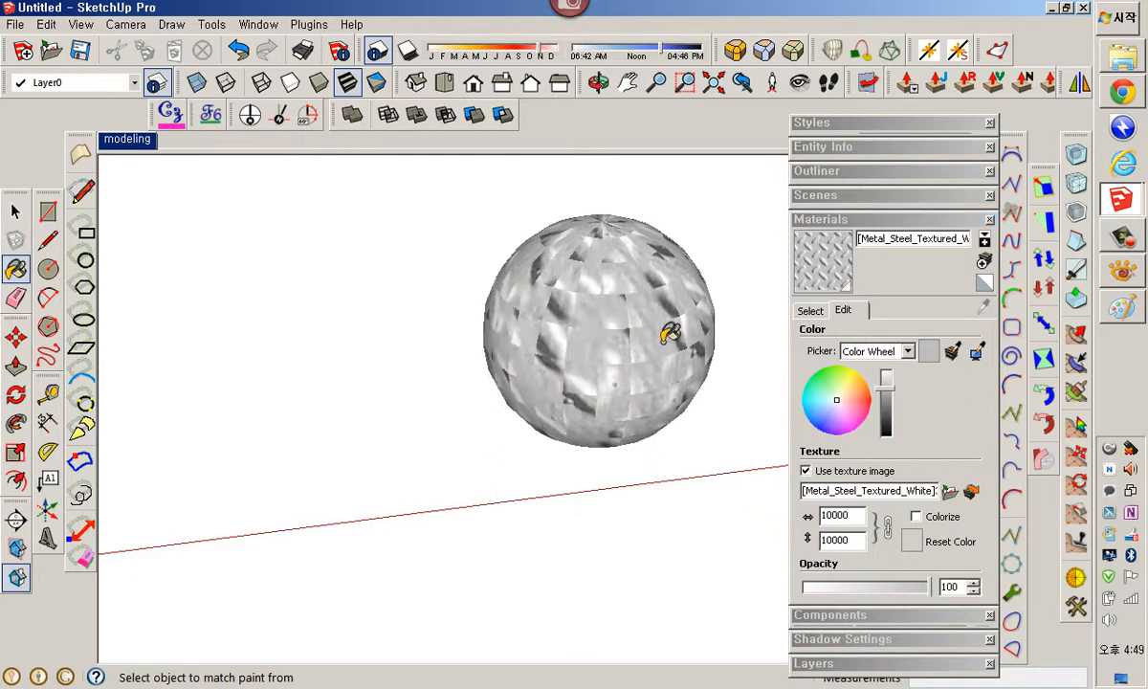
Examine how the steel texture breaks across the sphere's facets from the side and from above.
{"action": "key", "text": "space"}
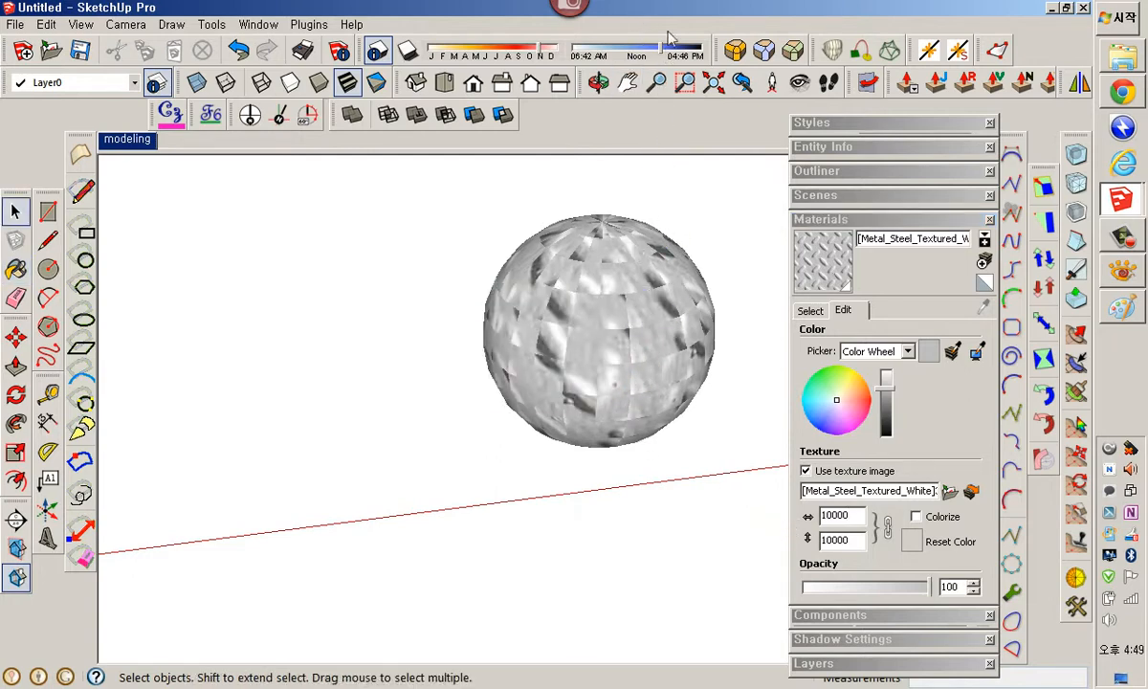
{"action": "scroll", "coordinate": [661, 371], "scroll_direction": "up", "scroll_amount": 5}
{"action": "middle_click_drag", "start_coordinate": [658, 411], "coordinate": [612, 436]}
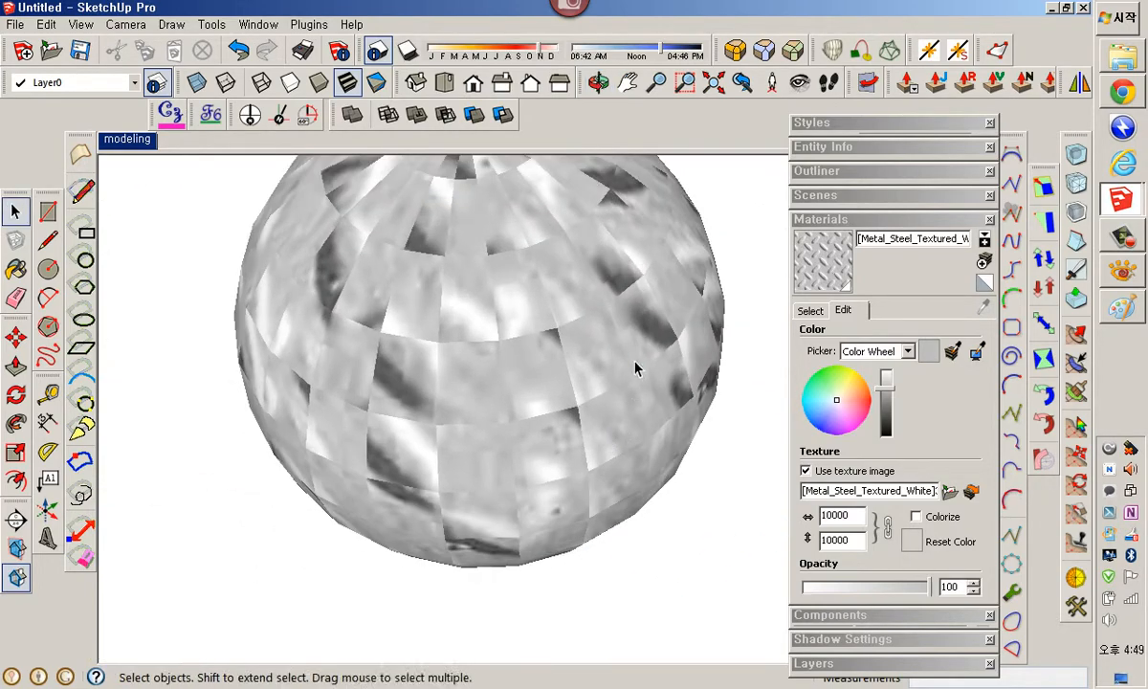
{"action": "middle_click_drag", "start_coordinate": [636, 368], "coordinate": [641, 487]}
{"action": "scroll", "coordinate": [620, 399], "scroll_direction": "down", "scroll_amount": 3}
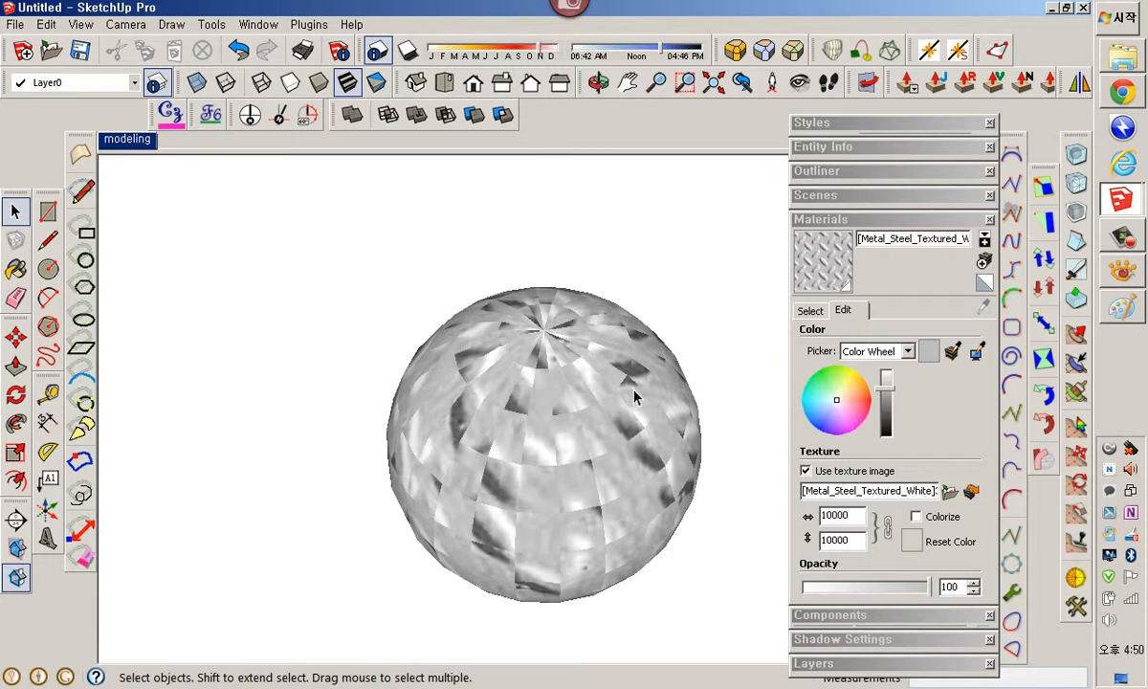
Switch to the 7강 folder and look through it for the UVtools_pro and SuperDrape plugin files.
{"action": "left_click", "coordinate": [1122, 57]}
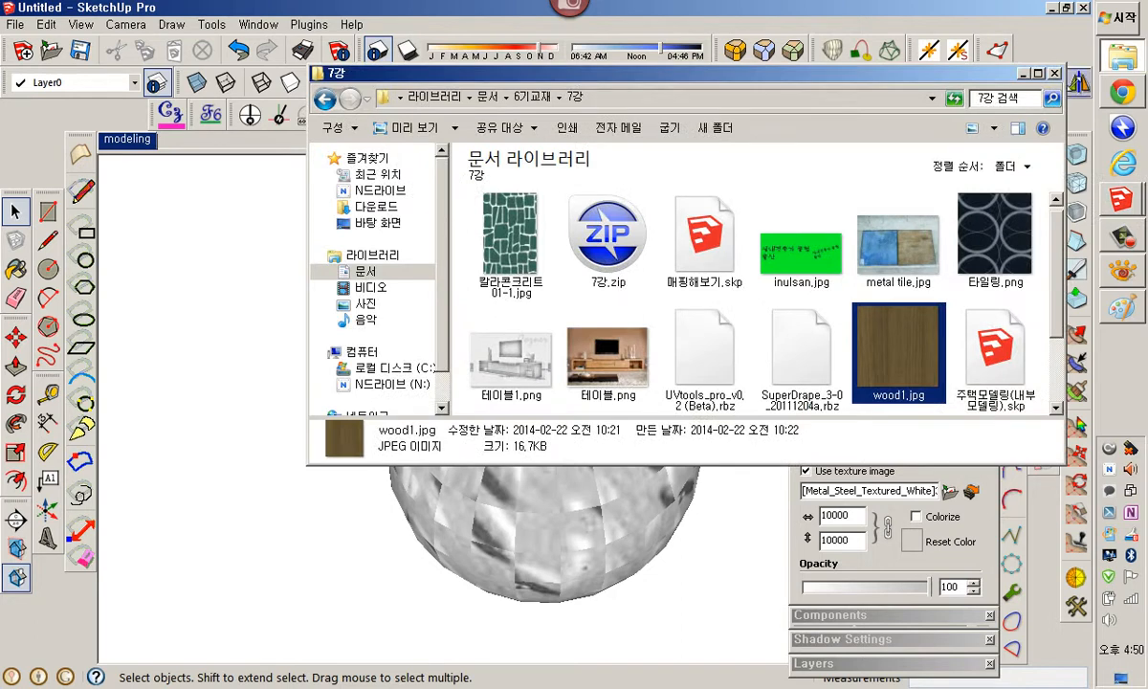
{"action": "scroll", "coordinate": [995, 260], "scroll_direction": "down", "scroll_amount": 2}
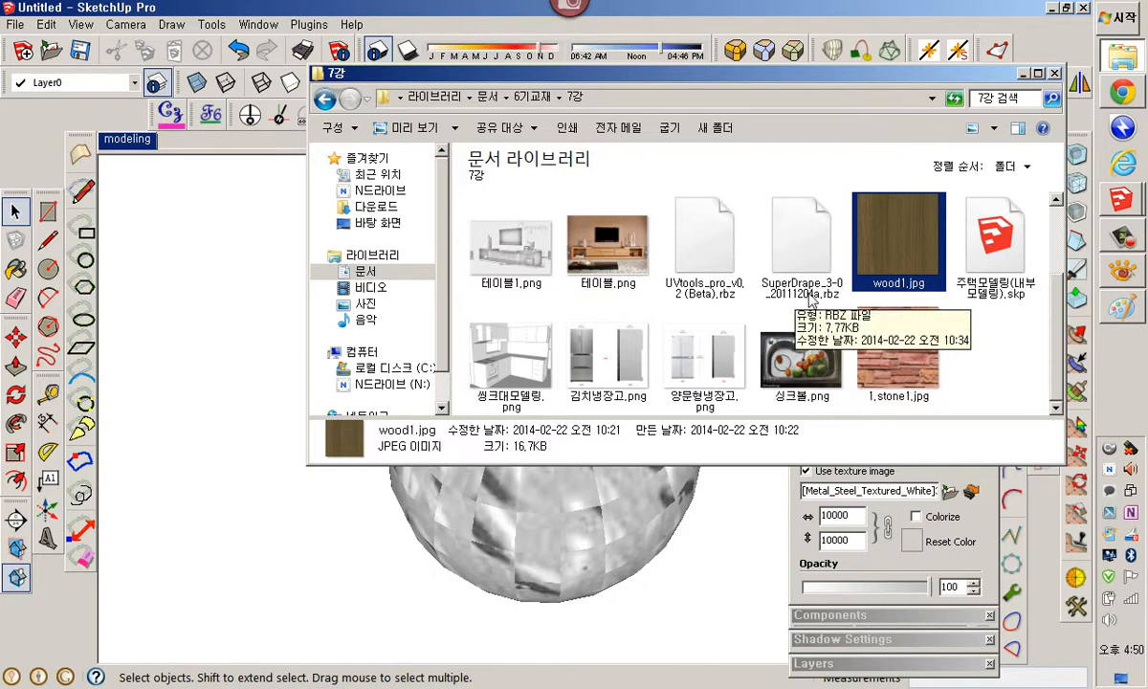
{"action": "left_click", "coordinate": [270, 284]}
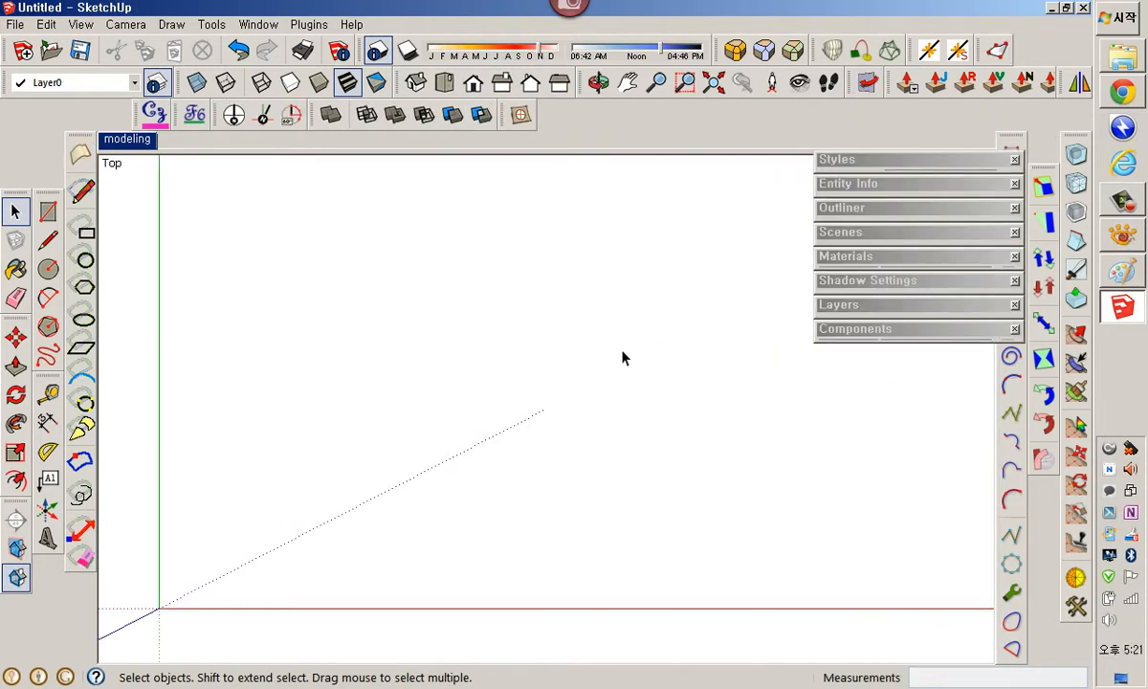
Draw a horizontal circle and a vertical circle of about 338 radius sharing its centre.
{"action": "key", "text": "c"}
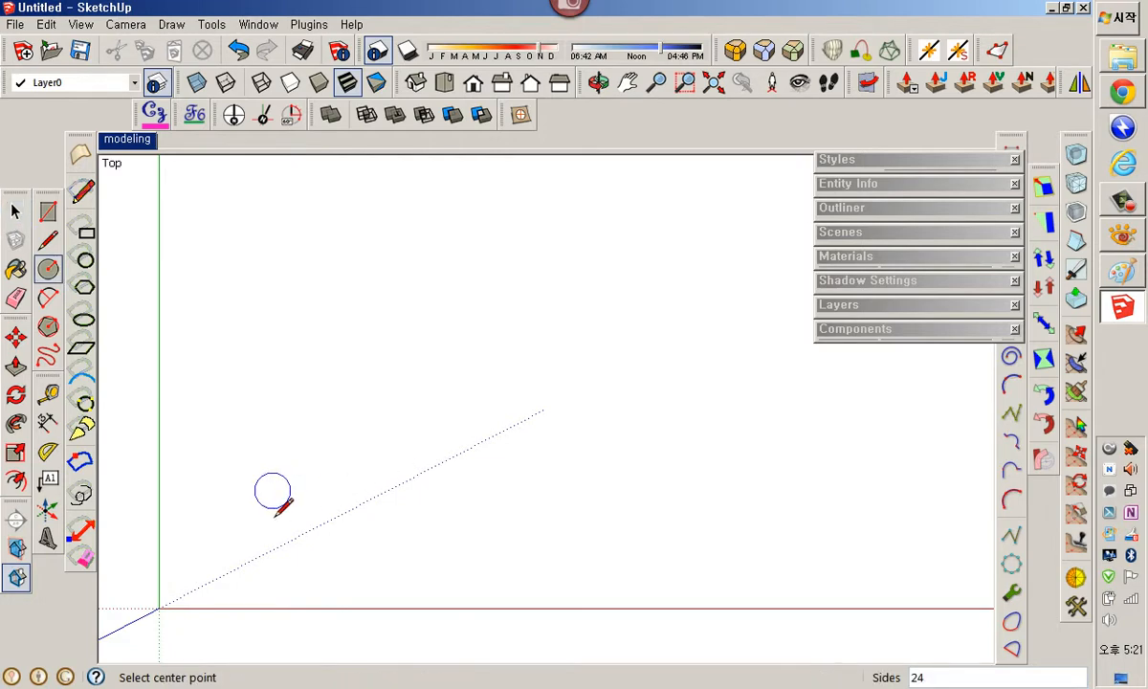
{"action": "left_click", "coordinate": [273, 490]}
{"action": "left_click", "coordinate": [382, 493]}
{"action": "middle_click_drag", "start_coordinate": [367, 487], "coordinate": [467, 451]}
{"action": "middle_click_drag", "start_coordinate": [459, 521], "coordinate": [460, 438]}
{"action": "left_click", "coordinate": [442, 392]}
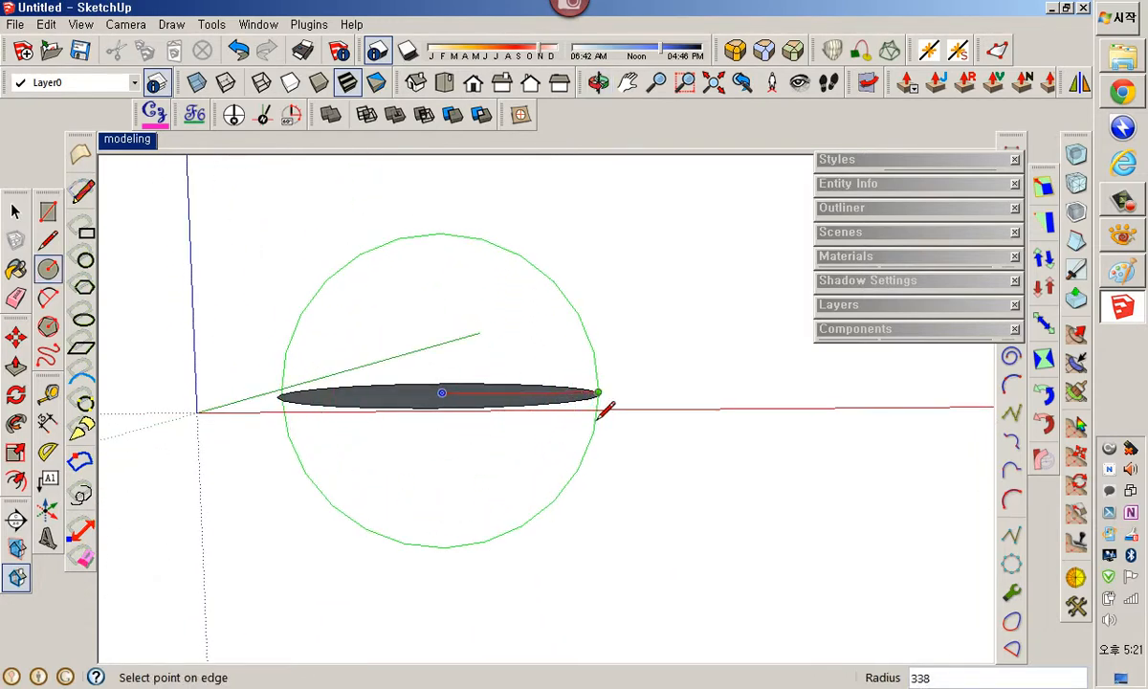
{"action": "left_click", "coordinate": [601, 402]}
{"action": "middle_click_drag", "start_coordinate": [594, 397], "coordinate": [477, 486]}
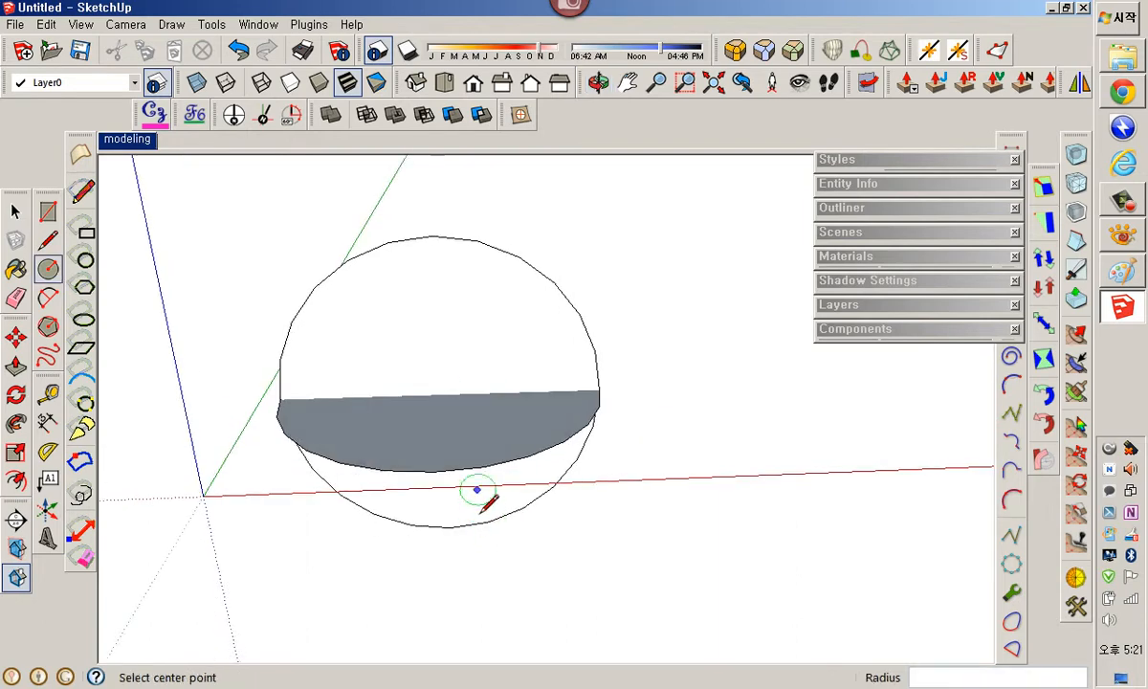
Sweep the vertical circle around the horizontal circle with Follow Me to form a sphere.
{"action": "key", "text": "space"}
{"action": "left_click", "coordinate": [461, 453]}
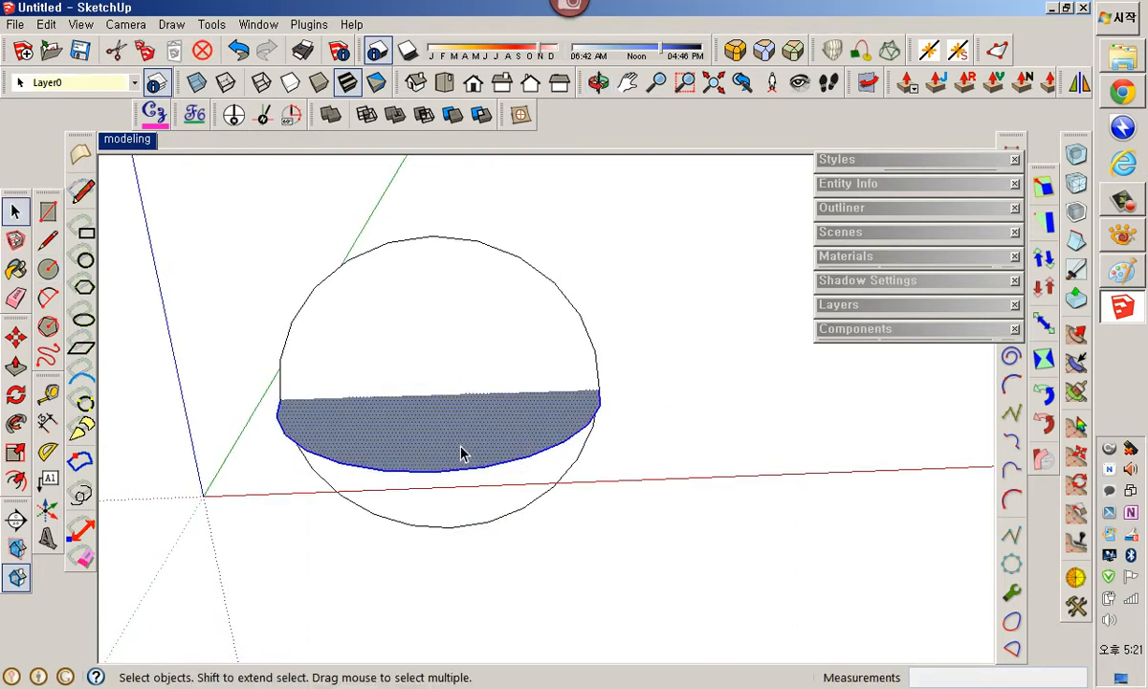
{"action": "left_click", "coordinate": [16, 422]}
{"action": "left_click", "coordinate": [304, 381]}
{"action": "key", "text": "space"}
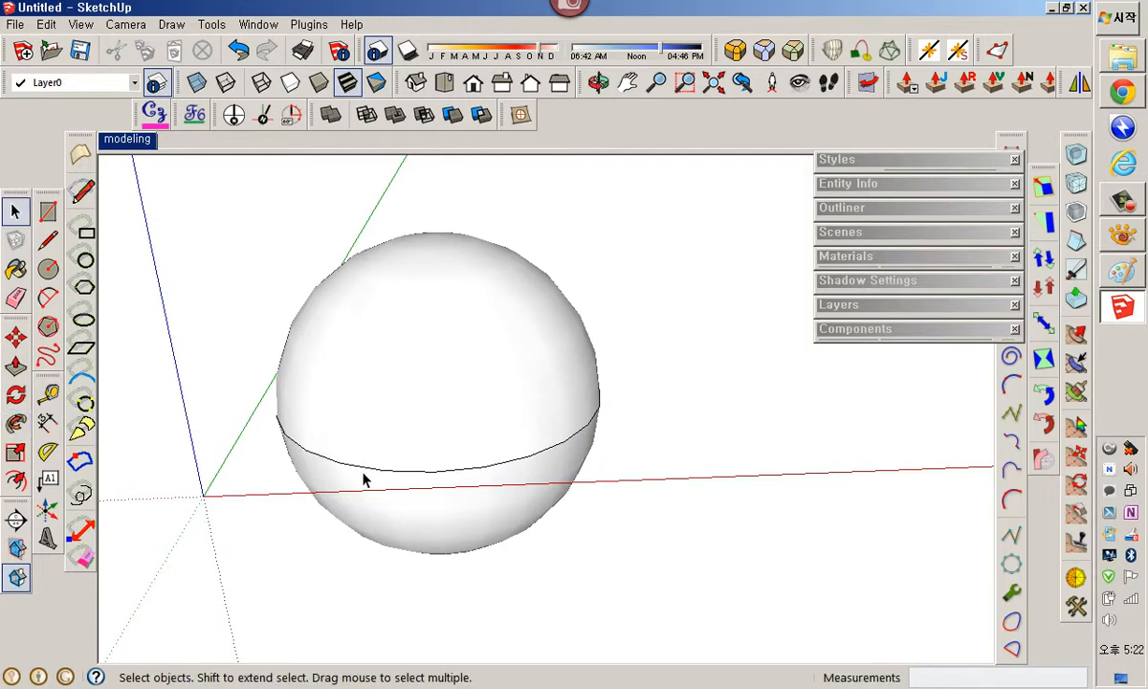
Try deleting the ring around the sphere's equator and undo the deletion.
{"action": "left_click", "coordinate": [363, 475]}
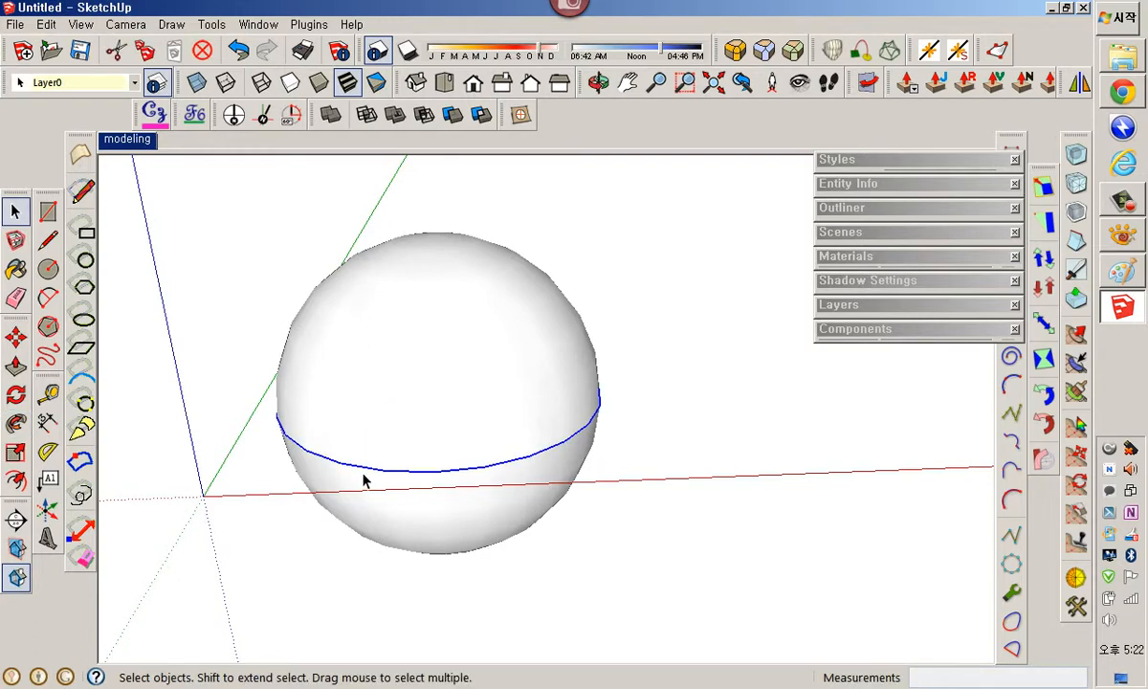
{"action": "key", "text": "Delete"}
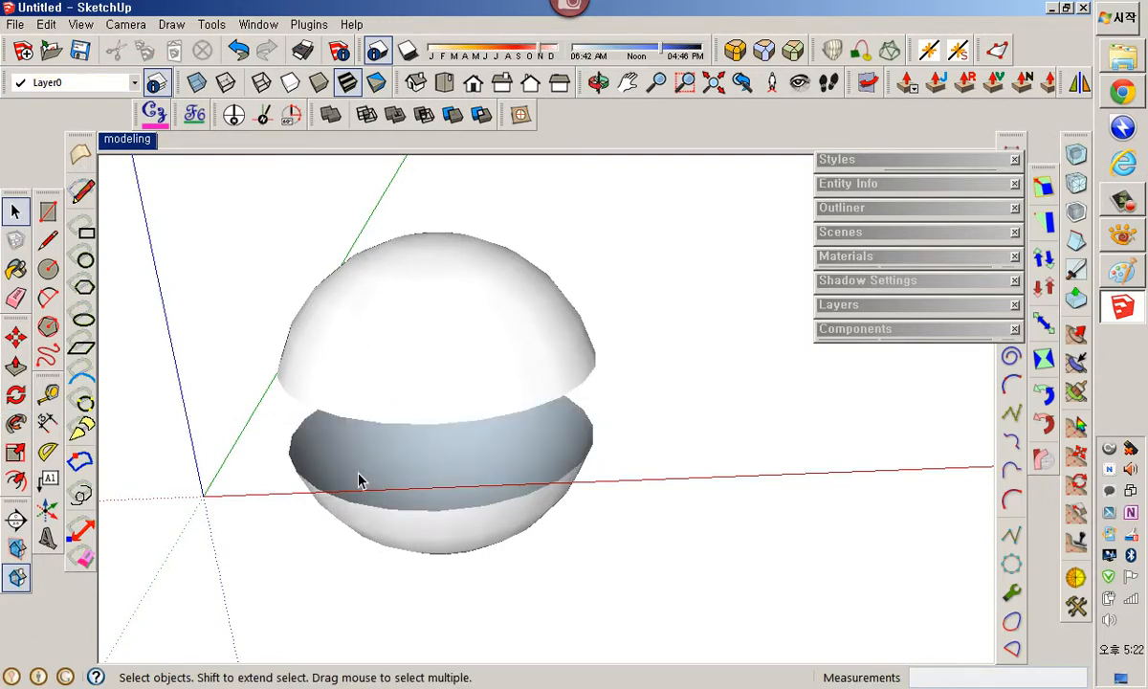
{"action": "key", "text": "ctrl+z"}
Delete the sphere's surface, keeping the two construction circles.
{"action": "scroll", "coordinate": [400, 475], "scroll_direction": "up", "scroll_amount": 3}
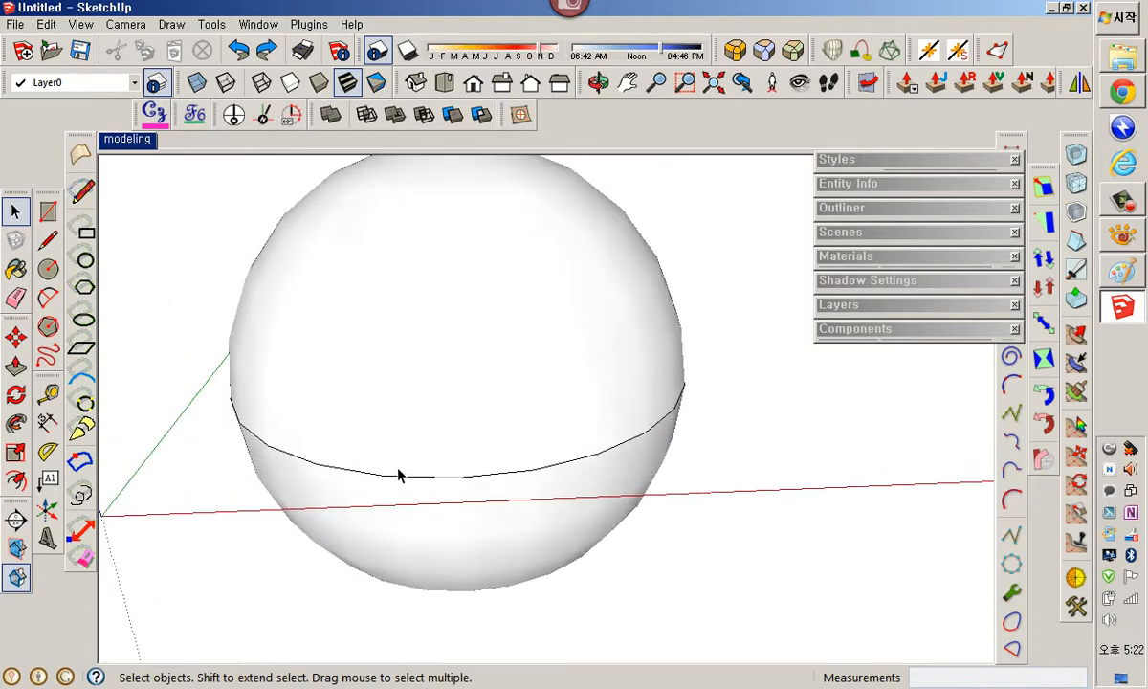
{"action": "middle_click_drag", "start_coordinate": [407, 482], "coordinate": [485, 468]}
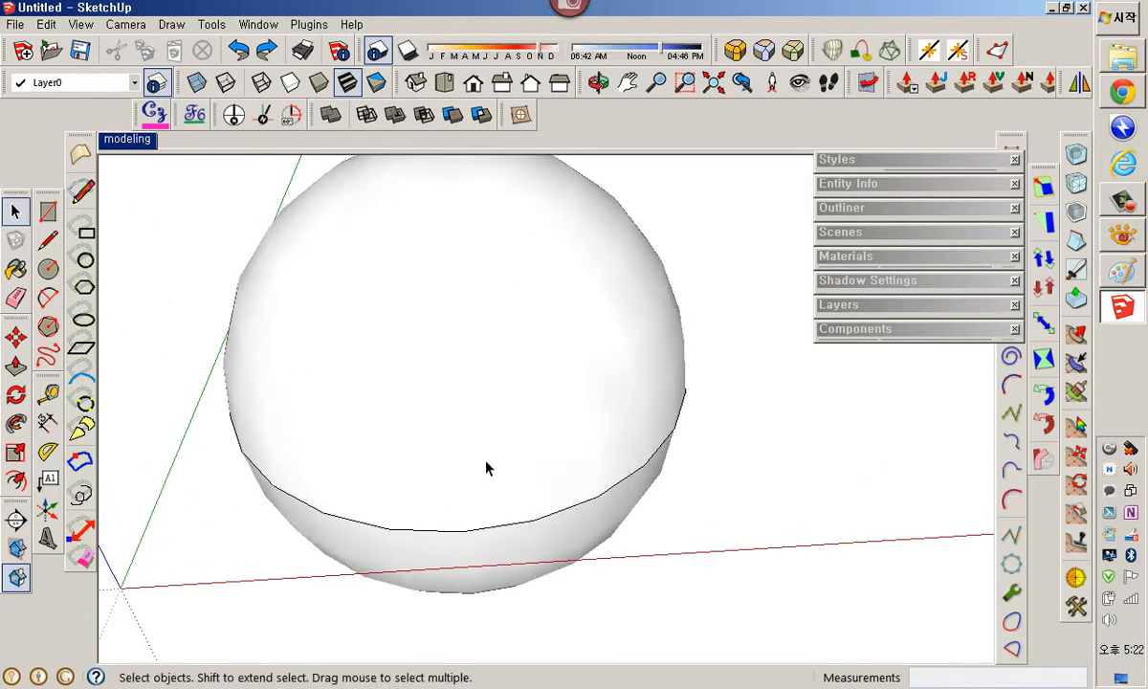
{"action": "left_click", "coordinate": [488, 462]}
{"action": "key", "text": "Delete"}
{"action": "scroll", "coordinate": [360, 432], "scroll_direction": "up", "scroll_amount": 2}
{"action": "scroll", "coordinate": [359, 433], "scroll_direction": "down", "scroll_amount": 1}
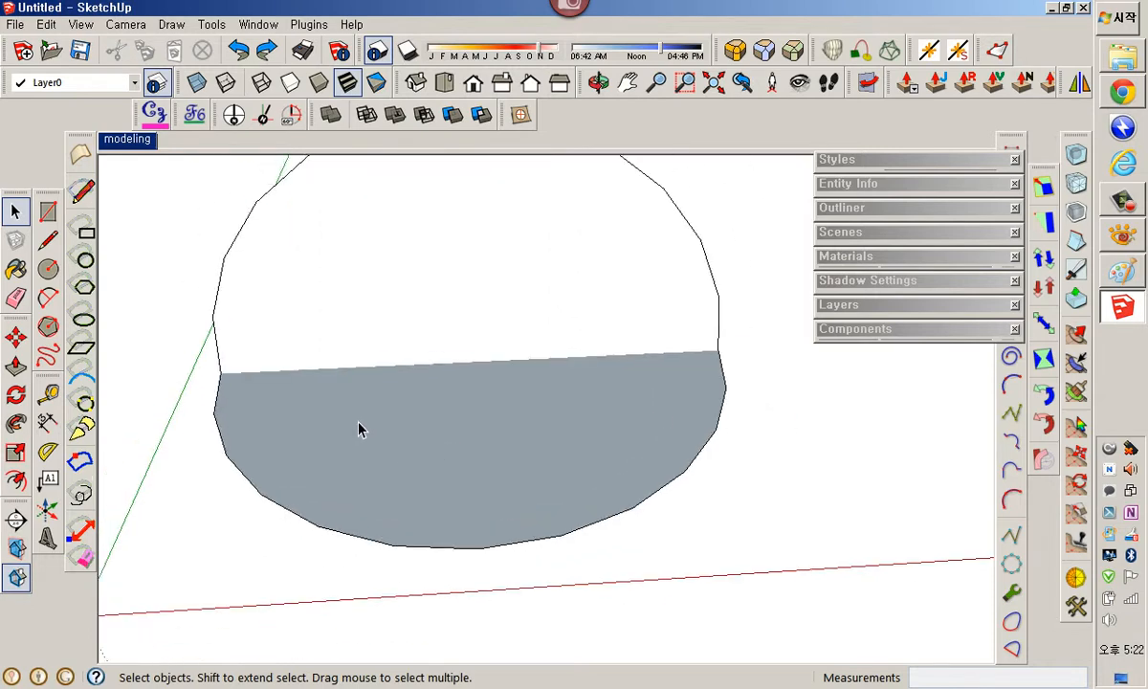
Replace the vertical circle with a larger vertical circle centred on the horizontal disc.
{"action": "key", "text": "s"}
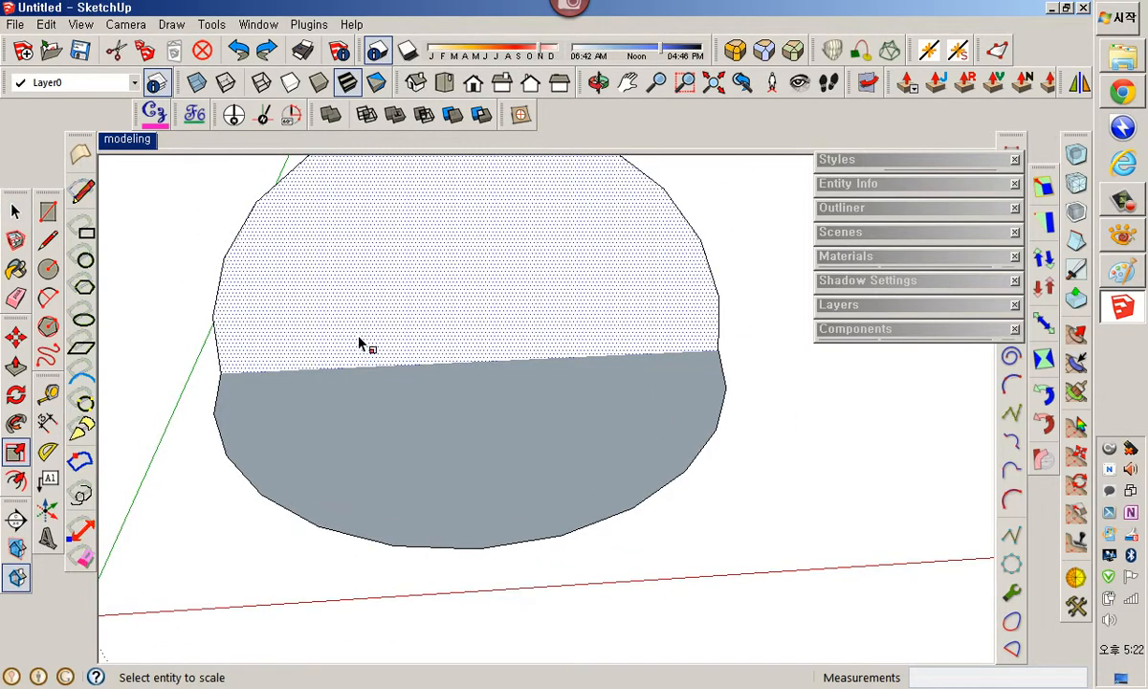
{"action": "left_click", "coordinate": [360, 345]}
{"action": "key", "text": "c"}
{"action": "middle_click_drag", "start_coordinate": [451, 480], "coordinate": [475, 421]}
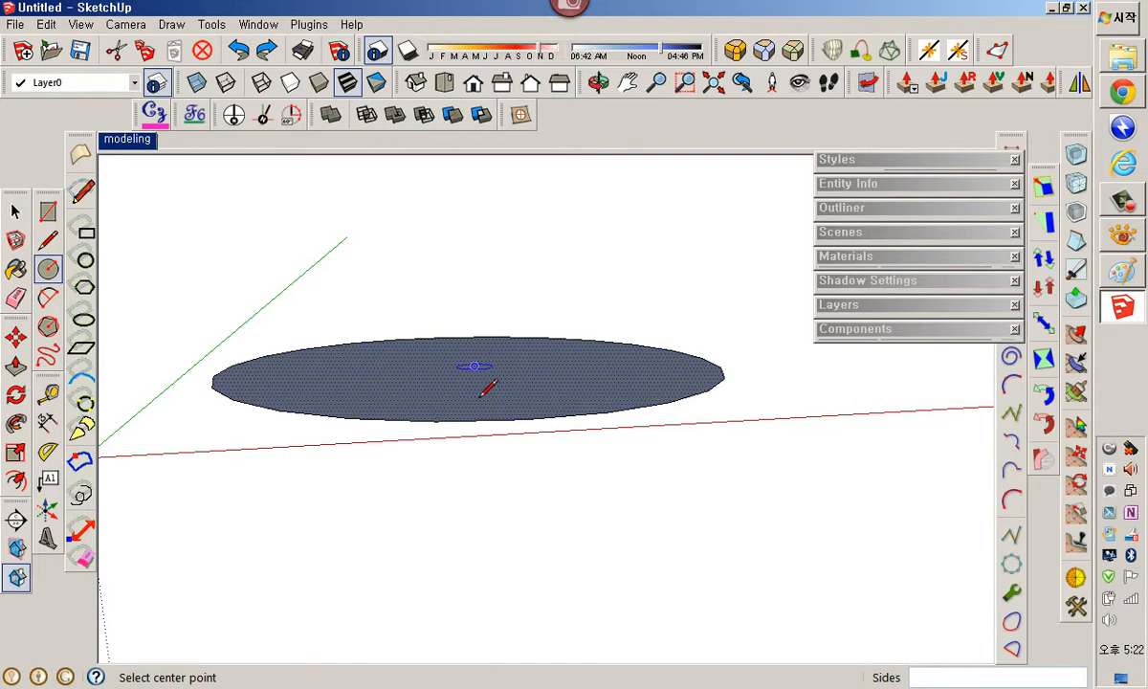
{"action": "left_click", "coordinate": [475, 369]}
{"action": "middle_click_drag", "start_coordinate": [573, 467], "coordinate": [564, 441]}
{"action": "key", "text": "Escape"}
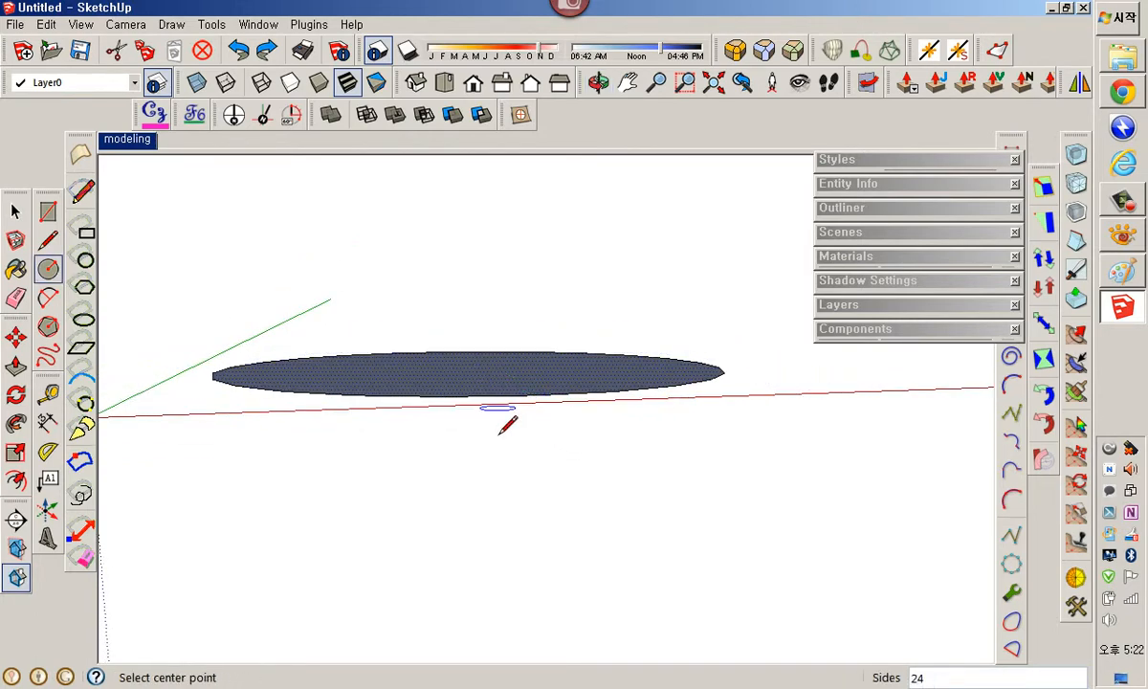
{"action": "left_click", "coordinate": [474, 366]}
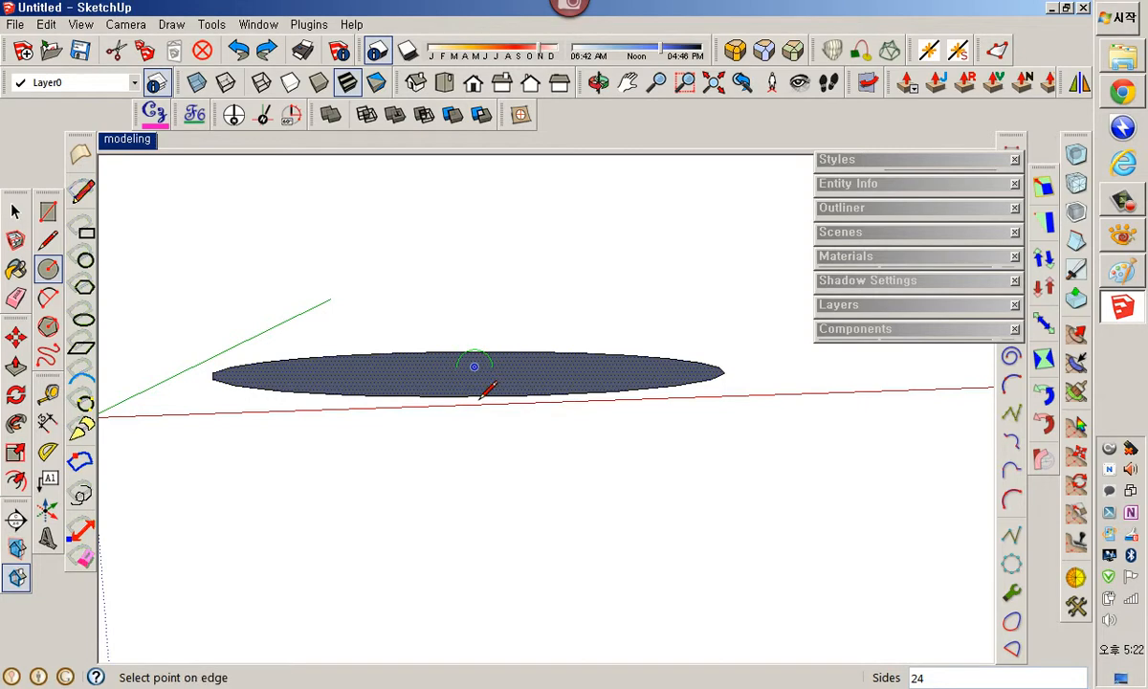
{"action": "left_click", "coordinate": [756, 392]}
Sweep the larger vertical circle around the horizontal disc with Follow Me to form a new sphere.
{"action": "key", "text": "space"}
{"action": "middle_click_drag", "start_coordinate": [619, 426], "coordinate": [579, 515]}
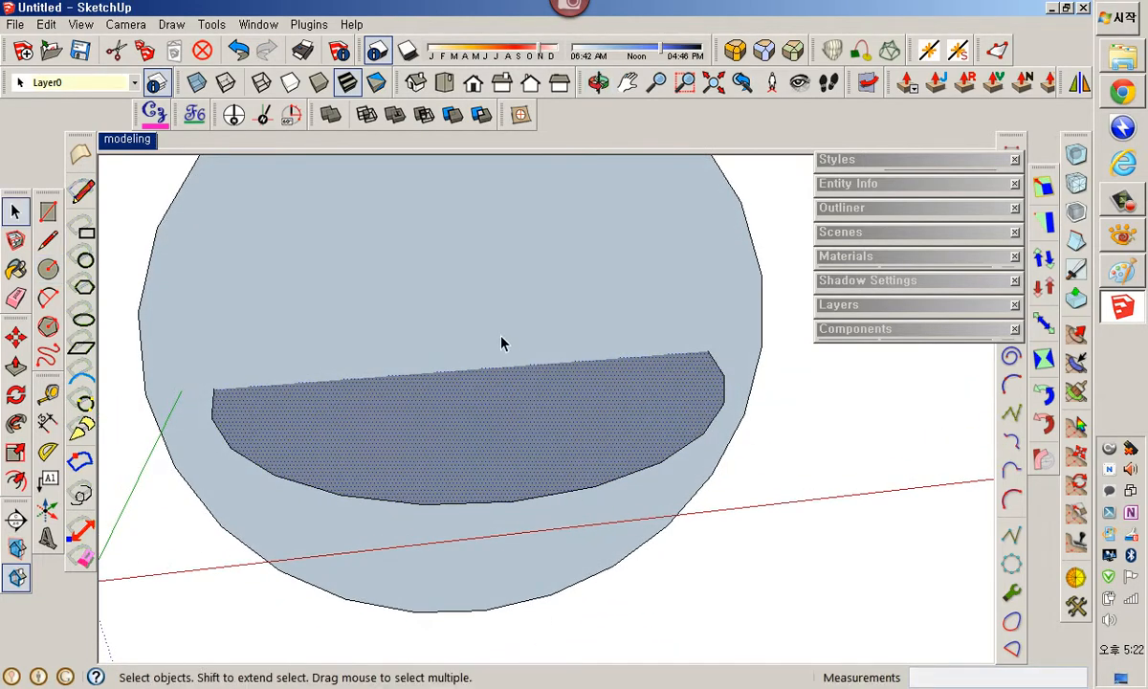
{"action": "left_click", "coordinate": [494, 351]}
{"action": "left_click", "coordinate": [371, 422]}
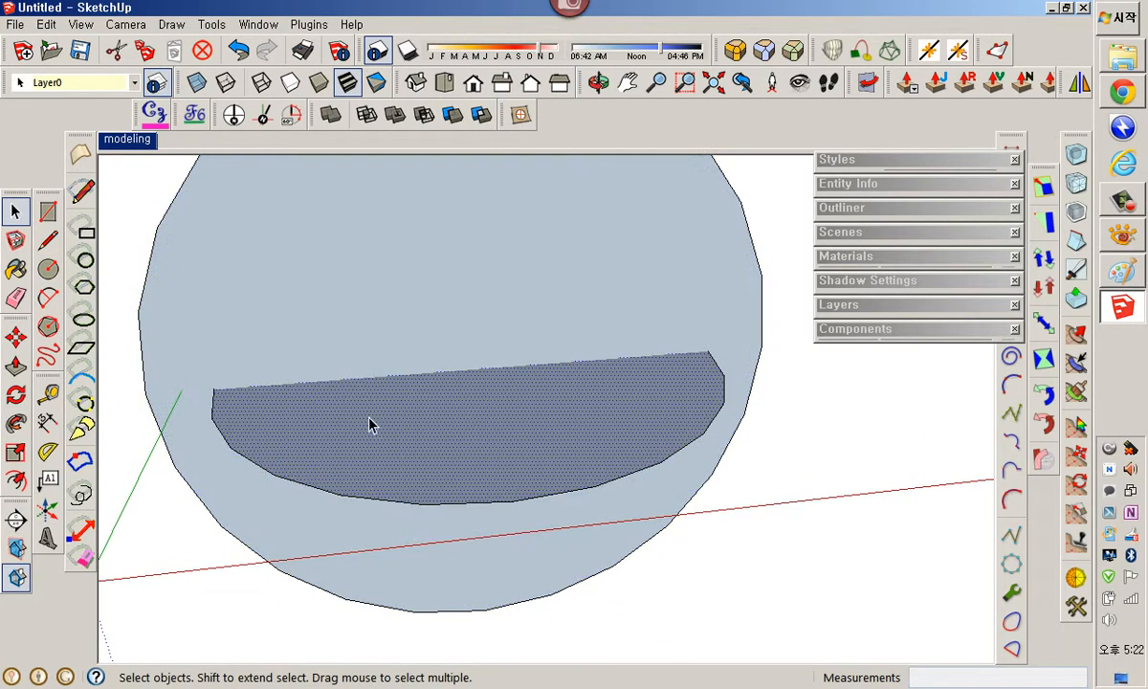
{"action": "left_click", "coordinate": [15, 423]}
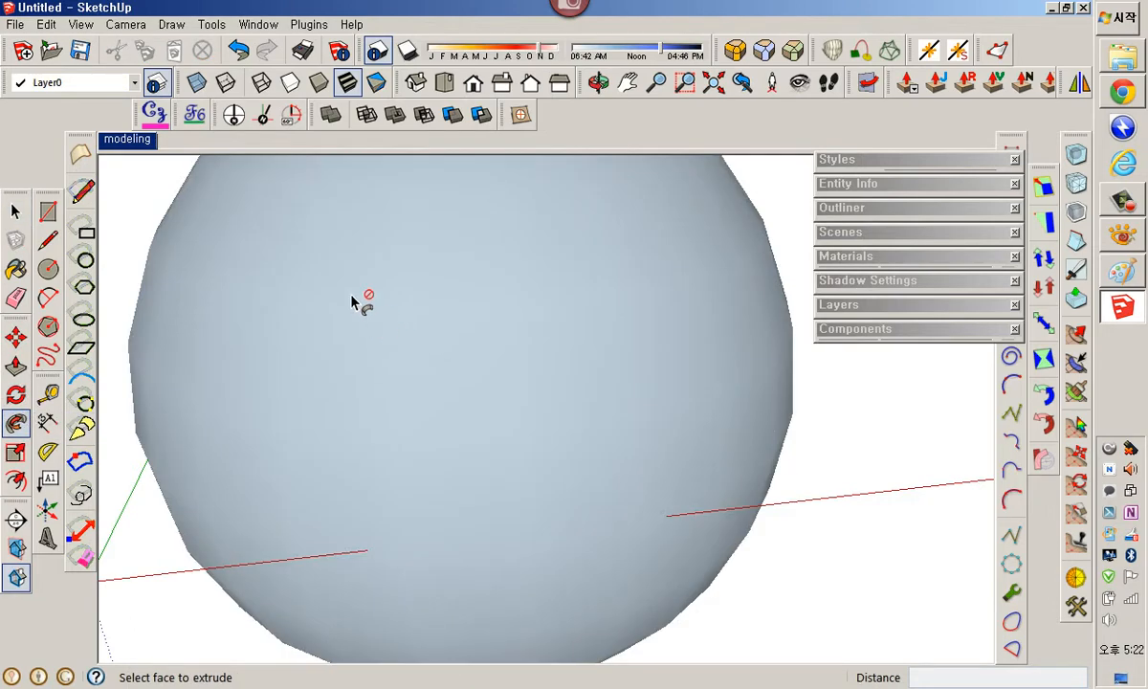
Turn on X-ray display and delete the circle left inside the sphere.
{"action": "key", "text": "space"}
{"action": "left_click", "coordinate": [196, 83]}
{"action": "triple_click", "coordinate": [451, 417]}
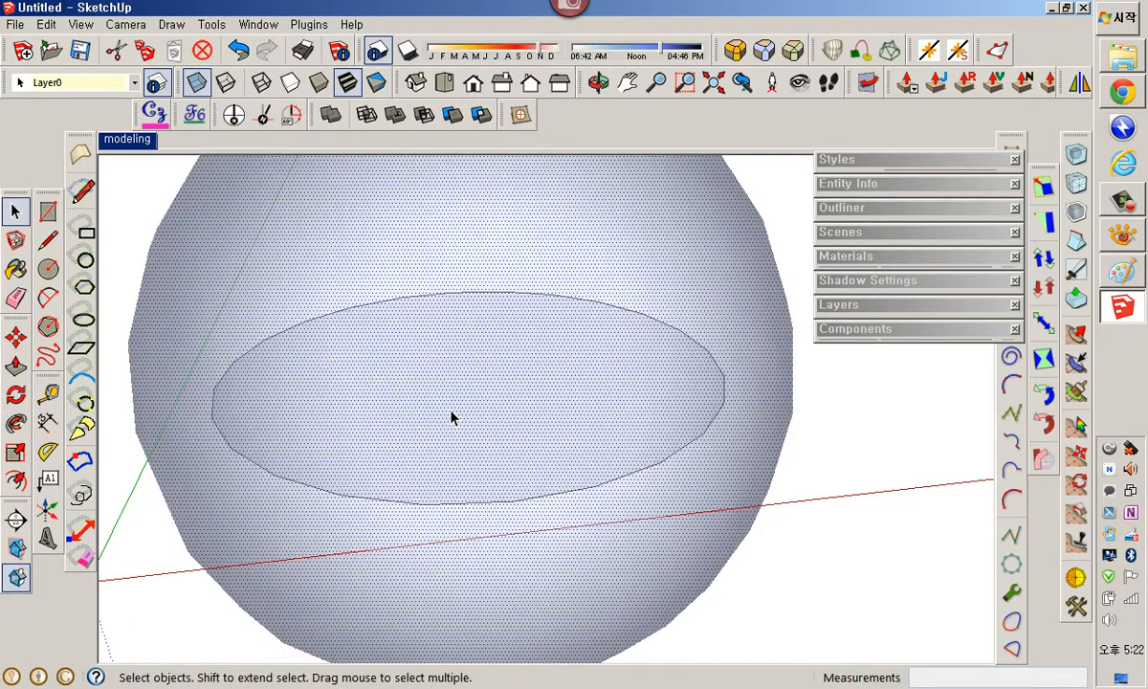
{"action": "scroll", "coordinate": [432, 442], "scroll_direction": "up", "scroll_amount": 3}
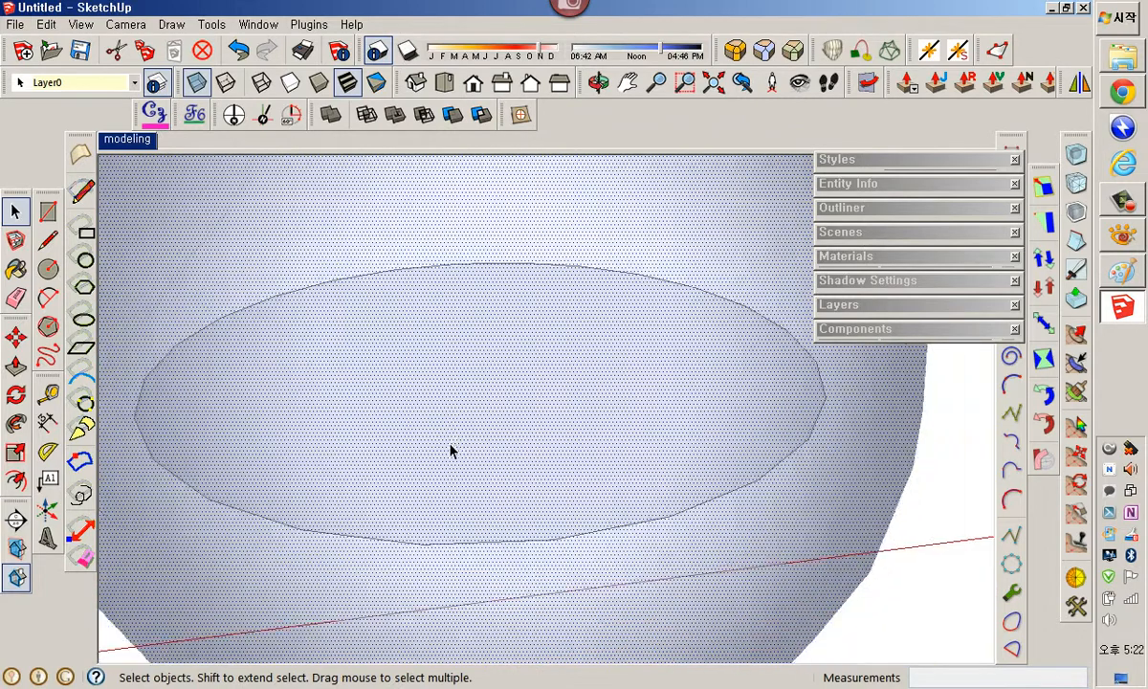
{"action": "left_click", "coordinate": [468, 555]}
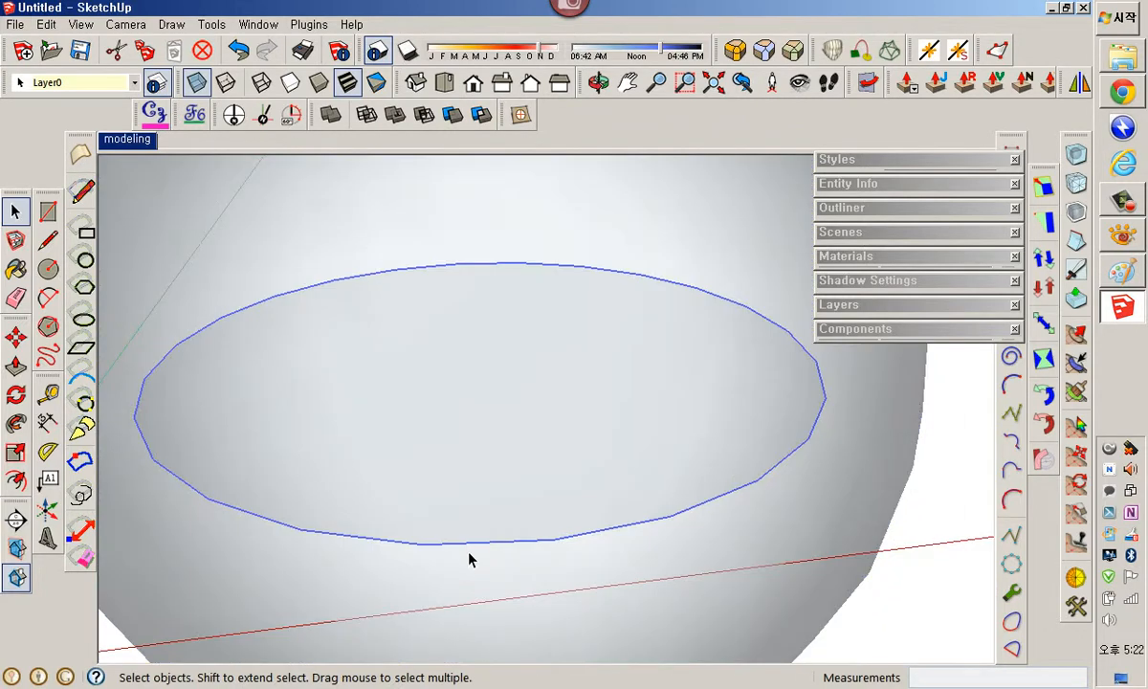
{"action": "key", "text": "ctrl+t"}
{"action": "scroll", "coordinate": [468, 552], "scroll_direction": "down", "scroll_amount": 6}
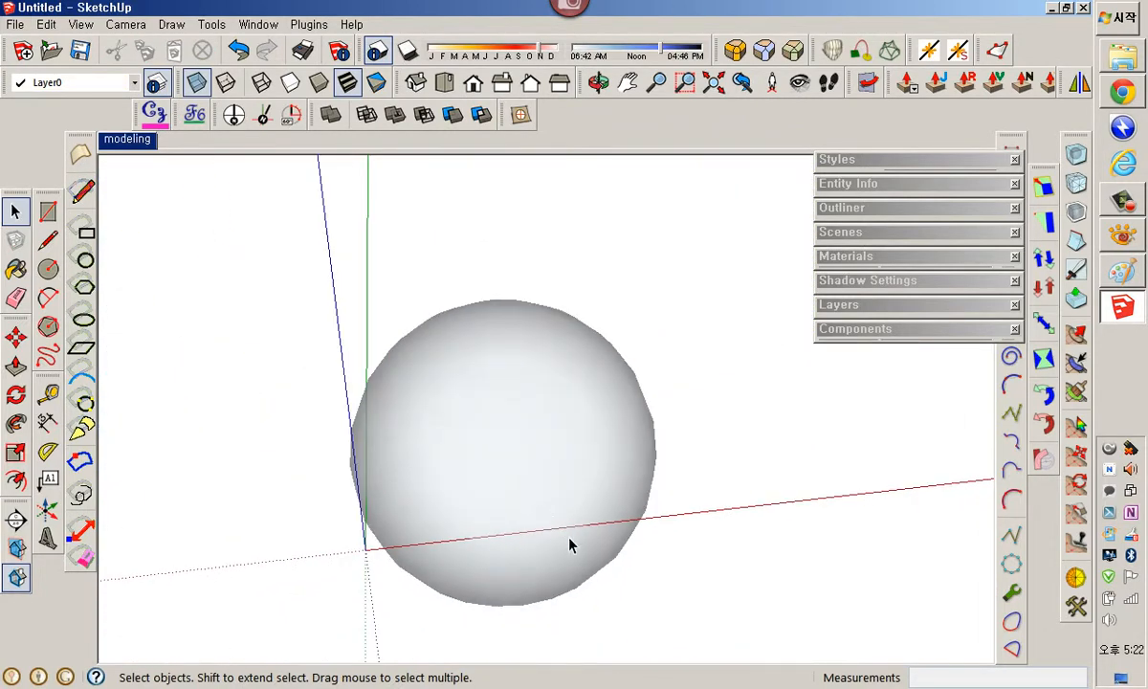
{"action": "middle_click_drag", "start_coordinate": [569, 545], "coordinate": [472, 472]}
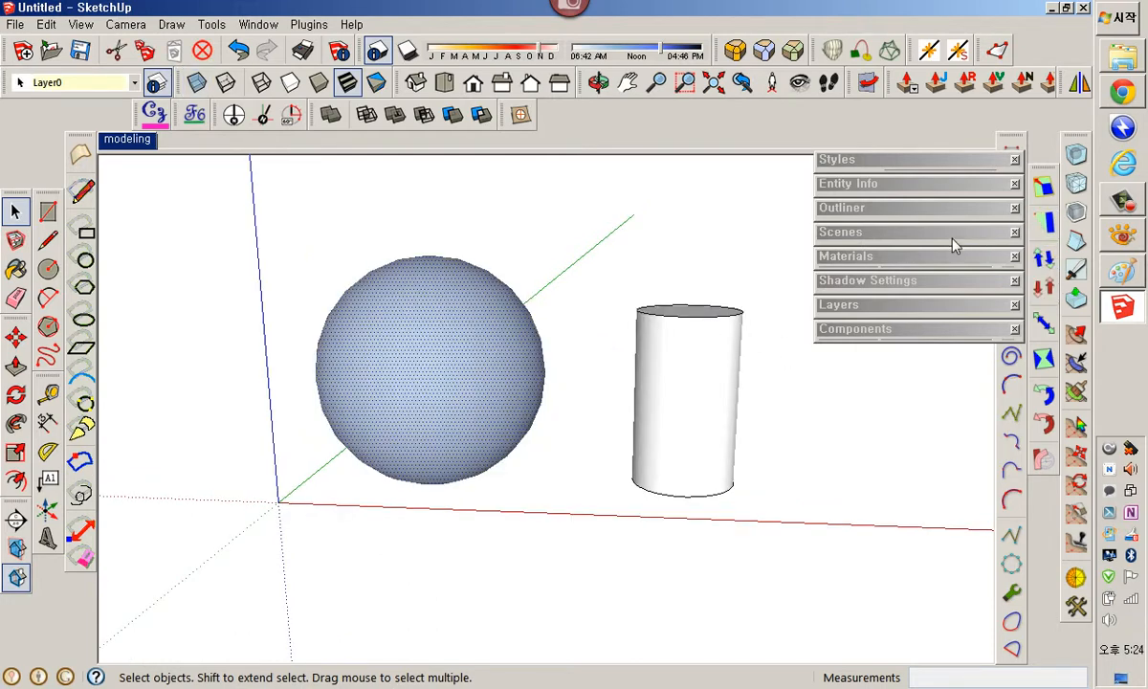
Paint the sphere and the cylinder with the Tile_Checker_BW material from the Tile collection.
{"action": "left_click", "coordinate": [887, 260]}
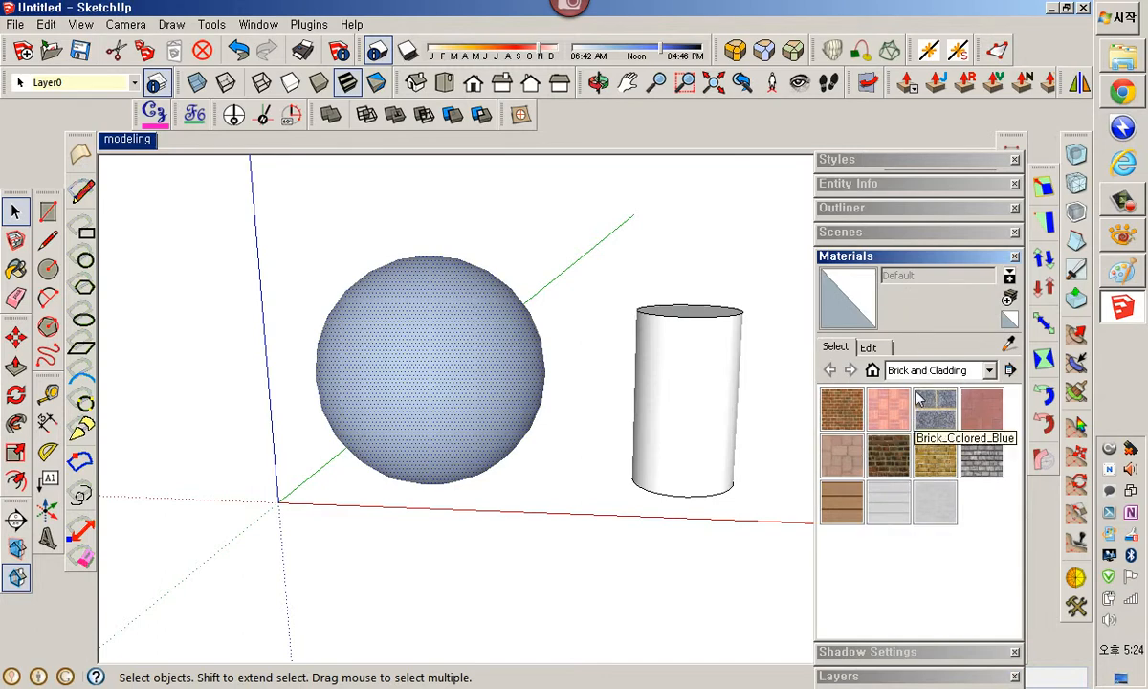
{"action": "left_click", "coordinate": [895, 370]}
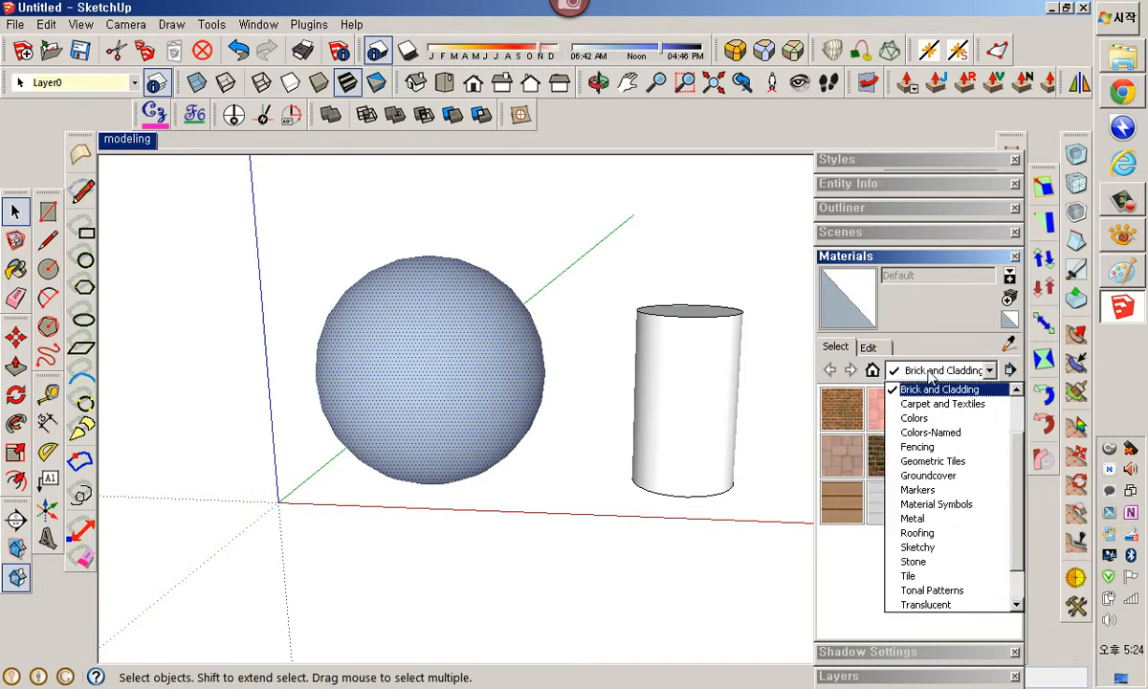
{"action": "left_click", "coordinate": [933, 576]}
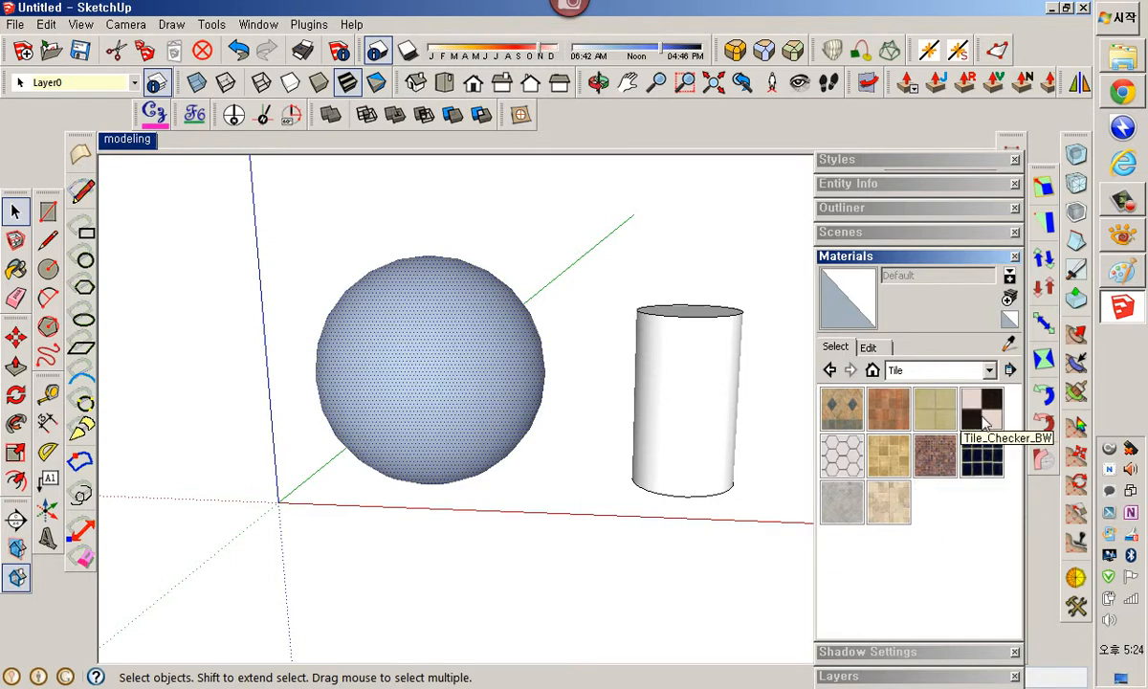
{"action": "left_click", "coordinate": [981, 423]}
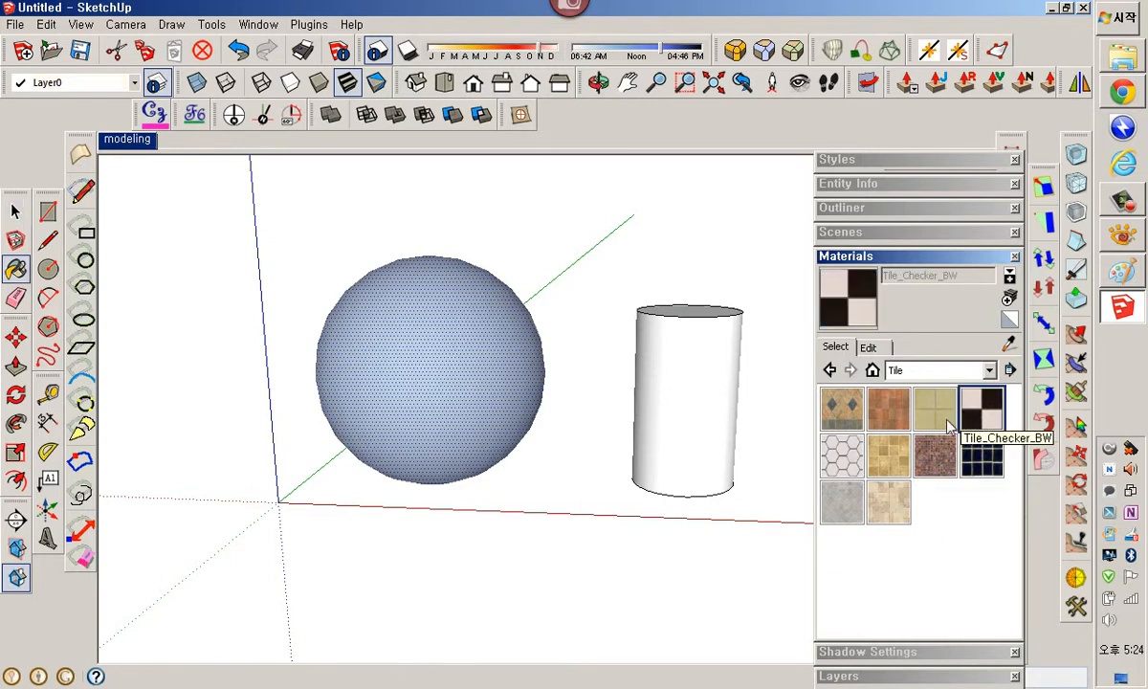
{"action": "left_click", "coordinate": [448, 379]}
{"action": "left_click", "coordinate": [709, 424]}
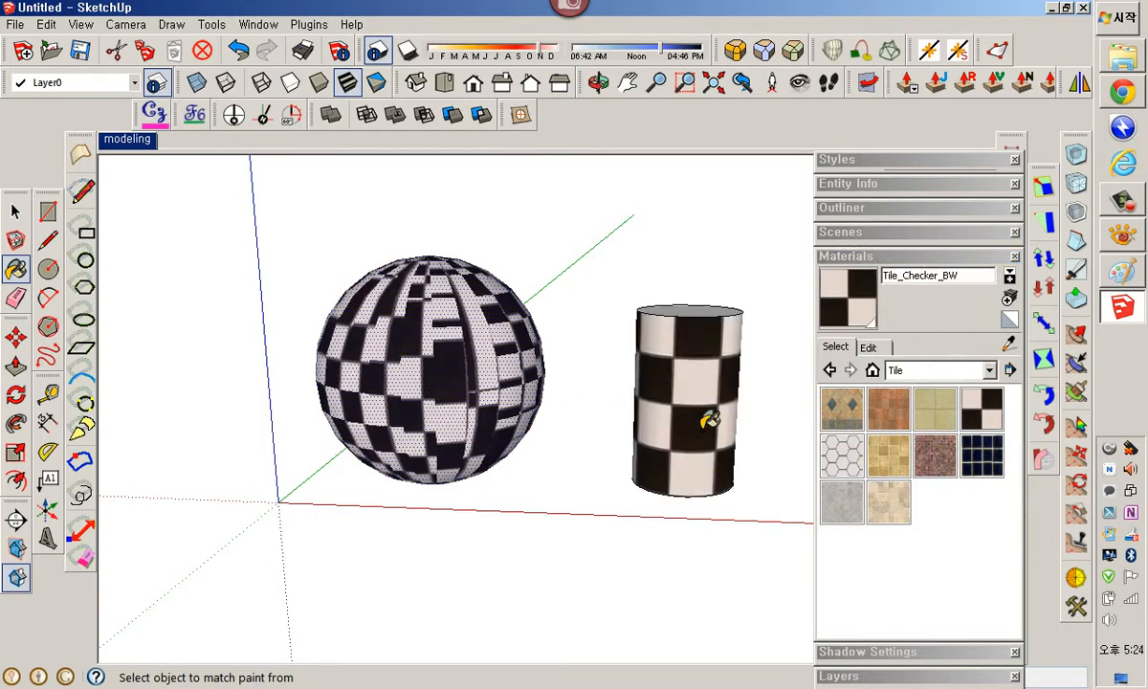
{"action": "key", "text": "space"}
Try to apply the UV Tools spherical mapping to the checkered sphere.
{"action": "mouse_move", "coordinate": [631, 413]}
{"action": "middle_mouse_down"}
{"action": "mouse_move", "coordinate": [469, 453]}
{"action": "mouse_move", "coordinate": [380, 449]}
{"action": "middle_mouse_up"}
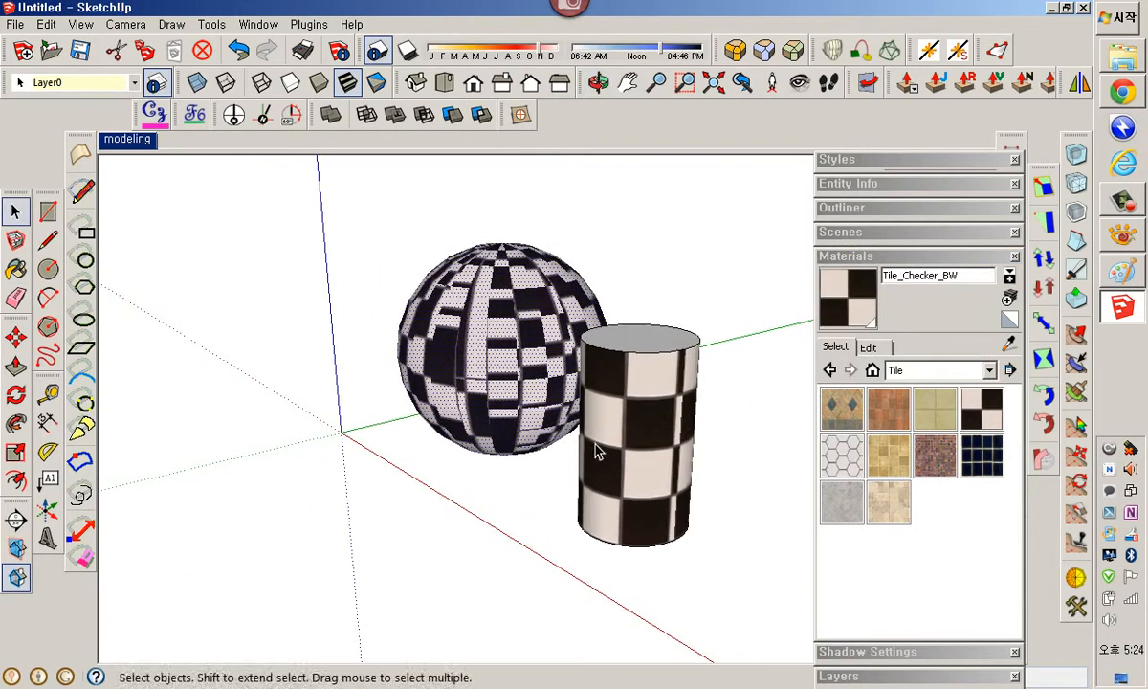
{"action": "mouse_move", "coordinate": [595, 445]}
{"action": "middle_mouse_down"}
{"action": "mouse_move", "coordinate": [397, 451]}
{"action": "mouse_move", "coordinate": [623, 449]}
{"action": "mouse_move", "coordinate": [385, 435]}
{"action": "mouse_move", "coordinate": [562, 485]}
{"action": "mouse_move", "coordinate": [459, 481]}
{"action": "middle_mouse_up"}
{"action": "mouse_move", "coordinate": [608, 486]}
{"action": "middle_mouse_down"}
{"action": "mouse_move", "coordinate": [366, 475]}
{"action": "mouse_move", "coordinate": [497, 486]}
{"action": "mouse_move", "coordinate": [430, 486]}
{"action": "middle_mouse_up"}
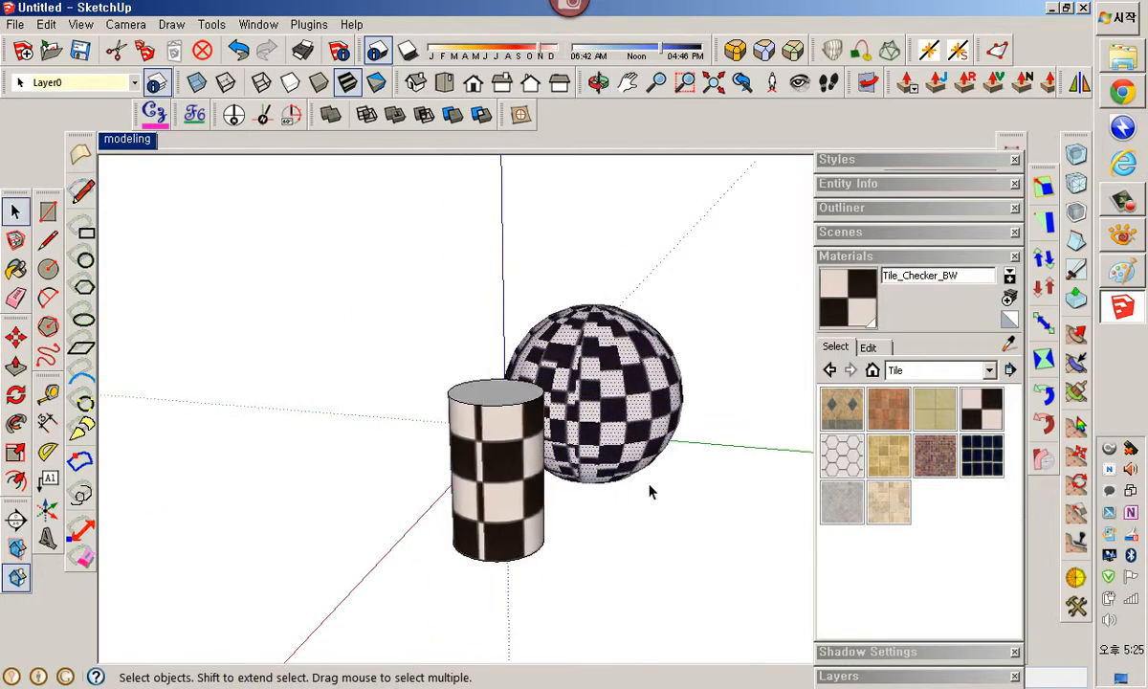
{"action": "mouse_move", "coordinate": [651, 490]}
{"action": "middle_mouse_down"}
{"action": "mouse_move", "coordinate": [370, 490]}
{"action": "mouse_move", "coordinate": [635, 482]}
{"action": "mouse_move", "coordinate": [515, 497]}
{"action": "mouse_move", "coordinate": [627, 502]}
{"action": "mouse_move", "coordinate": [466, 509]}
{"action": "mouse_move", "coordinate": [815, 502]}
{"action": "mouse_move", "coordinate": [571, 512]}
{"action": "middle_mouse_up"}
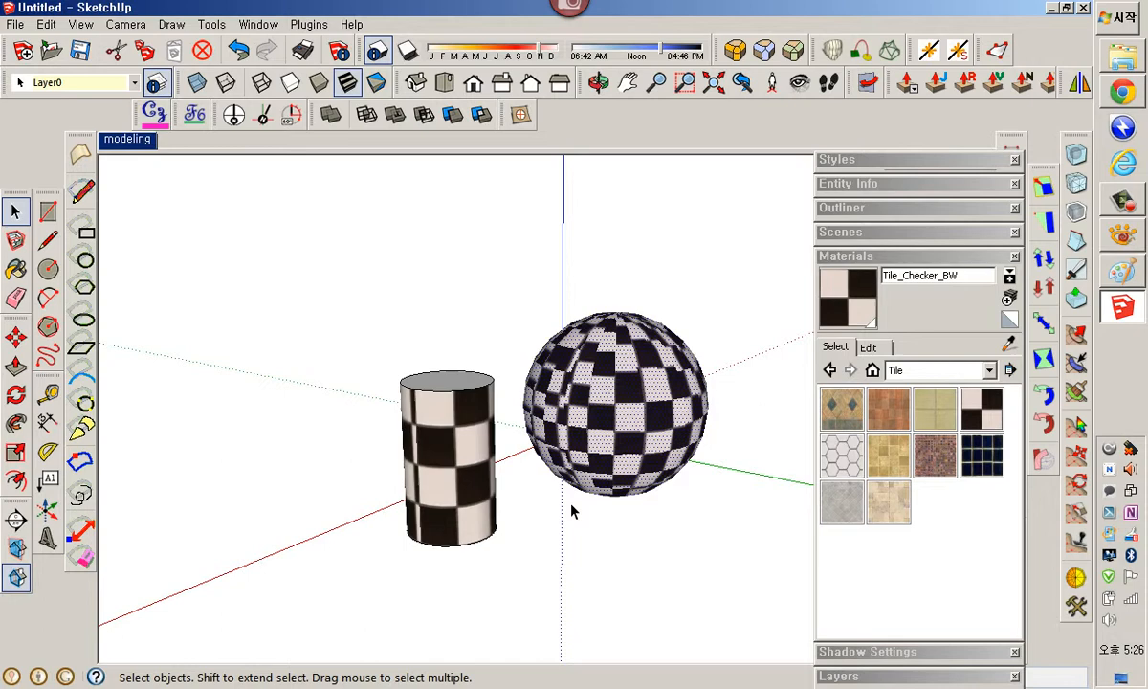
{"action": "right_click", "coordinate": [645, 392]}
{"action": "mouse_move", "coordinate": [691, 385]}
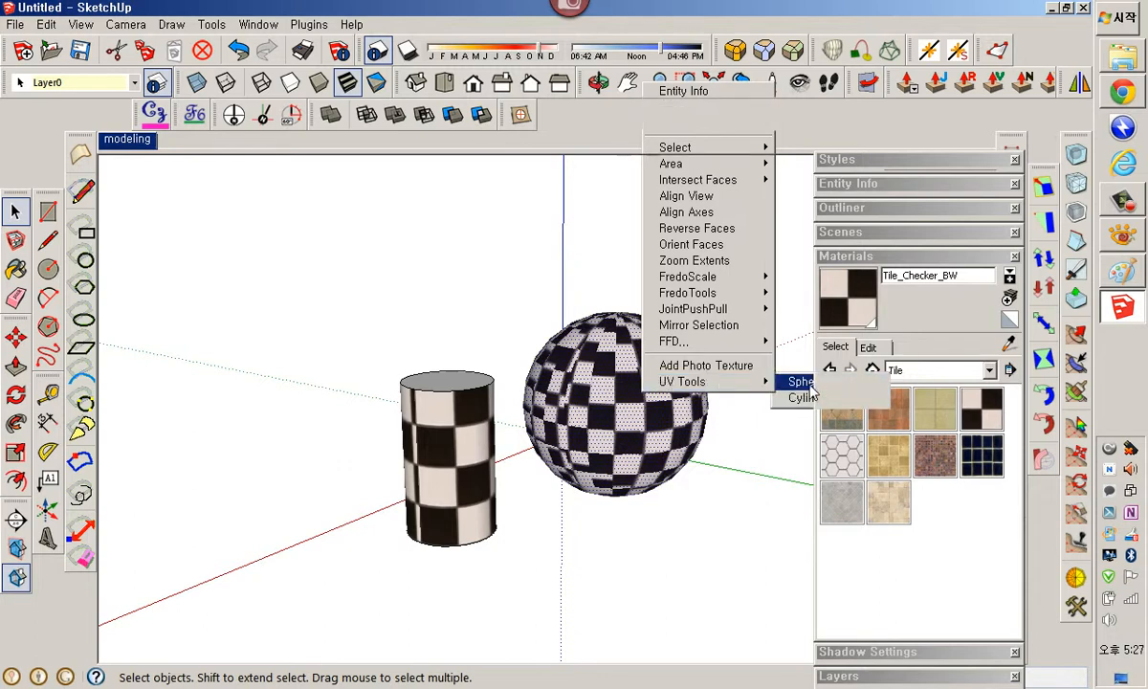
{"action": "left_click", "coordinate": [811, 384]}
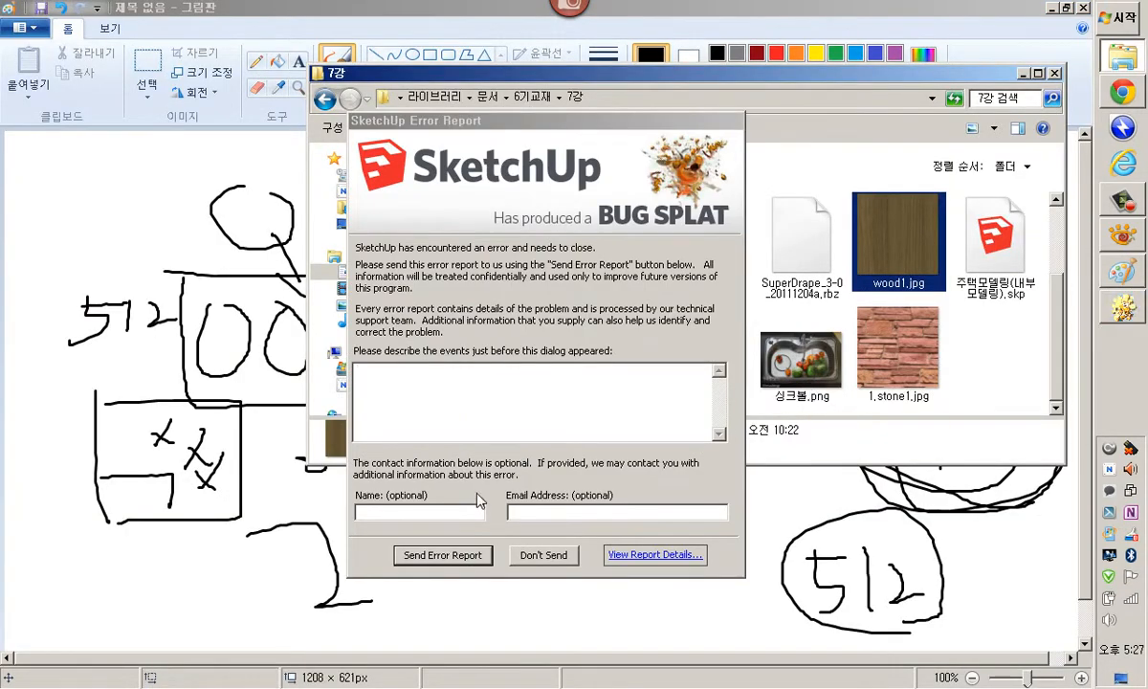
Dismiss the crash report without sending it, and restart SketchUp with the auto-saved model.
{"action": "left_click", "coordinate": [524, 556]}
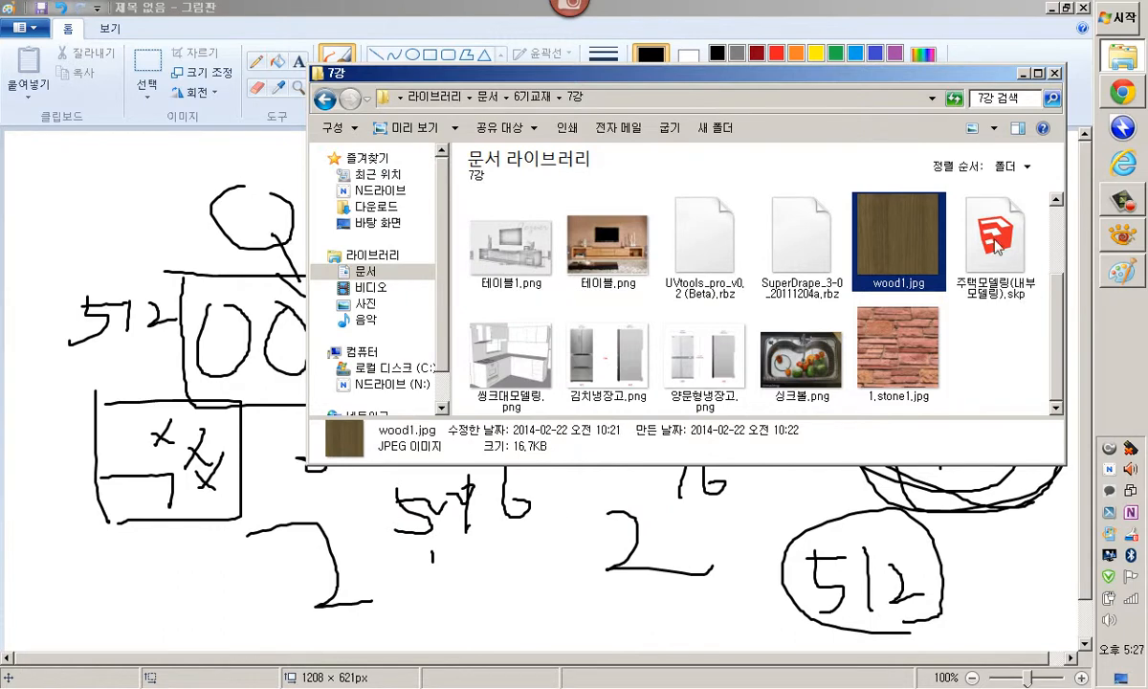
{"action": "mouse_move", "coordinate": [1124, 216]}
{"action": "left_click", "coordinate": [675, 287]}
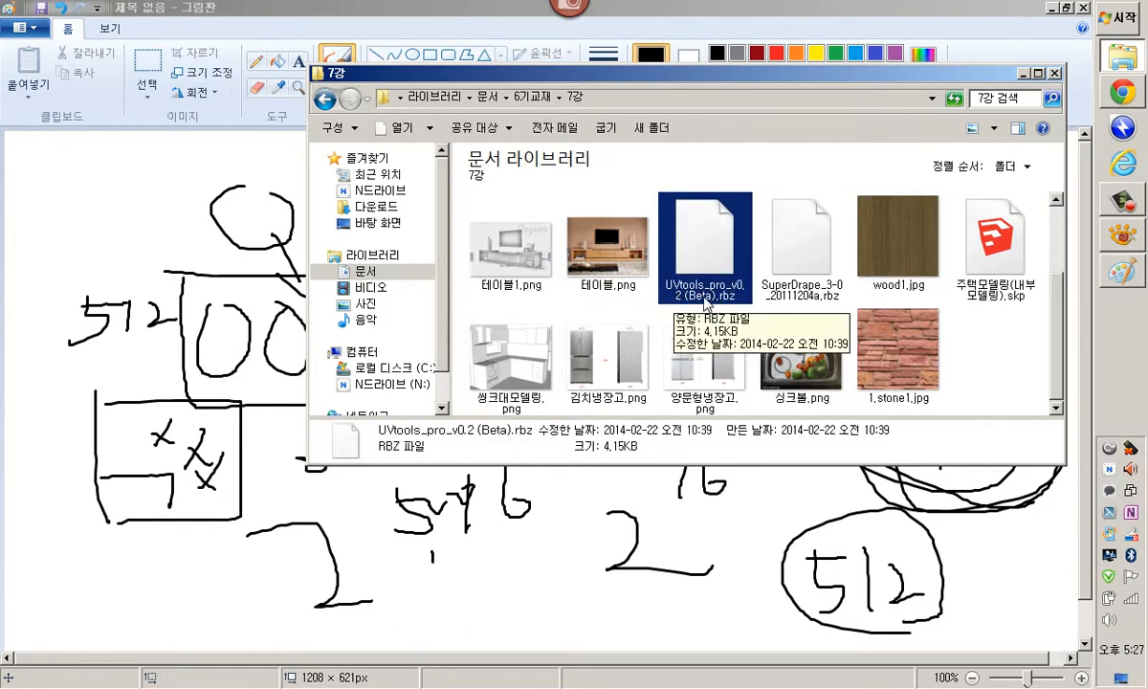
{"action": "left_click", "coordinate": [1124, 19]}
{"action": "left_click", "coordinate": [895, 144]}
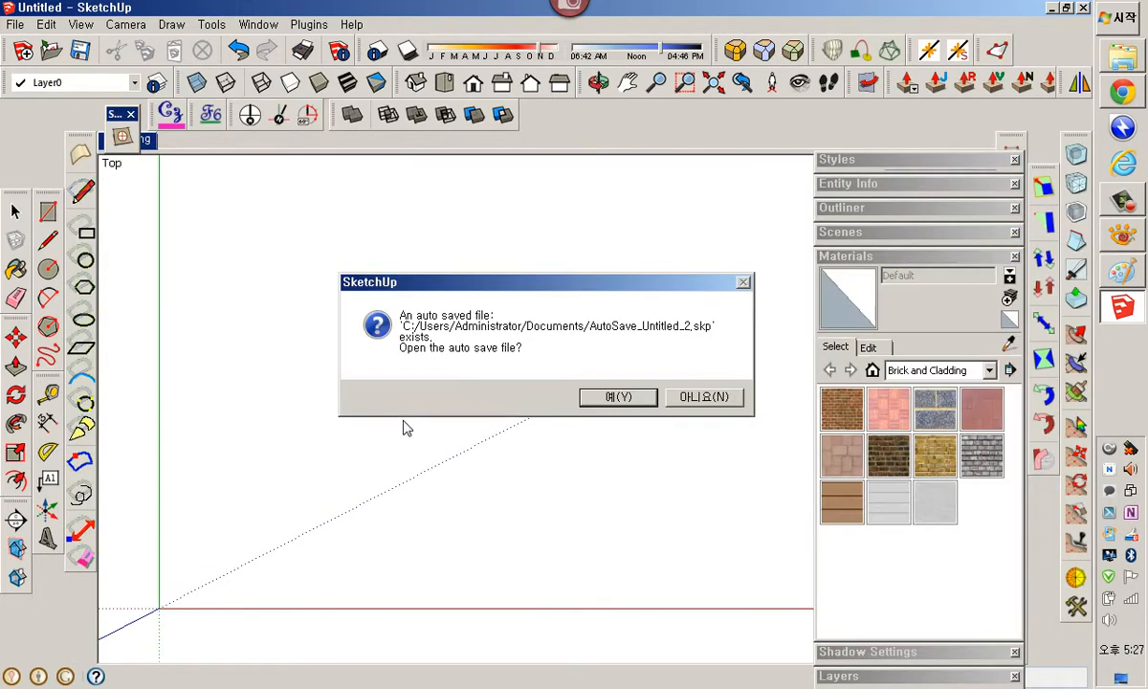
{"action": "left_click", "coordinate": [625, 400]}
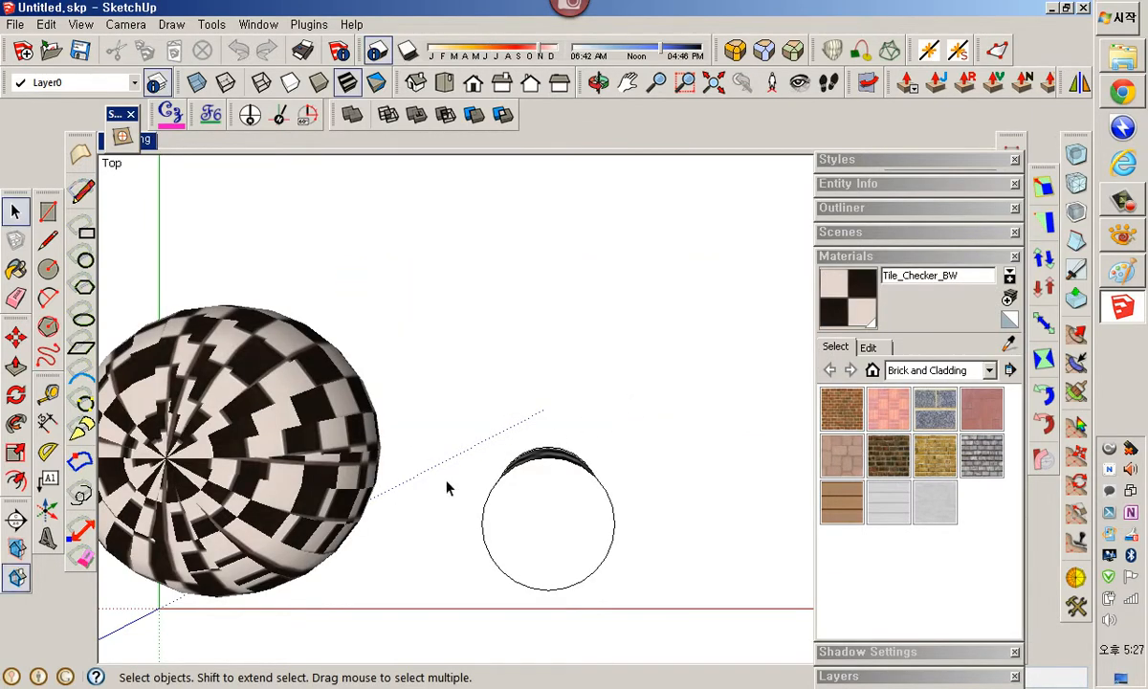
Apply the UV Tools Cylindrical Map to the checkered side face of the cylinder.
{"action": "middle_click_drag", "start_coordinate": [447, 489], "coordinate": [328, 501]}
{"action": "middle_click_drag", "start_coordinate": [499, 466], "coordinate": [562, 420]}
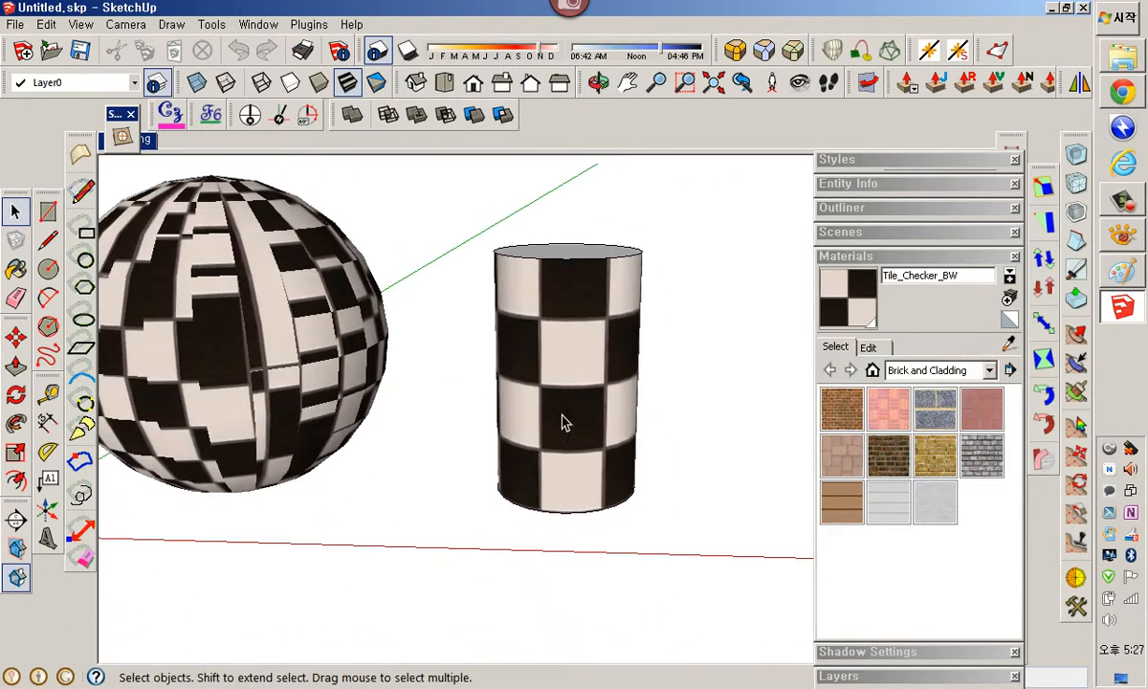
{"action": "left_click", "coordinate": [574, 419]}
{"action": "right_click", "coordinate": [574, 419]}
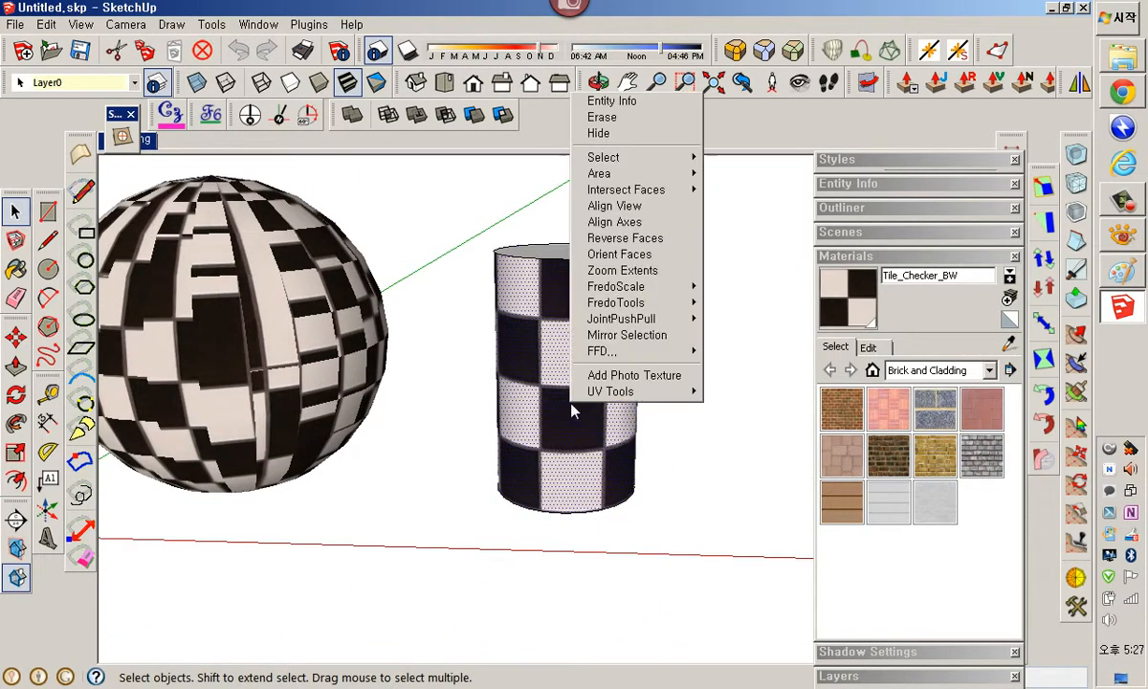
{"action": "mouse_move", "coordinate": [682, 326]}
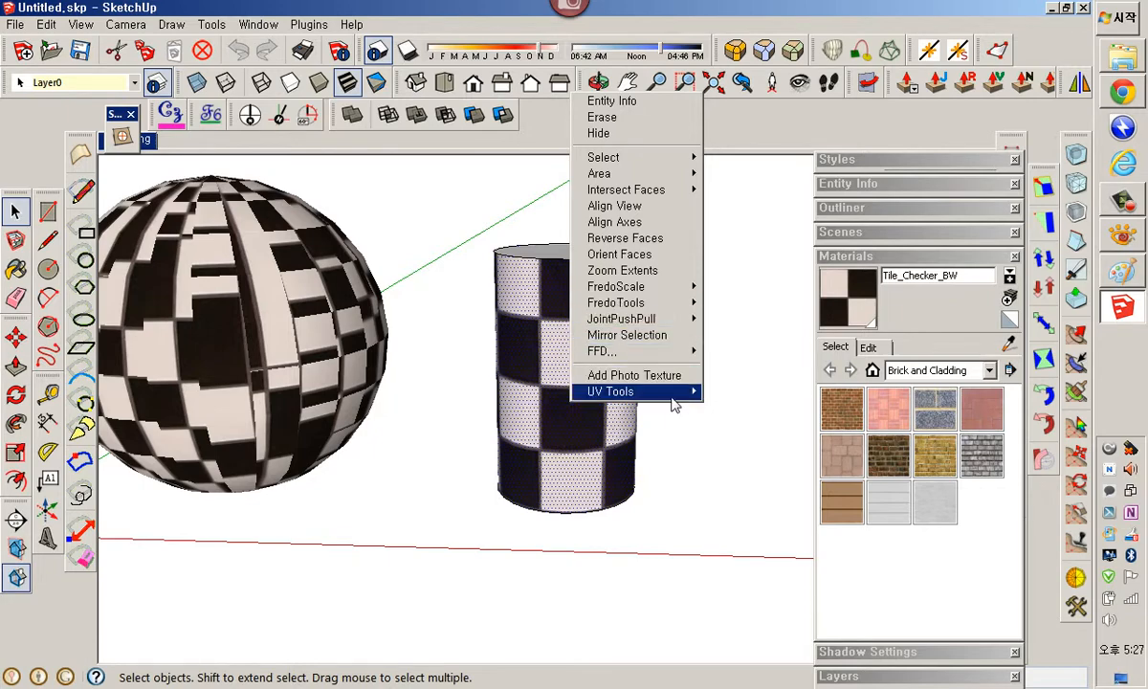
{"action": "mouse_move", "coordinate": [681, 391]}
{"action": "left_click", "coordinate": [743, 421]}
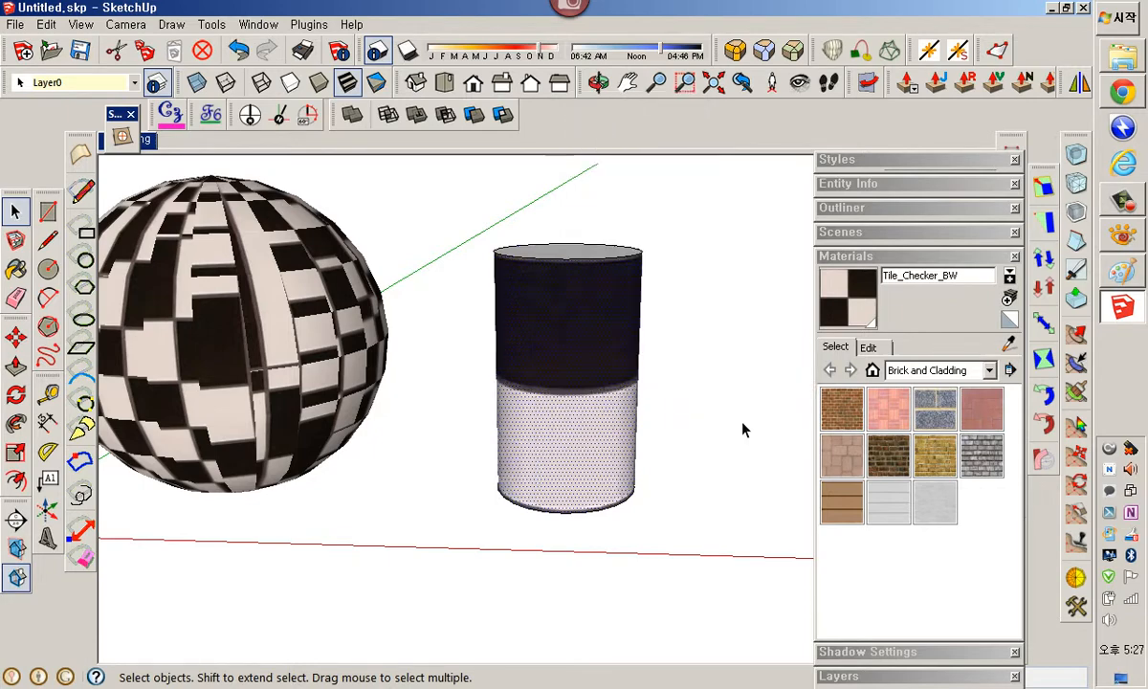
Try to apply the UV Tools Spherical Map to the sphere in the recovered model.
{"action": "middle_click_drag", "start_coordinate": [674, 423], "coordinate": [448, 466]}
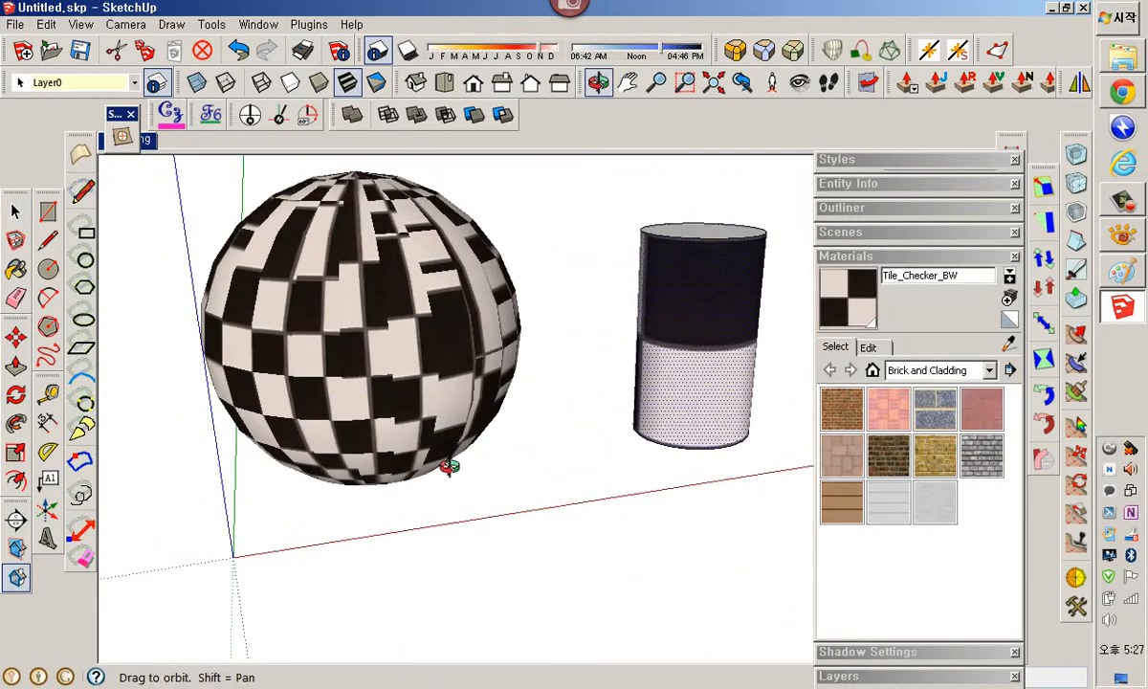
{"action": "middle_click_drag", "start_coordinate": [579, 426], "coordinate": [341, 403]}
{"action": "right_click", "coordinate": [400, 330]}
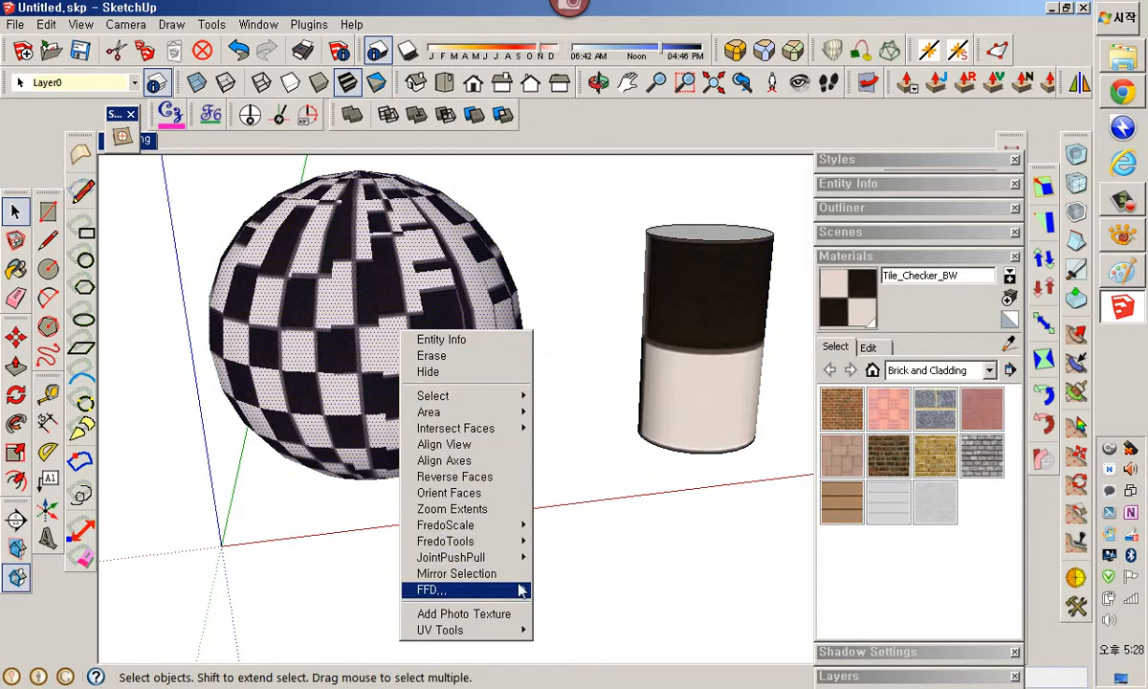
{"action": "mouse_move", "coordinate": [523, 632]}
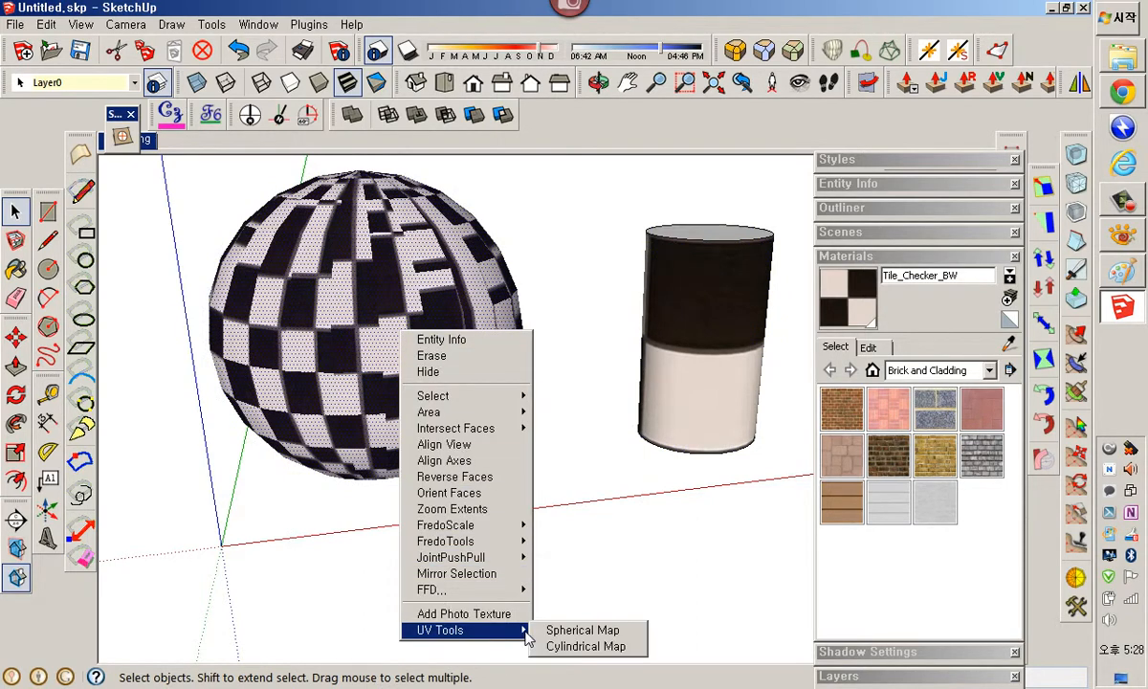
{"action": "left_click", "coordinate": [572, 629]}
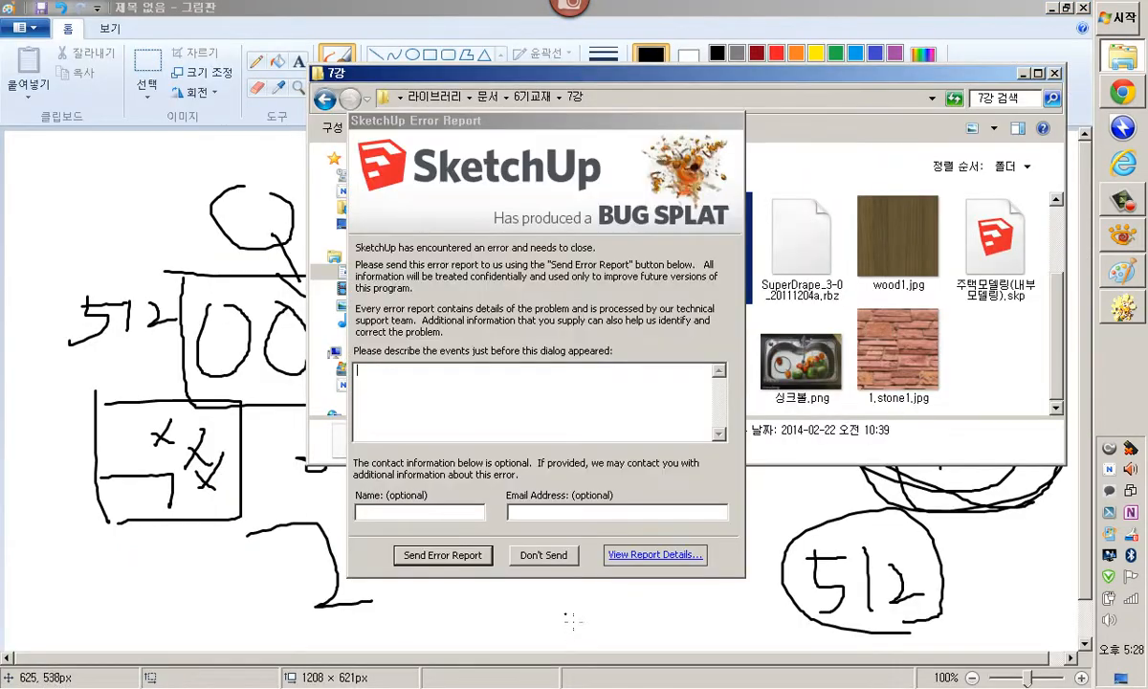
Discard the crash report and relaunch SketchUp with a new empty model.
{"action": "left_click", "coordinate": [543, 554]}
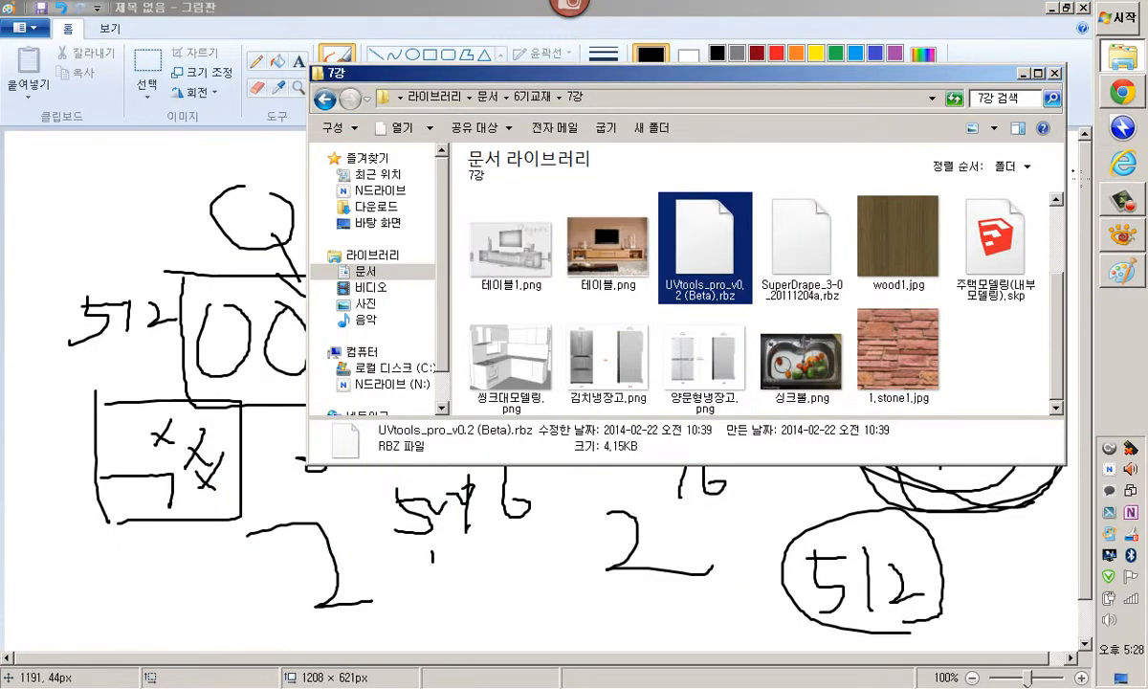
{"action": "left_click", "coordinate": [1097, 29]}
{"action": "left_click", "coordinate": [870, 125]}
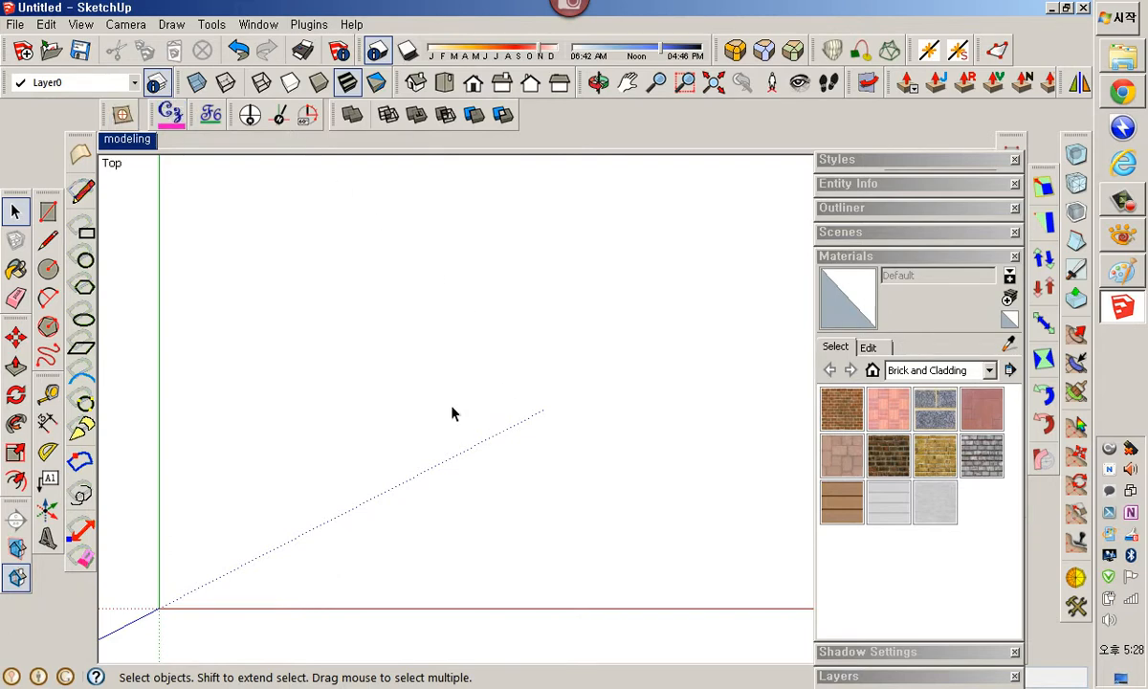
Draw a circle on the ground plane and a larger vertical circle around the same center.
{"action": "key", "text": "c"}
{"action": "left_click", "coordinate": [397, 404]}
{"action": "left_click", "coordinate": [474, 415]}
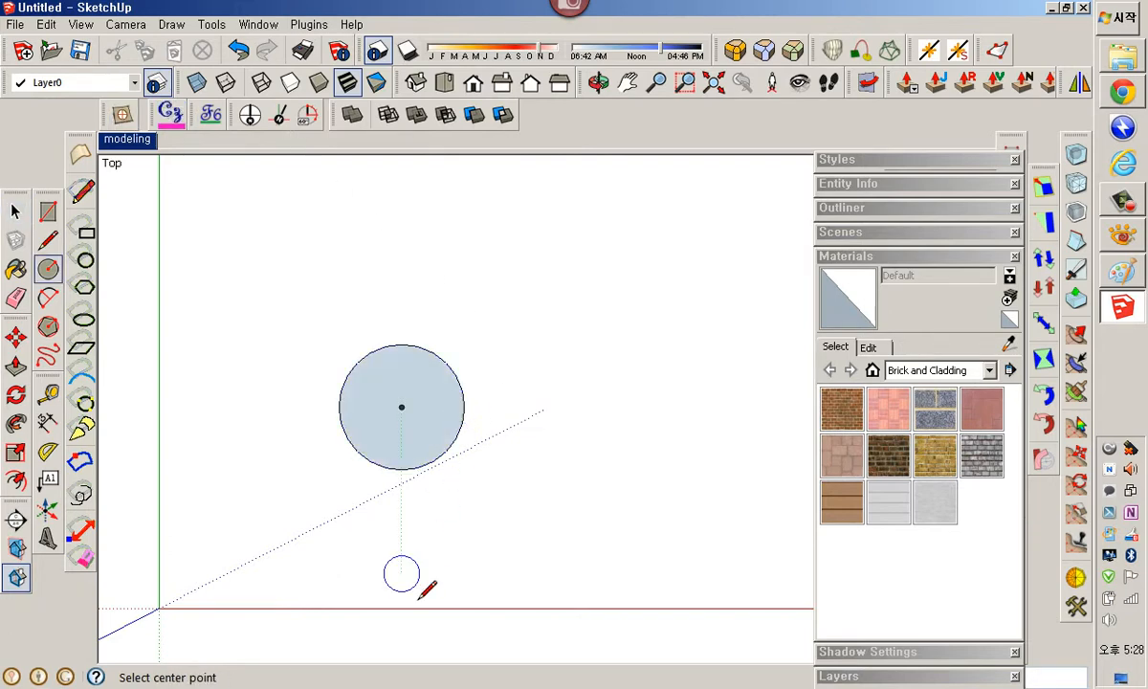
{"action": "mouse_move", "coordinate": [410, 584]}
{"action": "middle_mouse_down"}
{"action": "mouse_move", "coordinate": [441, 321]}
{"action": "mouse_move", "coordinate": [387, 418]}
{"action": "mouse_move", "coordinate": [431, 441]}
{"action": "mouse_move", "coordinate": [418, 409]}
{"action": "middle_mouse_up"}
{"action": "left_click", "coordinate": [399, 411]}
{"action": "left_click", "coordinate": [489, 415]}
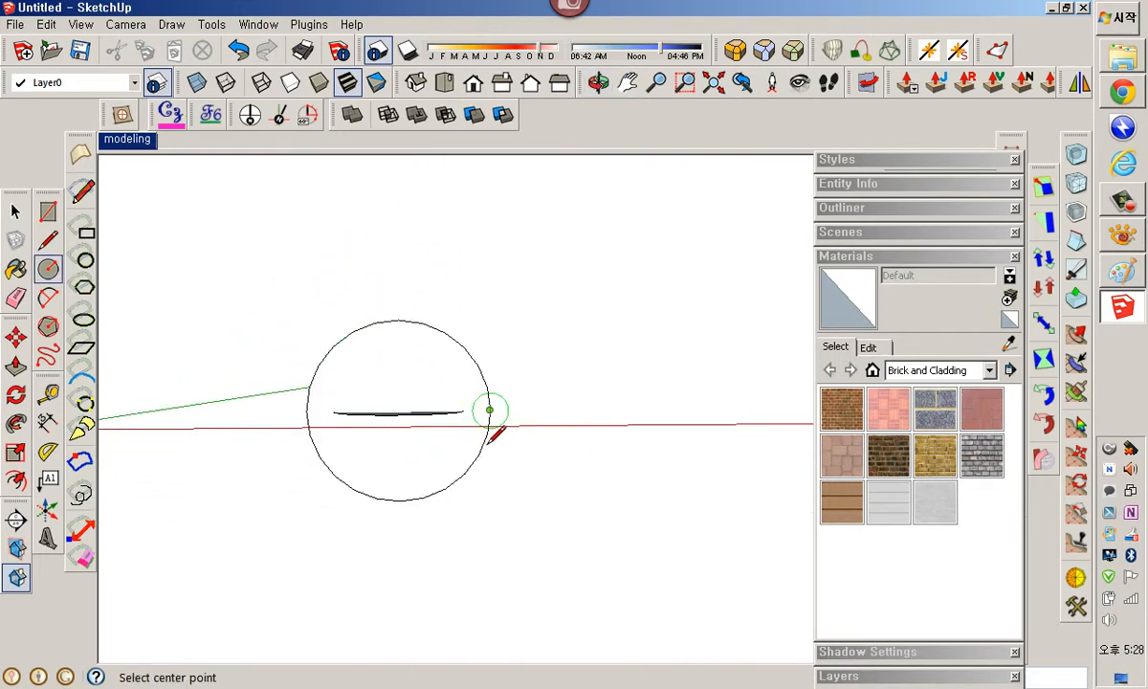
Sweep the vertical circle around the ground disc with Follow Me to form a sphere.
{"action": "middle_click_drag", "start_coordinate": [489, 415], "coordinate": [488, 627]}
{"action": "key", "text": "space"}
{"action": "left_click", "coordinate": [387, 435]}
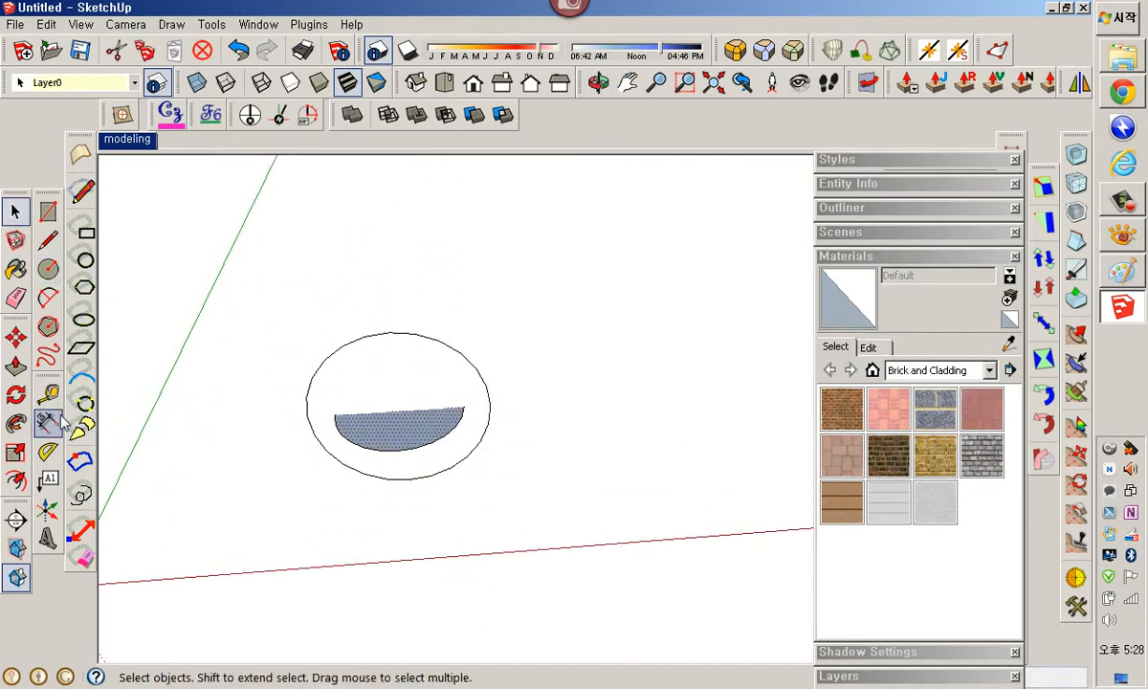
{"action": "left_click", "coordinate": [16, 424]}
{"action": "left_click", "coordinate": [379, 406]}
{"action": "key", "text": "space"}
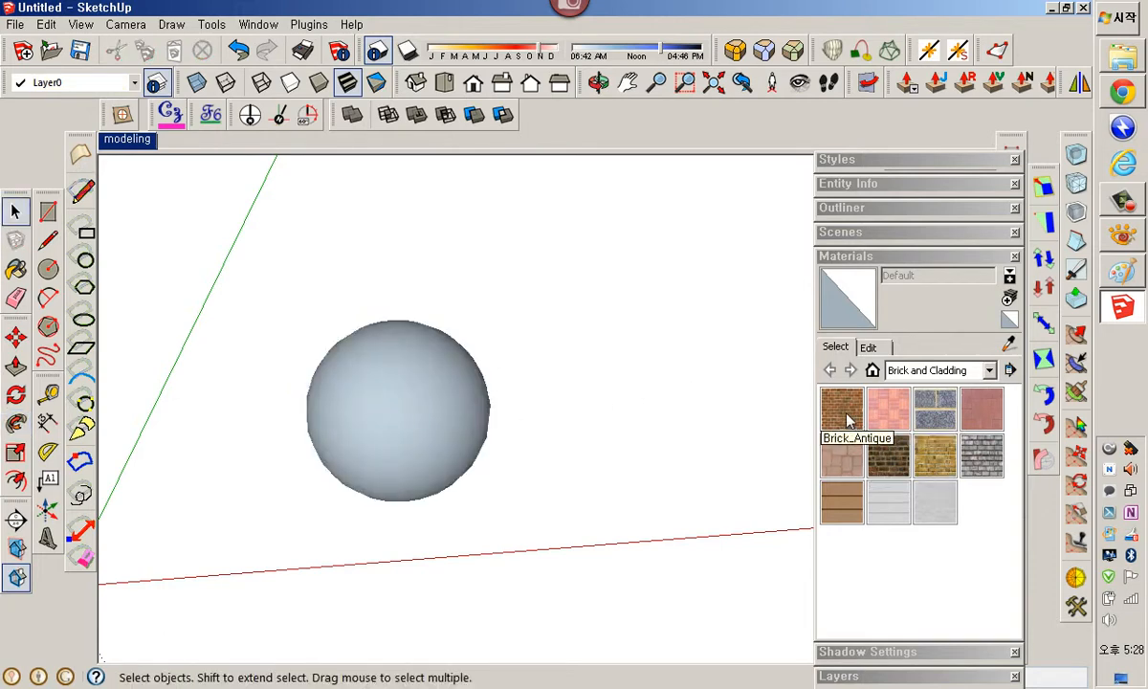
Paint the sphere with Brick_Antique and try to apply the UV Tools Spherical Map to it.
{"action": "left_click", "coordinate": [846, 418]}
{"action": "left_click", "coordinate": [461, 435]}
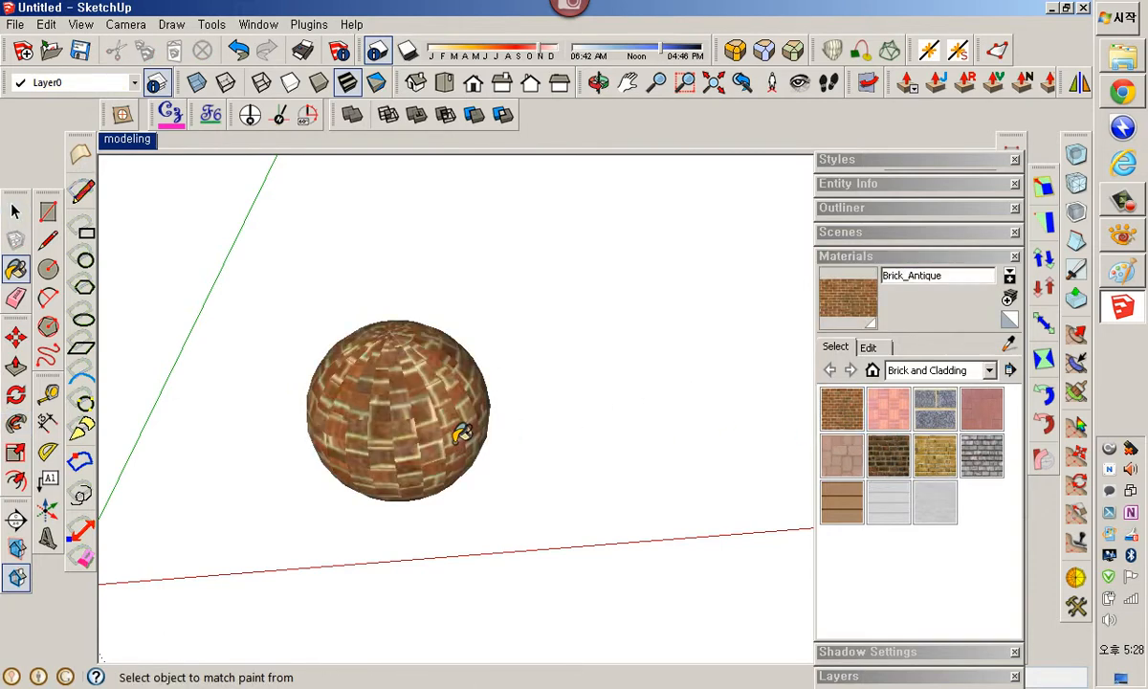
{"action": "key", "text": "space"}
{"action": "right_click", "coordinate": [413, 406]}
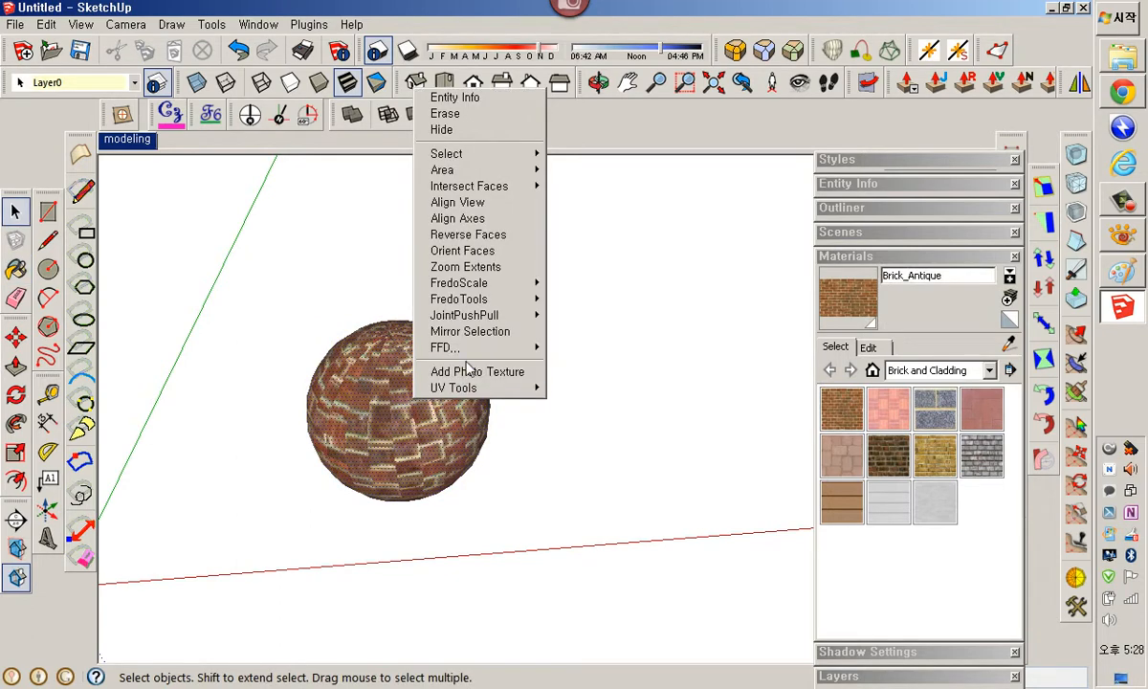
{"action": "mouse_move", "coordinate": [524, 388]}
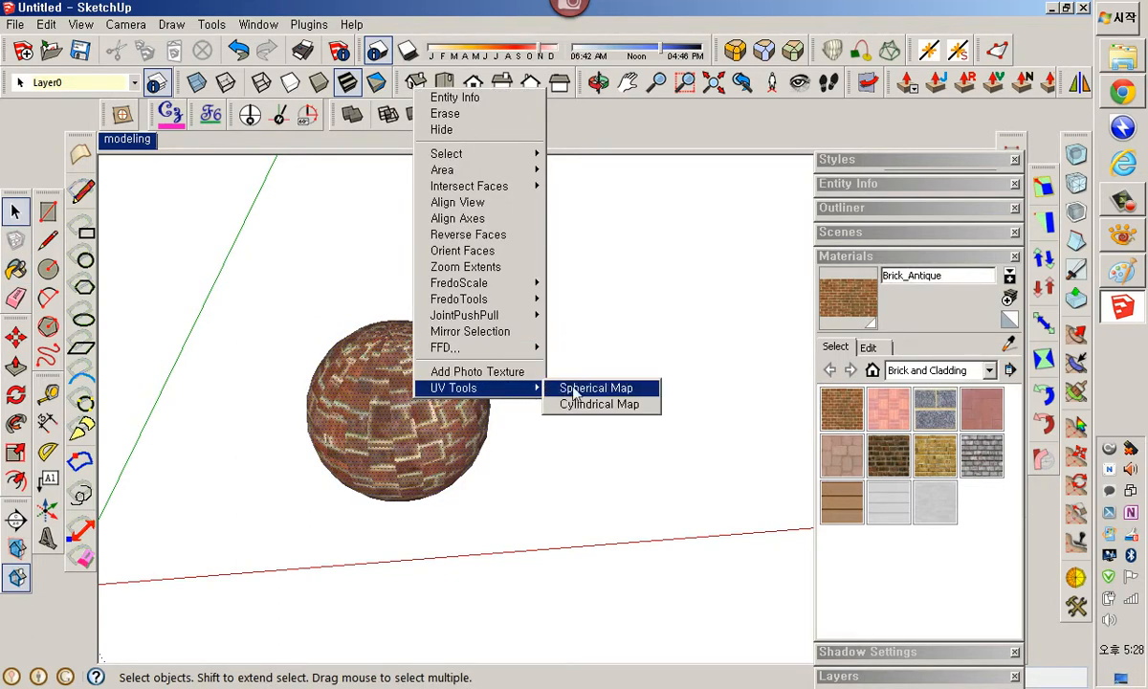
{"action": "left_click", "coordinate": [574, 390]}
Restart SketchUp after dismissing the crash report unsent, and dock the floating one-icon toolbar behind the solid tools.
{"action": "left_click", "coordinate": [541, 555]}
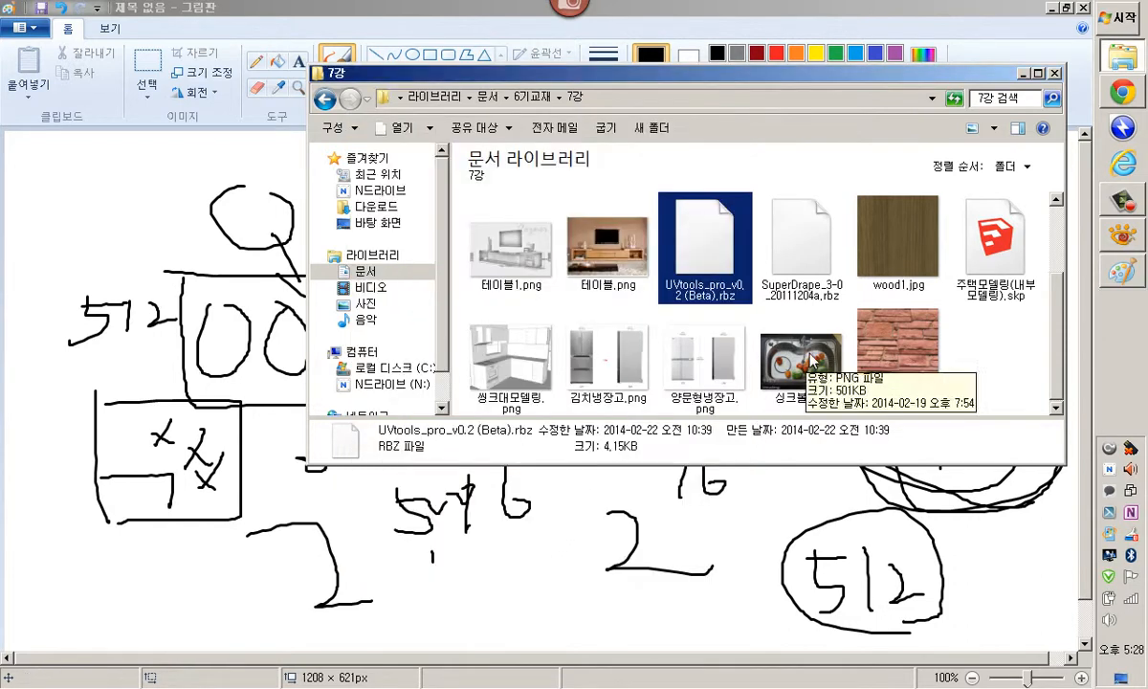
{"action": "left_click", "coordinate": [1117, 30]}
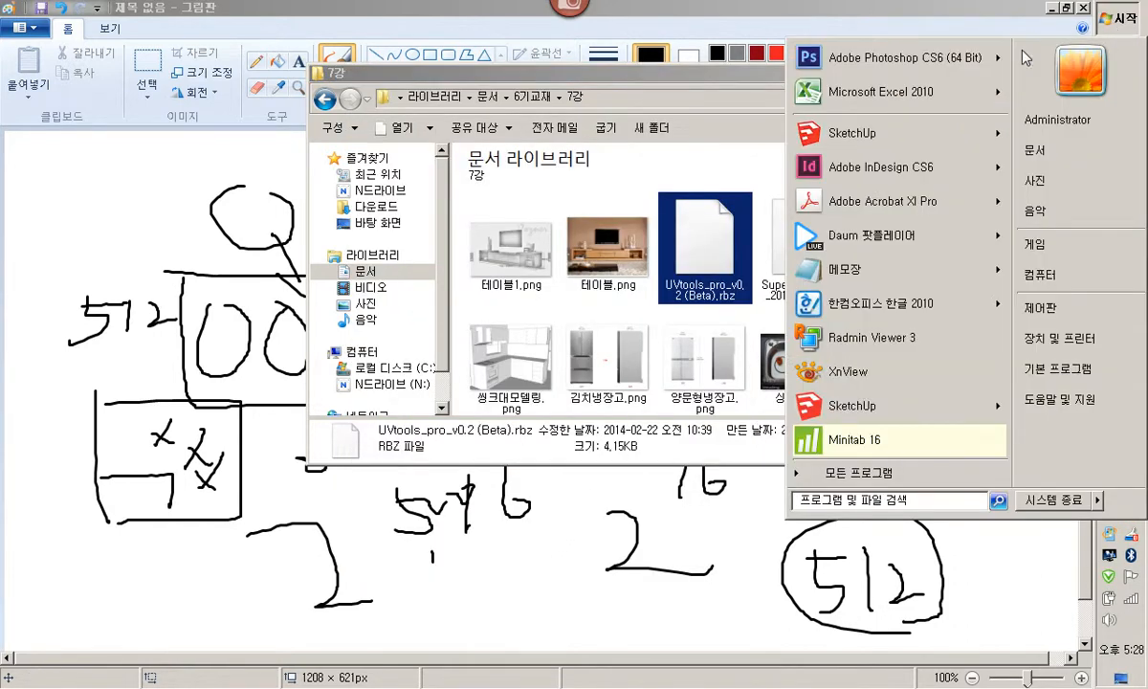
{"action": "left_click", "coordinate": [911, 133]}
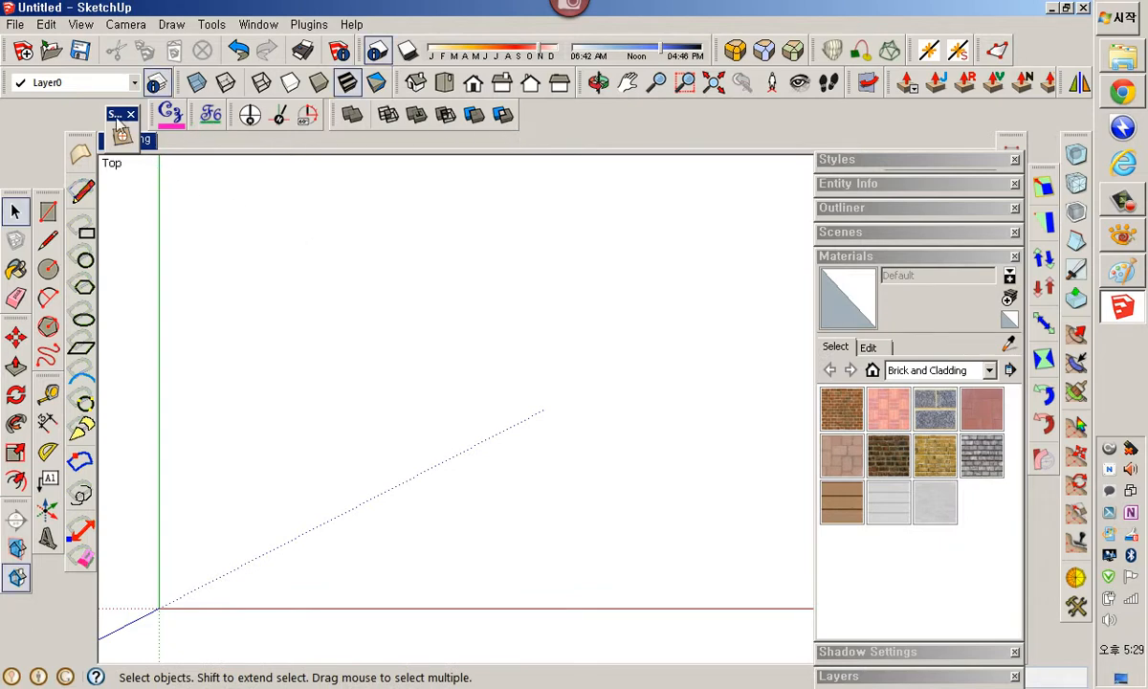
{"action": "left_click_drag", "start_coordinate": [115, 114], "coordinate": [450, 134]}
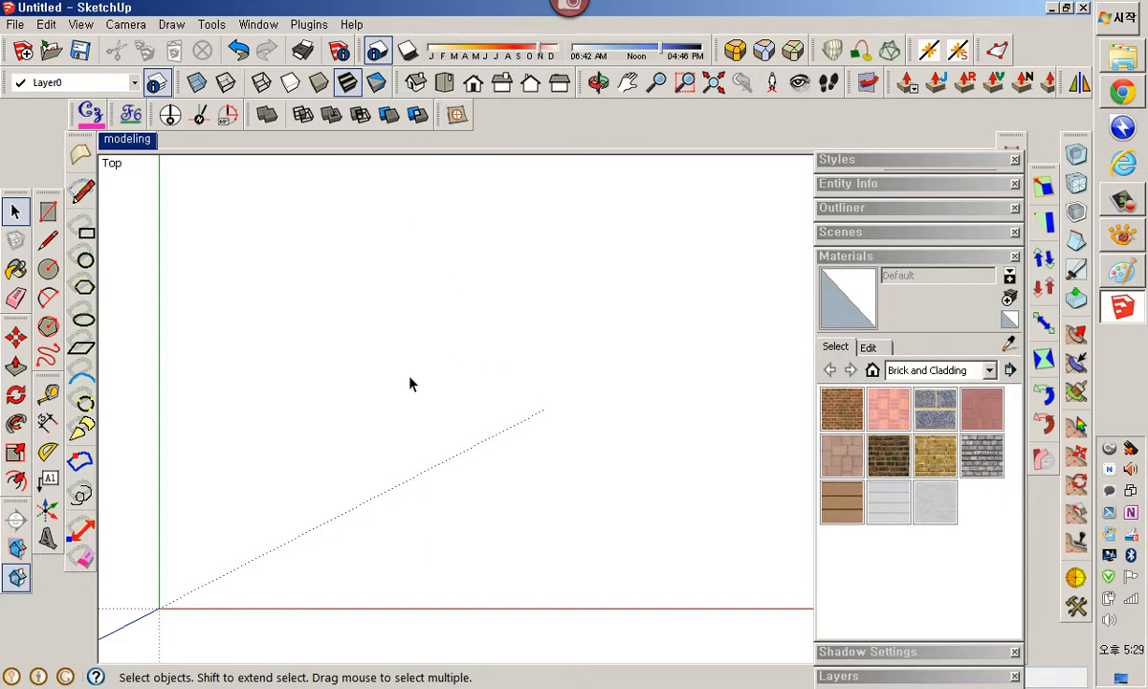
Draw two end-to-end arcs on the ground plane, one bulging downward and one upward, forming an S-shaped curve.
{"action": "middle_click_drag", "start_coordinate": [408, 389], "coordinate": [409, 335], "text": "shift"}
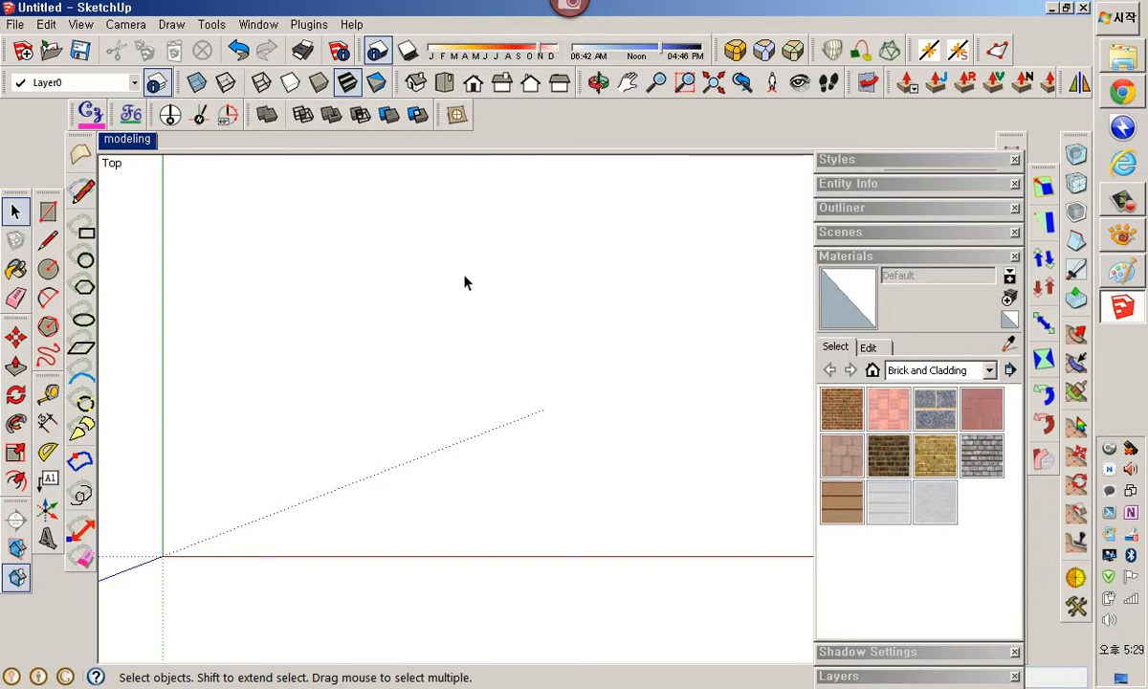
{"action": "key", "text": "a"}
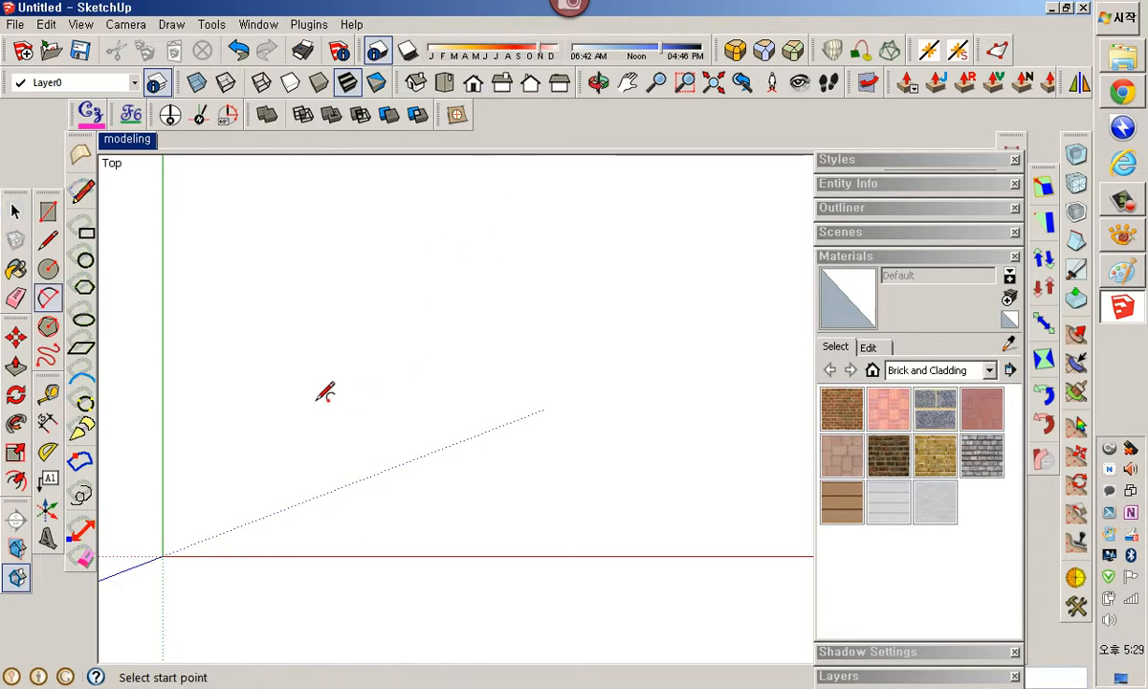
{"action": "left_click", "coordinate": [314, 373]}
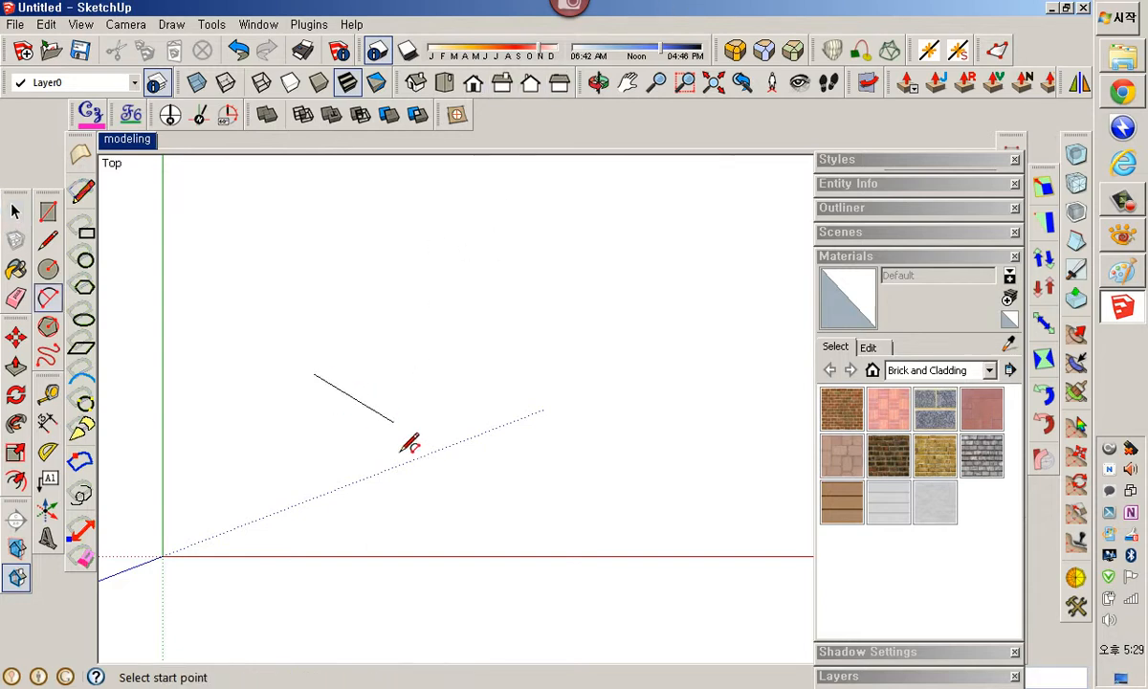
{"action": "left_click", "coordinate": [633, 398]}
{"action": "left_click", "coordinate": [483, 522]}
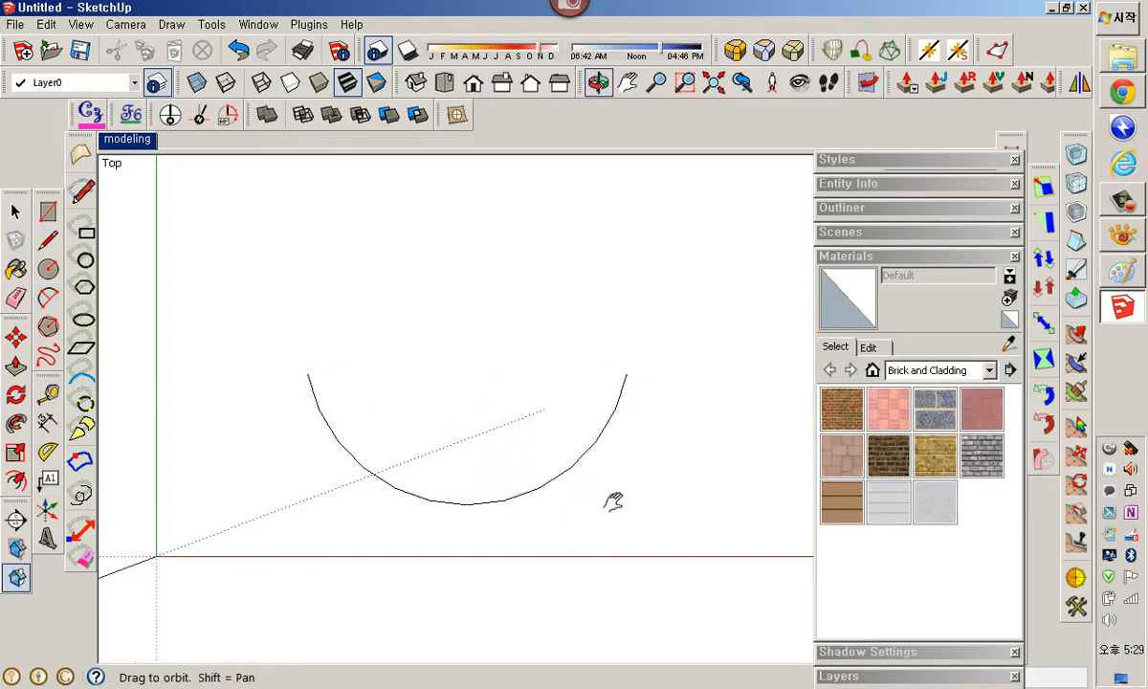
{"action": "middle_click_drag", "start_coordinate": [615, 504], "coordinate": [362, 450], "text": "shift"}
{"action": "left_click", "coordinate": [365, 370]}
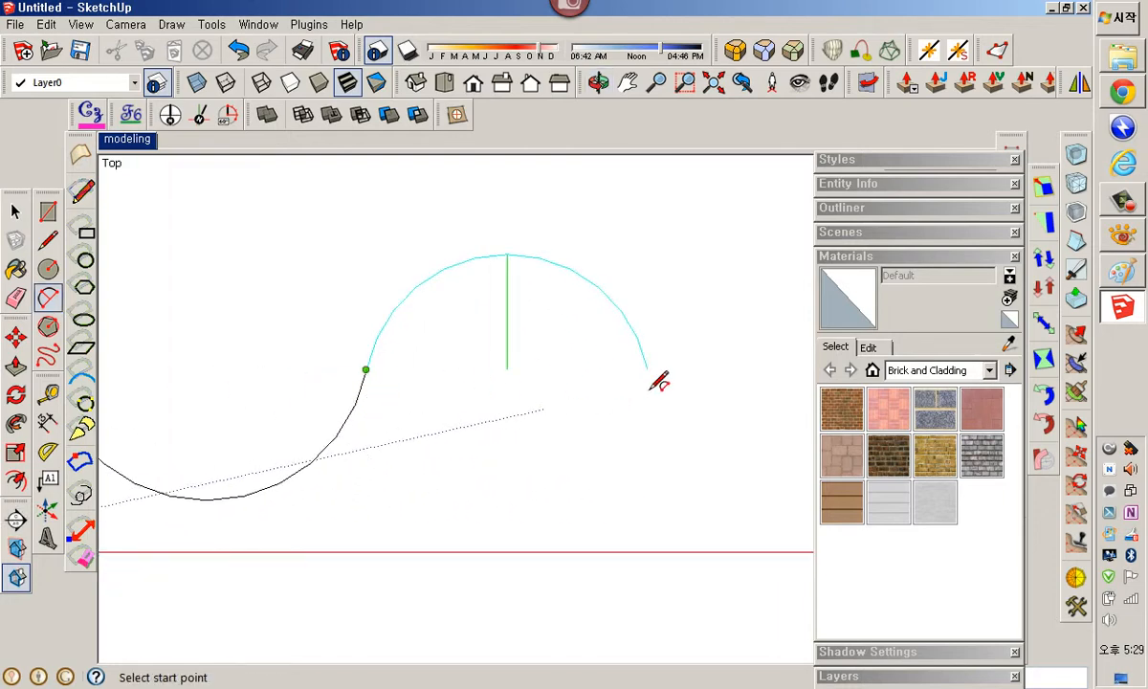
{"action": "left_click", "coordinate": [695, 357]}
{"action": "left_click", "coordinate": [543, 258]}
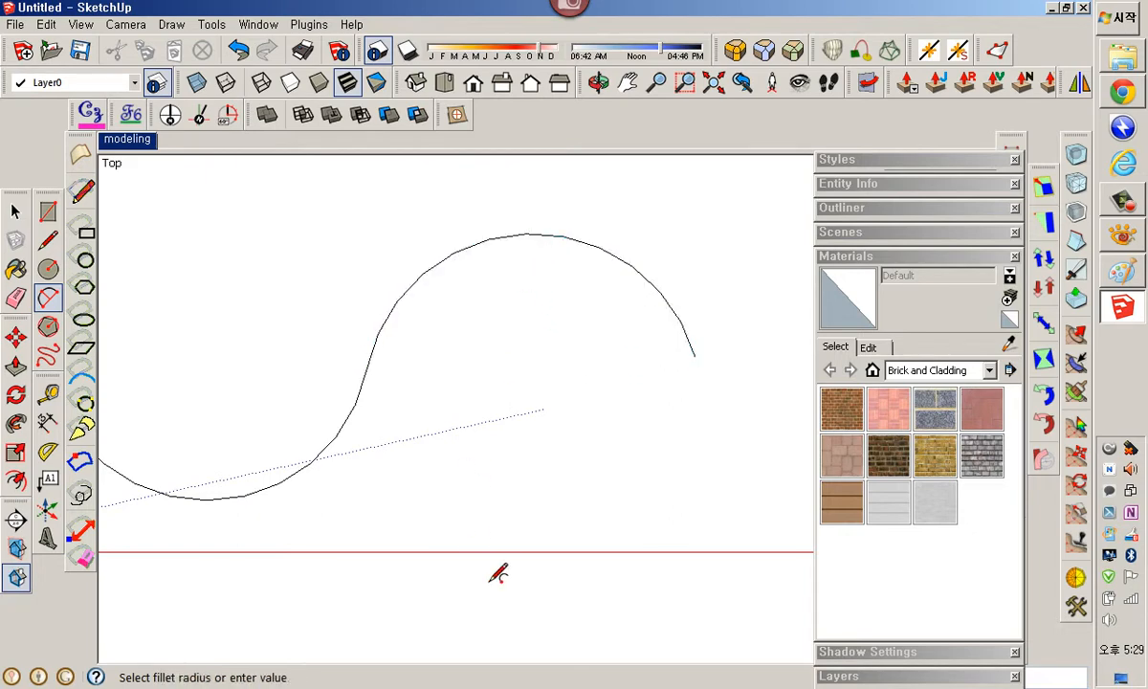
Close the S-curve into a face with a line from each free end and a connecting line behind the arcs.
{"action": "middle_click_drag", "start_coordinate": [499, 568], "coordinate": [632, 547], "text": "shift"}
{"action": "key", "text": "l"}
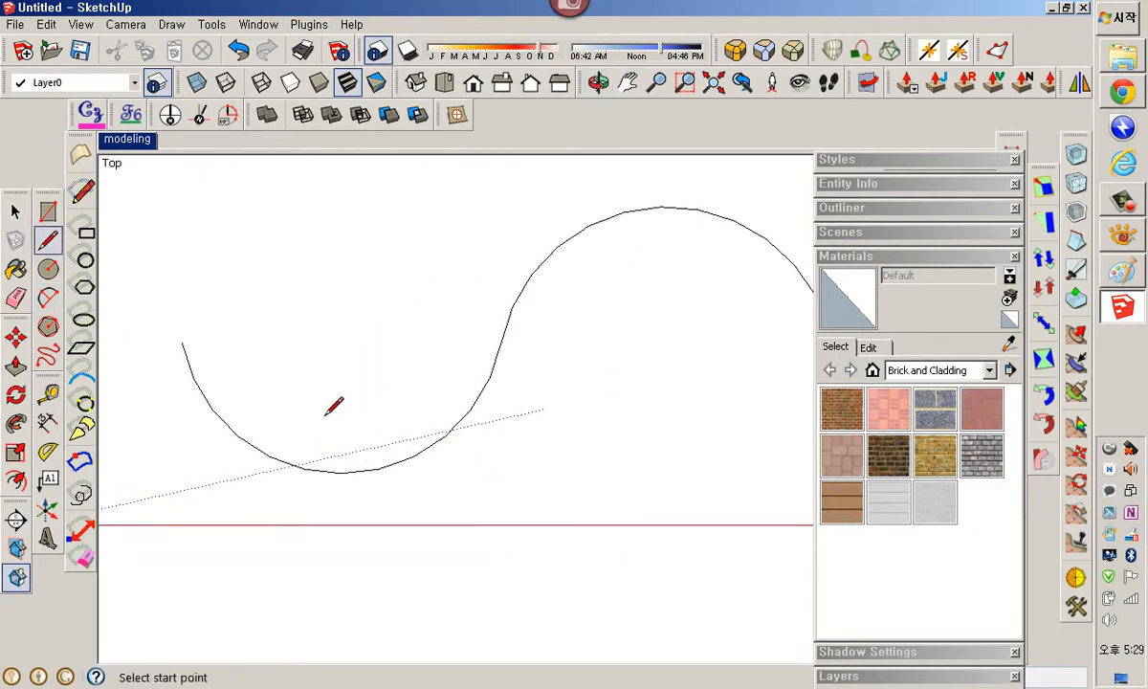
{"action": "left_click", "coordinate": [181, 343]}
{"action": "left_click", "coordinate": [182, 173]}
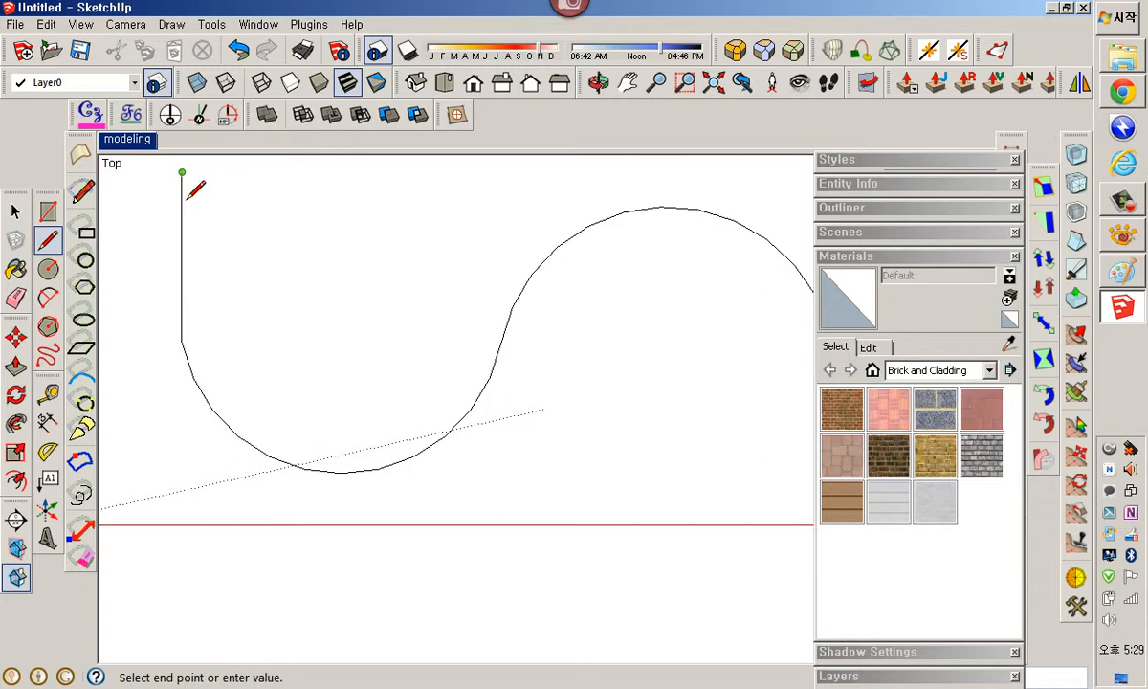
{"action": "middle_click_drag", "start_coordinate": [655, 291], "coordinate": [428, 322], "text": "shift"}
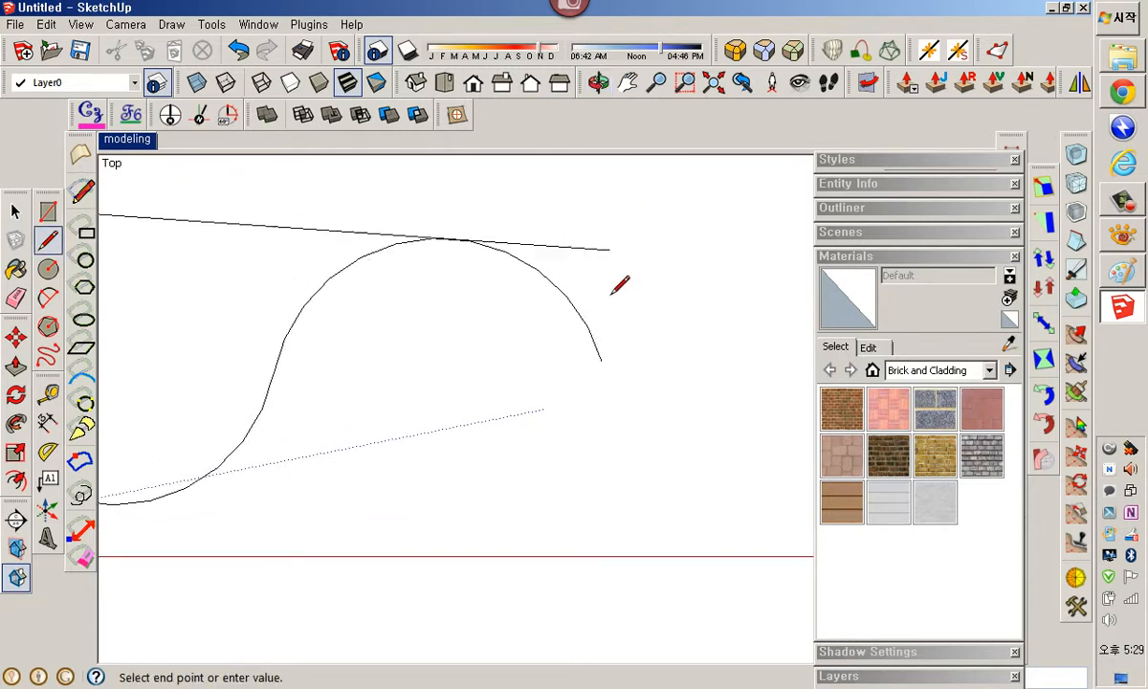
{"action": "left_click", "coordinate": [600, 203]}
{"action": "left_click", "coordinate": [601, 360]}
{"action": "mouse_move", "coordinate": [601, 360]}
{"action": "middle_mouse_down"}
{"action": "mouse_move", "coordinate": [743, 637]}
{"action": "mouse_move", "coordinate": [601, 359]}
{"action": "middle_mouse_up"}
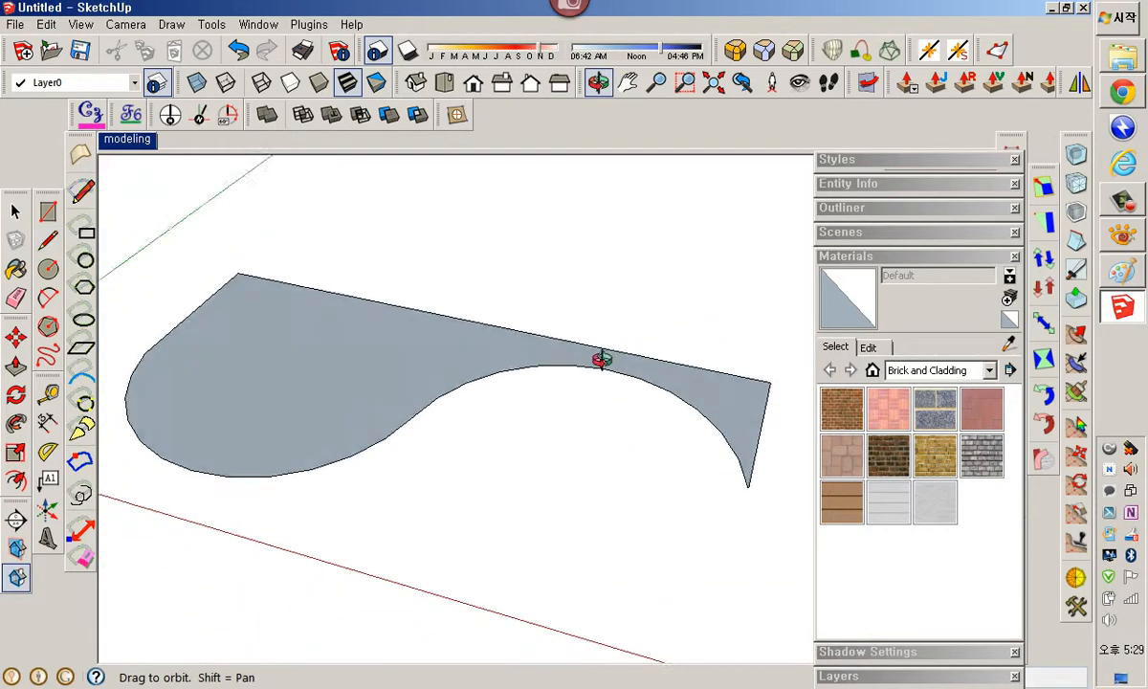
Push/Pull the S-curved face upward into a solid and smooth the vertical edge where its two arcs meet.
{"action": "key", "text": "p"}
{"action": "left_click", "coordinate": [441, 374]}
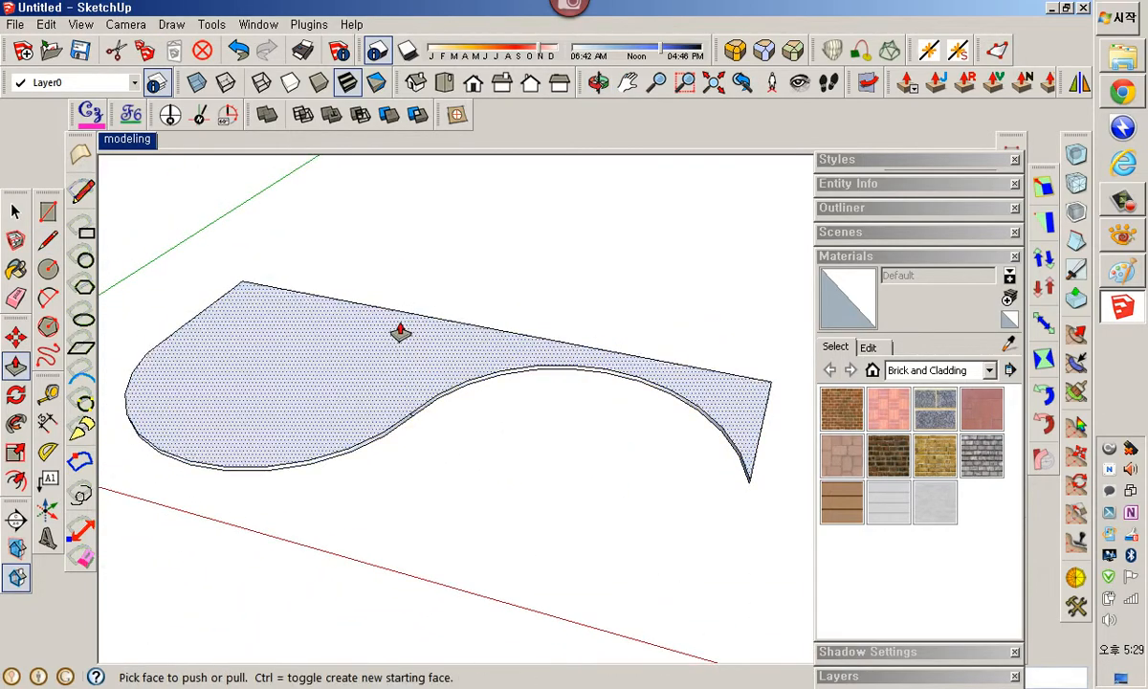
{"action": "left_click", "coordinate": [391, 379]}
{"action": "left_click", "coordinate": [391, 369]}
{"action": "left_click", "coordinate": [391, 218]}
{"action": "middle_click_drag", "start_coordinate": [441, 334], "coordinate": [476, 397], "text": "shift"}
{"action": "key", "text": "e"}
{"action": "left_click_drag", "start_coordinate": [432, 417], "coordinate": [456, 410]}
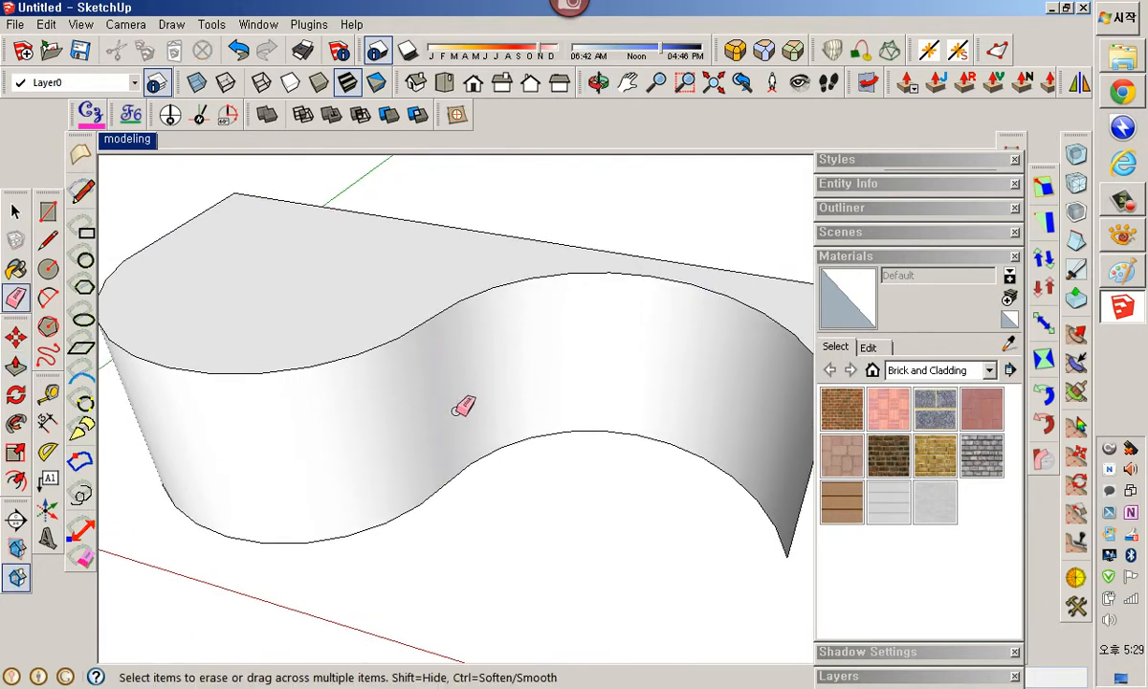
Draw a long narrow rectangle on the ground in front of the S-curved solid and pull it up into a straight wall.
{"action": "middle_click_drag", "start_coordinate": [464, 423], "coordinate": [546, 336]}
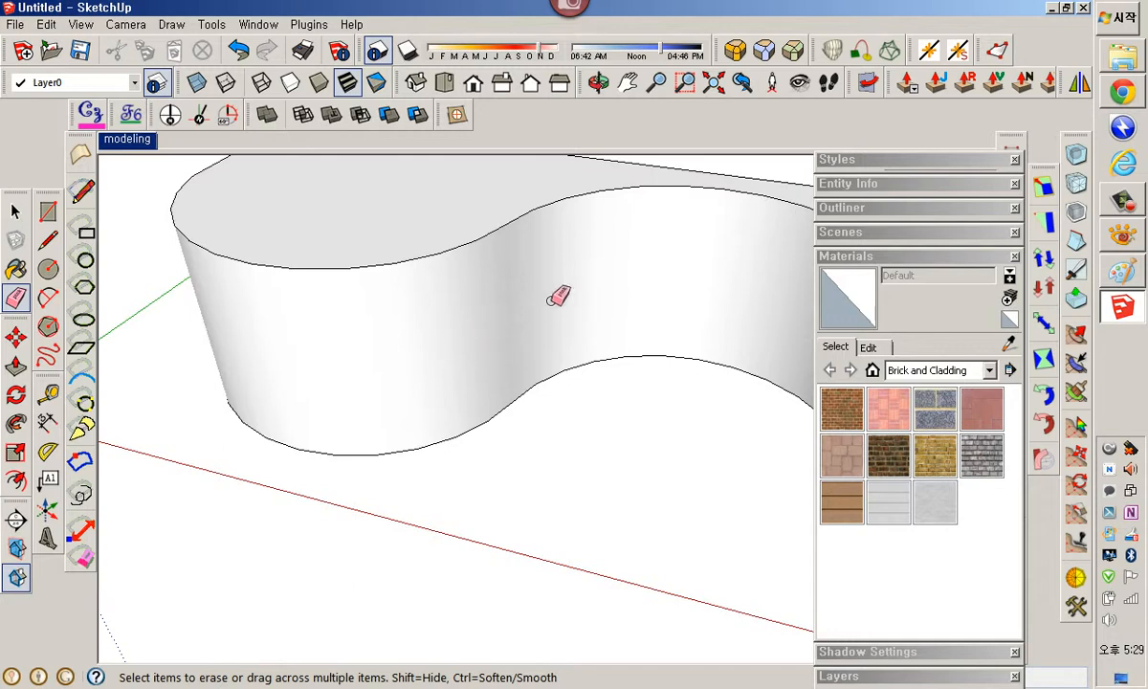
{"action": "scroll", "coordinate": [531, 298], "scroll_direction": "down", "scroll_amount": 5}
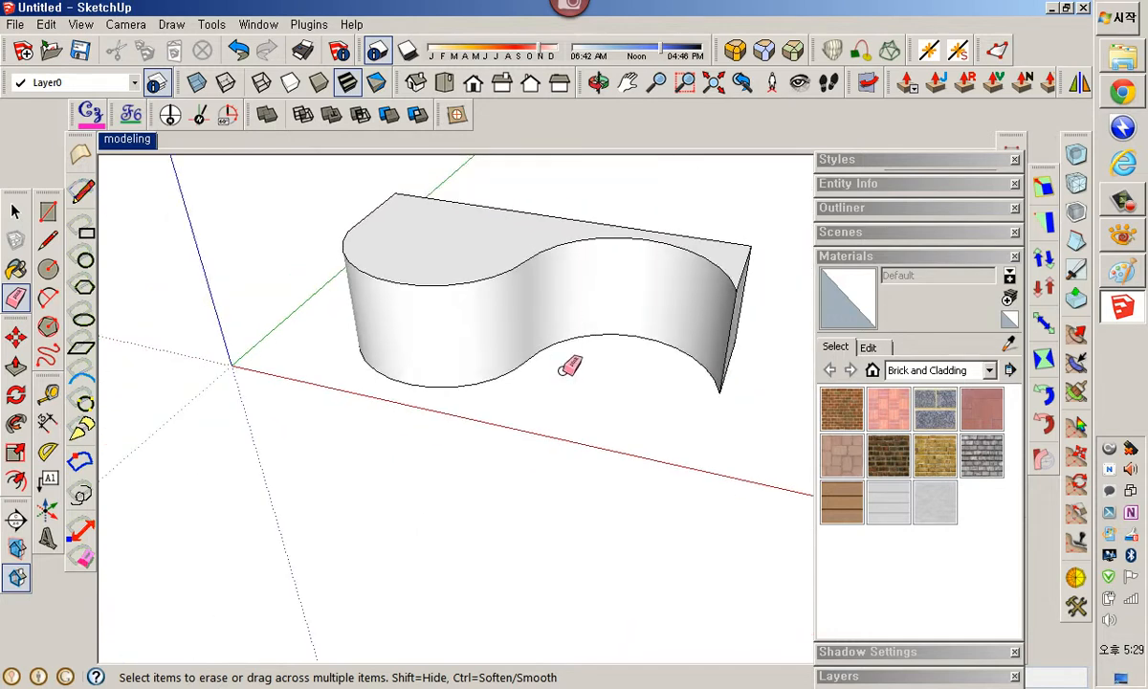
{"action": "middle_click_drag", "start_coordinate": [559, 402], "coordinate": [530, 409]}
{"action": "key", "text": "r"}
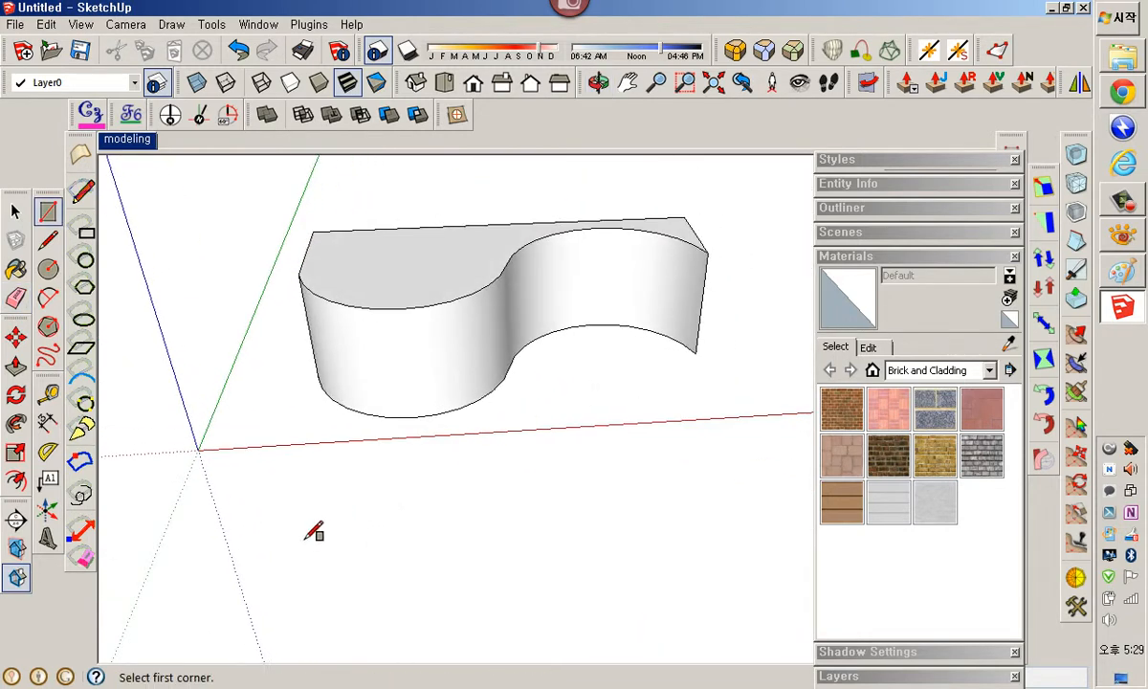
{"action": "left_click", "coordinate": [322, 525]}
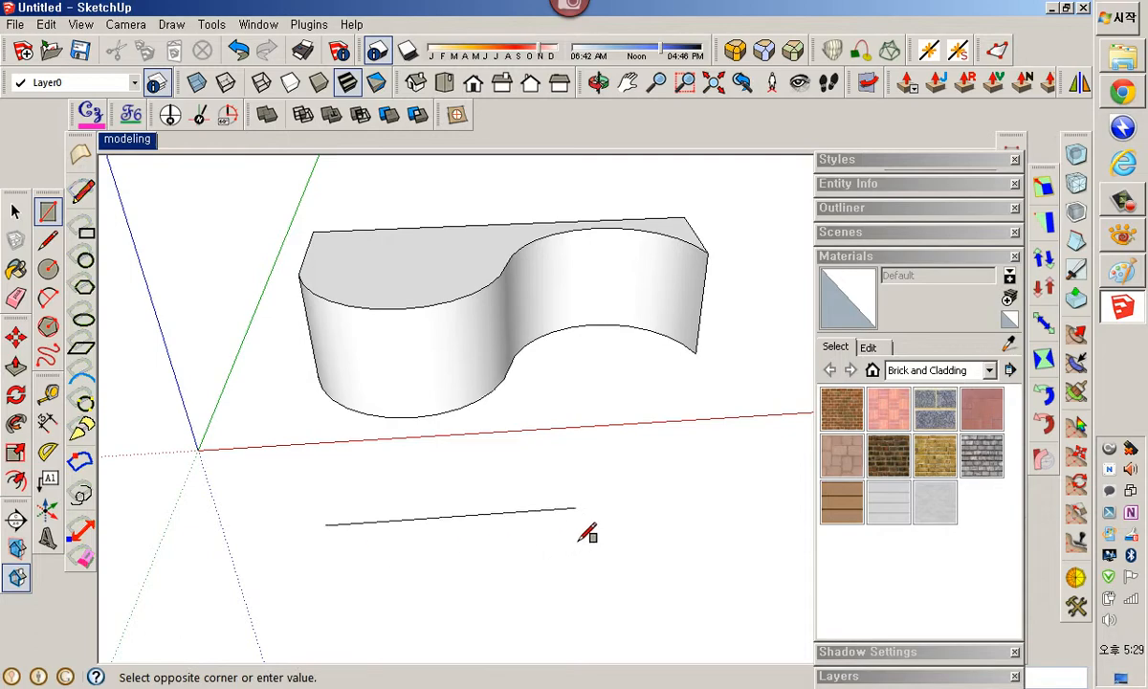
{"action": "left_click", "coordinate": [730, 527]}
{"action": "key", "text": "p"}
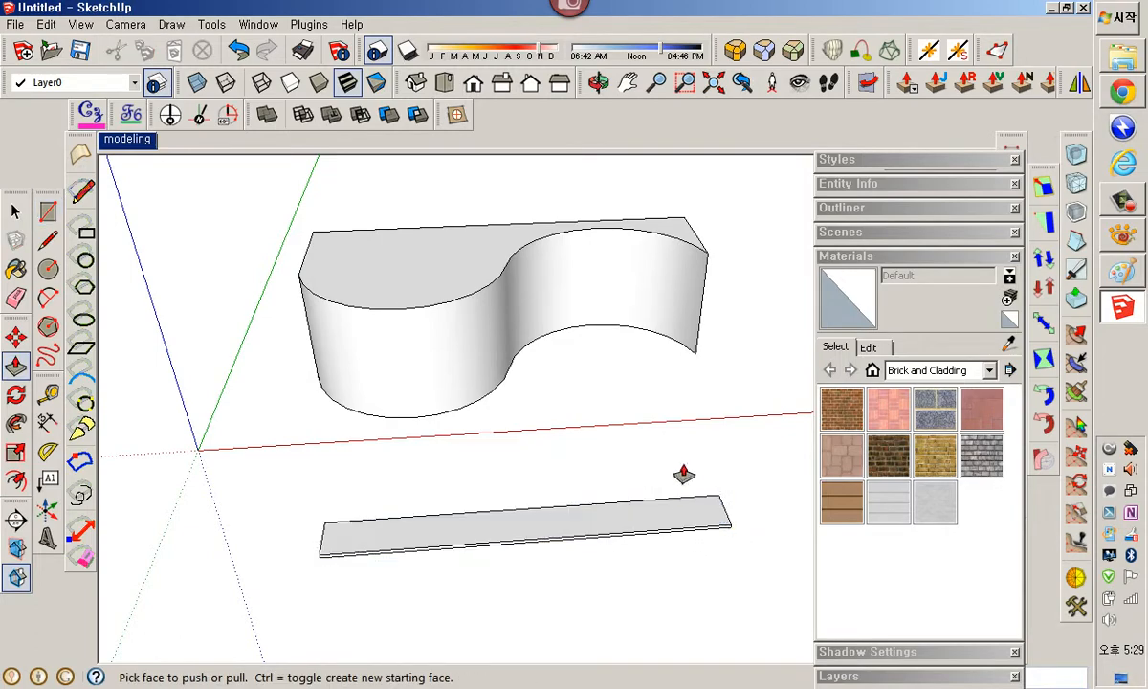
{"action": "left_click", "coordinate": [681, 528]}
{"action": "left_click", "coordinate": [751, 308]}
Paint the wall face towards the S-curved solid with Brick_Antique and set its texture to Projected.
{"action": "middle_click_drag", "start_coordinate": [751, 308], "coordinate": [751, 464]}
{"action": "key", "text": "space"}
{"action": "left_click", "coordinate": [832, 410]}
{"action": "middle_click_drag", "start_coordinate": [633, 480], "coordinate": [658, 310]}
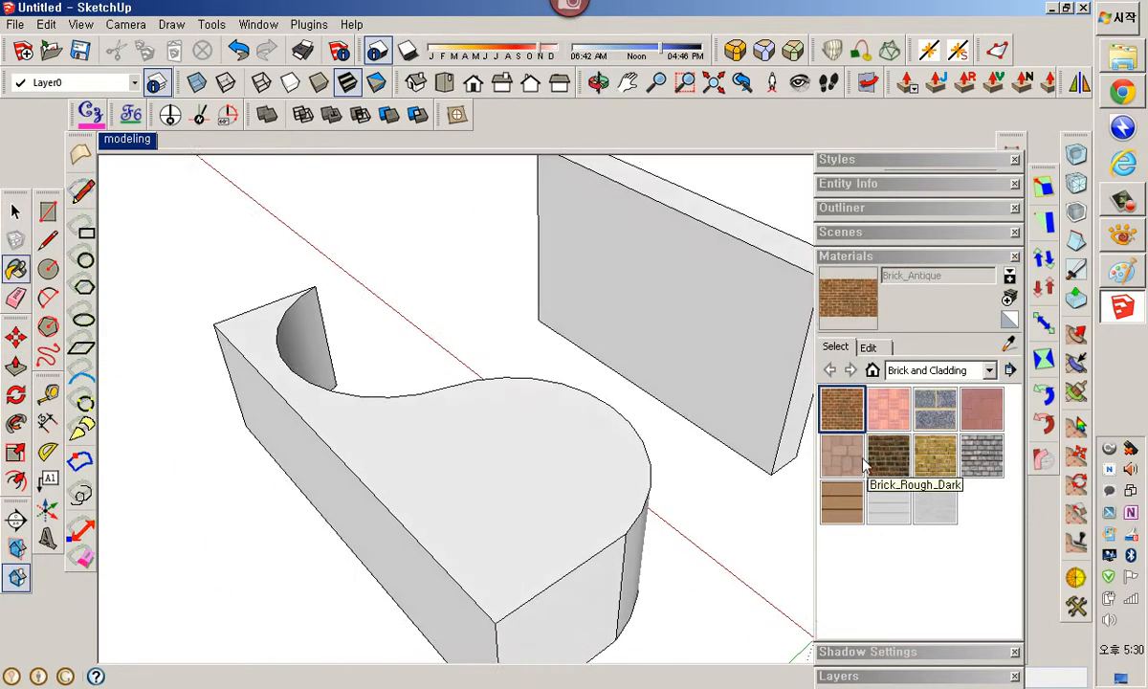
{"action": "left_click", "coordinate": [700, 333]}
{"action": "key", "text": "space"}
{"action": "right_click", "coordinate": [718, 322]}
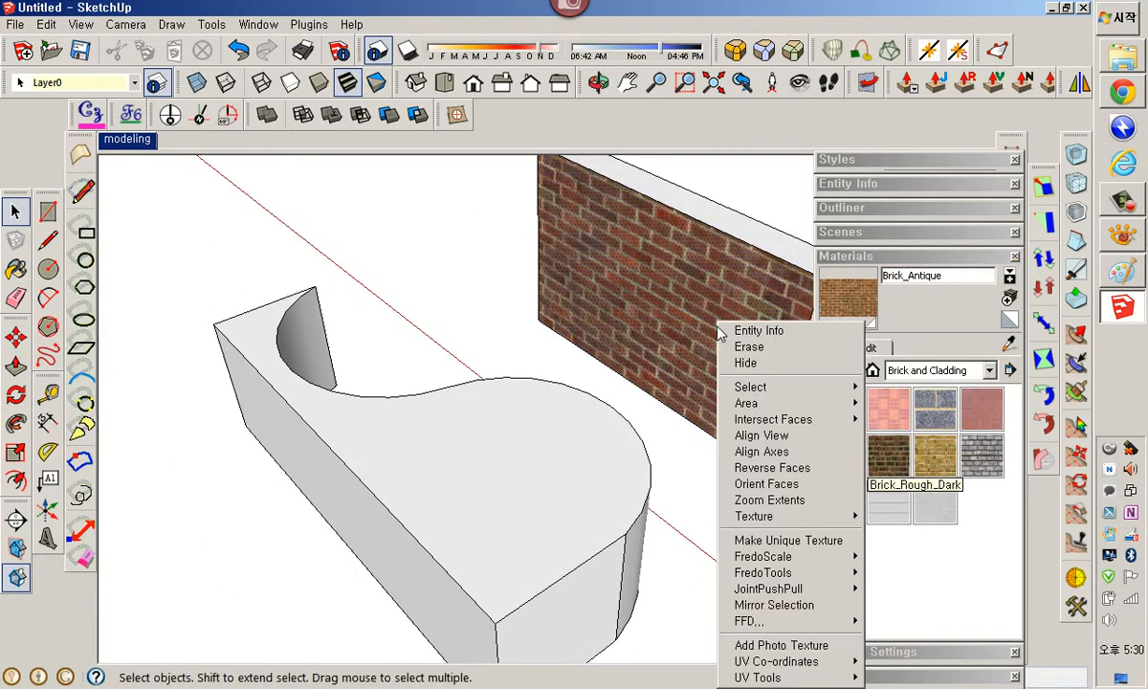
{"action": "mouse_move", "coordinate": [808, 522]}
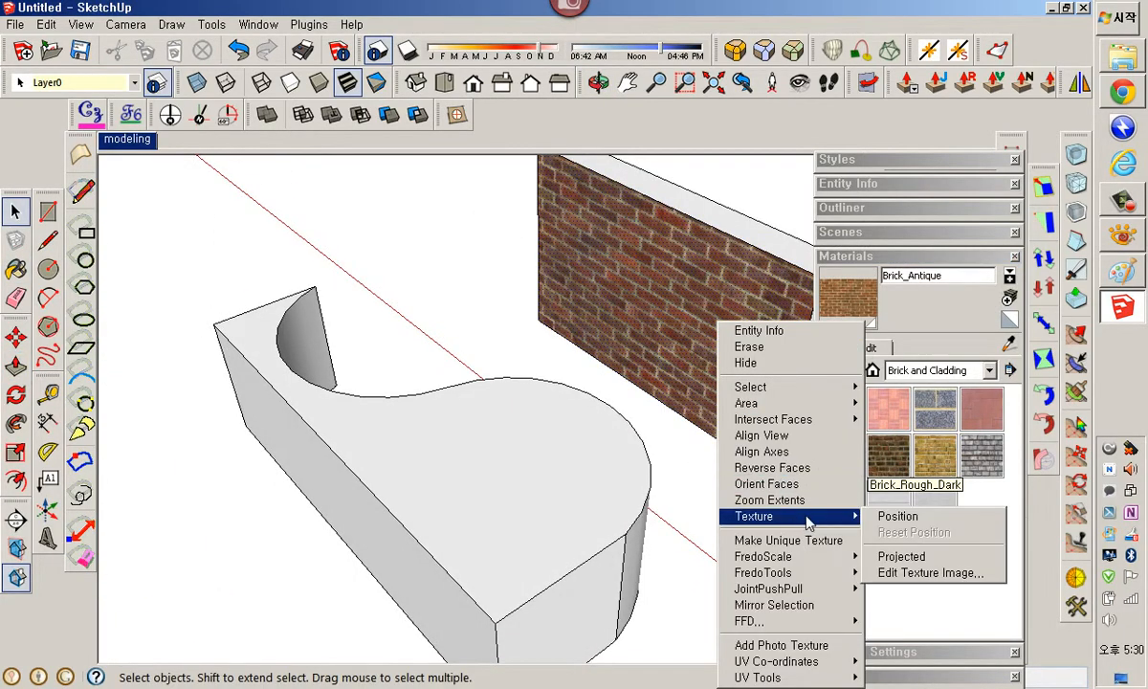
{"action": "left_click", "coordinate": [908, 555]}
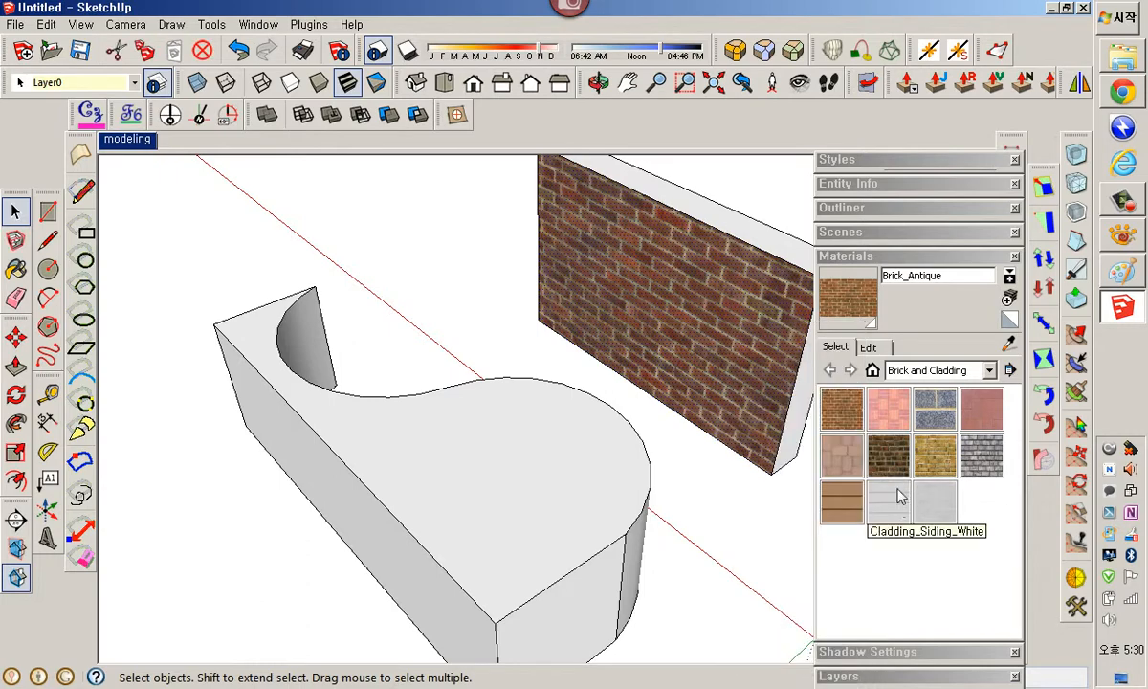
Sample the projected brick texture from the wall and paint it onto the S-curved side surface.
{"action": "left_click", "coordinate": [1008, 344]}
{"action": "mouse_move", "coordinate": [732, 361]}
{"action": "middle_mouse_down"}
{"action": "mouse_move", "coordinate": [503, 433]}
{"action": "mouse_move", "coordinate": [507, 464]}
{"action": "middle_mouse_up"}
{"action": "left_click", "coordinate": [521, 474]}
{"action": "middle_click_drag", "start_coordinate": [584, 431], "coordinate": [522, 391]}
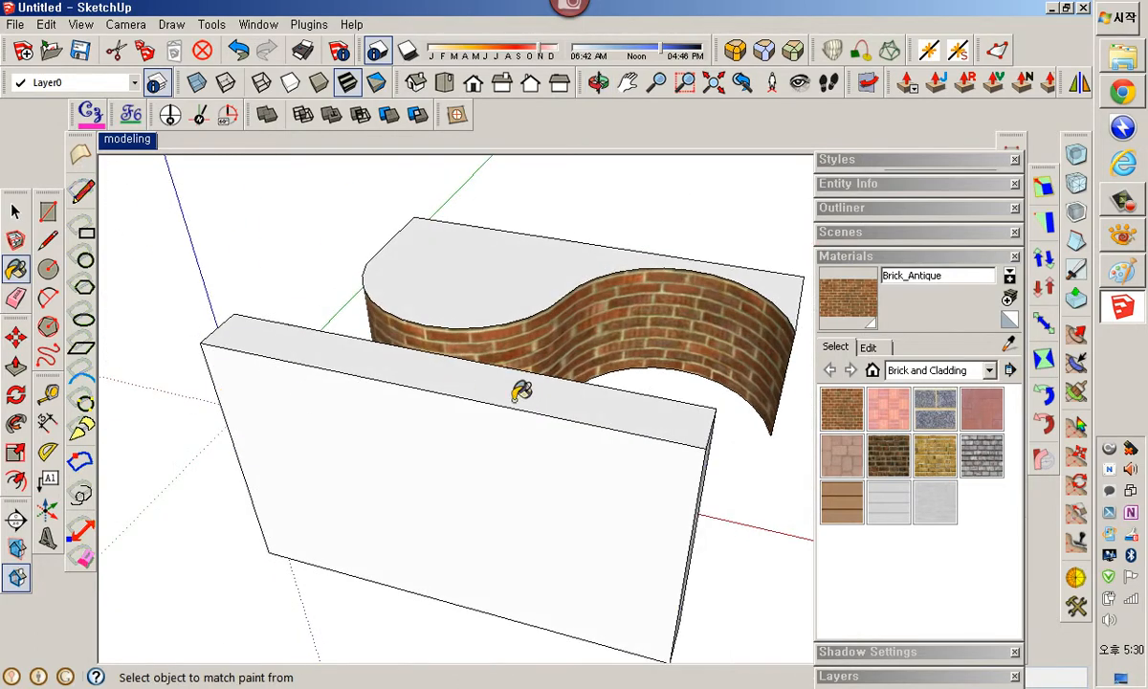
{"action": "scroll", "coordinate": [520, 391], "scroll_direction": "up", "scroll_amount": 6}
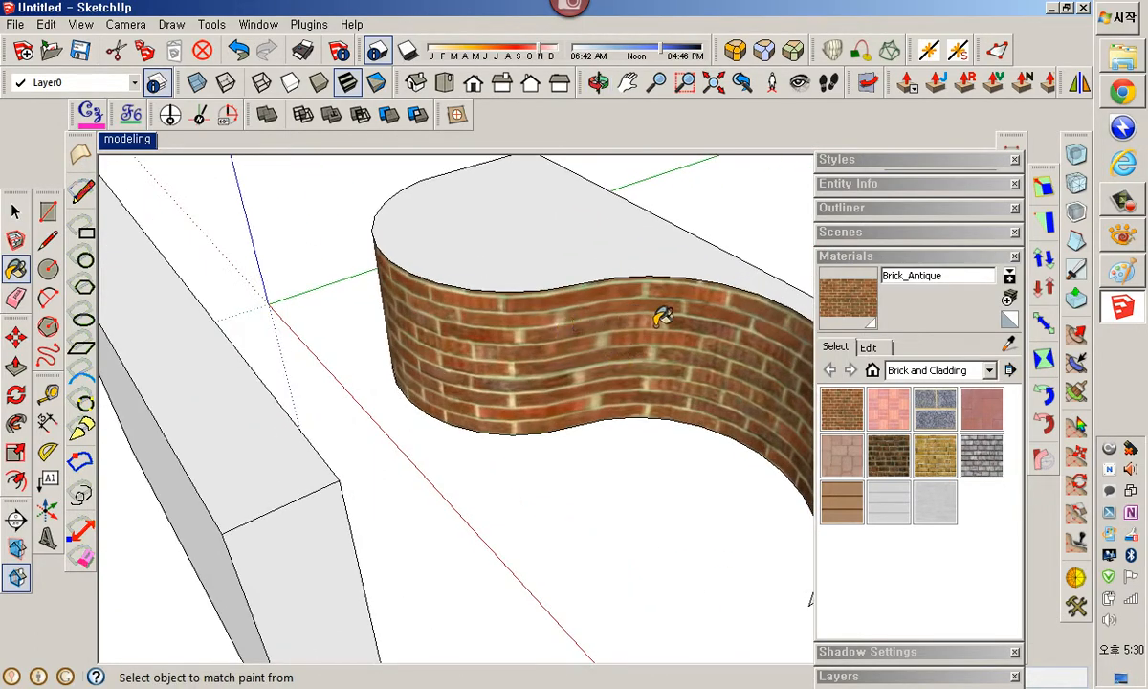
{"action": "mouse_move", "coordinate": [624, 337]}
{"action": "middle_mouse_down"}
{"action": "mouse_move", "coordinate": [461, 358]}
{"action": "mouse_move", "coordinate": [306, 342]}
{"action": "middle_mouse_up"}
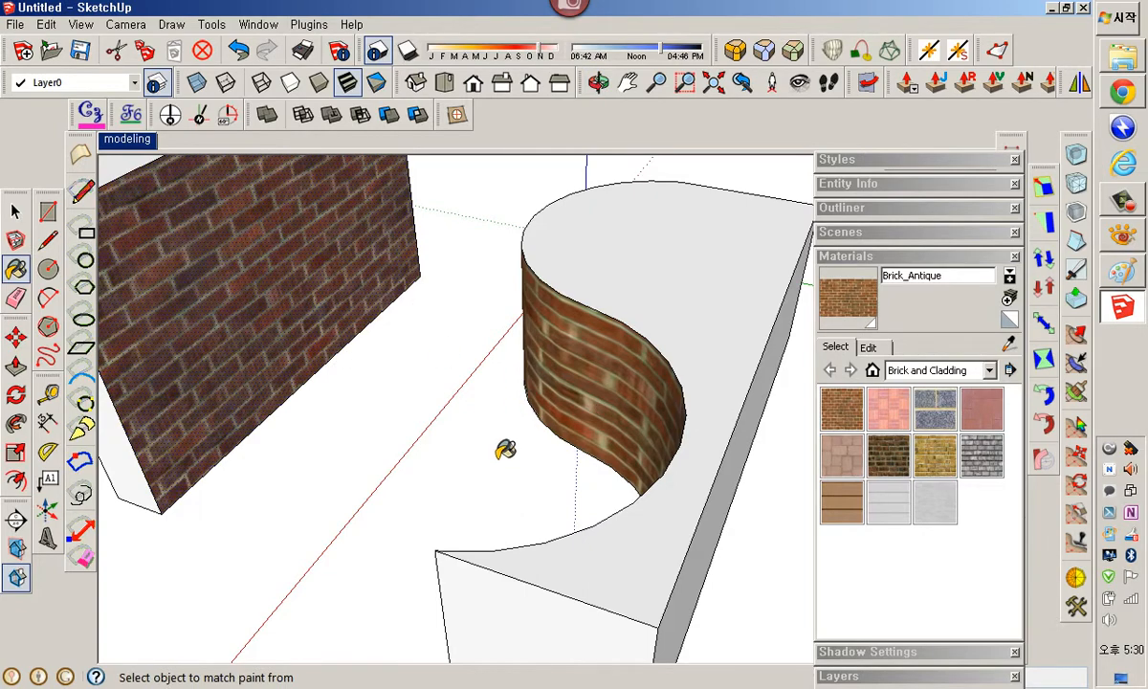
{"action": "mouse_move", "coordinate": [473, 421]}
{"action": "middle_mouse_down"}
{"action": "mouse_move", "coordinate": [527, 386]}
{"action": "mouse_move", "coordinate": [612, 371]}
{"action": "middle_mouse_up"}
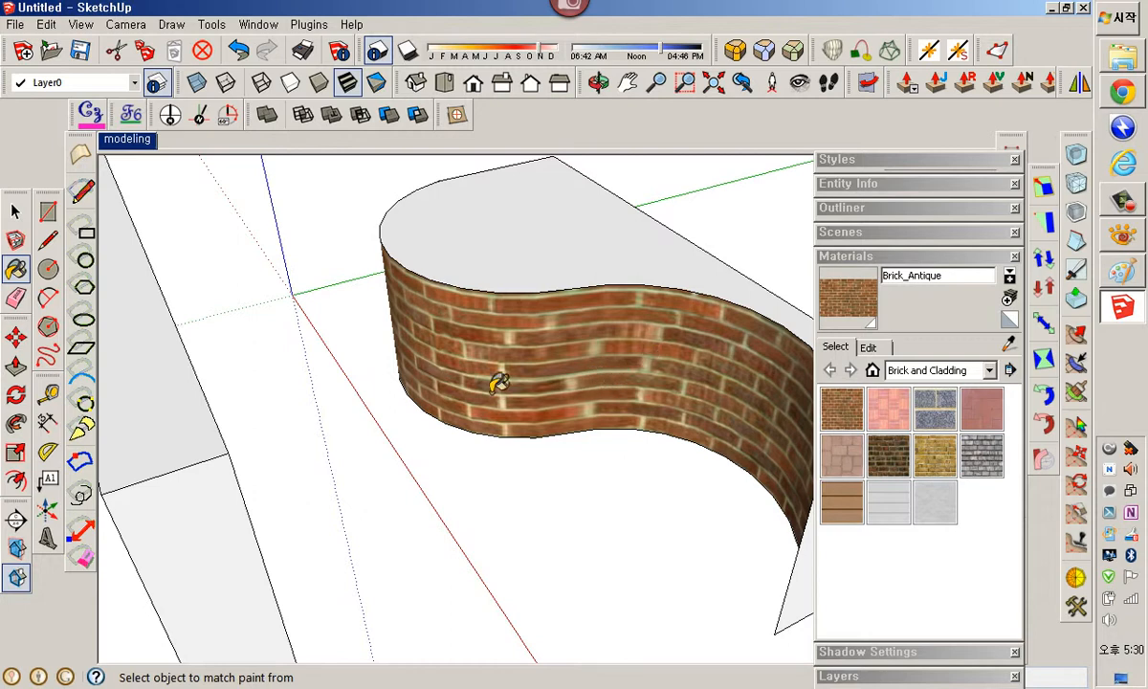
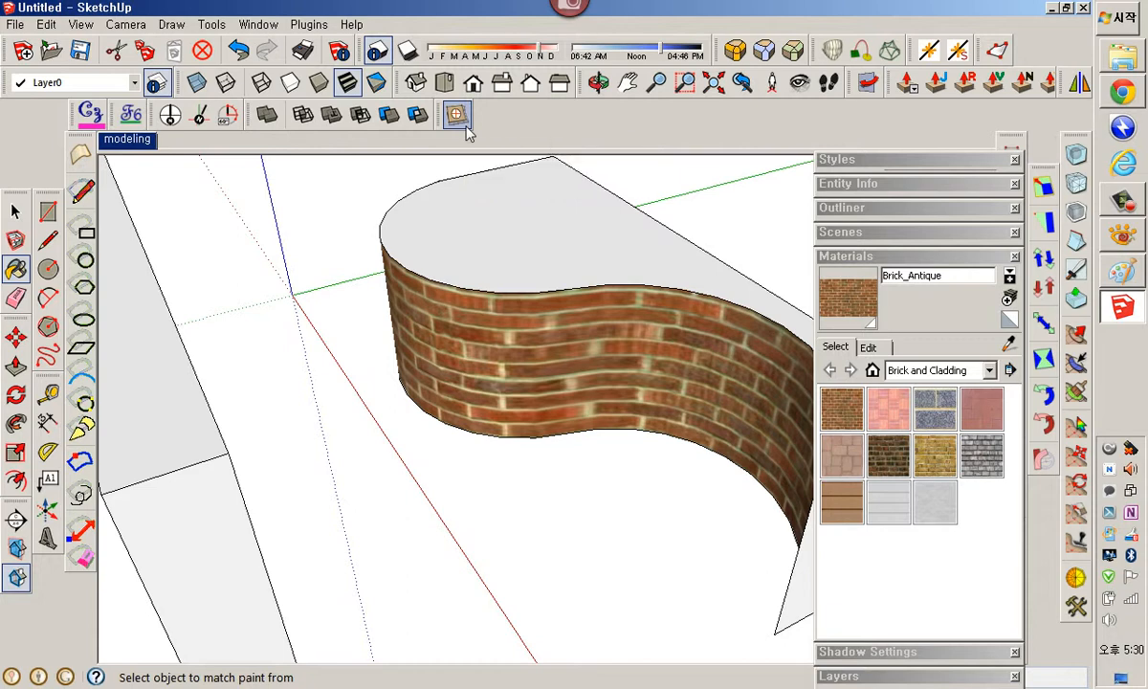
Make the whole straight wall one group and the whole S-curved solid another group.
{"action": "scroll", "coordinate": [481, 134], "scroll_direction": "down", "scroll_amount": 3}
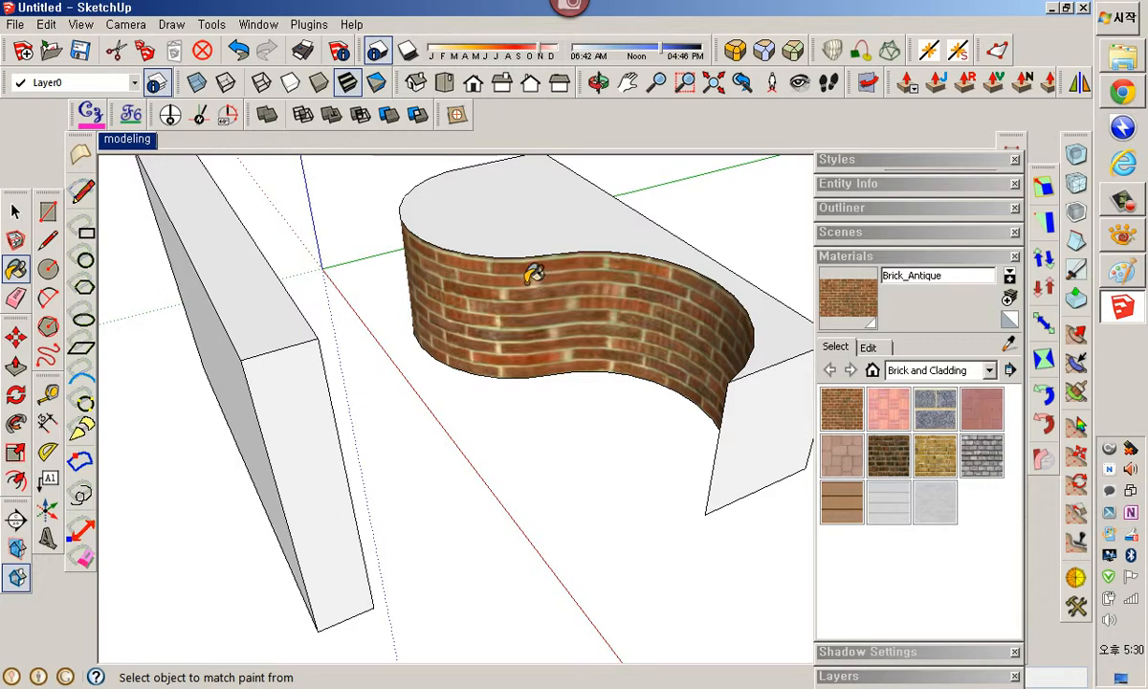
{"action": "middle_click_drag", "start_coordinate": [532, 274], "coordinate": [311, 279]}
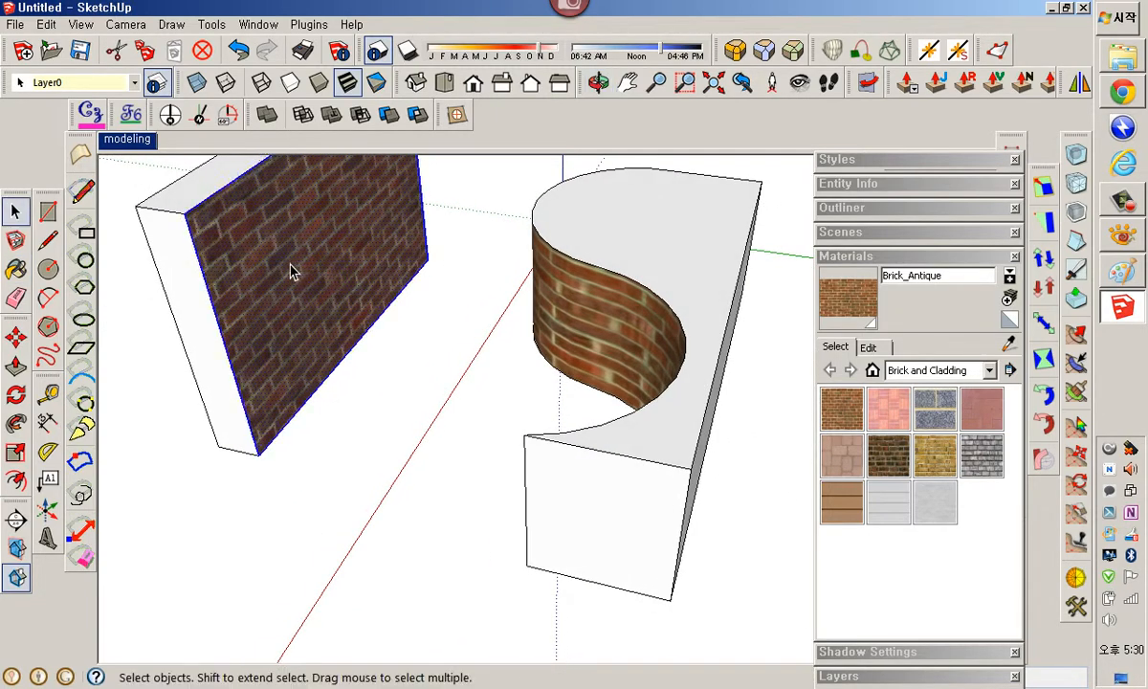
{"action": "right_click", "coordinate": [287, 257]}
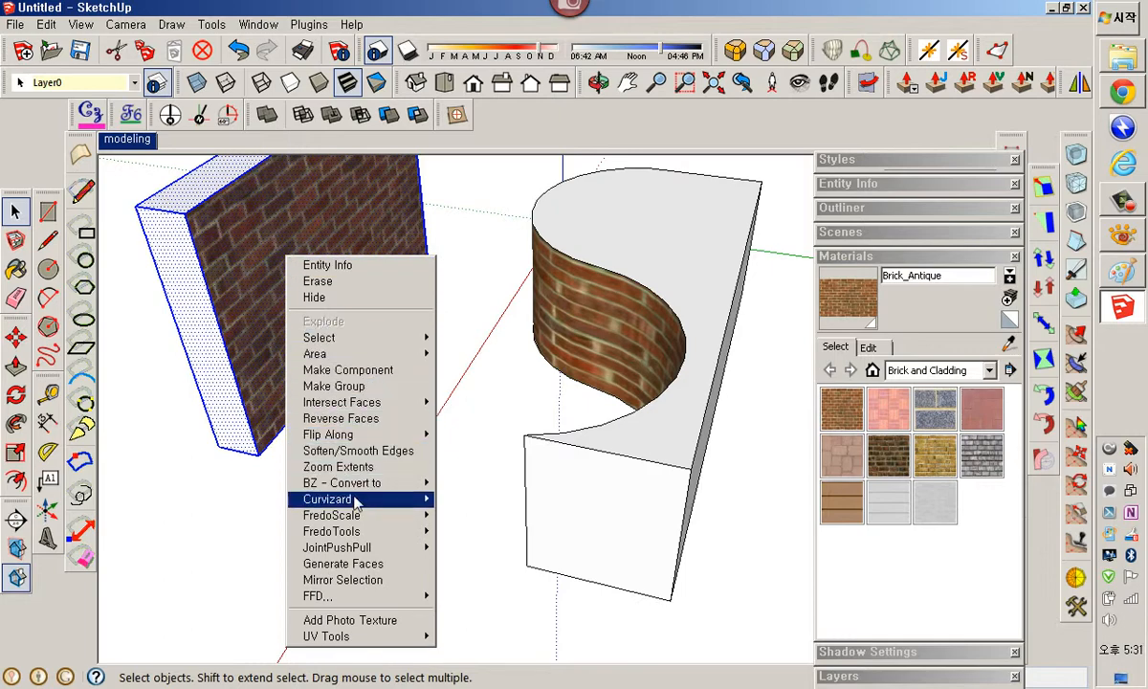
{"action": "left_click", "coordinate": [354, 385]}
{"action": "middle_click_drag", "start_coordinate": [445, 372], "coordinate": [600, 335]}
{"action": "left_click", "coordinate": [600, 334]}
{"action": "triple_click", "coordinate": [600, 335]}
{"action": "right_click", "coordinate": [600, 334]}
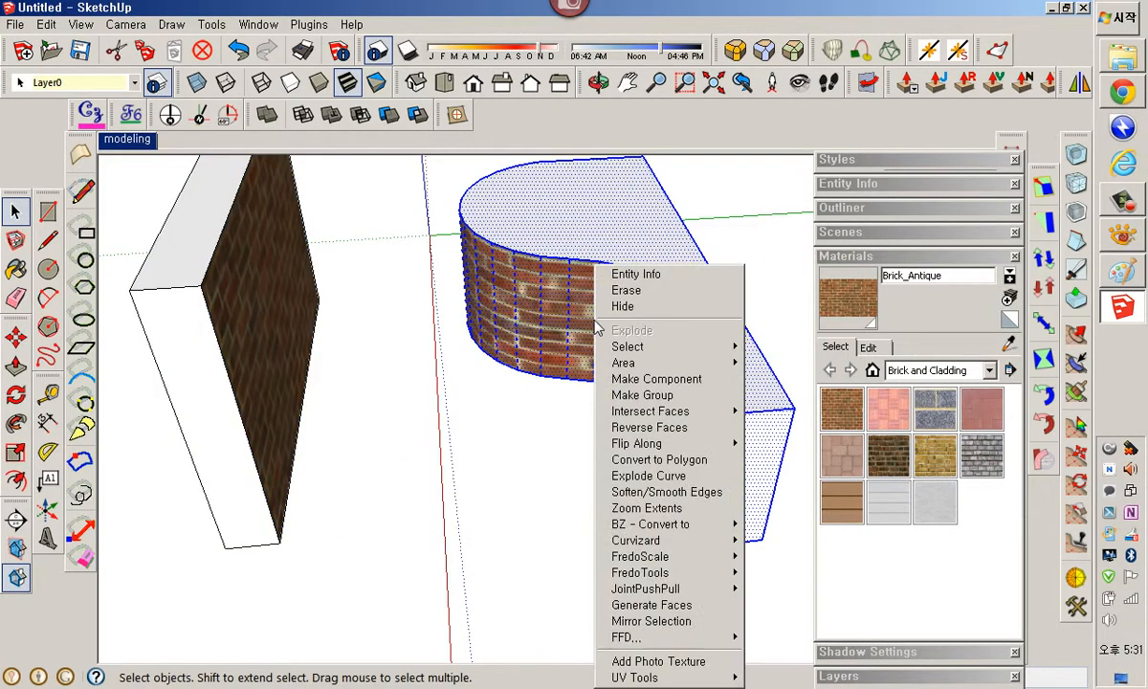
{"action": "left_click", "coordinate": [650, 396]}
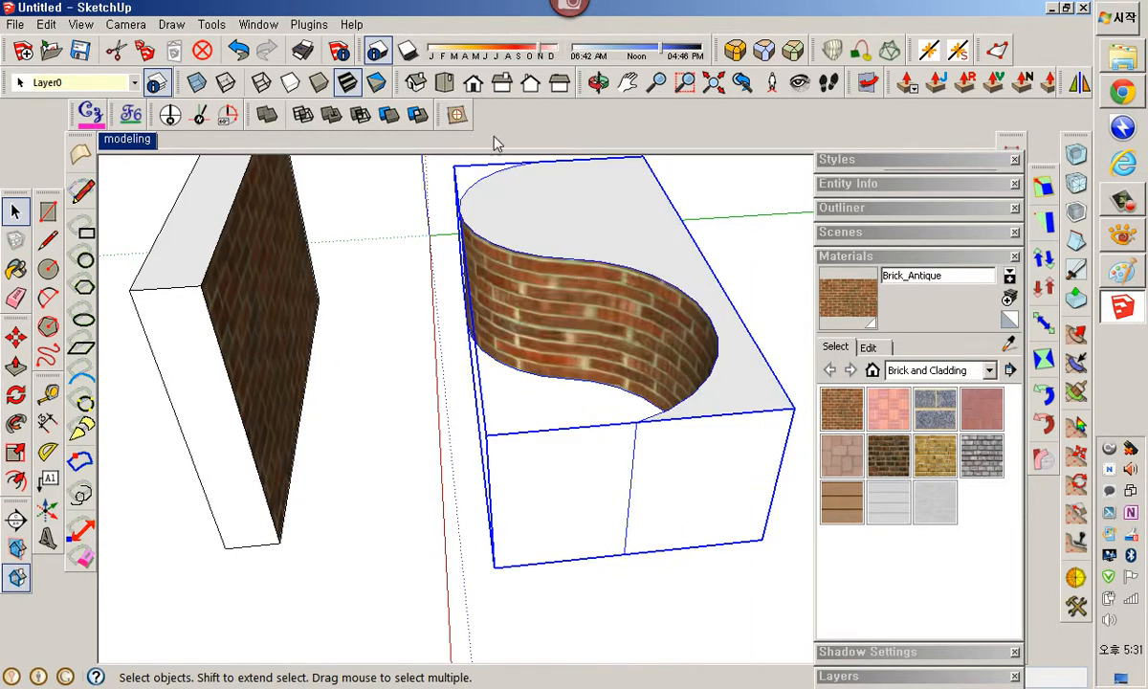
Try to Super Drape the wall group onto the S-curved group.
{"action": "left_click", "coordinate": [456, 115]}
{"action": "left_click", "coordinate": [279, 293]}
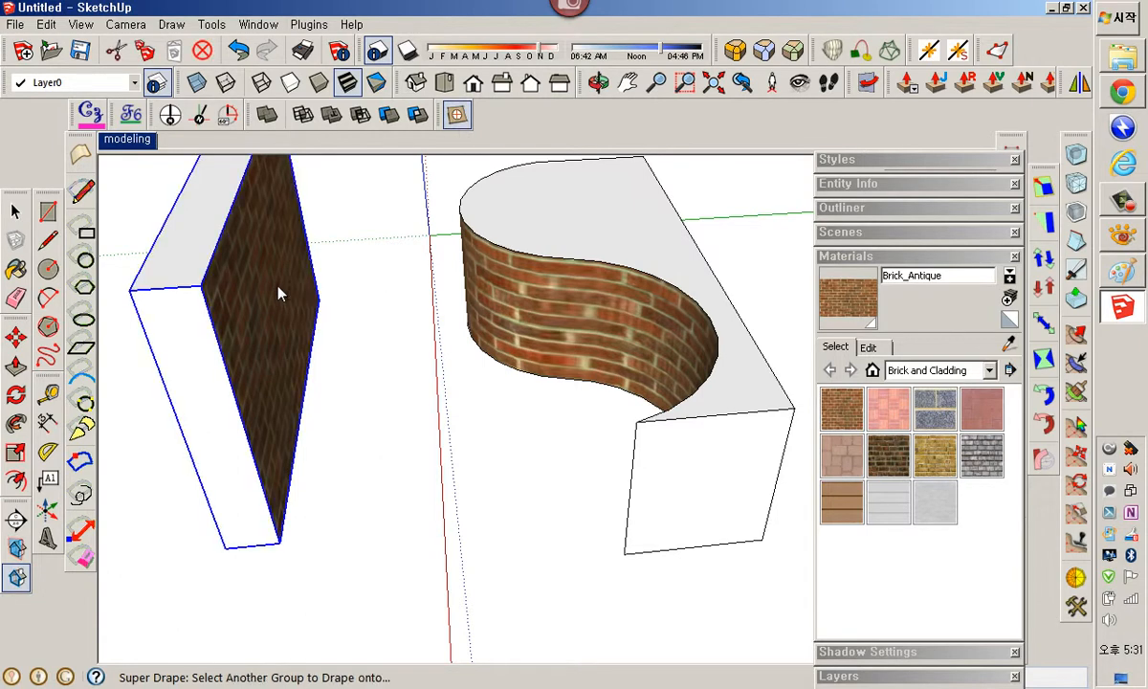
{"action": "left_click", "coordinate": [548, 285]}
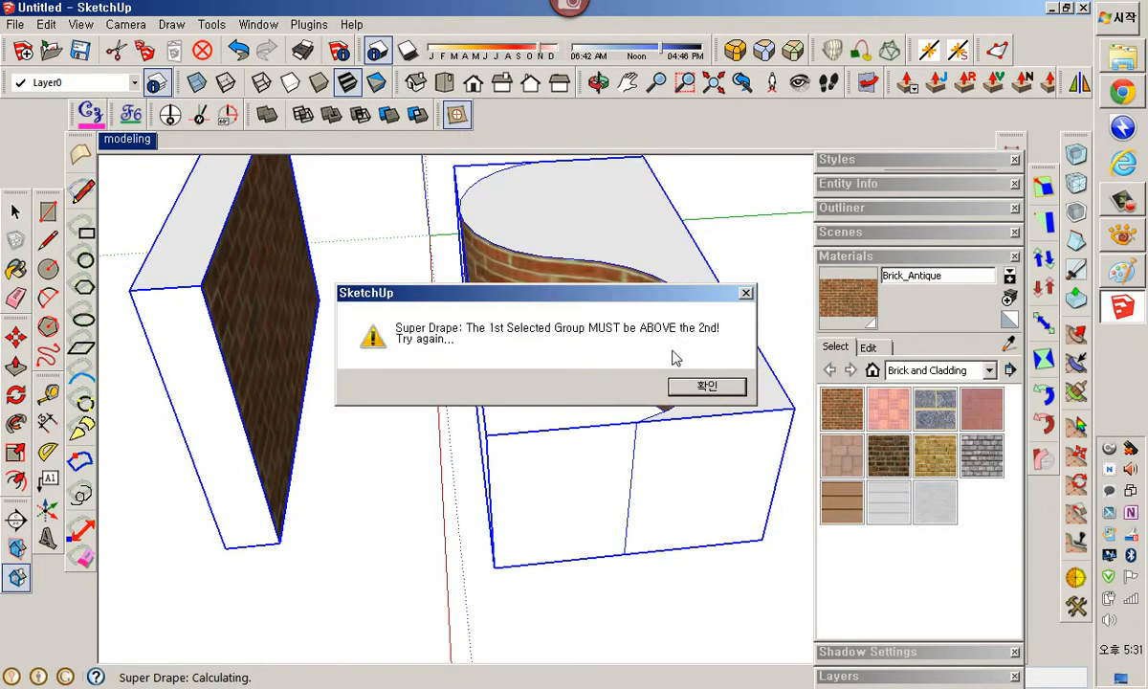
{"action": "left_click", "coordinate": [729, 392]}
{"action": "middle_click_drag", "start_coordinate": [729, 392], "coordinate": [436, 326]}
{"action": "left_click", "coordinate": [253, 395]}
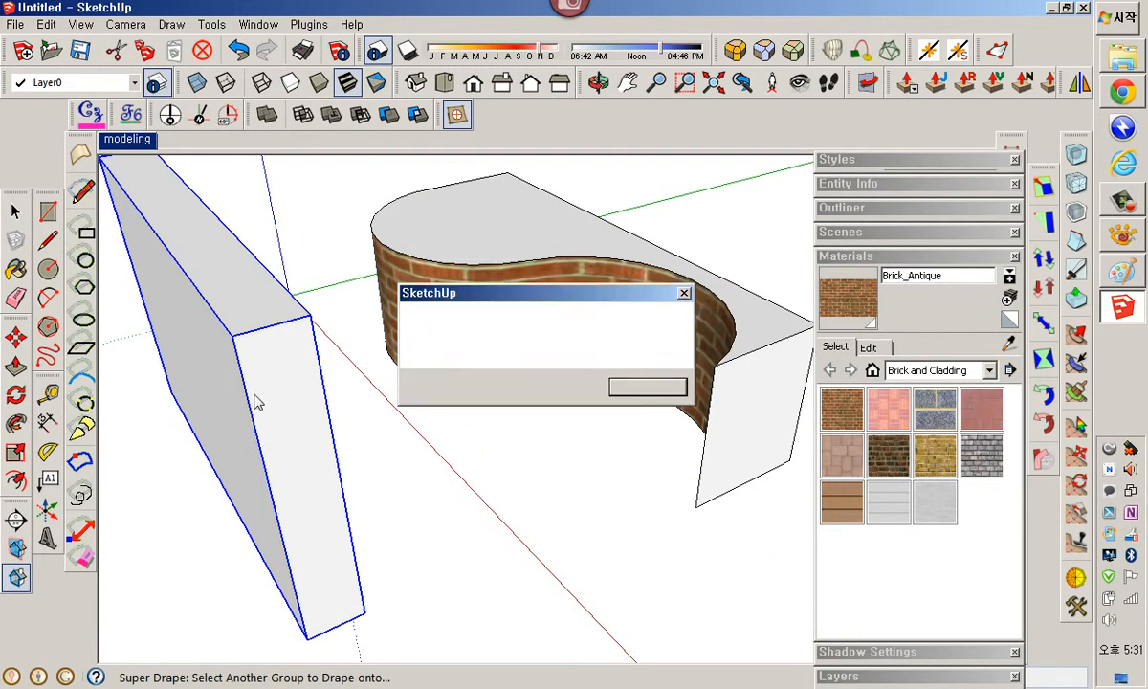
{"action": "left_click", "coordinate": [615, 375]}
{"action": "key", "text": "space"}
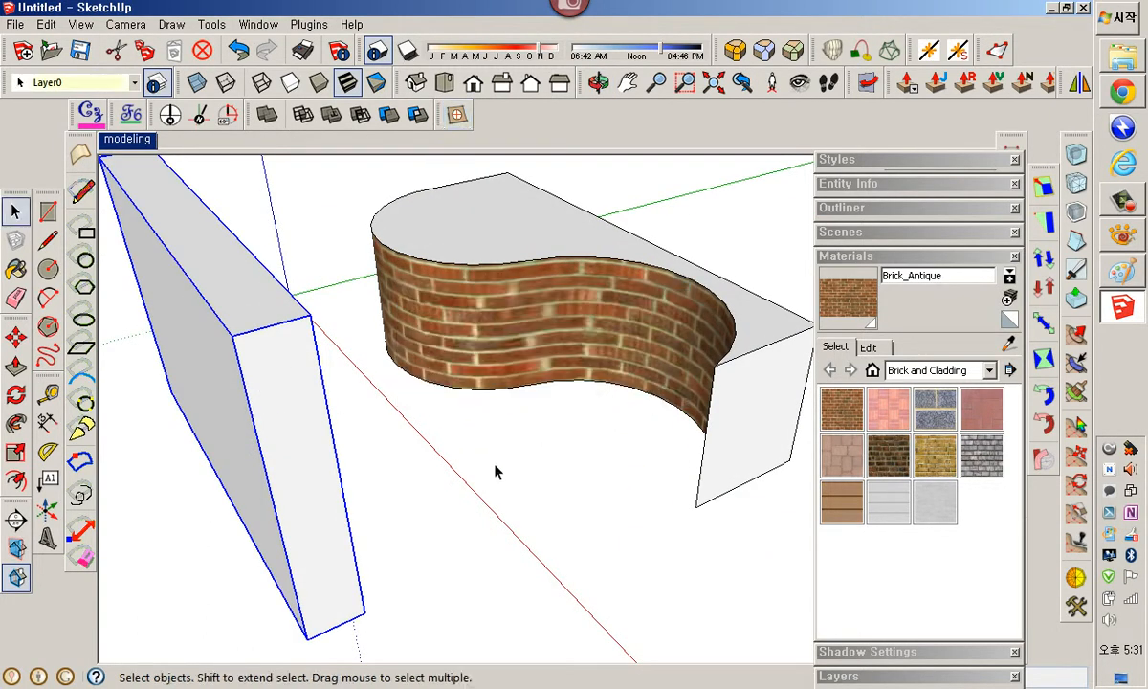
Inside the wall group, push/pull both short end faces outward to lengthen the wall.
{"action": "left_click", "coordinate": [493, 464]}
{"action": "double_click", "coordinate": [302, 451]}
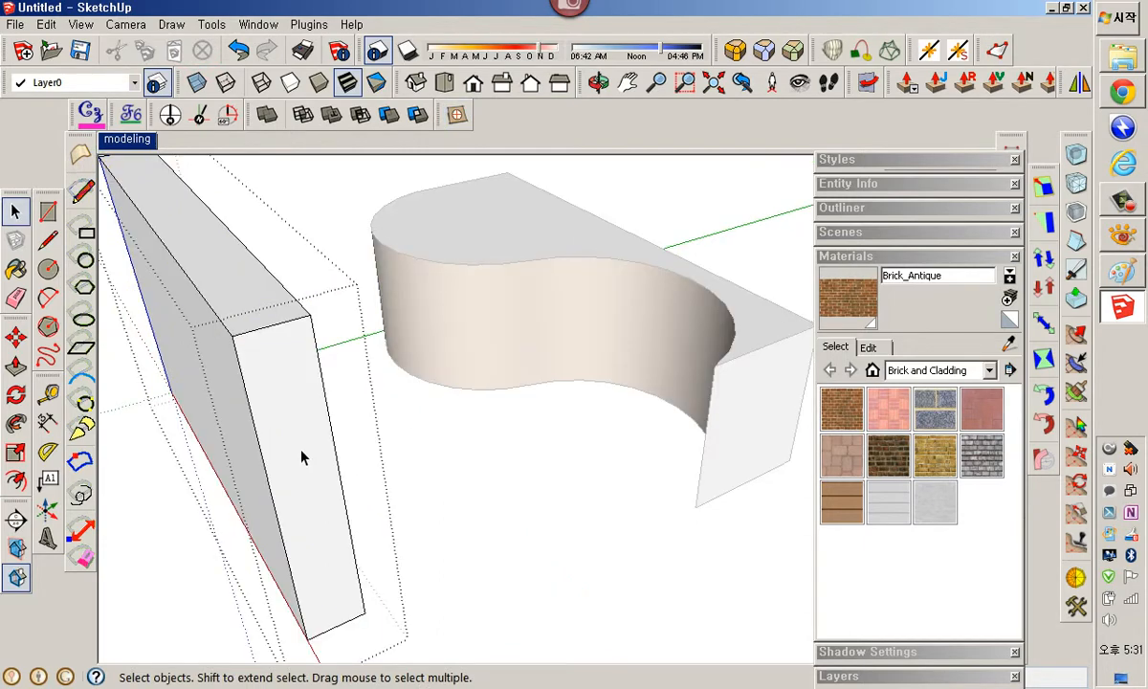
{"action": "key", "text": "p"}
{"action": "left_click", "coordinate": [307, 454]}
{"action": "left_click", "coordinate": [478, 574]}
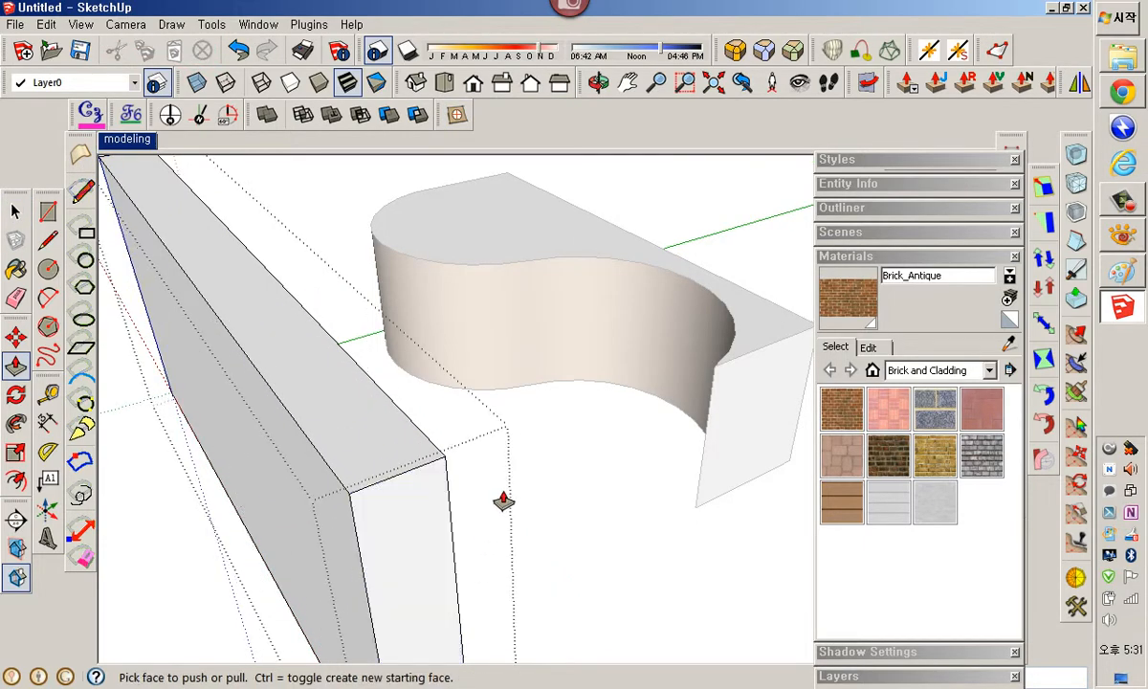
{"action": "middle_click_drag", "start_coordinate": [504, 502], "coordinate": [686, 389]}
{"action": "scroll", "coordinate": [676, 378], "scroll_direction": "down", "scroll_amount": 5}
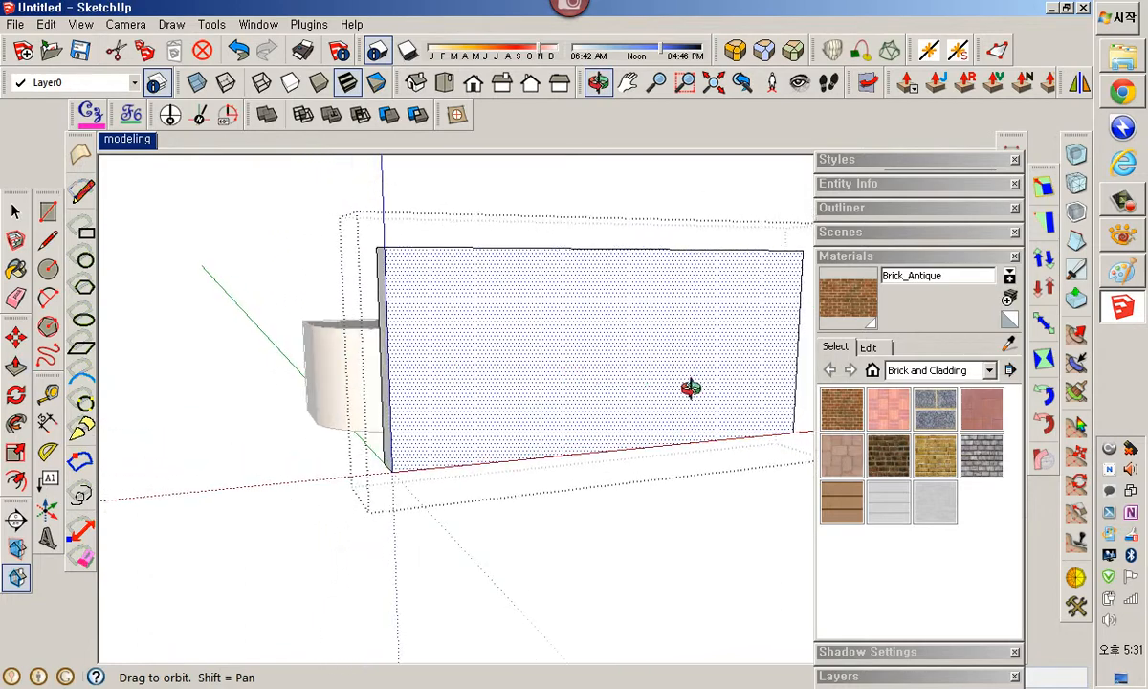
{"action": "left_click", "coordinate": [398, 381]}
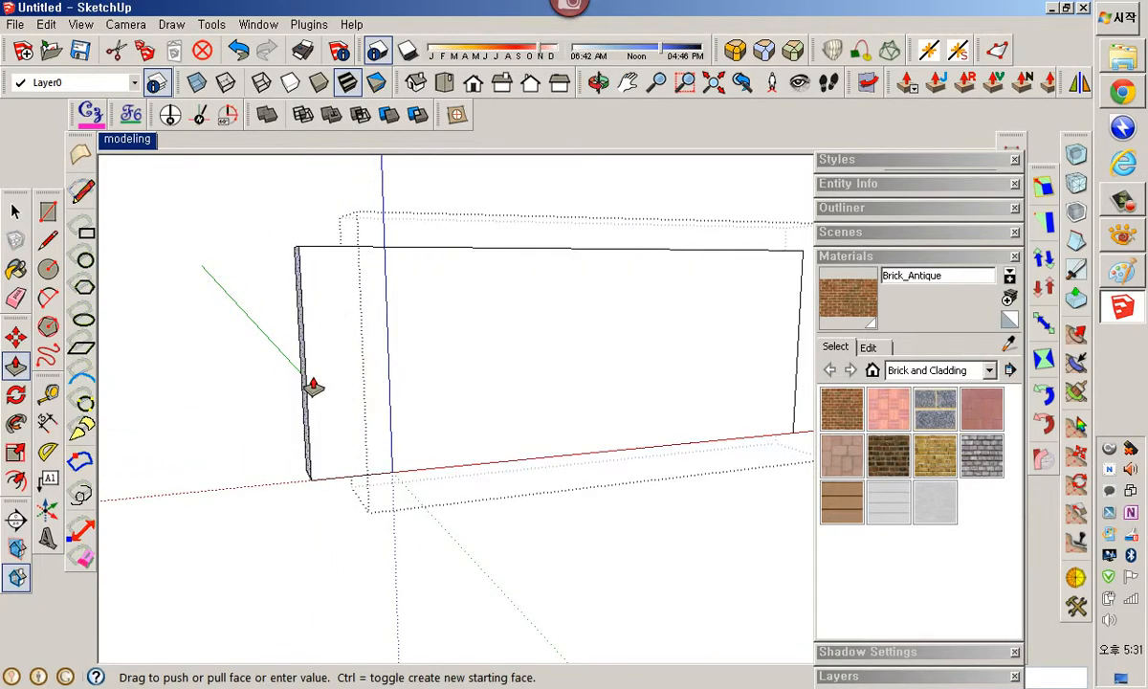
{"action": "left_click", "coordinate": [287, 389]}
{"action": "key", "text": "space"}
Try Super Drape again from the lengthened wall group onto the S-curved group.
{"action": "middle_click_drag", "start_coordinate": [172, 339], "coordinate": [614, 513]}
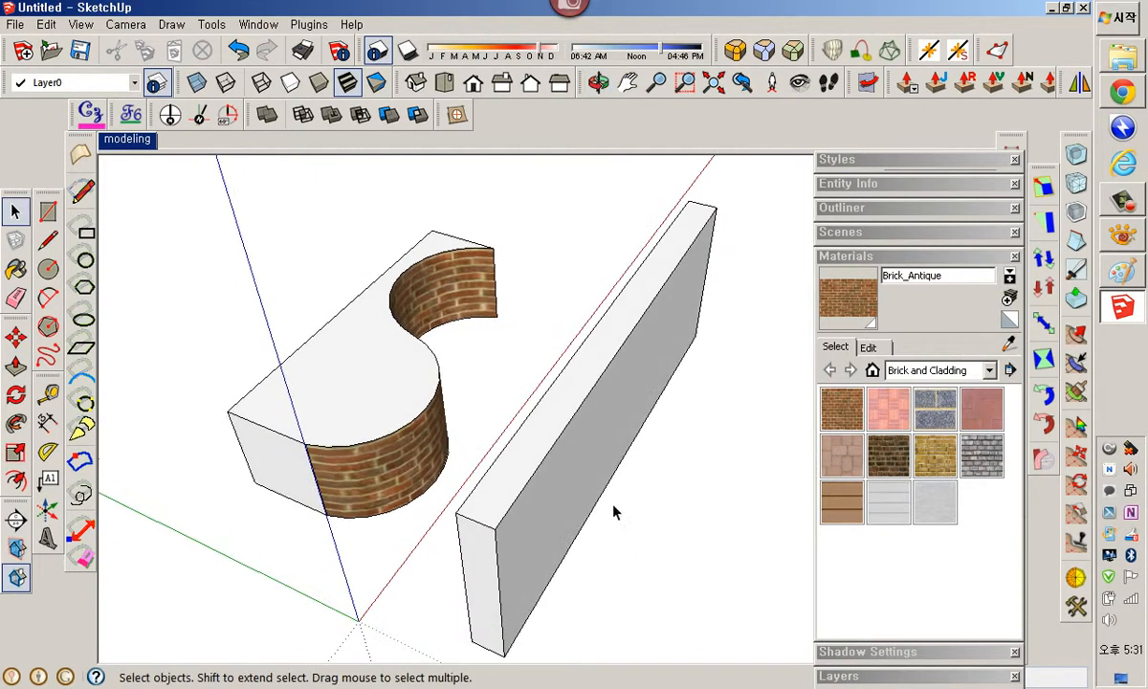
{"action": "left_click", "coordinate": [456, 115]}
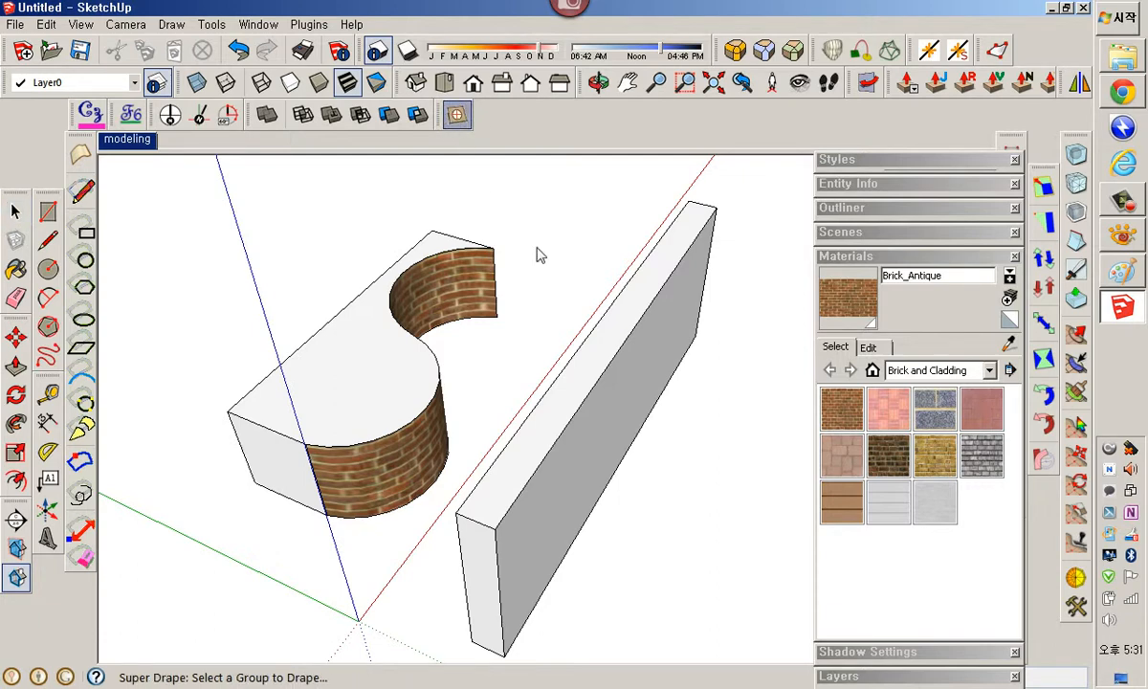
{"action": "left_click", "coordinate": [608, 358]}
{"action": "left_click", "coordinate": [373, 325]}
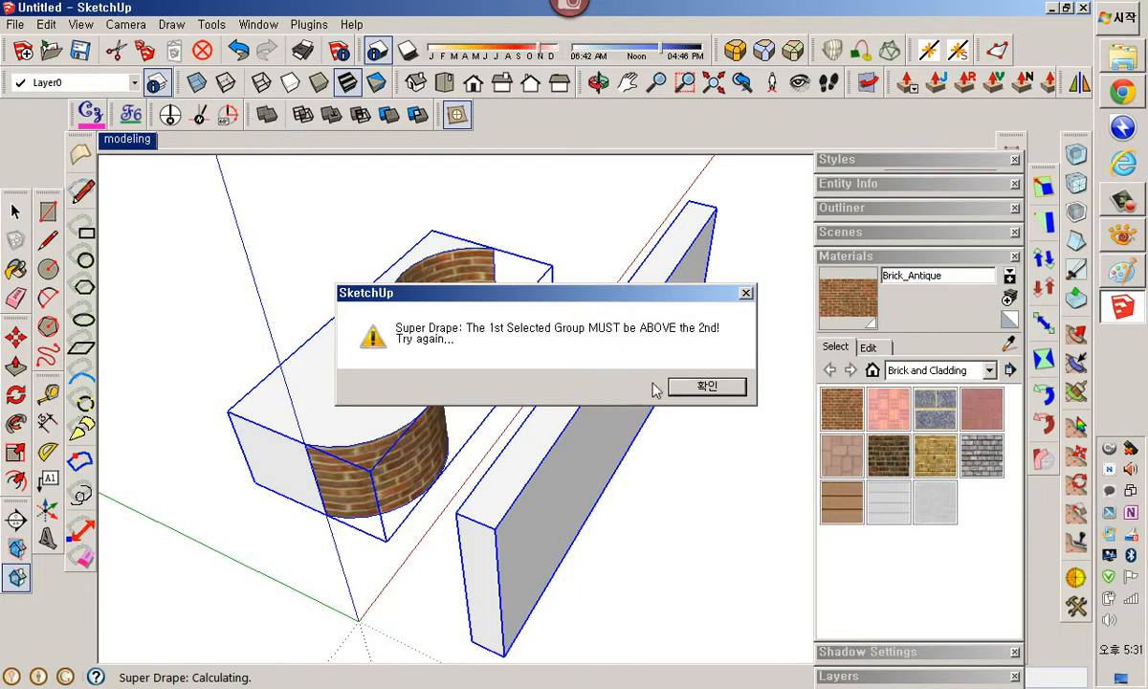
{"action": "left_click", "coordinate": [706, 385]}
{"action": "middle_click_drag", "start_coordinate": [691, 392], "coordinate": [231, 418]}
{"action": "scroll", "coordinate": [532, 271], "scroll_direction": "up", "scroll_amount": 2}
{"action": "scroll", "coordinate": [507, 279], "scroll_direction": "down", "scroll_amount": 5}
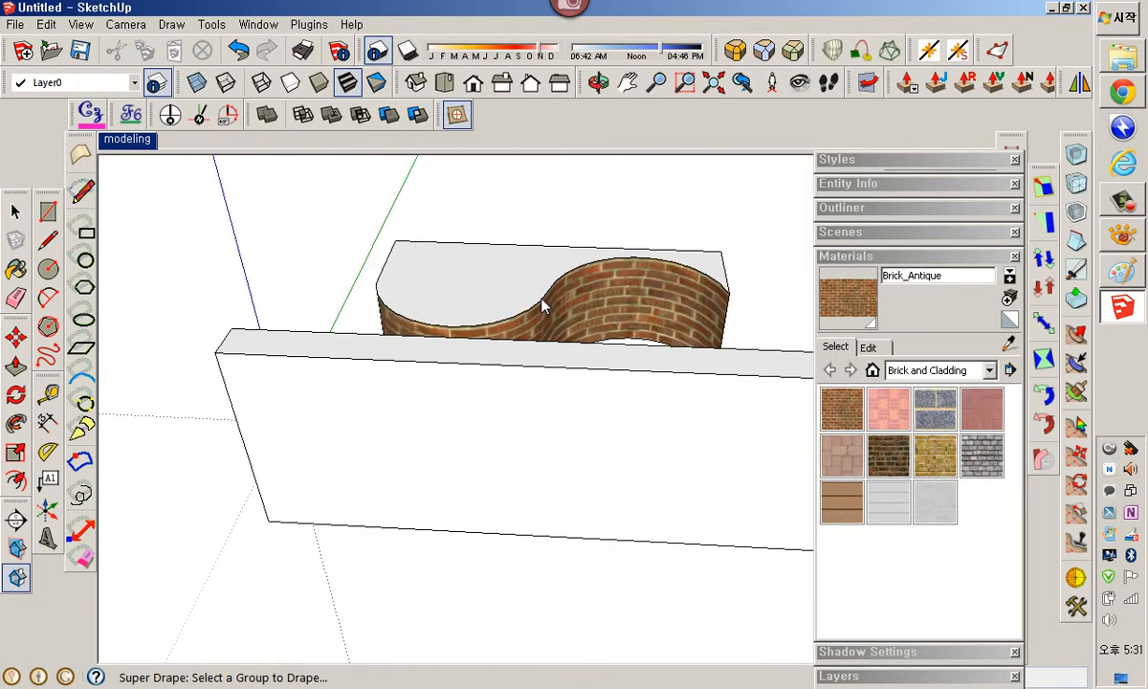
Select the wall group and move it straight up off the ground beside the S-curved solid.
{"action": "left_click", "coordinate": [603, 437]}
{"action": "middle_click_drag", "start_coordinate": [603, 437], "coordinate": [494, 436]}
{"action": "key", "text": "m"}
{"action": "left_click", "coordinate": [599, 559]}
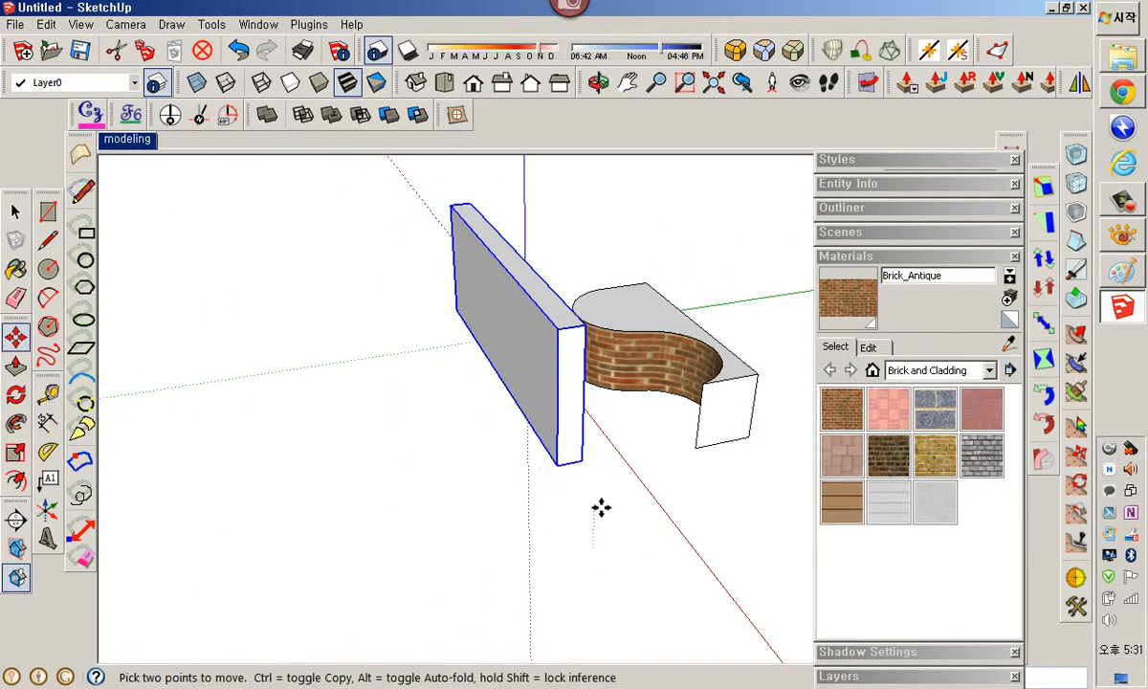
{"action": "left_click", "coordinate": [616, 422]}
Rotate the wall group about its lower edge until it lies flat, and move it along the green axis above the S-curved solid.
{"action": "middle_click_drag", "start_coordinate": [664, 479], "coordinate": [559, 441]}
{"action": "key", "text": "q"}
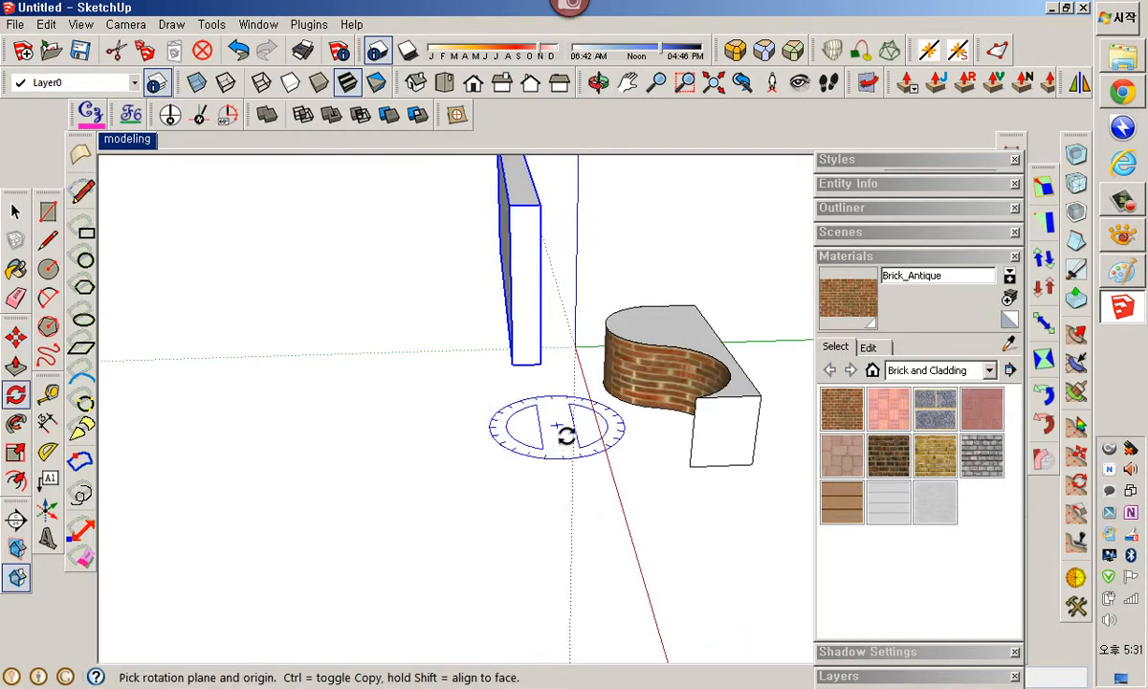
{"action": "left_click", "coordinate": [512, 364]}
{"action": "left_click", "coordinate": [509, 271]}
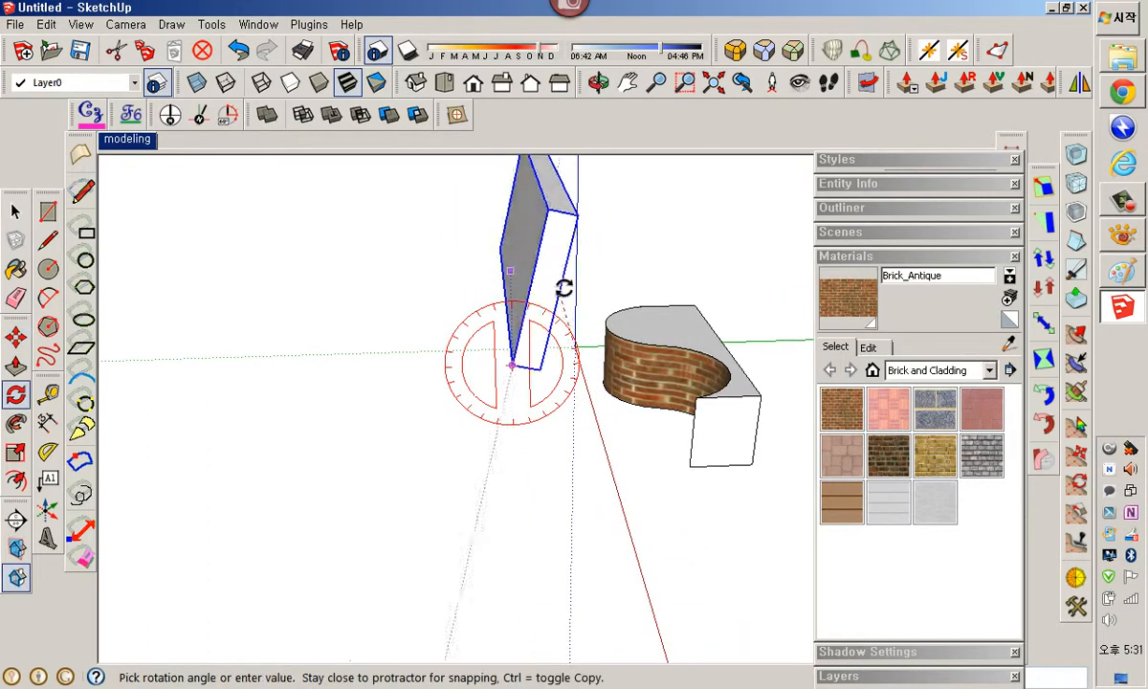
{"action": "left_click", "coordinate": [674, 368]}
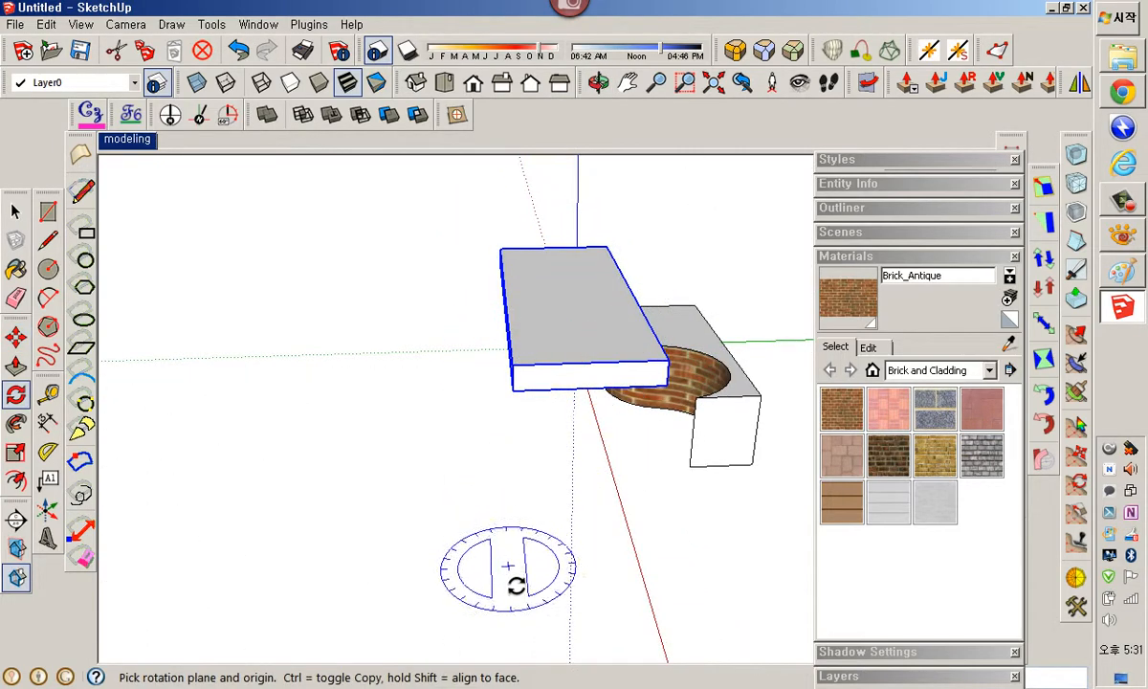
{"action": "key", "text": "m"}
{"action": "middle_click_drag", "start_coordinate": [512, 588], "coordinate": [656, 607]}
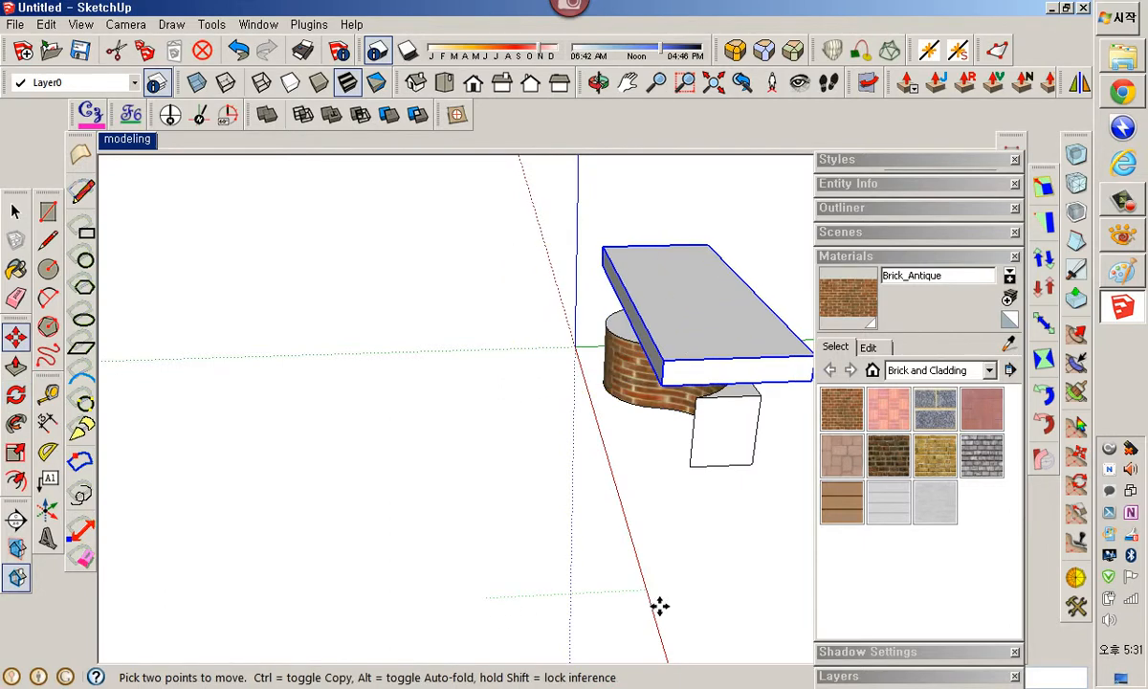
Rotate the S-curved group a quarter turn about its lower corner so its brick curve faces upward.
{"action": "middle_click_drag", "start_coordinate": [745, 586], "coordinate": [625, 521]}
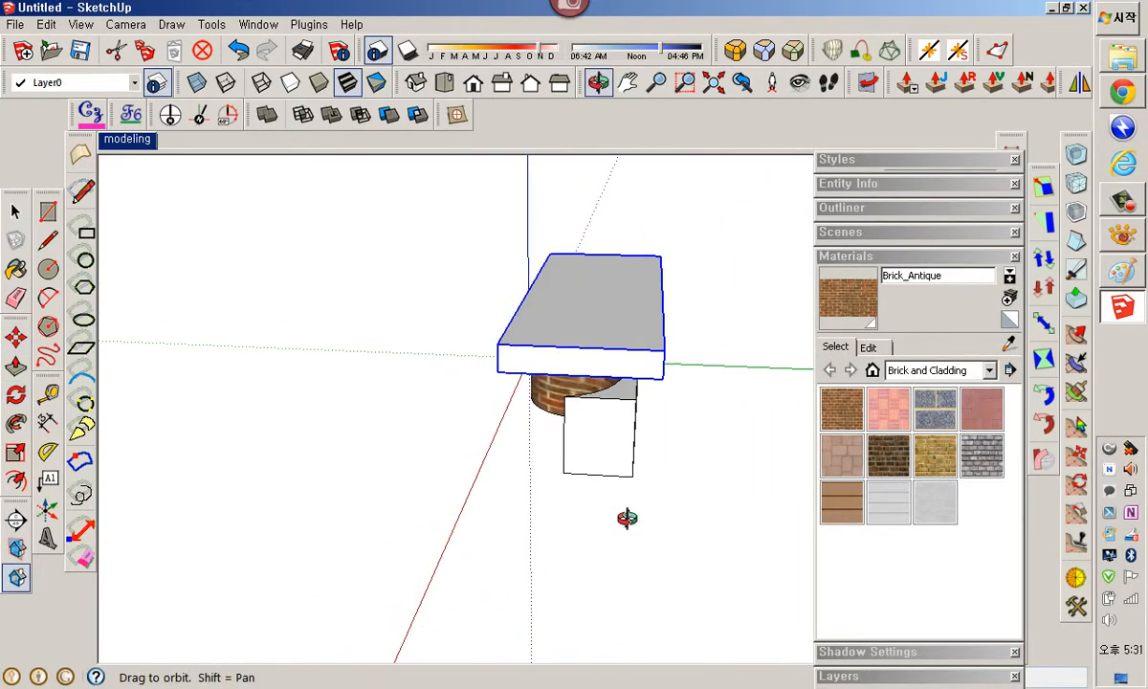
{"action": "key", "text": "space"}
{"action": "left_click", "coordinate": [601, 459]}
{"action": "key", "text": "q"}
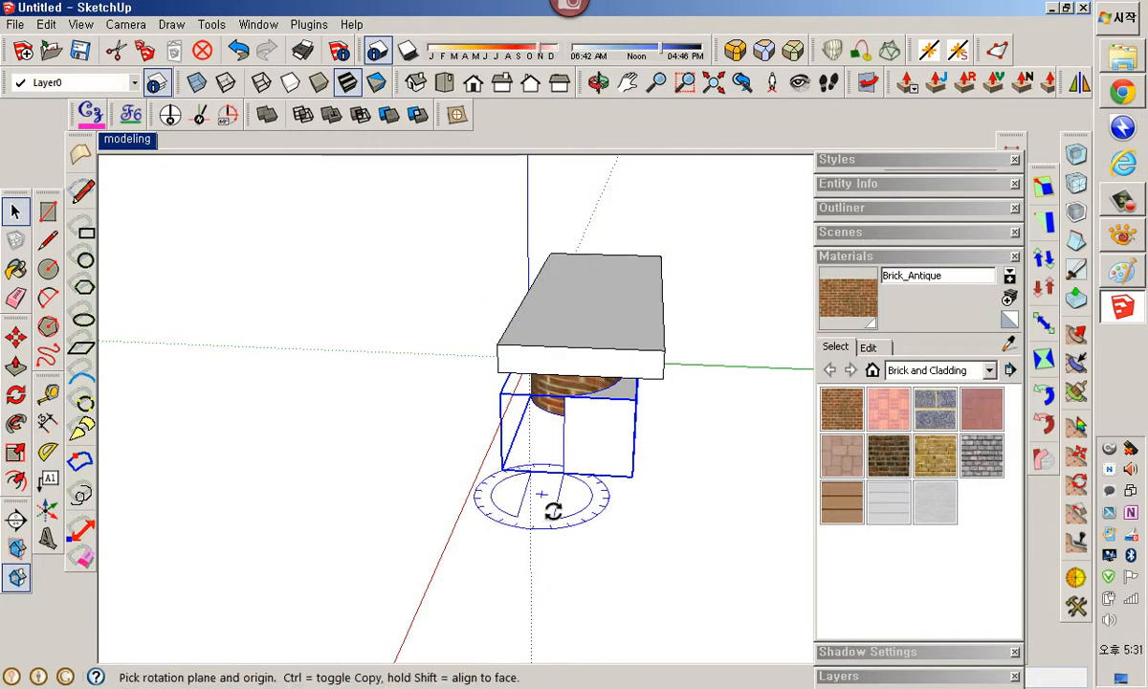
{"action": "left_click", "coordinate": [632, 476]}
{"action": "left_click", "coordinate": [632, 446]}
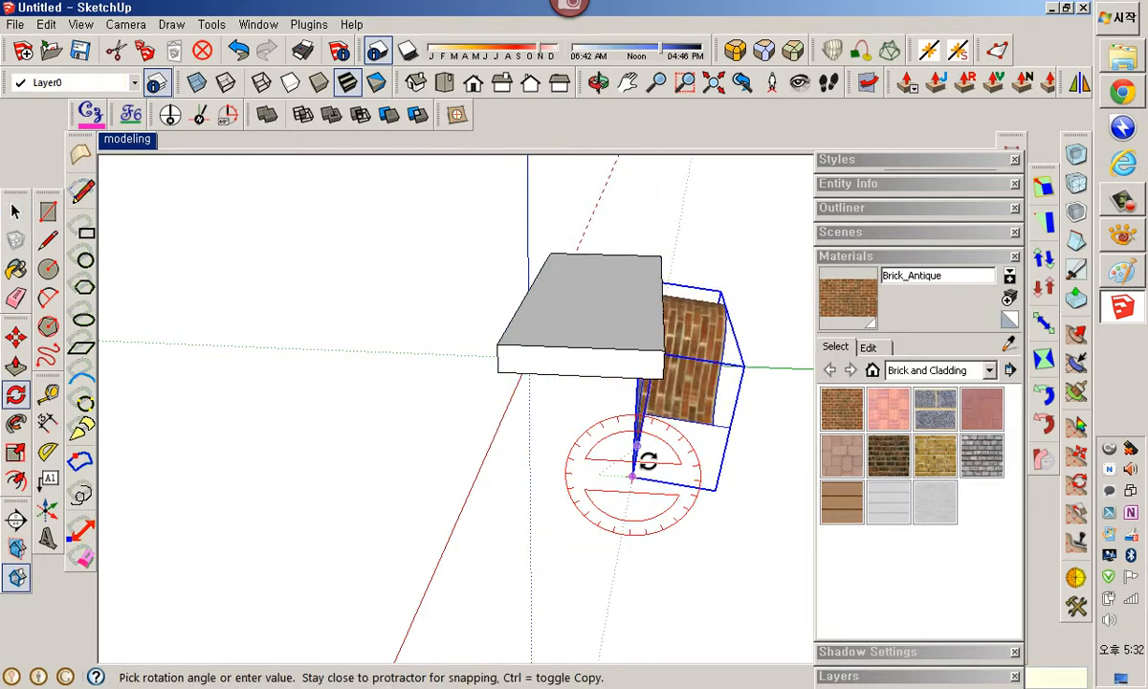
{"action": "key", "text": "Escape"}
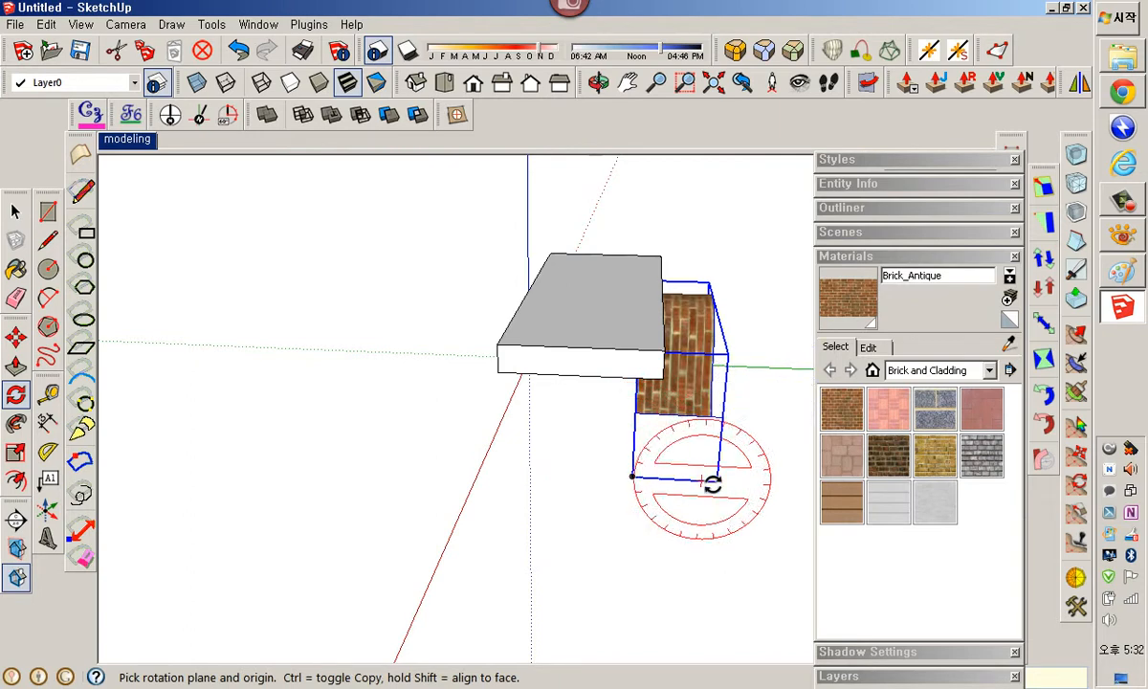
Move the S-curved group along the green axis until it sits beneath the flat wall group.
{"action": "middle_click_drag", "start_coordinate": [722, 513], "coordinate": [628, 521]}
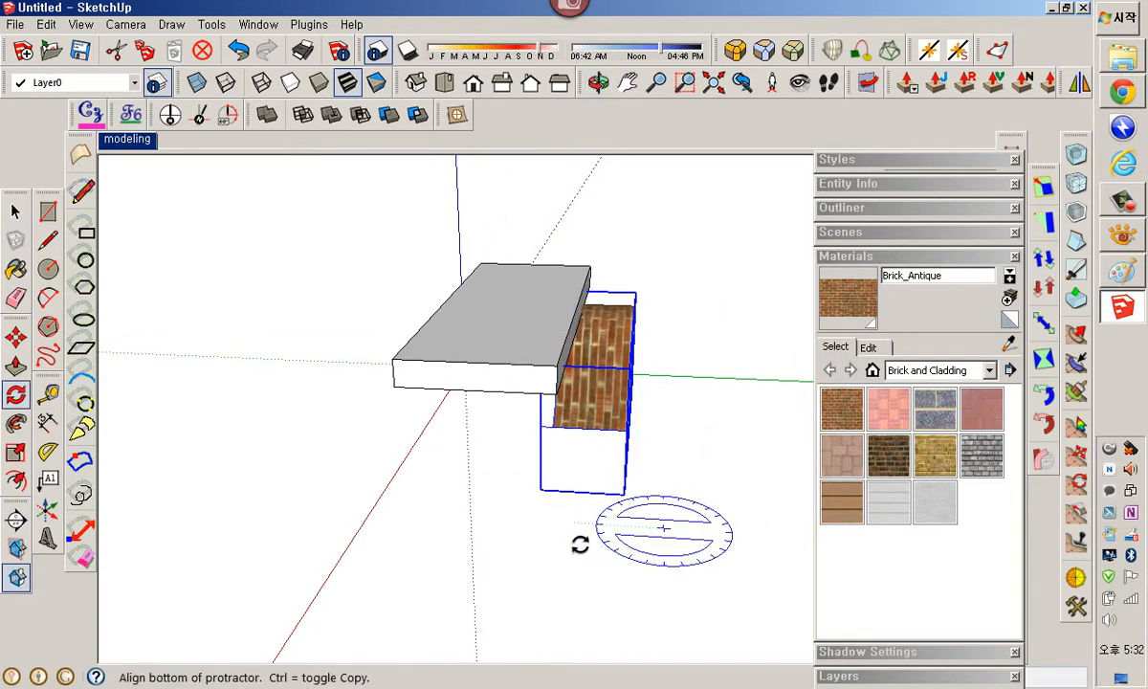
{"action": "key", "text": "m"}
{"action": "left_click_drag", "start_coordinate": [648, 605], "coordinate": [569, 597]}
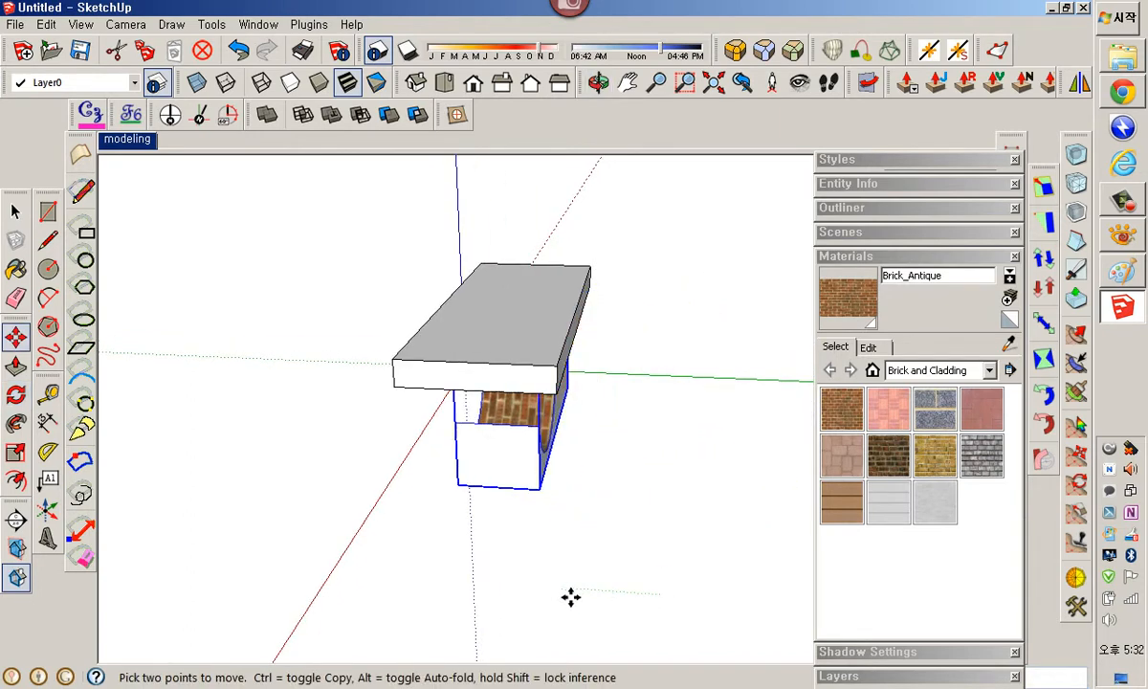
Turn on back edges and raise the flat wall group straight up so it clears the S-curved solid.
{"action": "middle_click_drag", "start_coordinate": [573, 596], "coordinate": [546, 505]}
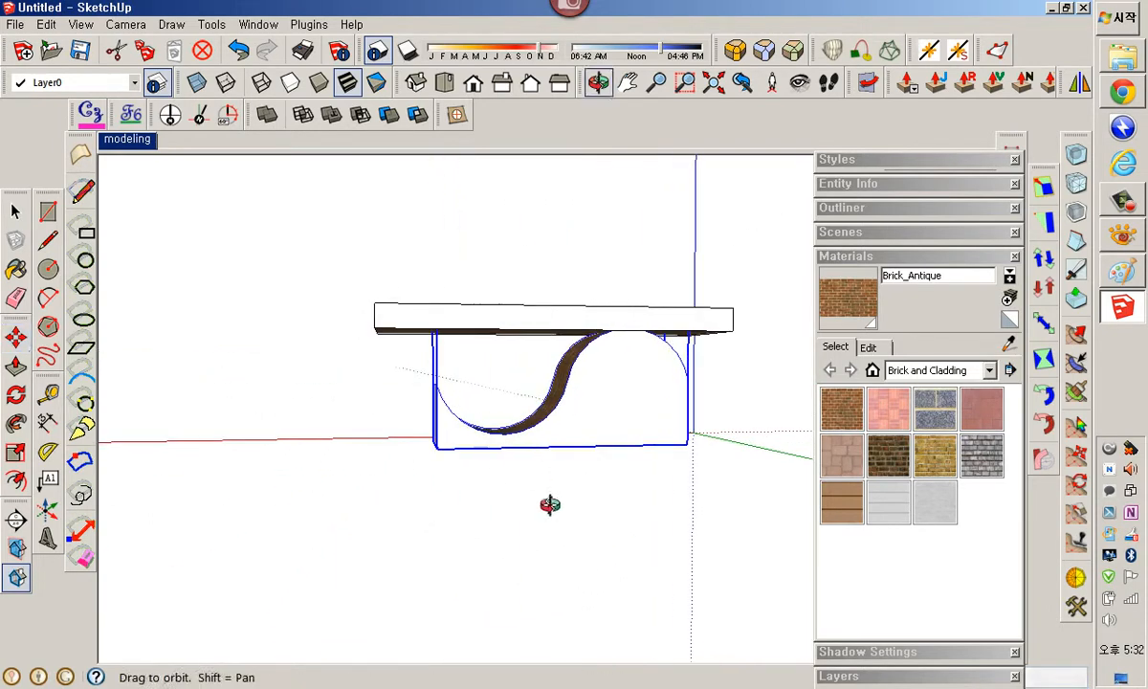
{"action": "key", "text": "space"}
{"action": "left_click", "coordinate": [631, 329]}
{"action": "key", "text": "k"}
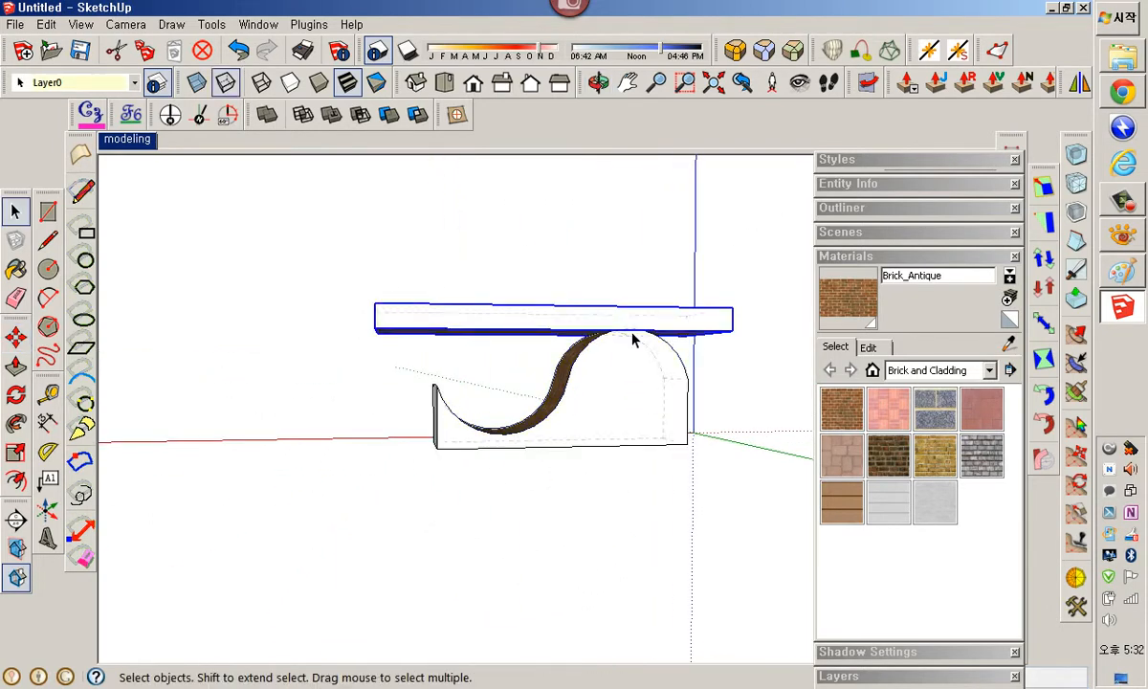
{"action": "key", "text": "m"}
{"action": "left_click_drag", "start_coordinate": [645, 446], "coordinate": [648, 395]}
{"action": "mouse_move", "coordinate": [648, 395]}
{"action": "middle_mouse_down"}
{"action": "mouse_move", "coordinate": [671, 389]}
{"action": "mouse_move", "coordinate": [672, 492]}
{"action": "mouse_move", "coordinate": [648, 386]}
{"action": "middle_mouse_up"}
Inside the wall group, sample the Brick_Antique from its underside, paint it onto the other faces, and leave the group.
{"action": "key", "text": "space"}
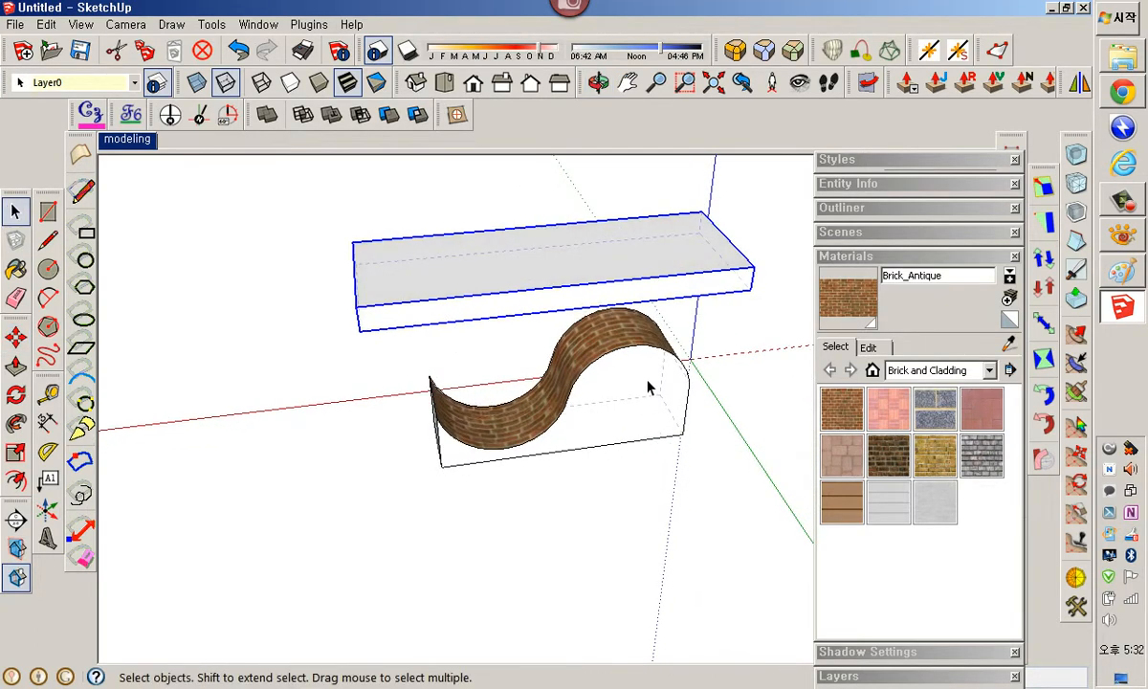
{"action": "double_click", "coordinate": [588, 307]}
{"action": "middle_click_drag", "start_coordinate": [608, 354], "coordinate": [615, 264]}
{"action": "left_click", "coordinate": [1009, 342]}
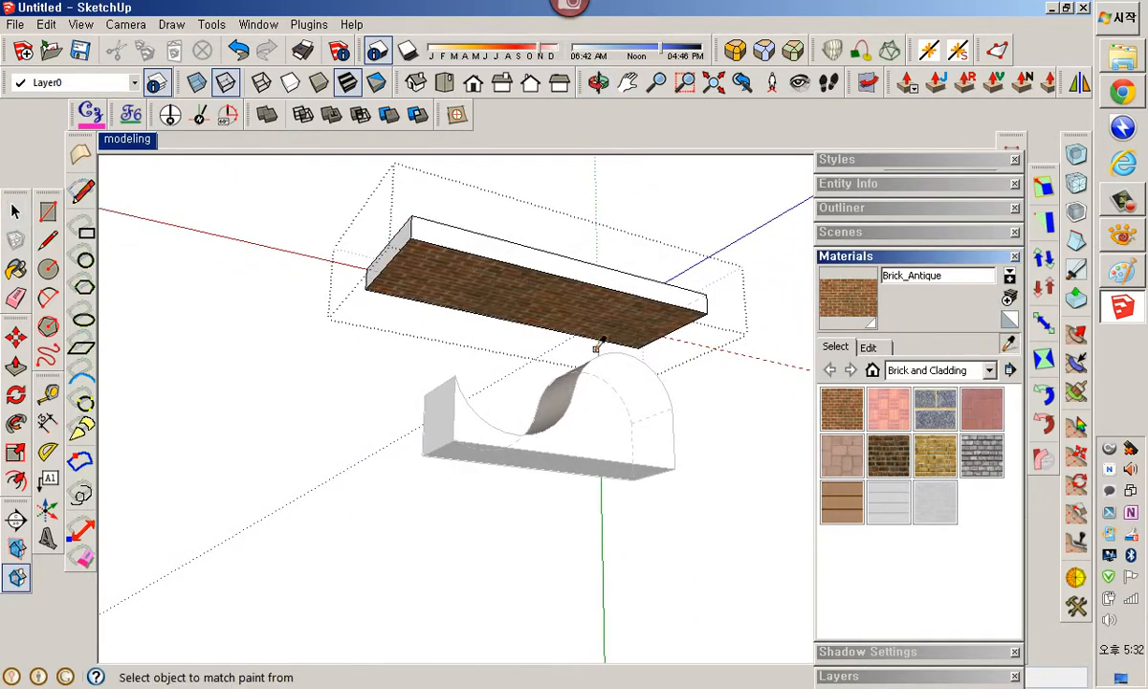
{"action": "left_click", "coordinate": [617, 295]}
{"action": "middle_click_drag", "start_coordinate": [617, 295], "coordinate": [587, 465]}
{"action": "key", "text": "space"}
{"action": "left_click", "coordinate": [442, 206]}
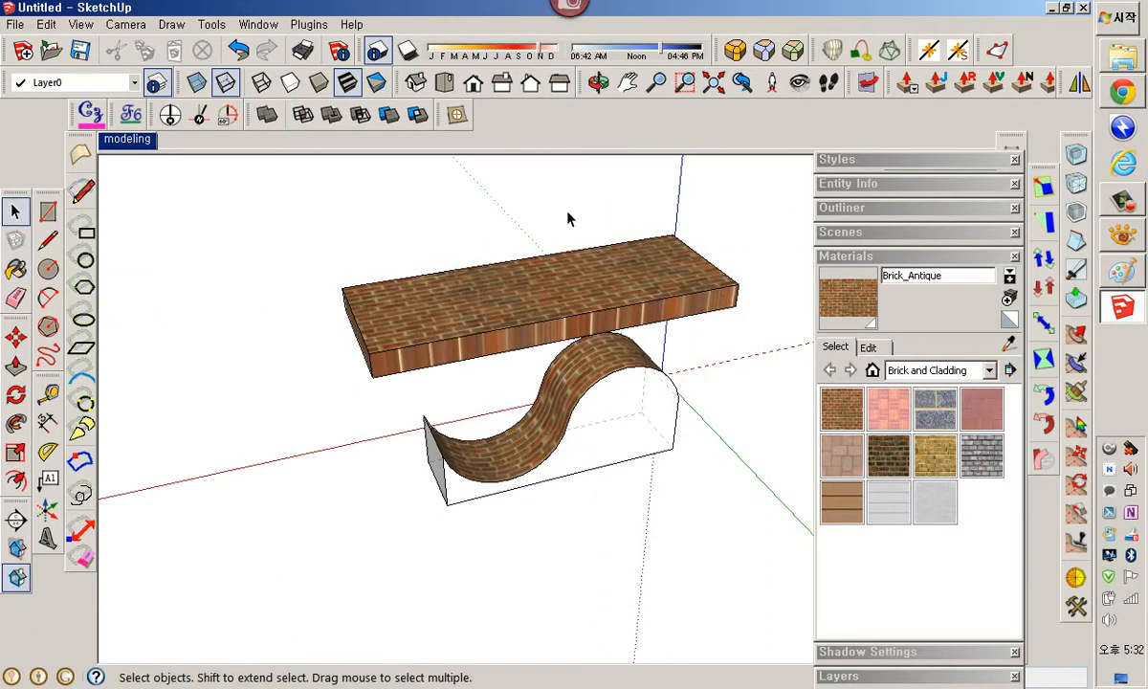
Super Drape the brick-covered wall group onto the S-curved group and inspect the draped surface up close.
{"action": "left_click", "coordinate": [456, 115]}
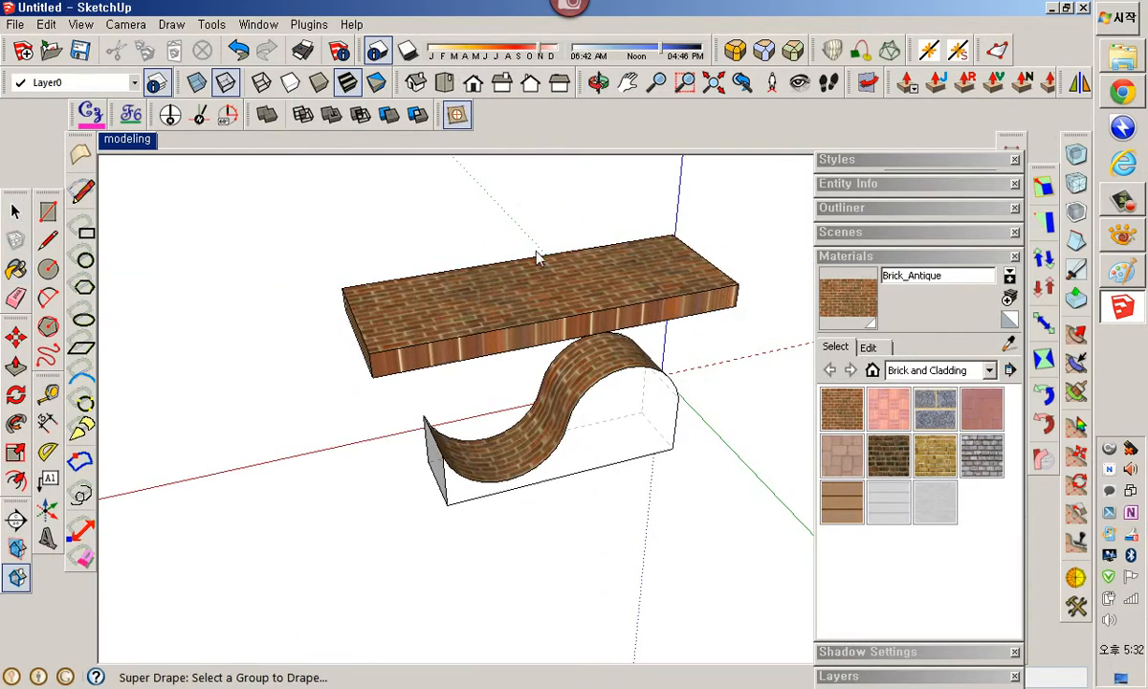
{"action": "left_click", "coordinate": [556, 287]}
{"action": "left_click", "coordinate": [607, 409]}
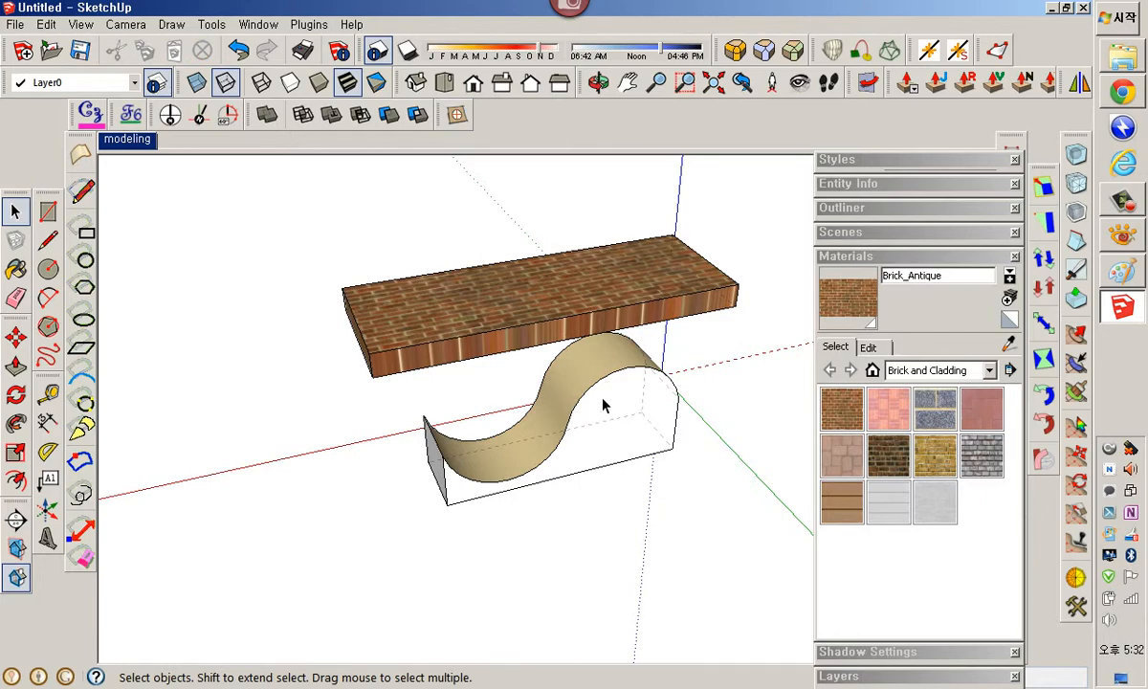
{"action": "middle_click_drag", "start_coordinate": [603, 406], "coordinate": [577, 479]}
{"action": "scroll", "coordinate": [571, 440], "scroll_direction": "up", "scroll_amount": 6}
{"action": "middle_click_drag", "start_coordinate": [569, 430], "coordinate": [610, 393]}
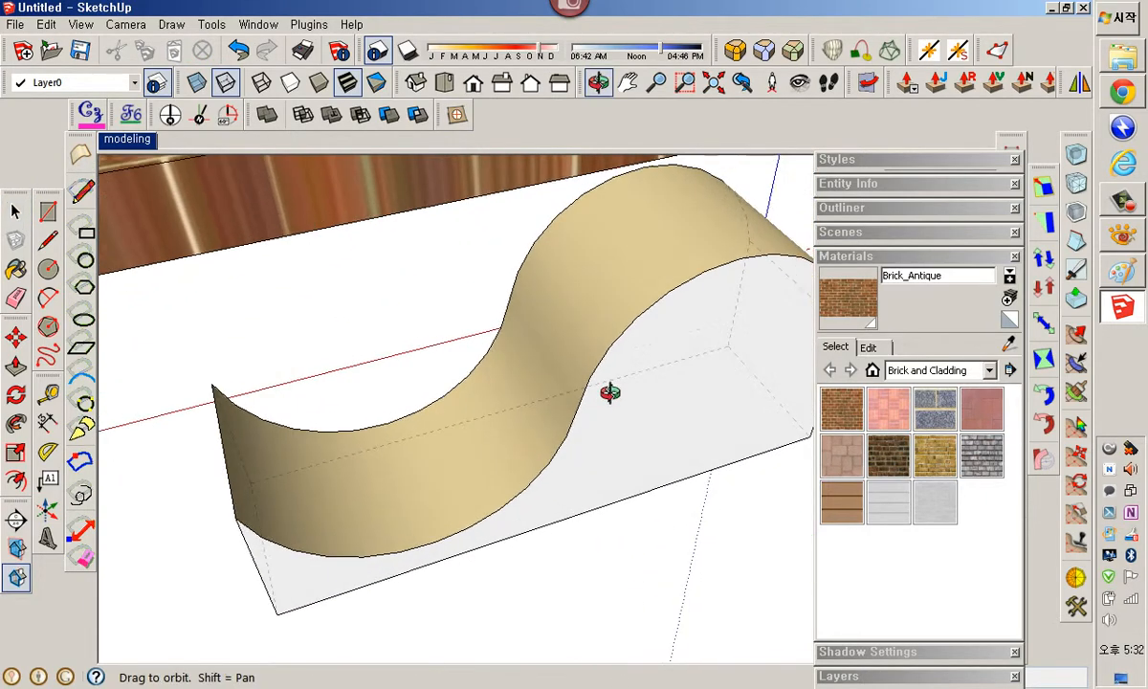
{"action": "scroll", "coordinate": [598, 420], "scroll_direction": "down", "scroll_amount": 5}
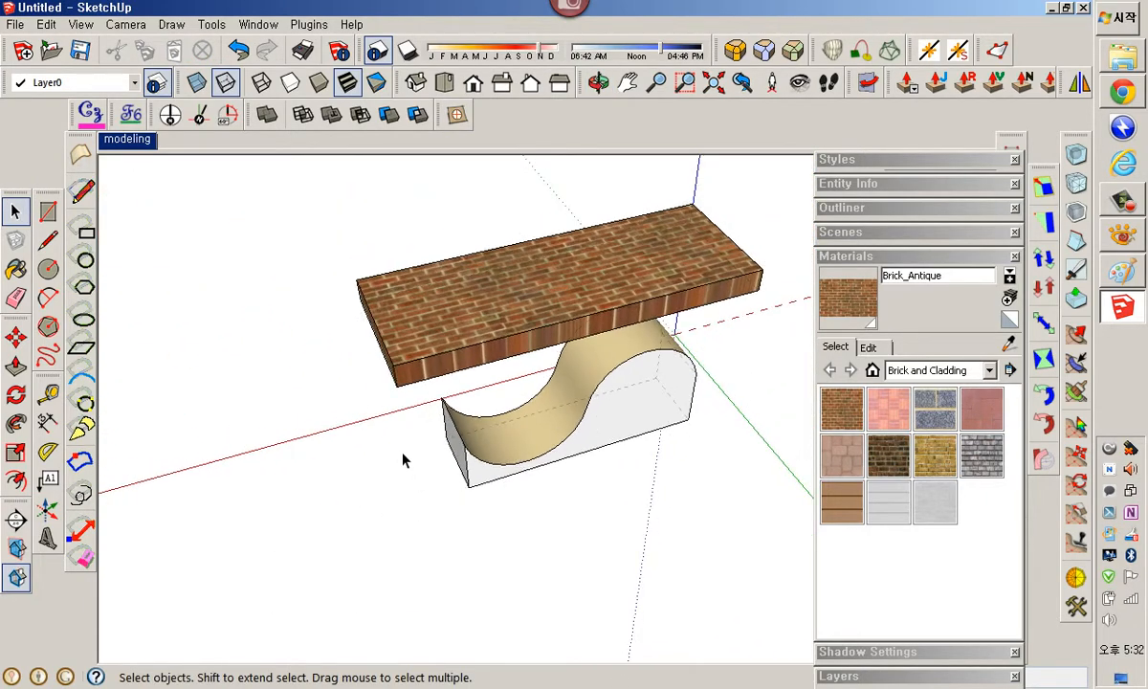
Open the S-curved group for editing, select its curved surface, and check the front and back materials in its entity information.
{"action": "left_click", "coordinate": [650, 419]}
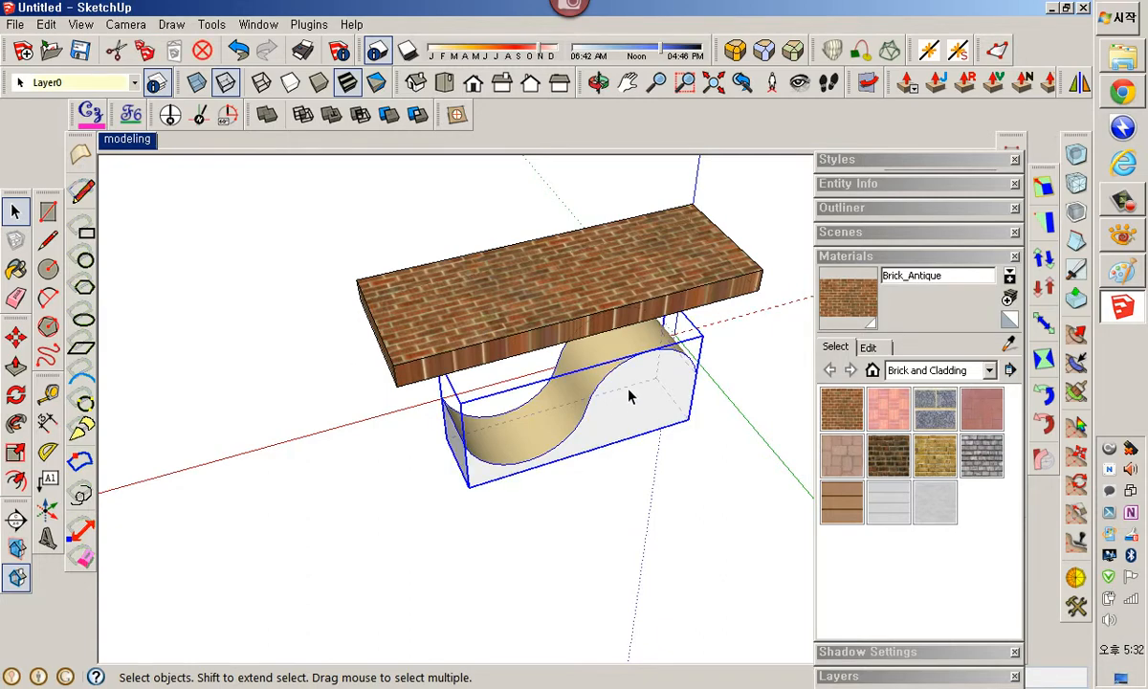
{"action": "scroll", "coordinate": [628, 395], "scroll_direction": "up", "scroll_amount": 6}
{"action": "scroll", "coordinate": [611, 380], "scroll_direction": "up", "scroll_amount": 2}
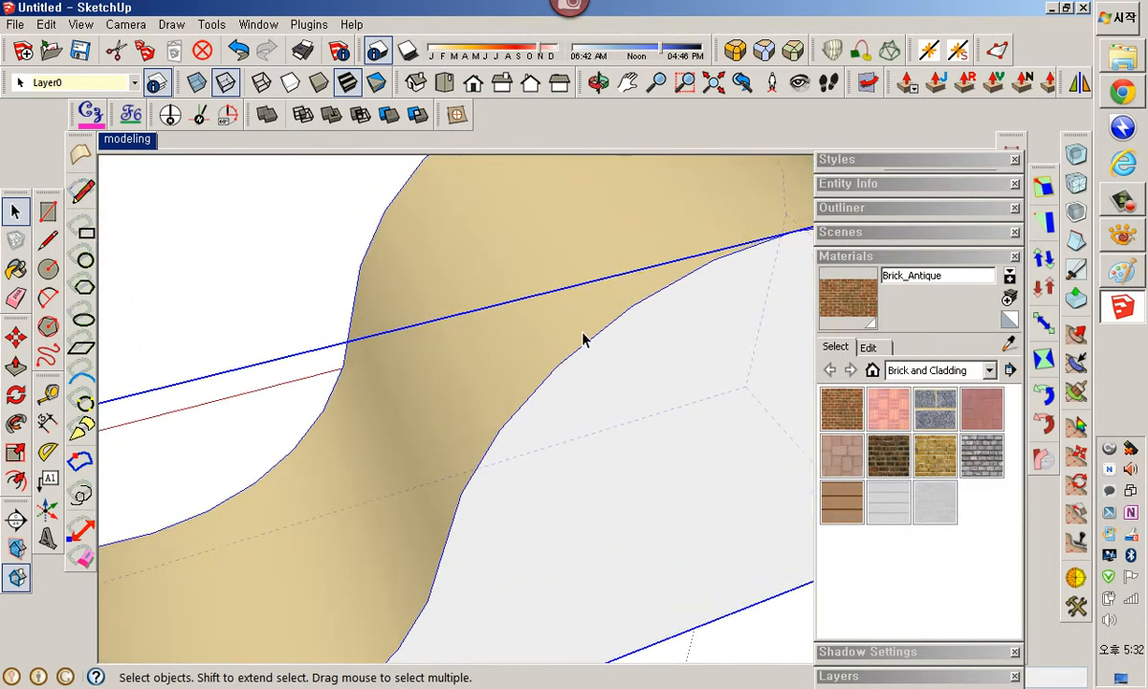
{"action": "double_click", "coordinate": [623, 292]}
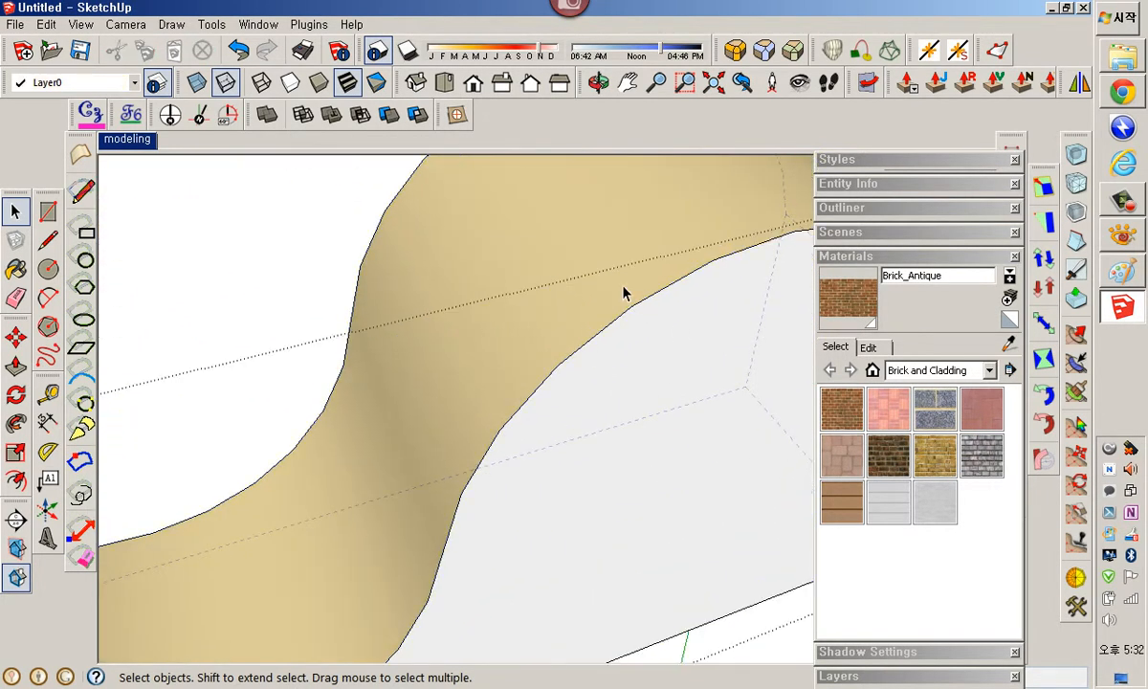
{"action": "double_click", "coordinate": [622, 293]}
{"action": "left_click", "coordinate": [643, 362]}
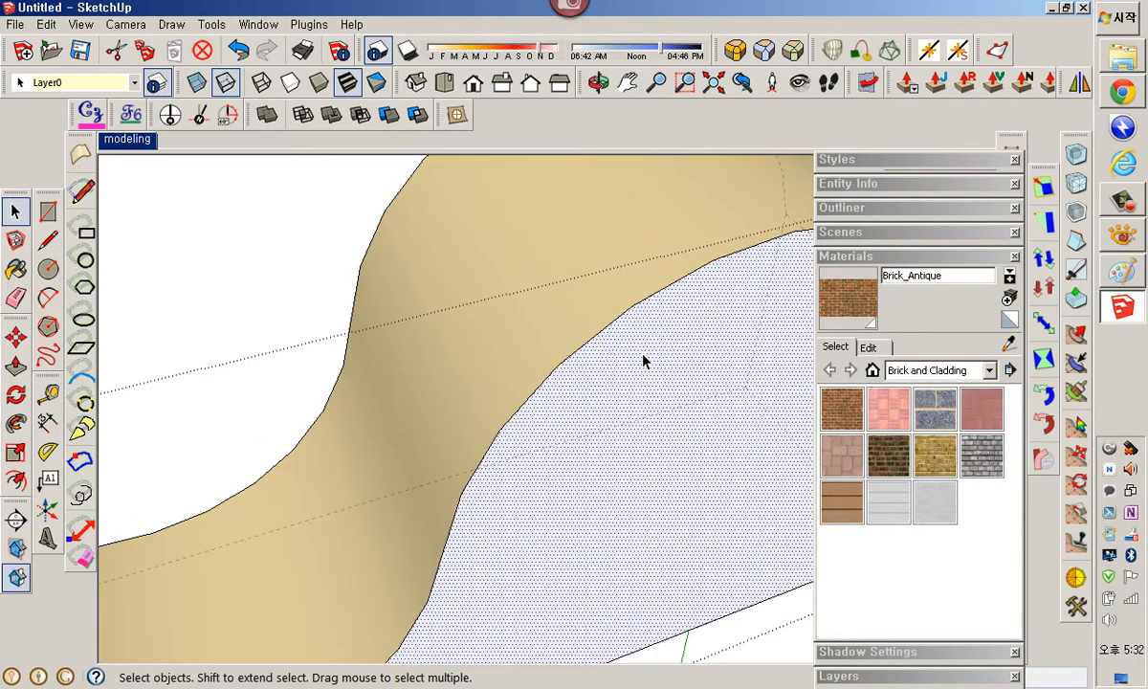
{"action": "left_click", "coordinate": [605, 293]}
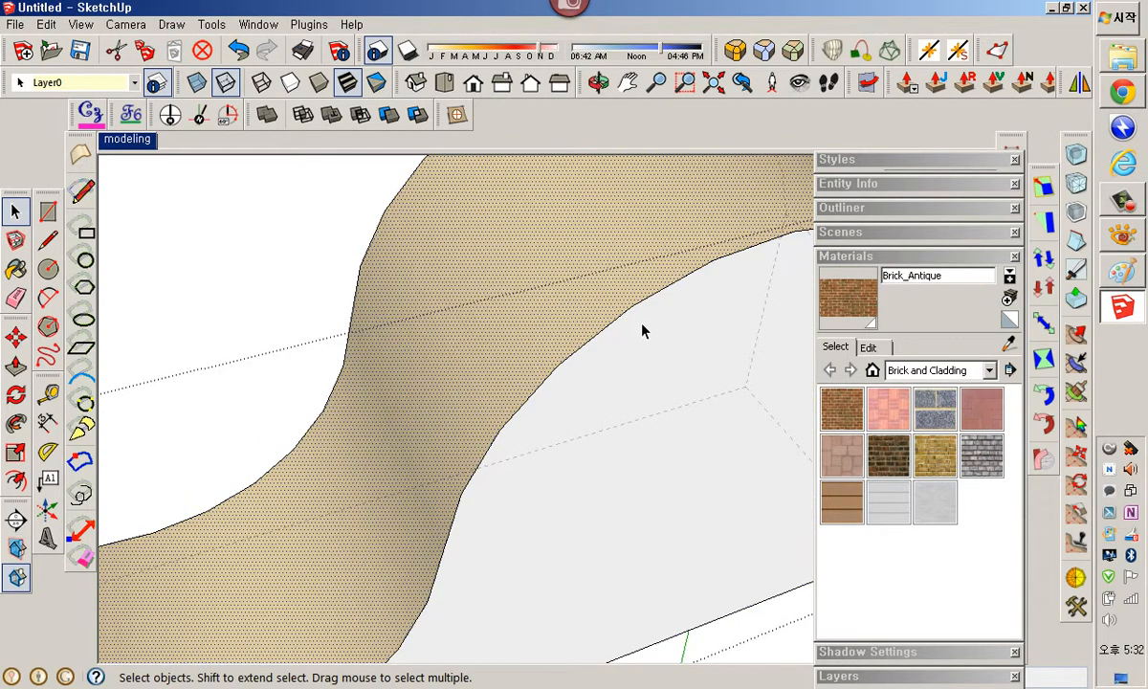
{"action": "scroll", "coordinate": [642, 325], "scroll_direction": "down", "scroll_amount": 2}
{"action": "left_click", "coordinate": [875, 185]}
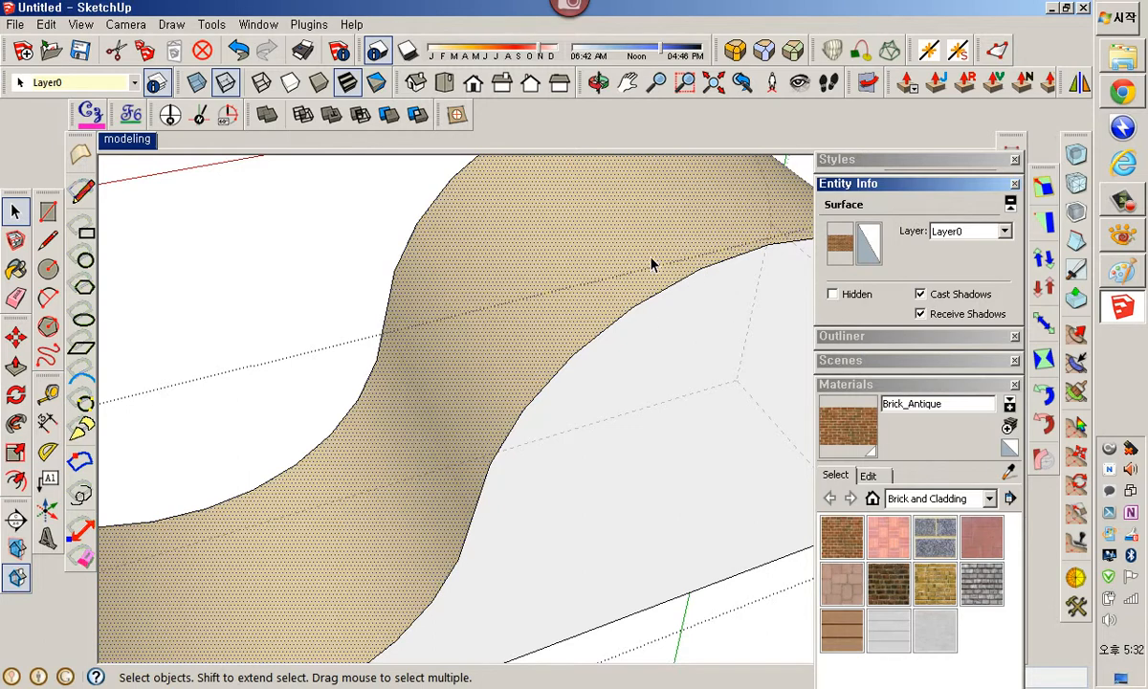
{"action": "left_click", "coordinate": [282, 276]}
Collapse the Entity Info and Materials panels, leave the S-curved group, and bring both objects back into view.
{"action": "left_click", "coordinate": [849, 186]}
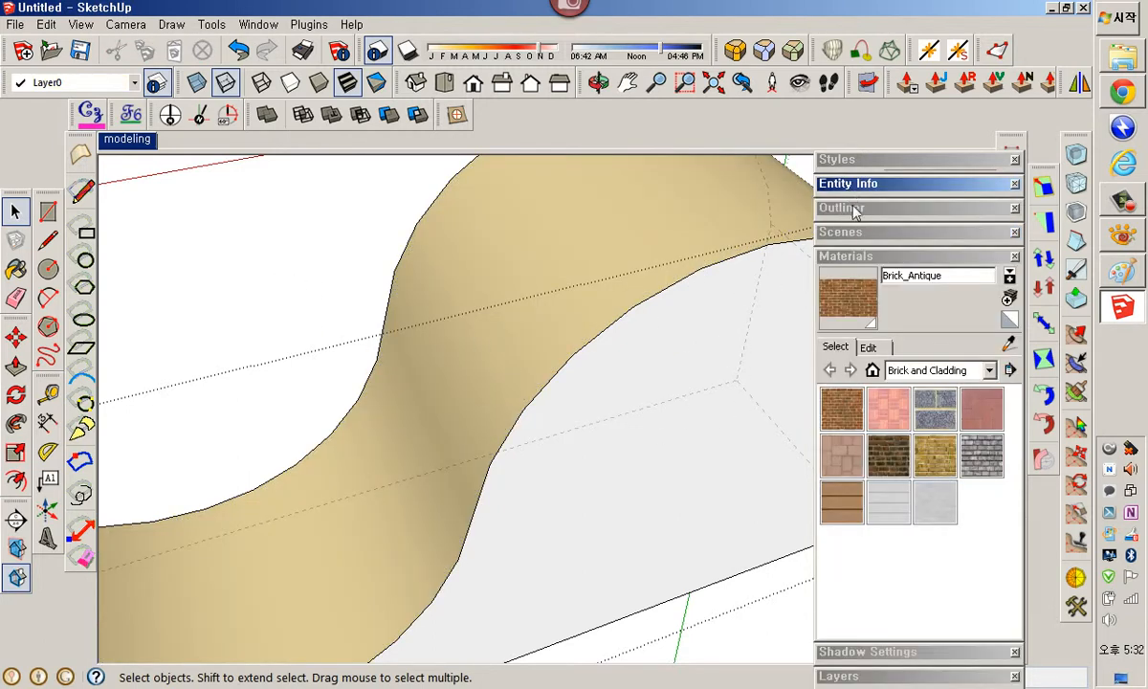
{"action": "left_click", "coordinate": [858, 259]}
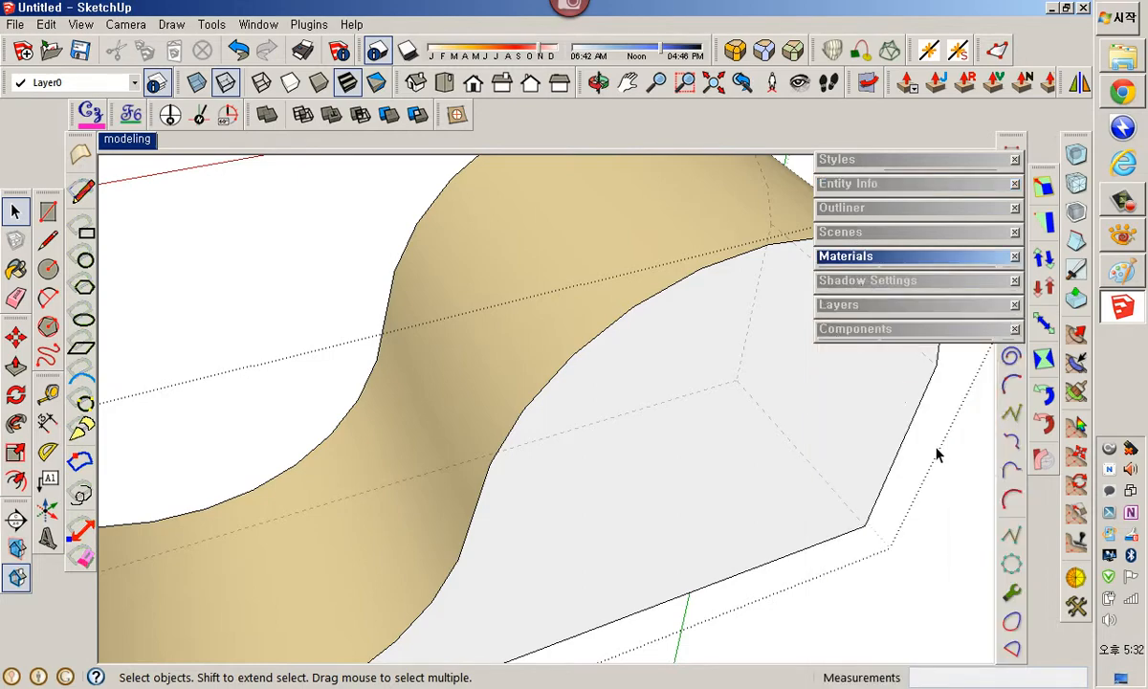
{"action": "scroll", "coordinate": [936, 456], "scroll_direction": "down", "scroll_amount": 6}
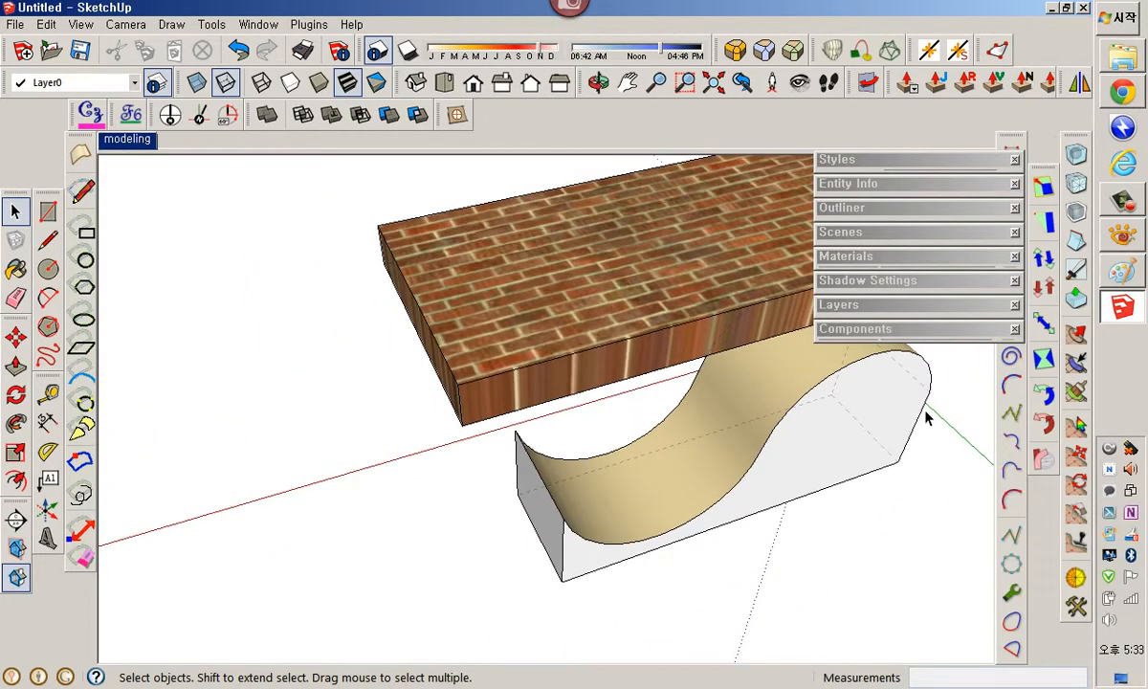
{"action": "middle_click_drag", "start_coordinate": [925, 417], "coordinate": [615, 341]}
{"action": "scroll", "coordinate": [615, 340], "scroll_direction": "down", "scroll_amount": 2}
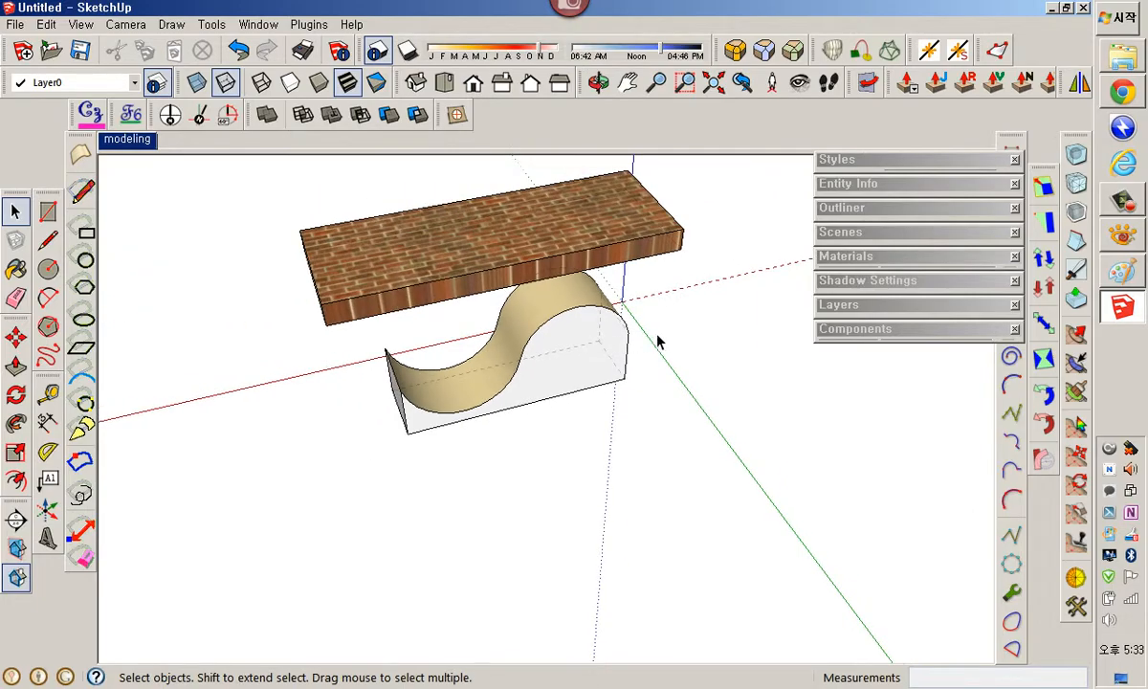
Switch to Chrome, open the bookmarked Blender features page in a new tab, and review its rendering, modelling and materials sections.
{"action": "left_click", "coordinate": [1124, 102]}
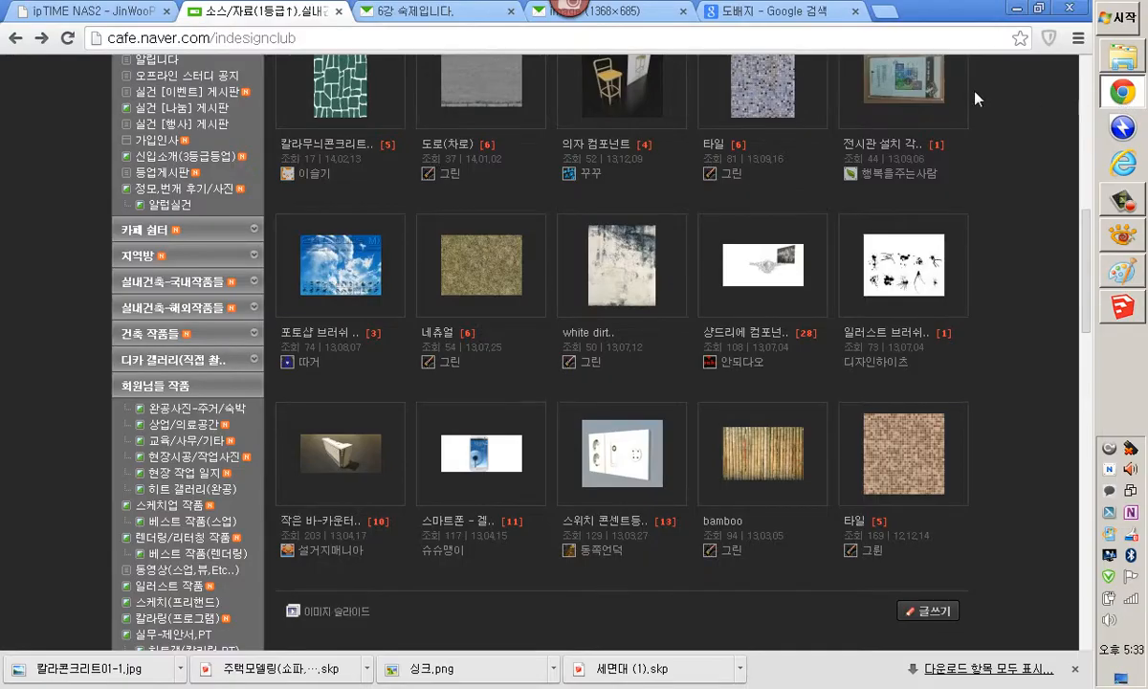
{"action": "left_click", "coordinate": [894, 15]}
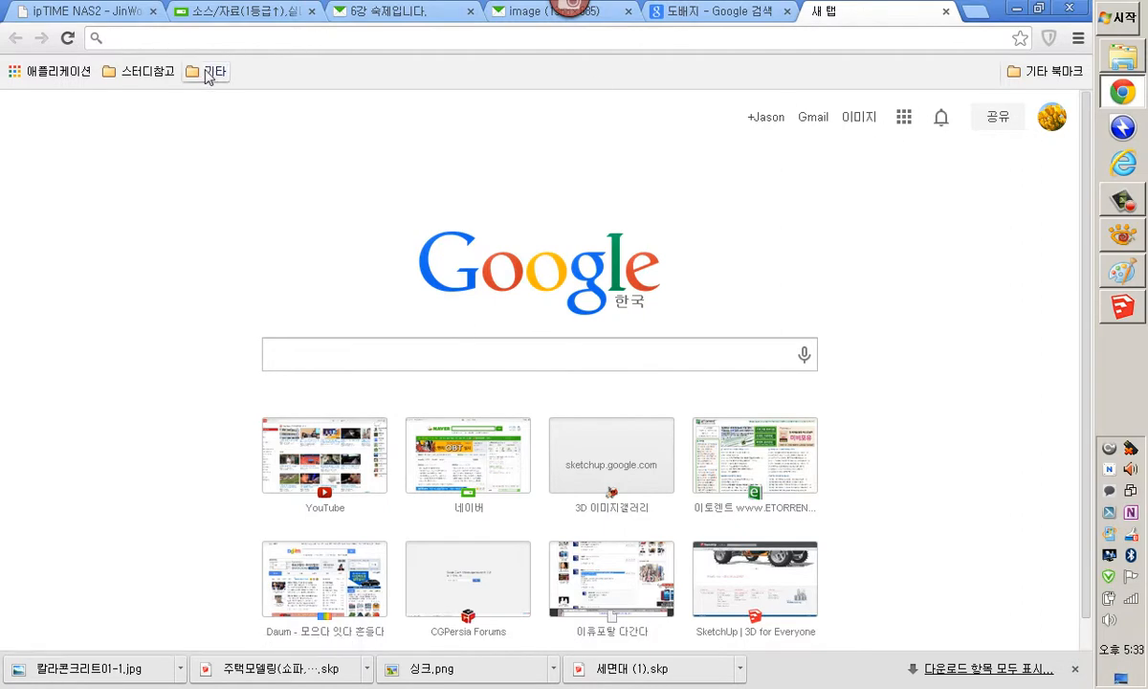
{"action": "left_click", "coordinate": [138, 71]}
{"action": "left_click", "coordinate": [173, 156]}
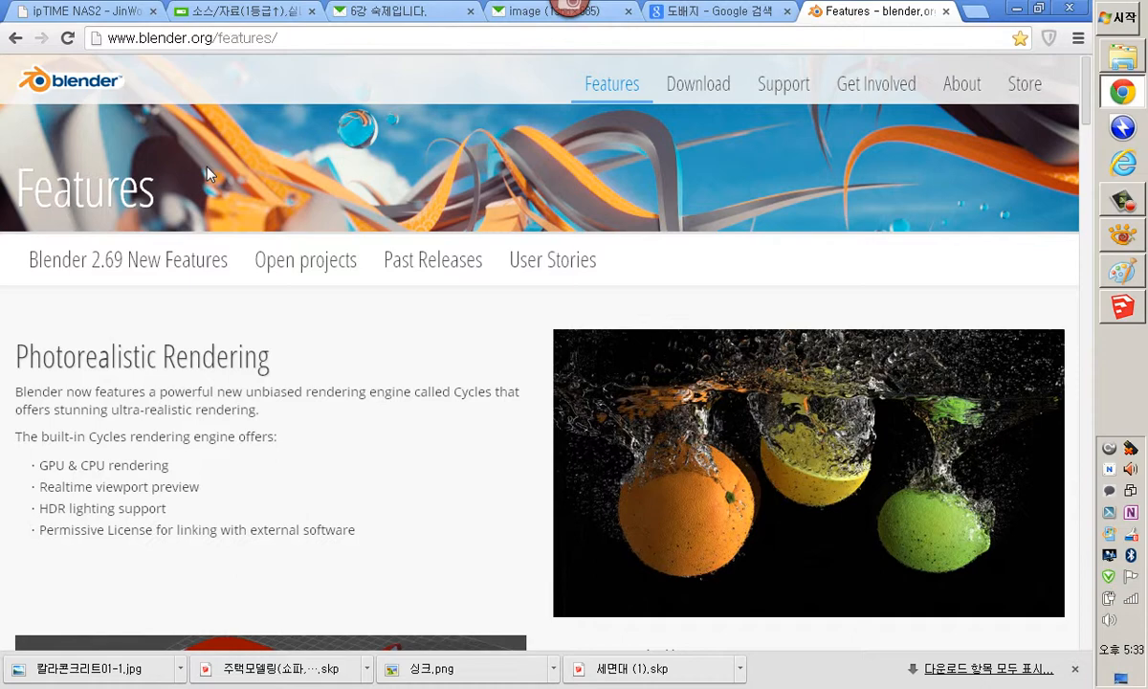
{"action": "scroll", "coordinate": [431, 384], "scroll_direction": "down", "scroll_amount": 2}
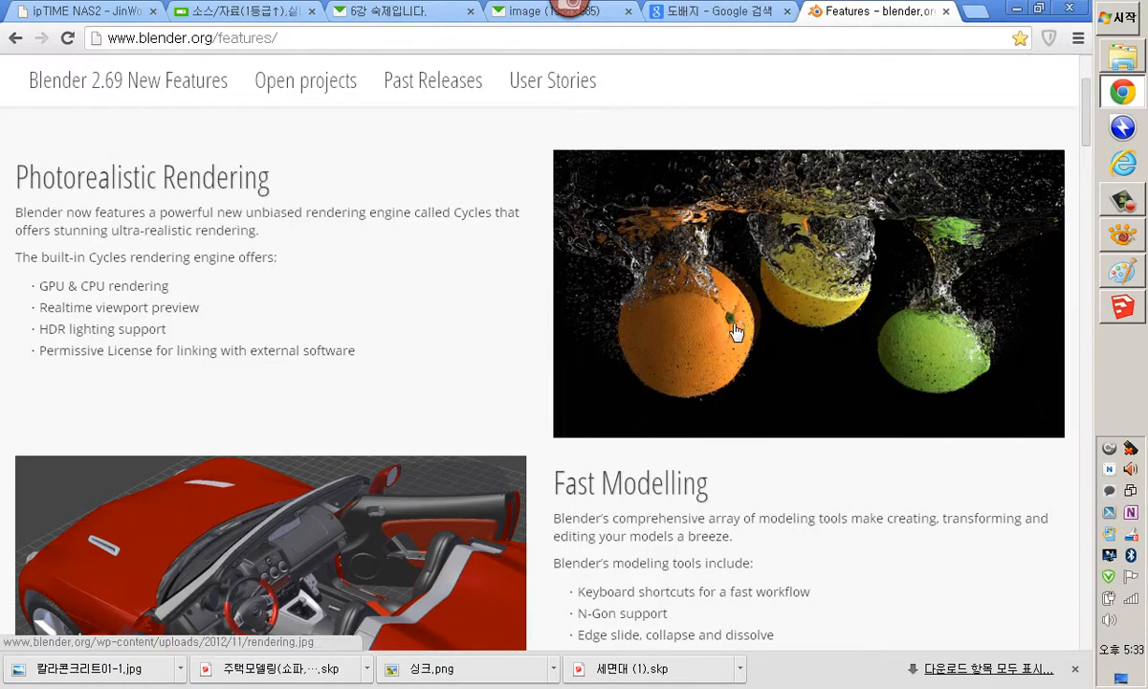
{"action": "scroll", "coordinate": [660, 354], "scroll_direction": "down", "scroll_amount": 4}
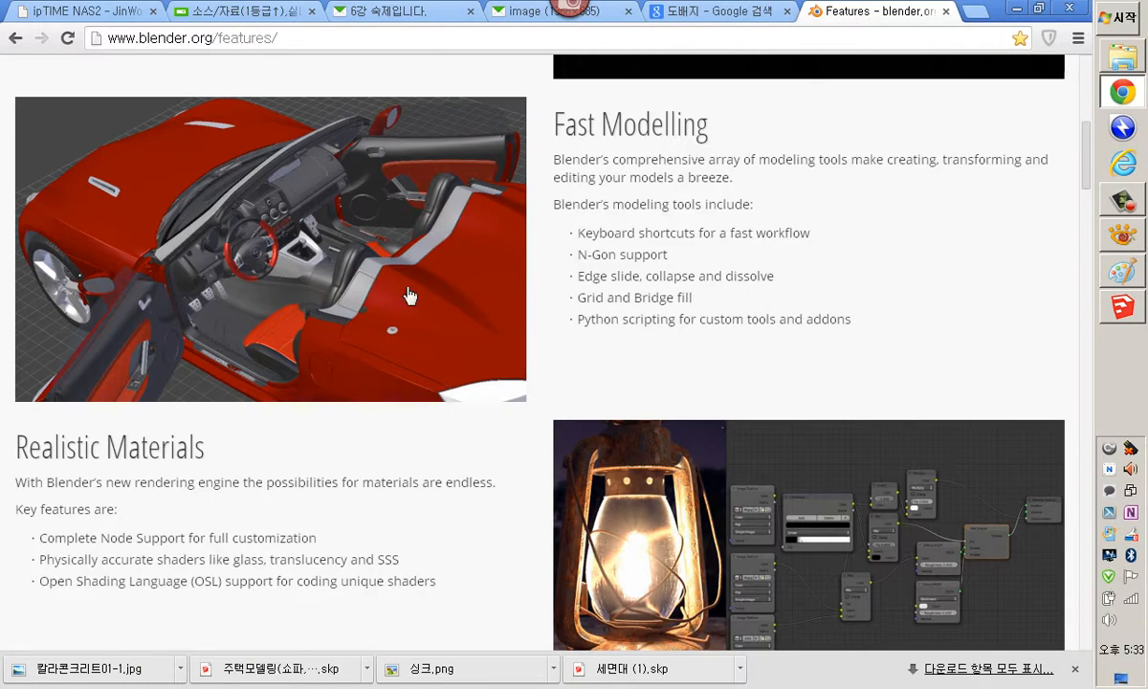
{"action": "scroll", "coordinate": [397, 324], "scroll_direction": "down", "scroll_amount": 2}
{"action": "scroll", "coordinate": [403, 326], "scroll_direction": "up", "scroll_amount": 3}
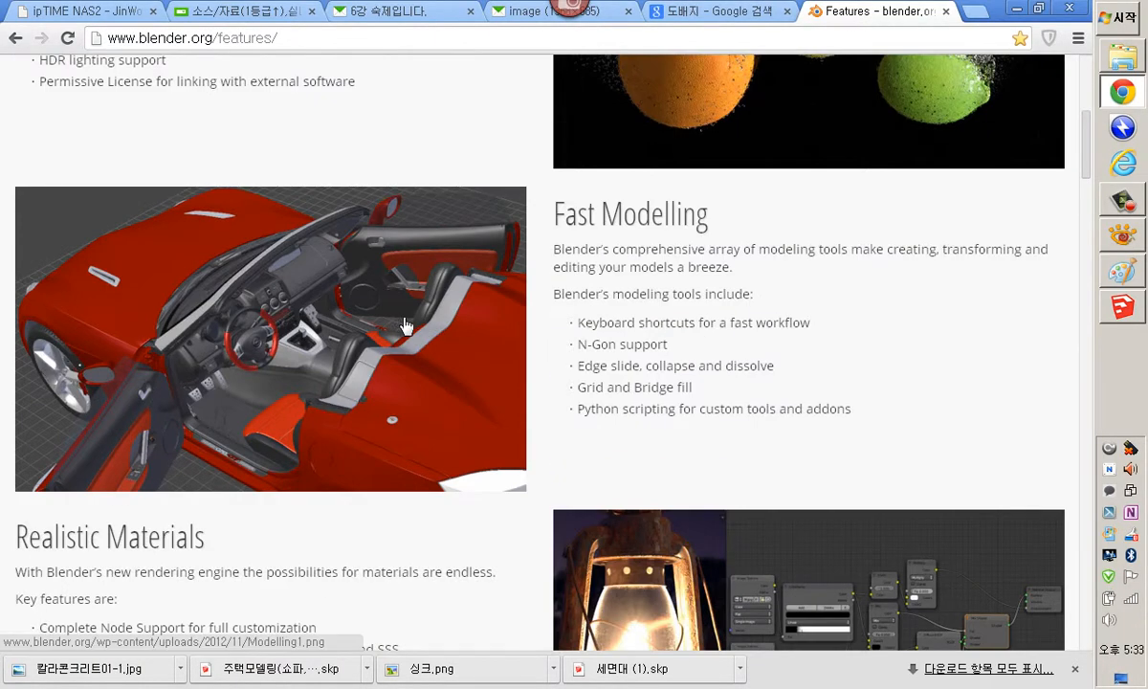
Review the Blender features page's sections on realistic materials, rigging, animation, sculpting, UV unwrapping and the compositor.
{"action": "scroll", "coordinate": [278, 316], "scroll_direction": "down", "scroll_amount": 4}
{"action": "scroll", "coordinate": [296, 335], "scroll_direction": "down", "scroll_amount": 2}
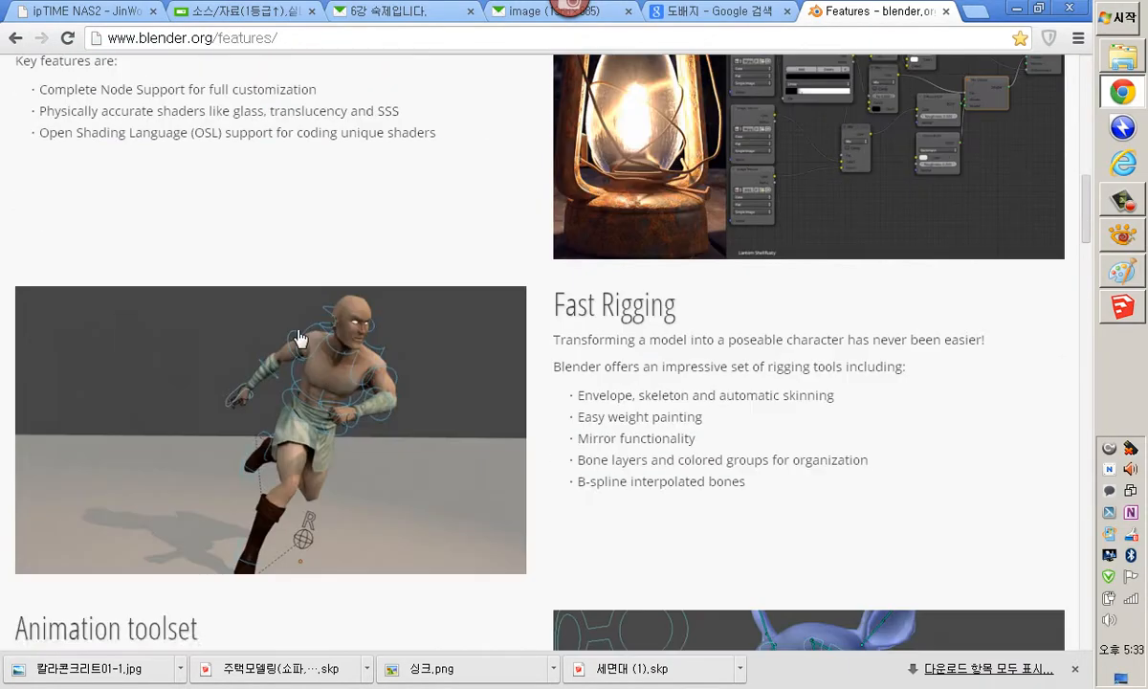
{"action": "scroll", "coordinate": [765, 201], "scroll_direction": "up", "scroll_amount": 2}
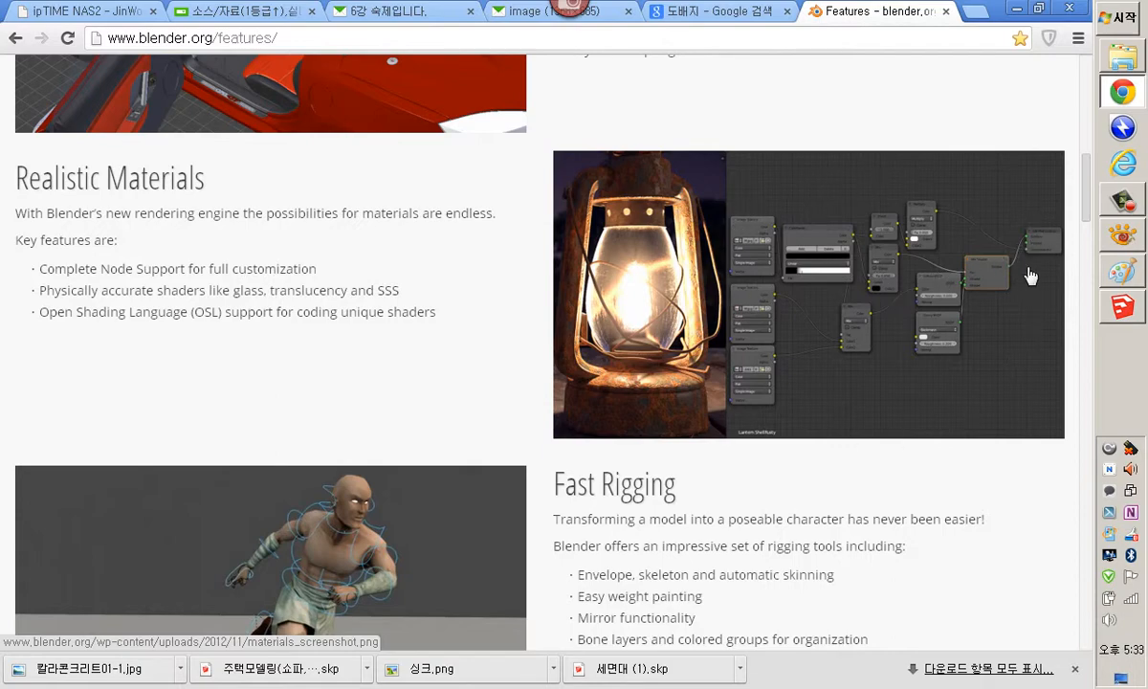
{"action": "scroll", "coordinate": [776, 302], "scroll_direction": "down", "scroll_amount": 8}
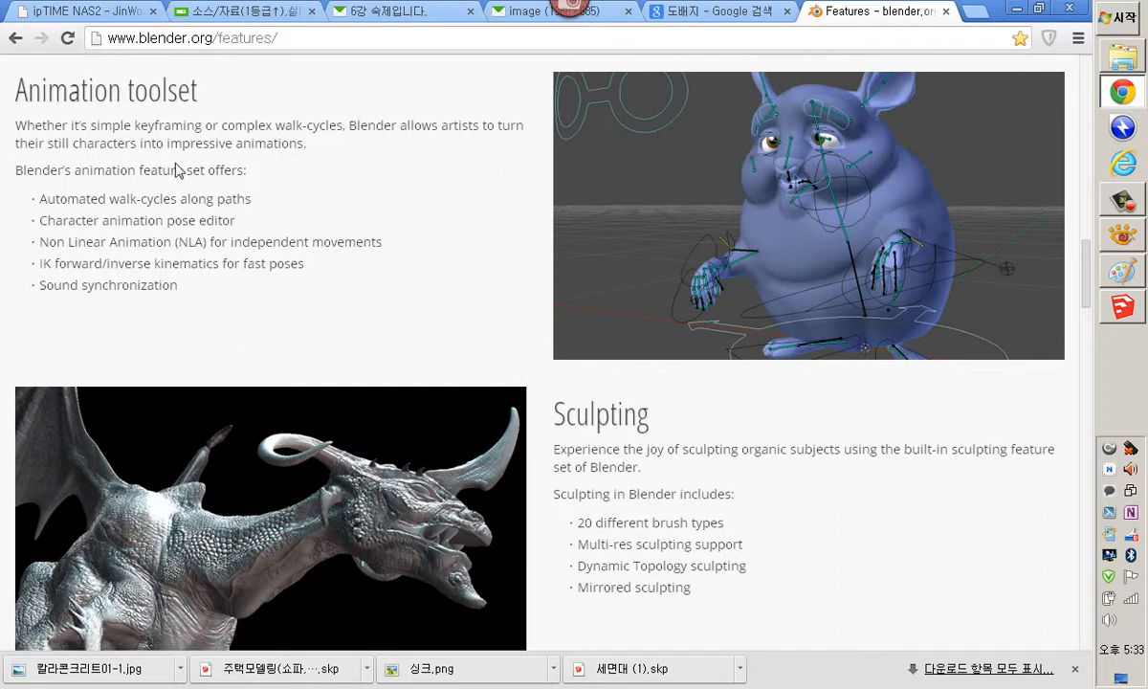
{"action": "scroll", "coordinate": [779, 308], "scroll_direction": "down", "scroll_amount": 3}
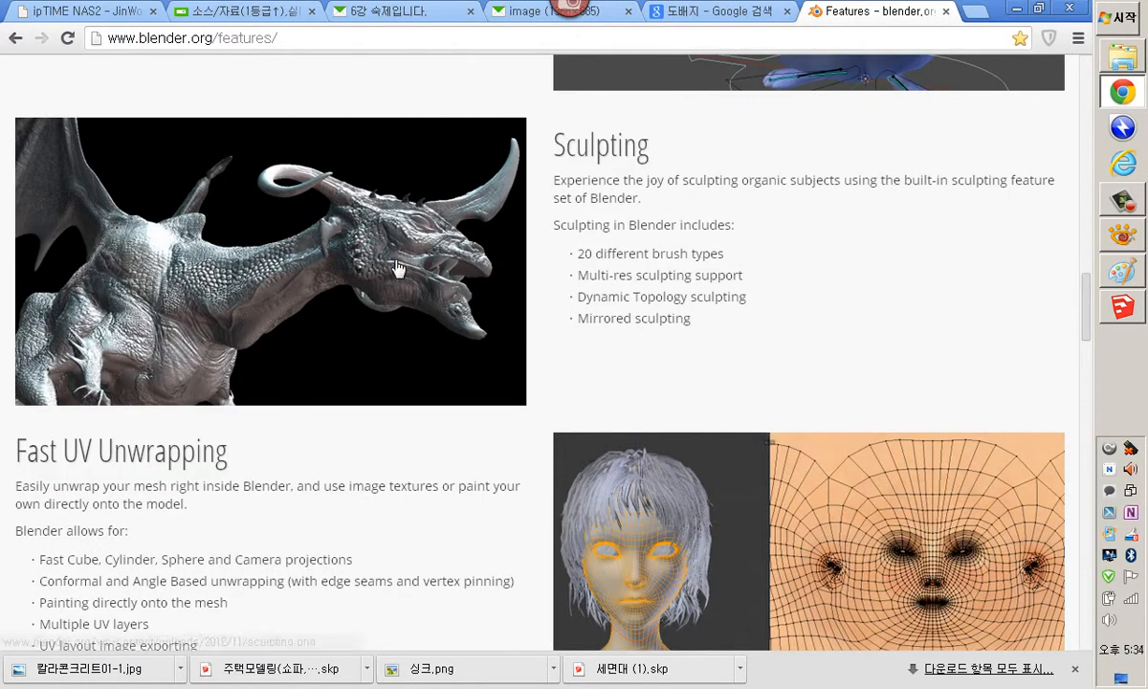
{"action": "scroll", "coordinate": [435, 332], "scroll_direction": "down", "scroll_amount": 3}
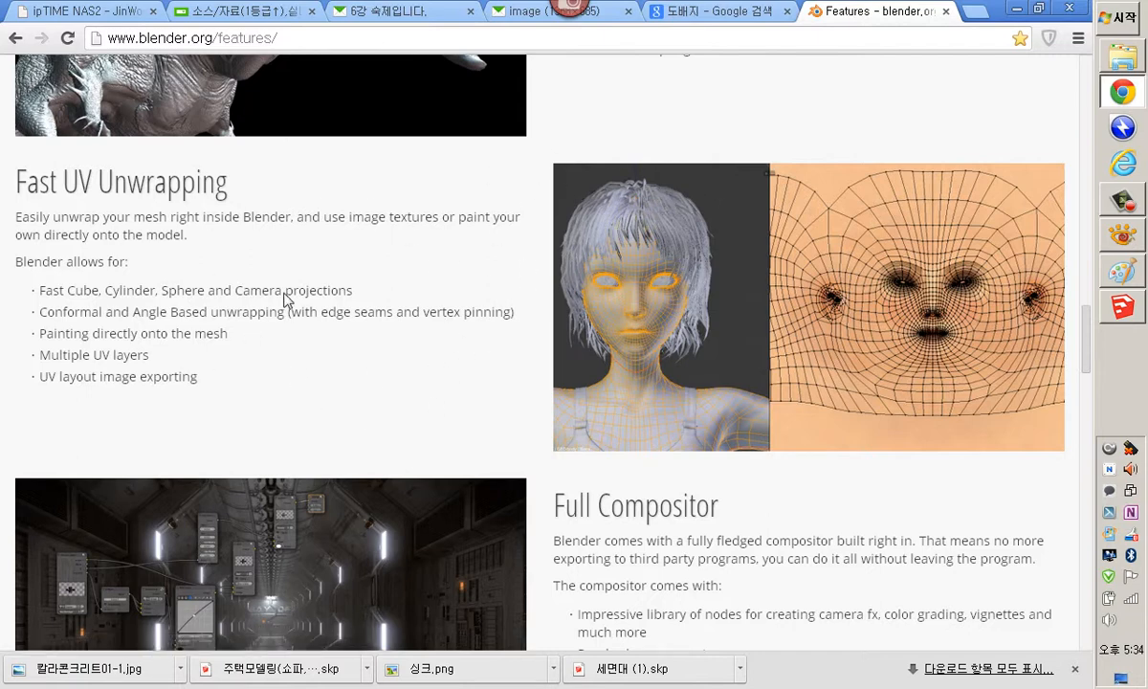
{"action": "scroll", "coordinate": [292, 297], "scroll_direction": "down", "scroll_amount": 1}
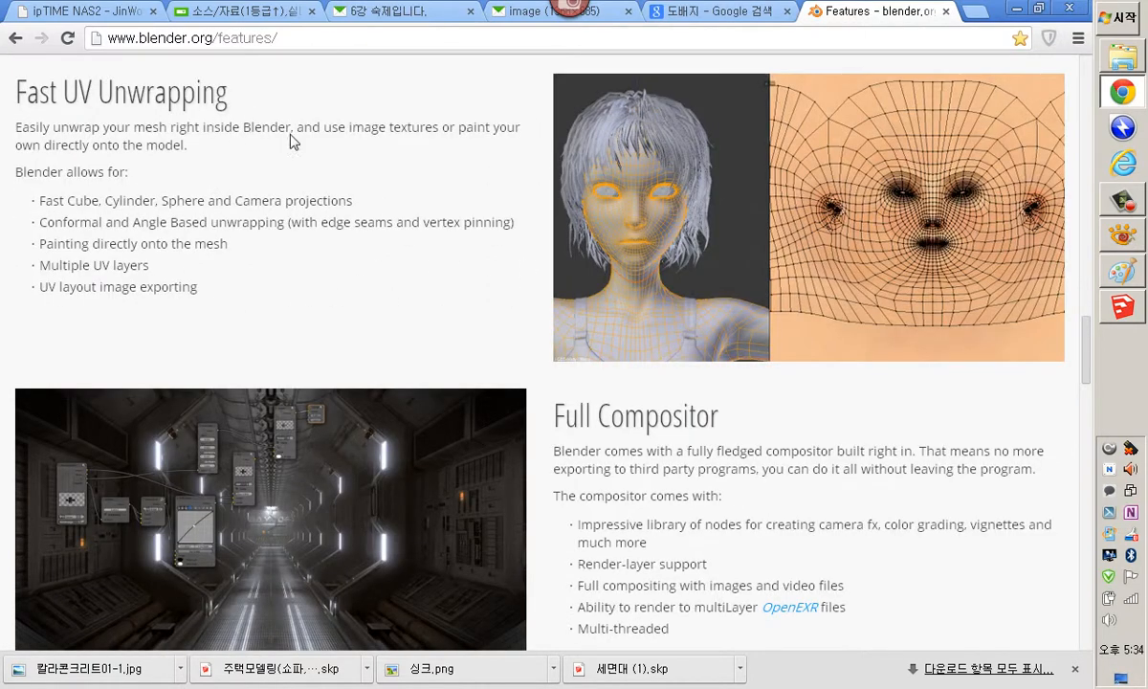
{"action": "scroll", "coordinate": [244, 266], "scroll_direction": "up", "scroll_amount": 3}
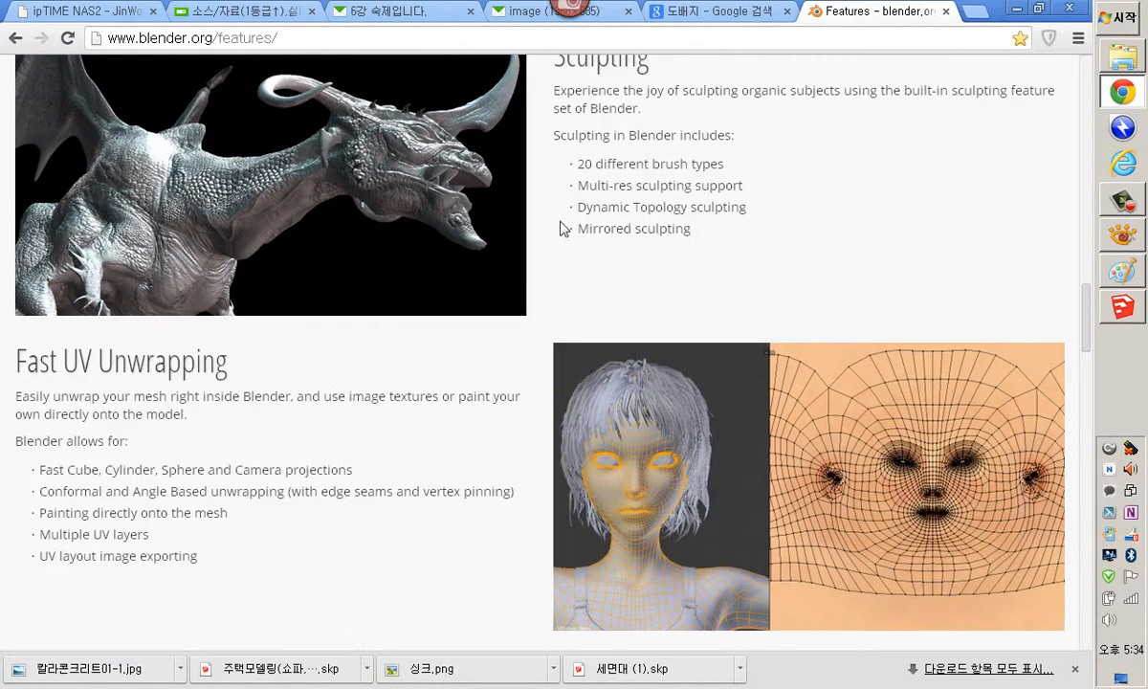
{"action": "scroll", "coordinate": [689, 124], "scroll_direction": "down", "scroll_amount": 4}
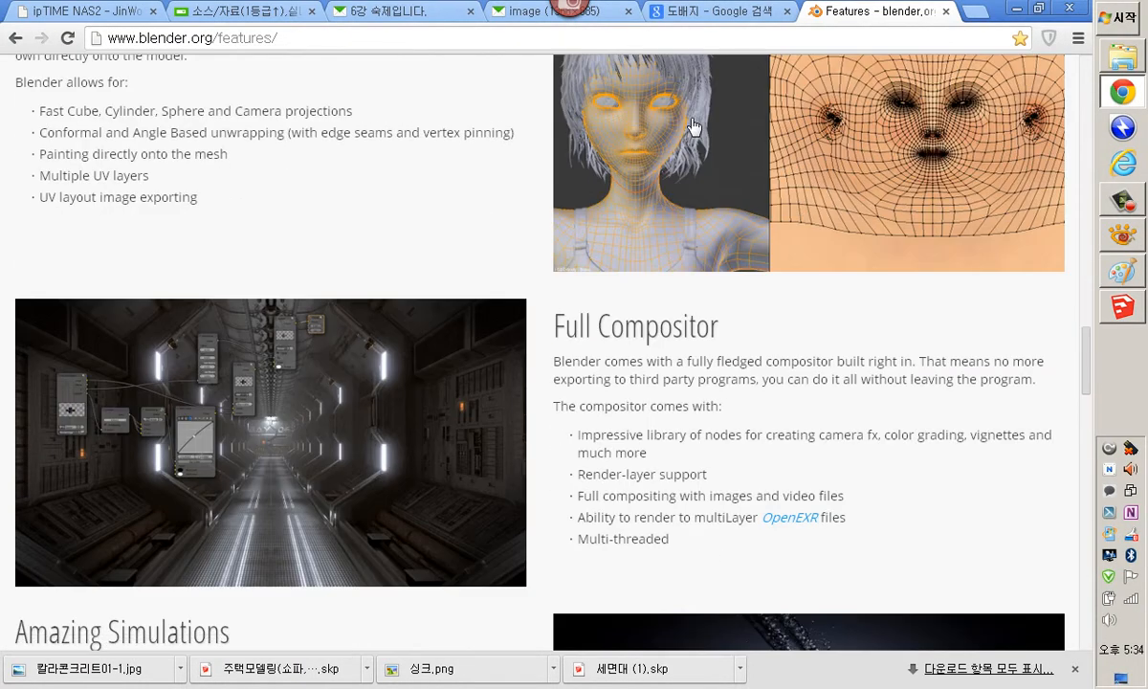
{"action": "scroll", "coordinate": [688, 125], "scroll_direction": "up", "scroll_amount": 5}
{"action": "scroll", "coordinate": [688, 125], "scroll_direction": "down", "scroll_amount": 2}
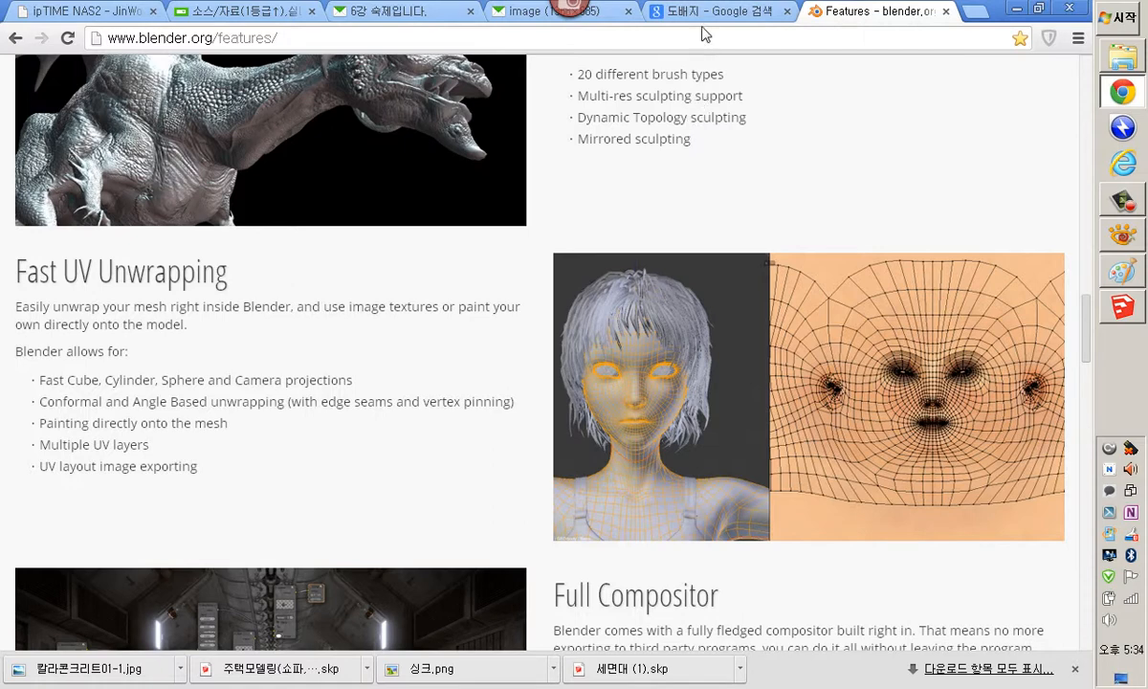
Open a new browser tab and start entering a www web address.
{"action": "left_click", "coordinate": [983, 17]}
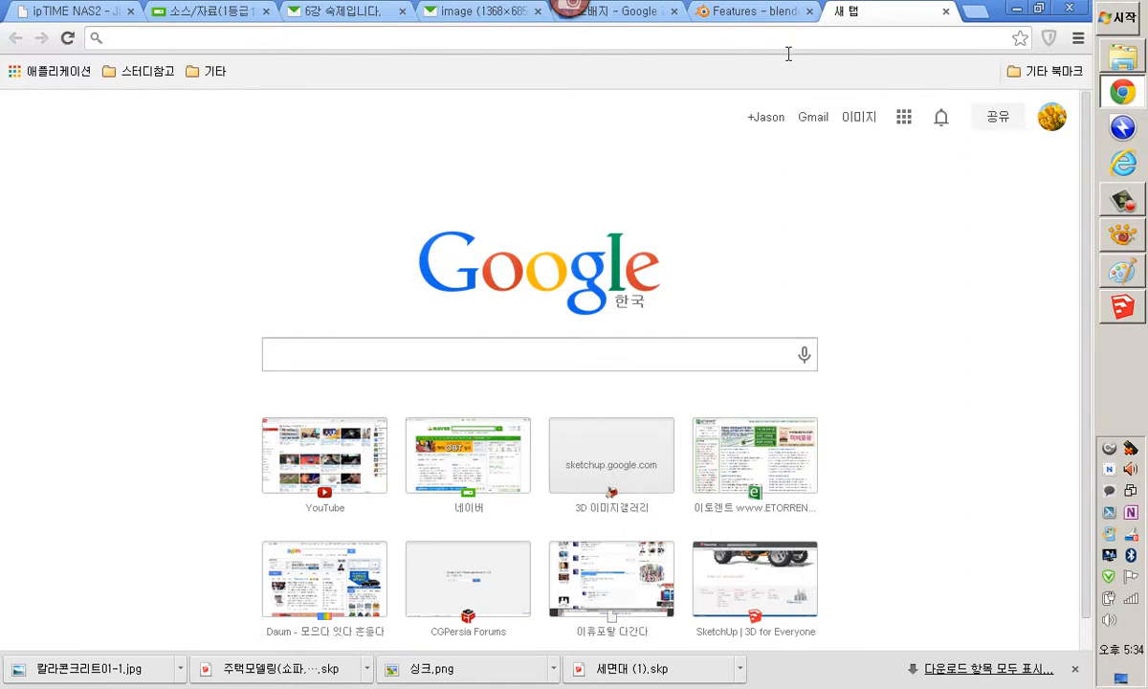
{"action": "type", "text": "ㅈㅈㅈ"}
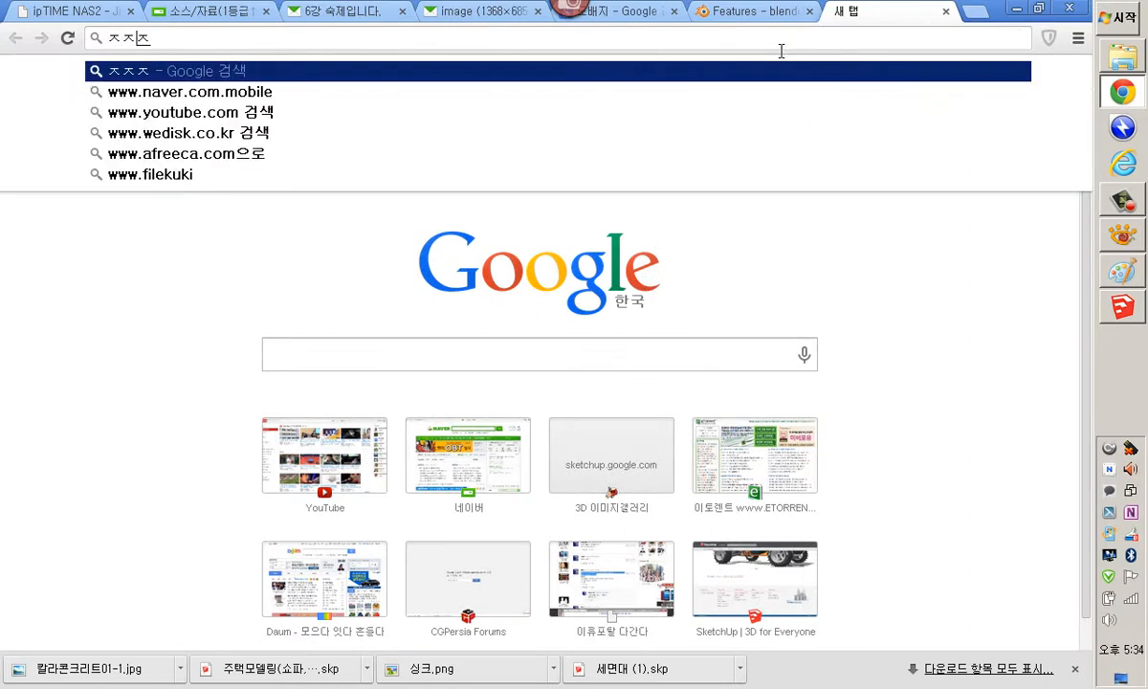
Go to the sketchucation.com website in the new browser tab.
{"action": "key", "text": "BackSpace"}
{"action": "key", "text": "BackSpace"}
{"action": "key", "text": "BackSpace"}
{"action": "key", "text": "Hangul"}
{"action": "type", "text": "www.ucation"}
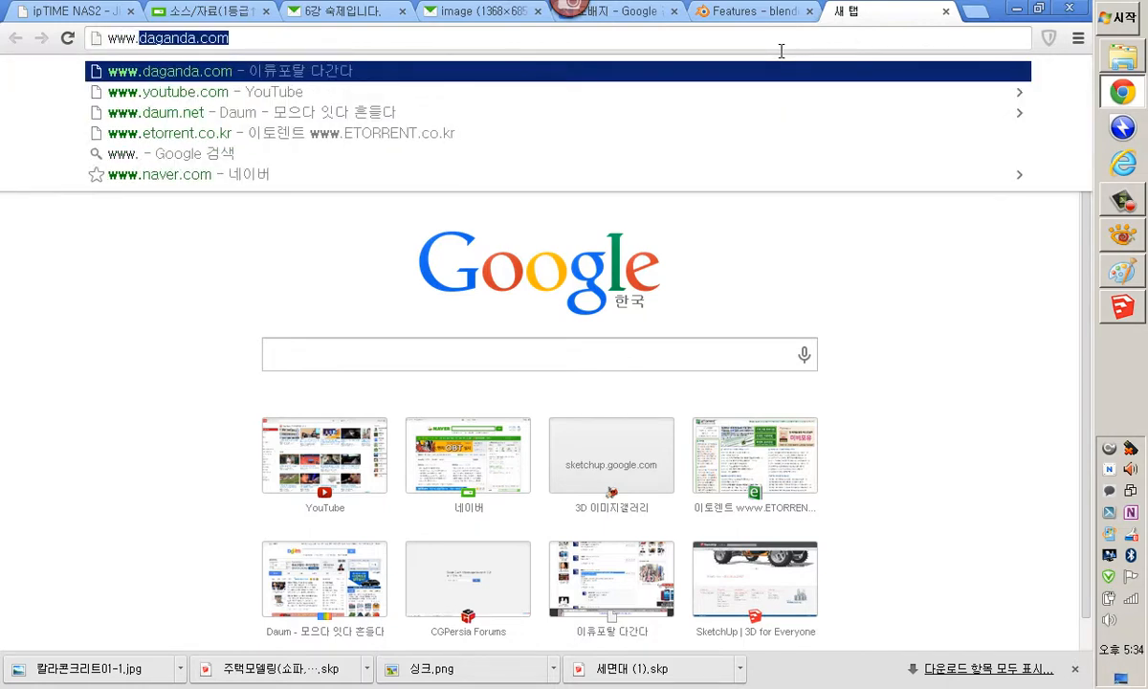
{"action": "key", "text": "BackSpace"}
{"action": "key", "text": "BackSpace"}
{"action": "key", "text": "BackSpace"}
{"action": "key", "text": "BackSpace"}
{"action": "key", "text": "BackSpace"}
{"action": "key", "text": "BackSpace"}
{"action": "key", "text": "BackSpace"}
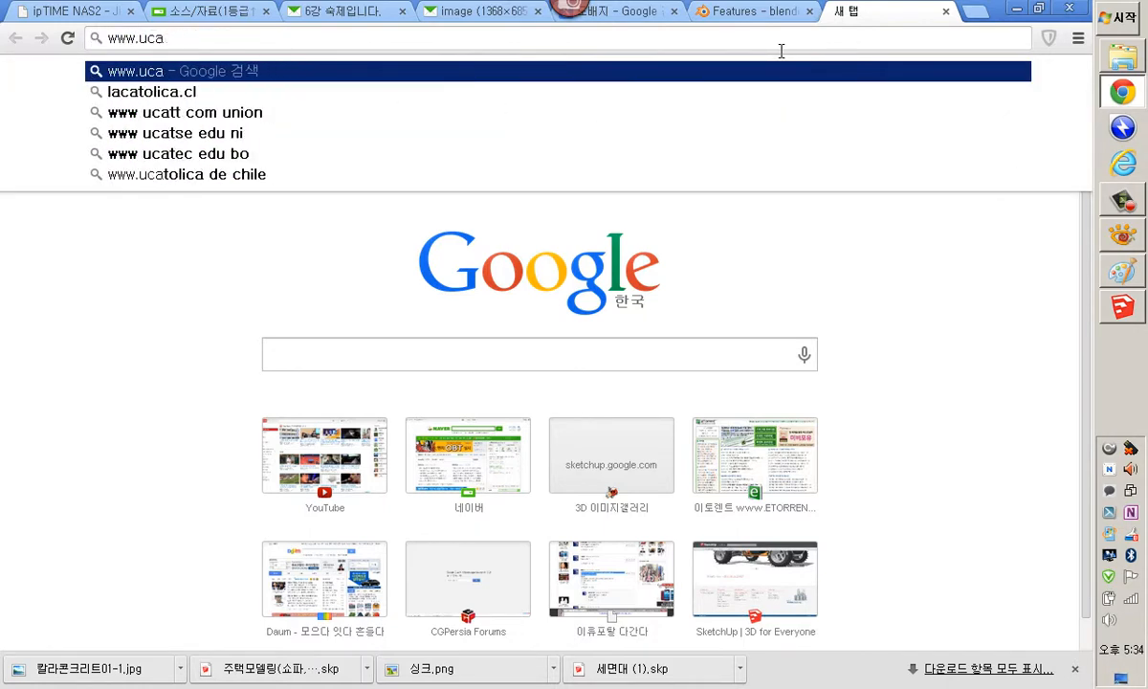
{"action": "type", "text": "sketchucation.com"}
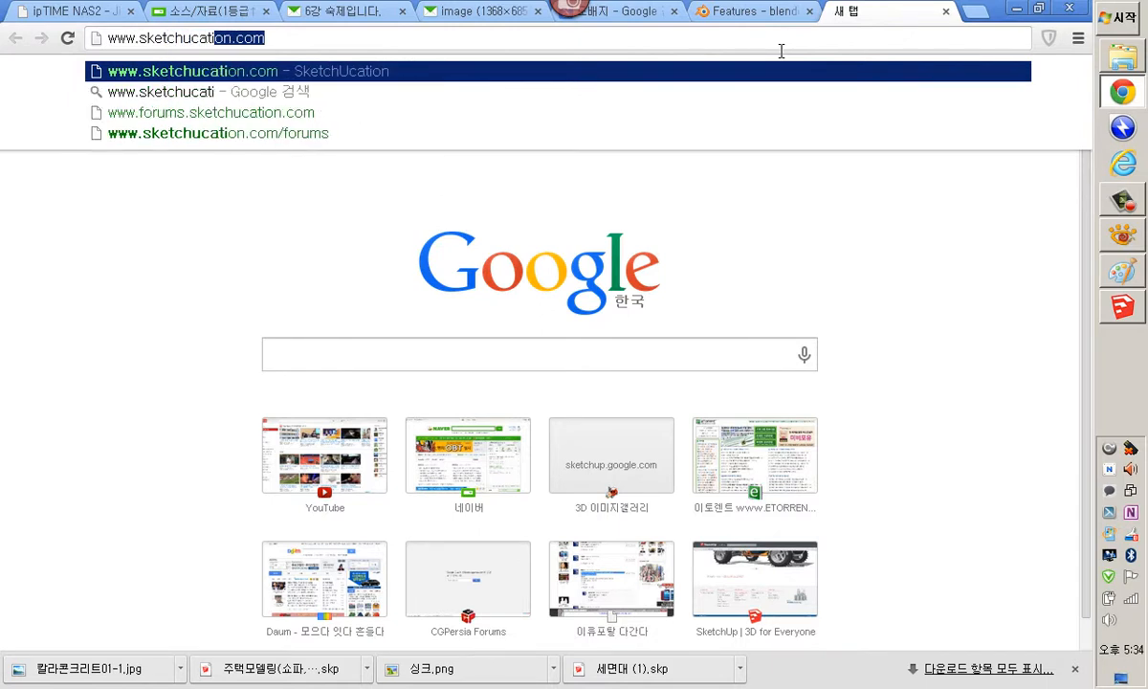
{"action": "key", "text": "Return"}
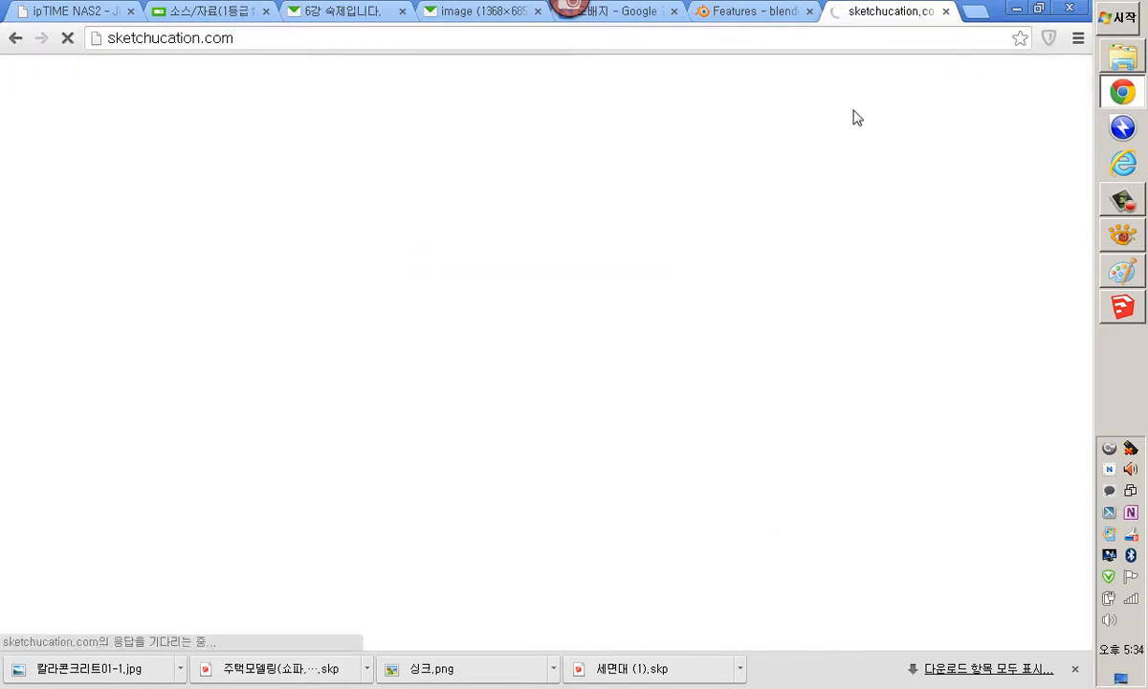
Open the site's PluginStore and search the SketchUp plugins for "uv".
{"action": "left_click", "coordinate": [837, 190]}
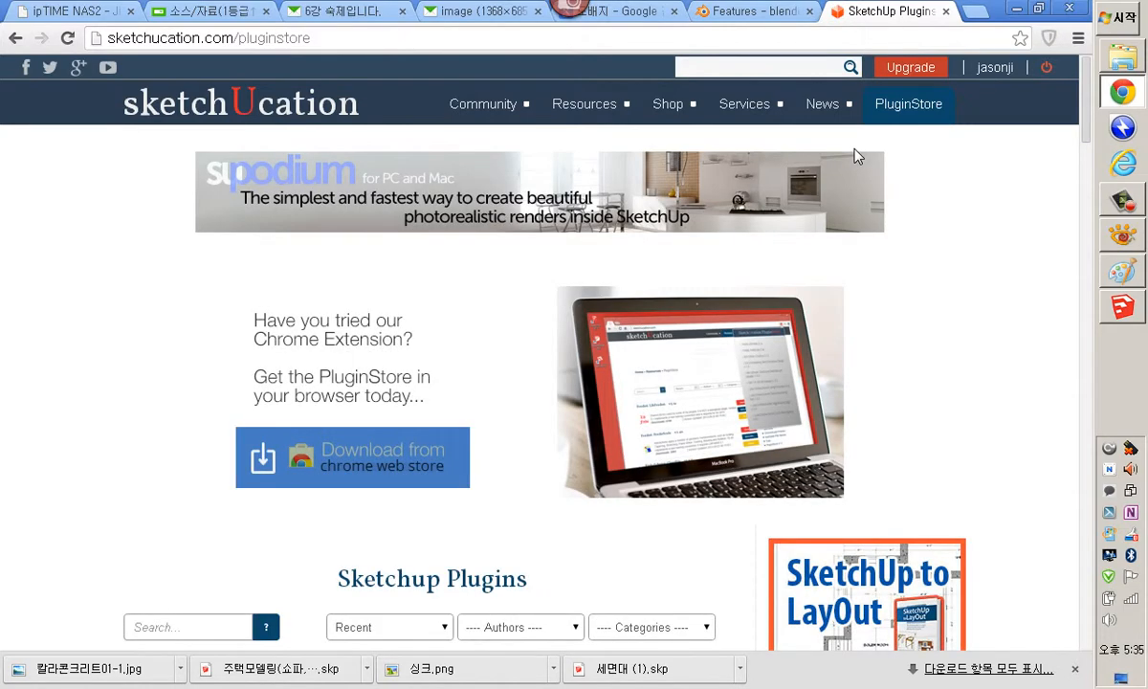
{"action": "scroll", "coordinate": [336, 380], "scroll_direction": "down", "scroll_amount": 1}
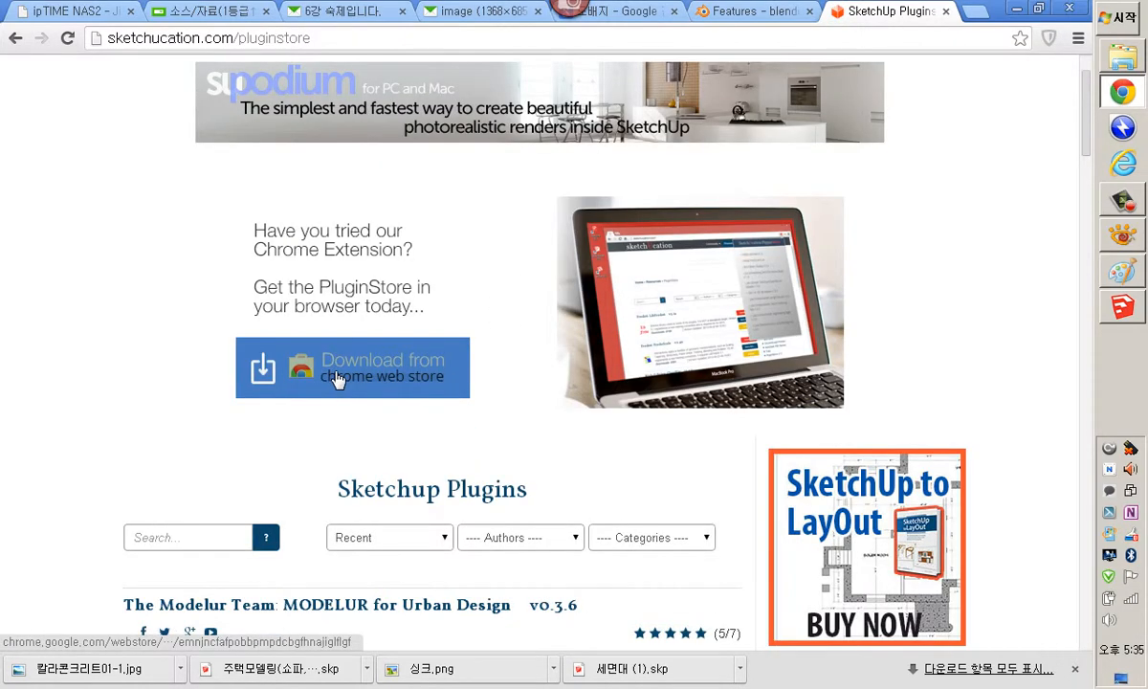
{"action": "scroll", "coordinate": [337, 379], "scroll_direction": "down", "scroll_amount": 3}
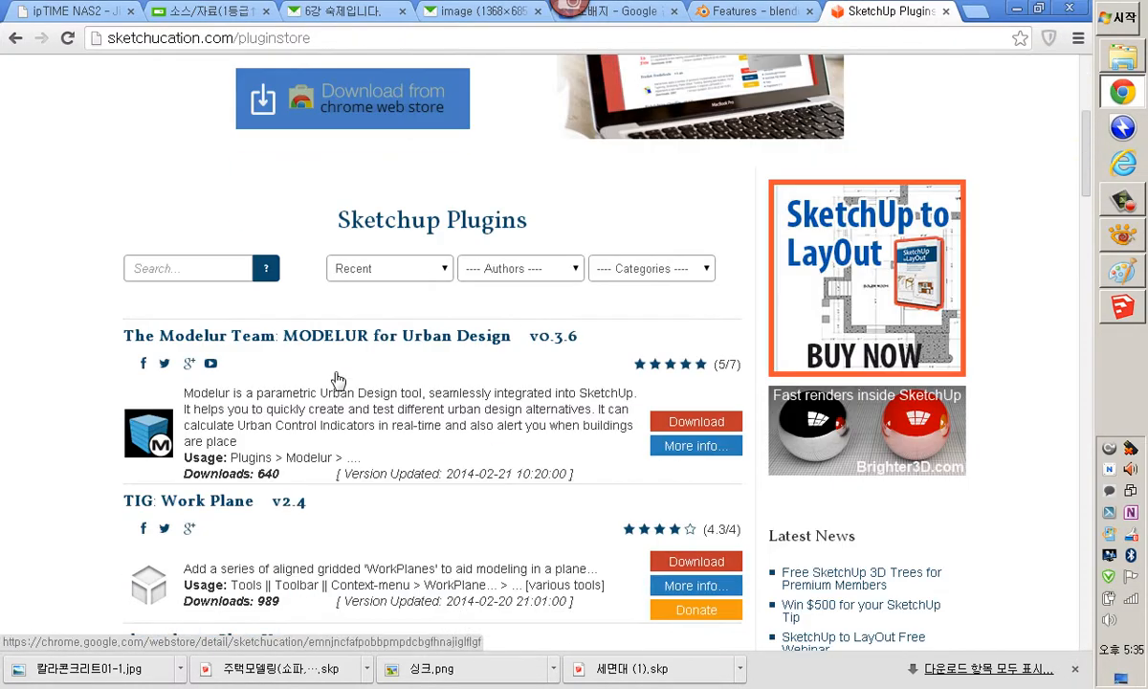
{"action": "left_click", "coordinate": [223, 276]}
{"action": "type", "text": "uv"}
{"action": "key", "text": "Return"}
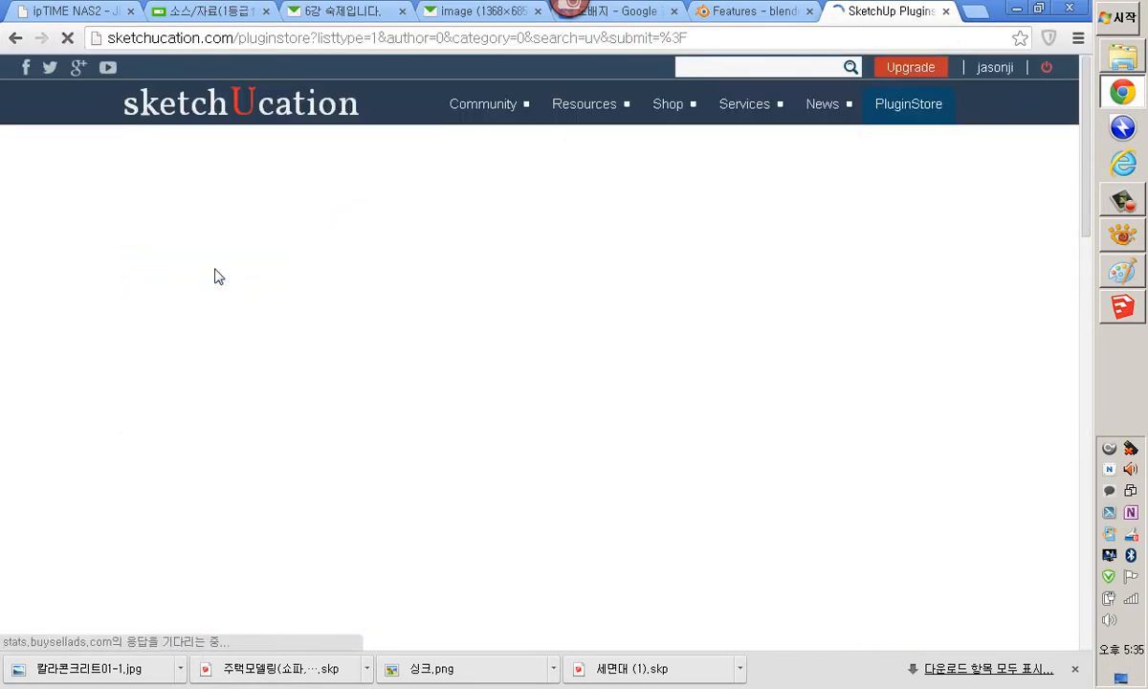
Find UVTools Pro v0.2 (Beta) among the plugin results and open its detailed information page.
{"action": "scroll", "coordinate": [221, 281], "scroll_direction": "down", "scroll_amount": 3}
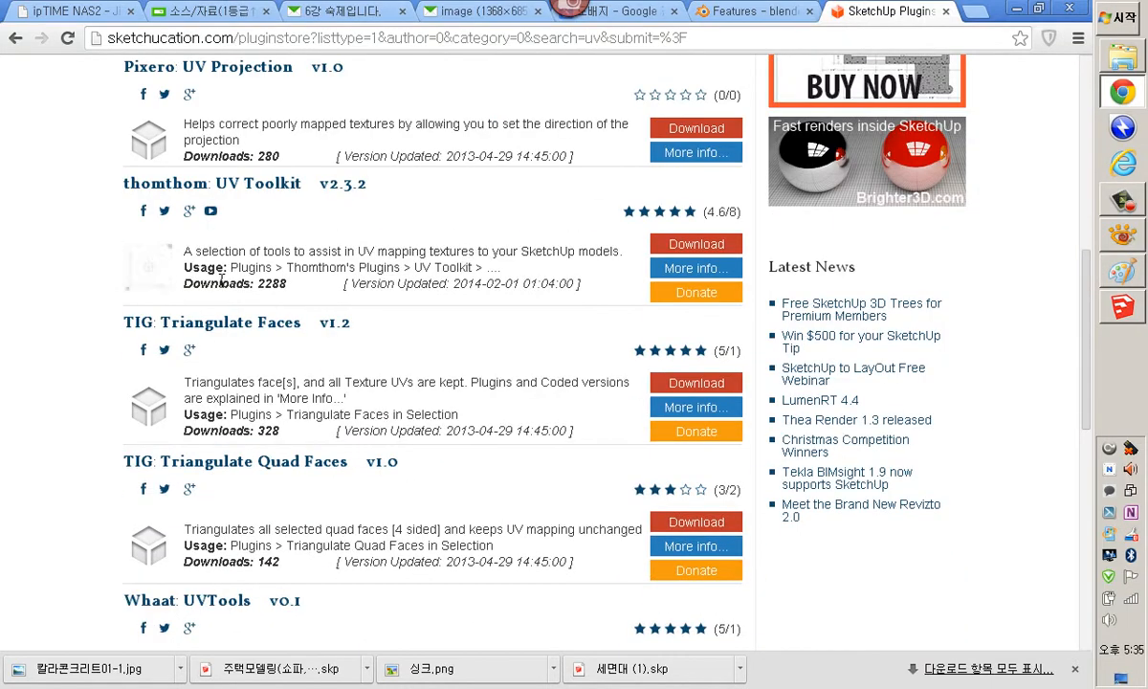
{"action": "scroll", "coordinate": [221, 280], "scroll_direction": "down", "scroll_amount": 4}
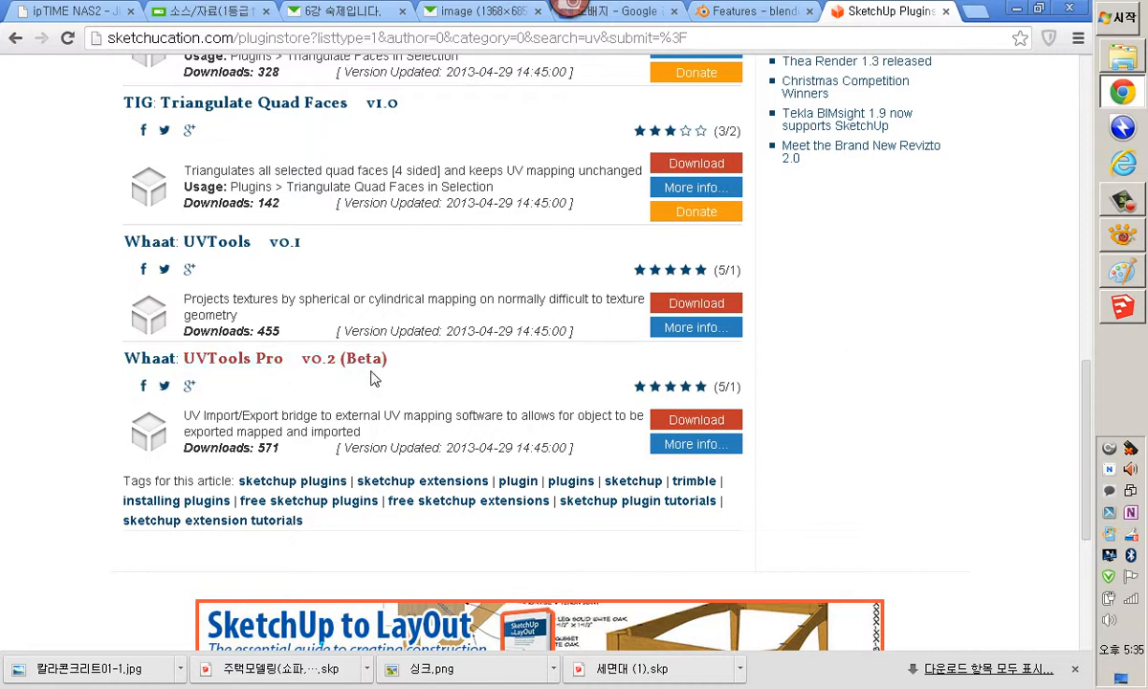
{"action": "scroll", "coordinate": [375, 379], "scroll_direction": "down", "scroll_amount": 1}
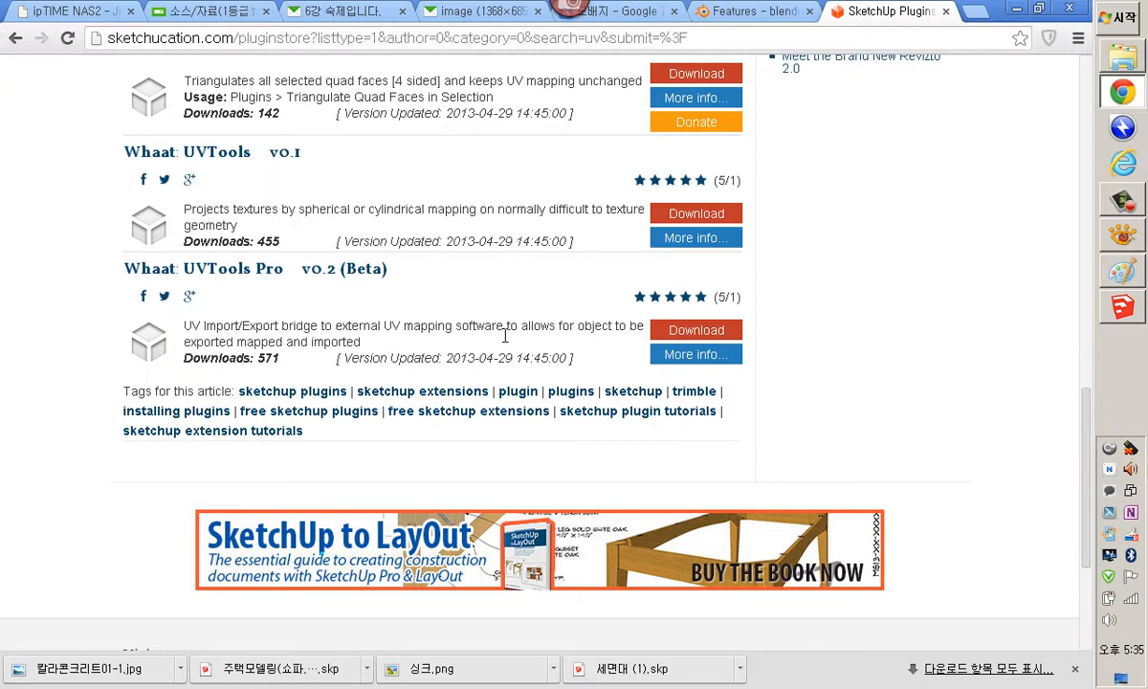
{"action": "left_click", "coordinate": [681, 356]}
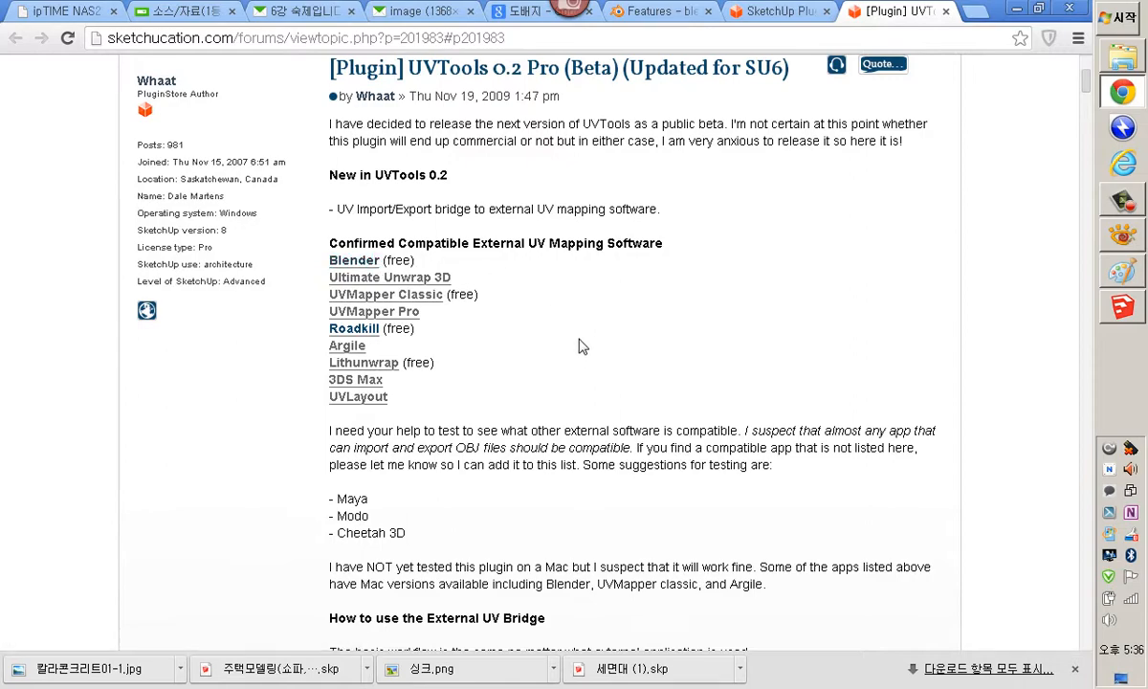
Go through the UVTools Pro post to the SketchUp 2 U3D workflow video, play part of it and pause it.
{"action": "scroll", "coordinate": [583, 346], "scroll_direction": "down", "scroll_amount": 3}
{"action": "scroll", "coordinate": [582, 345], "scroll_direction": "down", "scroll_amount": 6}
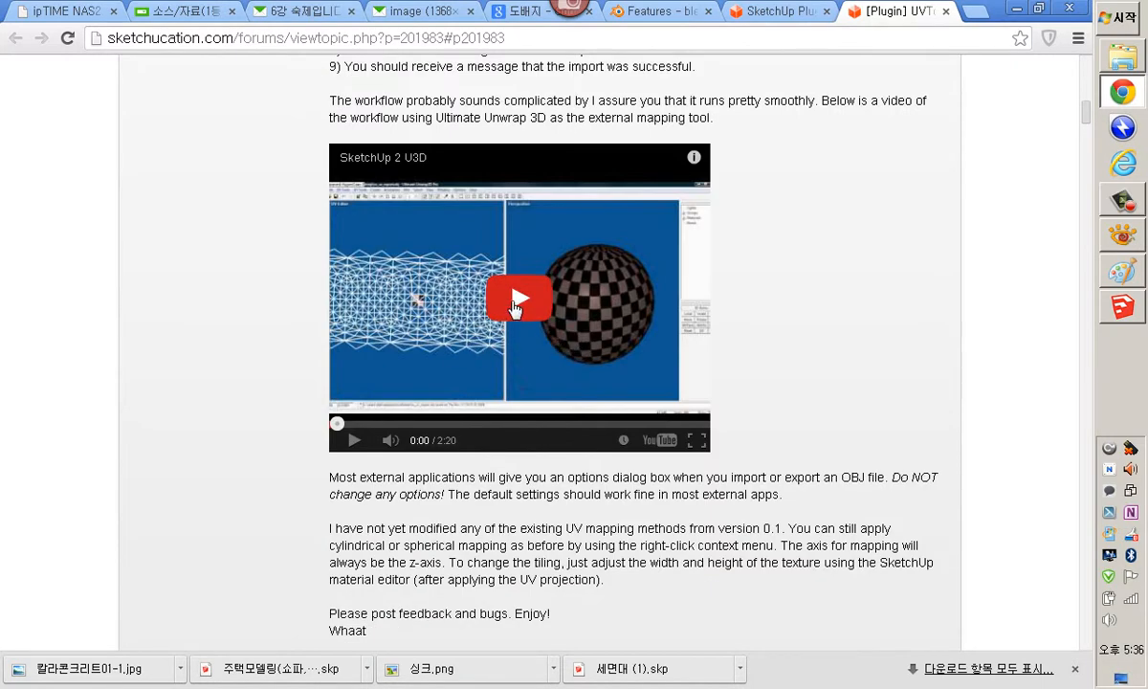
{"action": "left_click", "coordinate": [516, 304]}
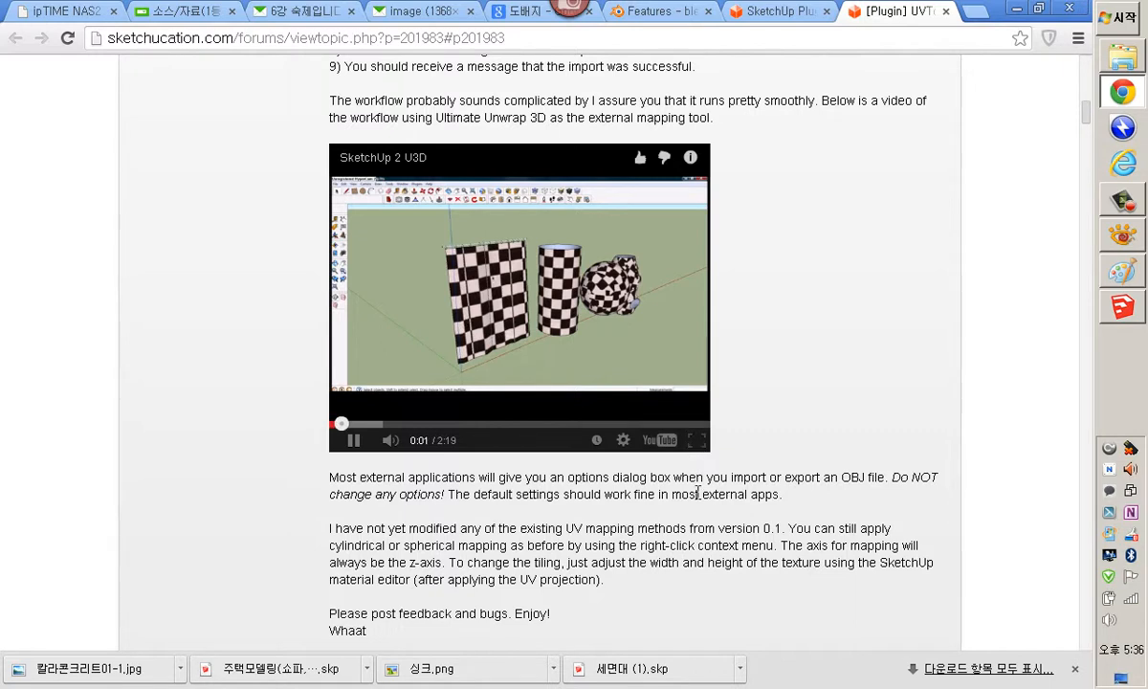
{"action": "left_click", "coordinate": [671, 442]}
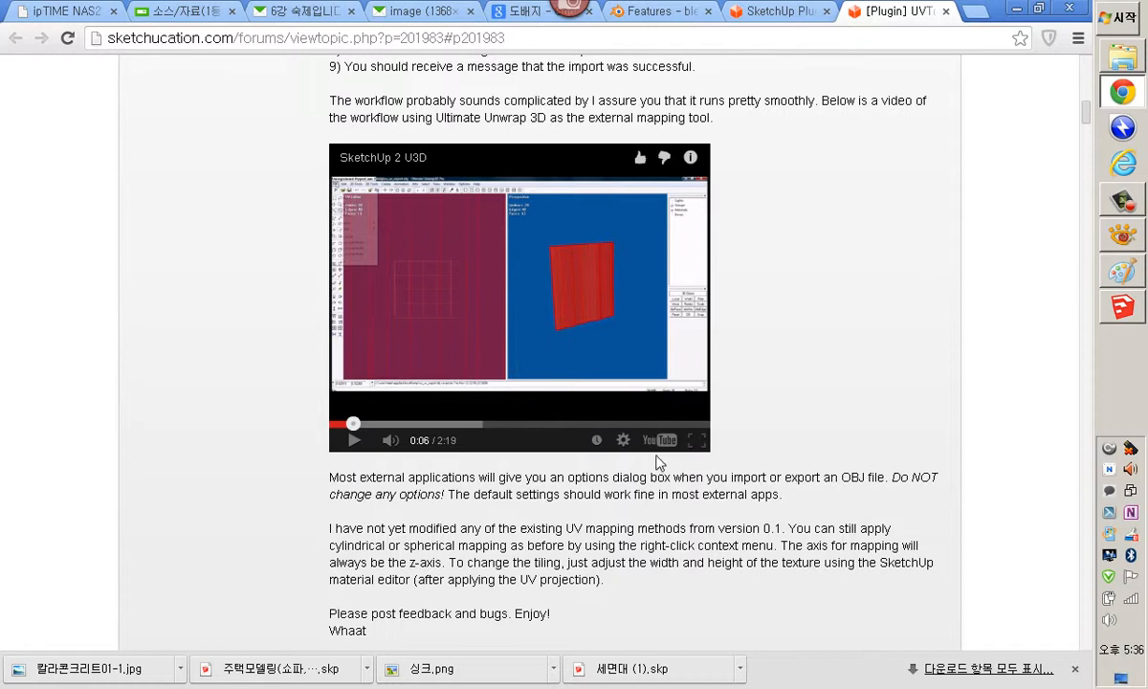
{"action": "left_click", "coordinate": [360, 444]}
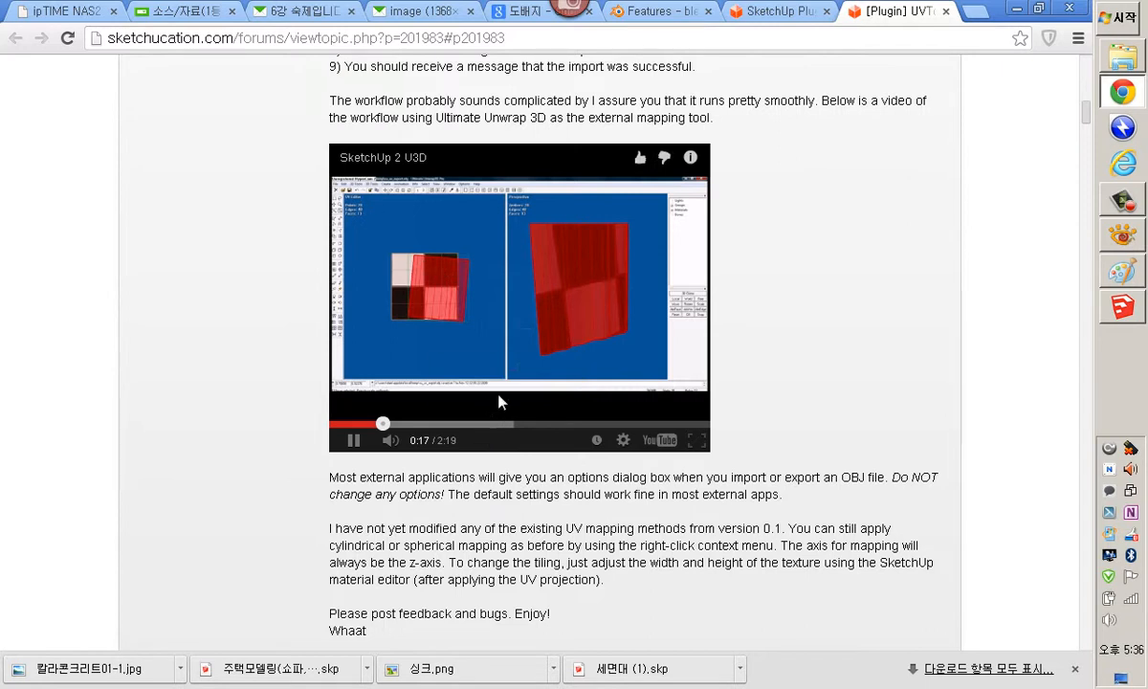
{"action": "left_click", "coordinate": [358, 440]}
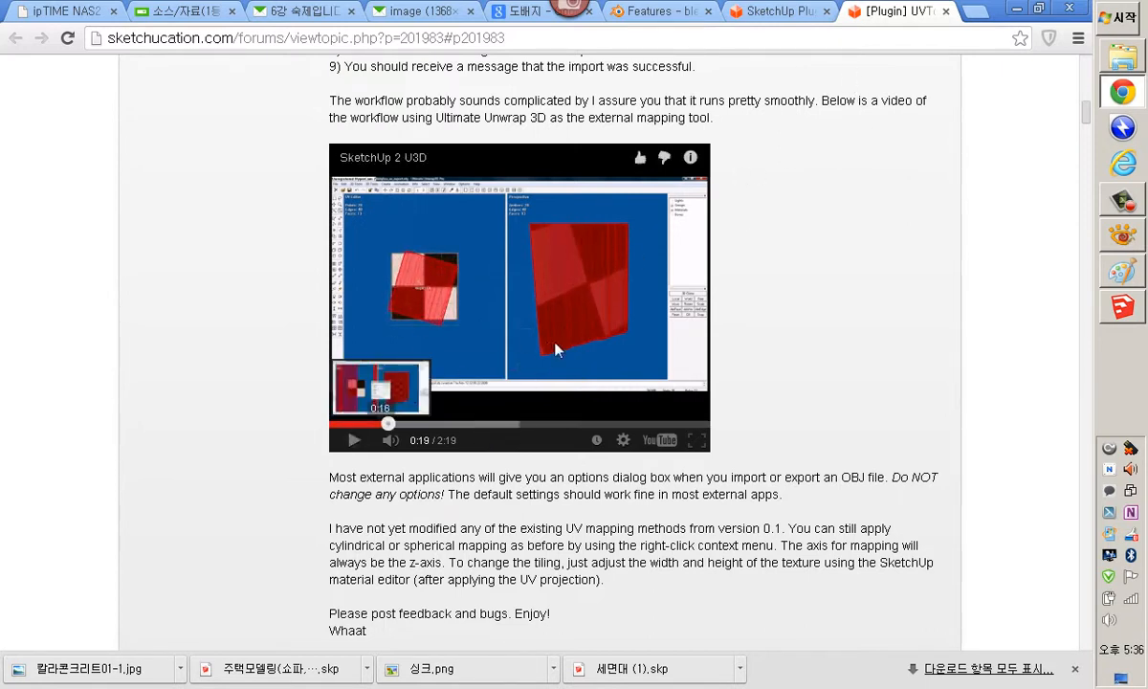
Copy the SketchUp 2 U3D video's URL, open it in a new tab and view the video full screen.
{"action": "right_click", "coordinate": [418, 167]}
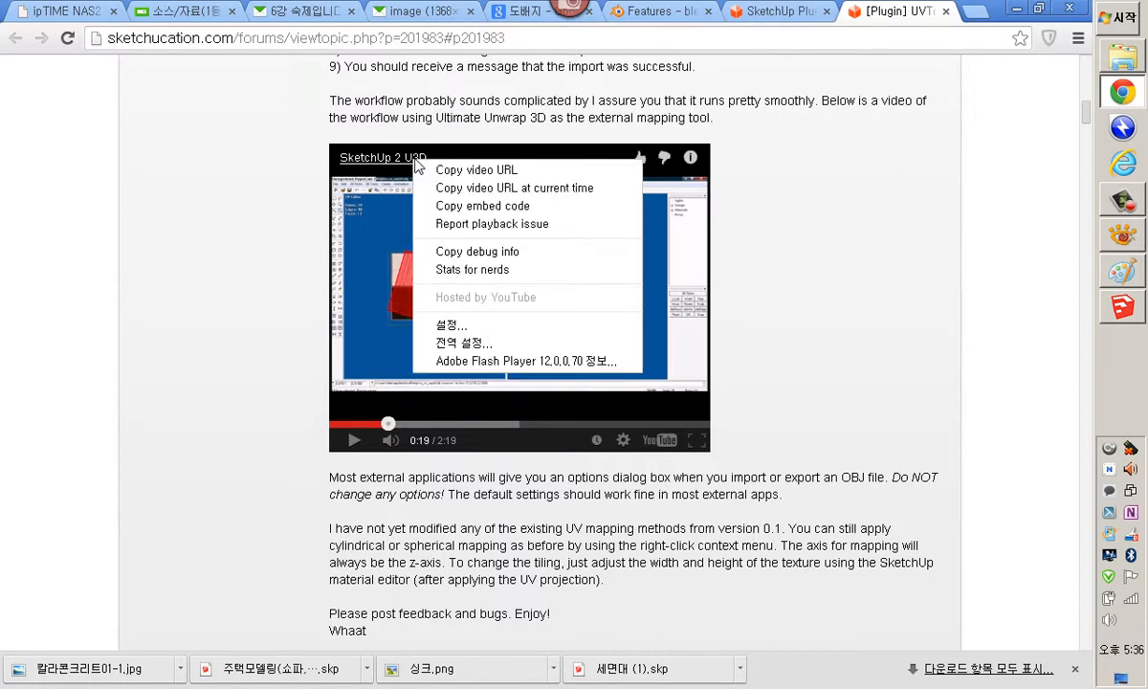
{"action": "left_click", "coordinate": [467, 172]}
{"action": "left_click", "coordinate": [983, 14]}
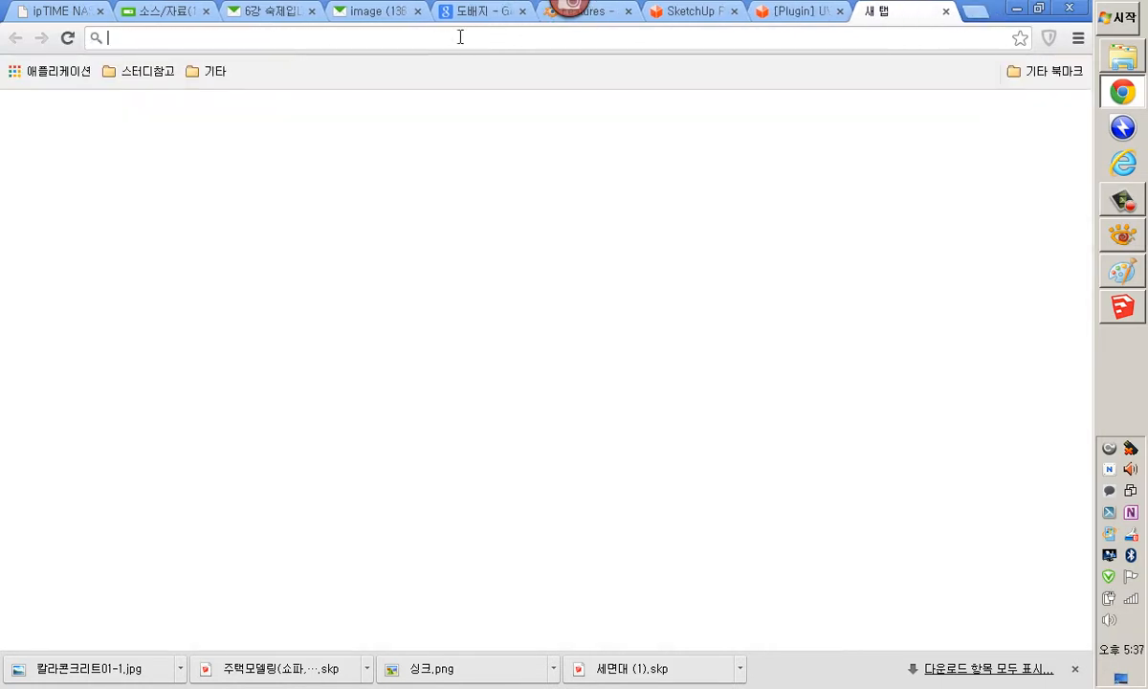
{"action": "right_click", "coordinate": [447, 40]}
{"action": "left_click", "coordinate": [498, 112]}
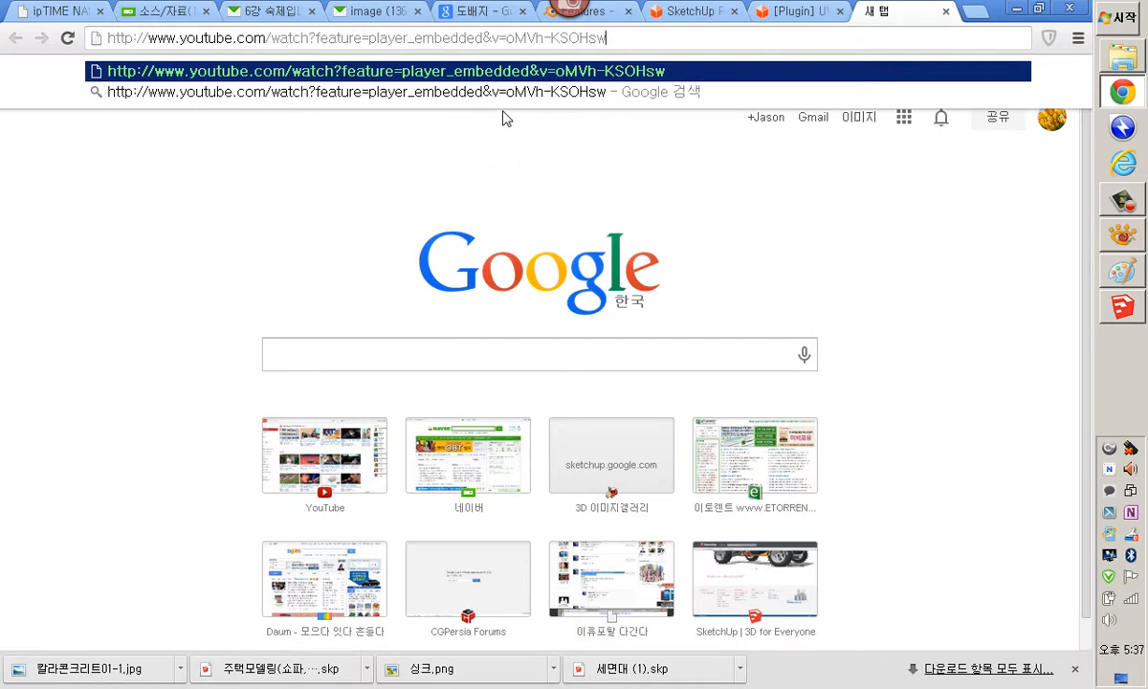
{"action": "key", "text": "Return"}
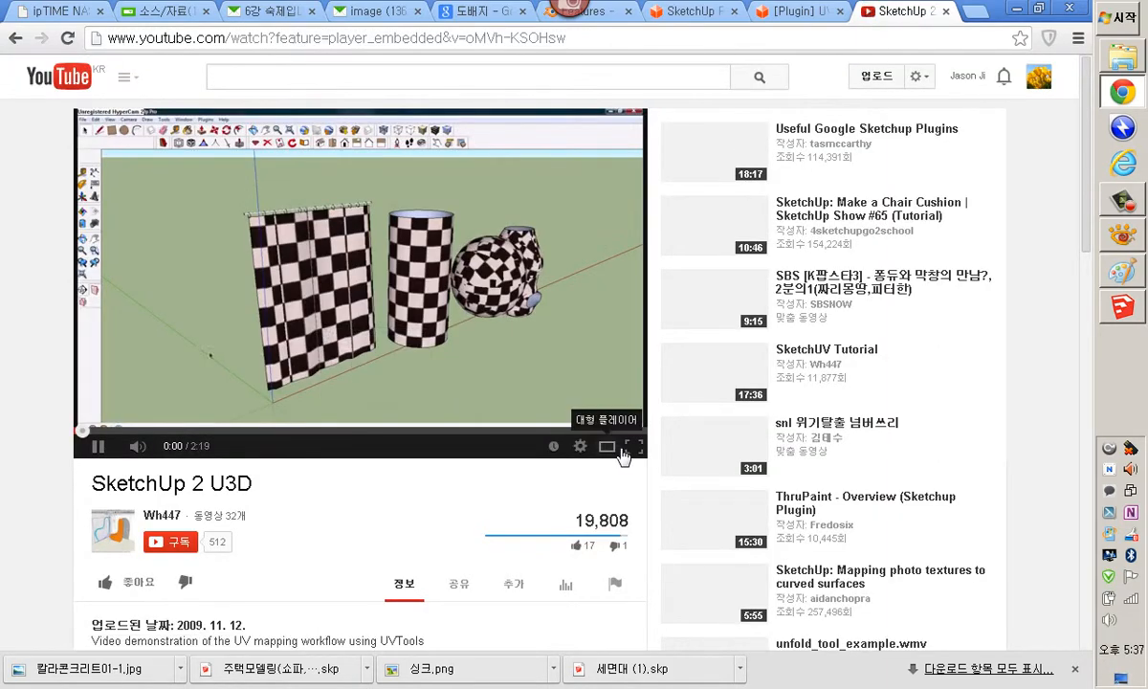
{"action": "left_click", "coordinate": [633, 446]}
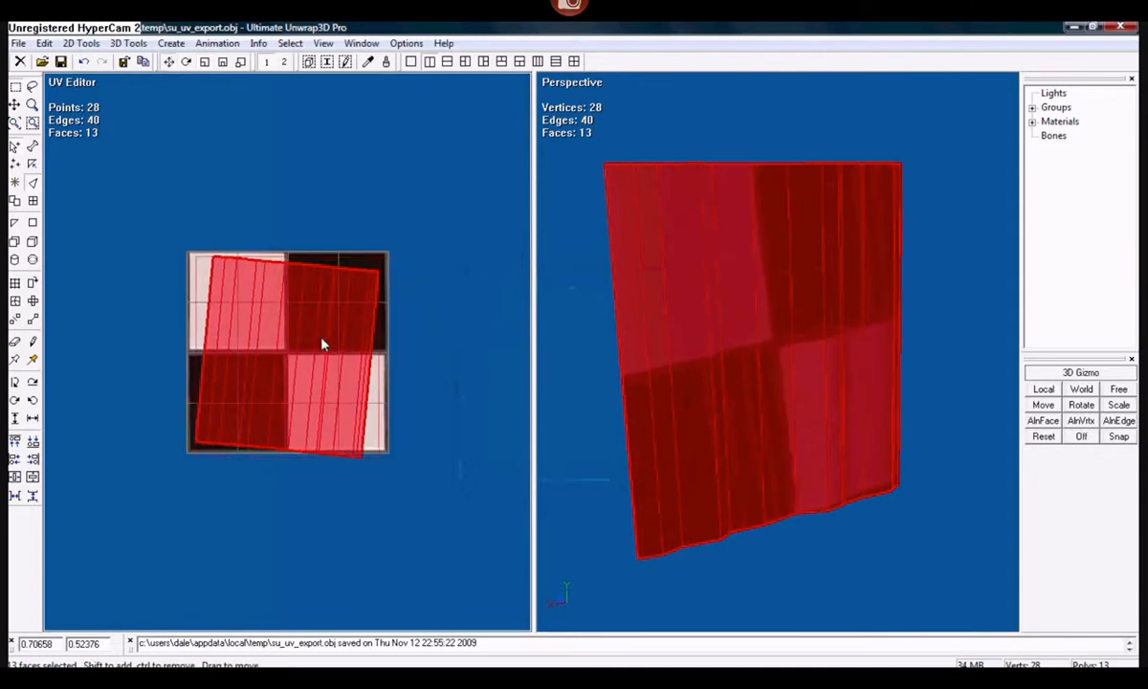
Rotate the curtain's UV faces upright and scale them up uniformly far beyond the checker tile, checking the tiling in the perspective view.
{"action": "left_click_drag", "start_coordinate": [276, 320], "coordinate": [435, 328]}
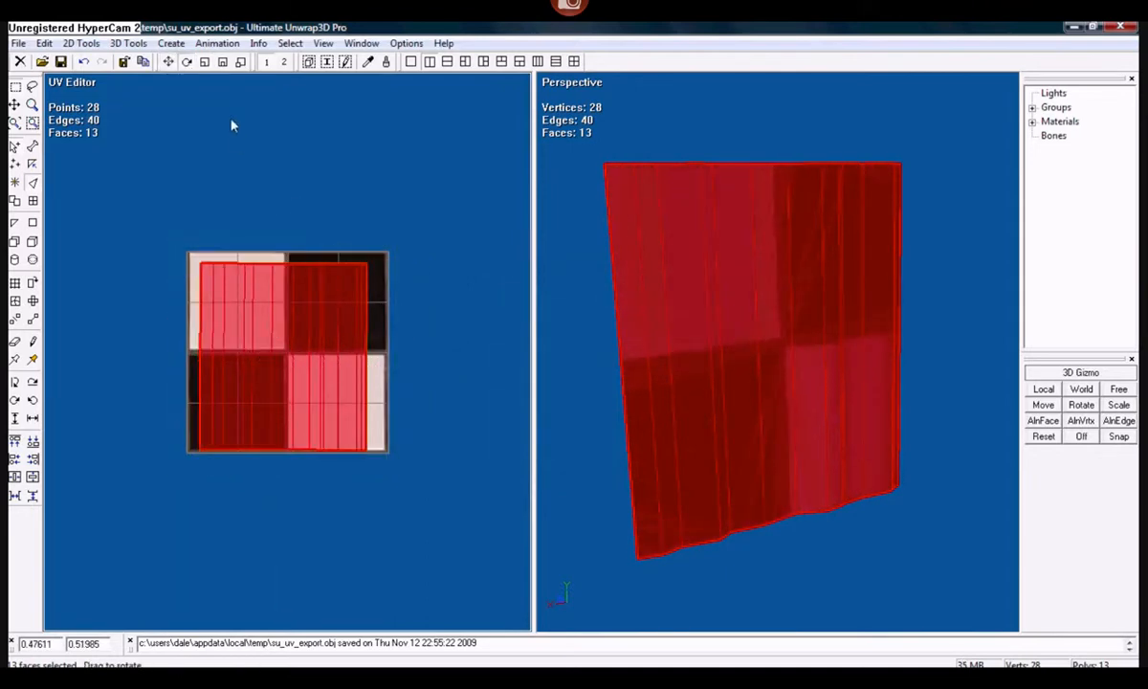
{"action": "left_click", "coordinate": [204, 61]}
{"action": "left_click_drag", "start_coordinate": [256, 275], "coordinate": [314, 408]}
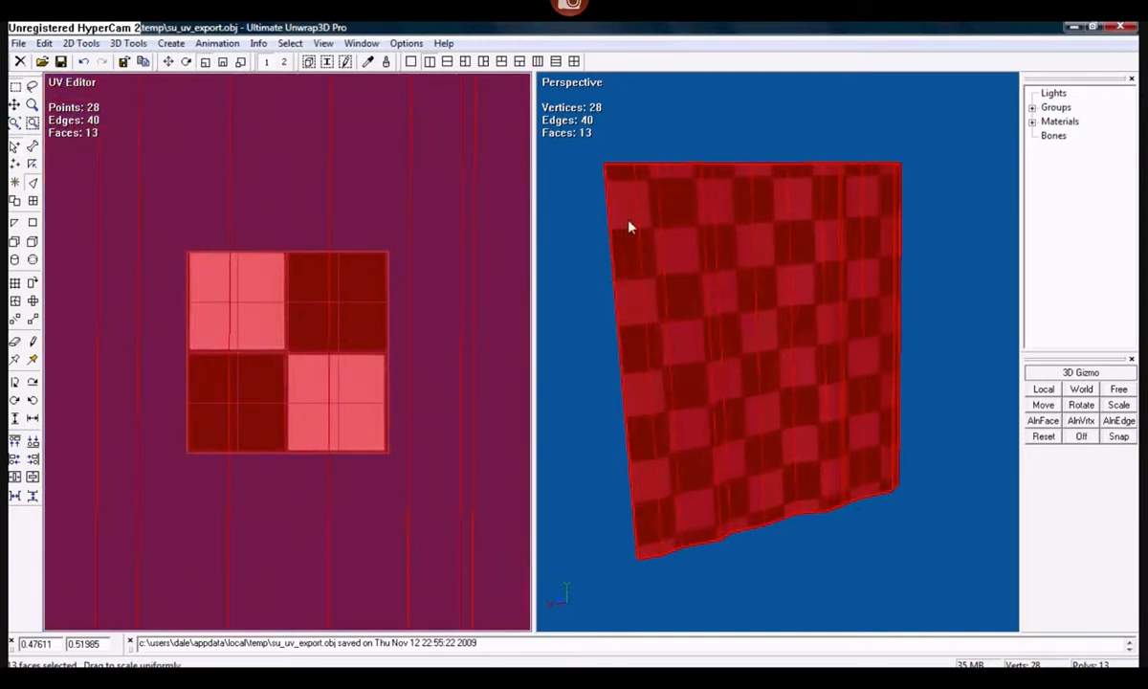
{"action": "scroll", "coordinate": [632, 107], "scroll_direction": "down", "scroll_amount": 2}
{"action": "scroll", "coordinate": [379, 262], "scroll_direction": "down", "scroll_amount": 5}
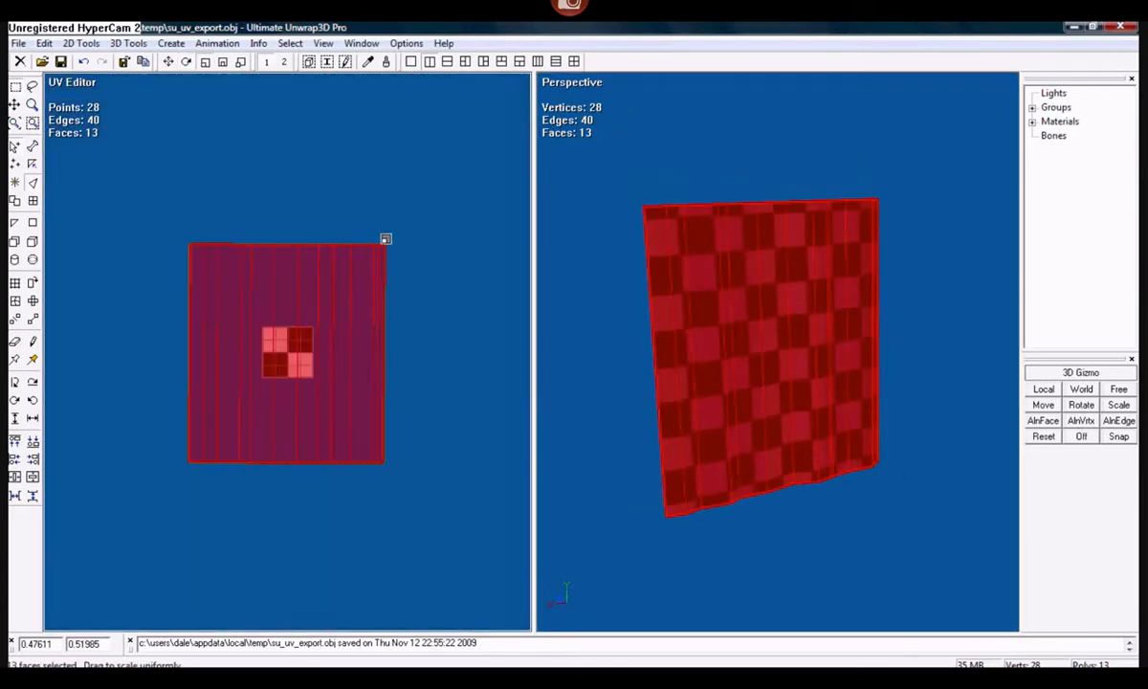
{"action": "left_click", "coordinate": [389, 228]}
{"action": "left_click_drag", "start_coordinate": [875, 156], "coordinate": [755, 430]}
Save the curtain's edited UVs to su_uv_export.obj and import them onto the curtain in SketchUp.
{"action": "left_click", "coordinate": [18, 43]}
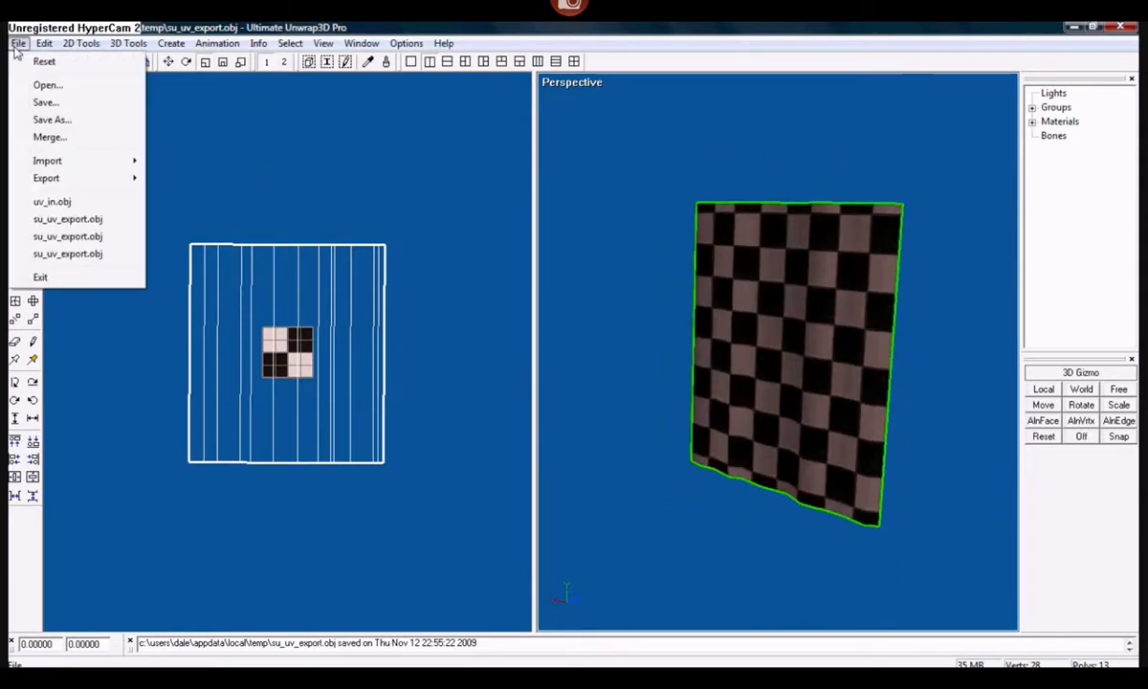
{"action": "left_click", "coordinate": [46, 103]}
{"action": "left_click", "coordinate": [653, 354]}
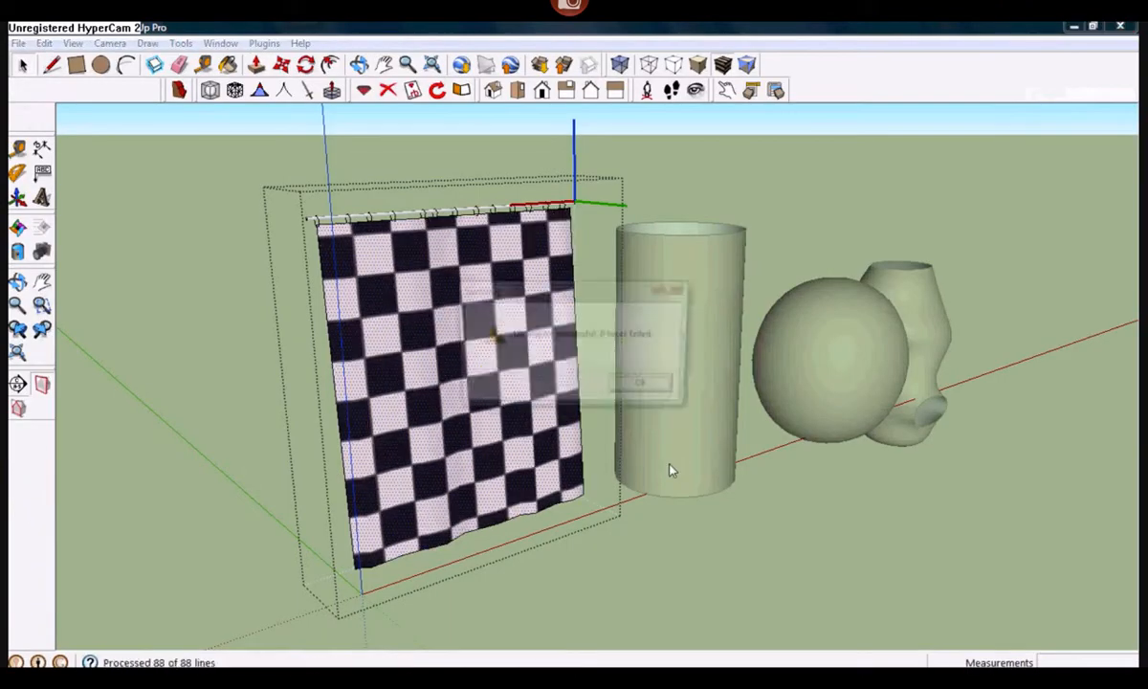
{"action": "left_click", "coordinate": [646, 386]}
Select the checkered cylinder in SketchUp and switch to Ultimate Unwrap3D Pro.
{"action": "mouse_move", "coordinate": [646, 386]}
{"action": "middle_mouse_down"}
{"action": "mouse_move", "coordinate": [430, 351]}
{"action": "mouse_move", "coordinate": [523, 328]}
{"action": "mouse_move", "coordinate": [717, 197]}
{"action": "middle_mouse_up"}
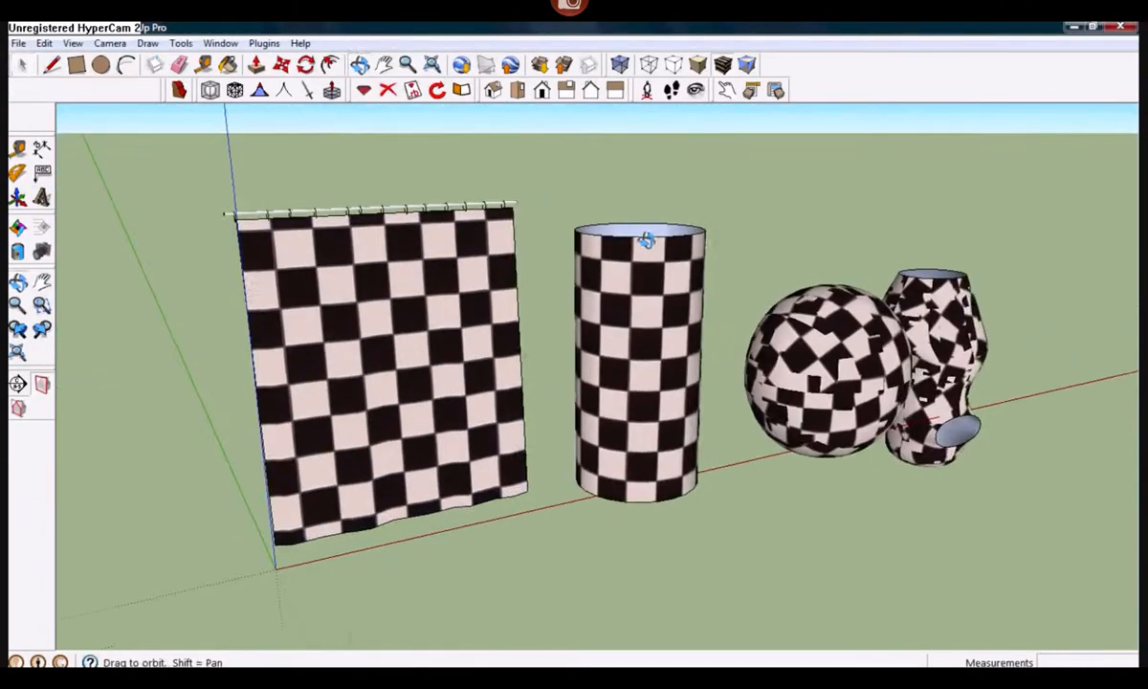
{"action": "scroll", "coordinate": [572, 288], "scroll_direction": "up", "scroll_amount": 5}
{"action": "left_click", "coordinate": [609, 315]}
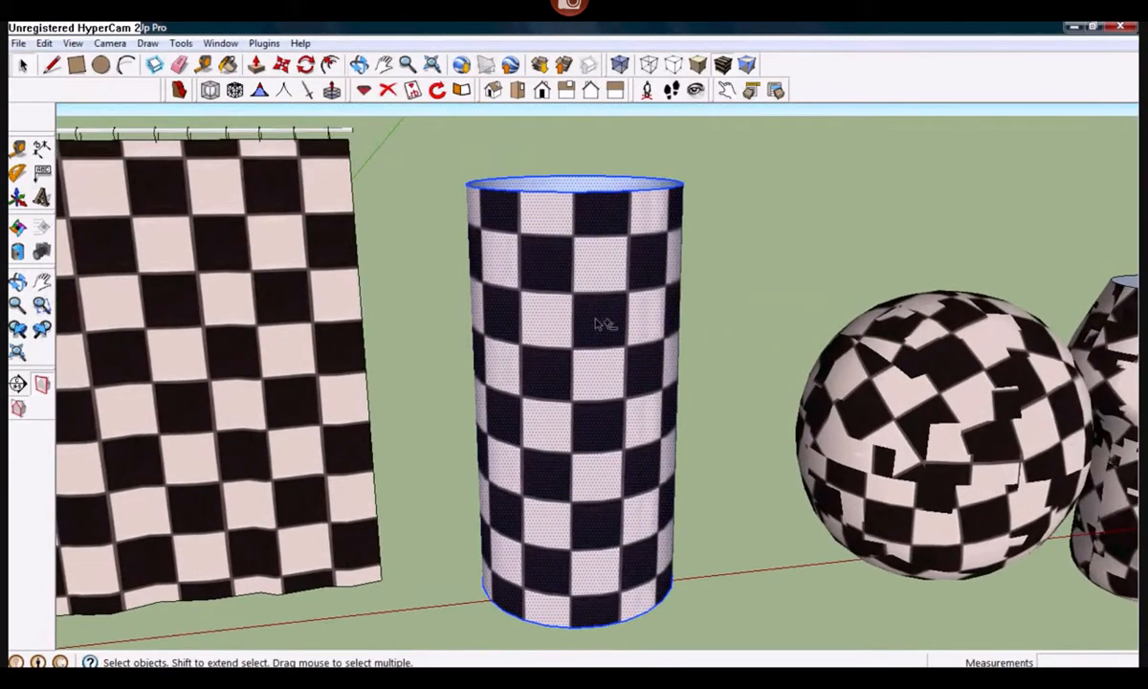
{"action": "left_click", "coordinate": [674, 370]}
{"action": "left_click", "coordinate": [842, 646]}
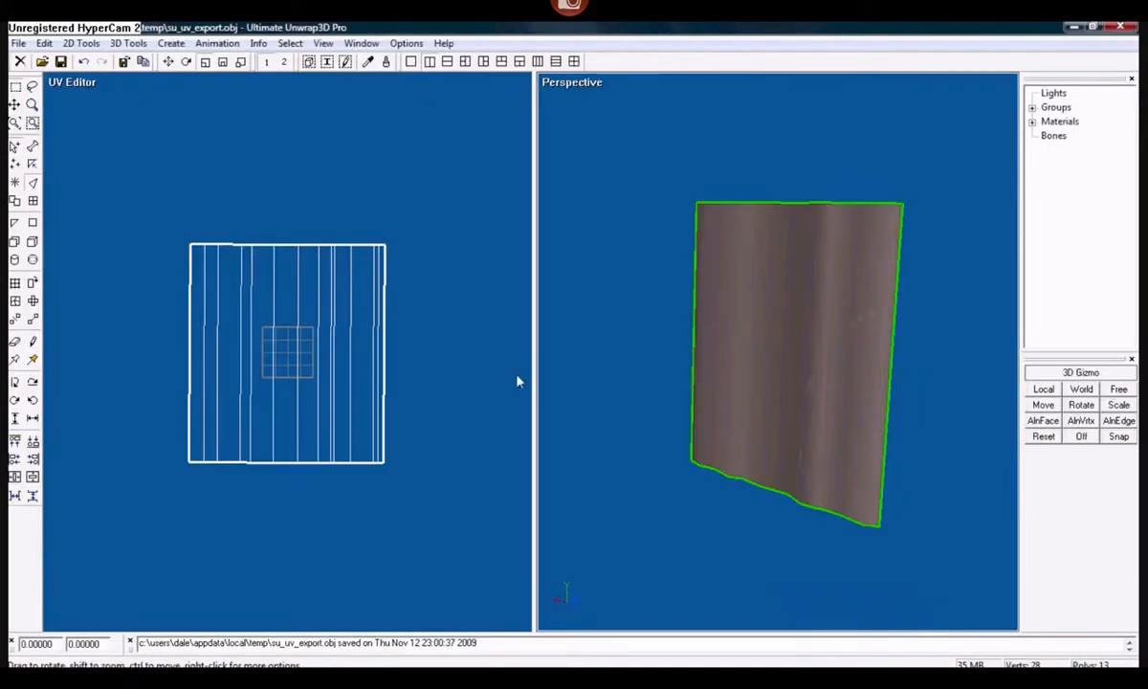
Open the cylinder's su_uv_export.obj from the recent files, fit it to the view and select all its faces.
{"action": "left_click", "coordinate": [18, 44]}
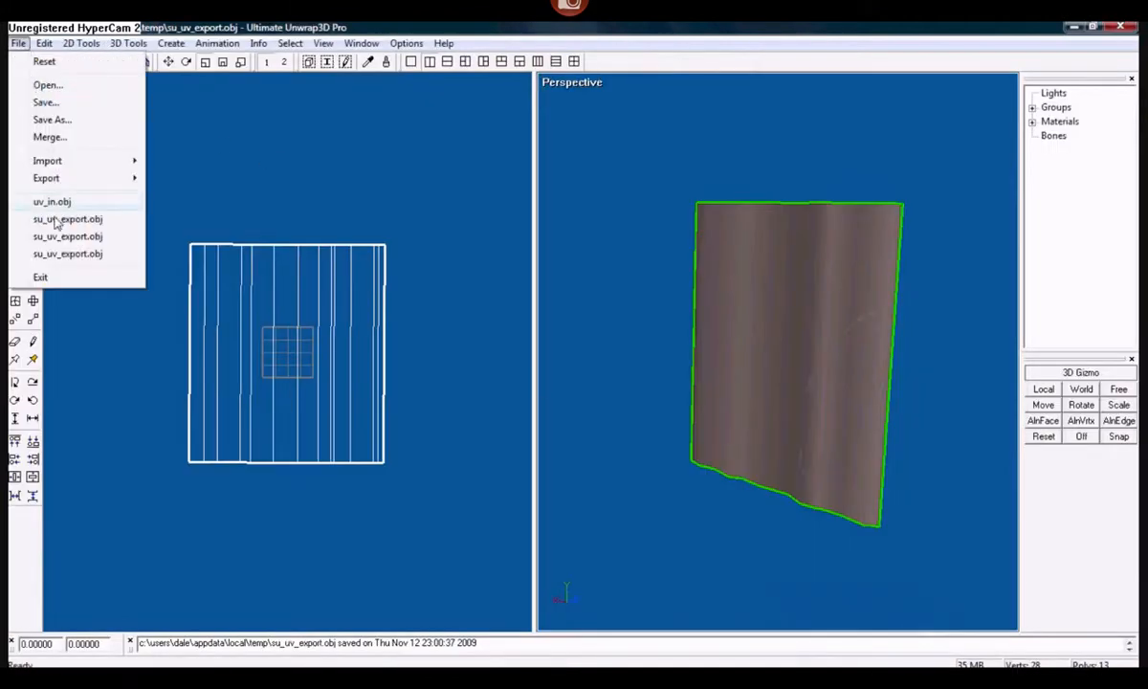
{"action": "left_click", "coordinate": [57, 222]}
{"action": "left_click", "coordinate": [323, 43]}
{"action": "left_click", "coordinate": [364, 101]}
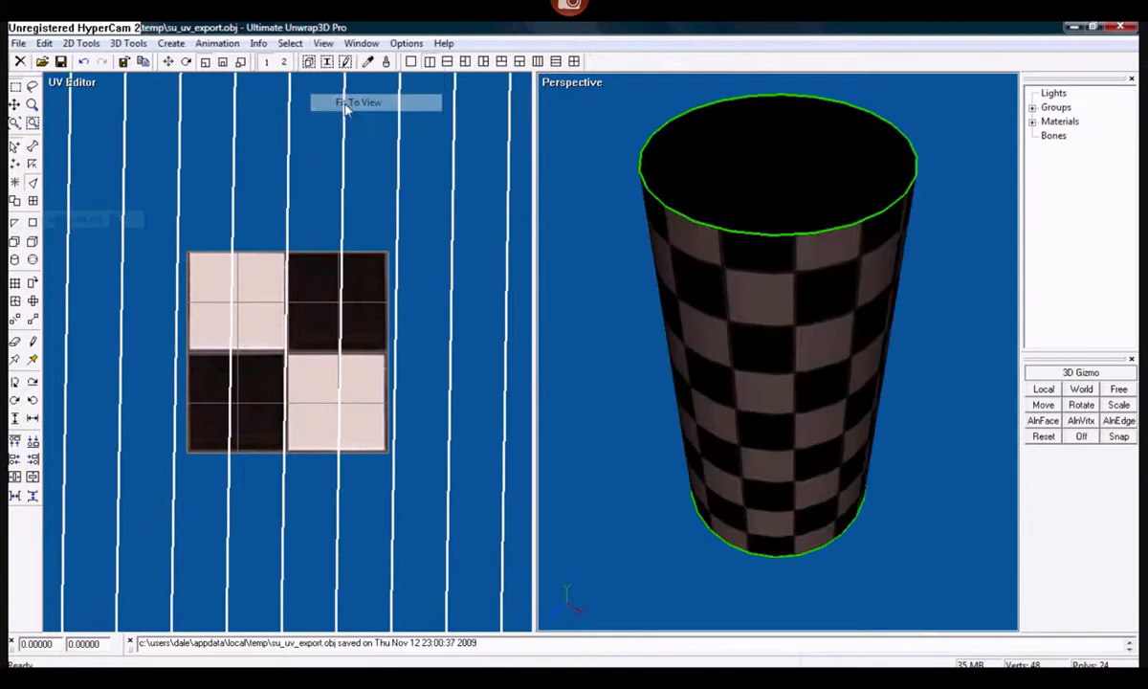
{"action": "left_click_drag", "start_coordinate": [894, 443], "coordinate": [663, 367]}
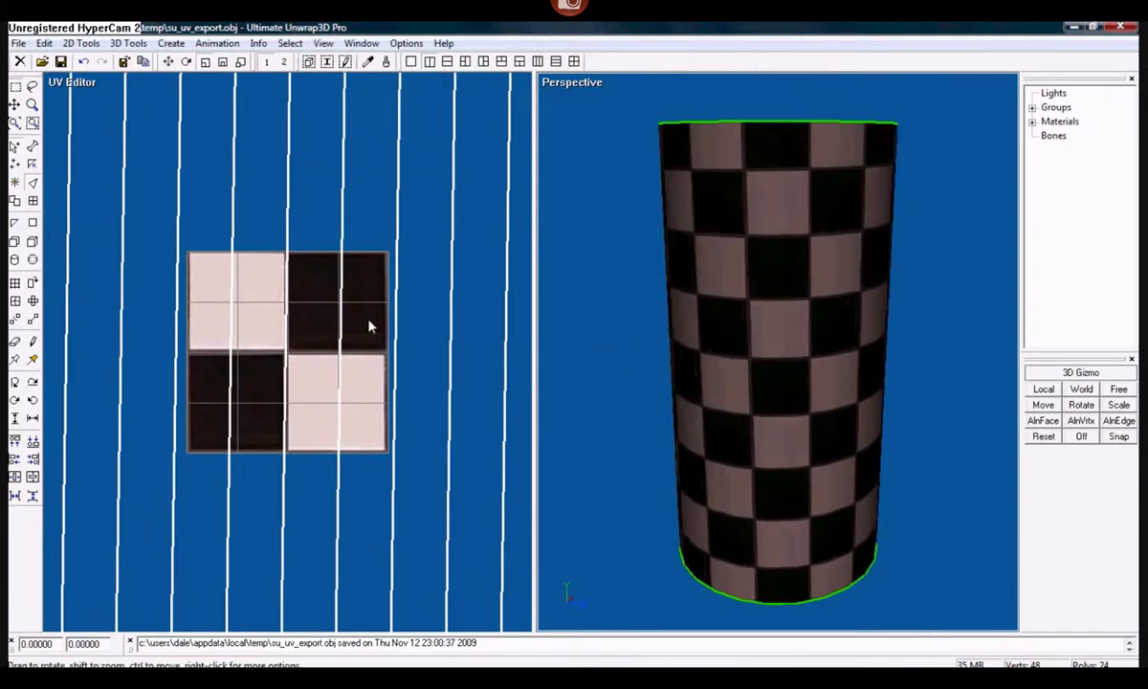
{"action": "key", "text": "ctrl+a"}
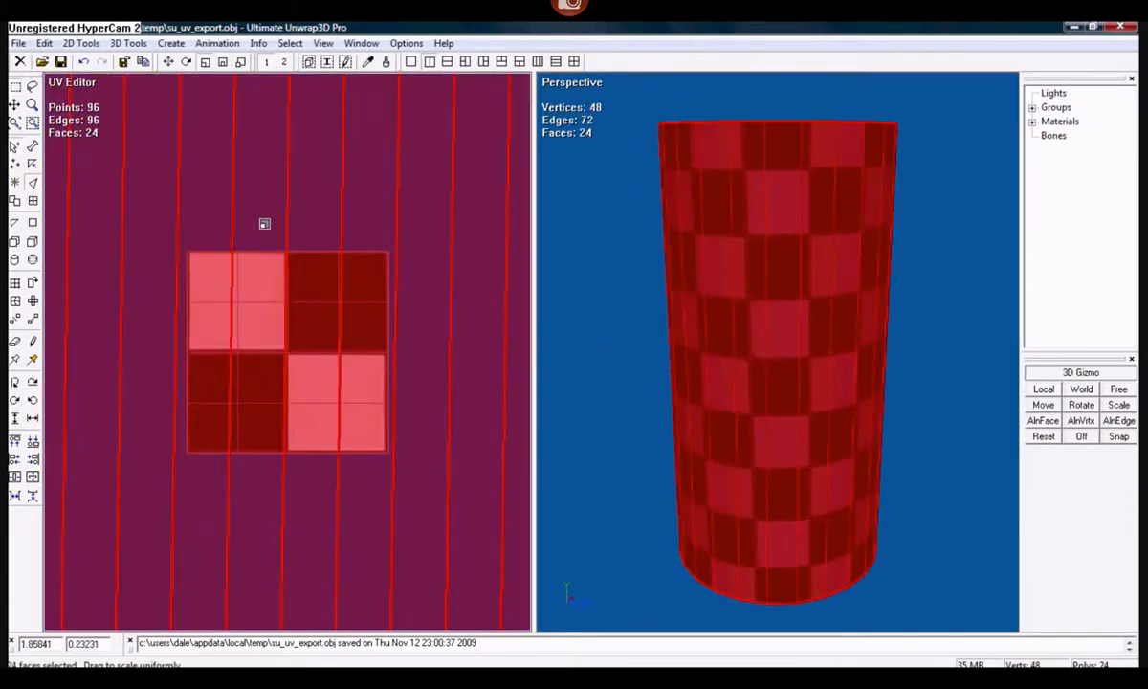
{"action": "scroll", "coordinate": [269, 290], "scroll_direction": "down", "scroll_amount": 5}
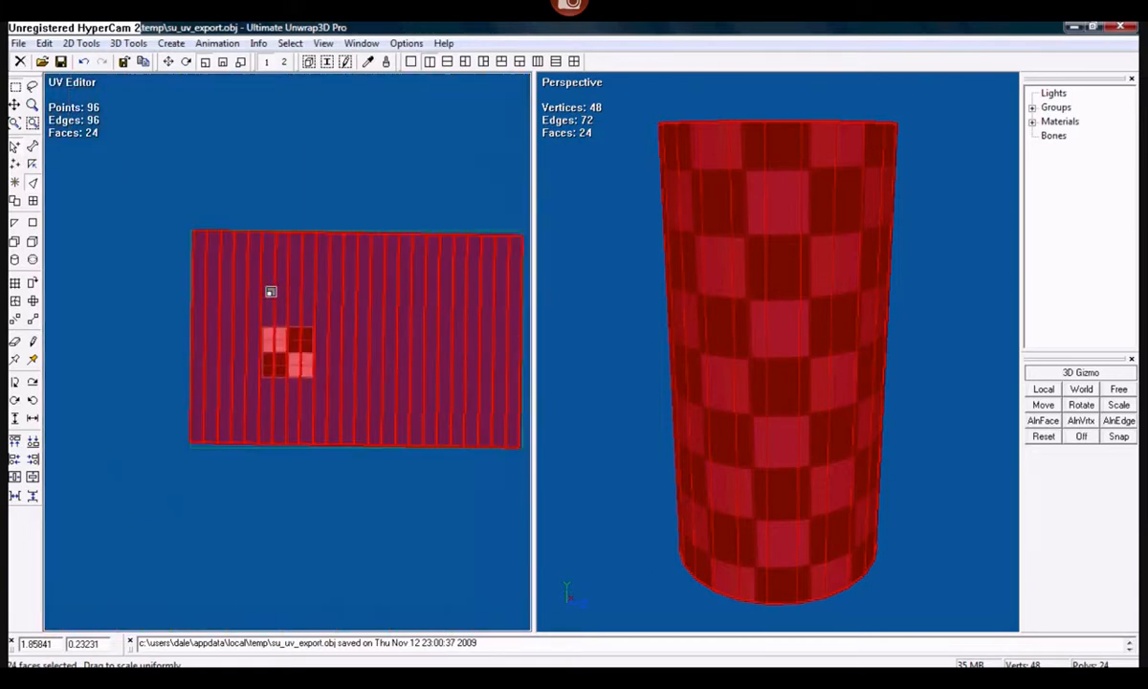
Rotate the cylinder's UV faces to a diagonal angle and check the diamond checker pattern in the perspective view.
{"action": "left_click_drag", "start_coordinate": [350, 294], "coordinate": [333, 328]}
{"action": "key", "text": "ctrl+d"}
{"action": "left_click_drag", "start_coordinate": [716, 355], "coordinate": [603, 328]}
Save the cylinder's edited UVs to su_uv_export.obj with materials and texture coordinates, and import them onto the cylinder in SketchUp.
{"action": "left_click", "coordinate": [18, 43]}
{"action": "left_click", "coordinate": [28, 100]}
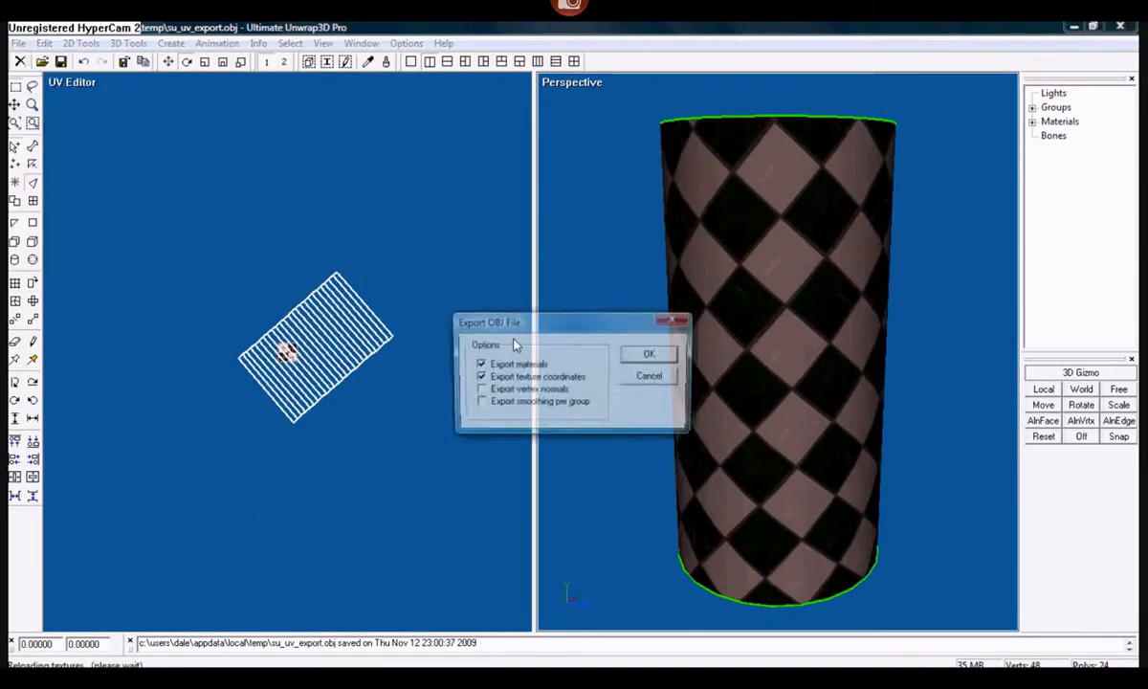
{"action": "left_click", "coordinate": [653, 353]}
{"action": "key", "text": "alt+Tab"}
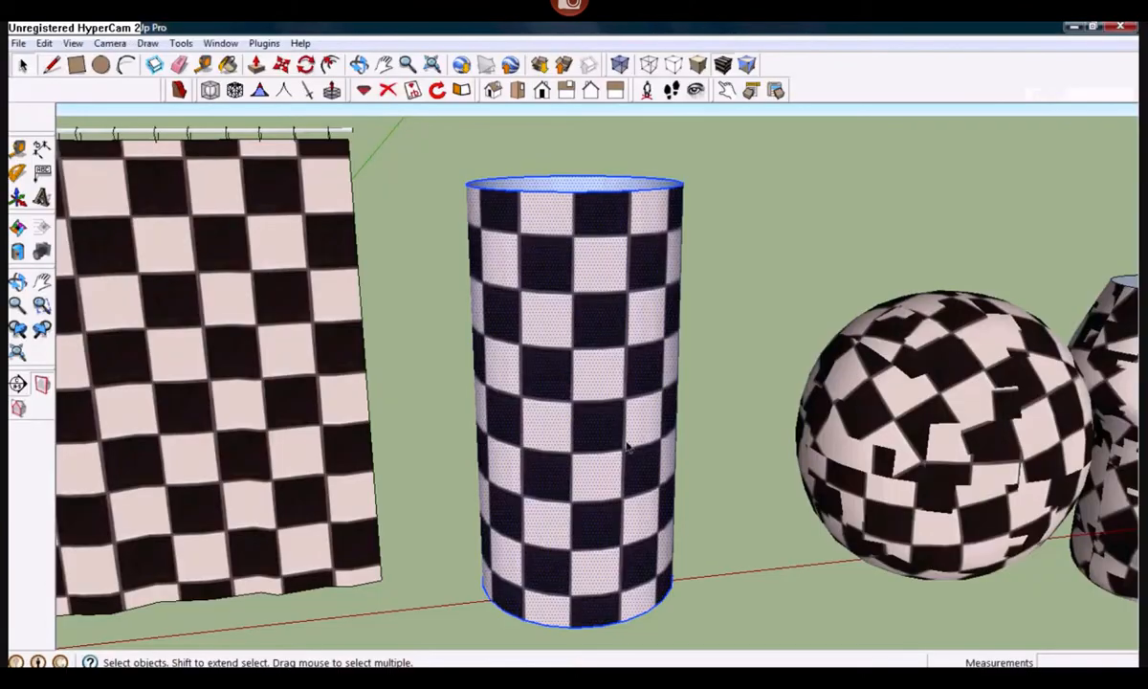
{"action": "left_click", "coordinate": [631, 390]}
{"action": "middle_click_drag", "start_coordinate": [632, 391], "coordinate": [451, 322]}
Select the checkered sphere in SketchUp, export its UVs and switch to Ultimate Unwrap3D Pro.
{"action": "left_click", "coordinate": [836, 415]}
{"action": "middle_click_drag", "start_coordinate": [836, 414], "coordinate": [722, 368]}
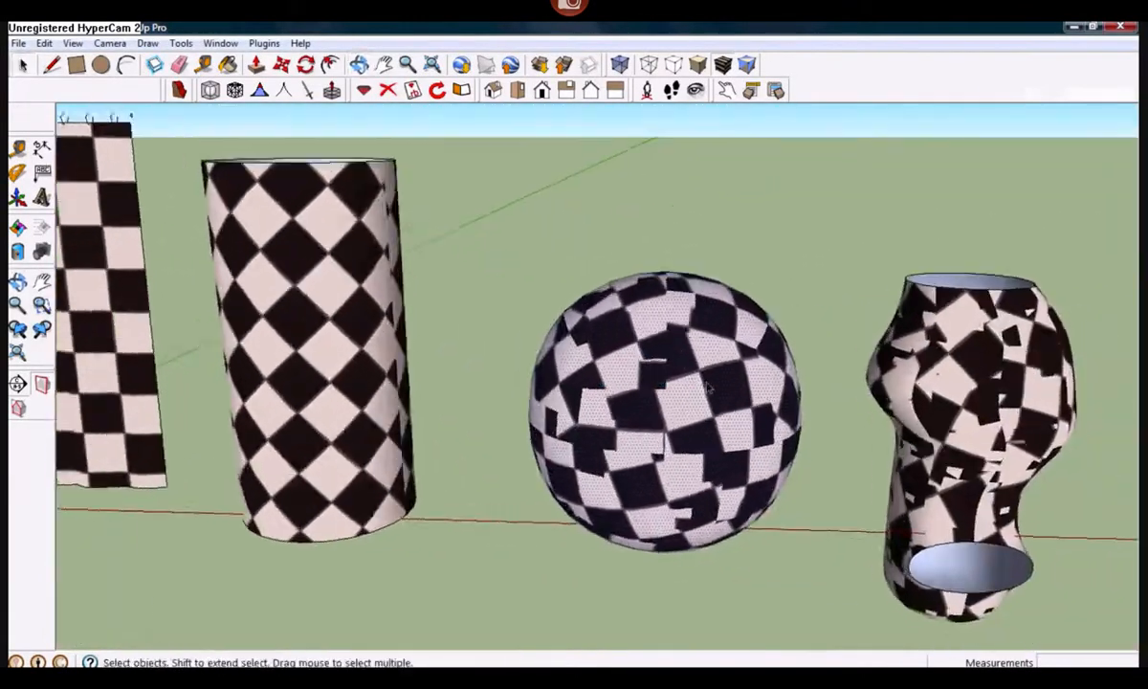
{"action": "scroll", "coordinate": [722, 369], "scroll_direction": "up", "scroll_amount": 1}
{"action": "left_click", "coordinate": [716, 392]}
{"action": "key", "text": "alt+Tab"}
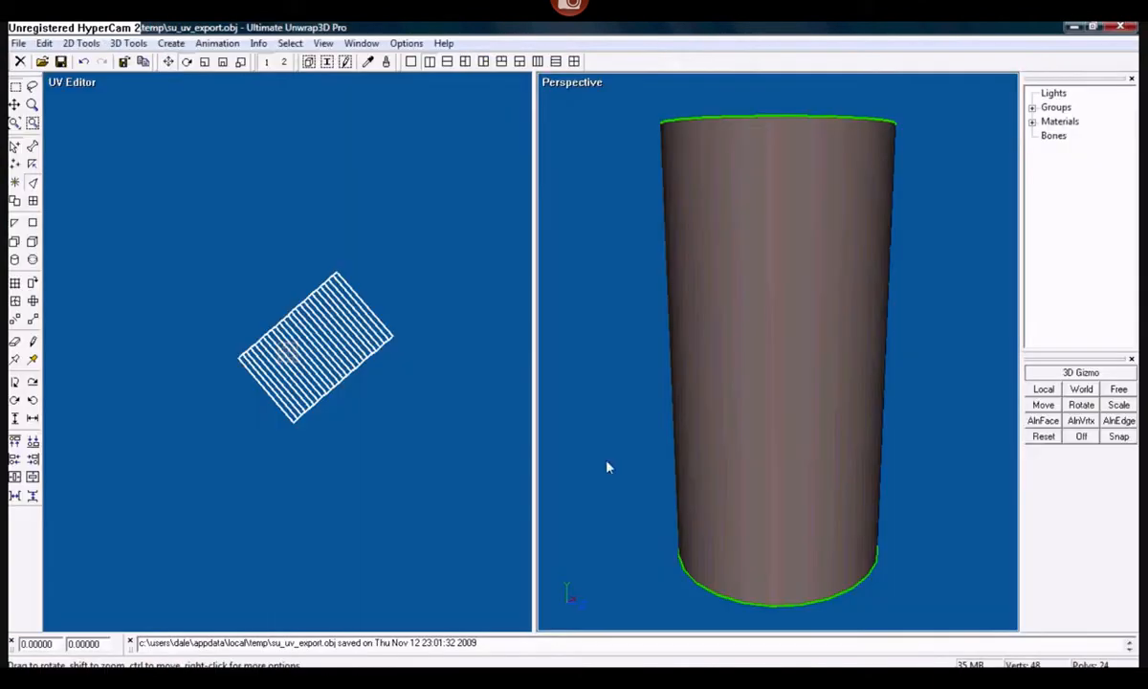
Open the sphere's su_uv_export.obj from the recent files and fit the model to the perspective view.
{"action": "left_click", "coordinate": [18, 43]}
{"action": "left_click", "coordinate": [69, 223]}
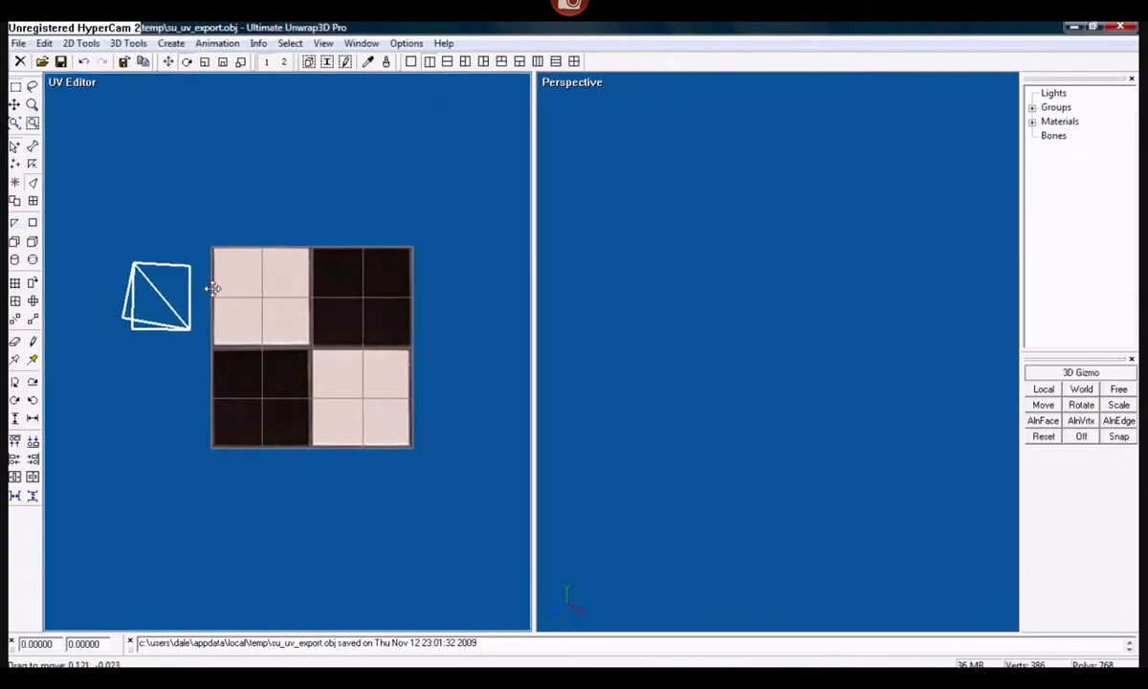
{"action": "left_click", "coordinate": [322, 43]}
{"action": "left_click", "coordinate": [345, 100]}
{"action": "scroll", "coordinate": [697, 271], "scroll_direction": "down", "scroll_amount": 3}
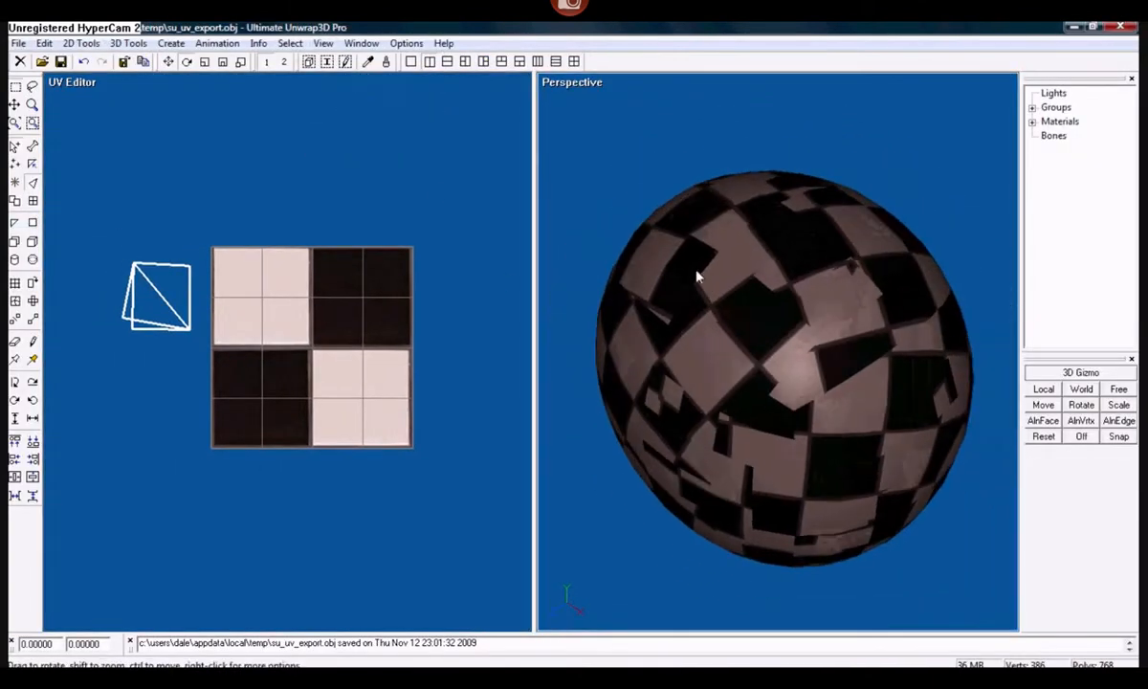
{"action": "left_click_drag", "start_coordinate": [697, 270], "coordinate": [649, 153]}
Select all the sphere's faces and apply spherical mapping aligned to the y axis with a 180-degree seam rotation.
{"action": "left_click", "coordinate": [261, 262]}
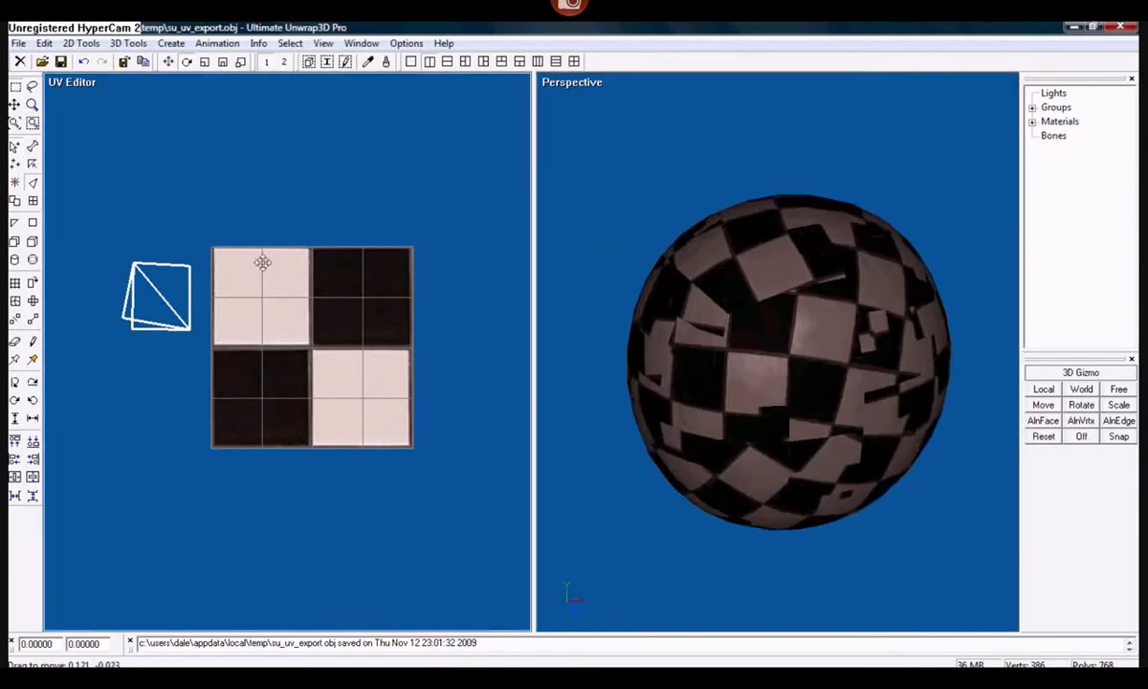
{"action": "key", "text": "ctrl+a"}
{"action": "scroll", "coordinate": [263, 265], "scroll_direction": "down", "scroll_amount": 8}
{"action": "scroll", "coordinate": [279, 344], "scroll_direction": "up", "scroll_amount": 5}
{"action": "scroll", "coordinate": [289, 354], "scroll_direction": "down", "scroll_amount": 1}
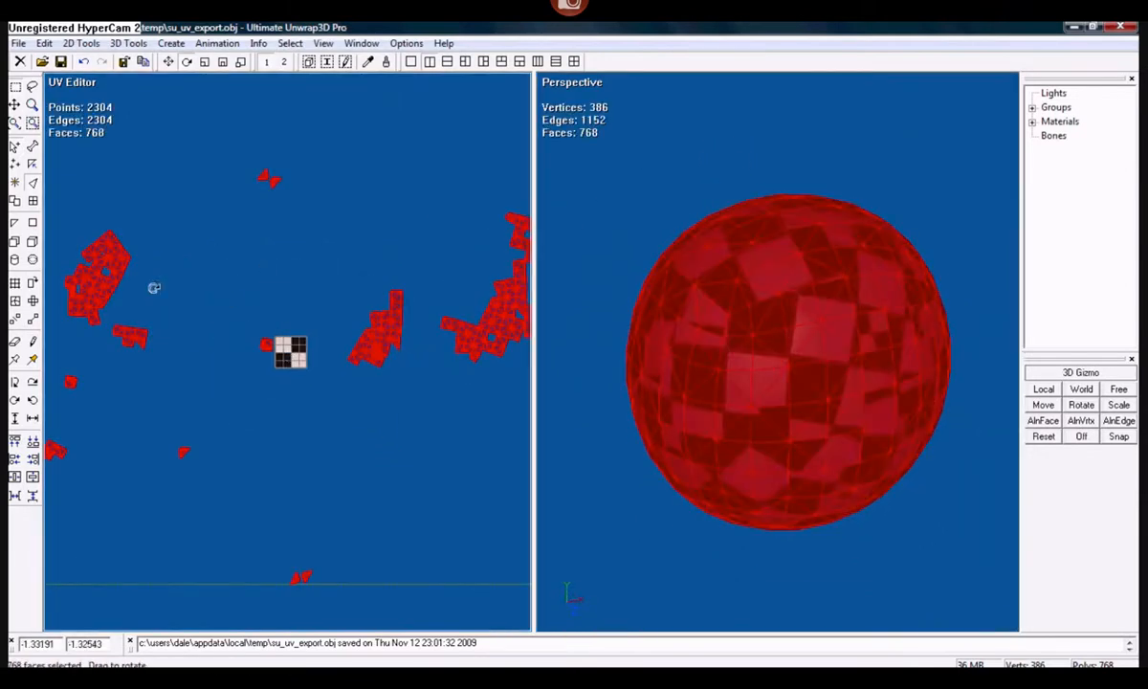
{"action": "left_click", "coordinate": [32, 259]}
{"action": "left_click", "coordinate": [642, 310]}
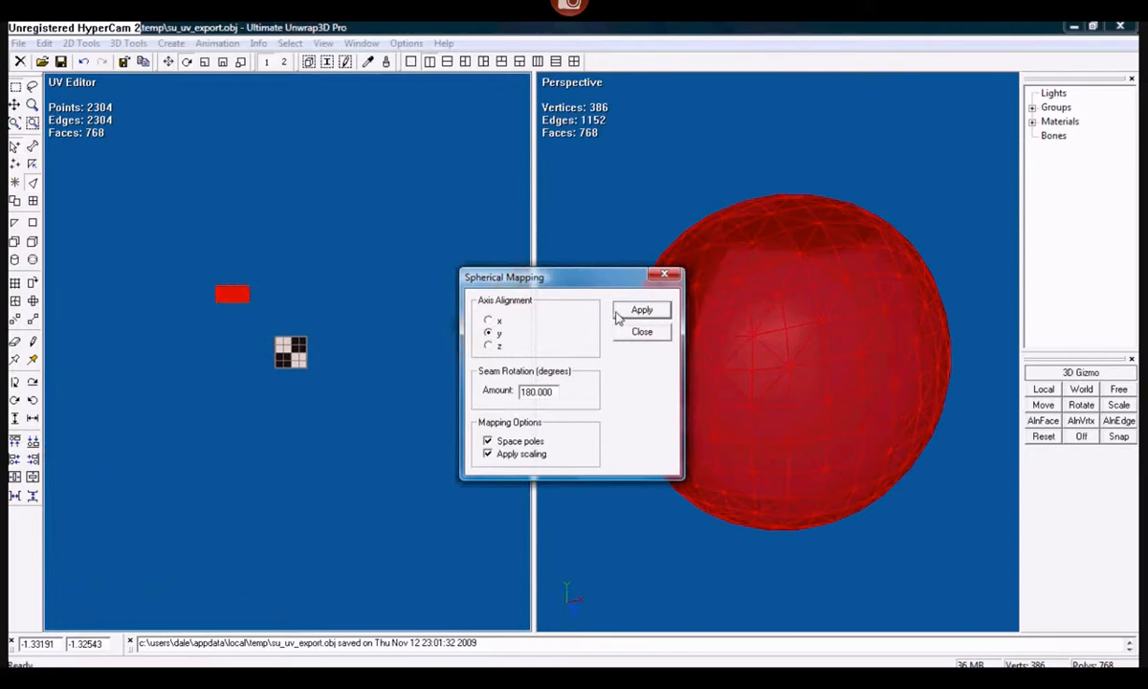
{"action": "left_click", "coordinate": [642, 332]}
Move the sphere's UVs onto the checker tile and scale them up uniformly far beyond it, checking the tiling on the model.
{"action": "left_click_drag", "start_coordinate": [229, 293], "coordinate": [231, 292]}
{"action": "key", "text": "Escape"}
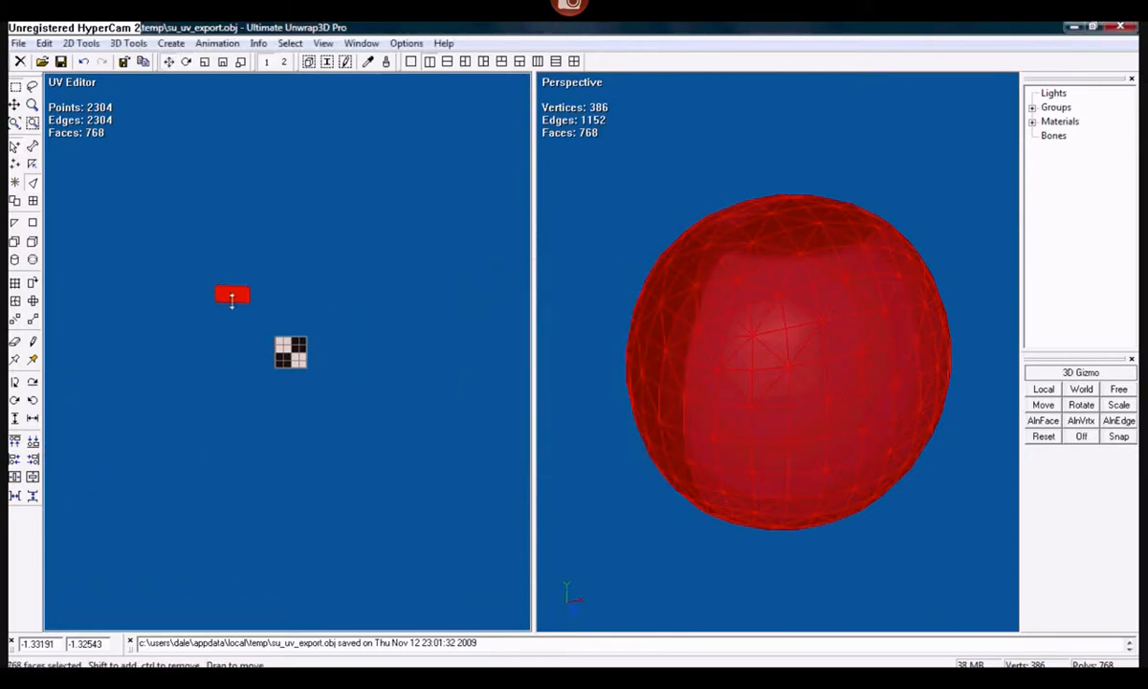
{"action": "mouse_move", "coordinate": [244, 316]}
{"action": "left_mouse_down"}
{"action": "mouse_move", "coordinate": [299, 371]}
{"action": "mouse_move", "coordinate": [315, 336]}
{"action": "mouse_move", "coordinate": [339, 381]}
{"action": "mouse_move", "coordinate": [324, 315]}
{"action": "left_mouse_up"}
{"action": "scroll", "coordinate": [297, 359], "scroll_direction": "up", "scroll_amount": 3}
{"action": "left_click", "coordinate": [203, 62]}
{"action": "scroll", "coordinate": [324, 302], "scroll_direction": "down", "scroll_amount": 5}
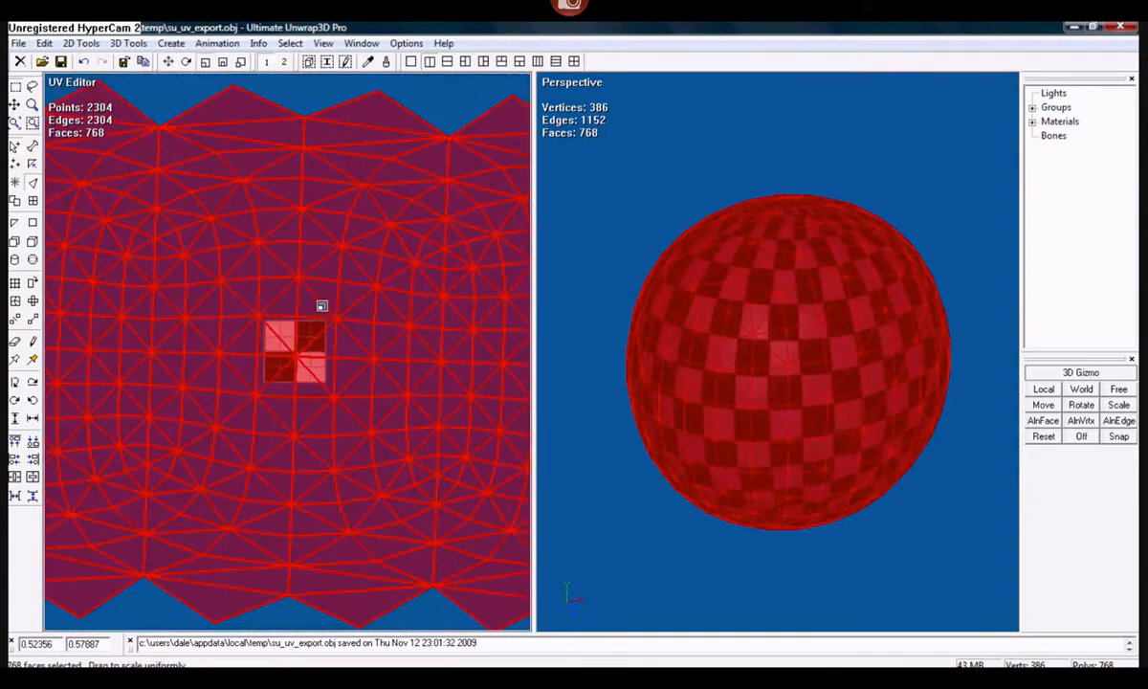
{"action": "left_click", "coordinate": [636, 208]}
{"action": "left_click_drag", "start_coordinate": [637, 209], "coordinate": [727, 134]}
Save the sphere's edited UVs to su_uv_export.obj and import them onto the sphere in SketchUp.
{"action": "left_click", "coordinate": [19, 43]}
{"action": "mouse_move", "coordinate": [48, 158]}
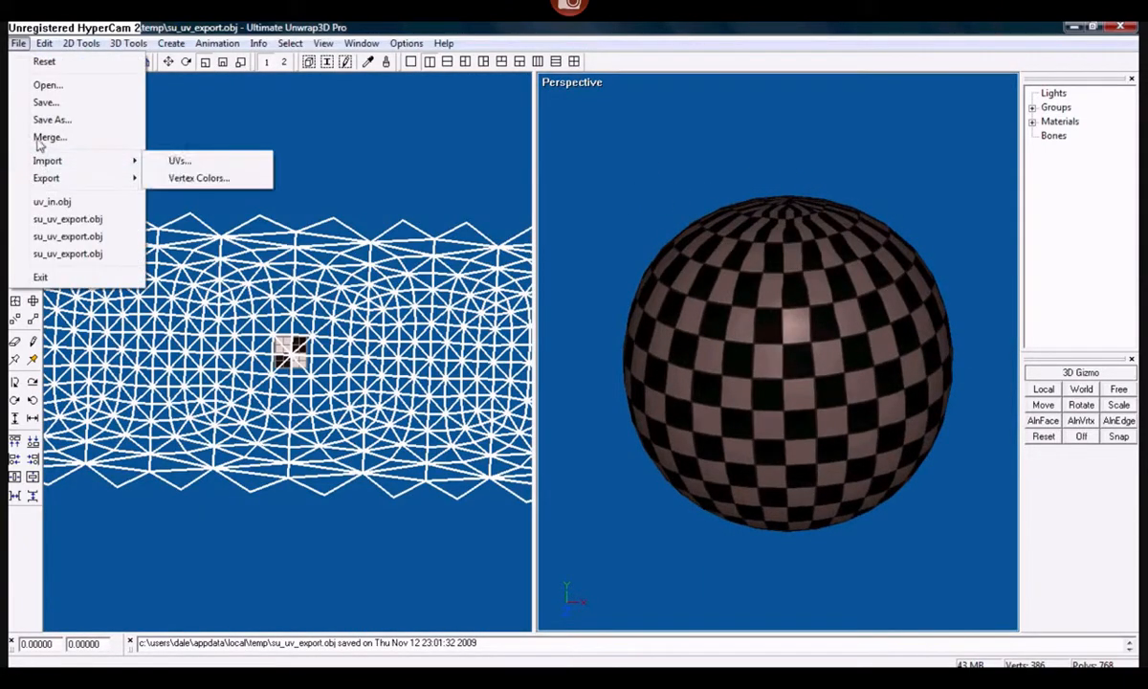
{"action": "left_click", "coordinate": [179, 159]}
{"action": "left_click", "coordinate": [661, 361]}
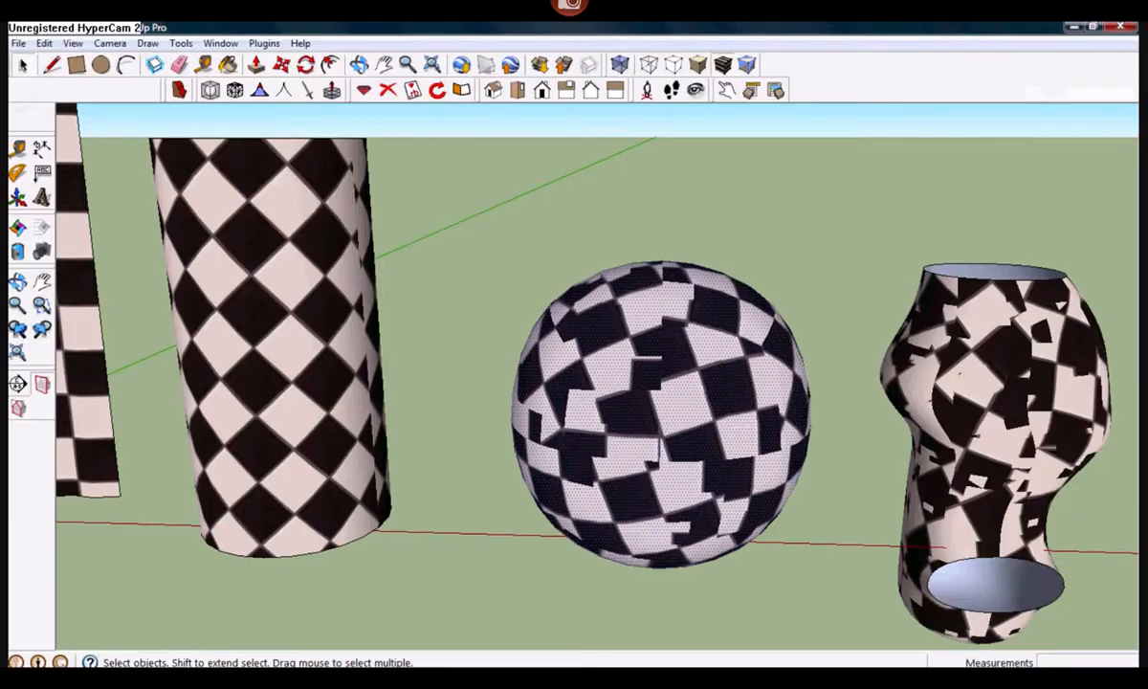
{"action": "left_click", "coordinate": [646, 386]}
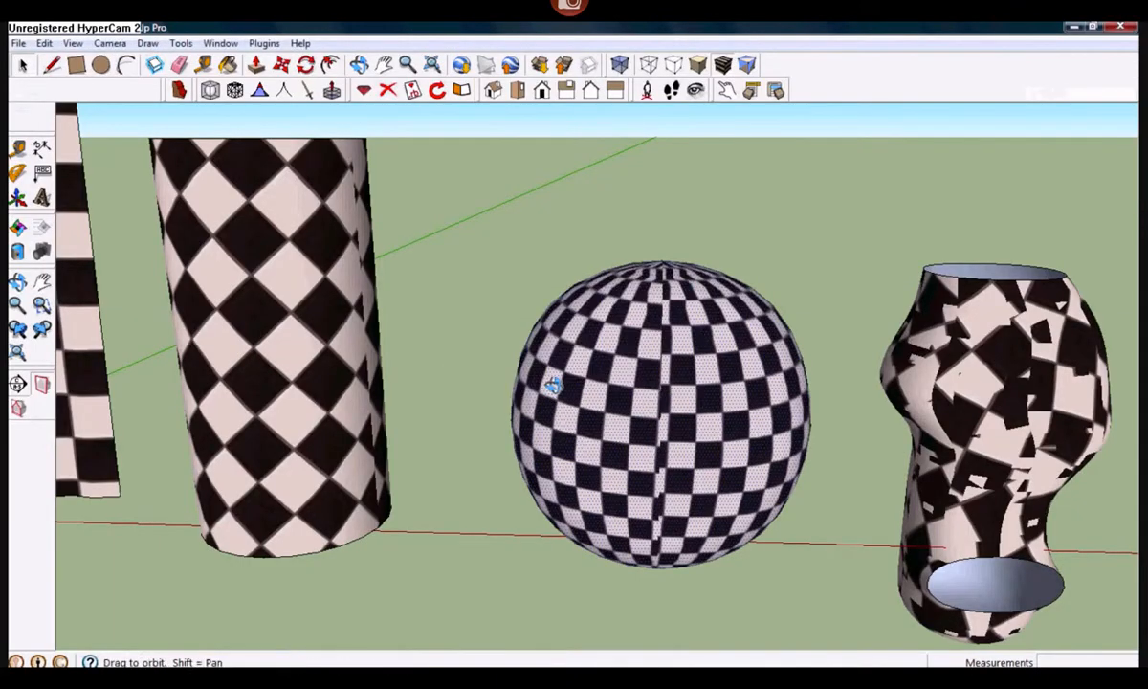
{"action": "middle_click_drag", "start_coordinate": [548, 384], "coordinate": [644, 271]}
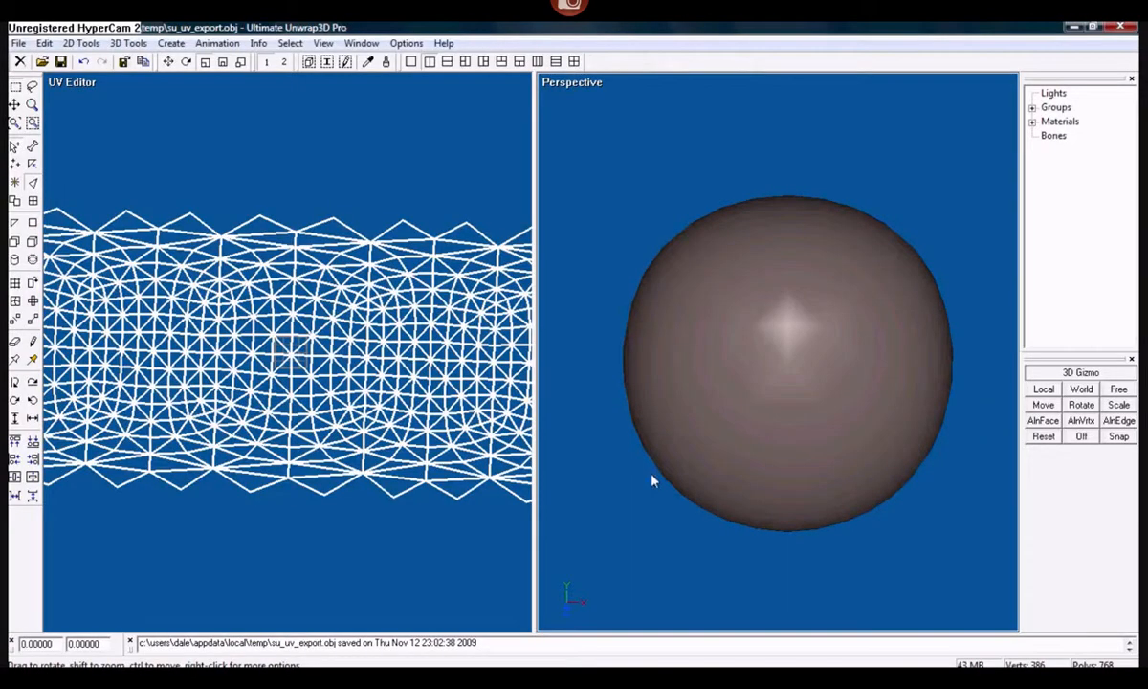
In Ultimate Unwrap3D Pro, open the curved organic shape's su_uv_export.obj from the recent files and fit it to the view.
{"action": "left_click", "coordinate": [17, 45]}
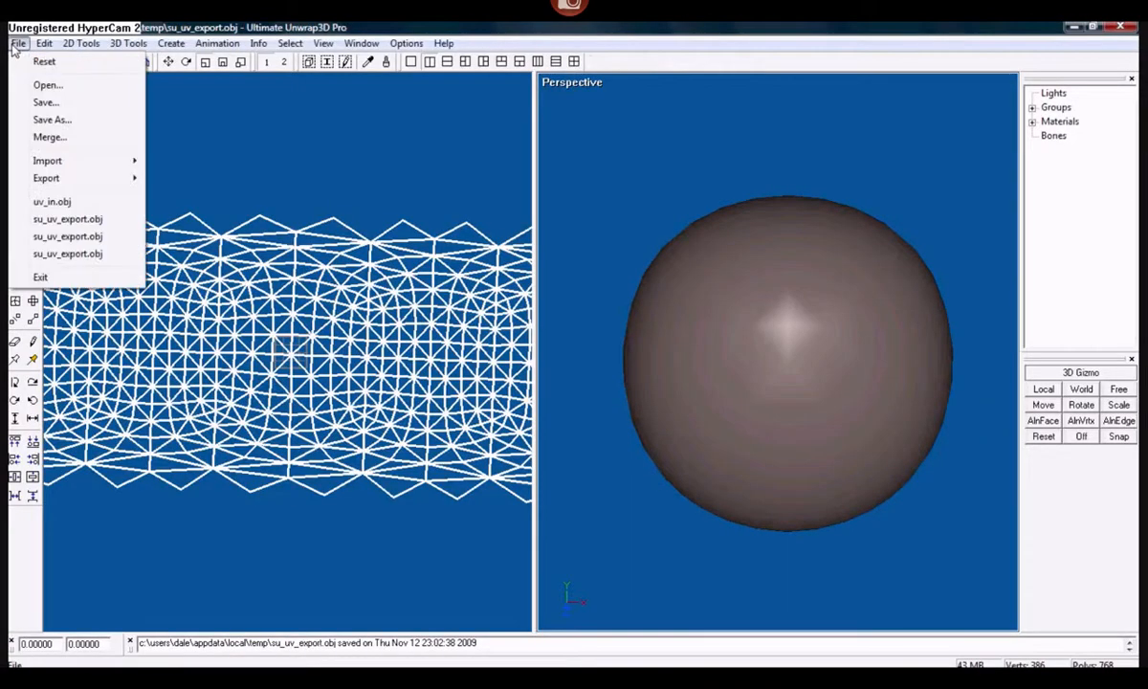
{"action": "left_click", "coordinate": [61, 221]}
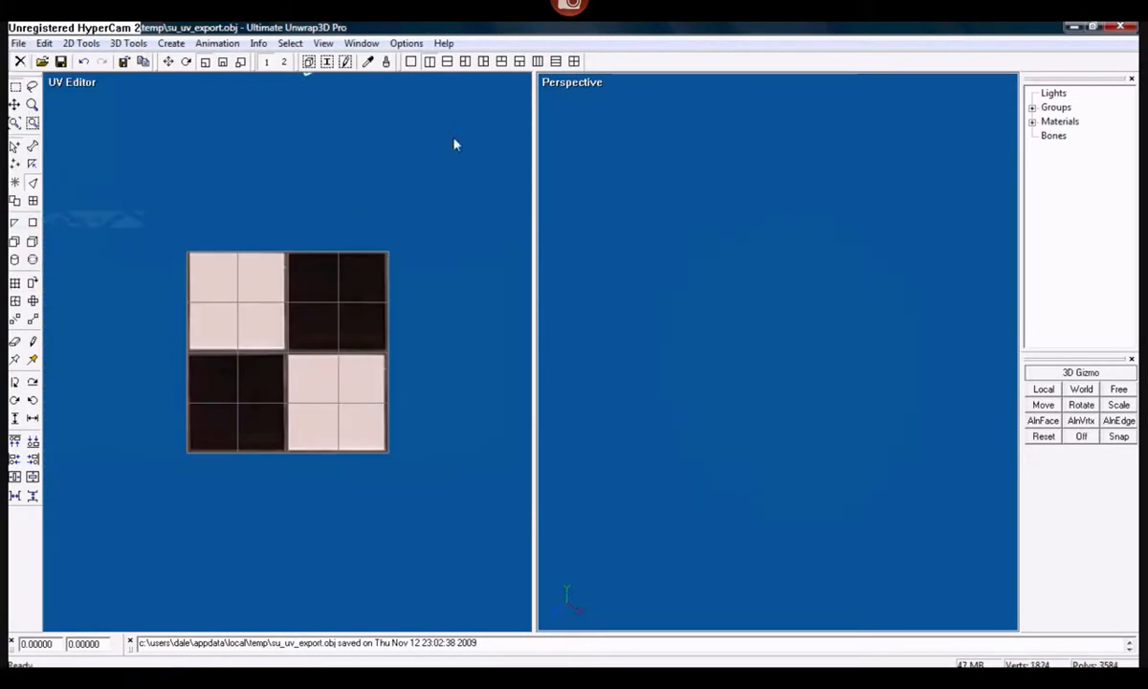
{"action": "left_click", "coordinate": [322, 43]}
{"action": "left_click", "coordinate": [335, 99]}
{"action": "mouse_move", "coordinate": [756, 272]}
{"action": "left_mouse_down"}
{"action": "mouse_move", "coordinate": [780, 263]}
{"action": "mouse_move", "coordinate": [769, 325]}
{"action": "mouse_move", "coordinate": [776, 235]}
{"action": "mouse_move", "coordinate": [746, 268]}
{"action": "left_mouse_up"}
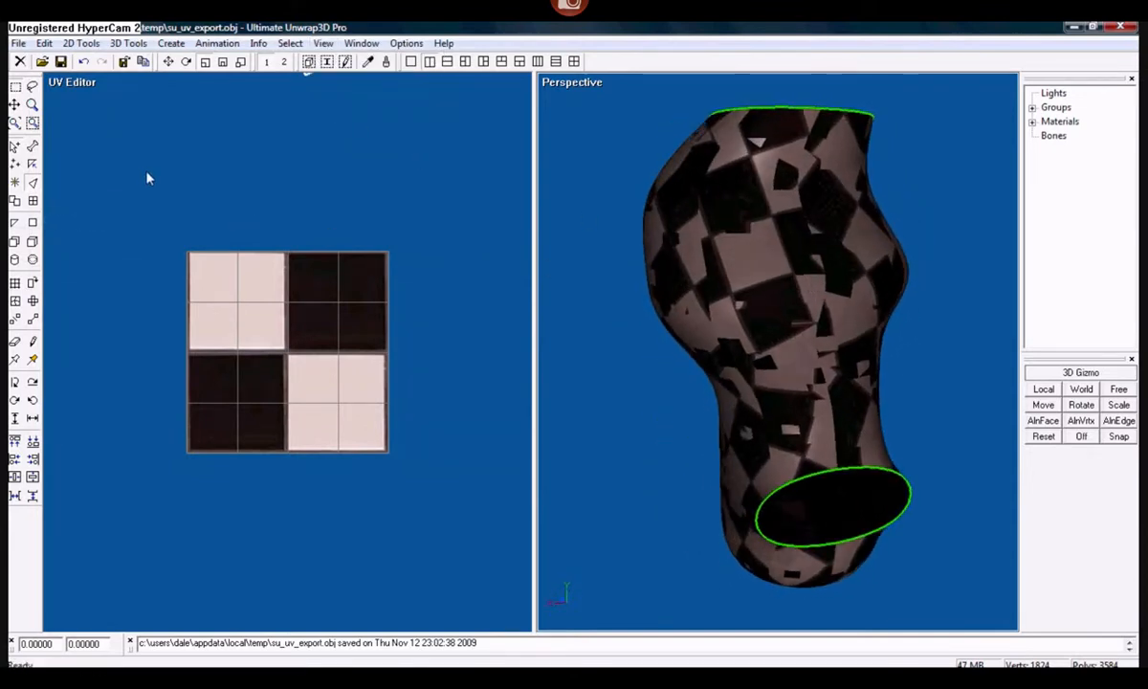
Select all the organic shape's faces, unwrap them into one connected UV island and move the island onto the checker tile.
{"action": "key", "text": "ctrl+a"}
{"action": "left_click", "coordinate": [19, 302]}
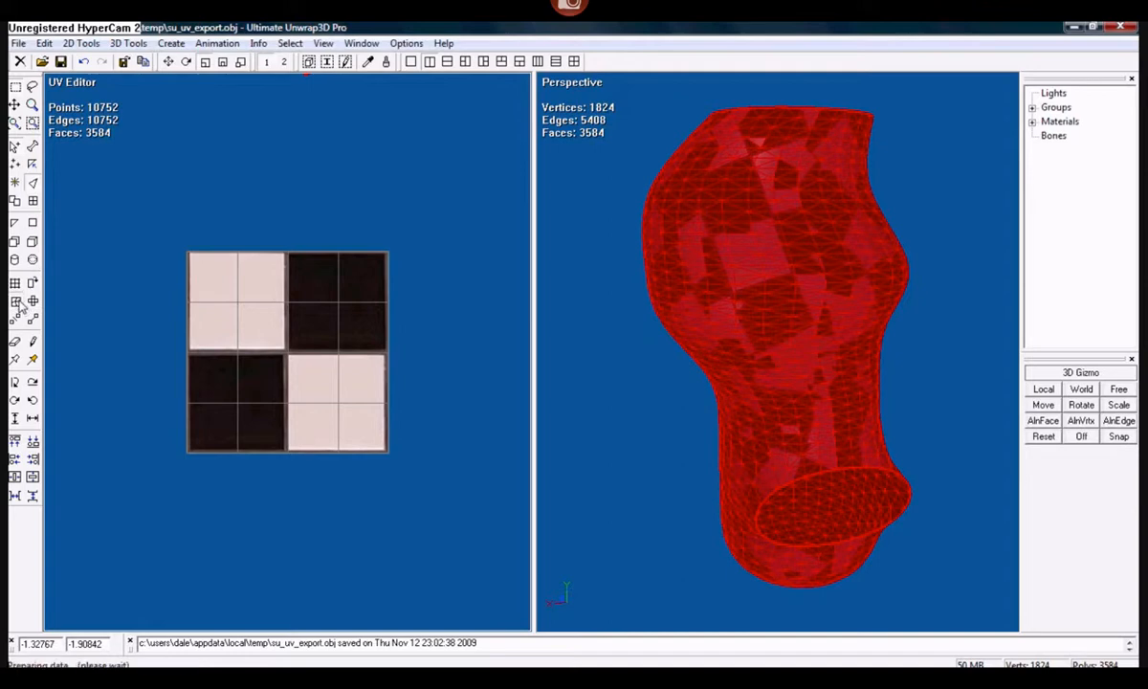
{"action": "left_click_drag", "start_coordinate": [205, 248], "coordinate": [258, 319]}
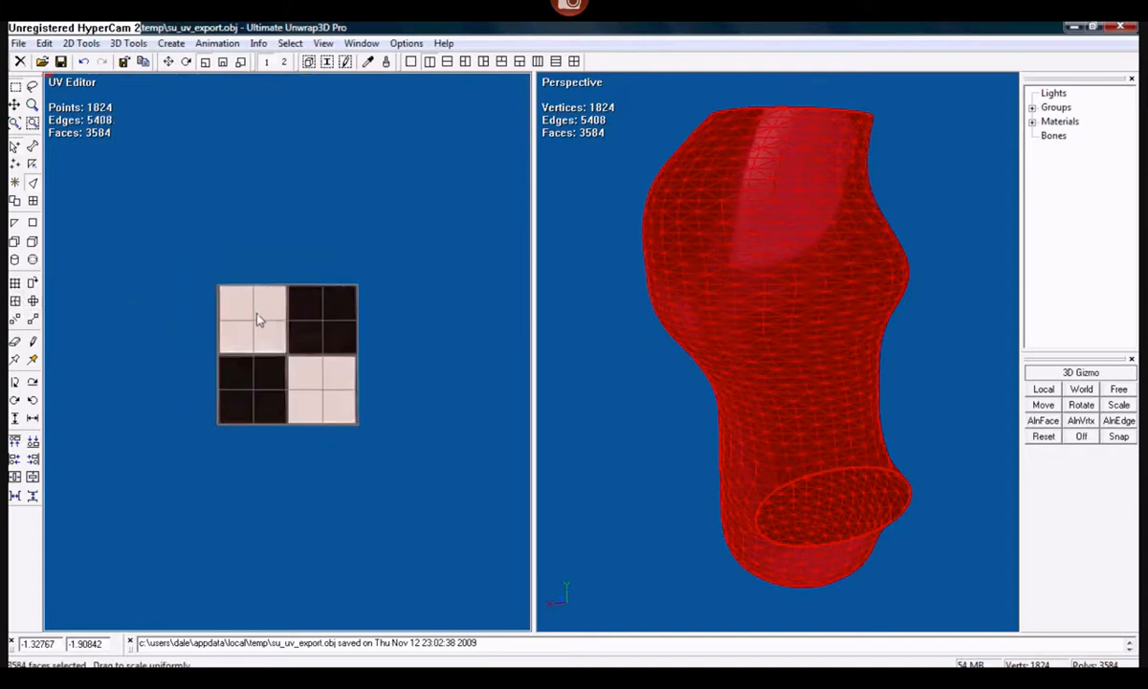
{"action": "scroll", "coordinate": [256, 316], "scroll_direction": "down", "scroll_amount": 4}
{"action": "left_click_drag", "start_coordinate": [141, 159], "coordinate": [289, 358]}
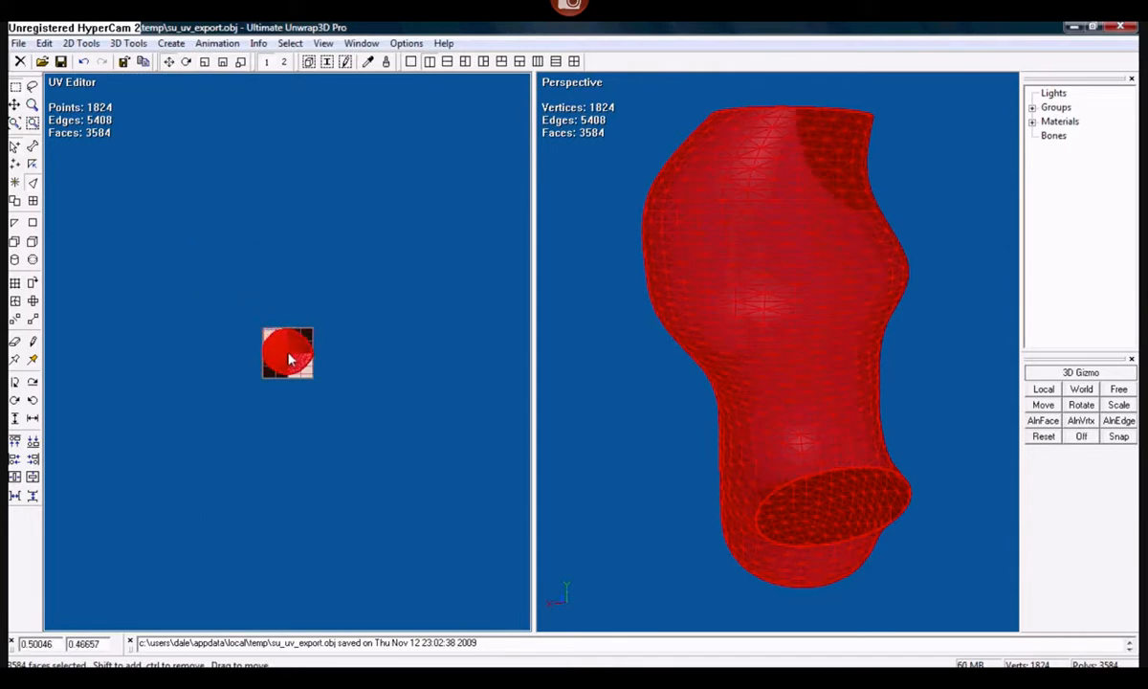
{"action": "scroll", "coordinate": [290, 359], "scroll_direction": "up", "scroll_amount": 5}
{"action": "scroll", "coordinate": [290, 358], "scroll_direction": "down", "scroll_amount": 1}
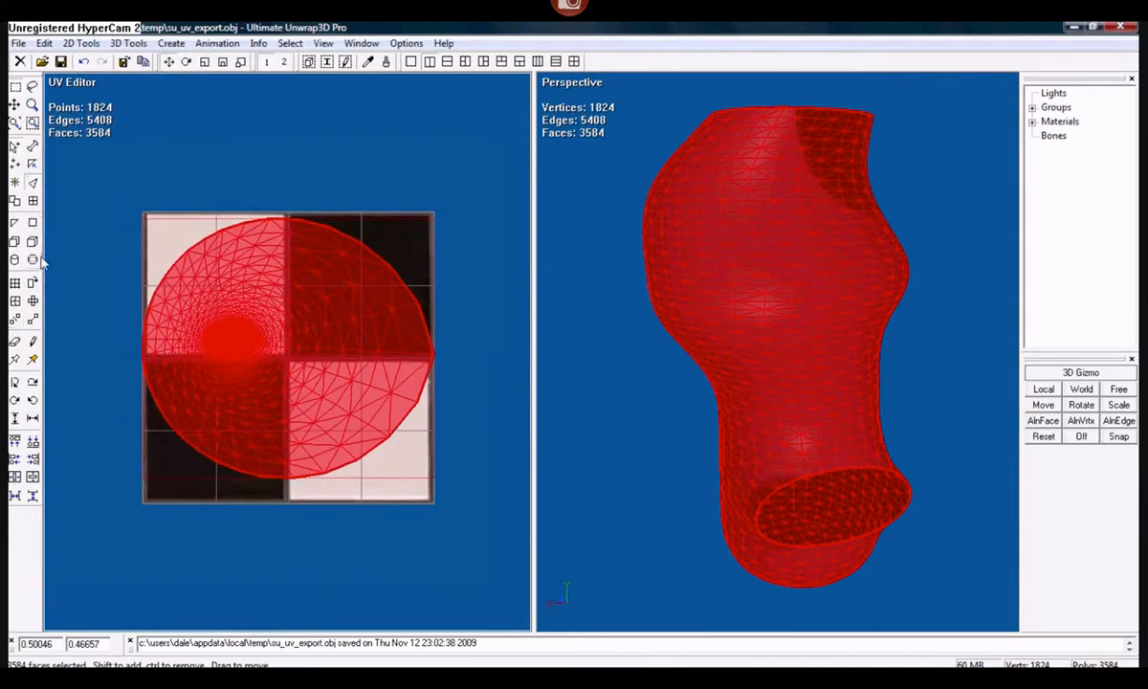
Scale the organic shape's UV island up uniformly far beyond the checker tile and check the tiling around the model.
{"action": "left_click", "coordinate": [205, 62]}
{"action": "left_click_drag", "start_coordinate": [294, 385], "coordinate": [300, 482]}
{"action": "scroll", "coordinate": [300, 392], "scroll_direction": "down", "scroll_amount": 2}
{"action": "left_click_drag", "start_coordinate": [276, 353], "coordinate": [288, 490]}
{"action": "scroll", "coordinate": [281, 355], "scroll_direction": "down", "scroll_amount": 2}
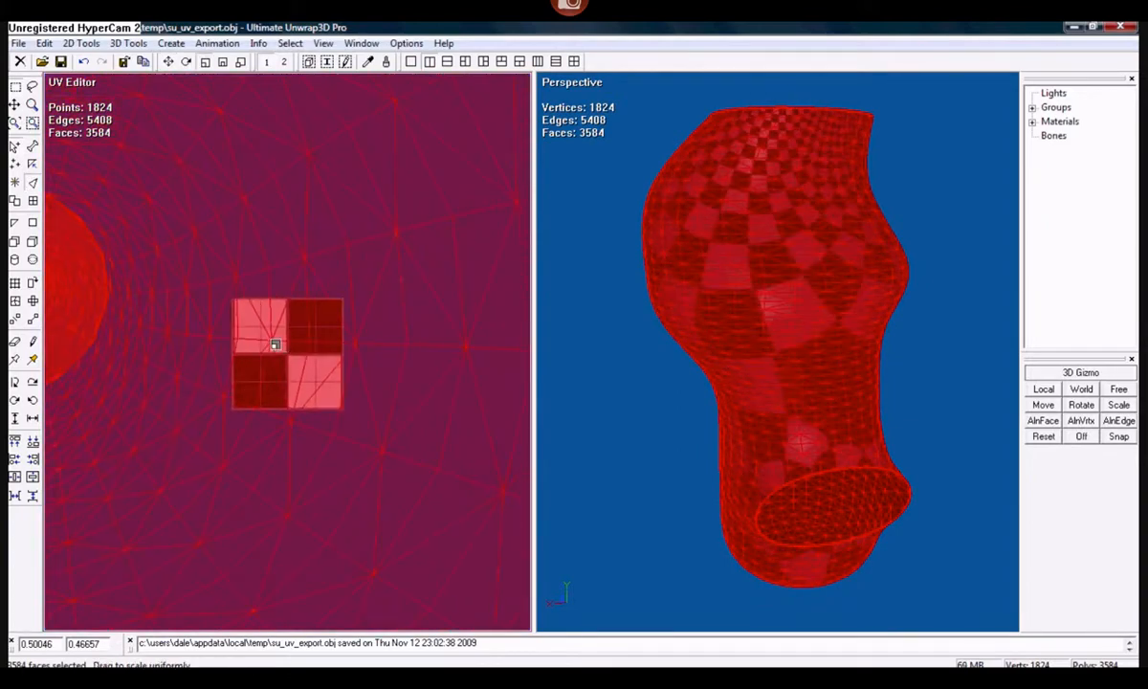
{"action": "left_click_drag", "start_coordinate": [274, 341], "coordinate": [281, 363]}
{"action": "scroll", "coordinate": [229, 231], "scroll_direction": "down", "scroll_amount": 5}
{"action": "left_click", "coordinate": [275, 264]}
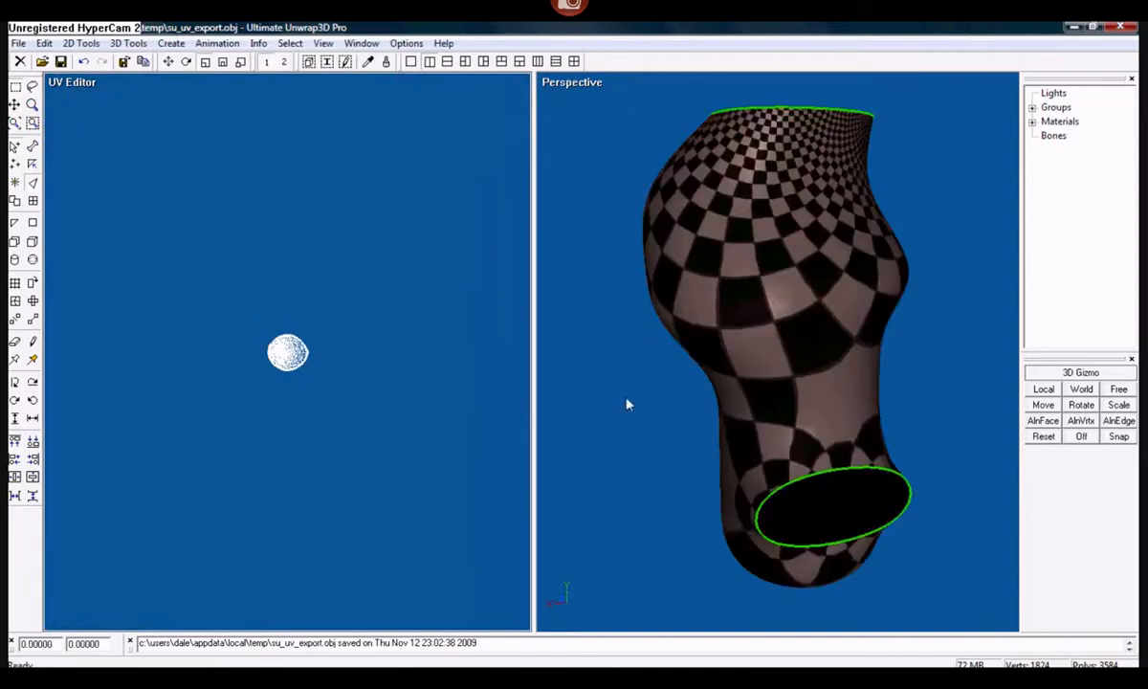
{"action": "left_click_drag", "start_coordinate": [627, 400], "coordinate": [679, 361]}
Save the organic shape's UVs to su_uv_export.obj, import them onto it in SketchUp and view all four textured objects together.
{"action": "left_click", "coordinate": [17, 43]}
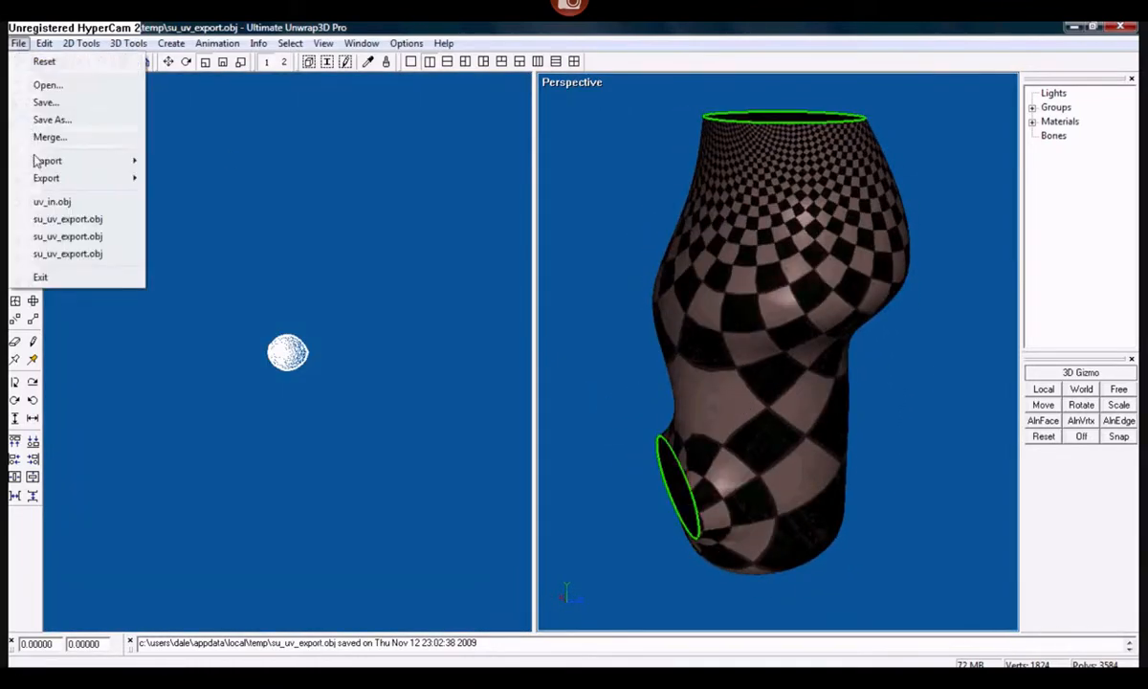
{"action": "left_click", "coordinate": [40, 100]}
{"action": "key", "text": "Return"}
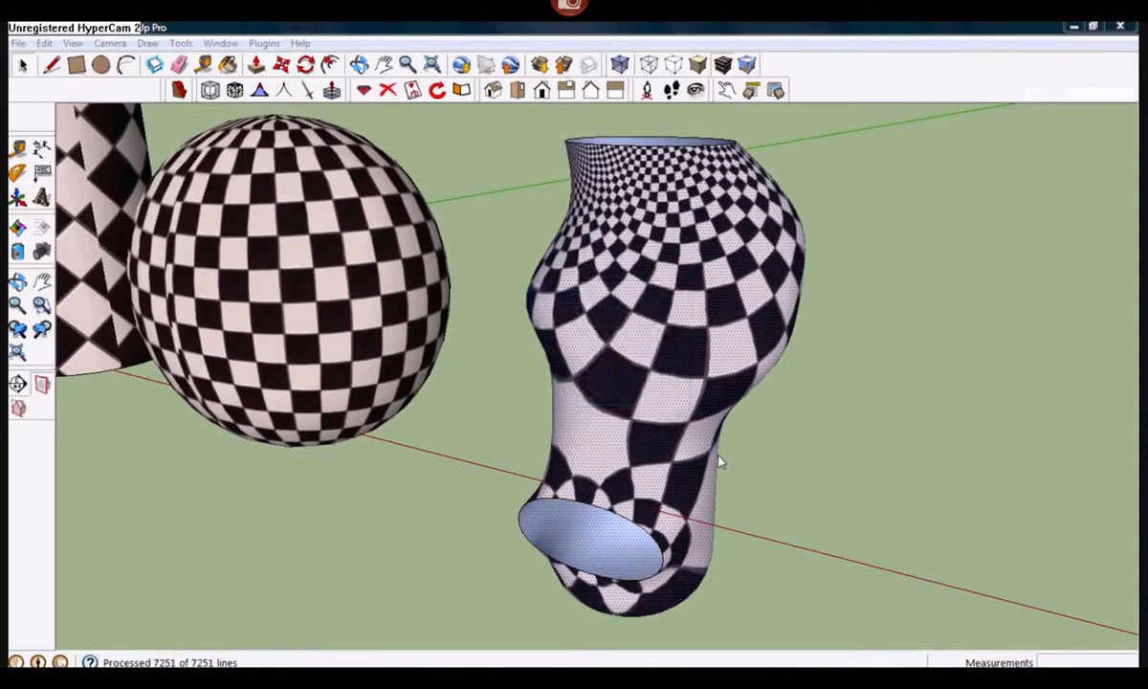
{"action": "left_click", "coordinate": [632, 392]}
{"action": "mouse_move", "coordinate": [810, 452]}
{"action": "middle_mouse_down"}
{"action": "mouse_move", "coordinate": [581, 436]}
{"action": "mouse_move", "coordinate": [746, 425]}
{"action": "mouse_move", "coordinate": [574, 267]}
{"action": "mouse_move", "coordinate": [498, 230]}
{"action": "mouse_move", "coordinate": [496, 507]}
{"action": "mouse_move", "coordinate": [366, 287]}
{"action": "mouse_move", "coordinate": [392, 256]}
{"action": "mouse_move", "coordinate": [589, 287]}
{"action": "mouse_move", "coordinate": [535, 303]}
{"action": "middle_mouse_up"}
{"action": "scroll", "coordinate": [650, 313], "scroll_direction": "down", "scroll_amount": 2}
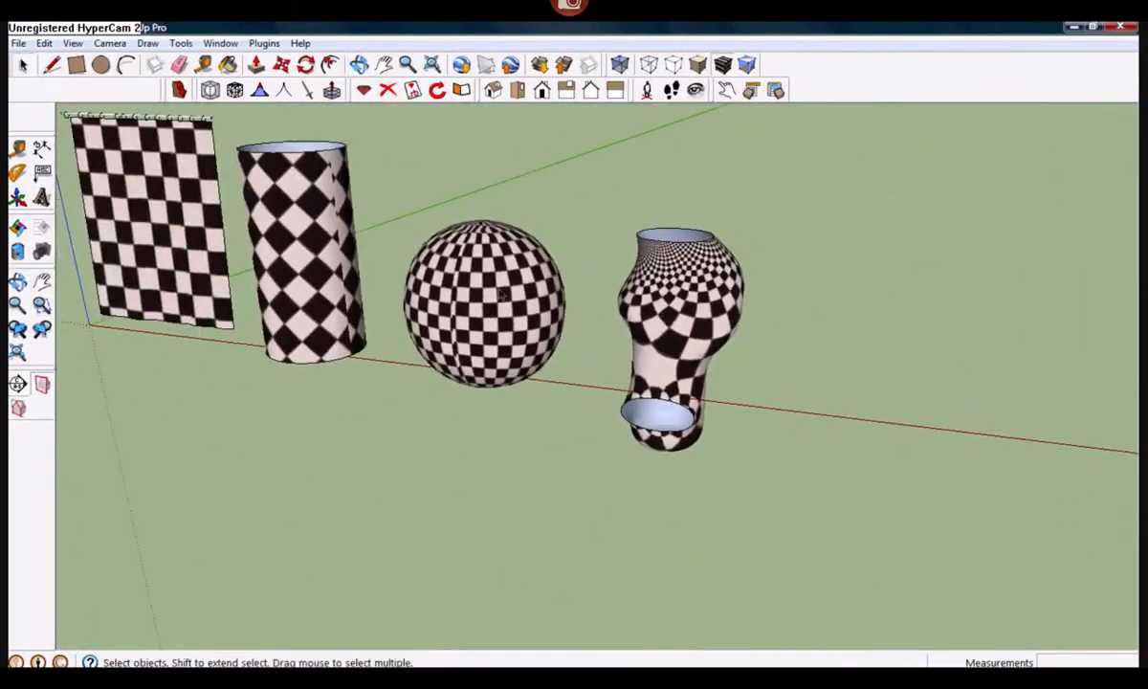
{"action": "middle_click_drag", "start_coordinate": [382, 290], "coordinate": [559, 388], "text": "shift"}
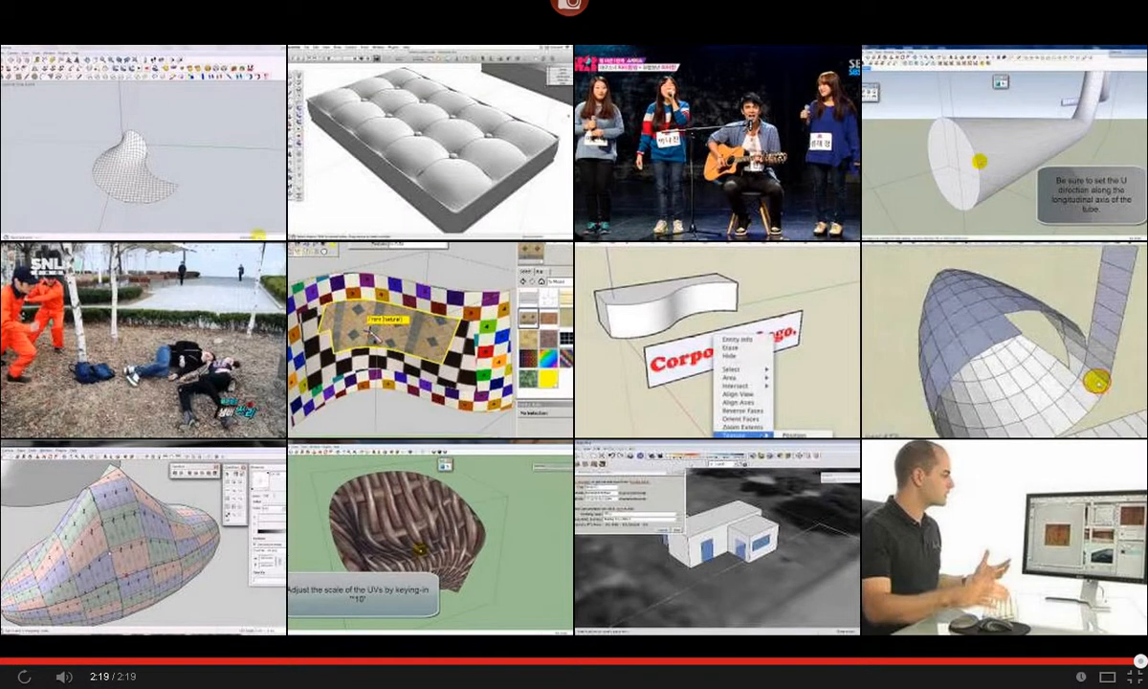
Exit the full-screen video and close the YouTube, SketchUcation and Blender features pages in the browser.
{"action": "key", "text": "Escape"}
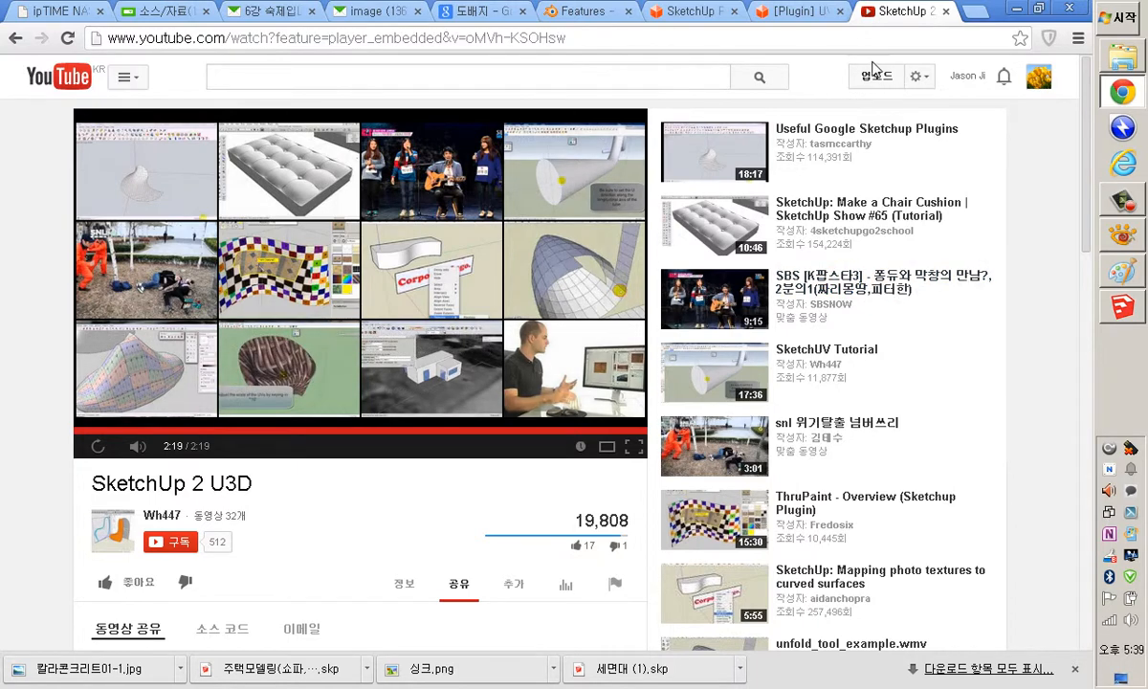
{"action": "left_click", "coordinate": [945, 12]}
{"action": "left_click", "coordinate": [945, 11]}
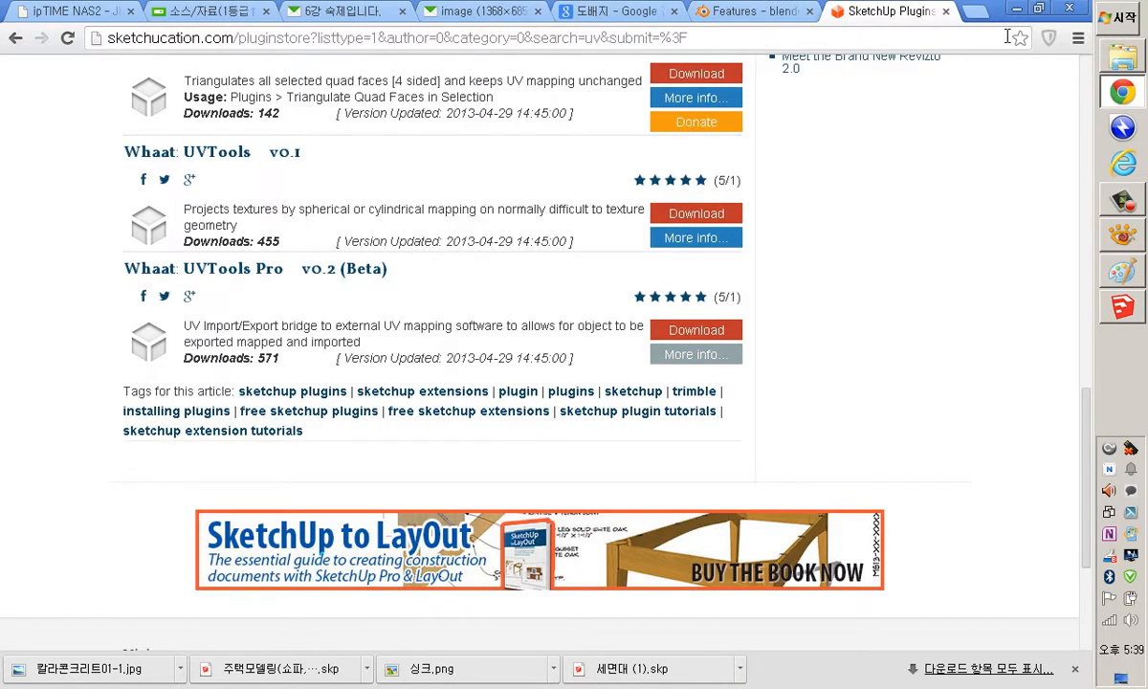
{"action": "mouse_move", "coordinate": [1135, 86]}
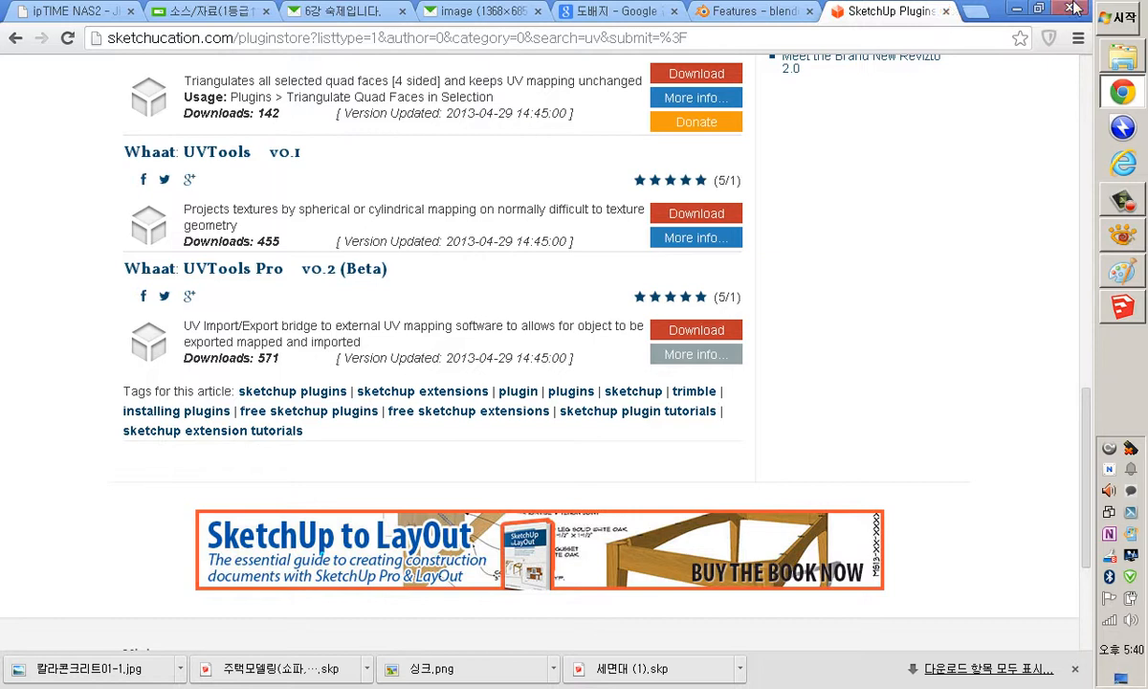
{"action": "left_click", "coordinate": [946, 12]}
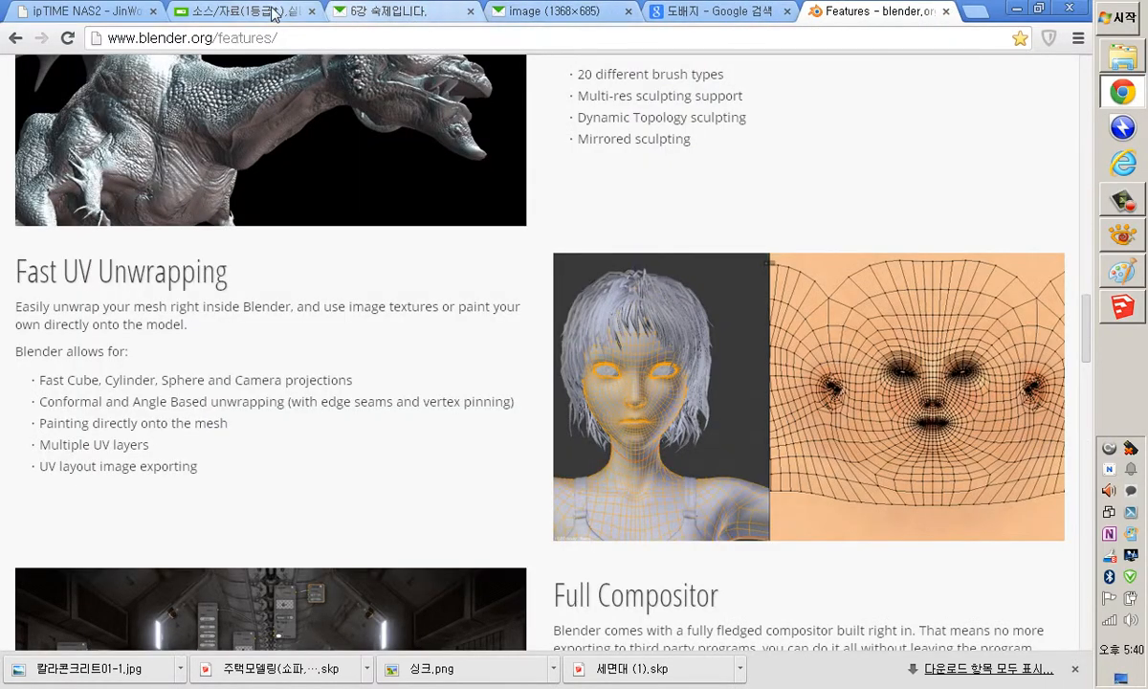
{"action": "left_click", "coordinate": [946, 11]}
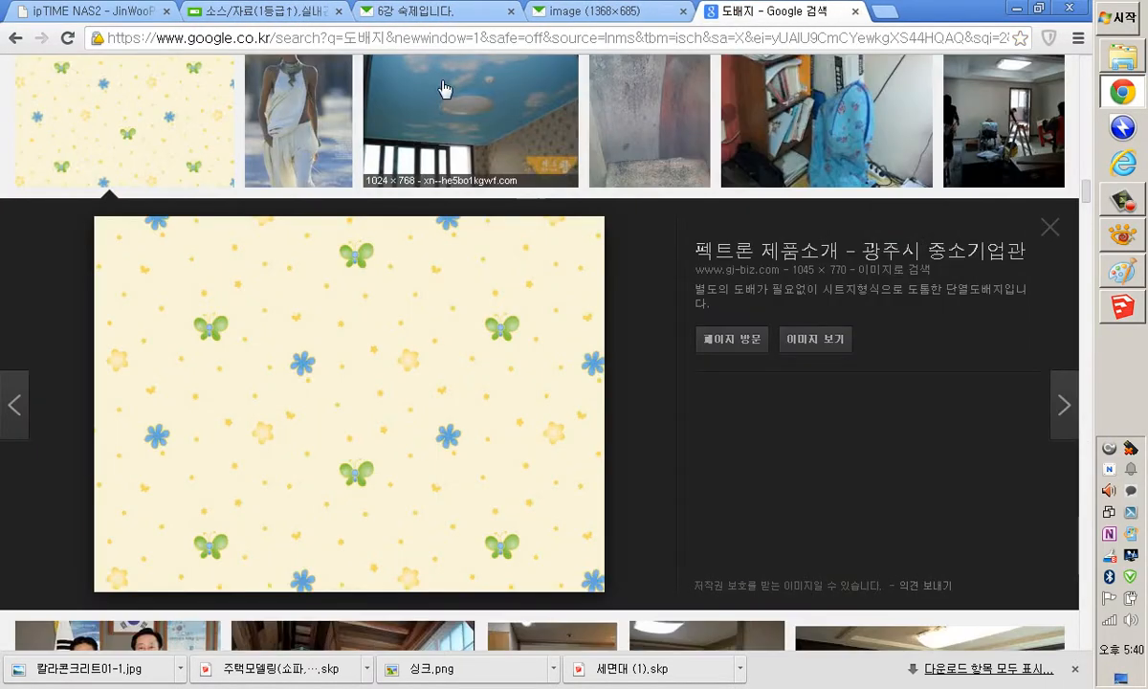
Search Google for 화강석, show the image results and preview the light granite pattern image.
{"action": "scroll", "coordinate": [426, 144], "scroll_direction": "up", "scroll_amount": 10}
{"action": "left_click", "coordinate": [432, 43]}
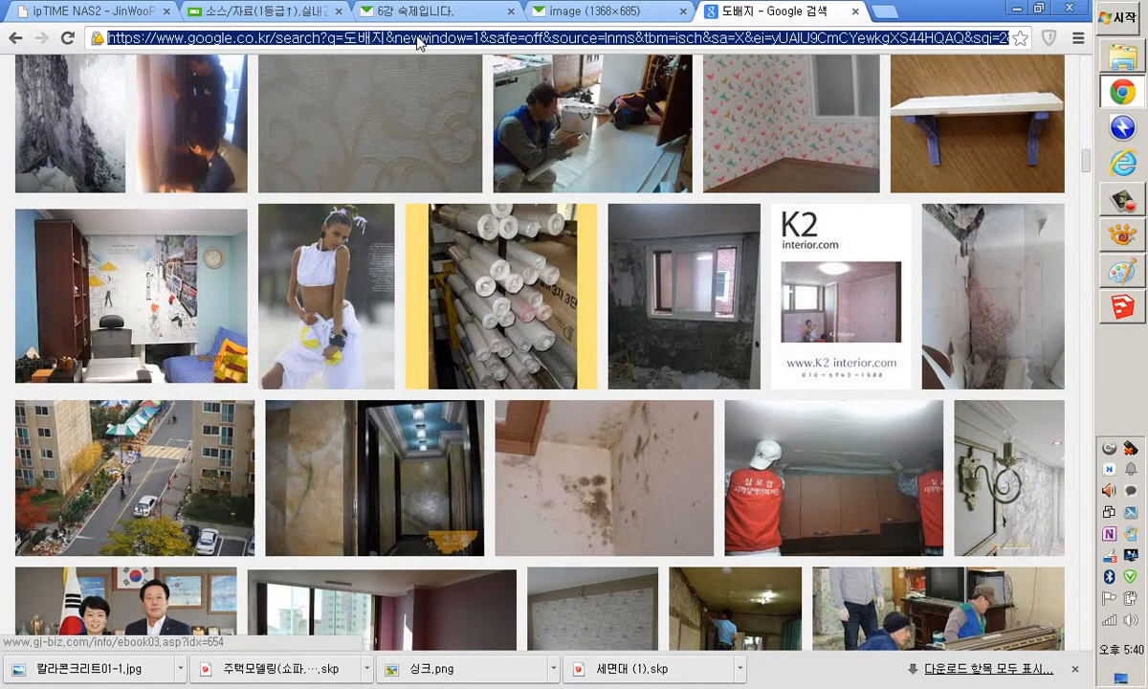
{"action": "type", "text": "g"}
{"action": "key", "text": "BackSpace"}
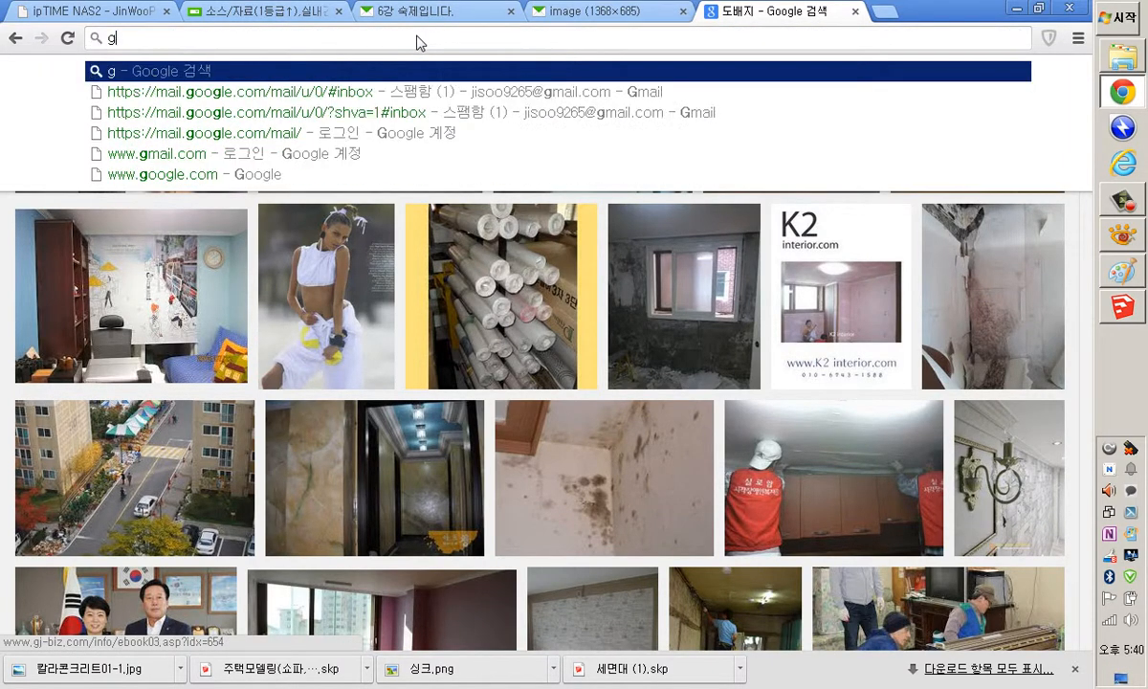
{"action": "type", "text": "ㅎ"}
{"action": "key", "text": "BackSpace"}
{"action": "key", "text": "BackSpace"}
{"action": "type", "text": "화강석"}
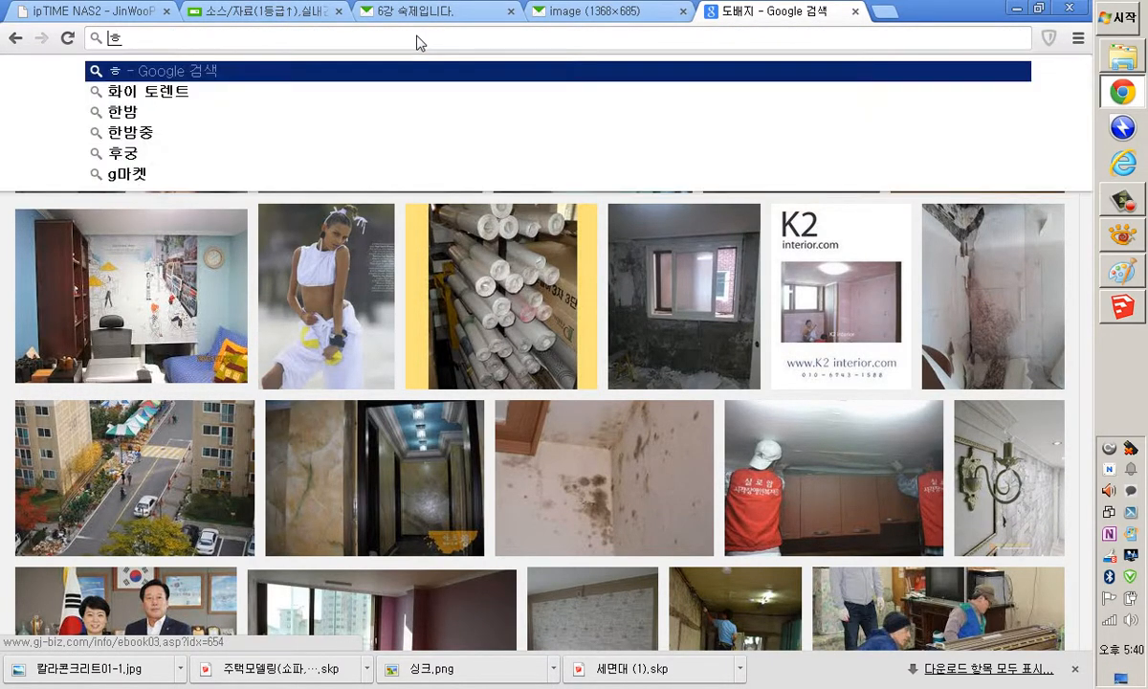
{"action": "key", "text": "Return"}
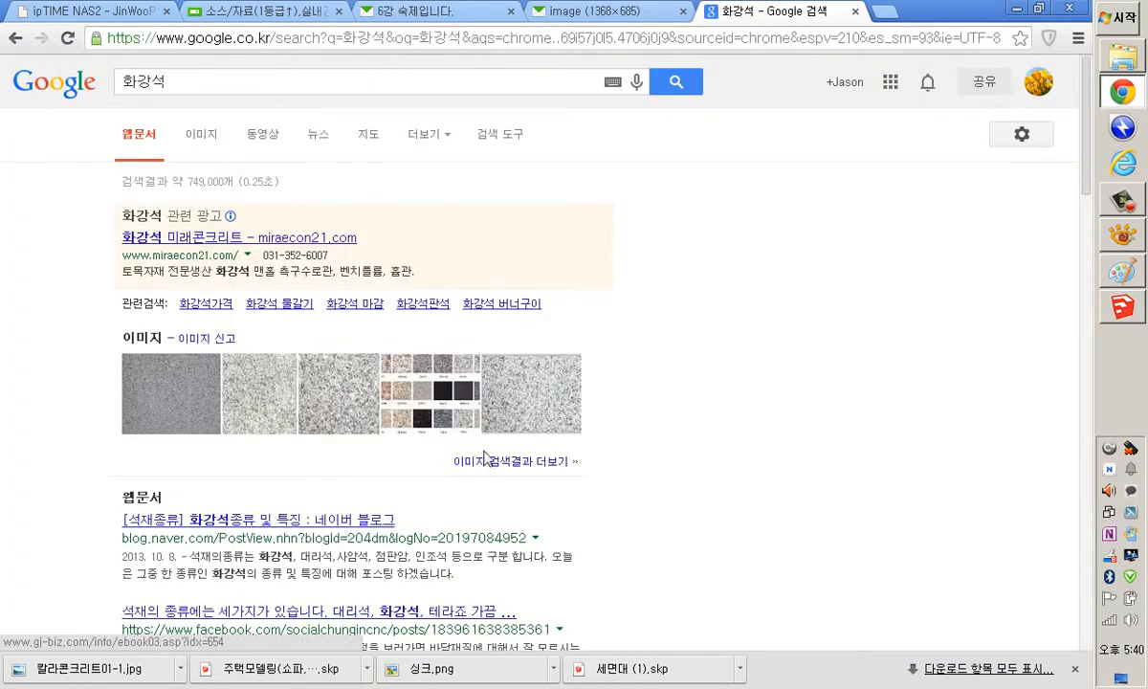
{"action": "left_click", "coordinate": [514, 463]}
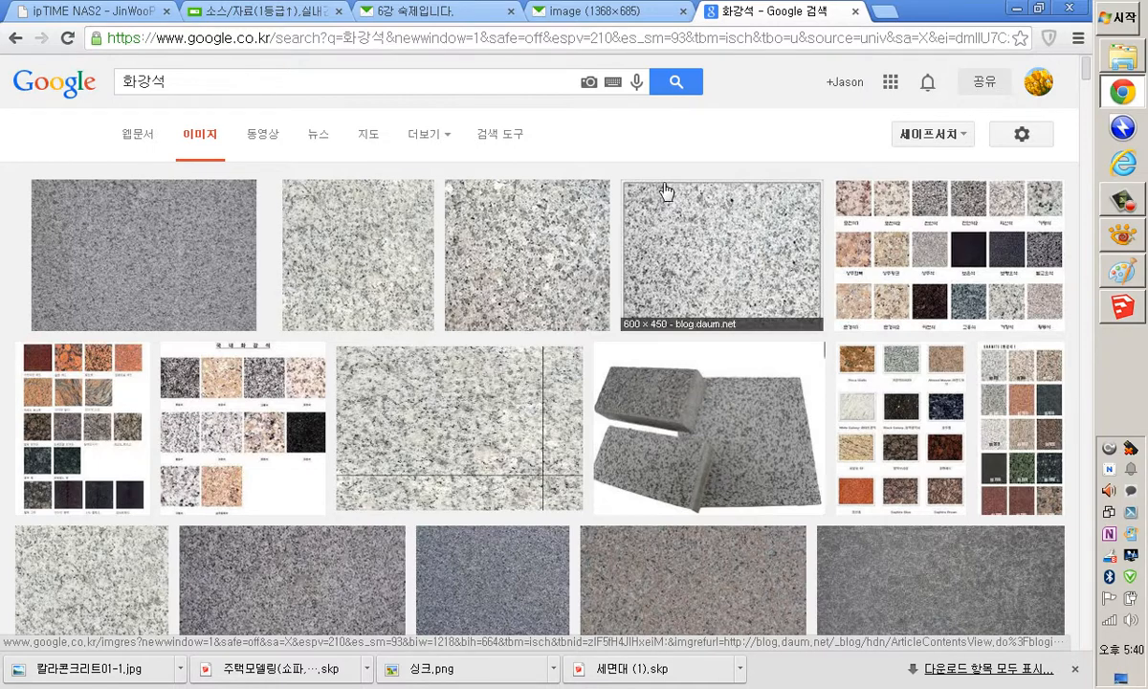
{"action": "left_click", "coordinate": [346, 241]}
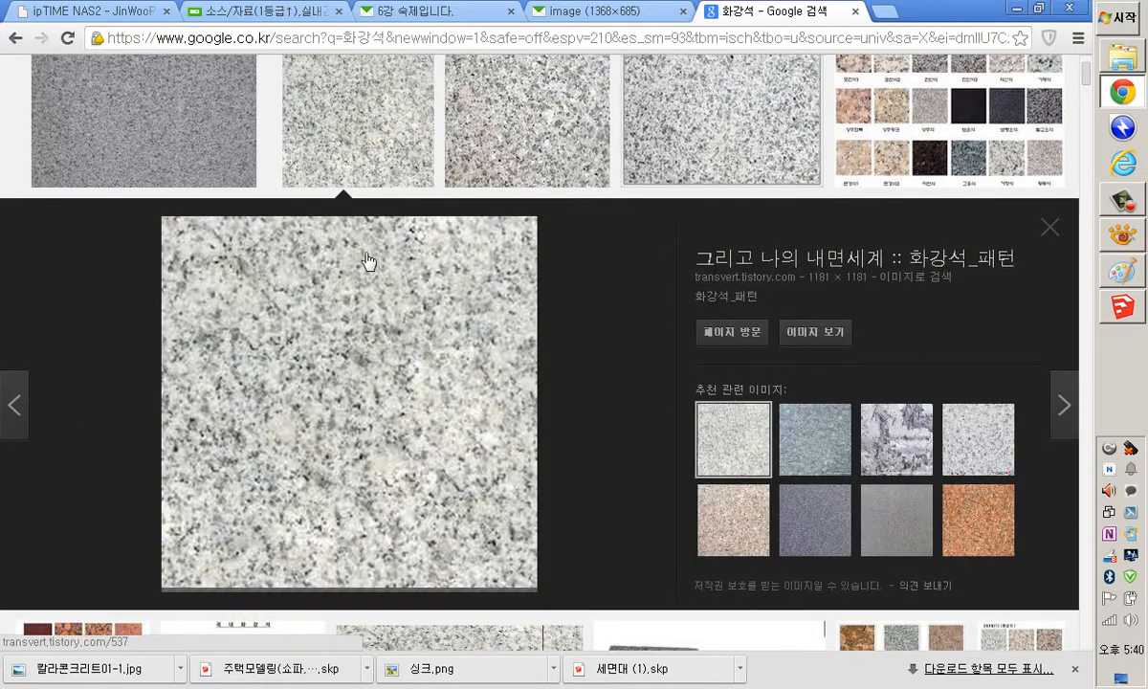
{"action": "right_click", "coordinate": [389, 302]}
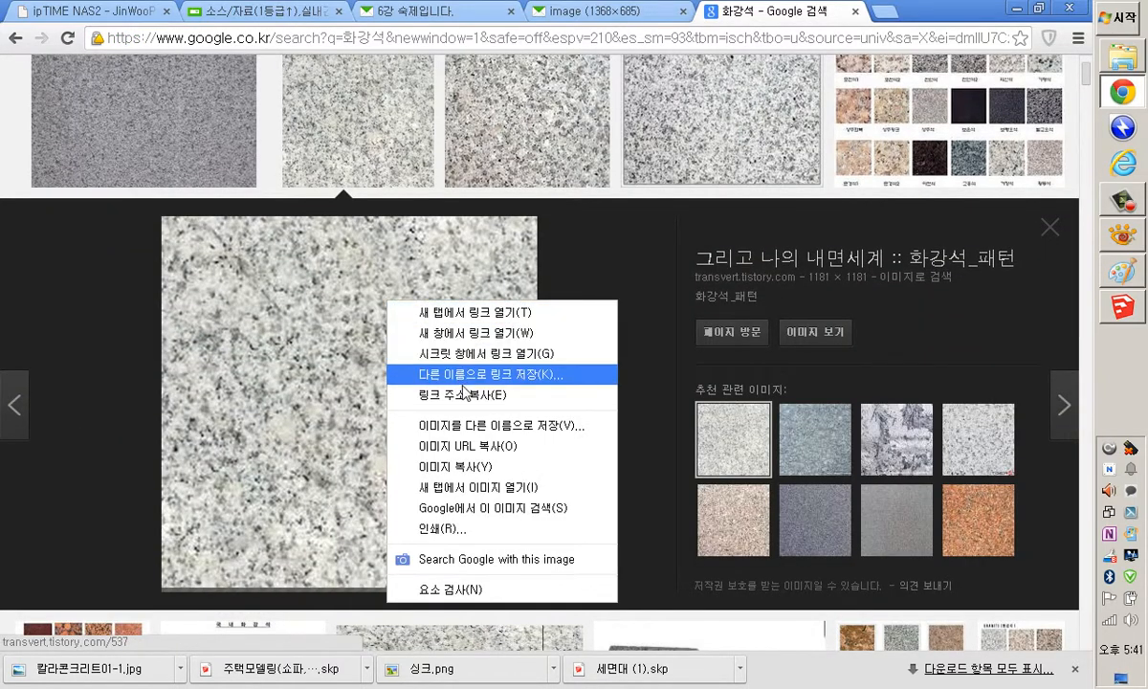
{"action": "left_click", "coordinate": [468, 427]}
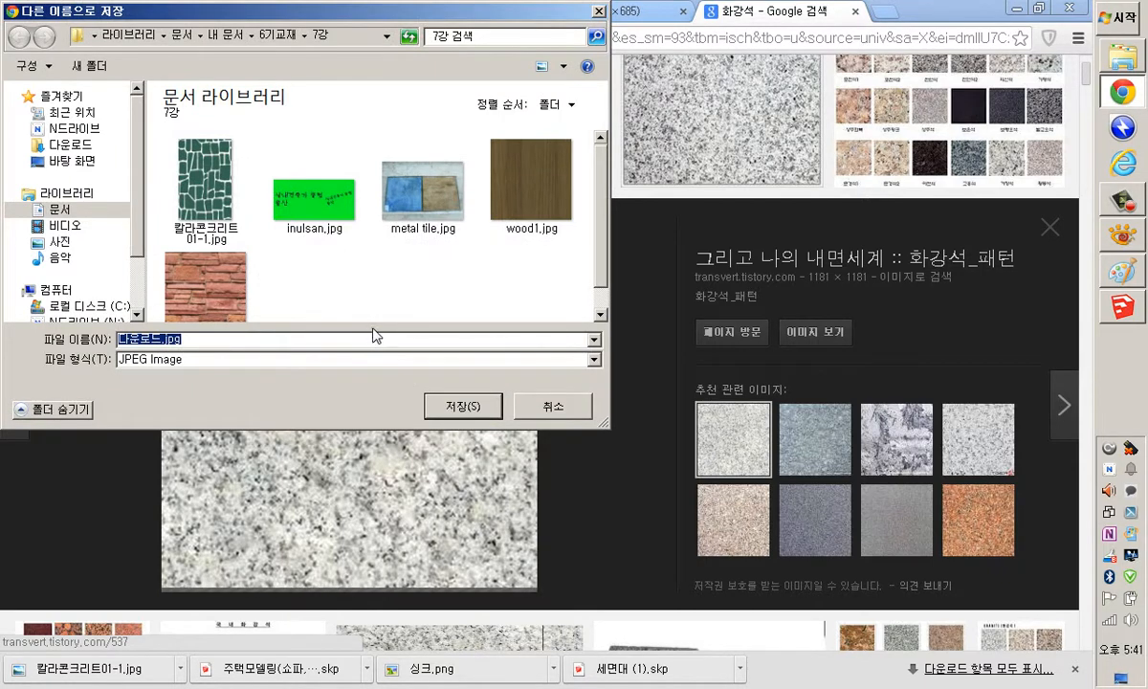
{"action": "left_click", "coordinate": [547, 408]}
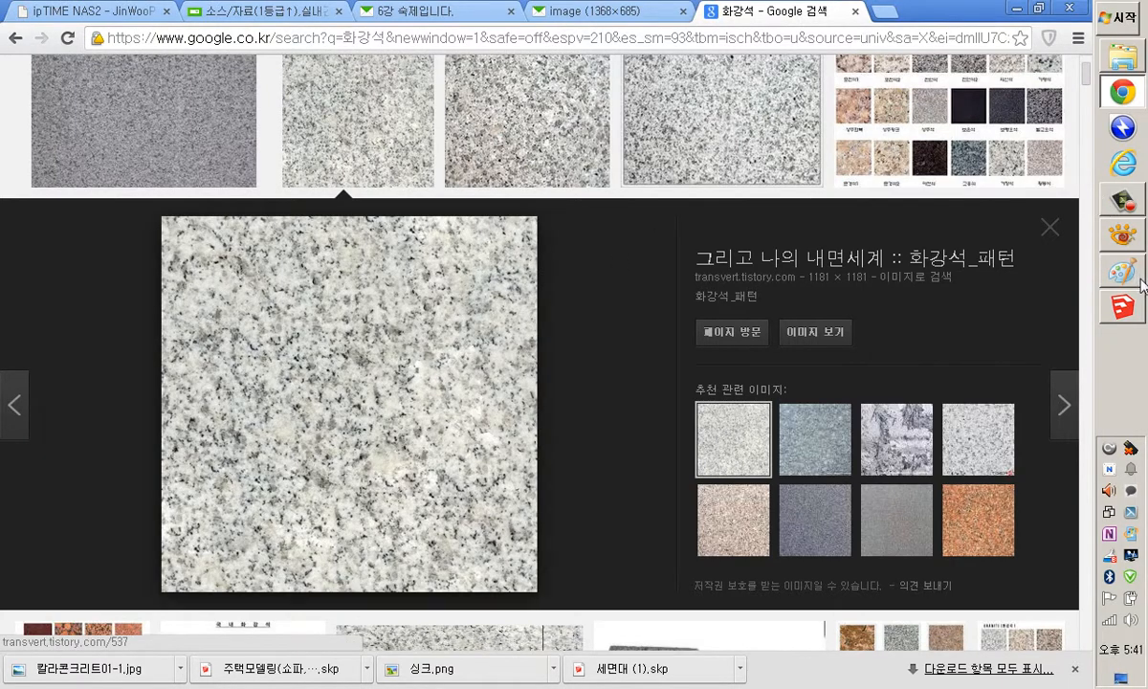
Switch to SketchUp and delete the curved solid and the brick-textured slab.
{"action": "left_click", "coordinate": [1112, 306]}
{"action": "scroll", "coordinate": [631, 345], "scroll_direction": "down", "scroll_amount": 2}
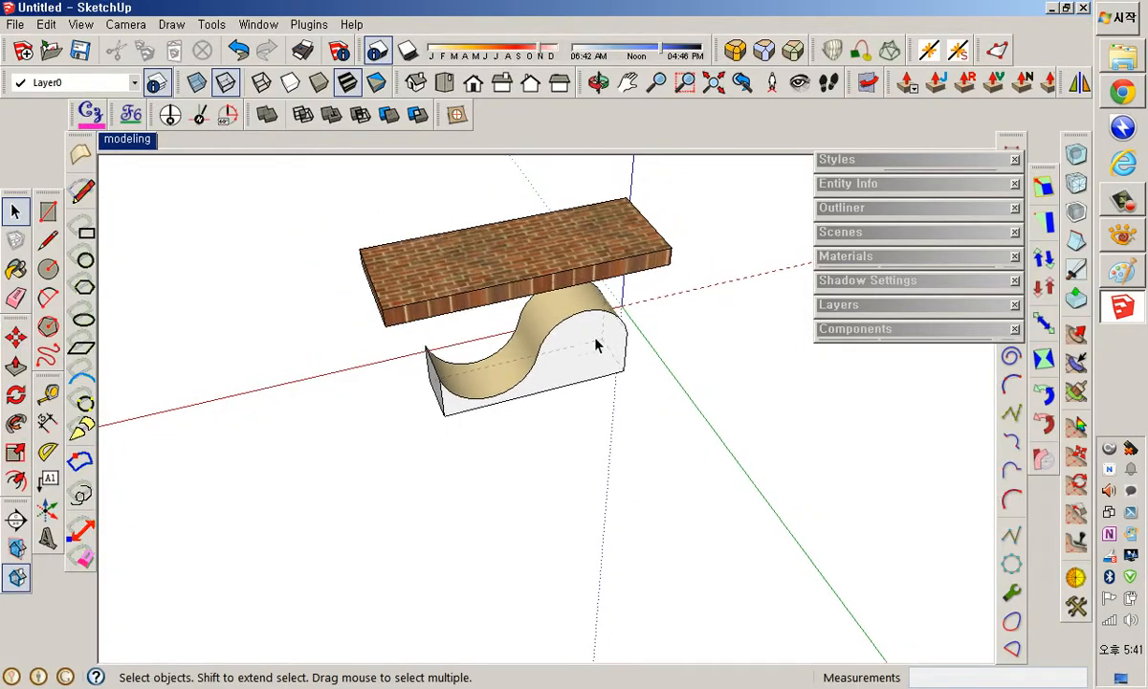
{"action": "left_click_drag", "start_coordinate": [310, 228], "coordinate": [739, 464]}
{"action": "key", "text": "Delete"}
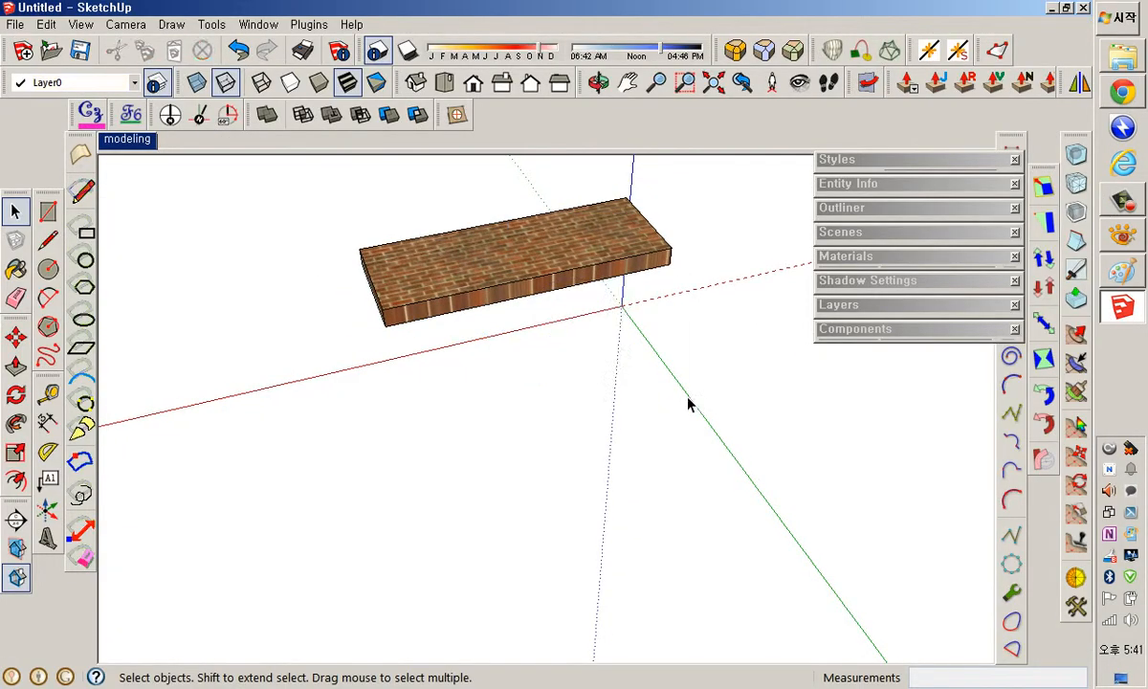
{"action": "left_click_drag", "start_coordinate": [487, 181], "coordinate": [487, 181]}
{"action": "key", "text": "Delete"}
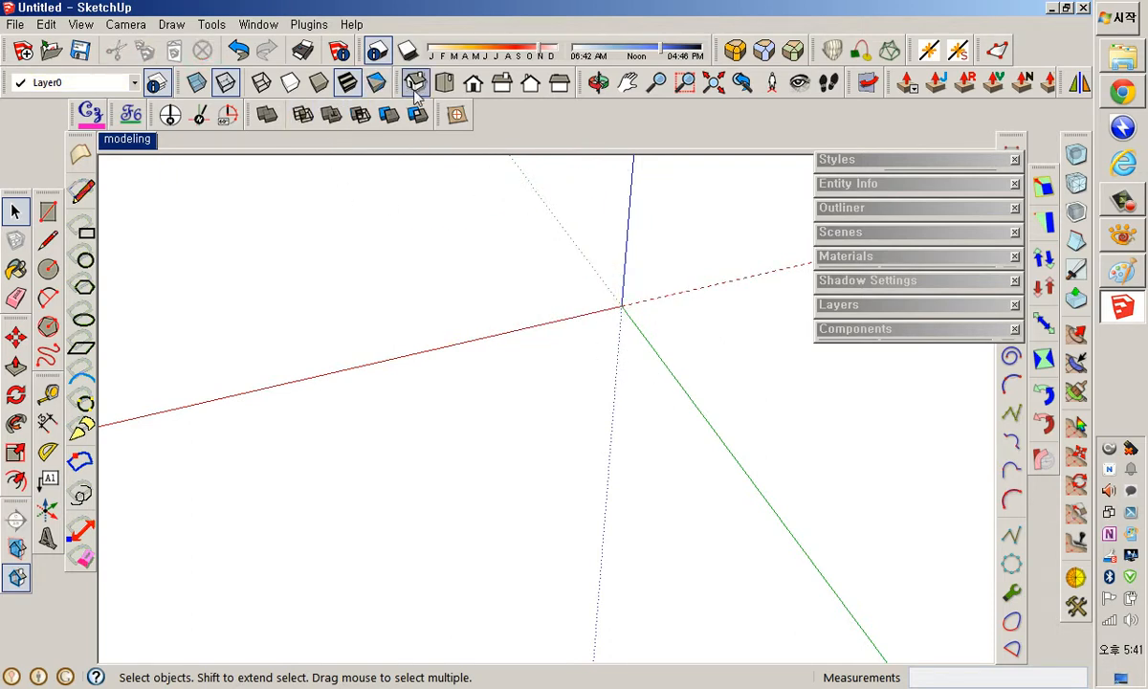
Switch to the top view and draw a 600 by 600 square starting at the origin.
{"action": "left_click", "coordinate": [444, 85]}
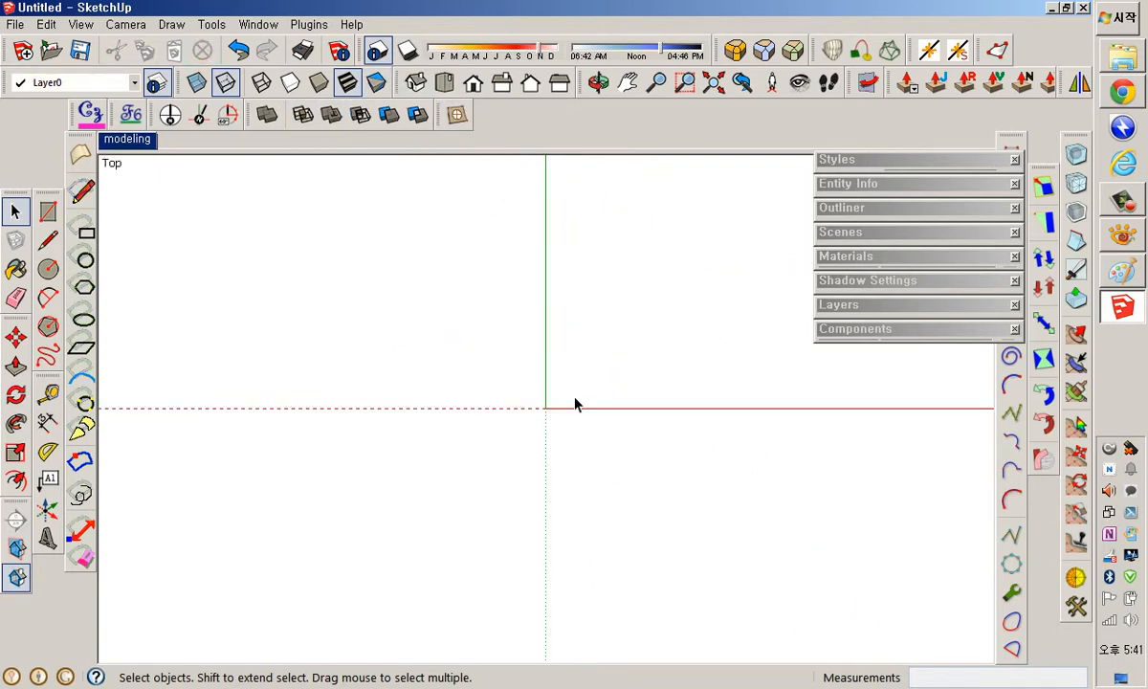
{"action": "middle_click_drag", "start_coordinate": [574, 405], "coordinate": [436, 420]}
{"action": "middle_click_drag", "start_coordinate": [511, 406], "coordinate": [456, 453], "text": "shift"}
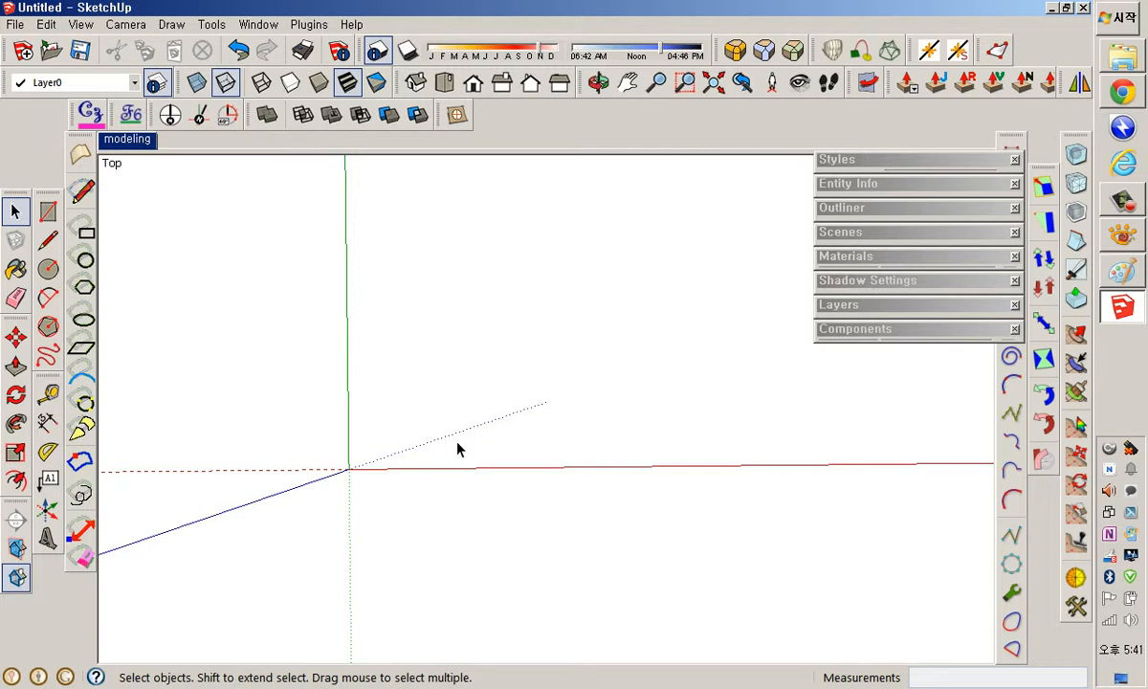
{"action": "key", "text": "r"}
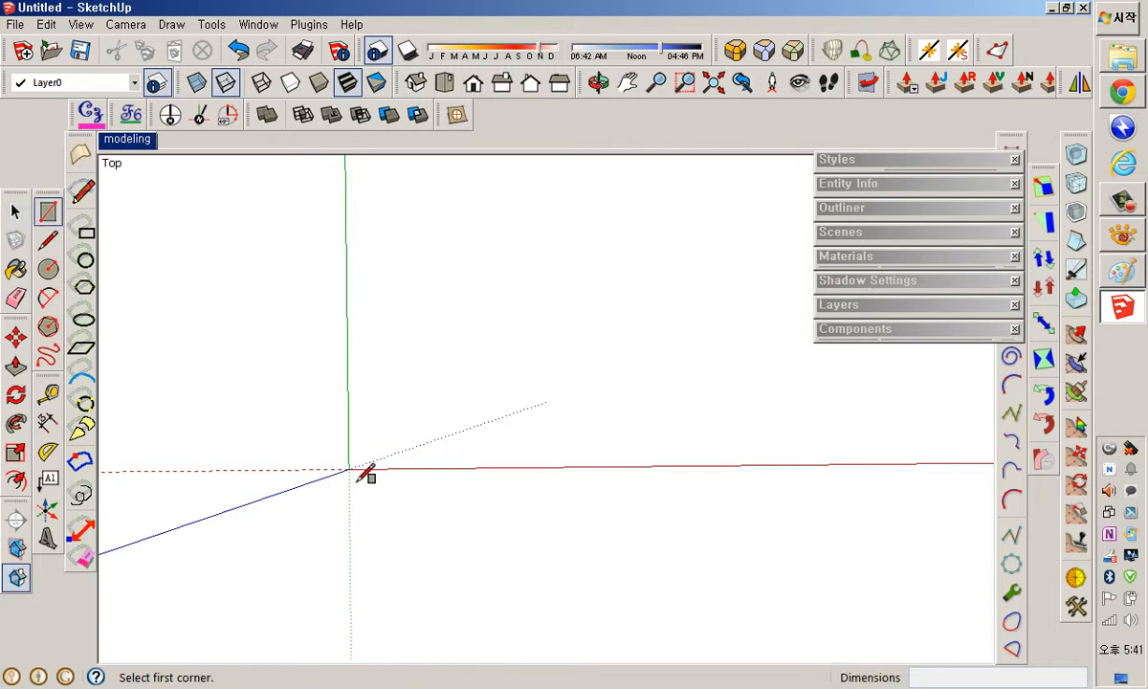
{"action": "left_click", "coordinate": [350, 469]}
{"action": "type", "text": "600"}
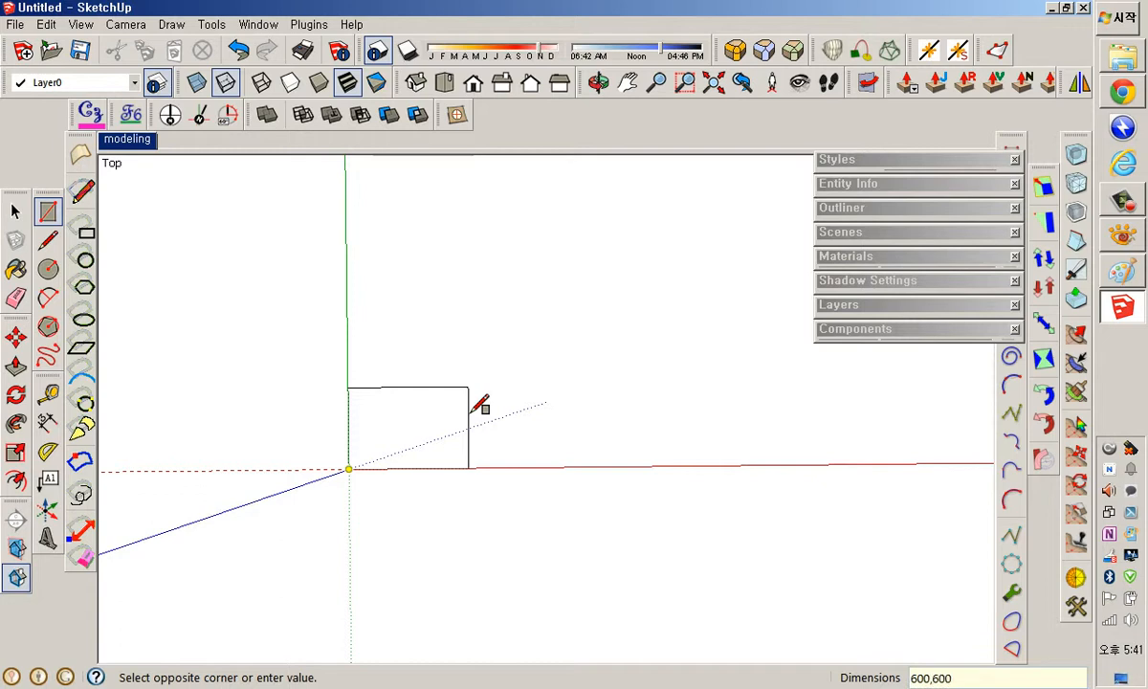
{"action": "type", "text": ",600"}
{"action": "key", "text": "Return"}
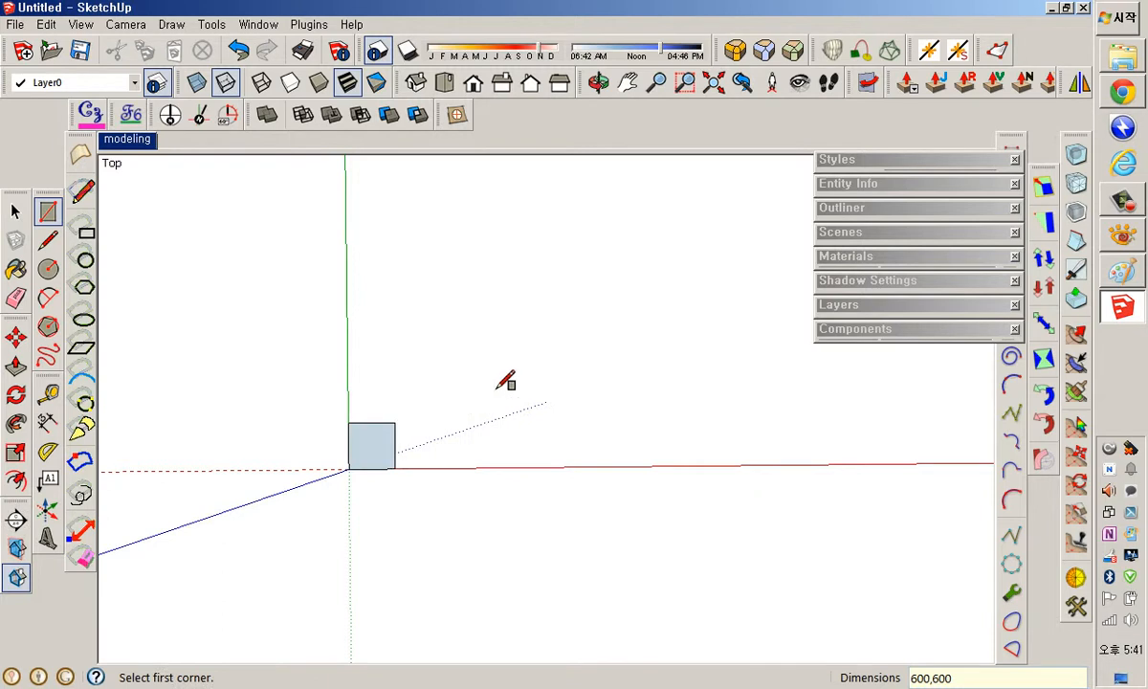
Copy the square 608 along the red axis and repeat the copy four times (*4) to make a row of tiles.
{"action": "scroll", "coordinate": [397, 457], "scroll_direction": "up", "scroll_amount": 4}
{"action": "scroll", "coordinate": [388, 449], "scroll_direction": "up", "scroll_amount": 2}
{"action": "middle_click_drag", "start_coordinate": [385, 449], "coordinate": [473, 395], "text": "shift"}
{"action": "key", "text": "space"}
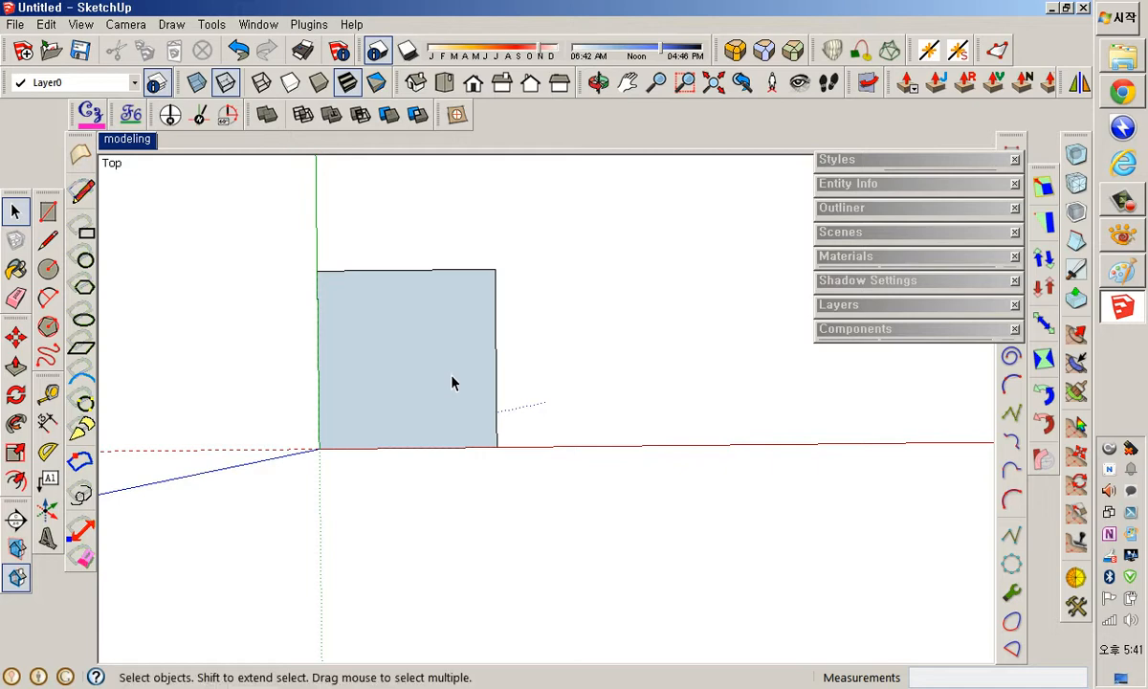
{"action": "left_click_drag", "start_coordinate": [251, 226], "coordinate": [593, 508]}
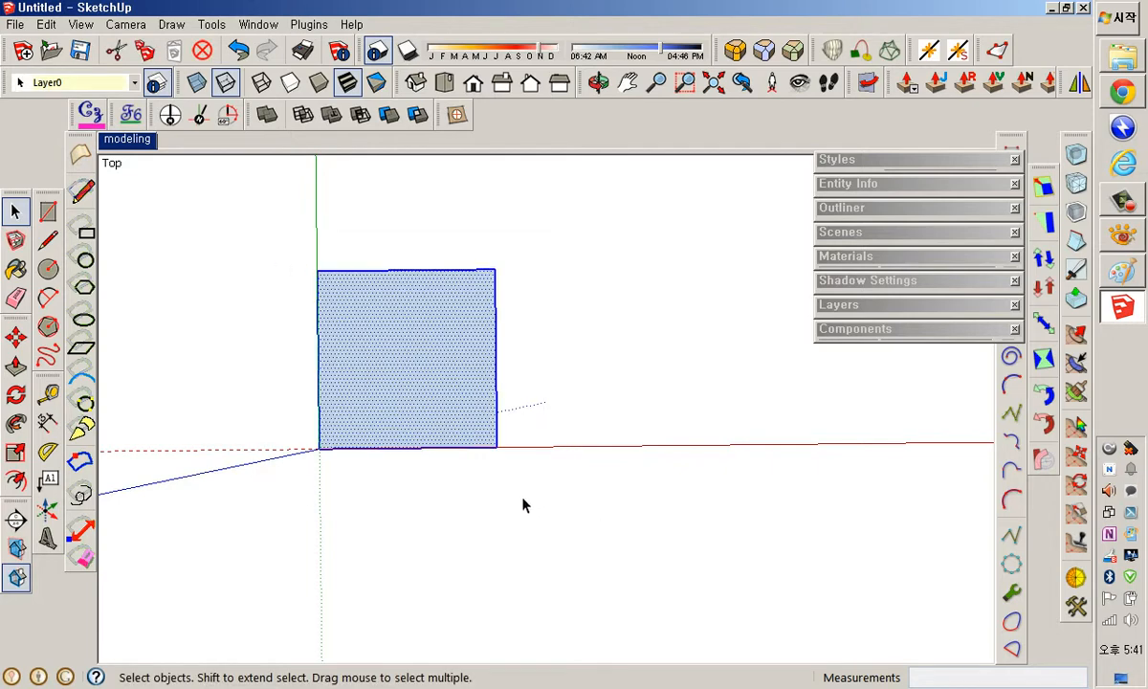
{"action": "key", "text": "m"}
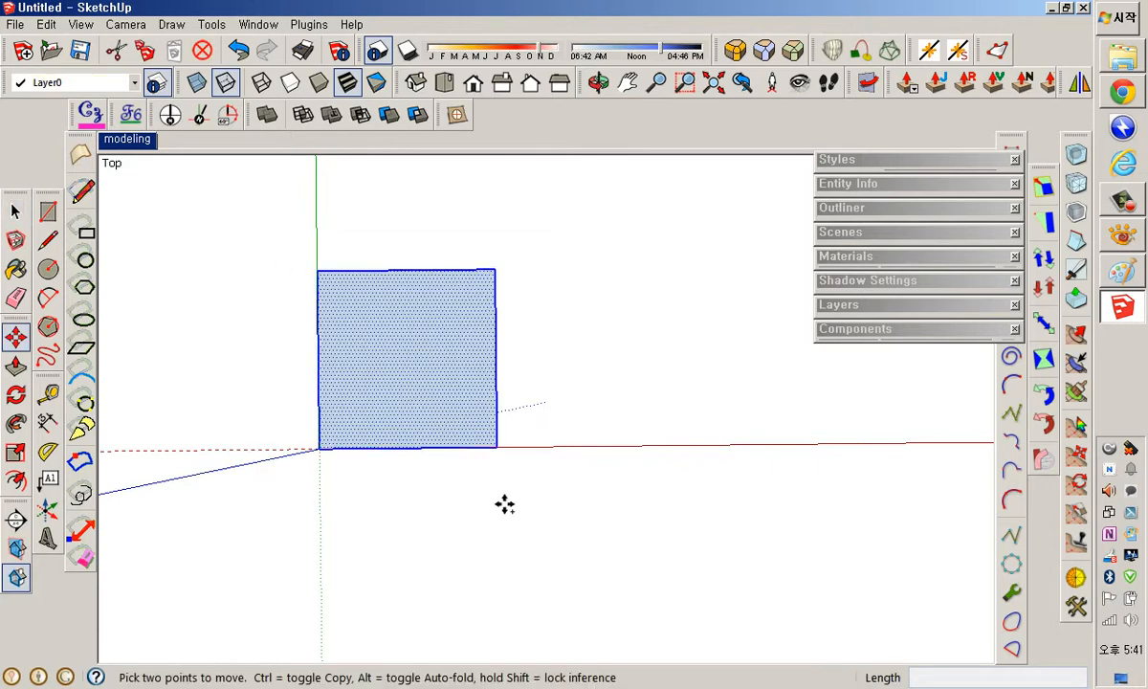
{"action": "left_click", "coordinate": [335, 466]}
{"action": "key", "text": "ctrl"}
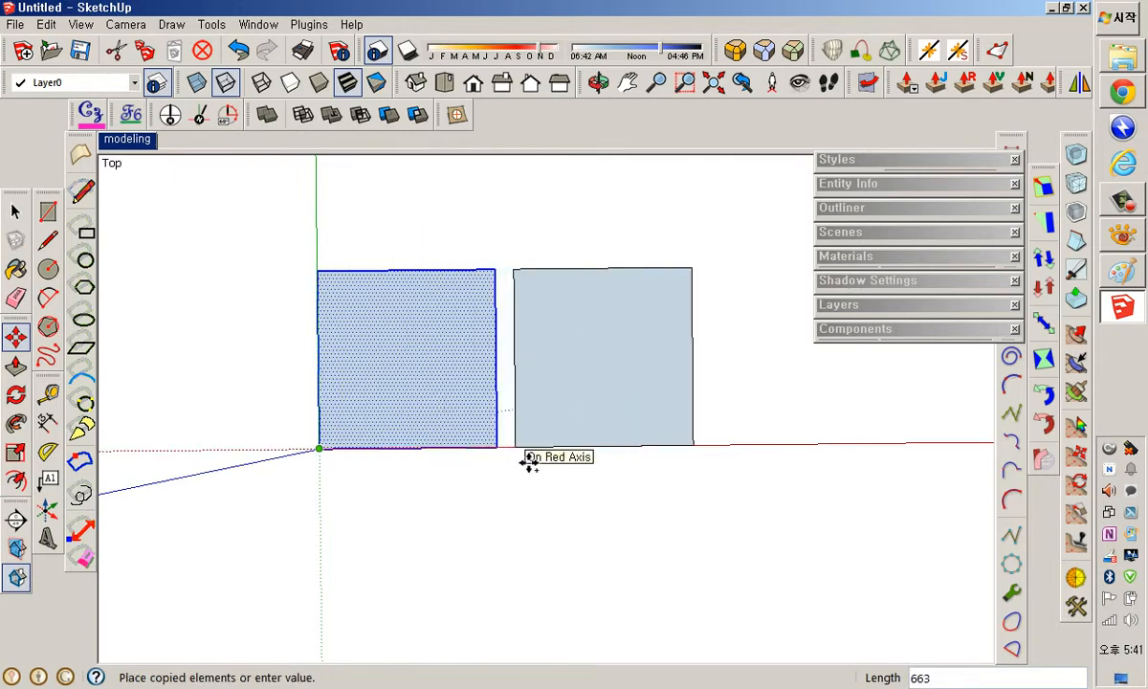
{"action": "type", "text": "608"}
{"action": "key", "text": "Return"}
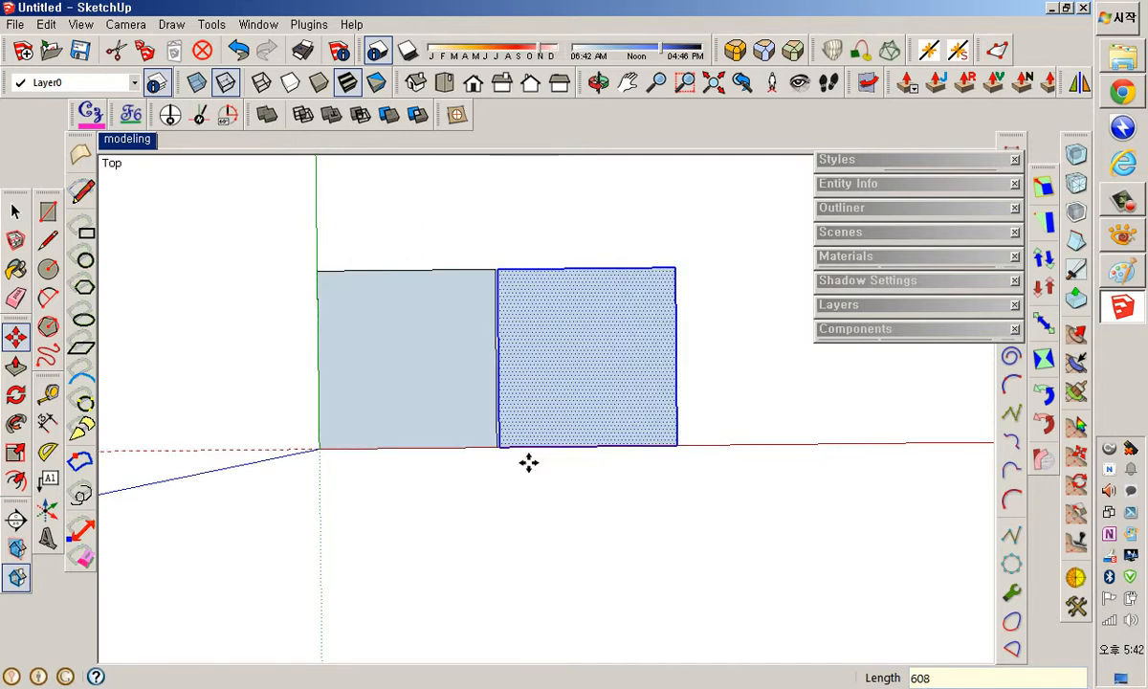
{"action": "key", "text": "Return"}
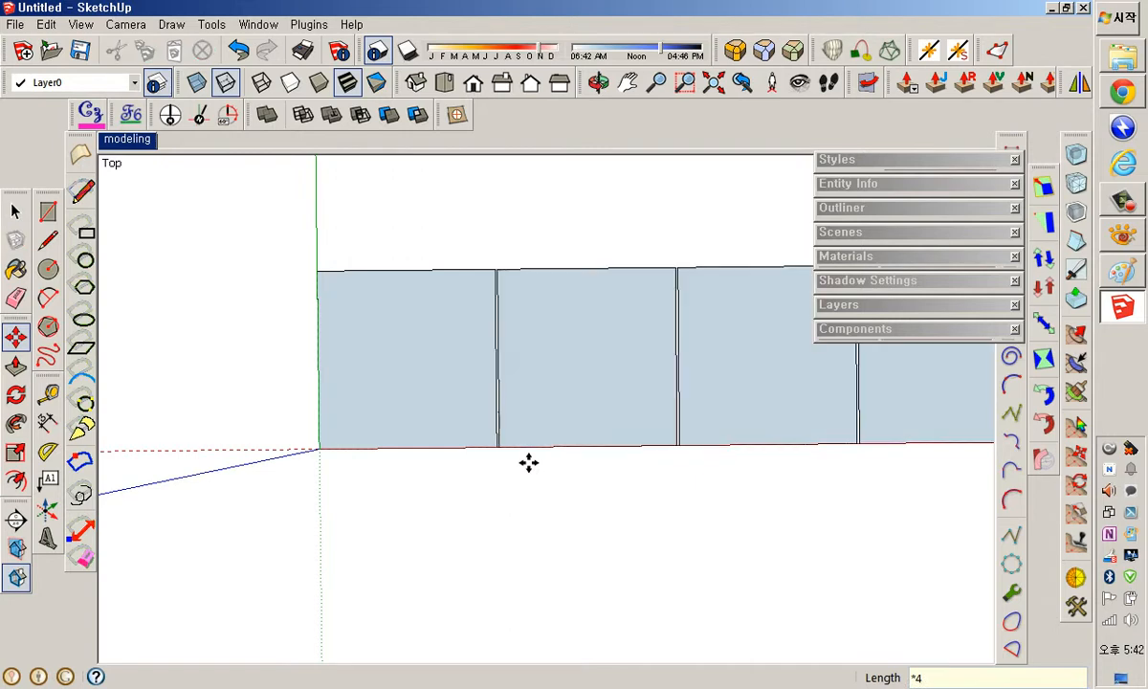
Copy the whole tile row 608 along the green axis and repeat the copy four times (*4) to form a square grid.
{"action": "scroll", "coordinate": [633, 502], "scroll_direction": "down", "scroll_amount": 3}
{"action": "middle_click_drag", "start_coordinate": [679, 489], "coordinate": [490, 512], "text": "shift"}
{"action": "key", "text": "space"}
{"action": "left_click_drag", "start_coordinate": [204, 314], "coordinate": [874, 593]}
{"action": "key", "text": "m"}
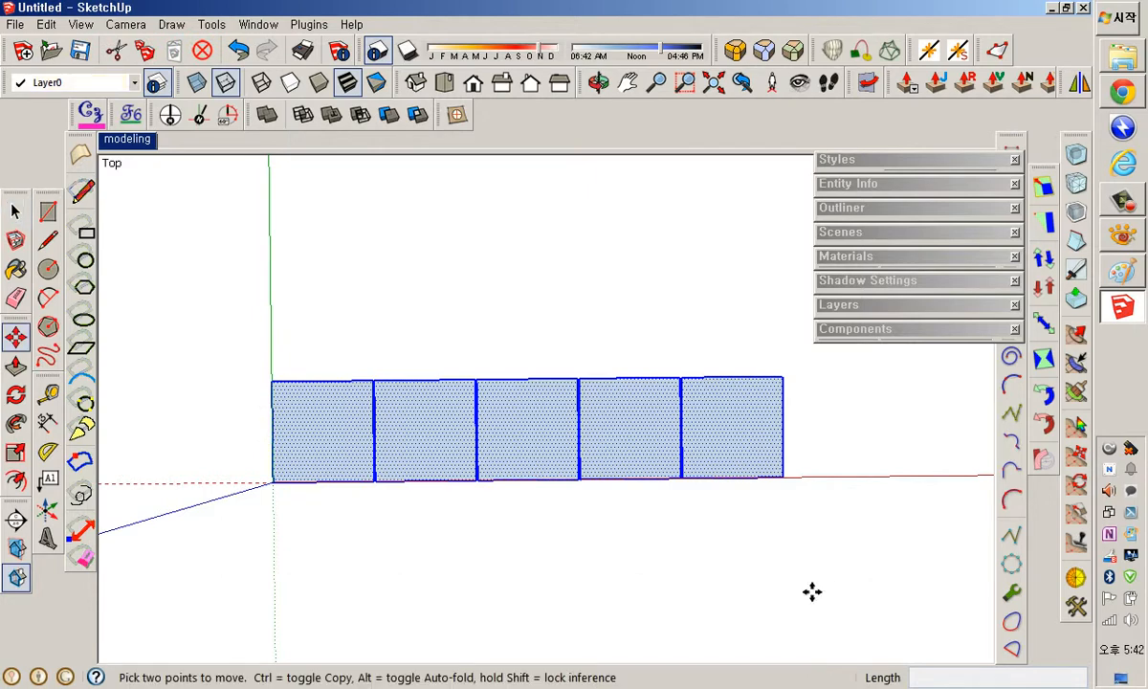
{"action": "left_click", "coordinate": [274, 482]}
{"action": "key", "text": "ctrl"}
{"action": "type", "text": "608"}
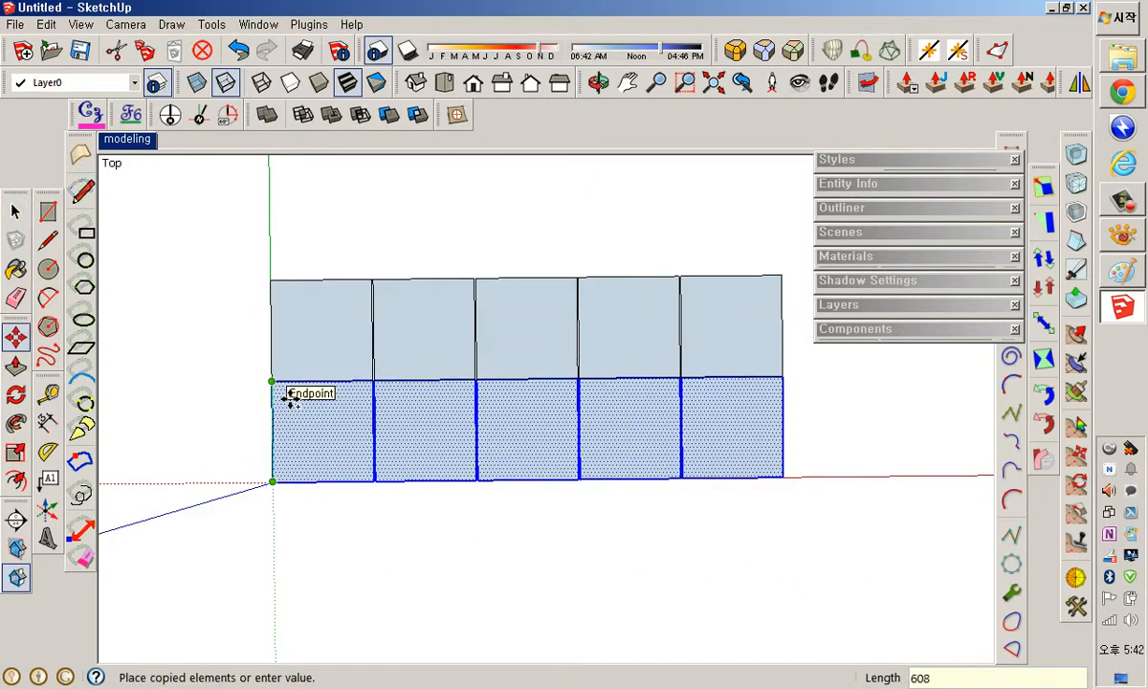
{"action": "key", "text": "Return"}
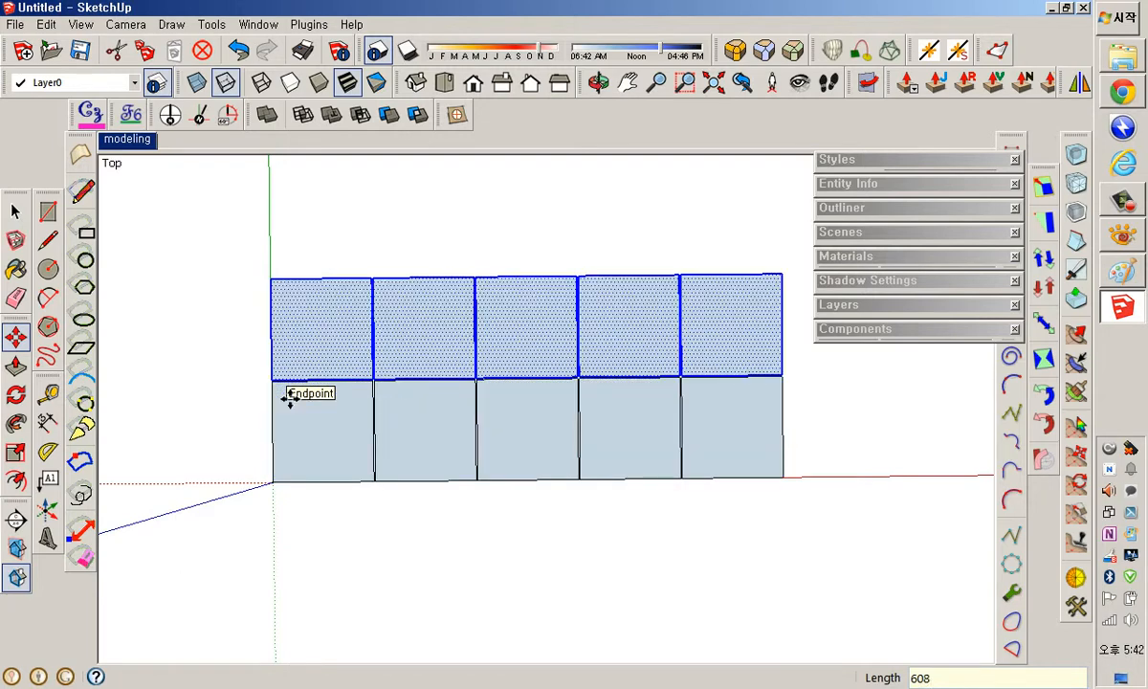
{"action": "type", "text": "*4"}
{"action": "key", "text": "Return"}
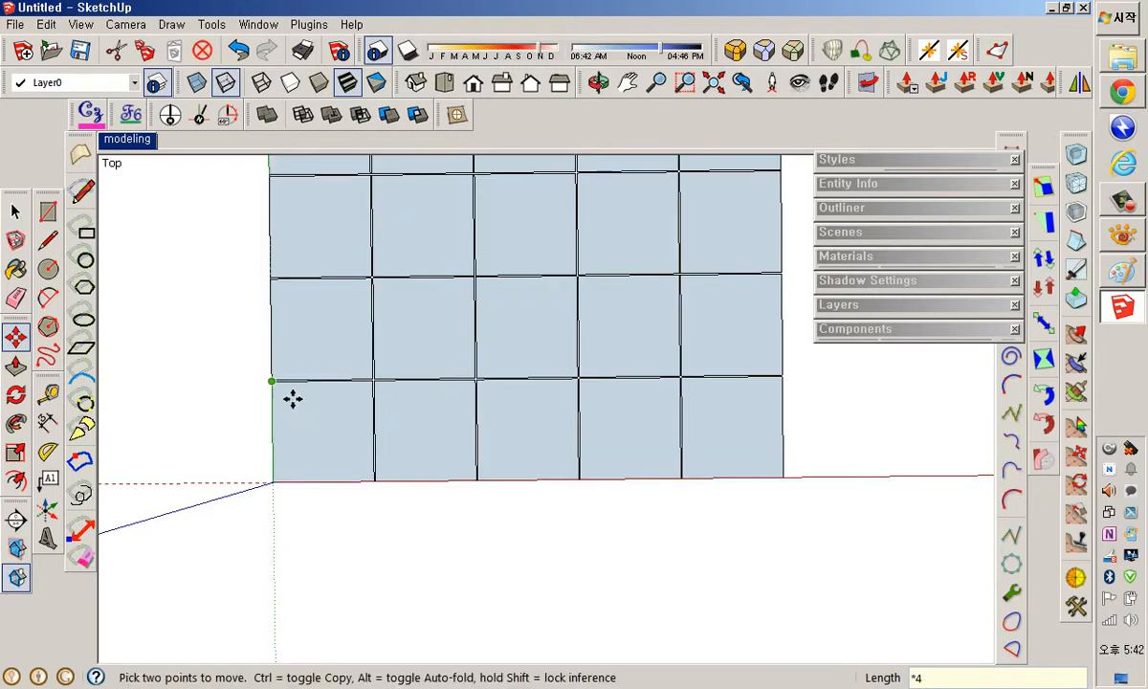
{"action": "scroll", "coordinate": [379, 351], "scroll_direction": "down", "scroll_amount": 4}
{"action": "middle_click_drag", "start_coordinate": [392, 351], "coordinate": [418, 438], "text": "shift"}
{"action": "key", "text": "space"}
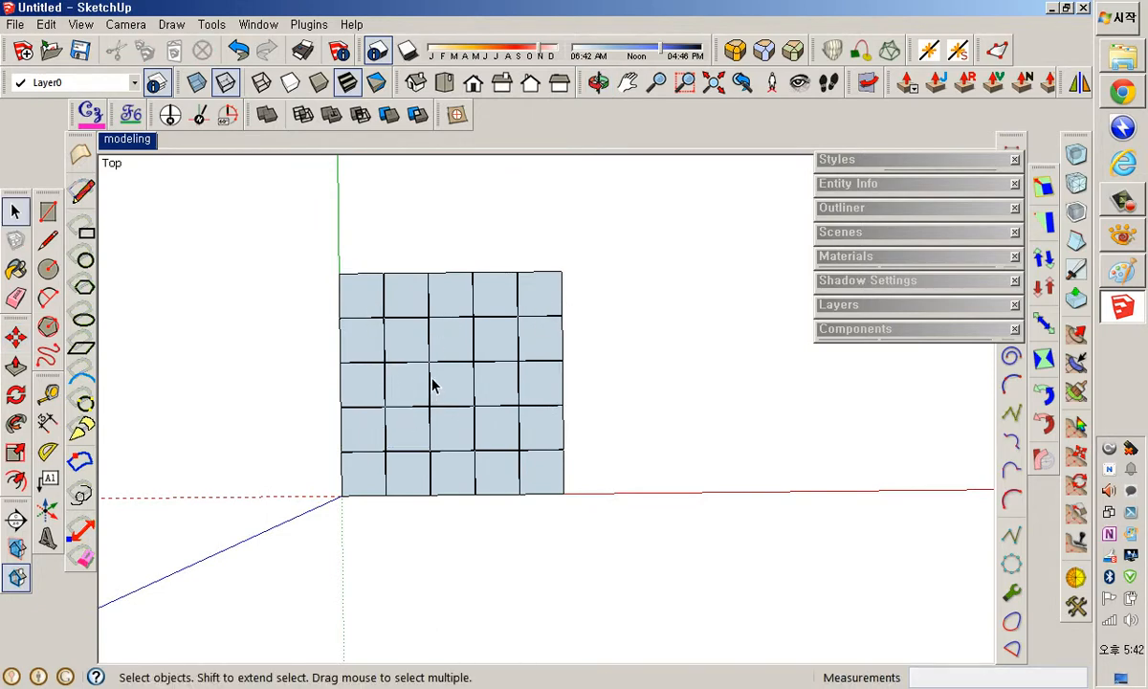
Add a Tape Measure guide line 4 outside the tile grid's edge that runs along the red axis.
{"action": "scroll", "coordinate": [401, 304], "scroll_direction": "up", "scroll_amount": 4}
{"action": "scroll", "coordinate": [418, 314], "scroll_direction": "up", "scroll_amount": 2}
{"action": "middle_click_drag", "start_coordinate": [418, 313], "coordinate": [443, 351], "text": "shift"}
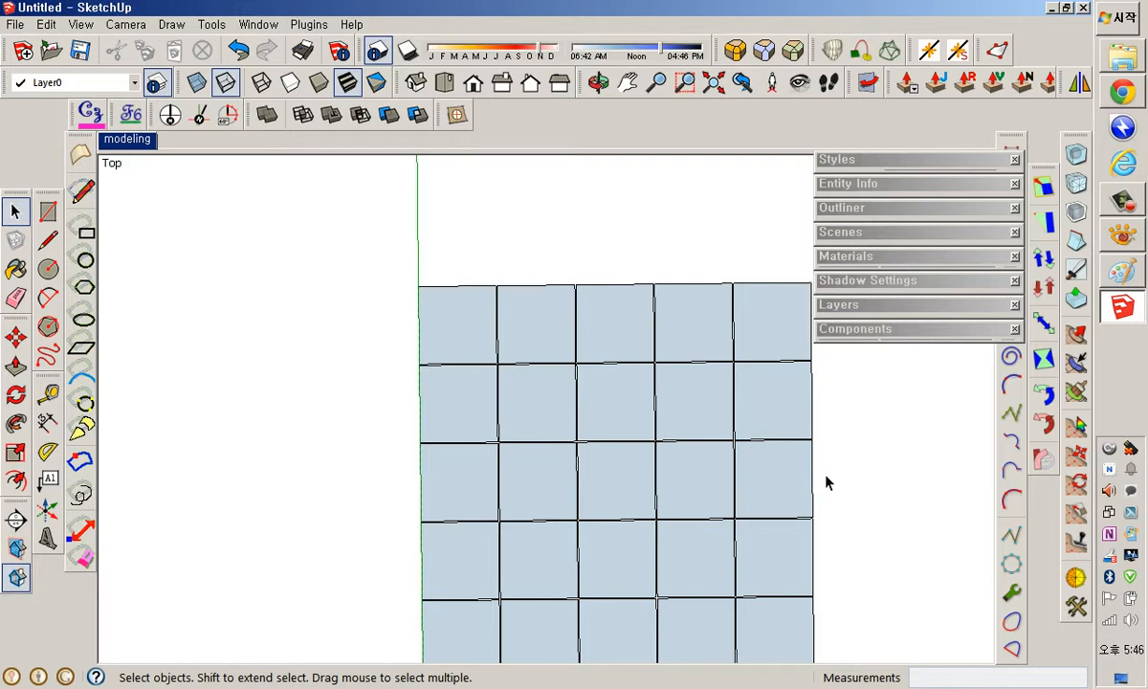
{"action": "scroll", "coordinate": [556, 402], "scroll_direction": "up", "scroll_amount": 3}
{"action": "middle_click_drag", "start_coordinate": [556, 401], "coordinate": [504, 404], "text": "shift"}
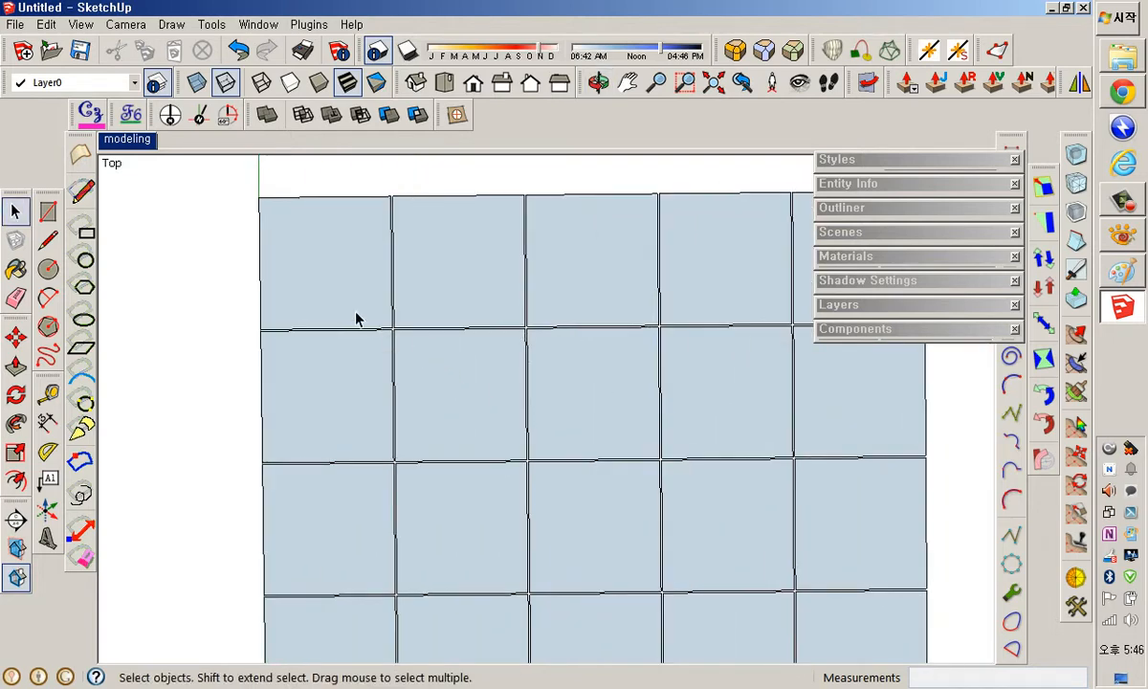
{"action": "scroll", "coordinate": [277, 225], "scroll_direction": "up", "scroll_amount": 2}
{"action": "scroll", "coordinate": [354, 387], "scroll_direction": "down", "scroll_amount": 3}
{"action": "middle_click_drag", "start_coordinate": [363, 397], "coordinate": [382, 536]}
{"action": "key", "text": "t"}
{"action": "left_click", "coordinate": [389, 365]}
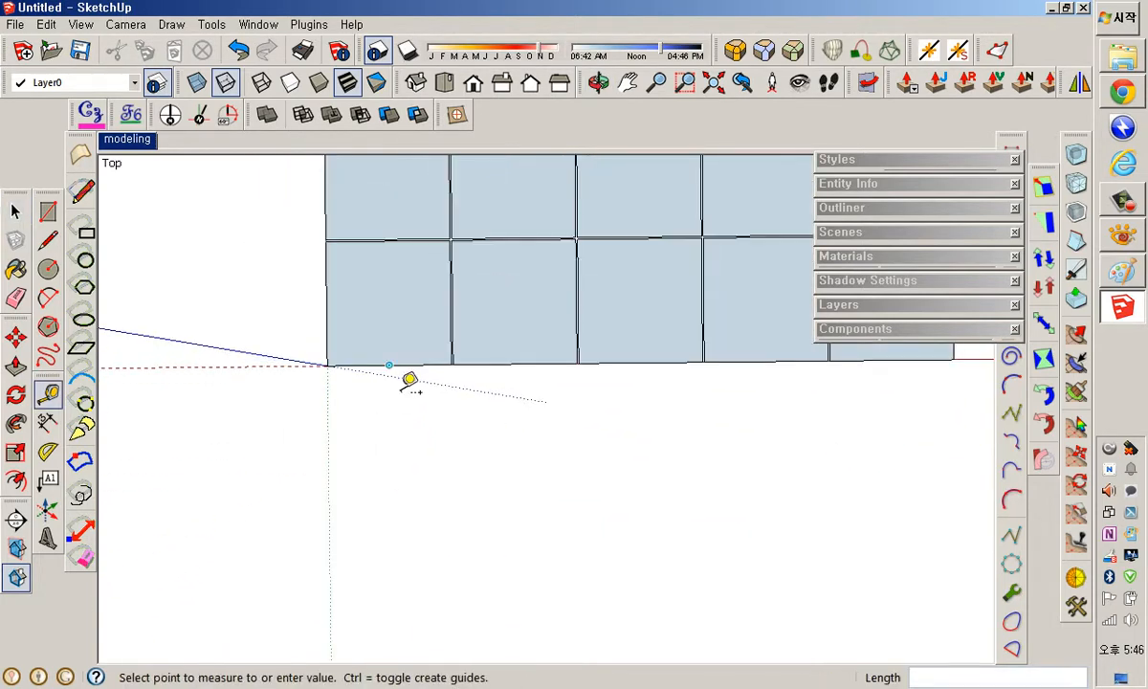
{"action": "type", "text": "4"}
{"action": "key", "text": "Return"}
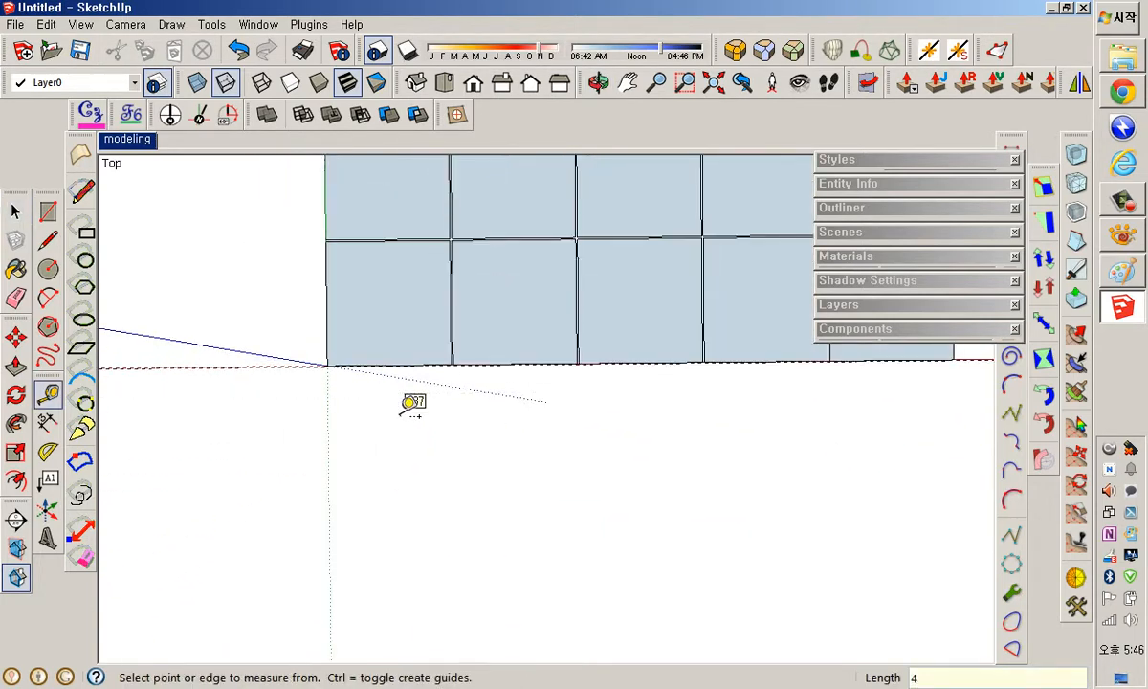
Add a guide line 4 outside the tile grid's edge that runs along the green axis.
{"action": "scroll", "coordinate": [335, 336], "scroll_direction": "up", "scroll_amount": 2}
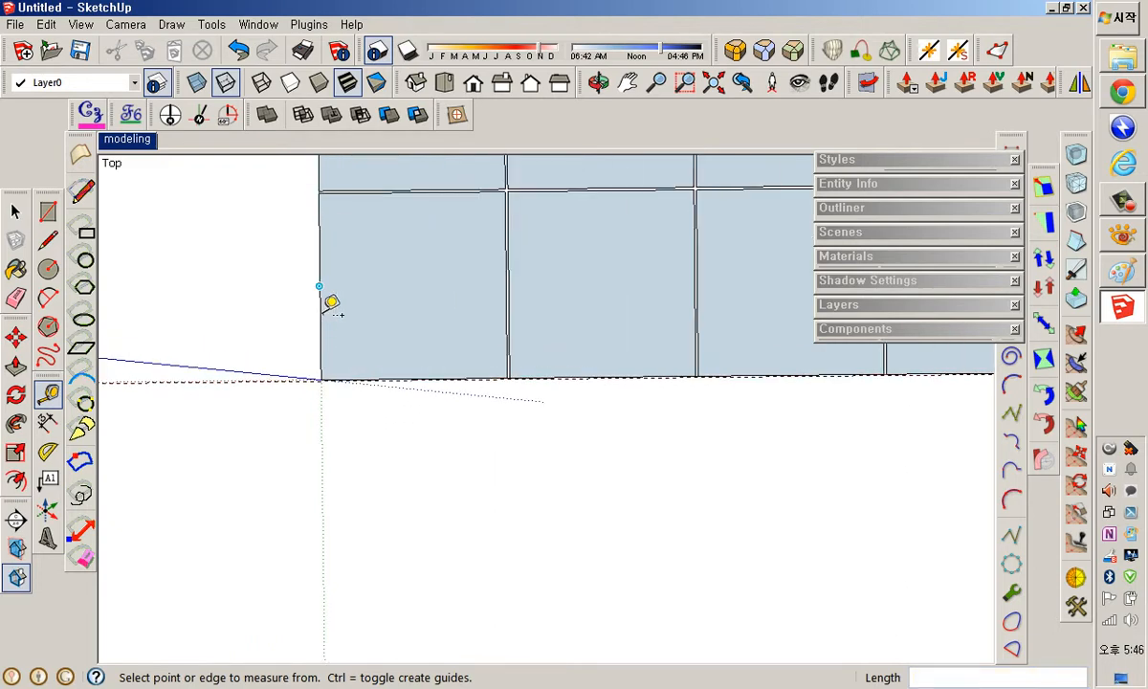
{"action": "left_click", "coordinate": [319, 289]}
{"action": "key", "text": "Return"}
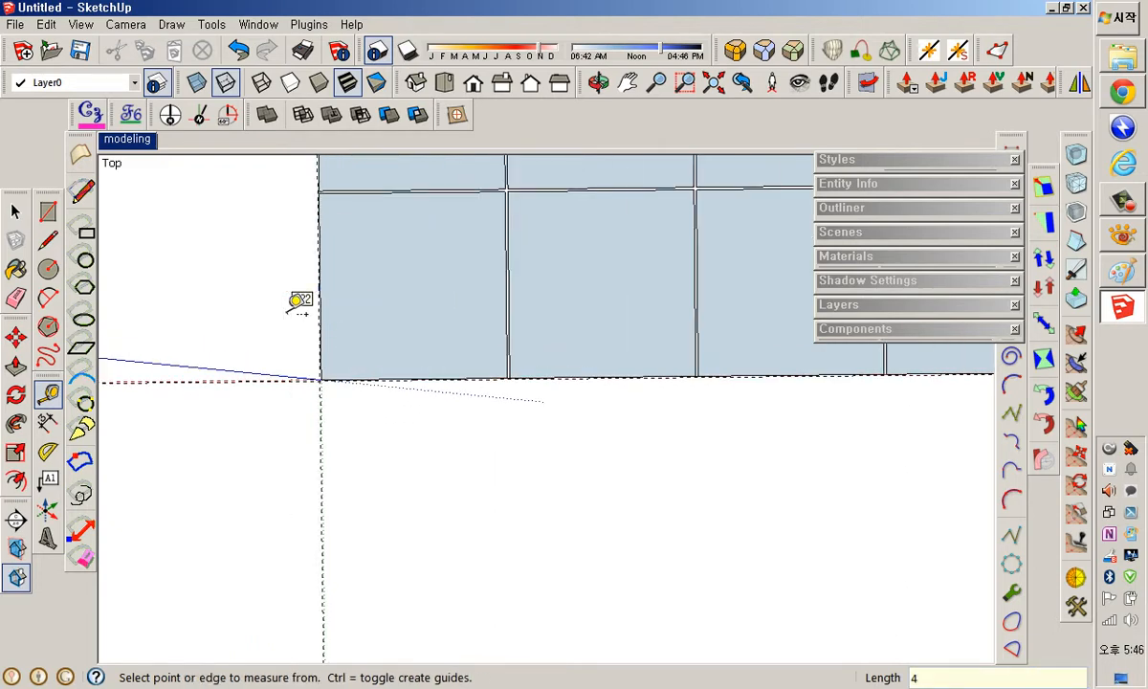
{"action": "scroll", "coordinate": [489, 349], "scroll_direction": "down", "scroll_amount": 1}
{"action": "middle_click_drag", "start_coordinate": [471, 359], "coordinate": [561, 522], "text": "shift"}
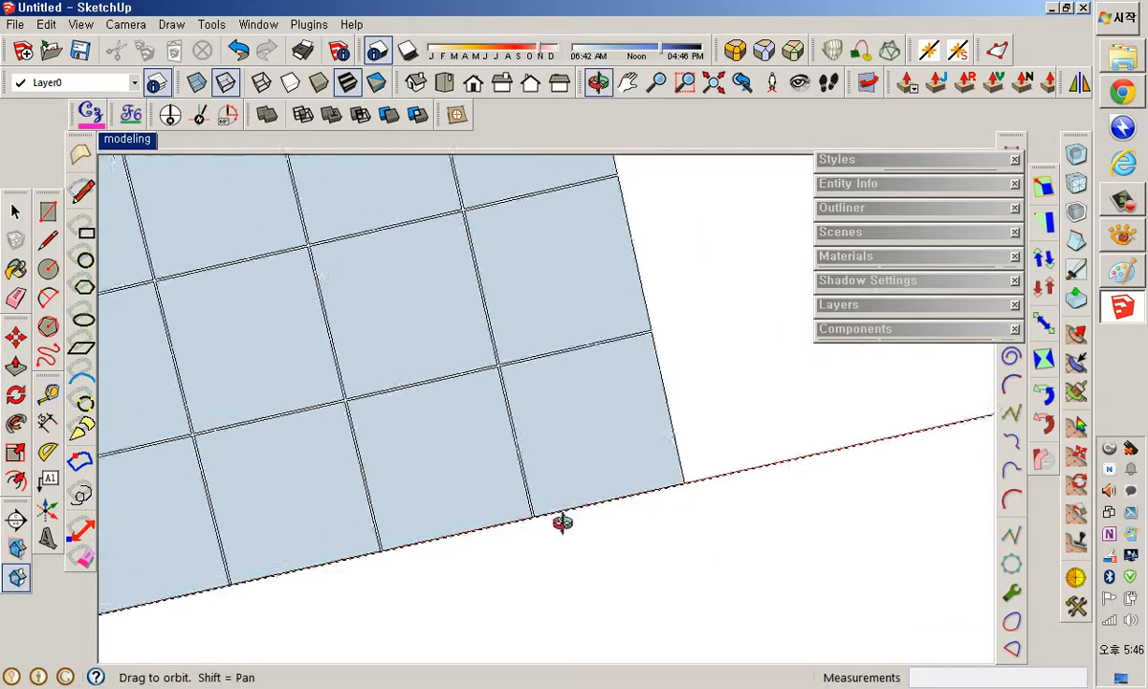
Add guide lines 4 outside the grid's two remaining edges, one parallel to the green axis and one parallel to the red axis.
{"action": "key", "text": "t"}
{"action": "left_click", "coordinate": [665, 391]}
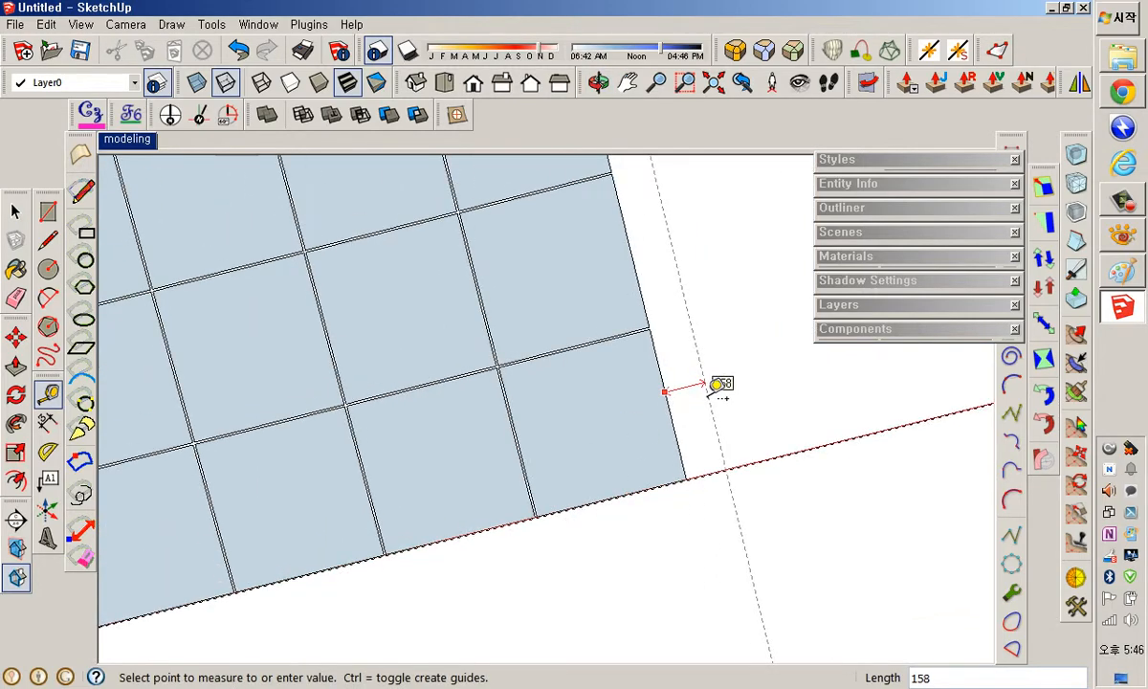
{"action": "key", "text": "Return"}
{"action": "scroll", "coordinate": [660, 363], "scroll_direction": "down", "scroll_amount": 5}
{"action": "middle_click_drag", "start_coordinate": [484, 273], "coordinate": [593, 549], "text": "shift"}
{"action": "left_click", "coordinate": [460, 319]}
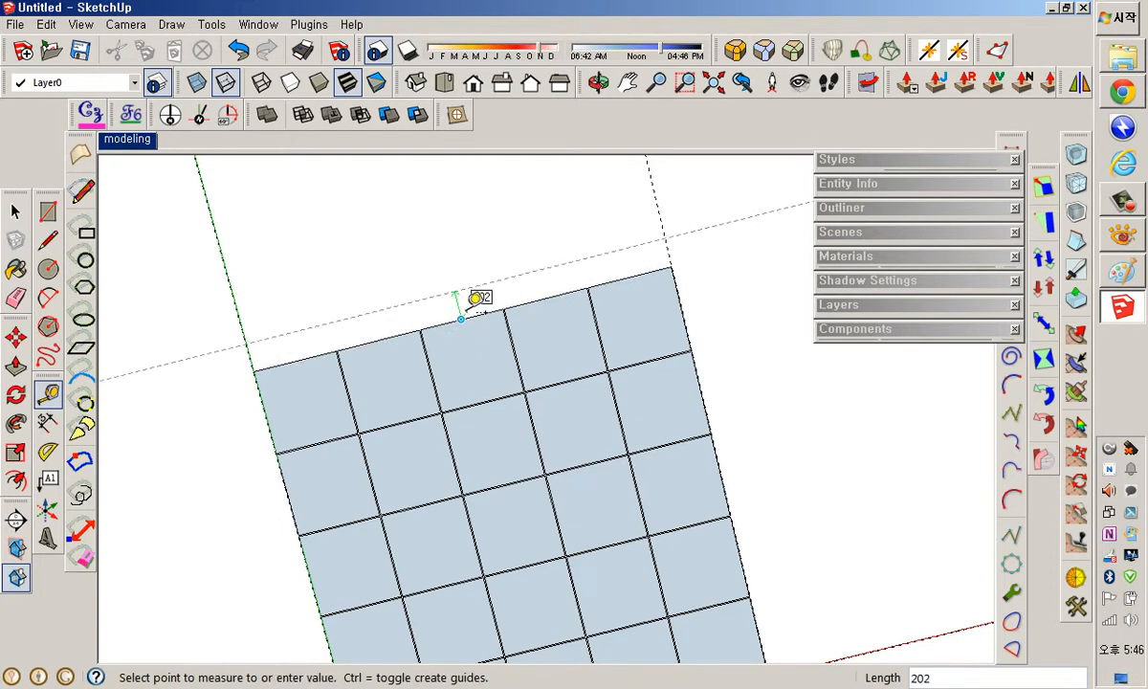
{"action": "type", "text": "4"}
{"action": "key", "text": "Return"}
Draw a 3040 by 3040 rectangle around the tile grid, from the guide intersection near the origin to the diagonally opposite one.
{"action": "scroll", "coordinate": [479, 504], "scroll_direction": "down", "scroll_amount": 3}
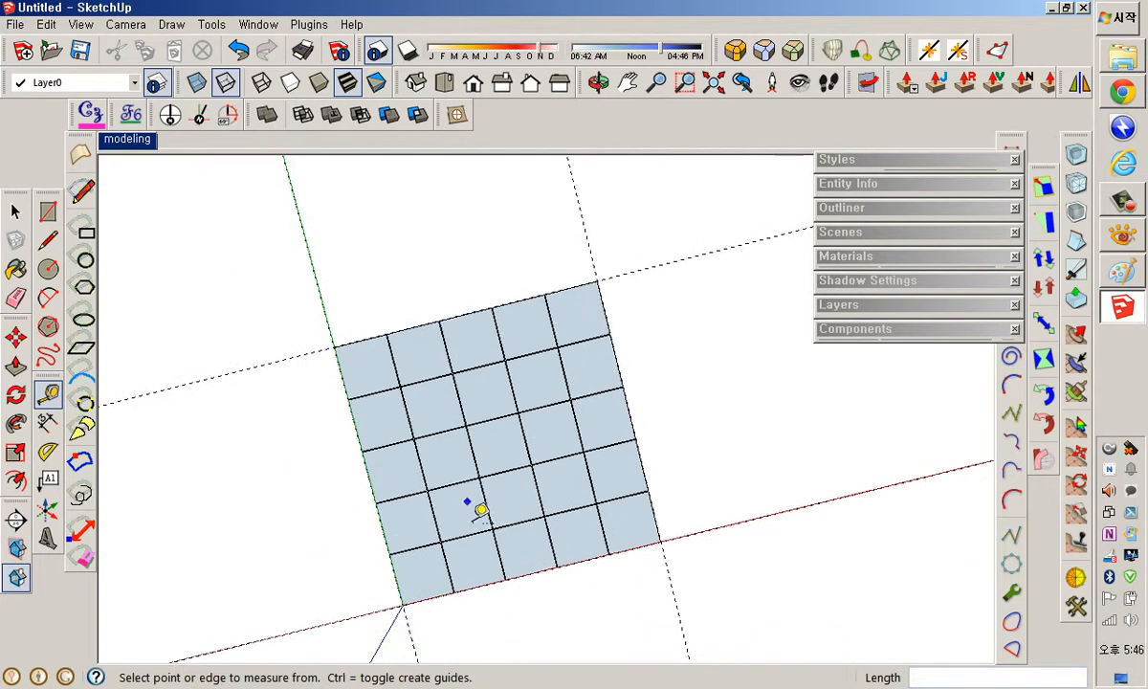
{"action": "scroll", "coordinate": [392, 425], "scroll_direction": "up", "scroll_amount": 4}
{"action": "key", "text": "r"}
{"action": "scroll", "coordinate": [352, 483], "scroll_direction": "up", "scroll_amount": 3}
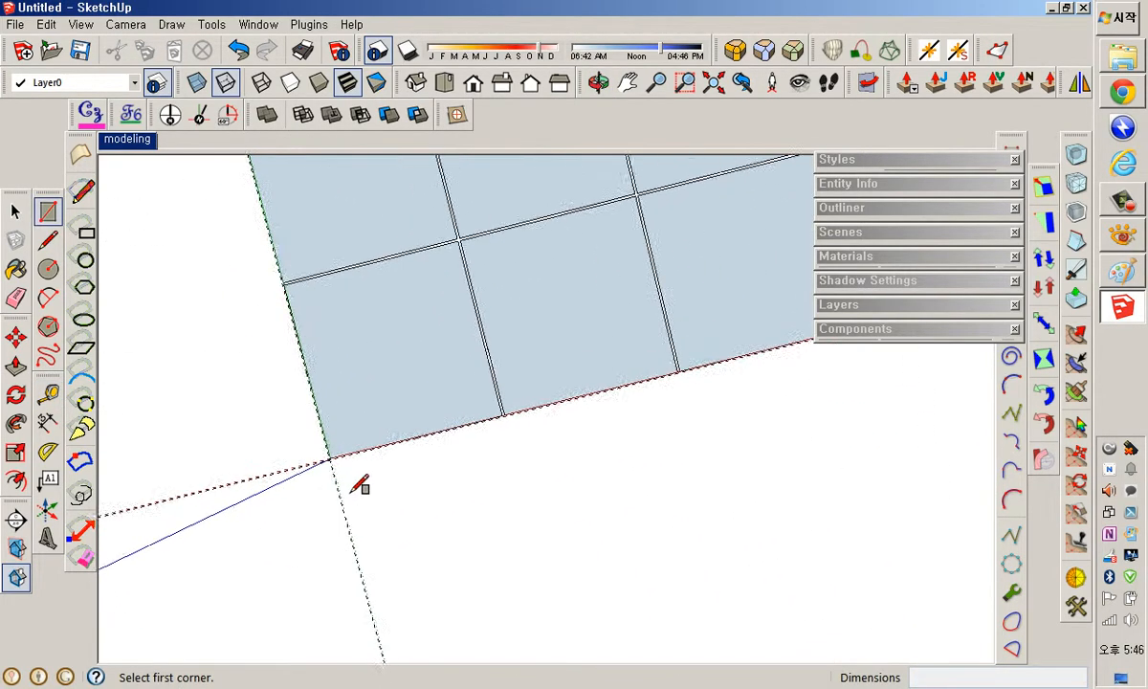
{"action": "scroll", "coordinate": [325, 474], "scroll_direction": "up", "scroll_amount": 2}
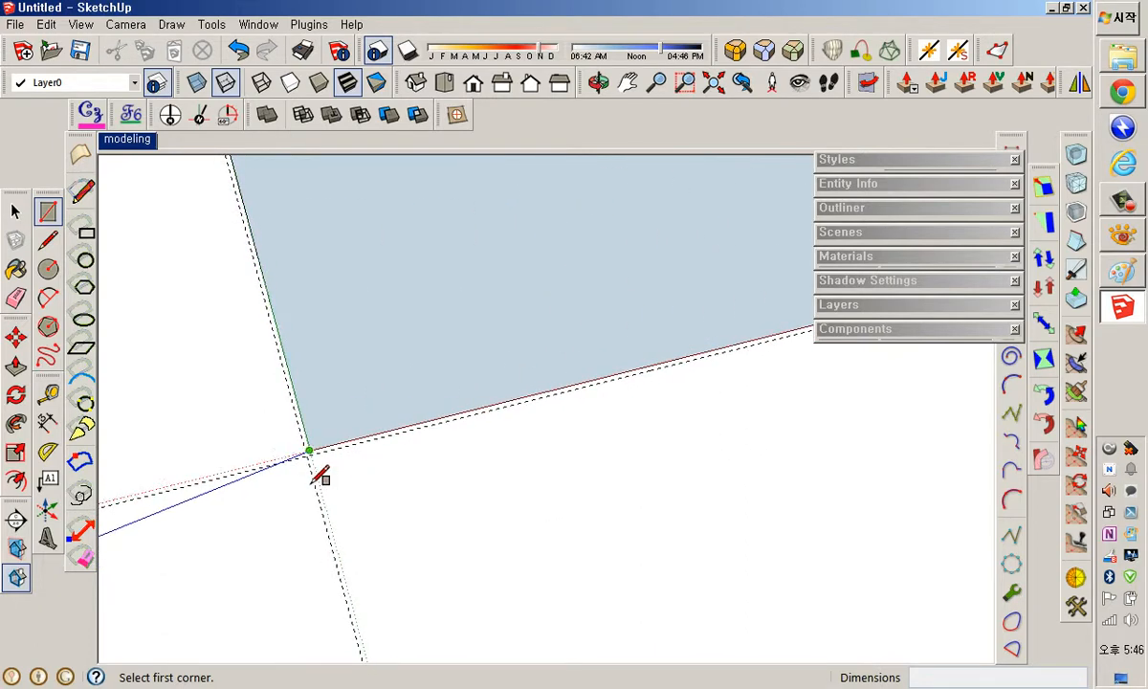
{"action": "middle_click_drag", "start_coordinate": [318, 474], "coordinate": [677, 451]}
{"action": "left_click", "coordinate": [500, 362]}
{"action": "scroll", "coordinate": [690, 419], "scroll_direction": "down", "scroll_amount": 2}
{"action": "middle_click_drag", "start_coordinate": [748, 379], "coordinate": [457, 568], "text": "shift"}
{"action": "scroll", "coordinate": [670, 354], "scroll_direction": "down", "scroll_amount": 4}
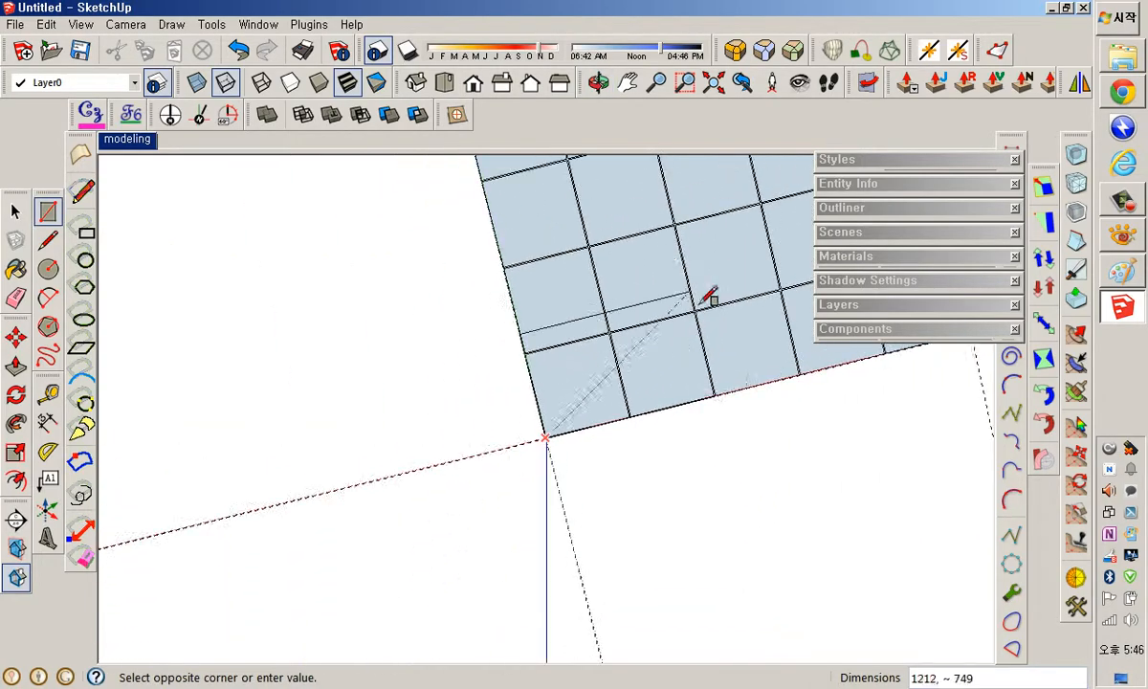
{"action": "middle_click_drag", "start_coordinate": [728, 256], "coordinate": [494, 499], "text": "shift"}
{"action": "middle_click_drag", "start_coordinate": [649, 300], "coordinate": [558, 454], "text": "shift"}
{"action": "scroll", "coordinate": [538, 310], "scroll_direction": "up", "scroll_amount": 8}
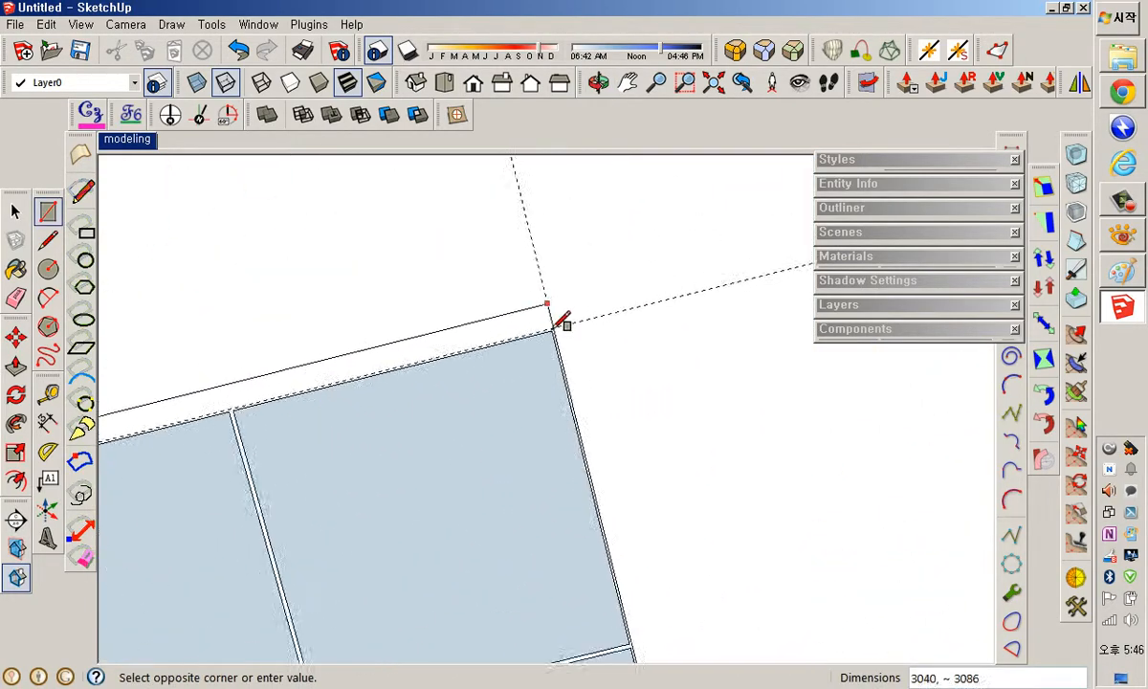
{"action": "left_click", "coordinate": [559, 361]}
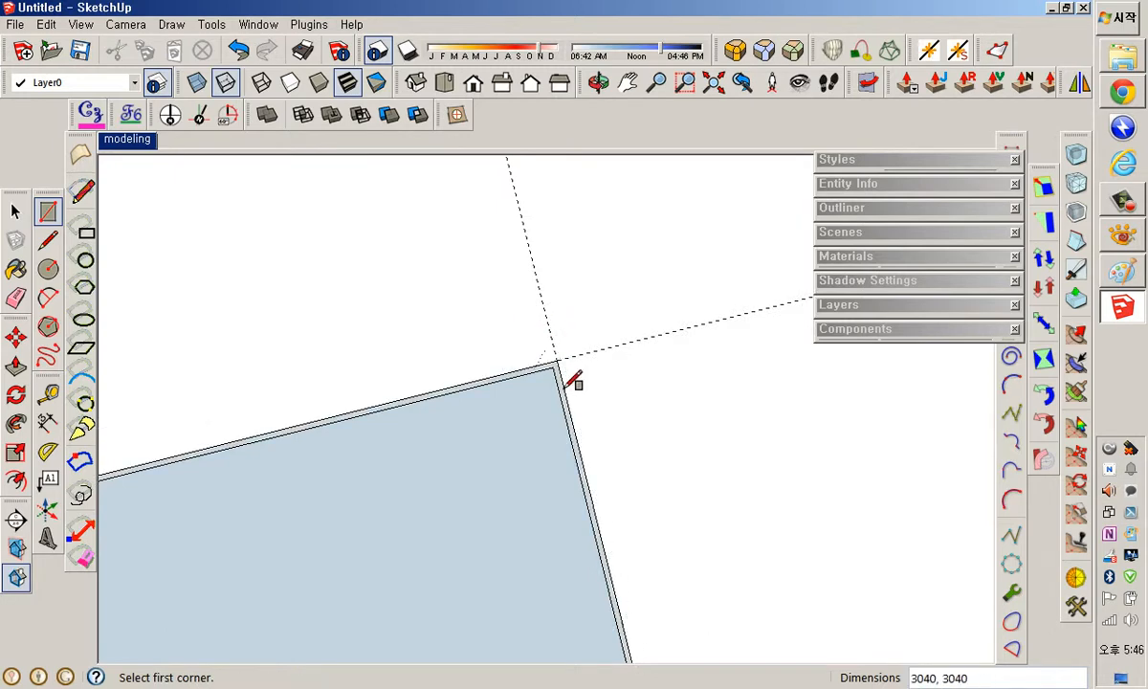
Paint the joint face between the tiles black with Color_009 from the Colors collection.
{"action": "scroll", "coordinate": [635, 387], "scroll_direction": "down", "scroll_amount": 3}
{"action": "middle_click_drag", "start_coordinate": [578, 440], "coordinate": [691, 236], "text": "shift"}
{"action": "scroll", "coordinate": [567, 326], "scroll_direction": "down", "scroll_amount": 2}
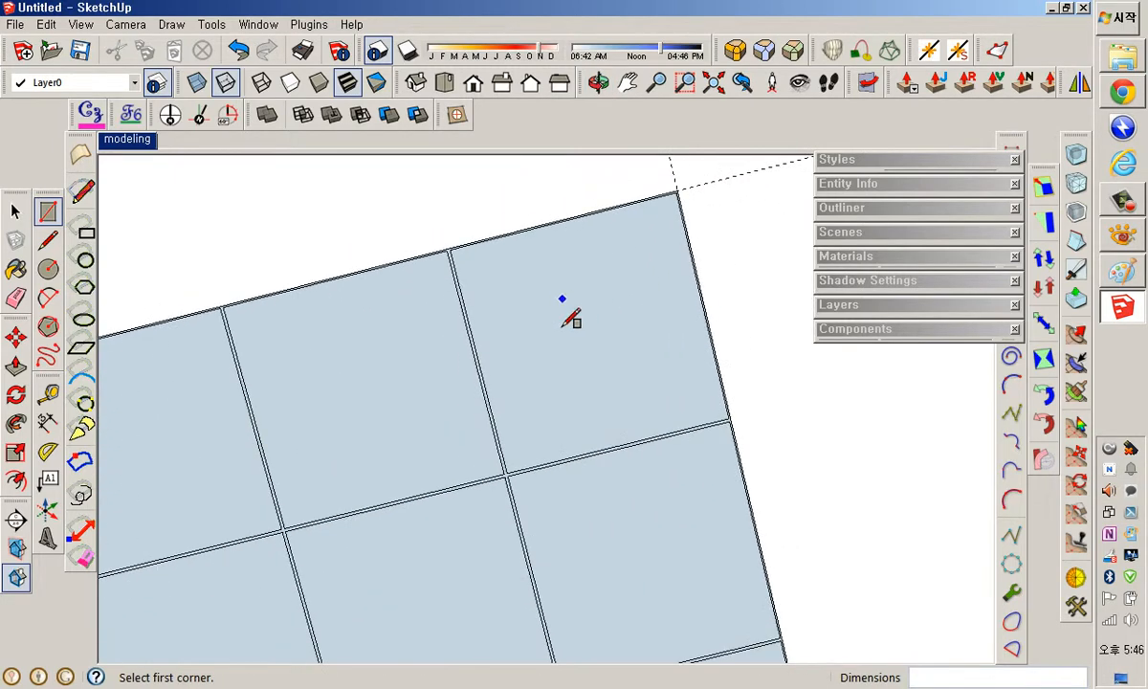
{"action": "middle_click_drag", "start_coordinate": [518, 352], "coordinate": [614, 310], "text": "shift"}
{"action": "middle_click_drag", "start_coordinate": [552, 386], "coordinate": [595, 315], "text": "shift"}
{"action": "key", "text": "space"}
{"action": "scroll", "coordinate": [403, 345], "scroll_direction": "up", "scroll_amount": 4}
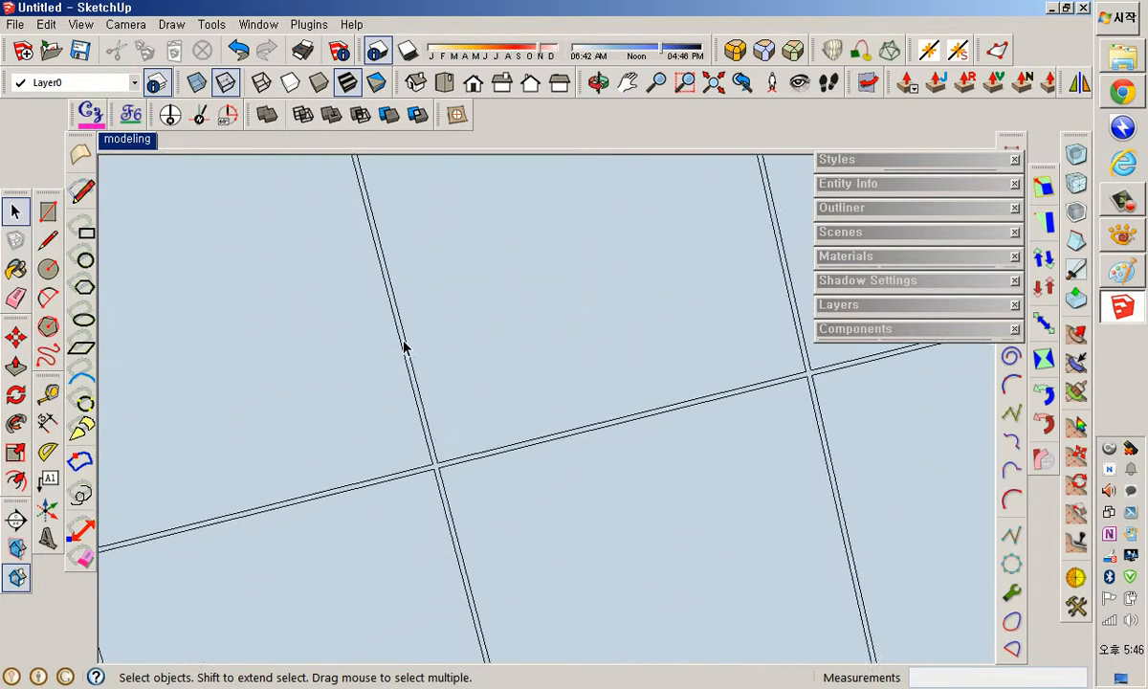
{"action": "left_click", "coordinate": [404, 338]}
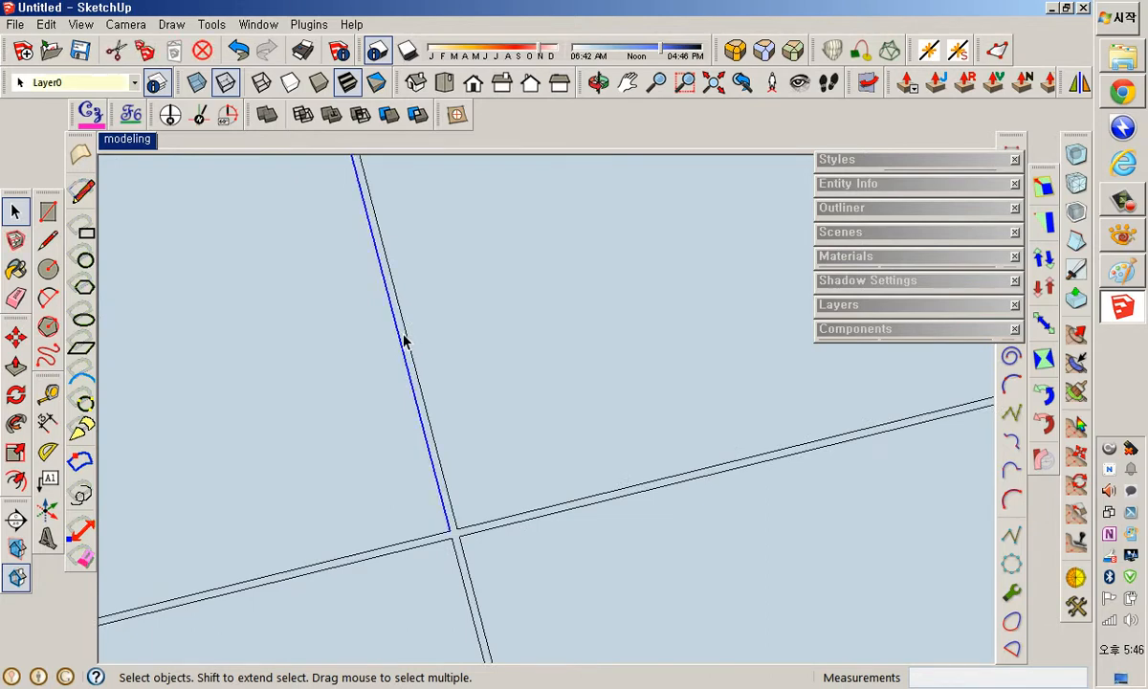
{"action": "scroll", "coordinate": [402, 336], "scroll_direction": "up", "scroll_amount": 2}
{"action": "double_click", "coordinate": [402, 336]}
{"action": "scroll", "coordinate": [423, 343], "scroll_direction": "down", "scroll_amount": 3}
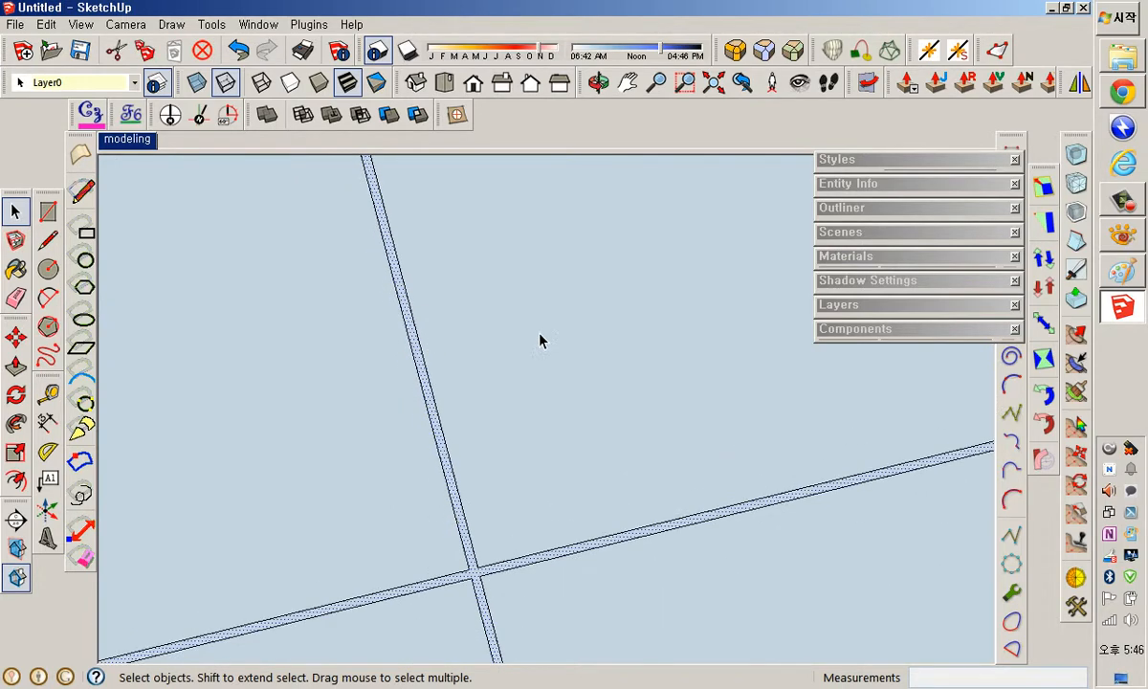
{"action": "left_click", "coordinate": [842, 255]}
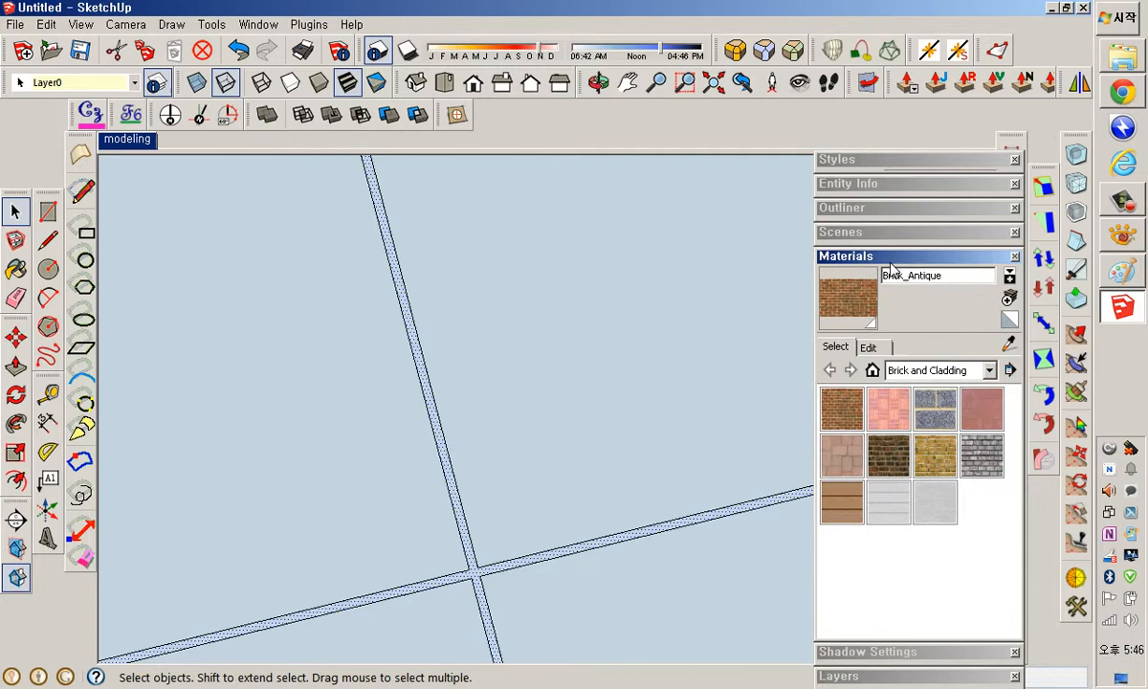
{"action": "left_click", "coordinate": [899, 368]}
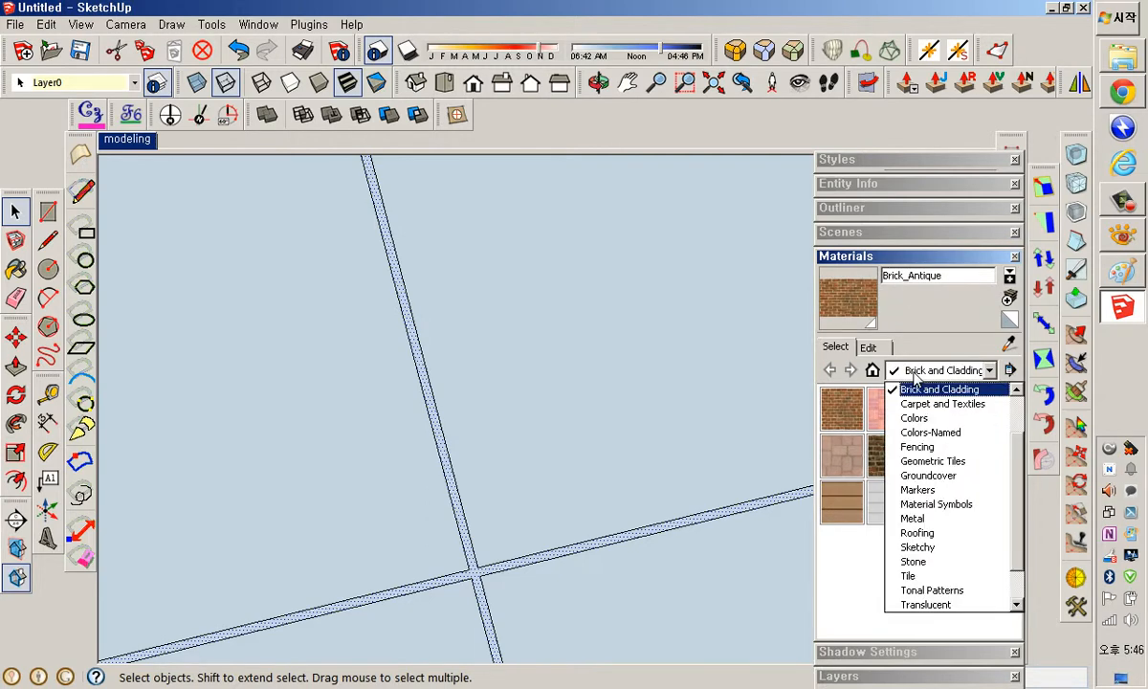
{"action": "left_click", "coordinate": [955, 423]}
{"action": "left_click", "coordinate": [887, 497]}
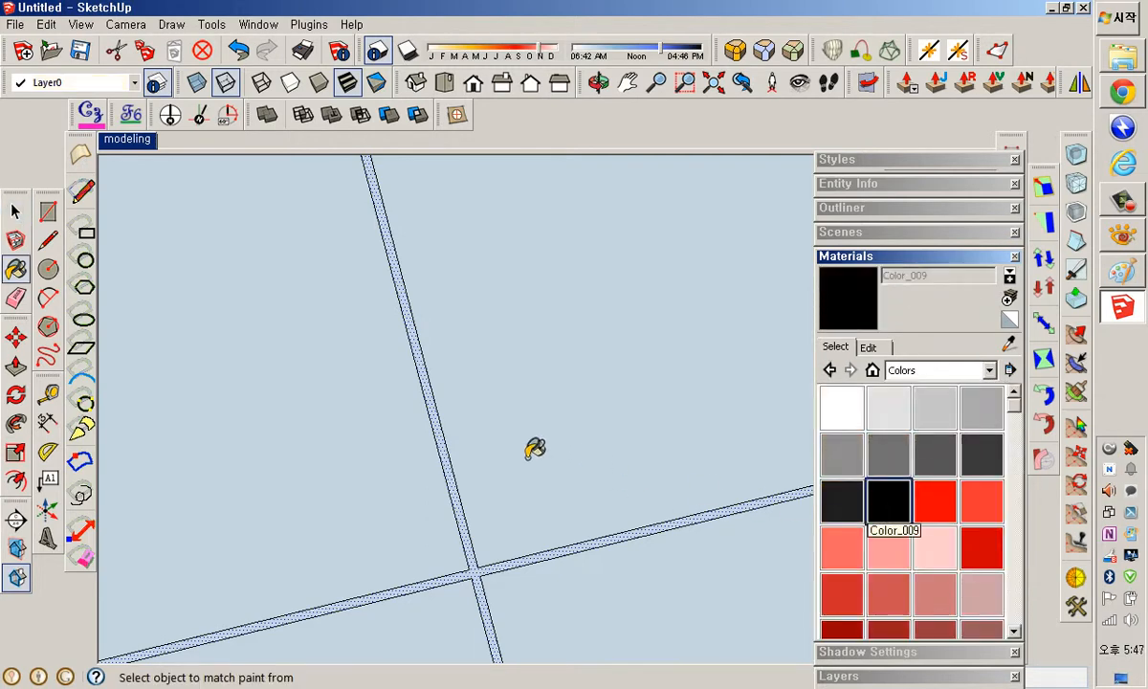
{"action": "left_click", "coordinate": [447, 430]}
{"action": "scroll", "coordinate": [487, 426], "scroll_direction": "down", "scroll_amount": 5}
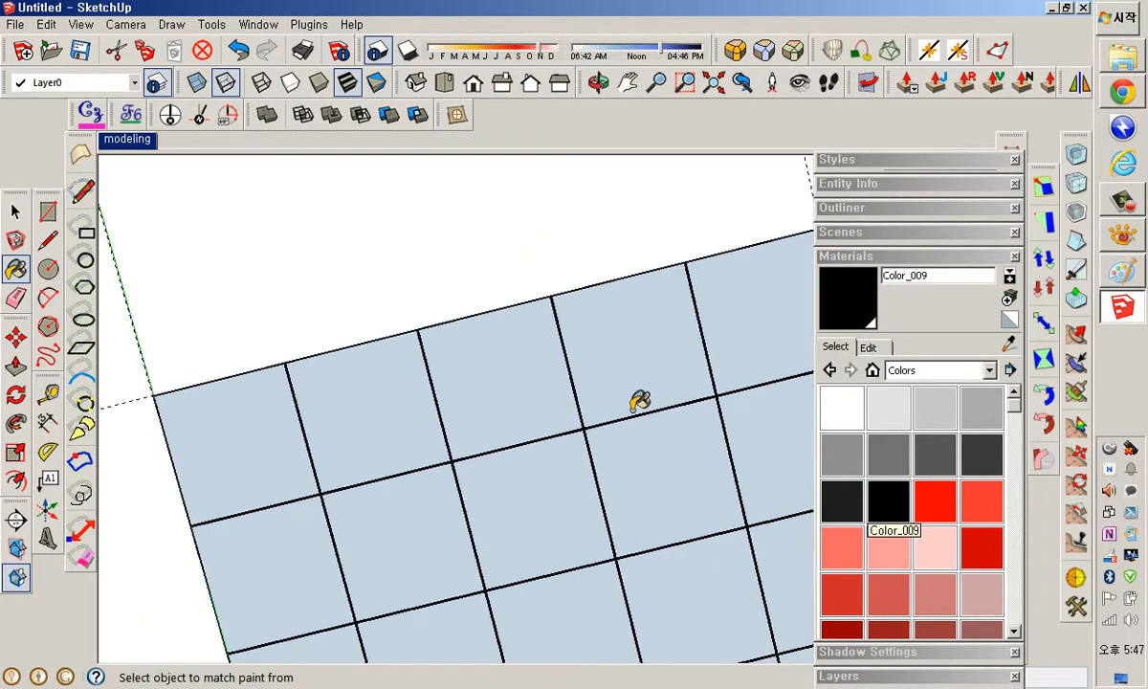
{"action": "scroll", "coordinate": [635, 409], "scroll_direction": "down", "scroll_amount": 3}
{"action": "middle_click_drag", "start_coordinate": [630, 418], "coordinate": [692, 390]}
{"action": "key", "text": "space"}
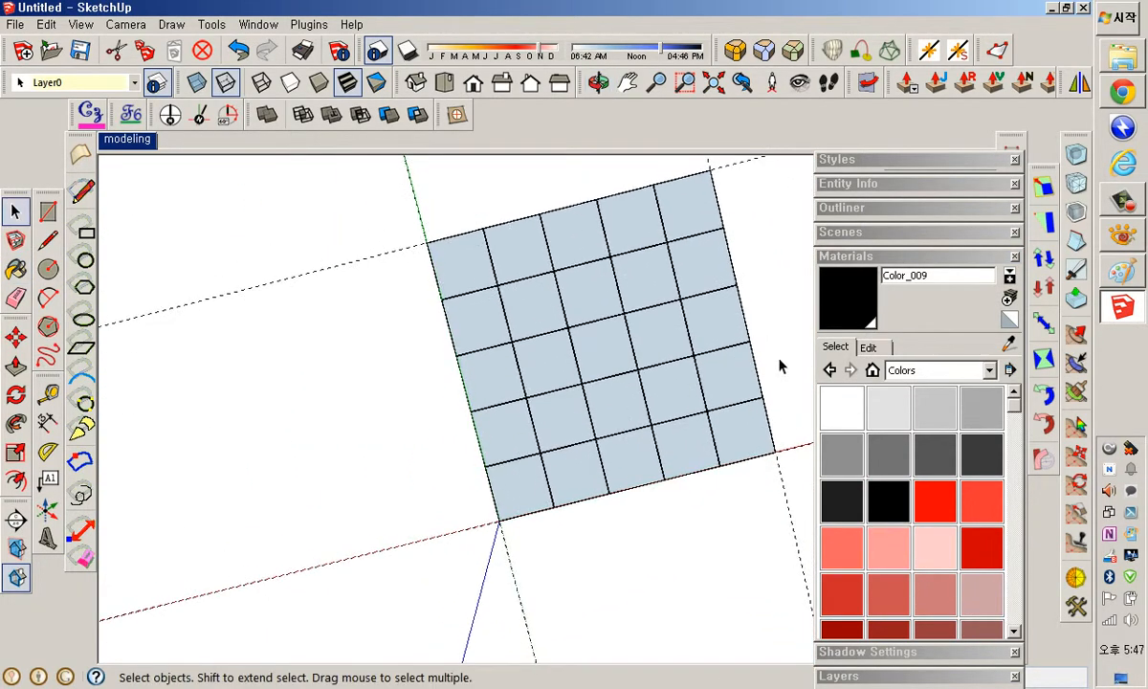
Look through the Roofing, Tile, Sketchy and Tonal Patterns material collections for a texture for the tiles.
{"action": "left_click", "coordinate": [912, 373]}
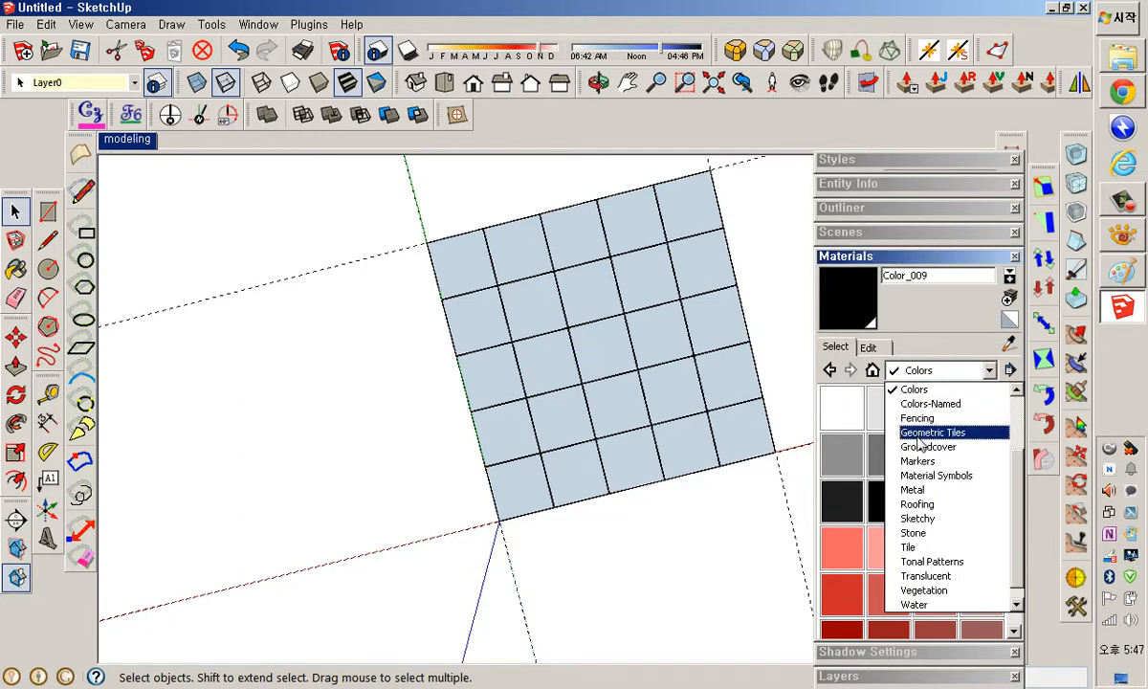
{"action": "left_click", "coordinate": [933, 505]}
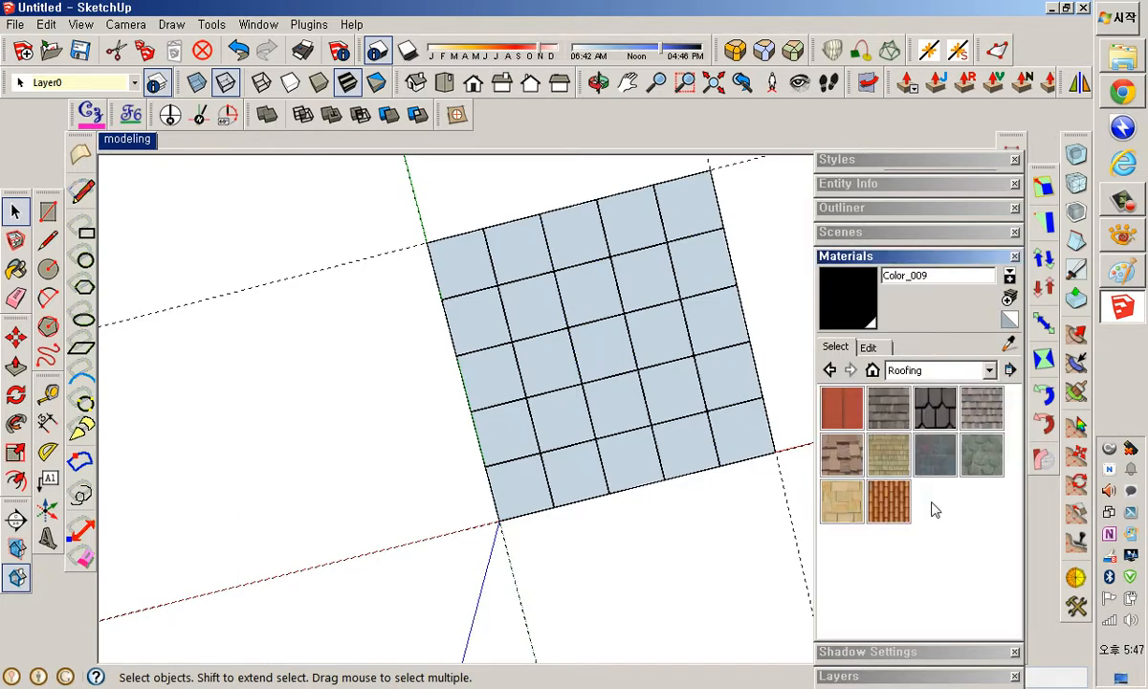
{"action": "left_click", "coordinate": [940, 373]}
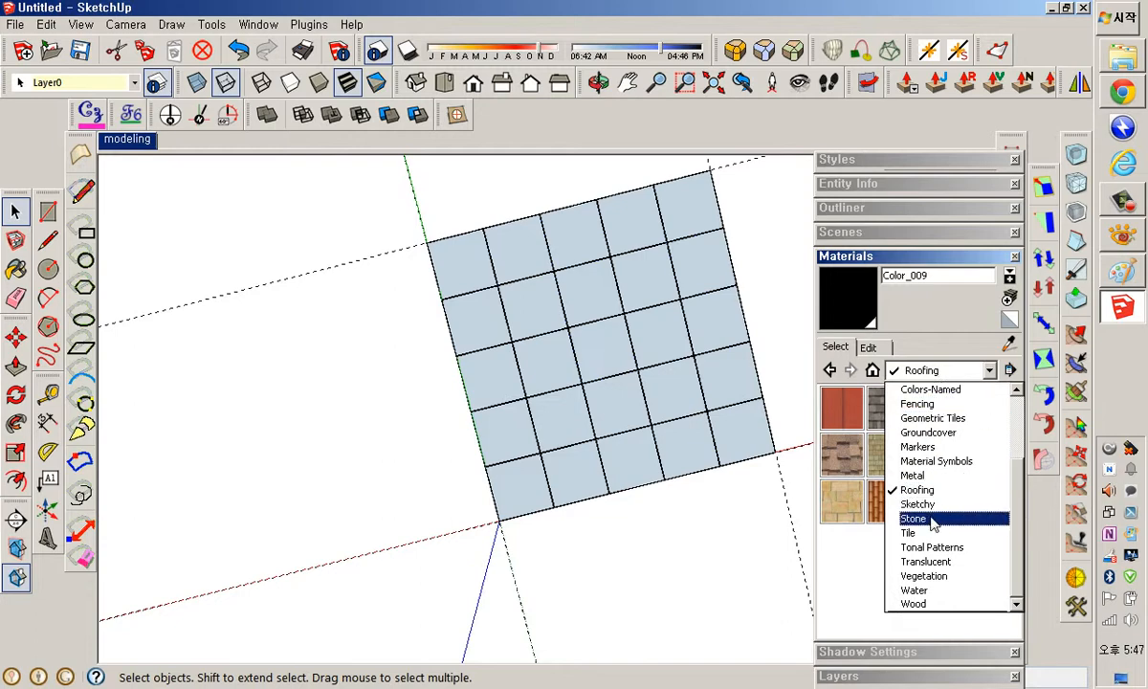
{"action": "left_click", "coordinate": [911, 533]}
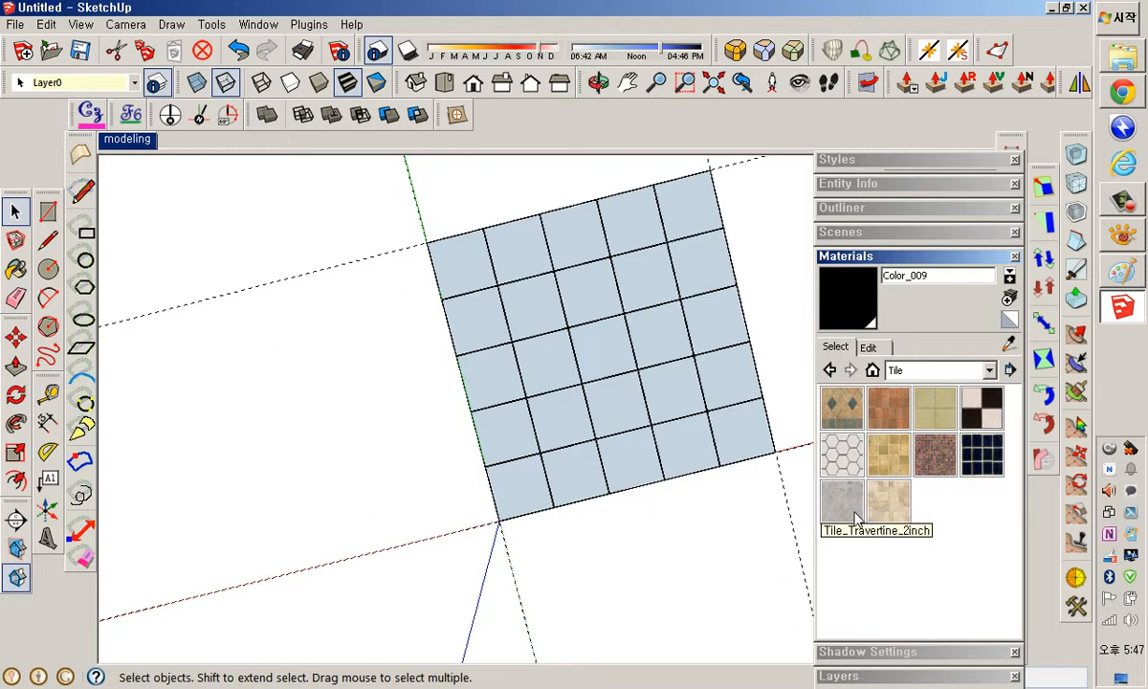
{"action": "left_click", "coordinate": [904, 370]}
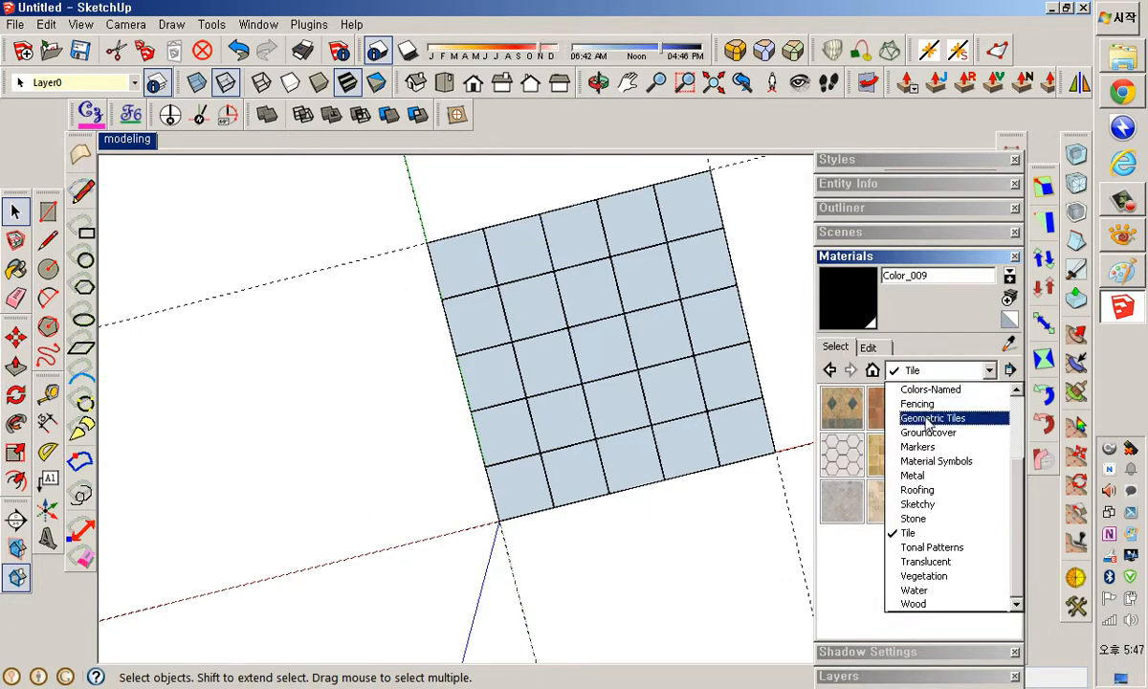
{"action": "left_click", "coordinate": [941, 505]}
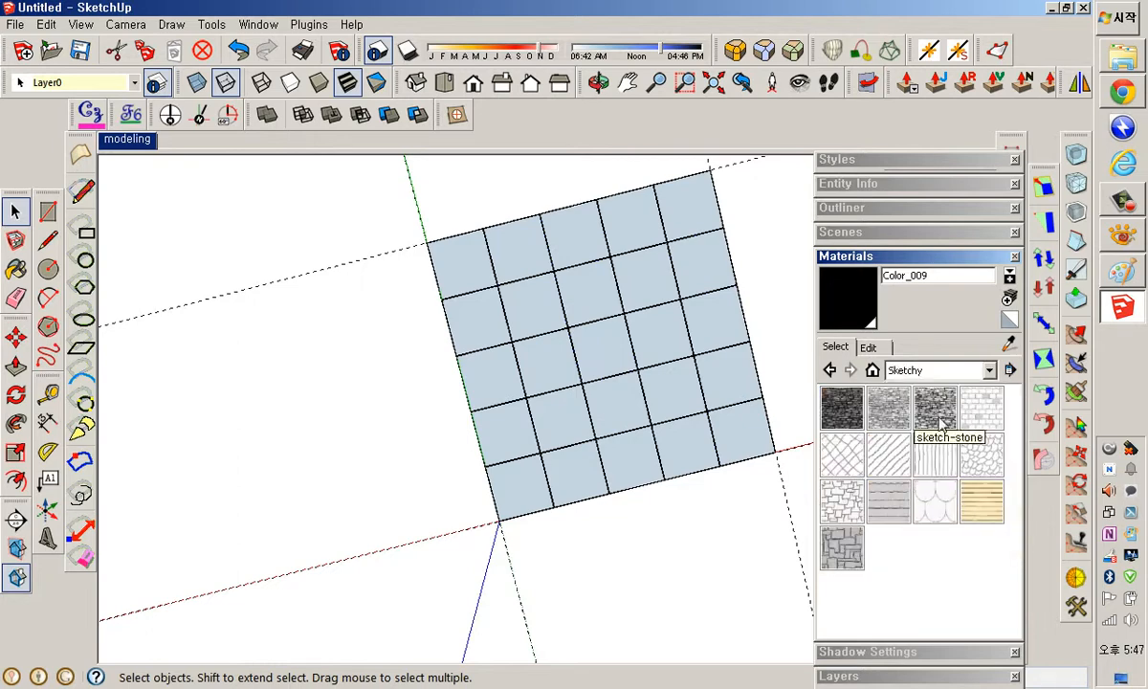
{"action": "left_click", "coordinate": [891, 369]}
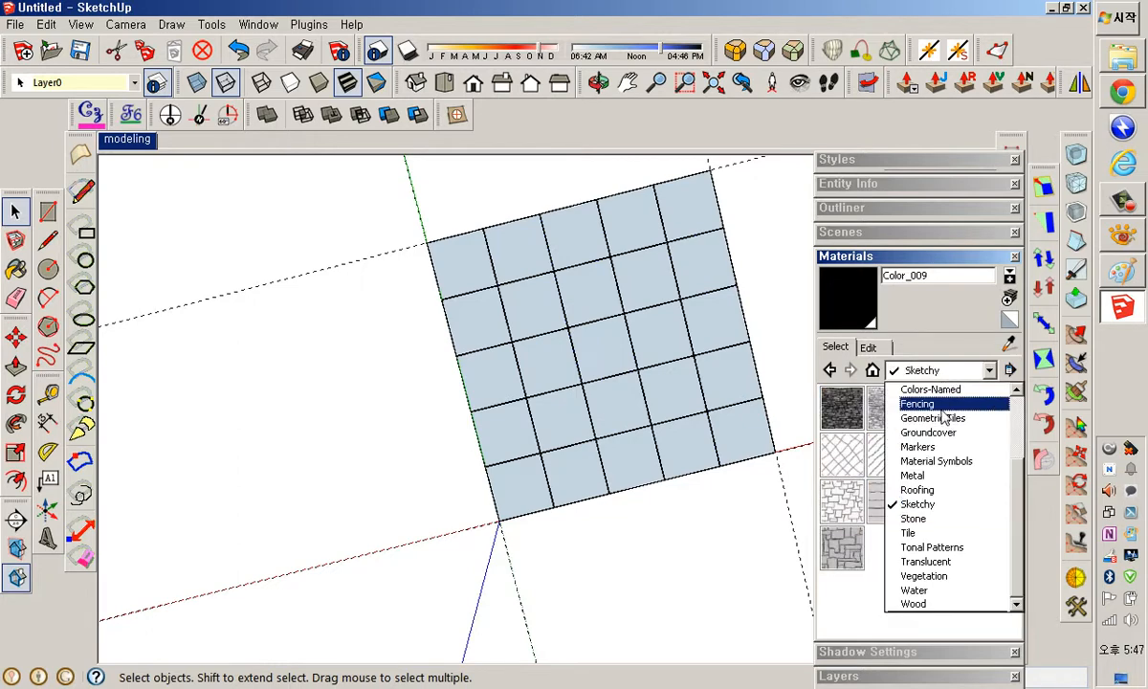
{"action": "left_click", "coordinate": [939, 552]}
Paint the corner tile at the far end of the green axis with Vegetation_Blur5 from the Vegetation collection.
{"action": "left_click", "coordinate": [937, 370]}
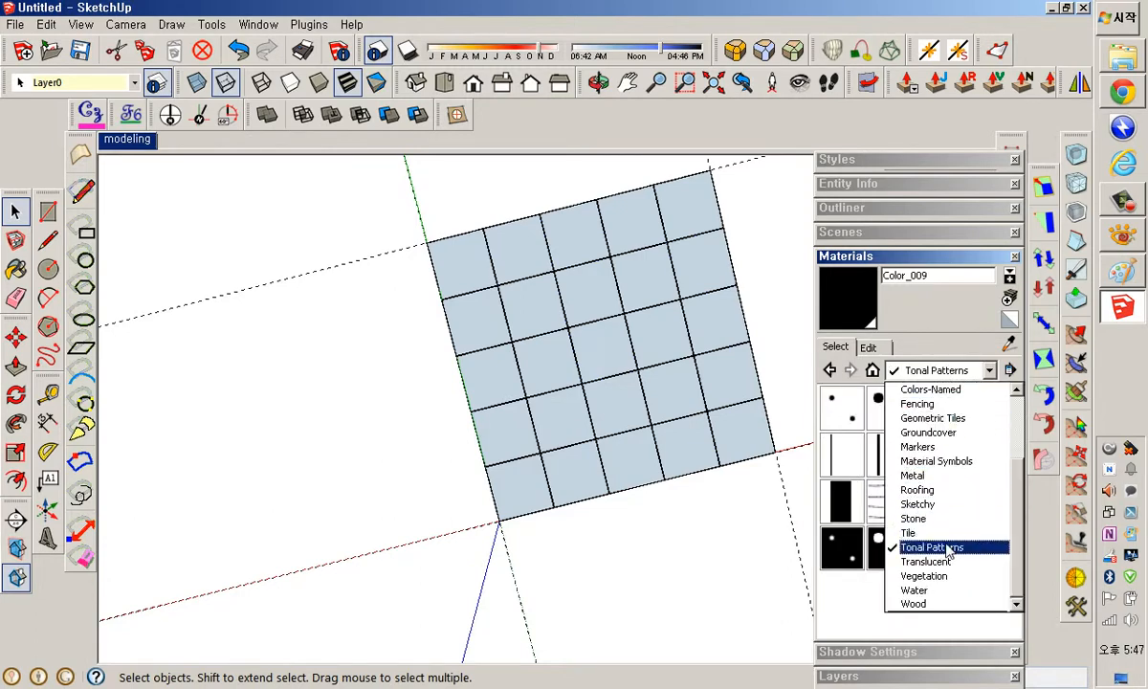
{"action": "left_click", "coordinate": [942, 577]}
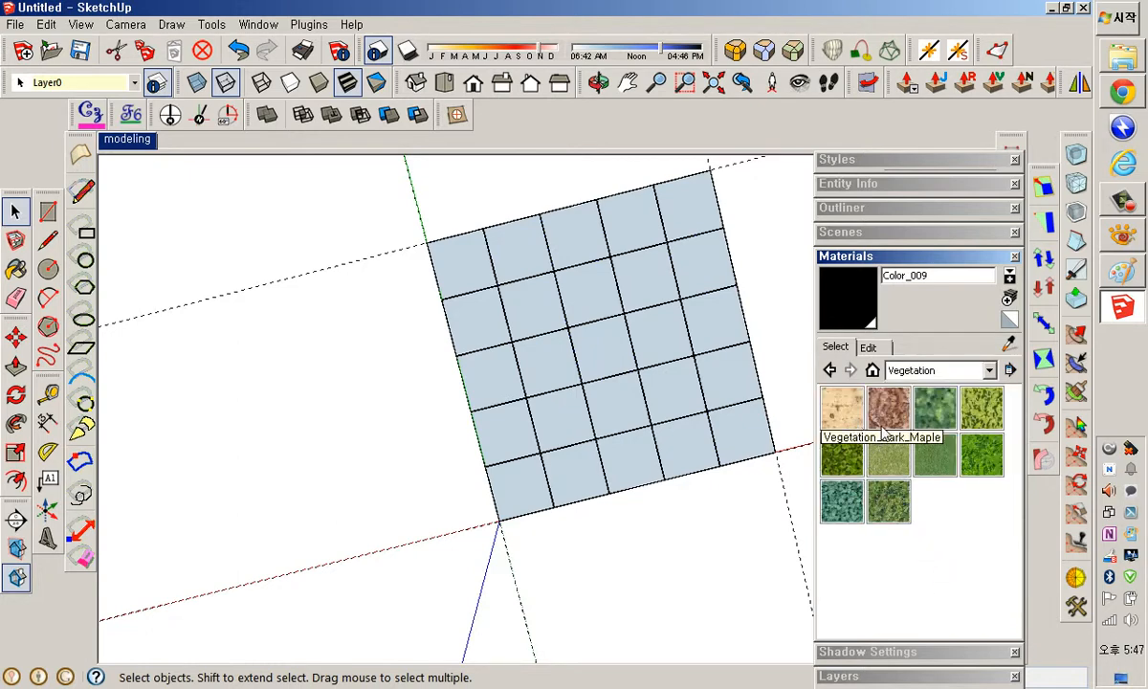
{"action": "left_click", "coordinate": [980, 413]}
{"action": "left_click", "coordinate": [483, 283]}
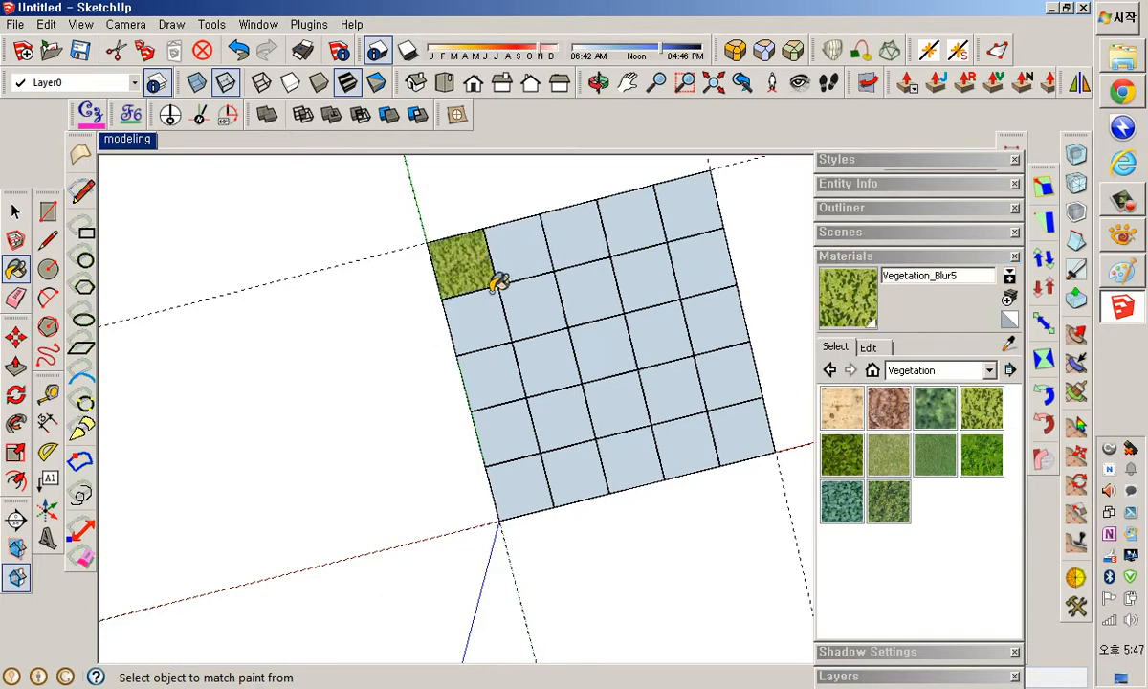
{"action": "key", "text": "space"}
Start positioning the texture on the painted corner tile and shift it diagonally so its red origin pin lies near the tile's corner by the green axis.
{"action": "right_click", "coordinate": [481, 278]}
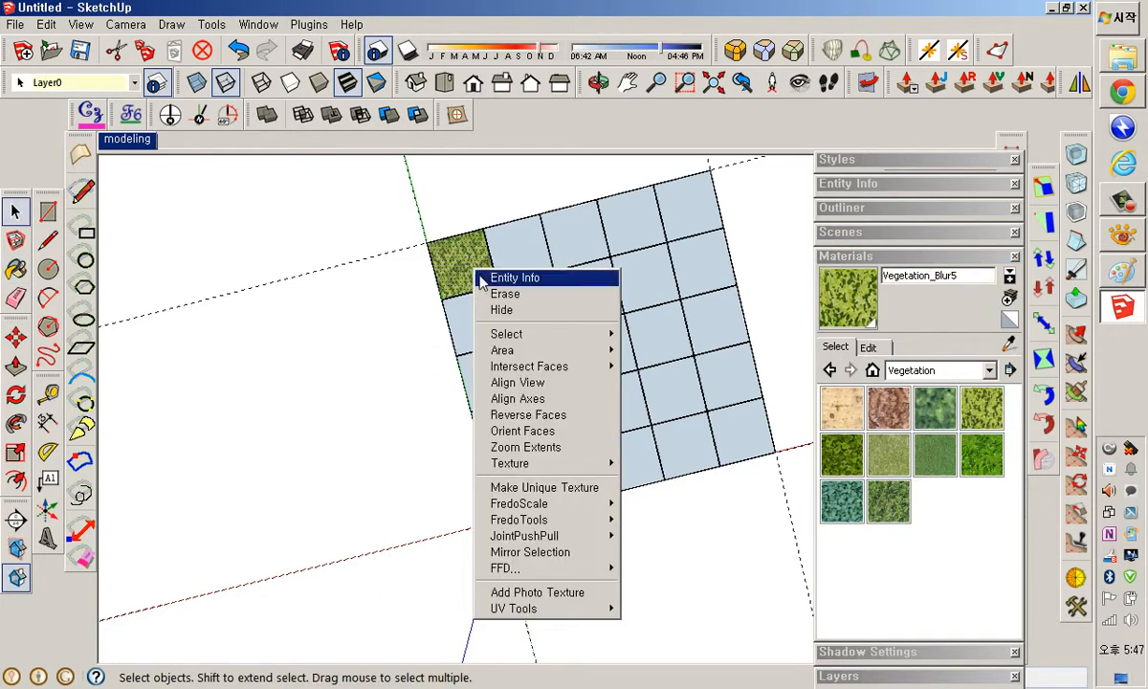
{"action": "mouse_move", "coordinate": [553, 463]}
{"action": "left_click", "coordinate": [651, 463]}
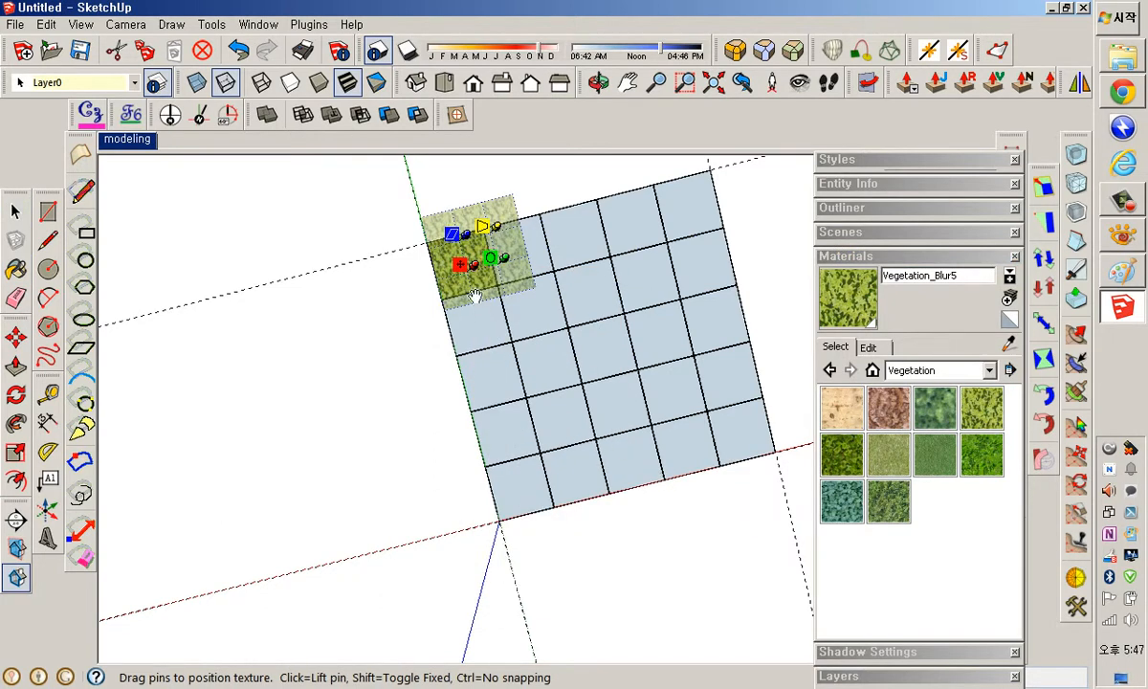
{"action": "scroll", "coordinate": [474, 297], "scroll_direction": "up", "scroll_amount": 6}
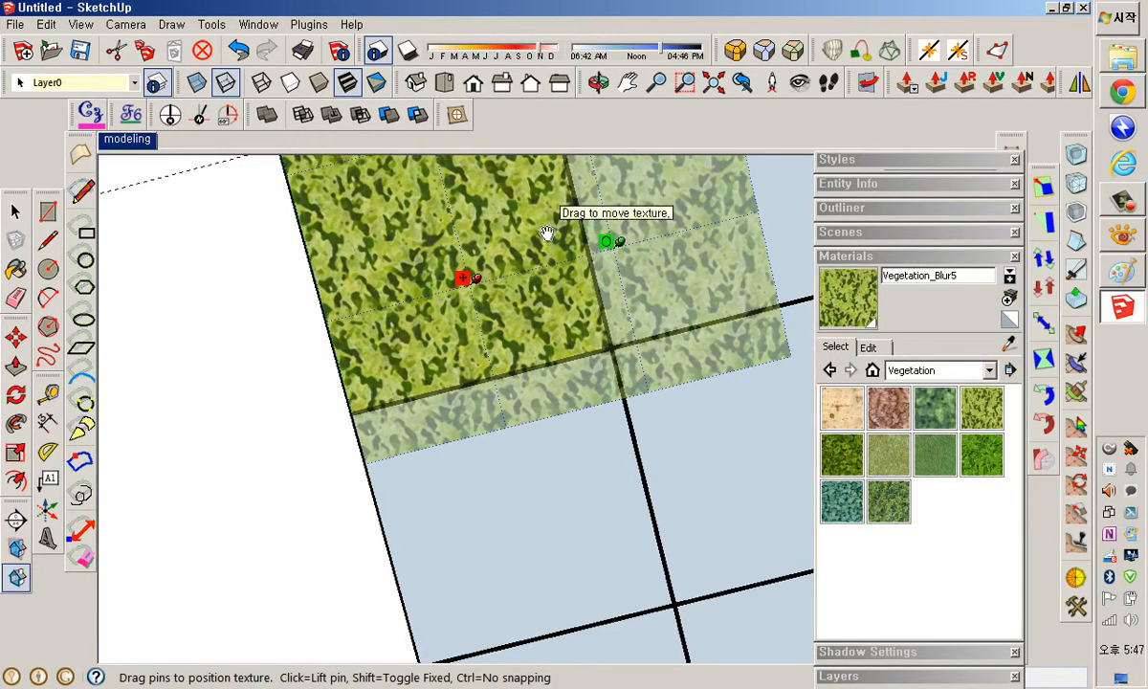
{"action": "left_click_drag", "start_coordinate": [546, 234], "coordinate": [461, 322]}
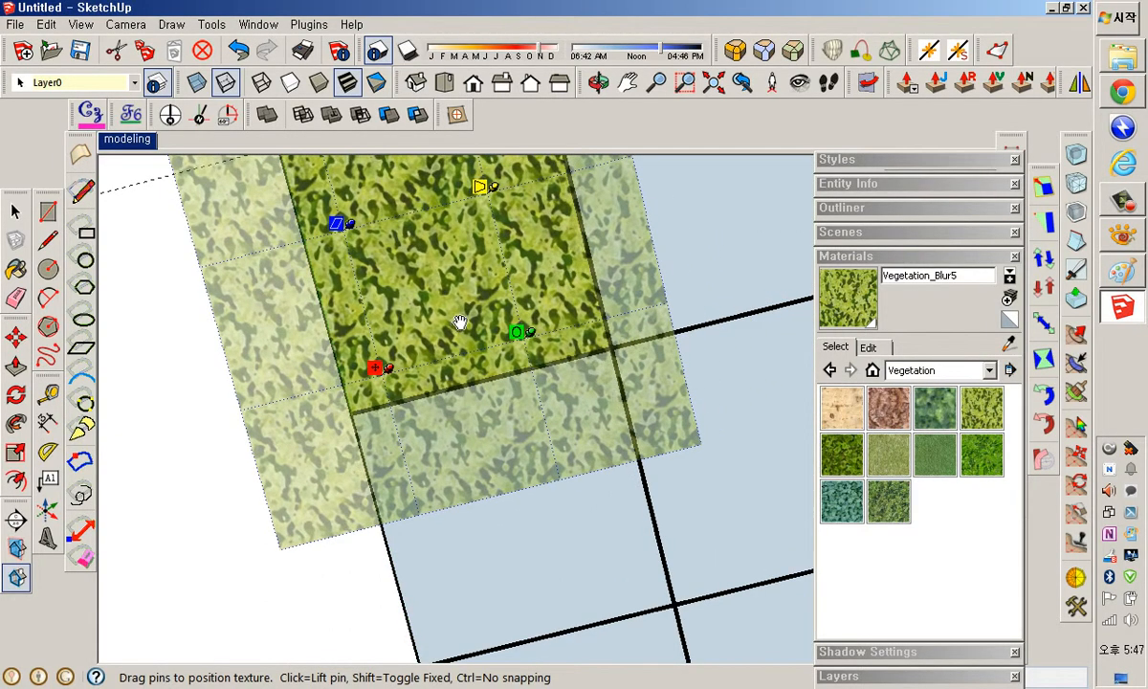
{"action": "scroll", "coordinate": [464, 320], "scroll_direction": "up", "scroll_amount": 2}
{"action": "scroll", "coordinate": [466, 319], "scroll_direction": "down", "scroll_amount": 3}
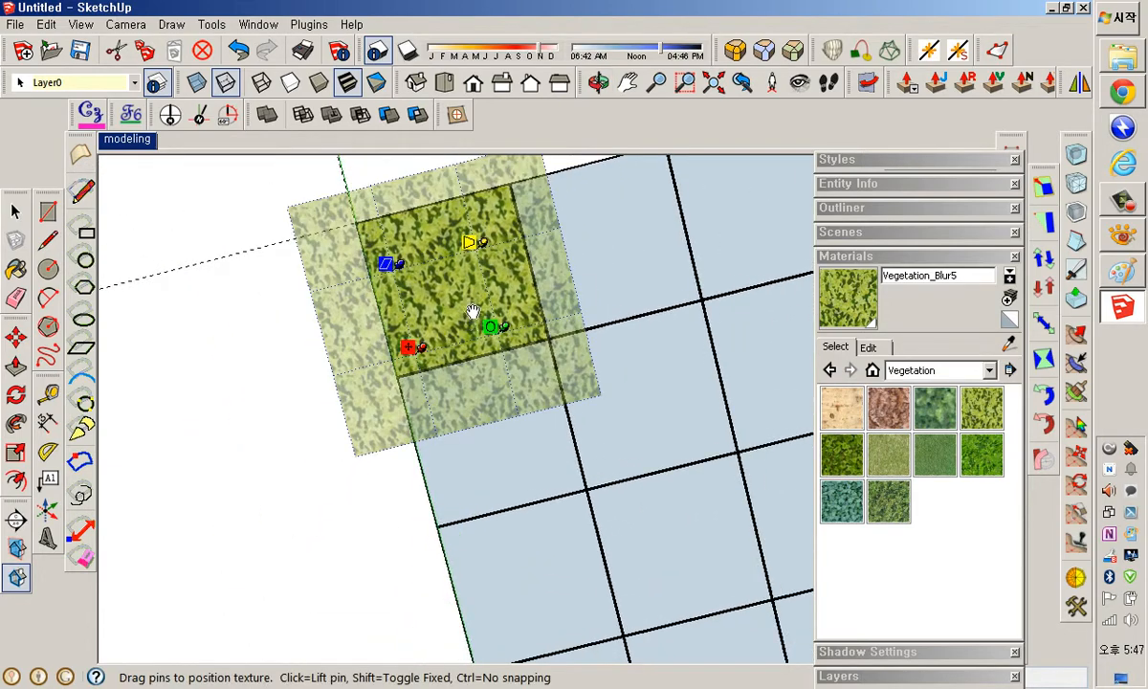
Turn off Fixed Pins for the texture being positioned on the corner tile.
{"action": "right_click", "coordinate": [471, 300]}
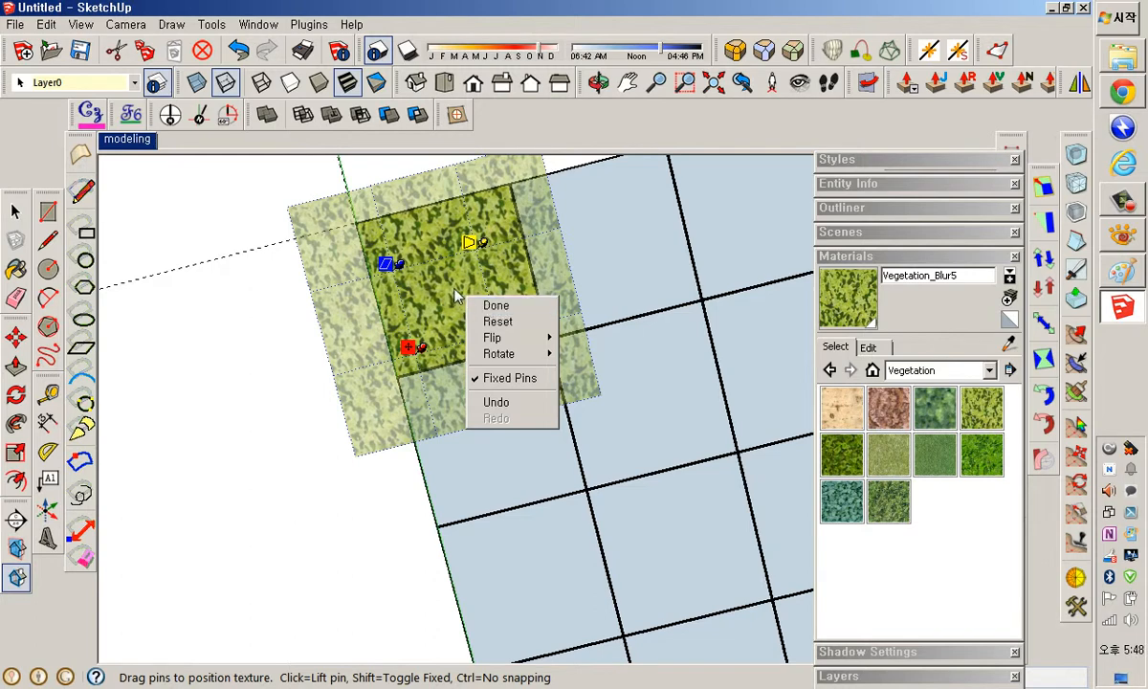
{"action": "right_click", "coordinate": [453, 292]}
{"action": "right_click", "coordinate": [451, 289]}
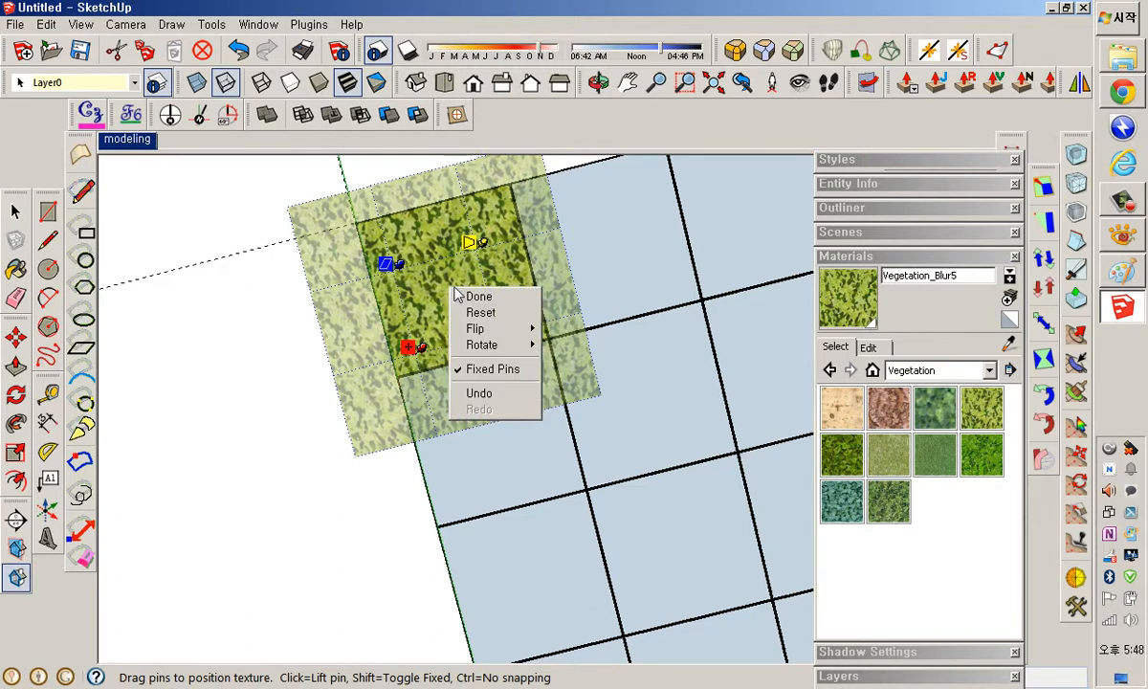
{"action": "left_click", "coordinate": [488, 376]}
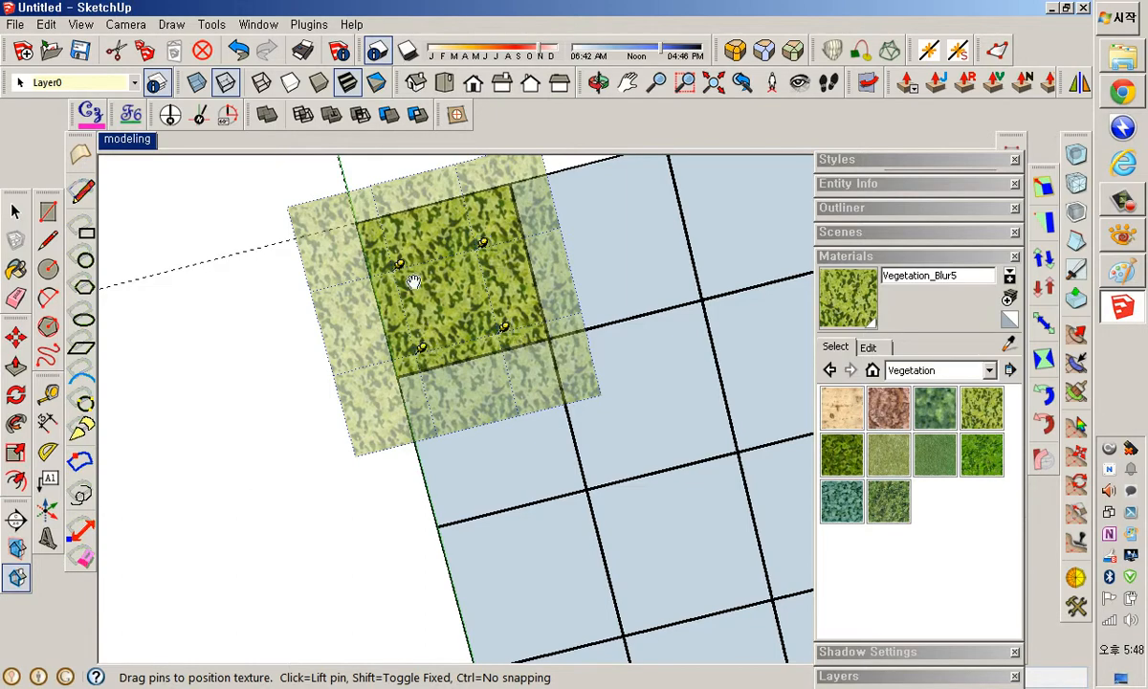
Stretch the texture on the corner tile by placing its four free pins on the tile's four corners, and finish positioning.
{"action": "scroll", "coordinate": [407, 272], "scroll_direction": "up", "scroll_amount": 3}
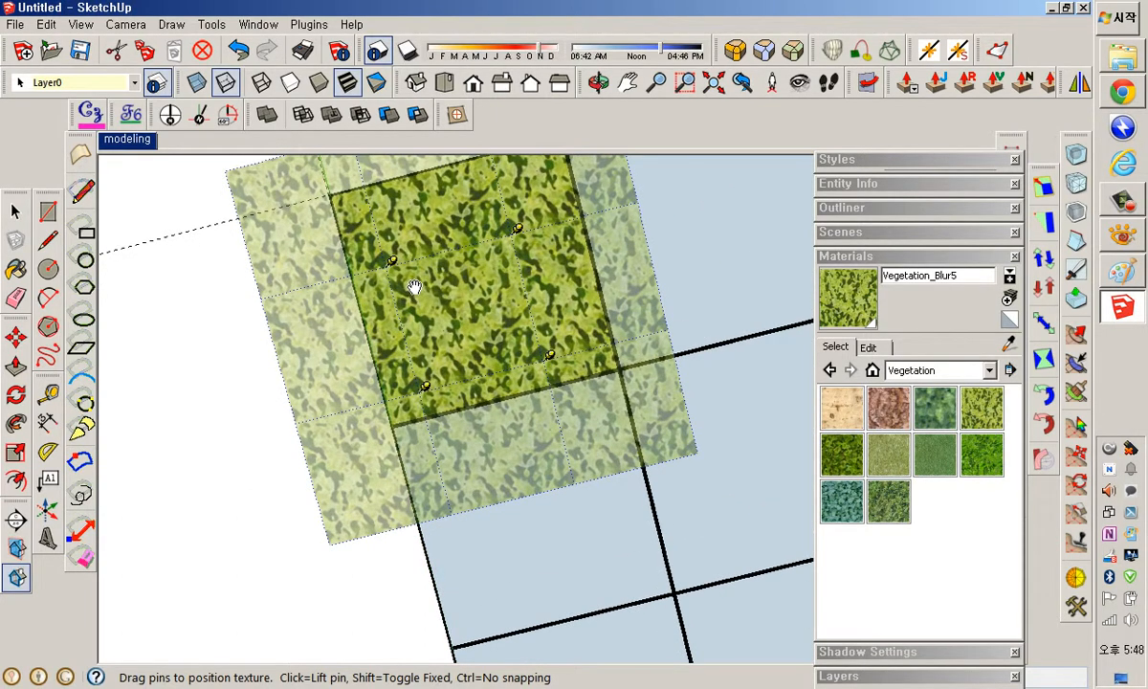
{"action": "left_click_drag", "start_coordinate": [397, 265], "coordinate": [342, 203]}
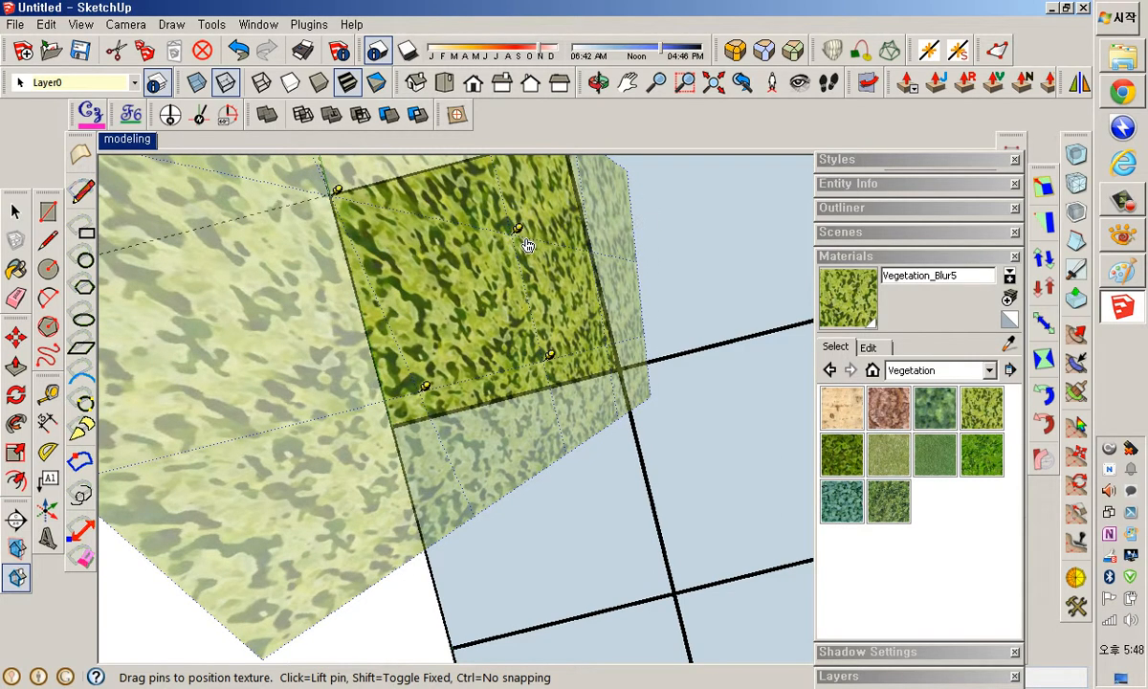
{"action": "middle_click_drag", "start_coordinate": [533, 269], "coordinate": [490, 321], "text": "shift"}
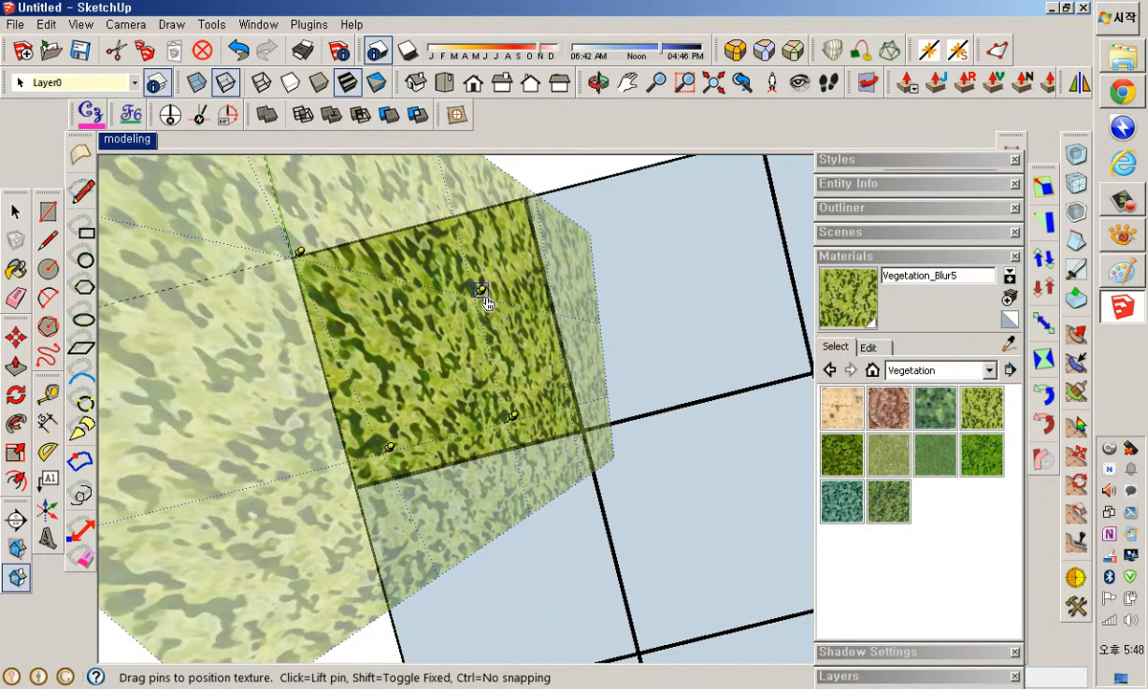
{"action": "left_click_drag", "start_coordinate": [484, 300], "coordinate": [529, 194]}
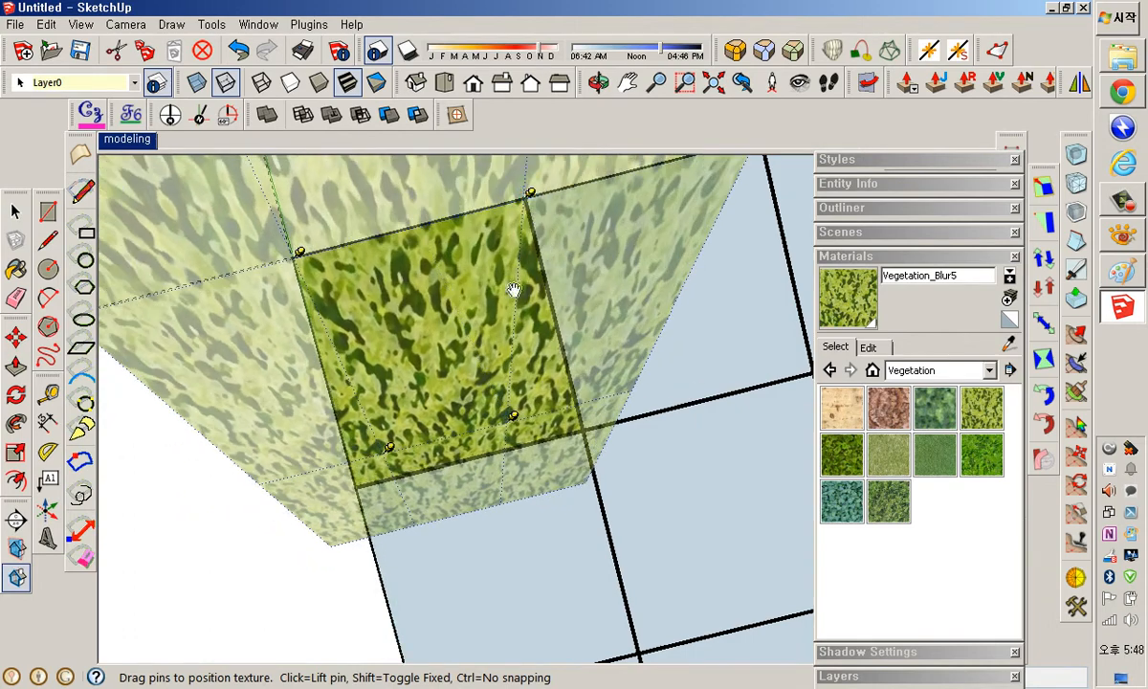
{"action": "left_click_drag", "start_coordinate": [516, 416], "coordinate": [589, 432]}
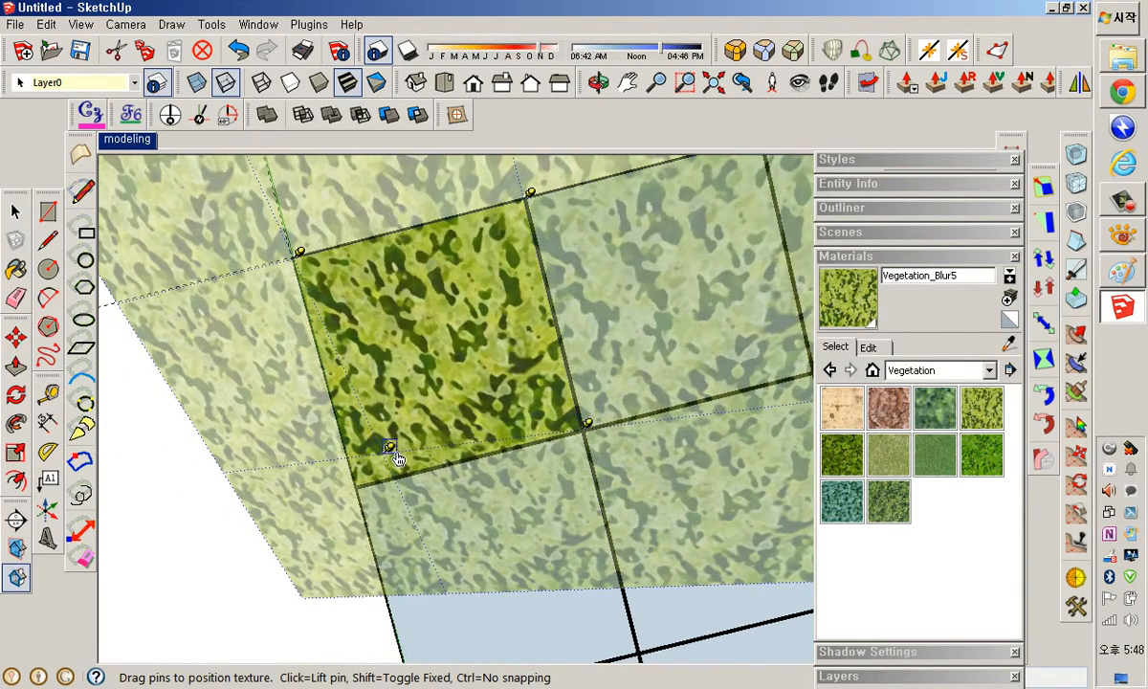
{"action": "left_click_drag", "start_coordinate": [389, 451], "coordinate": [362, 479]}
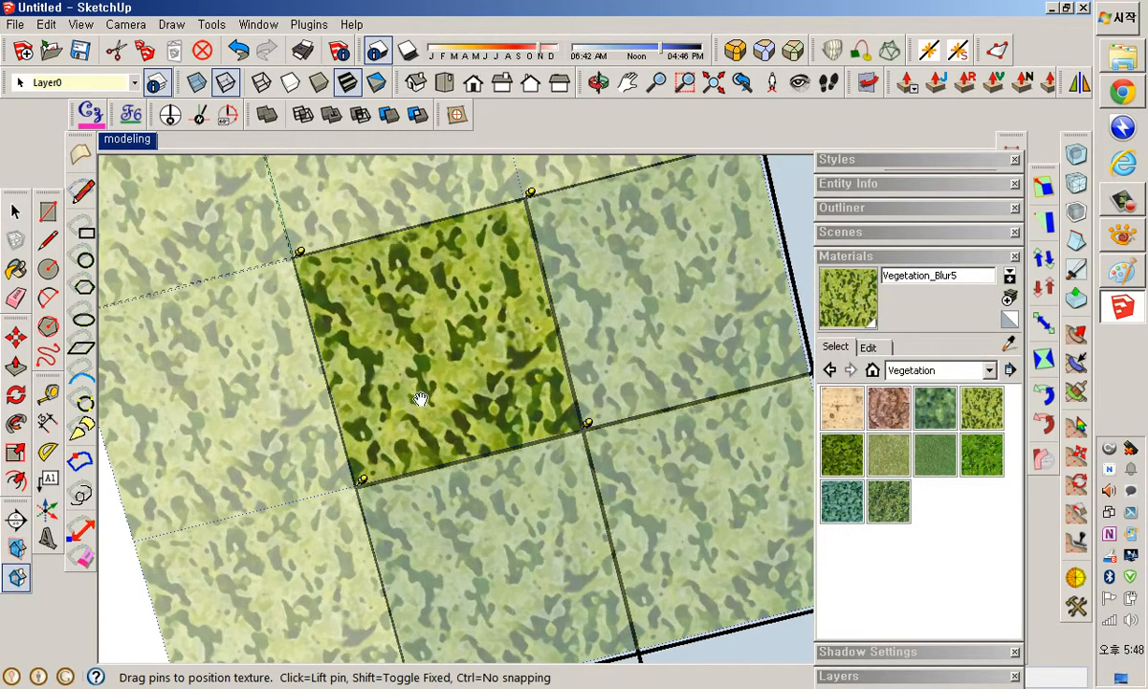
{"action": "right_click", "coordinate": [485, 335]}
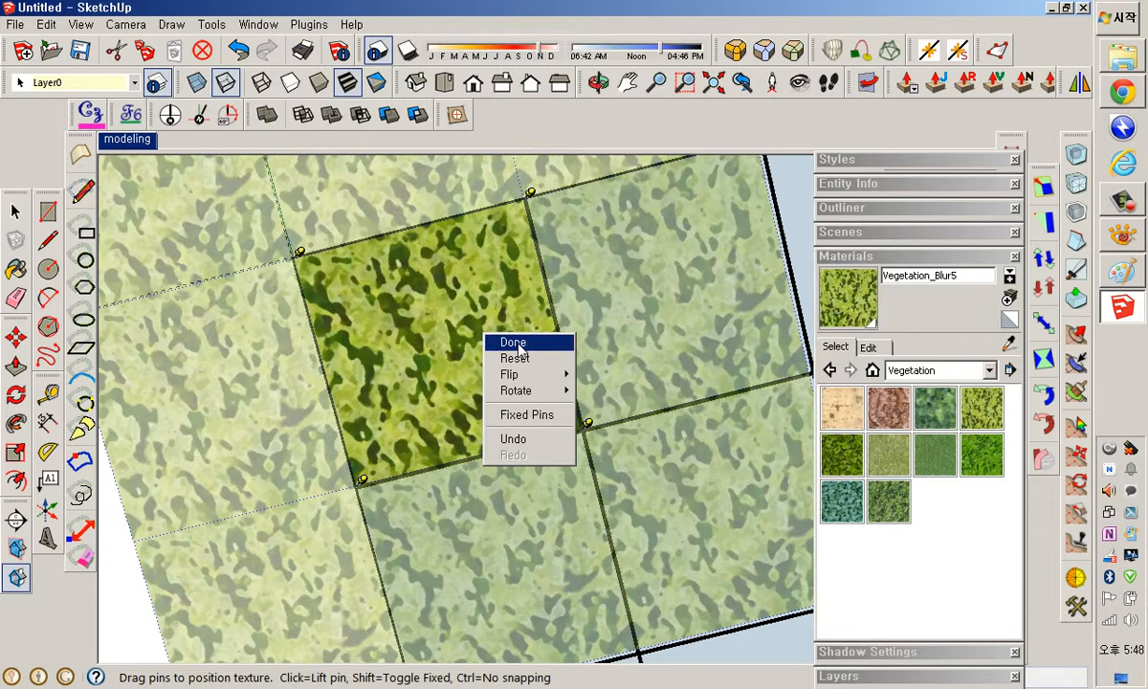
{"action": "left_click", "coordinate": [514, 342]}
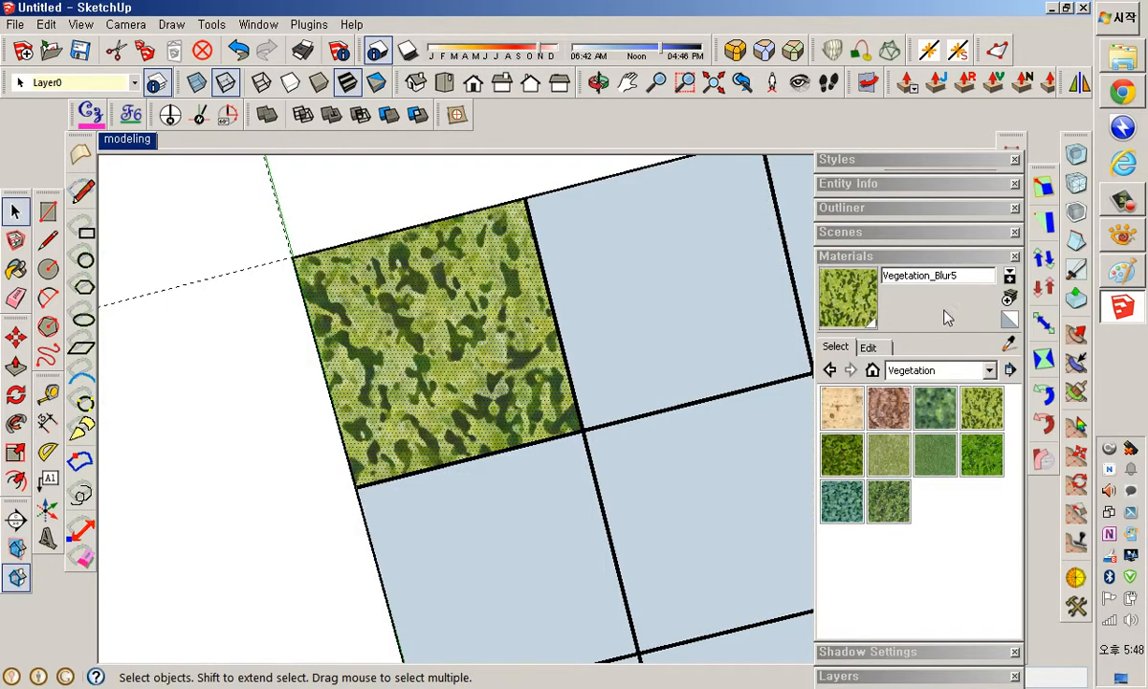
Sample the positioned texture from the corner tile and paint the other four tiles of the row farthest from the red axis.
{"action": "left_click", "coordinate": [1009, 342]}
{"action": "left_click", "coordinate": [507, 382]}
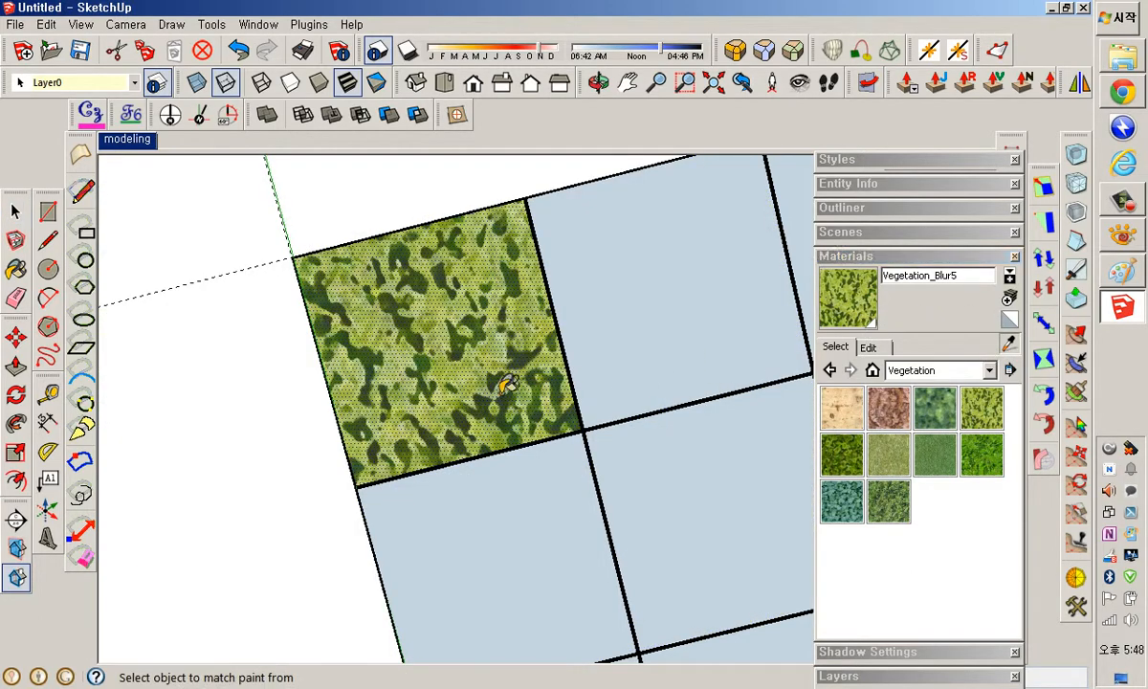
{"action": "left_click", "coordinate": [687, 359]}
{"action": "mouse_move", "coordinate": [686, 354]}
{"action": "middle_mouse_down"}
{"action": "mouse_move", "coordinate": [676, 360]}
{"action": "mouse_move", "coordinate": [623, 307]}
{"action": "middle_mouse_up"}
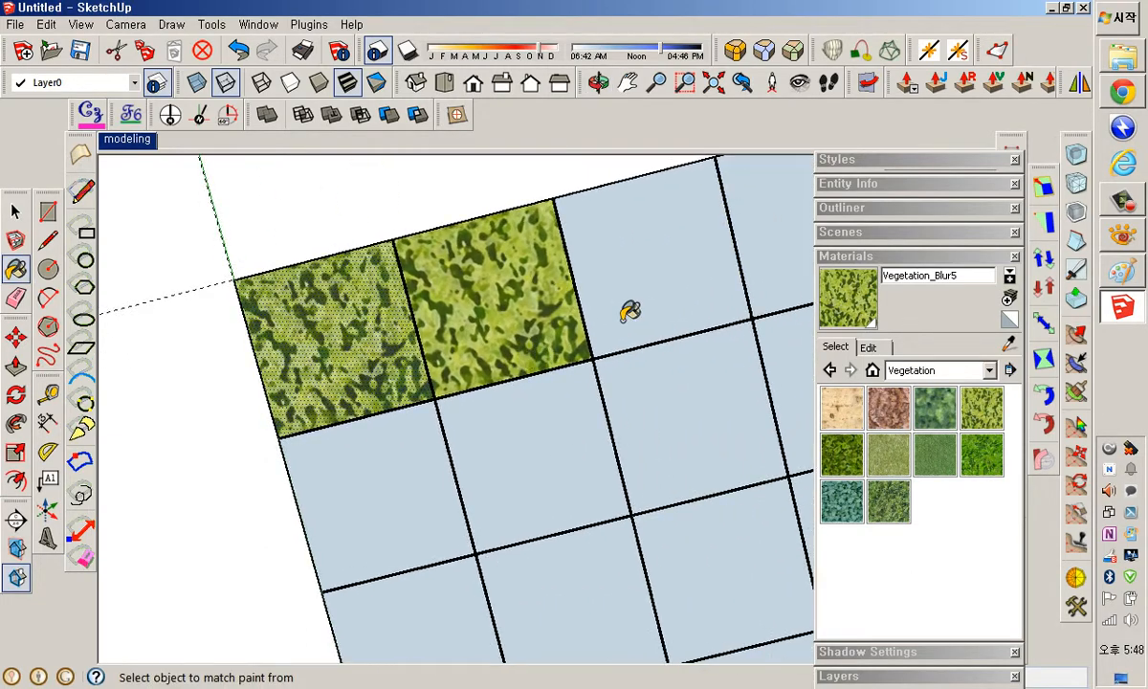
{"action": "left_click", "coordinate": [623, 307]}
{"action": "left_click", "coordinate": [793, 258]}
{"action": "mouse_move", "coordinate": [794, 258]}
{"action": "middle_mouse_down"}
{"action": "mouse_move", "coordinate": [615, 328]}
{"action": "mouse_move", "coordinate": [679, 278]}
{"action": "middle_mouse_up"}
{"action": "left_click", "coordinate": [682, 277]}
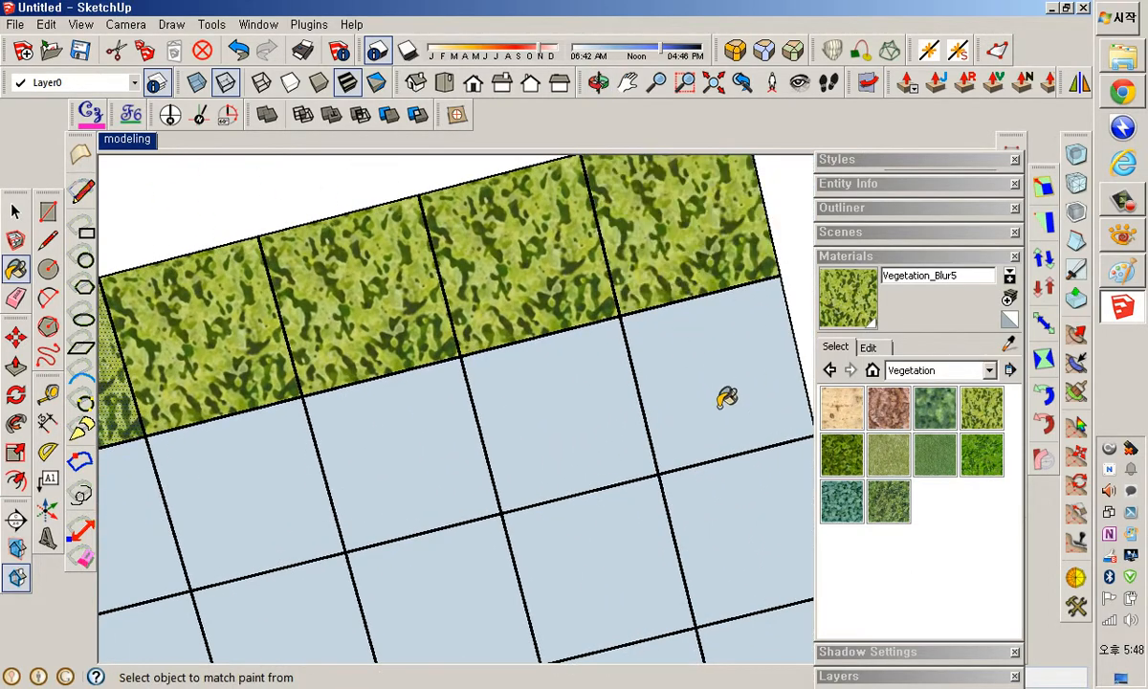
Paint all five tiles of the second row from the far edge with the sampled texture.
{"action": "left_click", "coordinate": [681, 373]}
{"action": "left_click", "coordinate": [574, 407]}
{"action": "left_click", "coordinate": [463, 426]}
{"action": "mouse_move", "coordinate": [463, 426]}
{"action": "middle_mouse_down"}
{"action": "mouse_move", "coordinate": [634, 381]}
{"action": "mouse_move", "coordinate": [495, 426]}
{"action": "middle_mouse_up"}
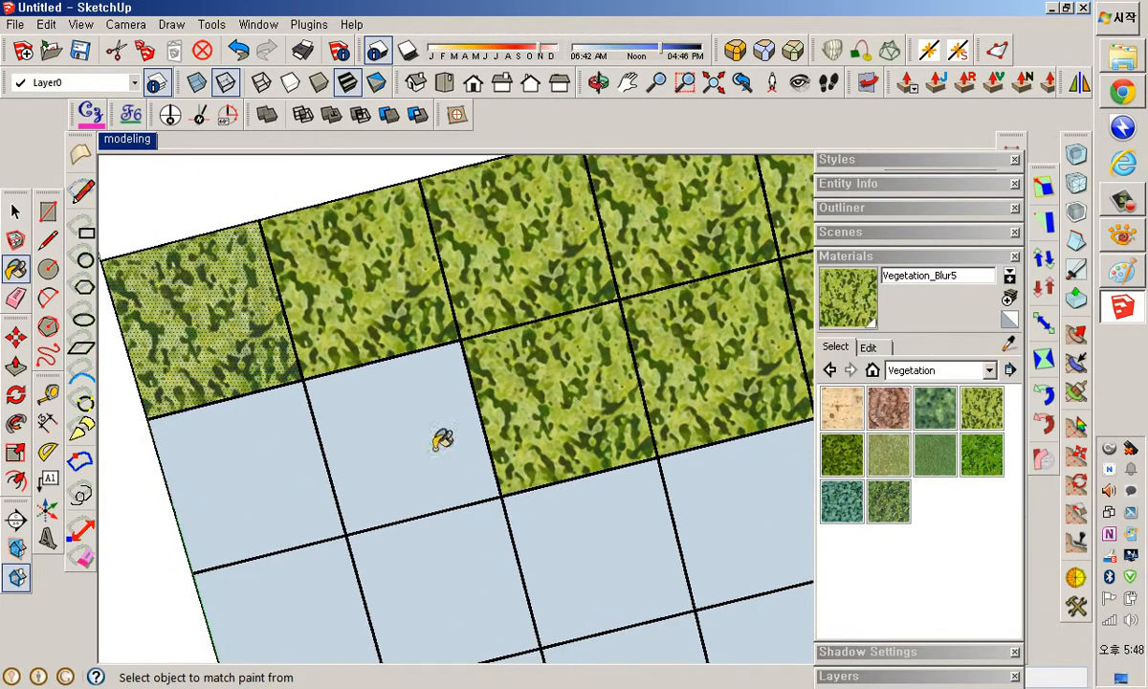
{"action": "left_click", "coordinate": [432, 446]}
{"action": "left_click", "coordinate": [279, 496]}
Paint the five tiles of the grid's middle row with the sampled texture.
{"action": "middle_click_drag", "start_coordinate": [287, 487], "coordinate": [435, 315]}
{"action": "left_click", "coordinate": [359, 437]}
{"action": "left_click", "coordinate": [439, 427]}
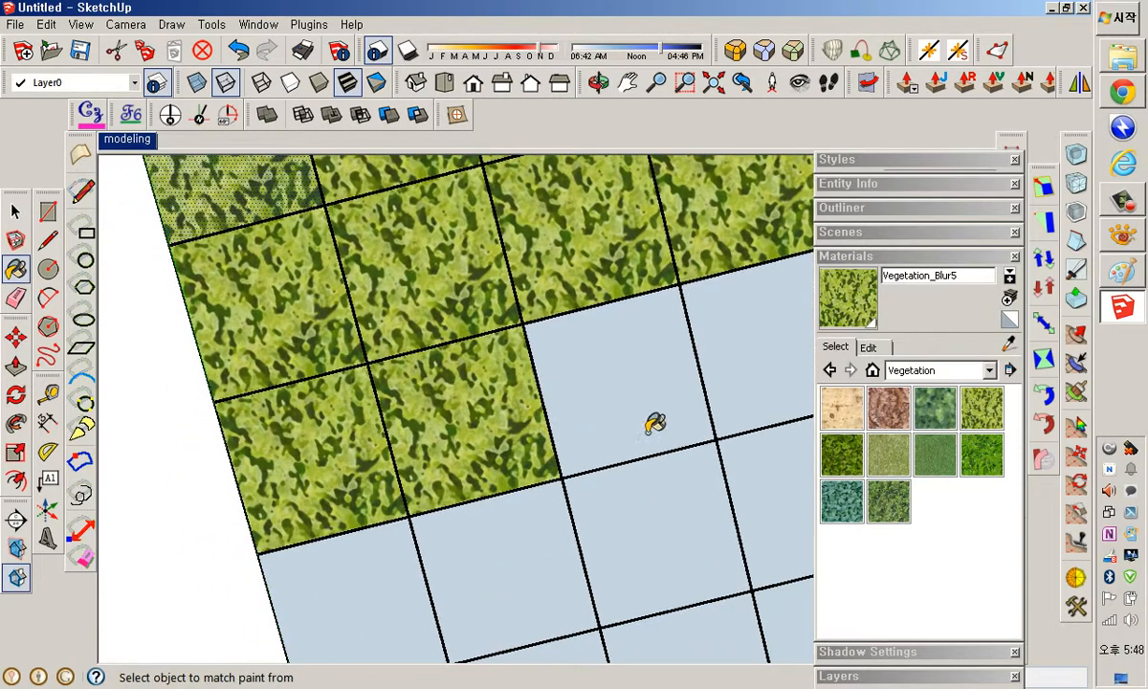
{"action": "left_click", "coordinate": [615, 397]}
{"action": "mouse_move", "coordinate": [615, 397]}
{"action": "middle_mouse_down"}
{"action": "mouse_move", "coordinate": [450, 406]}
{"action": "mouse_move", "coordinate": [584, 355]}
{"action": "middle_mouse_up"}
{"action": "left_click", "coordinate": [583, 356]}
{"action": "left_click", "coordinate": [731, 360]}
Paint the five tiles of the fourth row, next to the row on the red axis, with the sampled texture.
{"action": "middle_click_drag", "start_coordinate": [732, 360], "coordinate": [540, 300]}
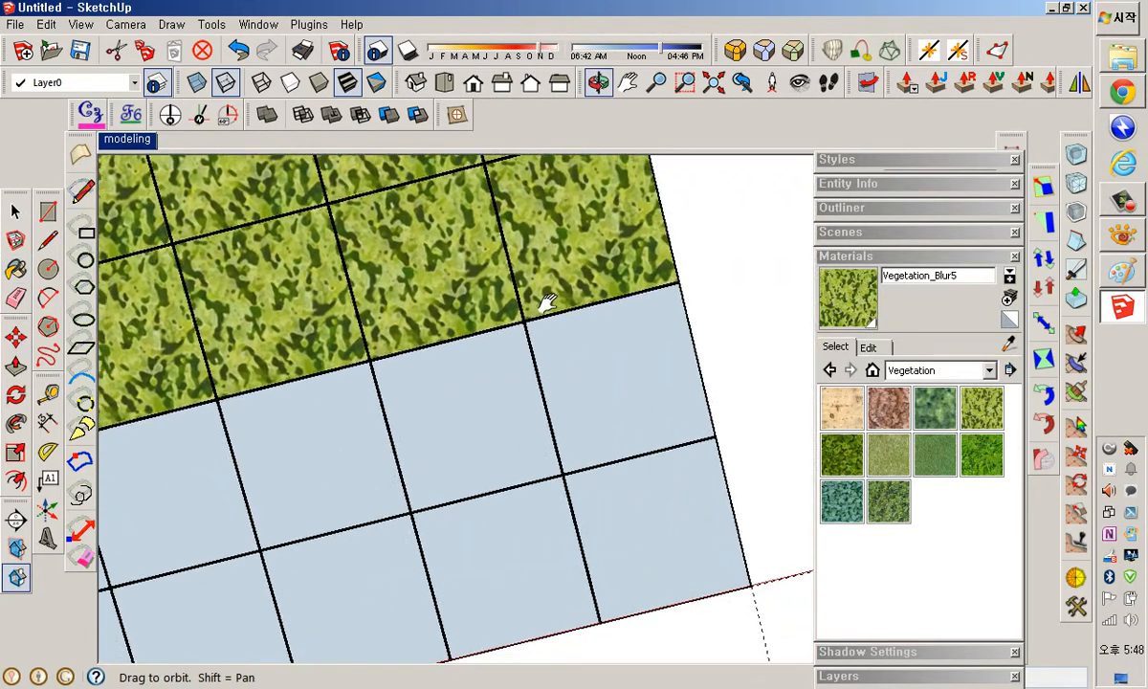
{"action": "left_click", "coordinate": [577, 390]}
{"action": "left_click", "coordinate": [474, 414]}
{"action": "left_click", "coordinate": [354, 446]}
{"action": "middle_click_drag", "start_coordinate": [418, 444], "coordinate": [460, 435]}
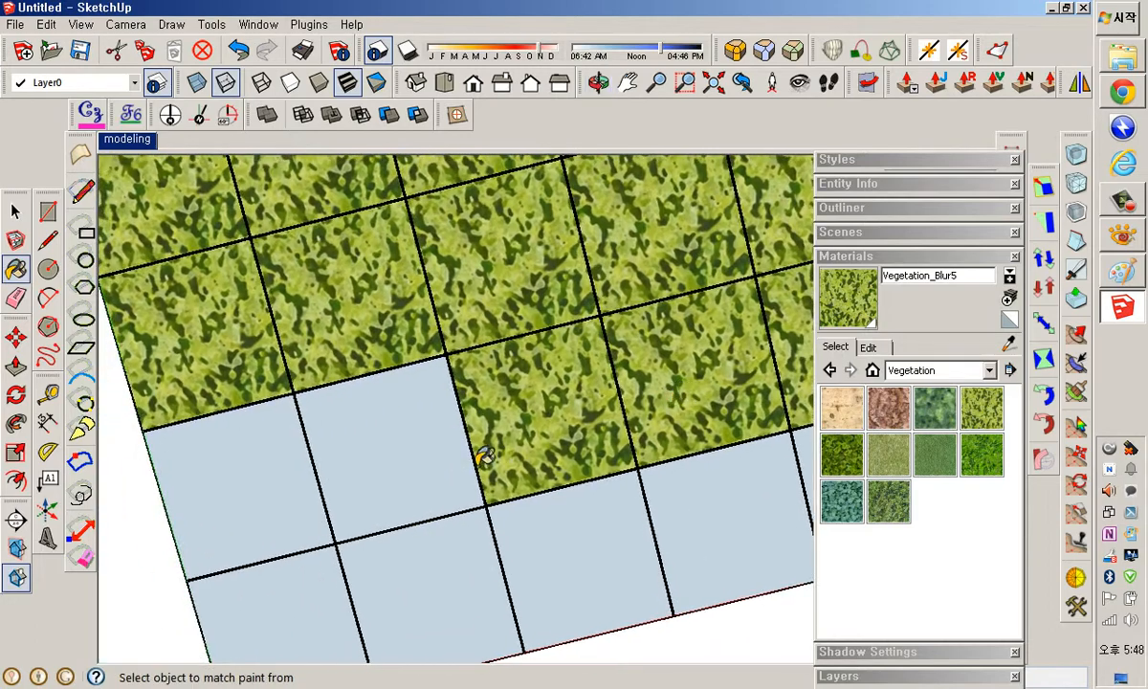
{"action": "left_click", "coordinate": [373, 442]}
{"action": "left_click", "coordinate": [281, 468]}
Paint the tile at the origin and all remaining unpainted tiles along the red axis with the sampled texture.
{"action": "middle_click_drag", "start_coordinate": [280, 468], "coordinate": [363, 381]}
{"action": "left_click", "coordinate": [326, 511]}
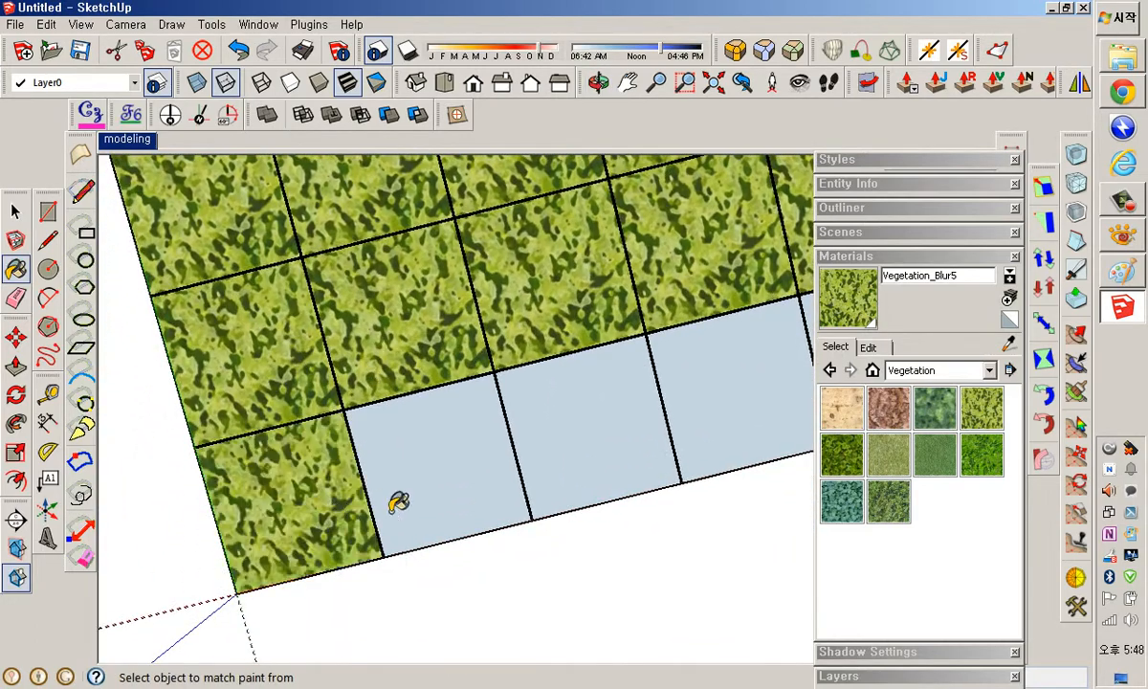
{"action": "left_click", "coordinate": [600, 464], "text": "shift"}
{"action": "middle_click_drag", "start_coordinate": [652, 455], "coordinate": [545, 442]}
{"action": "scroll", "coordinate": [574, 421], "scroll_direction": "down", "scroll_amount": 5}
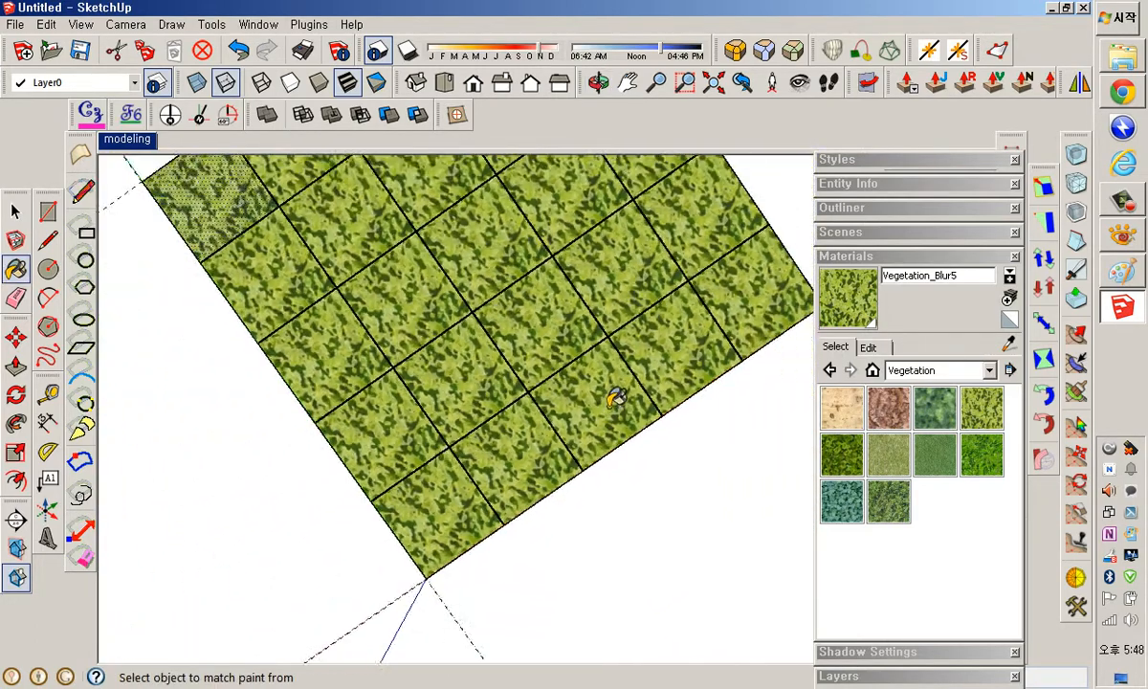
Examine how the texture repeats from tile to tile across the painted 5 by 5 grid.
{"action": "mouse_move", "coordinate": [641, 400]}
{"action": "middle_mouse_down"}
{"action": "mouse_move", "coordinate": [604, 428]}
{"action": "mouse_move", "coordinate": [662, 384]}
{"action": "mouse_move", "coordinate": [494, 347]}
{"action": "mouse_move", "coordinate": [551, 487]}
{"action": "mouse_move", "coordinate": [525, 430]}
{"action": "mouse_move", "coordinate": [541, 404]}
{"action": "mouse_move", "coordinate": [538, 462]}
{"action": "mouse_move", "coordinate": [574, 318]}
{"action": "mouse_move", "coordinate": [548, 357]}
{"action": "middle_mouse_up"}
{"action": "scroll", "coordinate": [538, 394], "scroll_direction": "up", "scroll_amount": 3}
{"action": "key", "text": "space"}
{"action": "scroll", "coordinate": [532, 394], "scroll_direction": "down", "scroll_amount": 2}
{"action": "middle_click_drag", "start_coordinate": [523, 445], "coordinate": [547, 496]}
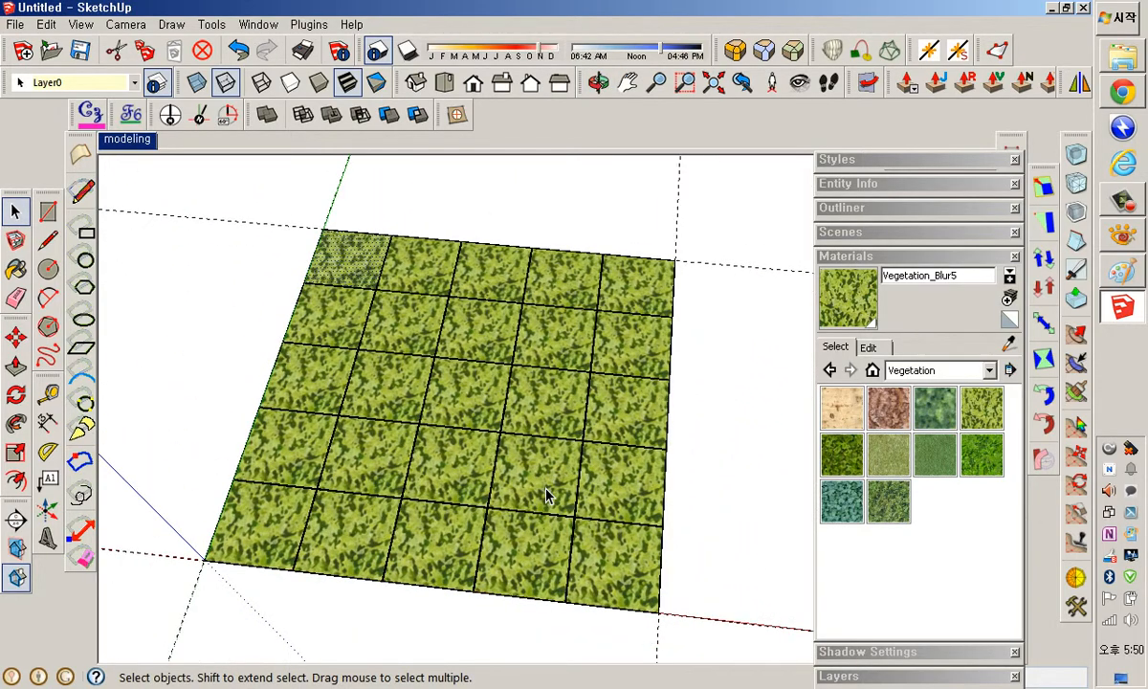
{"action": "scroll", "coordinate": [418, 311], "scroll_direction": "up", "scroll_amount": 5}
{"action": "scroll", "coordinate": [416, 309], "scroll_direction": "down", "scroll_amount": 4}
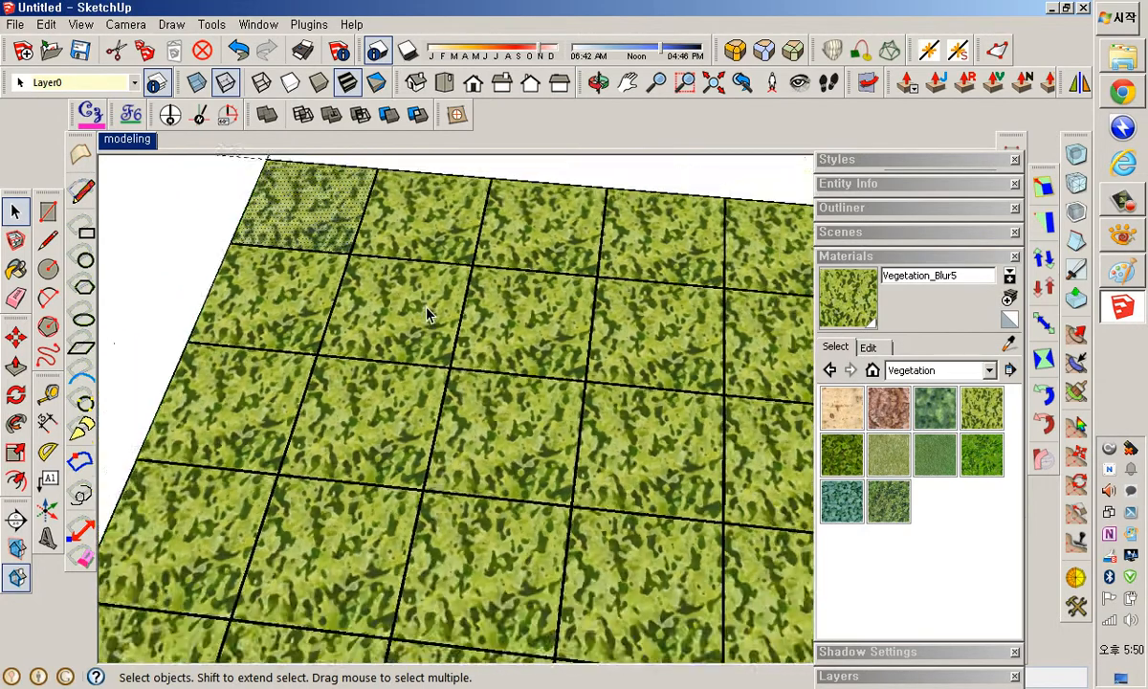
{"action": "scroll", "coordinate": [358, 256], "scroll_direction": "up", "scroll_amount": 4}
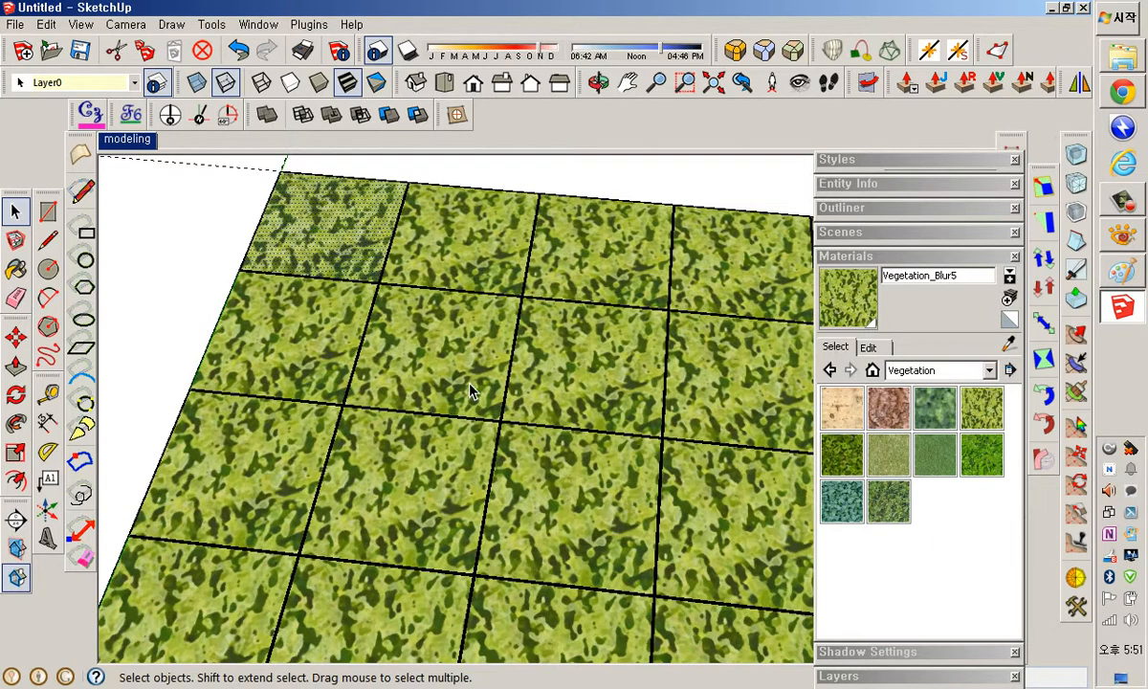
{"action": "scroll", "coordinate": [487, 340], "scroll_direction": "down", "scroll_amount": 2}
{"action": "middle_click_drag", "start_coordinate": [494, 343], "coordinate": [430, 243], "text": "shift"}
{"action": "middle_click_drag", "start_coordinate": [412, 193], "coordinate": [431, 249], "text": "shift"}
{"action": "right_click", "coordinate": [457, 226]}
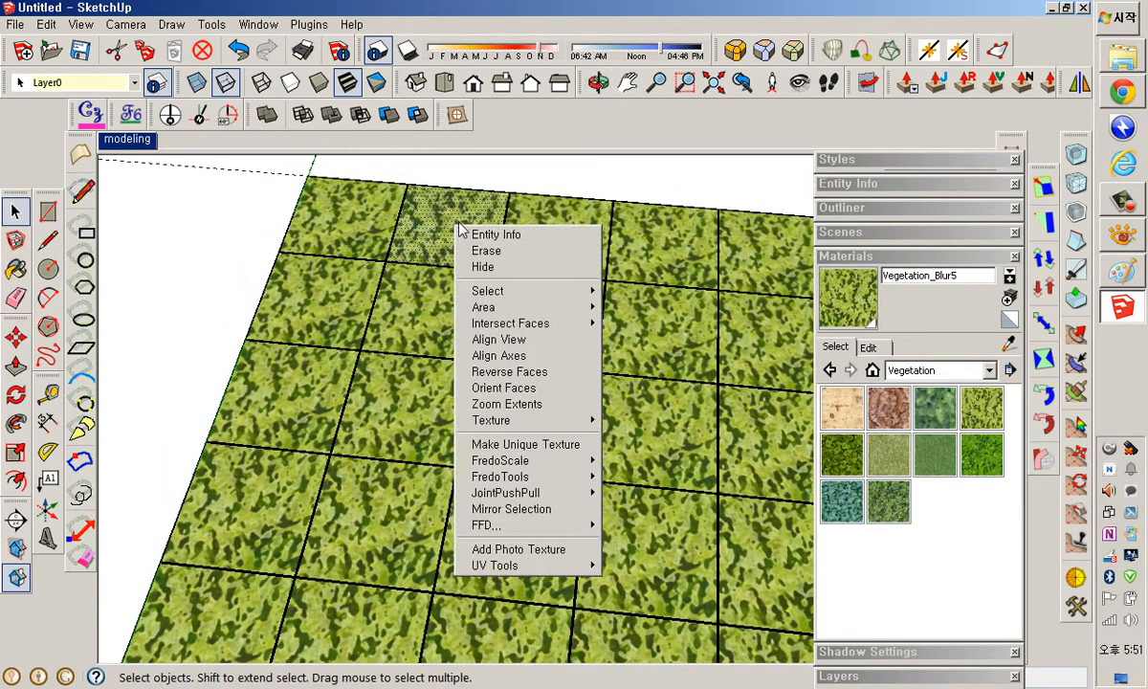
{"action": "mouse_move", "coordinate": [541, 417]}
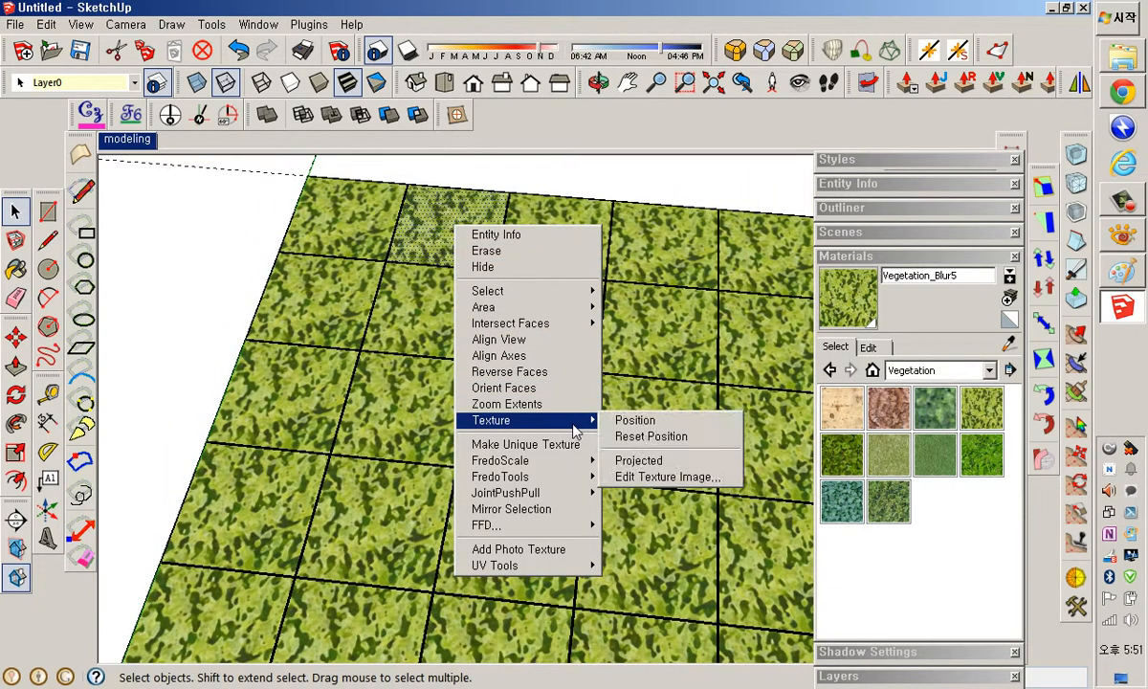
{"action": "left_click", "coordinate": [638, 421]}
{"action": "right_click", "coordinate": [456, 227]}
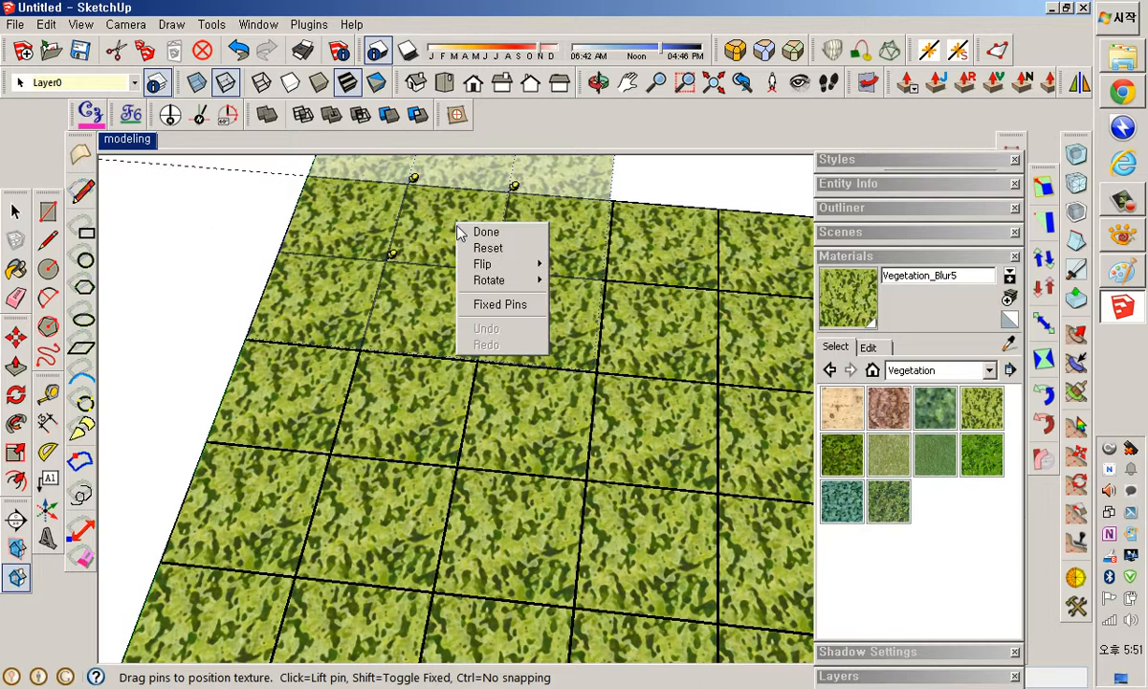
{"action": "mouse_move", "coordinate": [499, 268]}
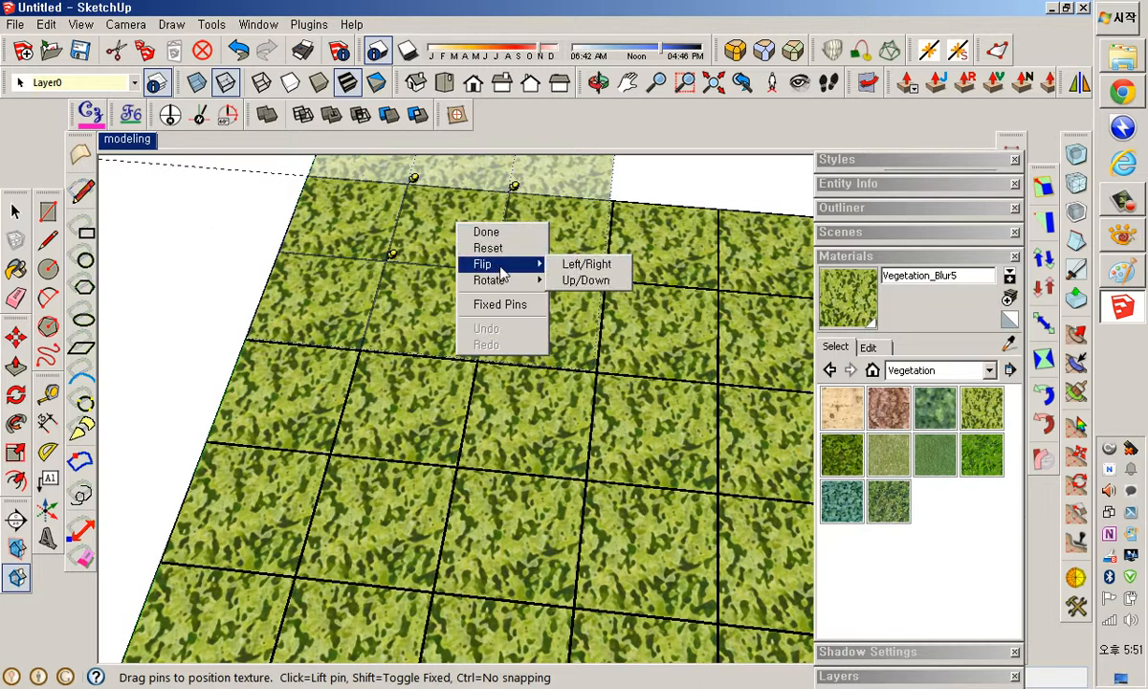
{"action": "left_click", "coordinate": [412, 304]}
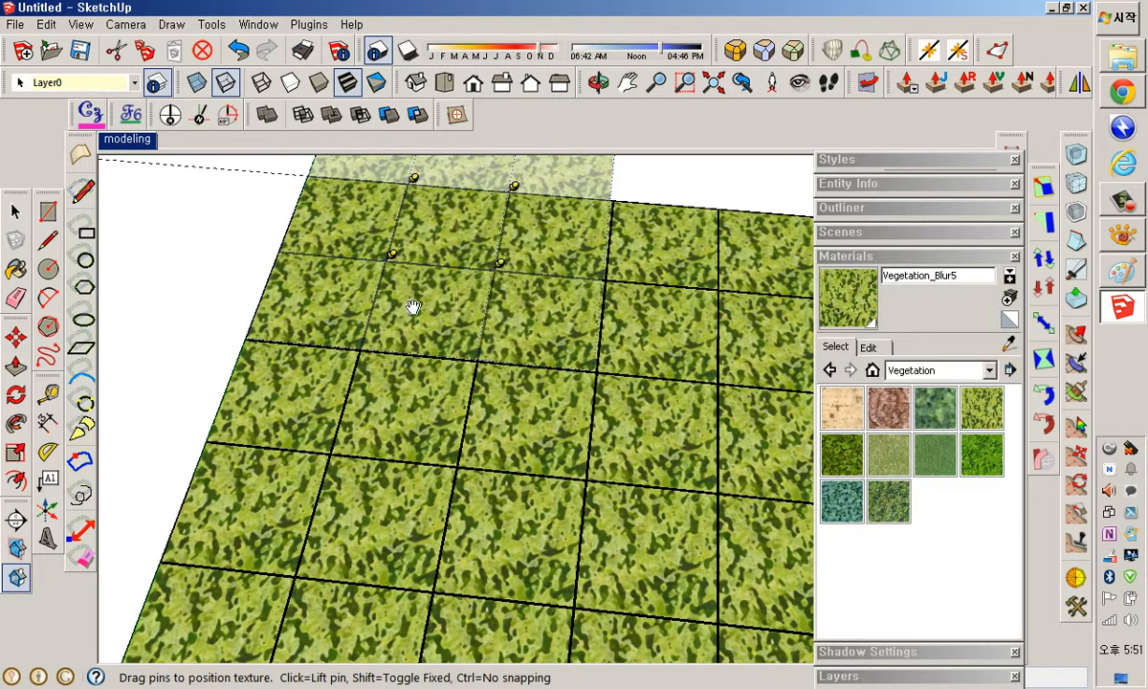
{"action": "key", "text": "Escape"}
Flip the texture left/right on the second tile of the far row, beside the corner tile, and finish positioning.
{"action": "right_click", "coordinate": [458, 235]}
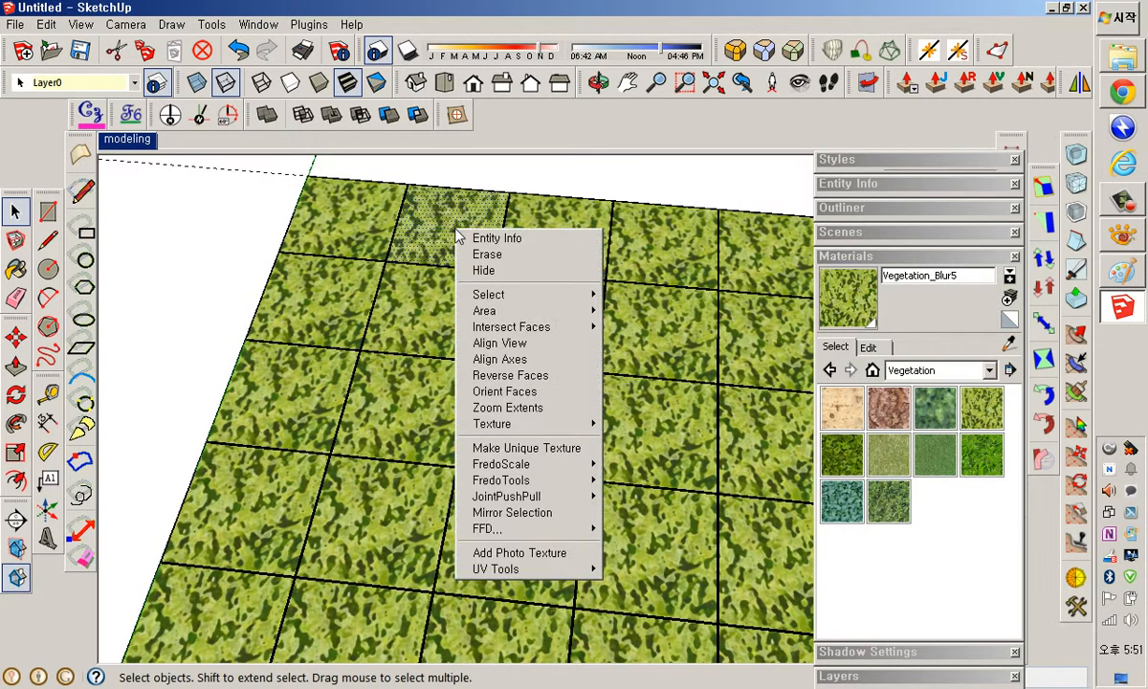
{"action": "mouse_move", "coordinate": [533, 426]}
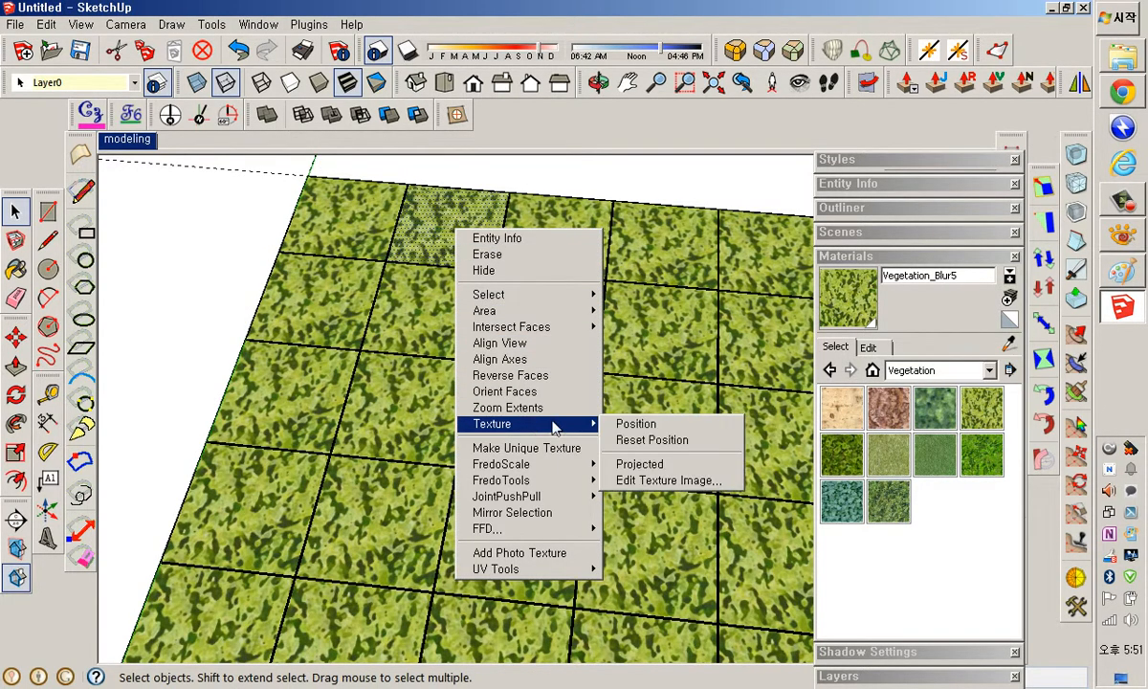
{"action": "left_click", "coordinate": [636, 423]}
{"action": "right_click", "coordinate": [455, 239]}
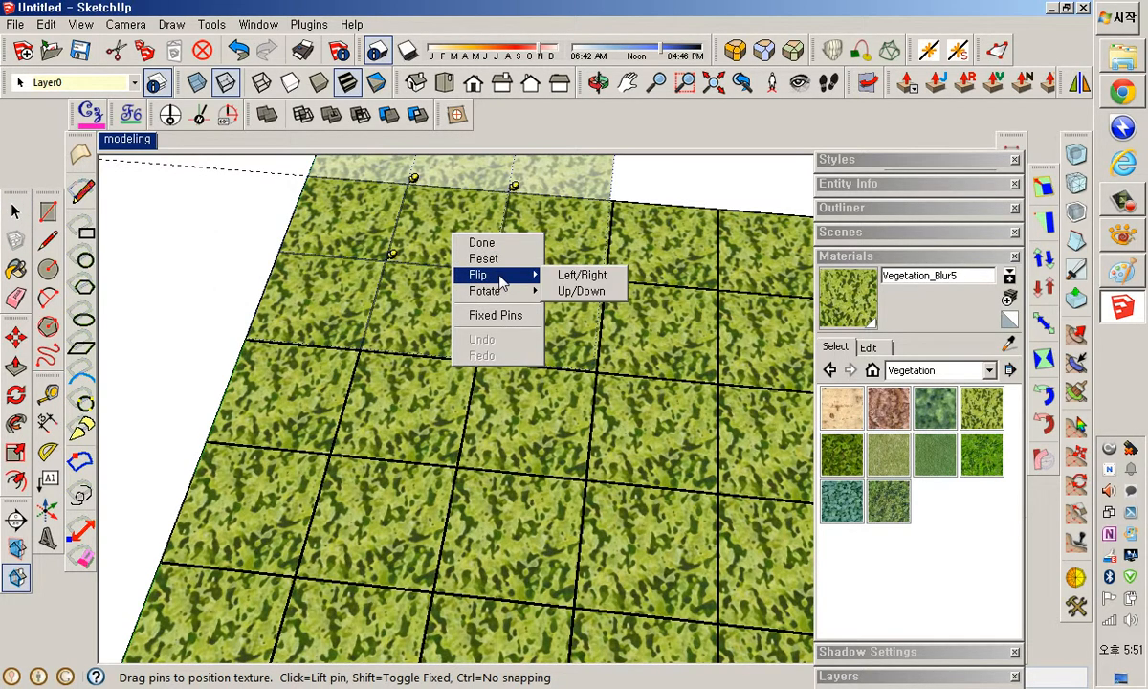
{"action": "left_click", "coordinate": [578, 277]}
{"action": "right_click", "coordinate": [483, 251]}
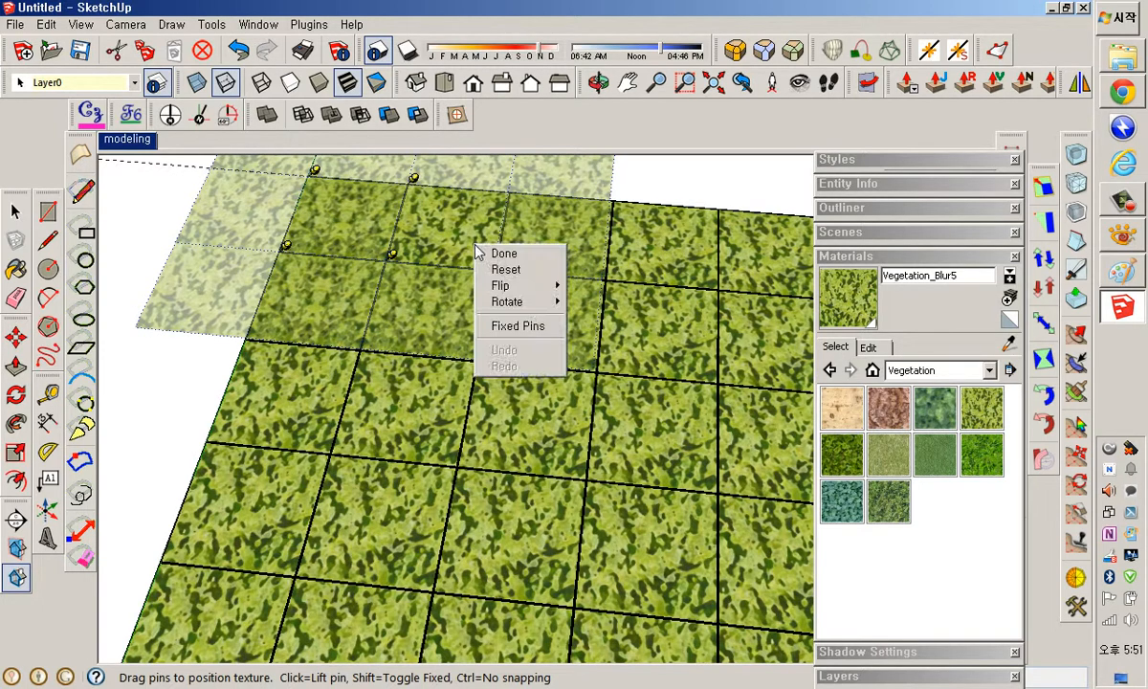
{"action": "left_click", "coordinate": [495, 254]}
{"action": "left_click", "coordinate": [379, 300]}
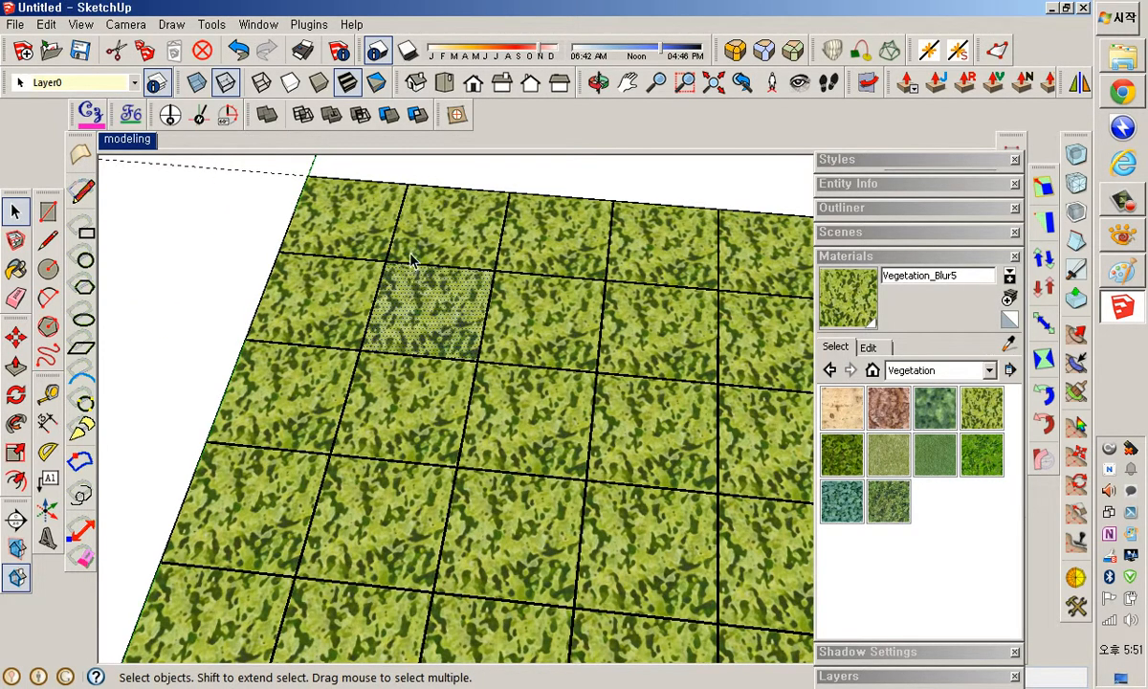
Rotate the texture by 90 degrees on the third tile of the far row and finish positioning.
{"action": "right_click", "coordinate": [576, 270]}
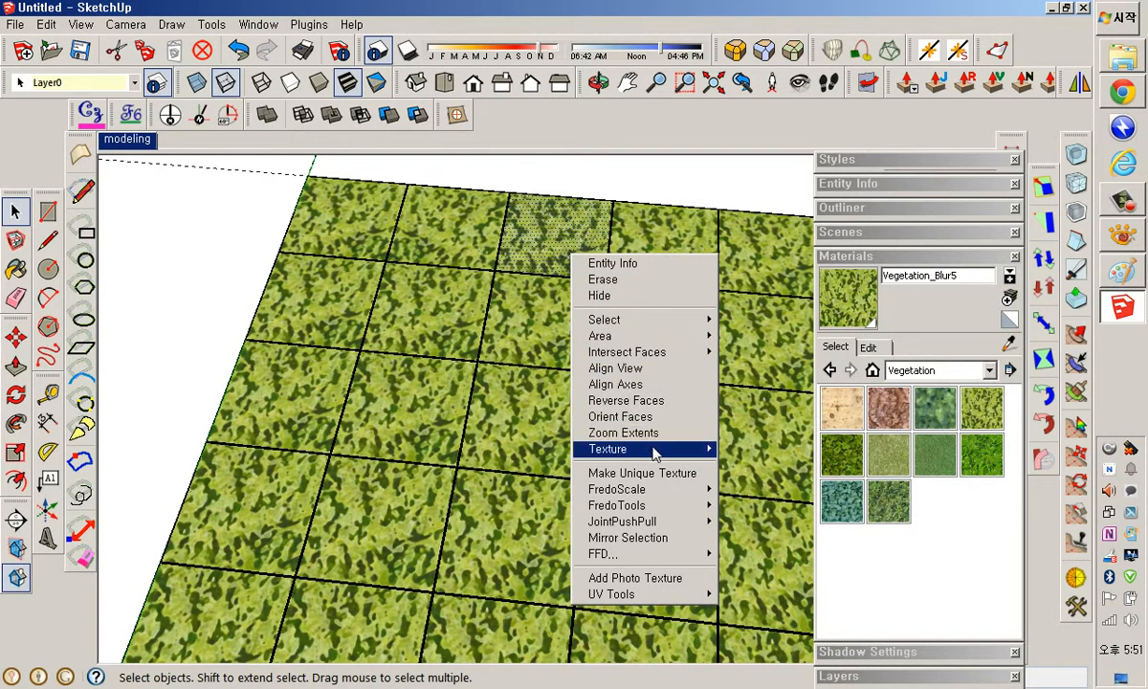
{"action": "mouse_move", "coordinate": [650, 449]}
{"action": "left_click", "coordinate": [746, 449]}
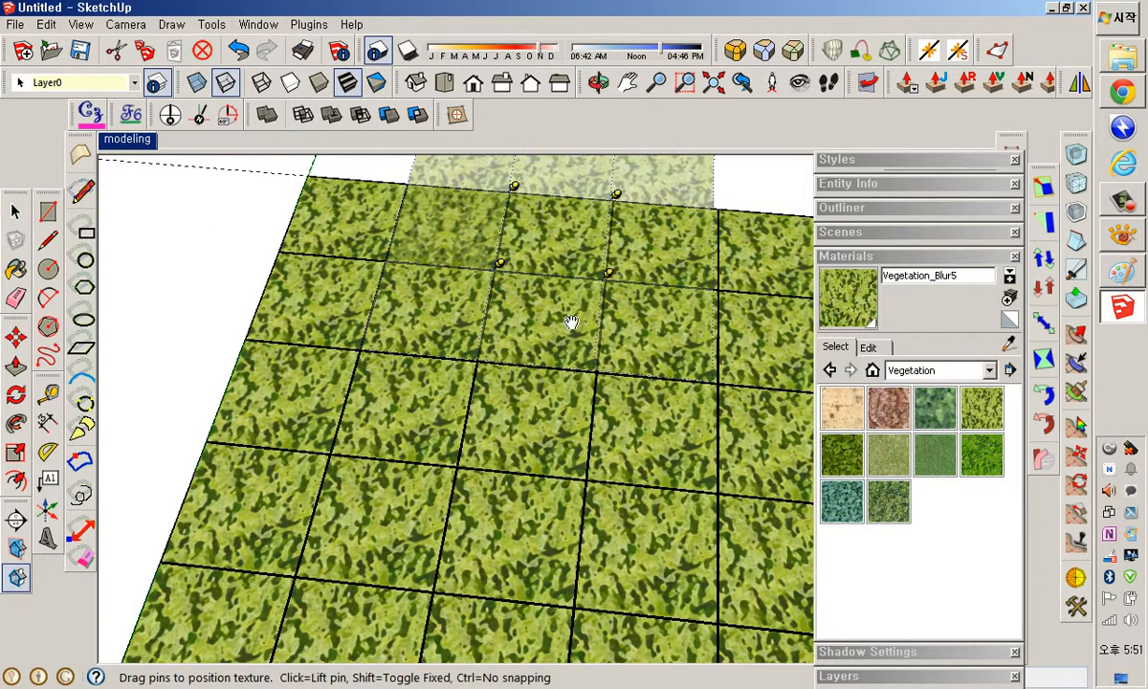
{"action": "right_click", "coordinate": [555, 250]}
{"action": "mouse_move", "coordinate": [580, 301]}
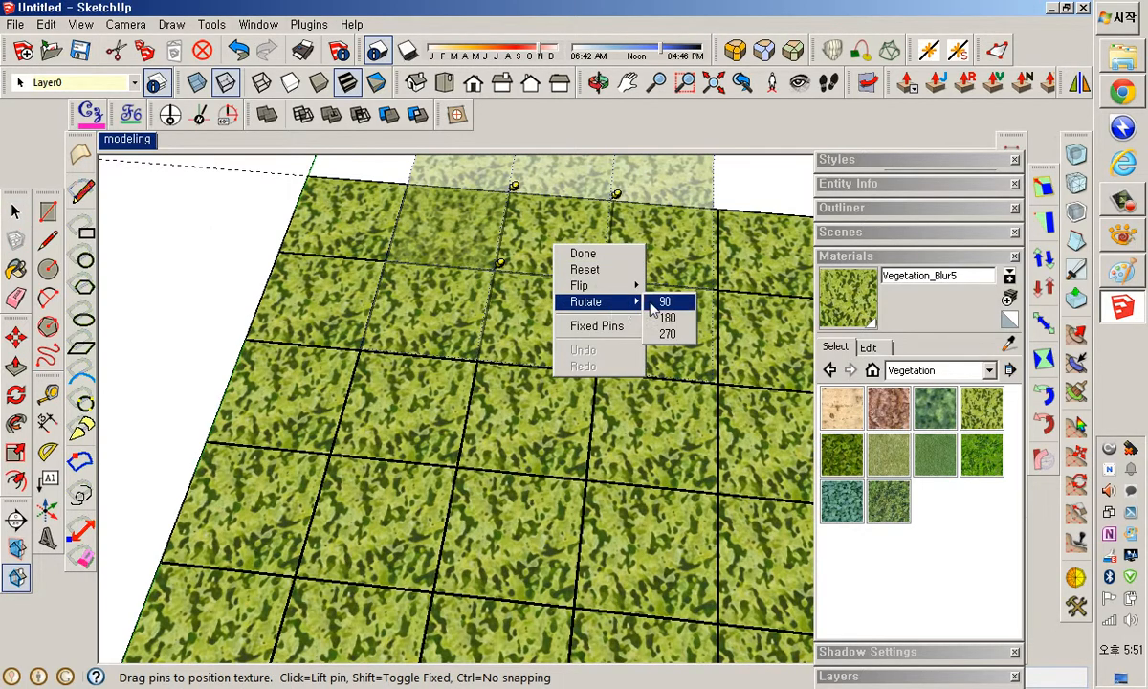
{"action": "left_click", "coordinate": [667, 308]}
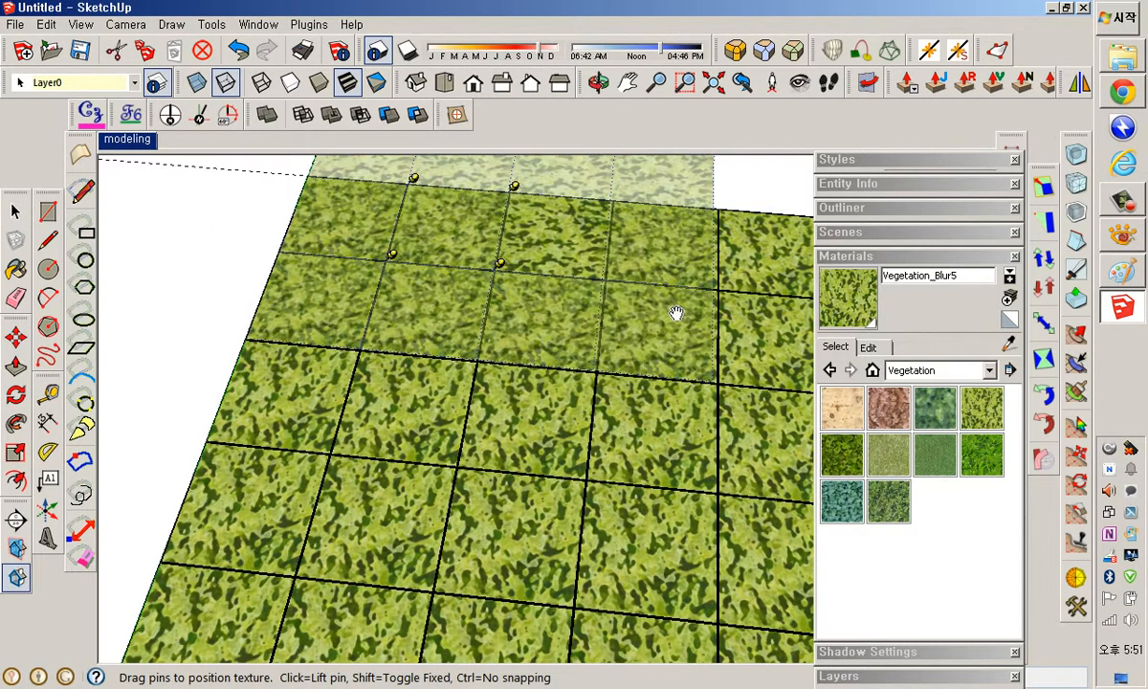
{"action": "right_click", "coordinate": [569, 256]}
{"action": "left_click", "coordinate": [585, 258]}
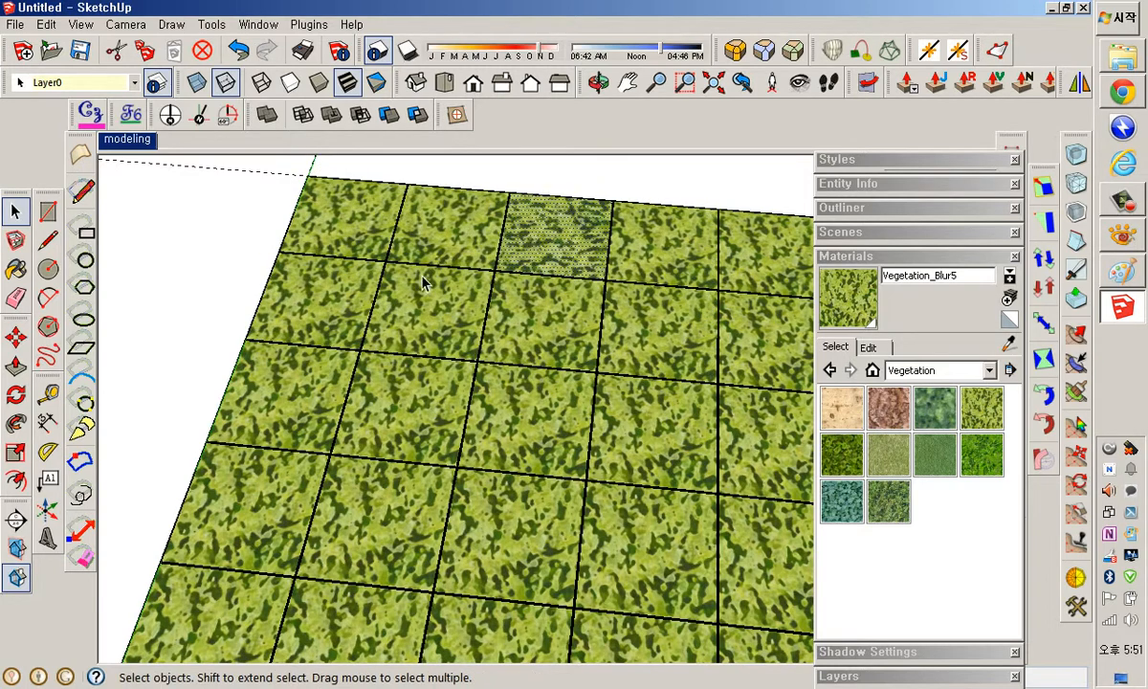
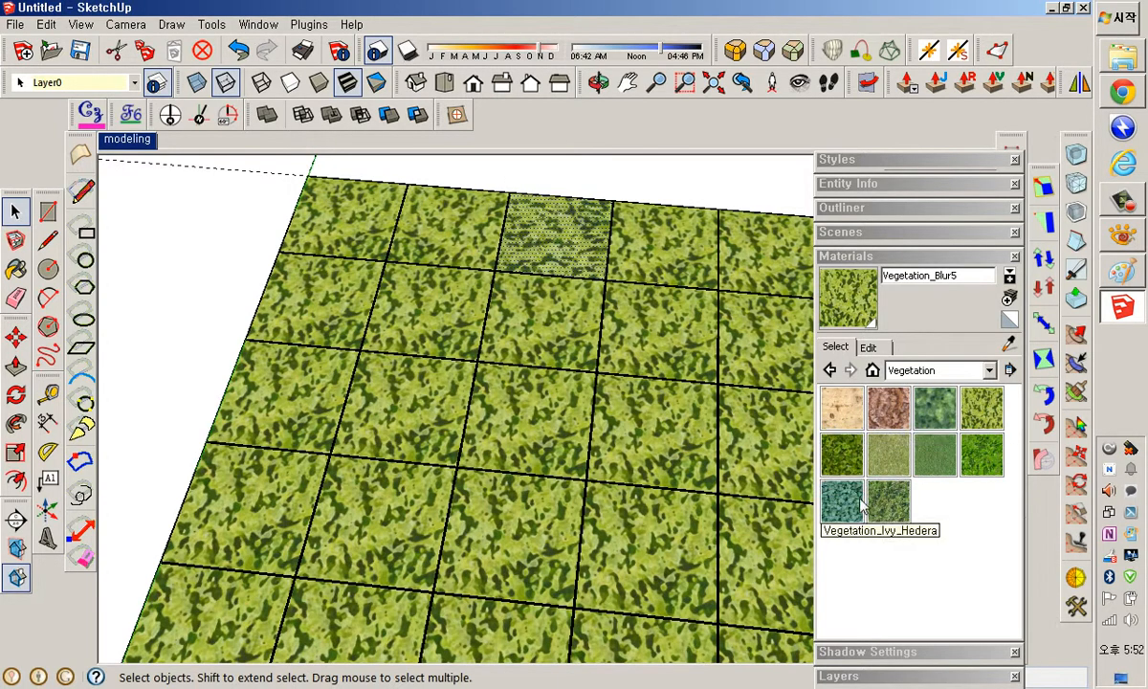
Paint the far corner tile with Tile_Border_Travertine from the Tile collection, and replace the old texture on all the other tiles with it.
{"action": "left_click", "coordinate": [991, 370]}
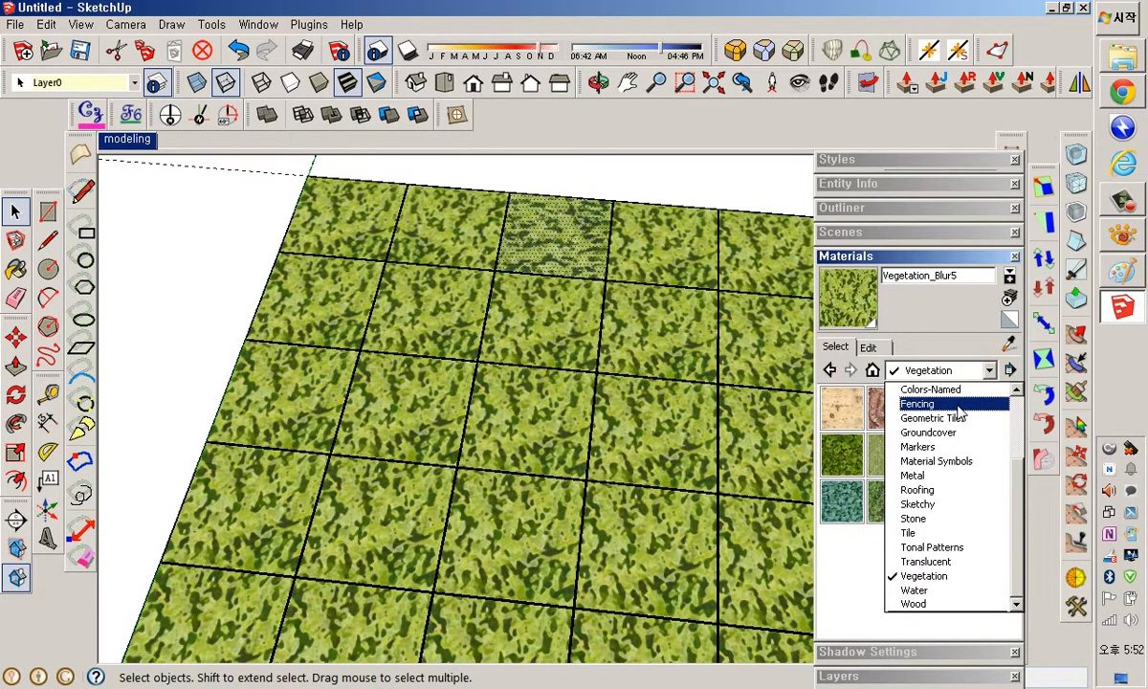
{"action": "left_click", "coordinate": [936, 533]}
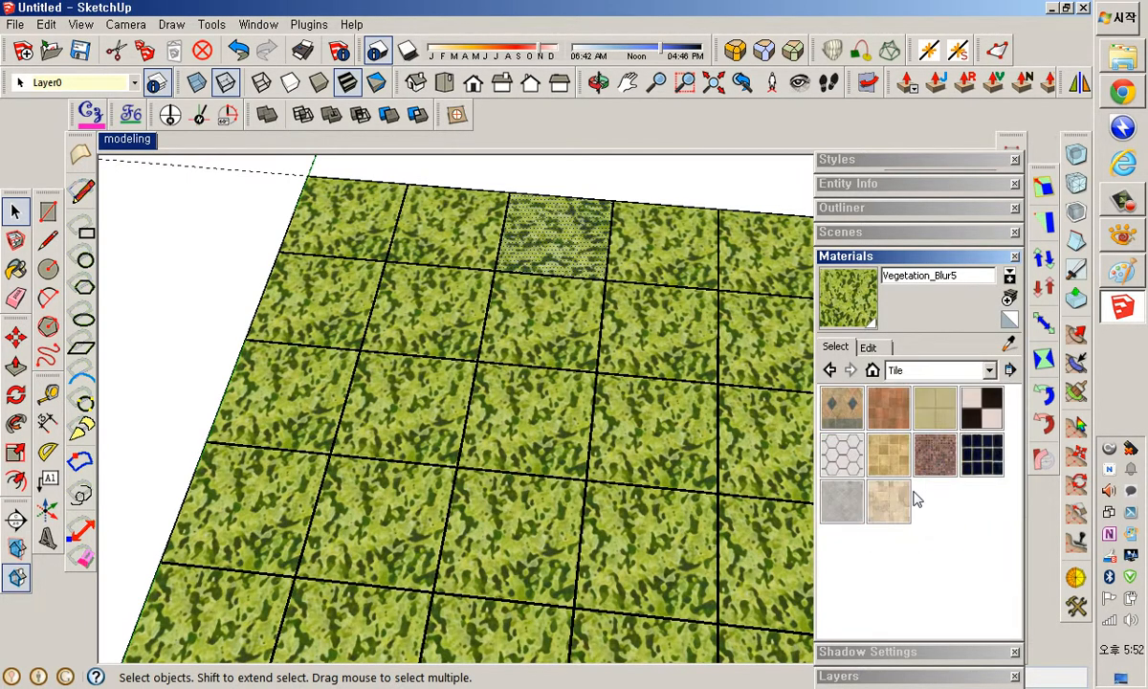
{"action": "left_click", "coordinate": [842, 407]}
{"action": "left_click", "coordinate": [368, 253]}
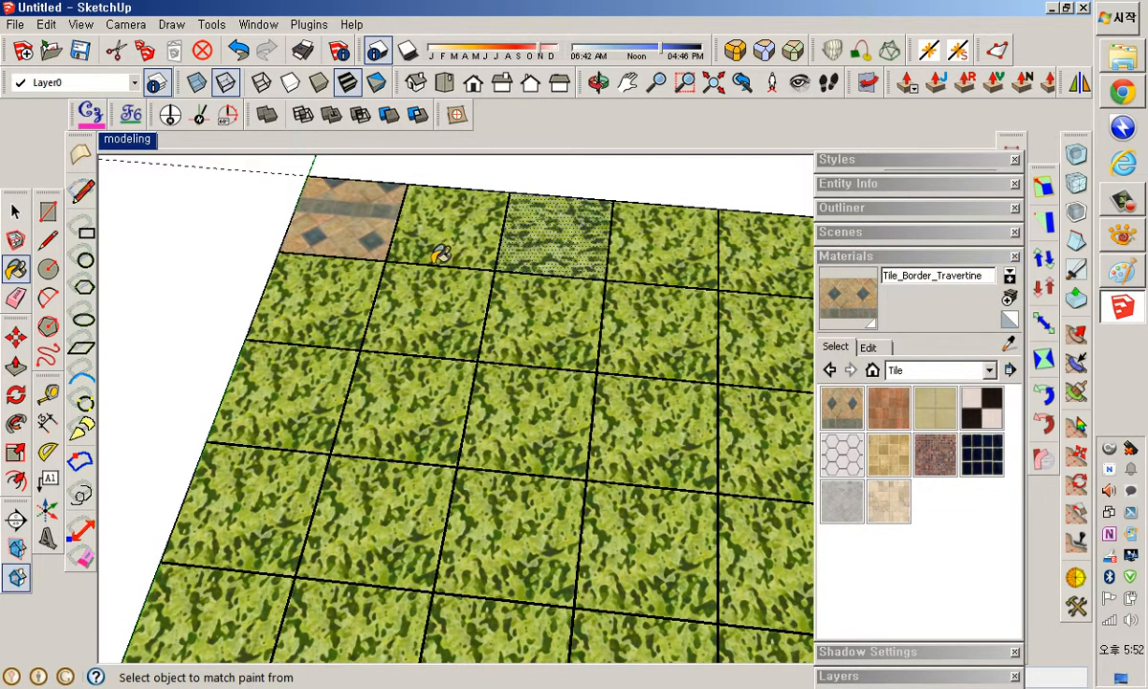
{"action": "left_click", "coordinate": [461, 256], "text": "shift"}
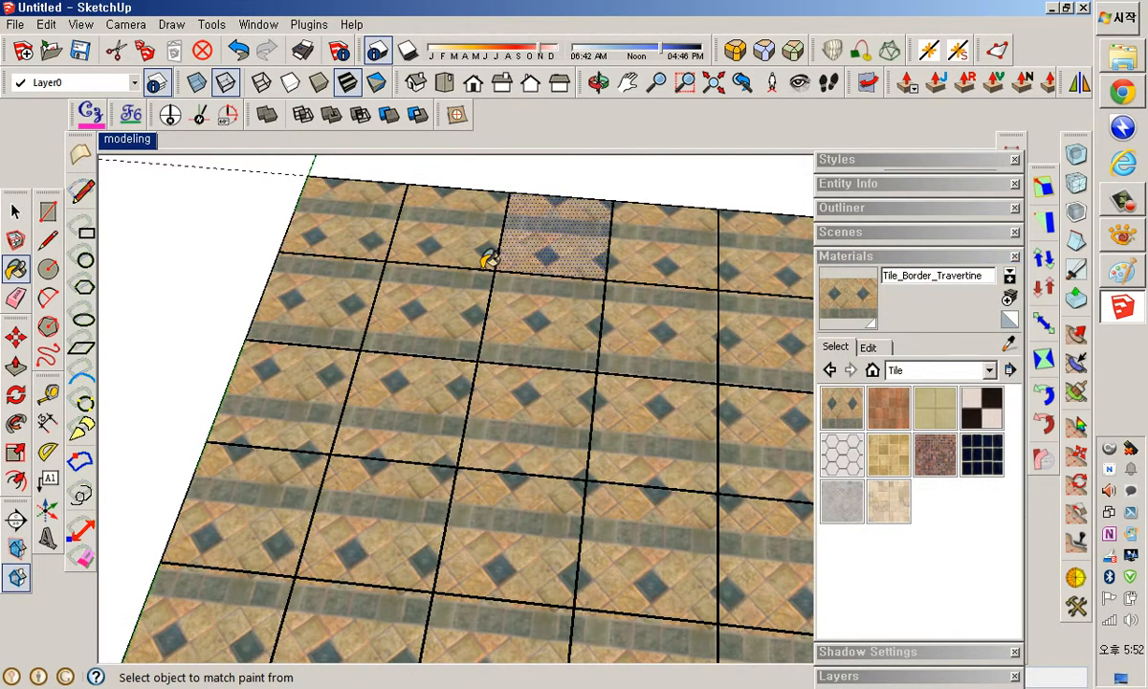
Flip the travertine texture left/right on the second tile of the far row and finish positioning.
{"action": "scroll", "coordinate": [487, 256], "scroll_direction": "down", "scroll_amount": 3}
{"action": "key", "text": "space"}
{"action": "middle_click_drag", "start_coordinate": [437, 270], "coordinate": [291, 289], "text": "shift"}
{"action": "scroll", "coordinate": [424, 350], "scroll_direction": "up", "scroll_amount": 3}
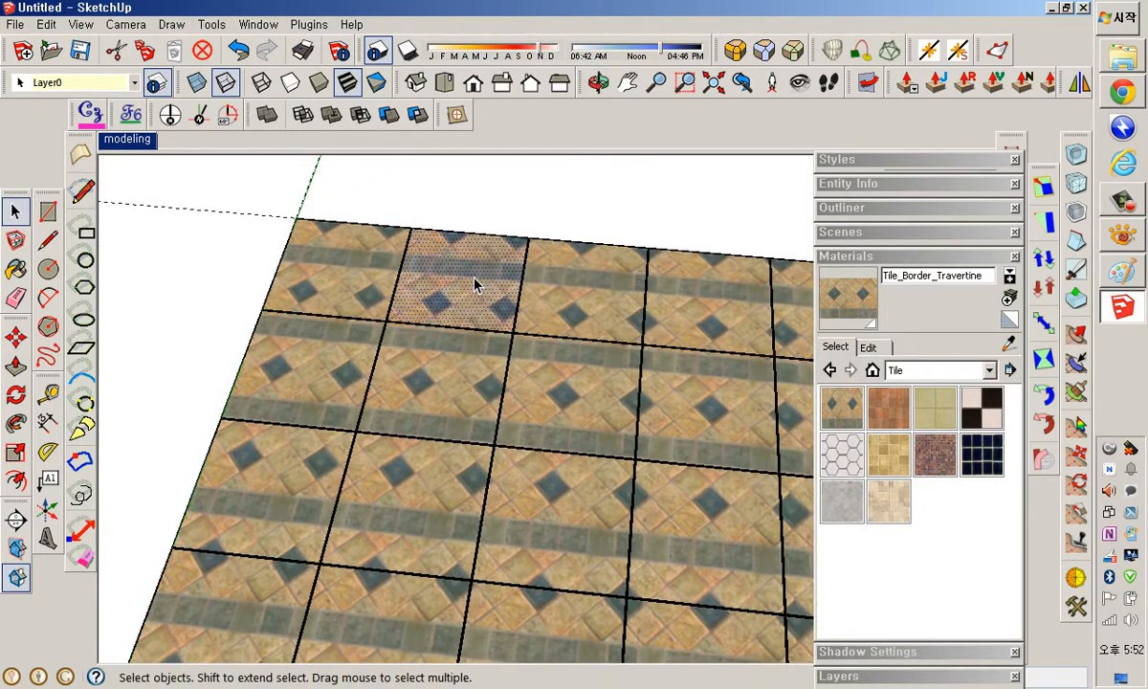
{"action": "right_click", "coordinate": [470, 270]}
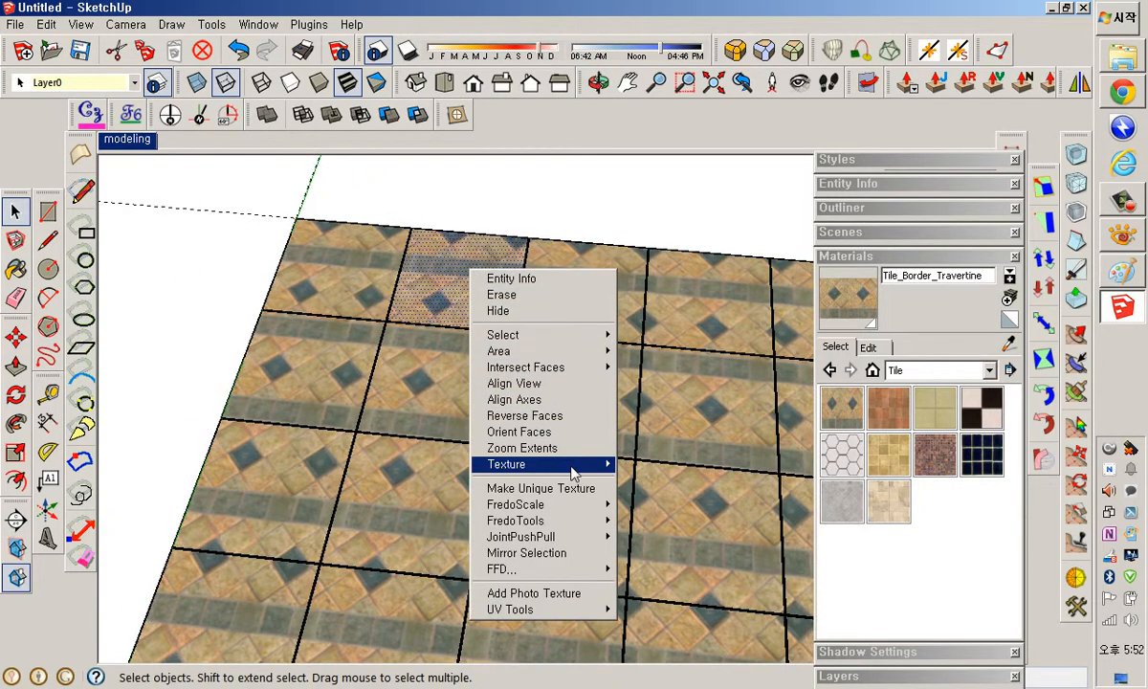
{"action": "mouse_move", "coordinate": [550, 464]}
{"action": "left_click", "coordinate": [639, 465]}
{"action": "right_click", "coordinate": [482, 280]}
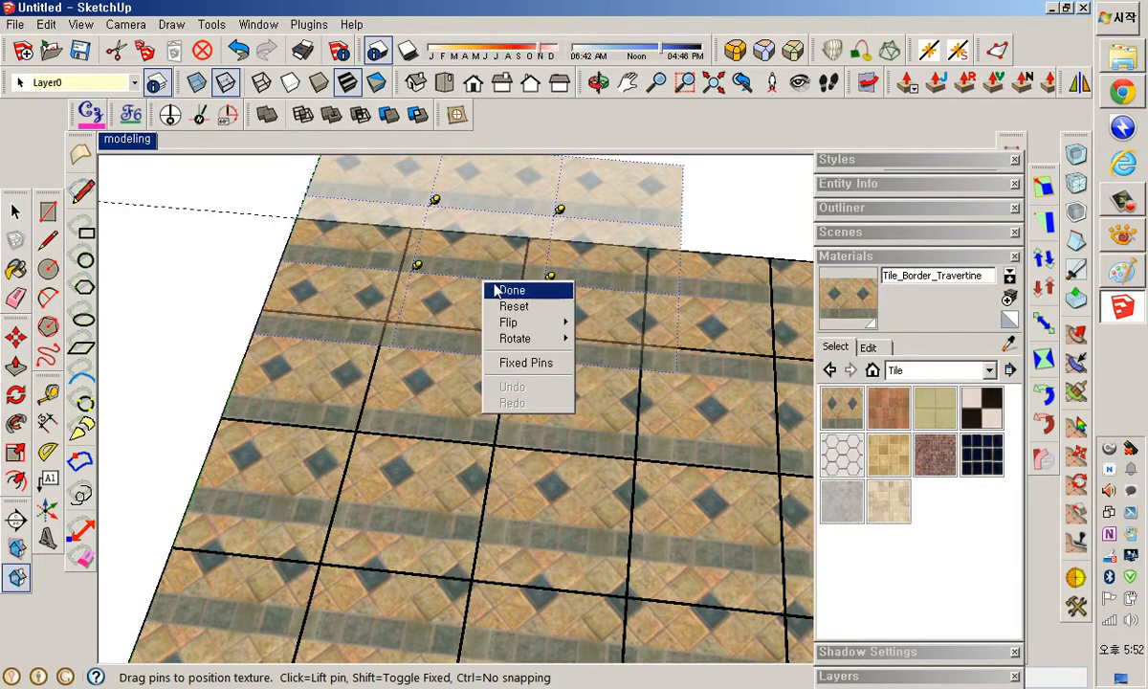
{"action": "mouse_move", "coordinate": [553, 330]}
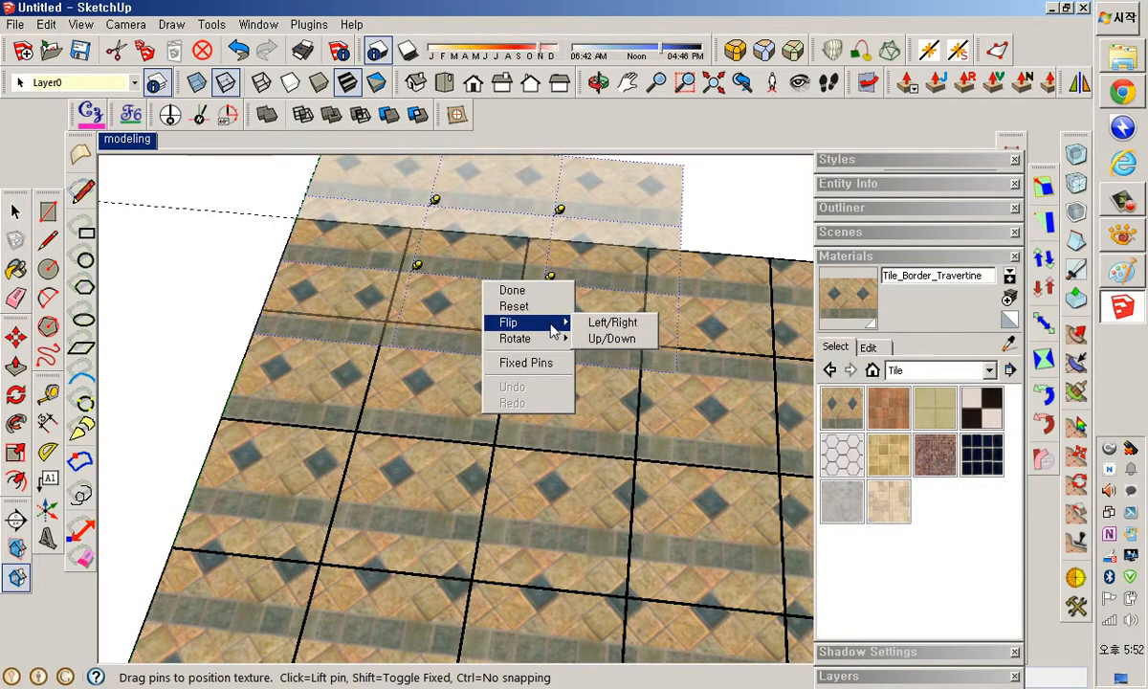
{"action": "left_click", "coordinate": [610, 322]}
{"action": "right_click", "coordinate": [489, 275]}
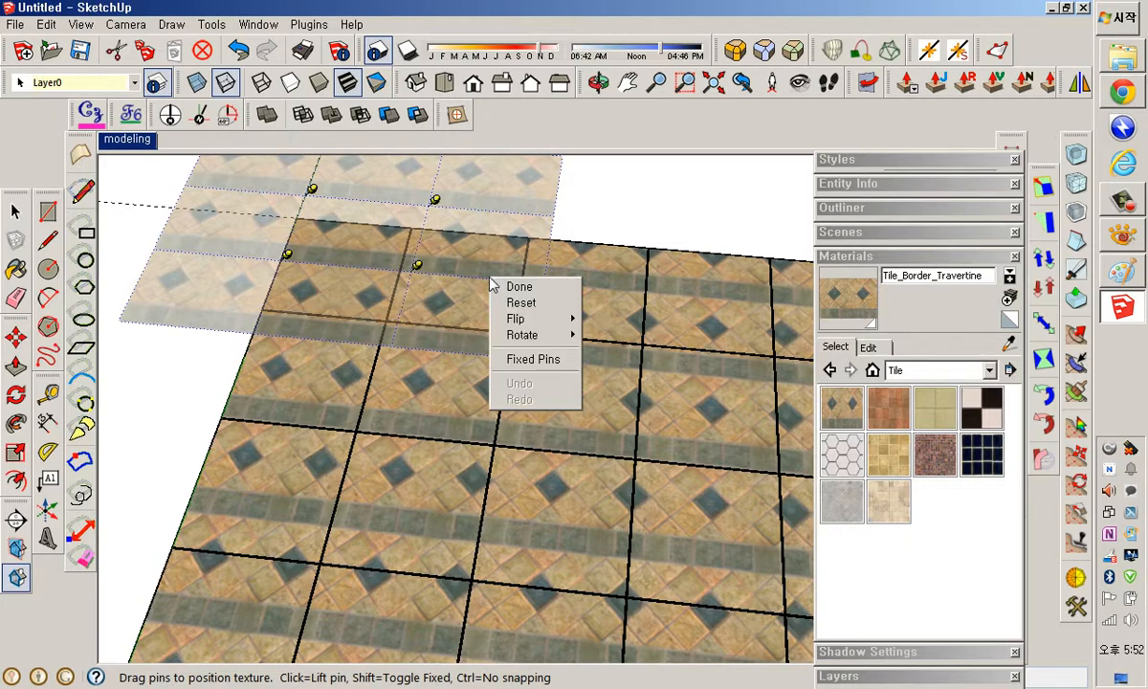
{"action": "left_click", "coordinate": [512, 286]}
Start positioning the texture on the far corner tile and move its two far pins onto the tile's far corners.
{"action": "middle_click_drag", "start_coordinate": [520, 301], "coordinate": [502, 331], "text": "shift"}
{"action": "right_click", "coordinate": [571, 326]}
{"action": "left_click", "coordinate": [344, 325]}
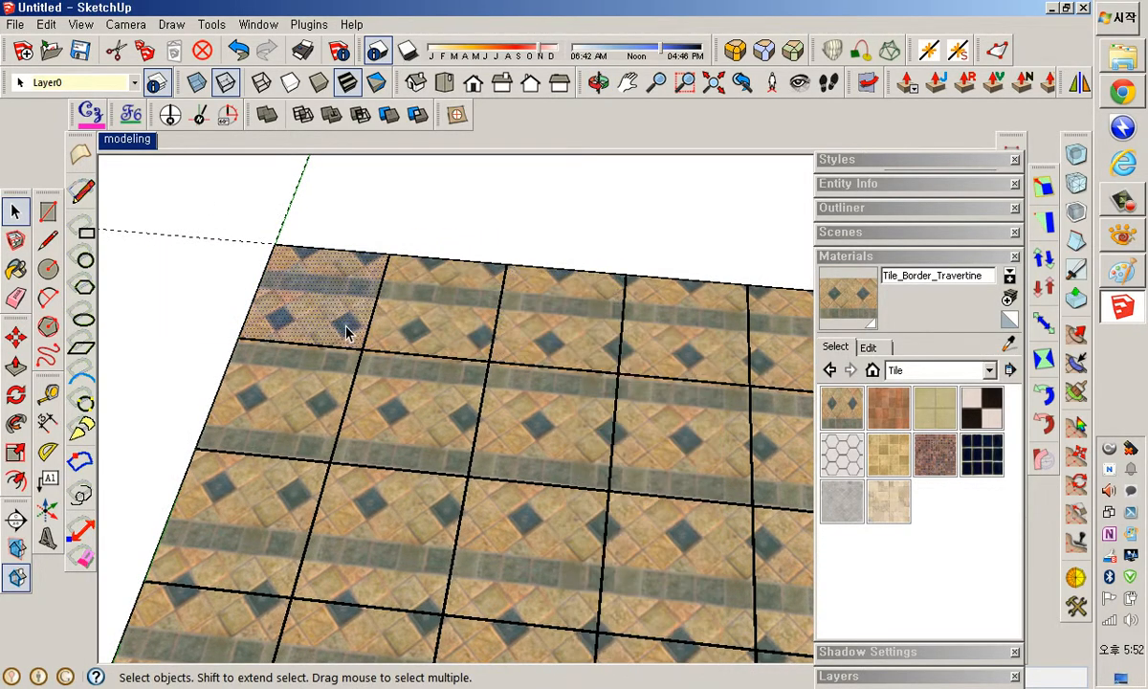
{"action": "middle_click_drag", "start_coordinate": [344, 325], "coordinate": [421, 337], "text": "shift"}
{"action": "right_click", "coordinate": [420, 337]}
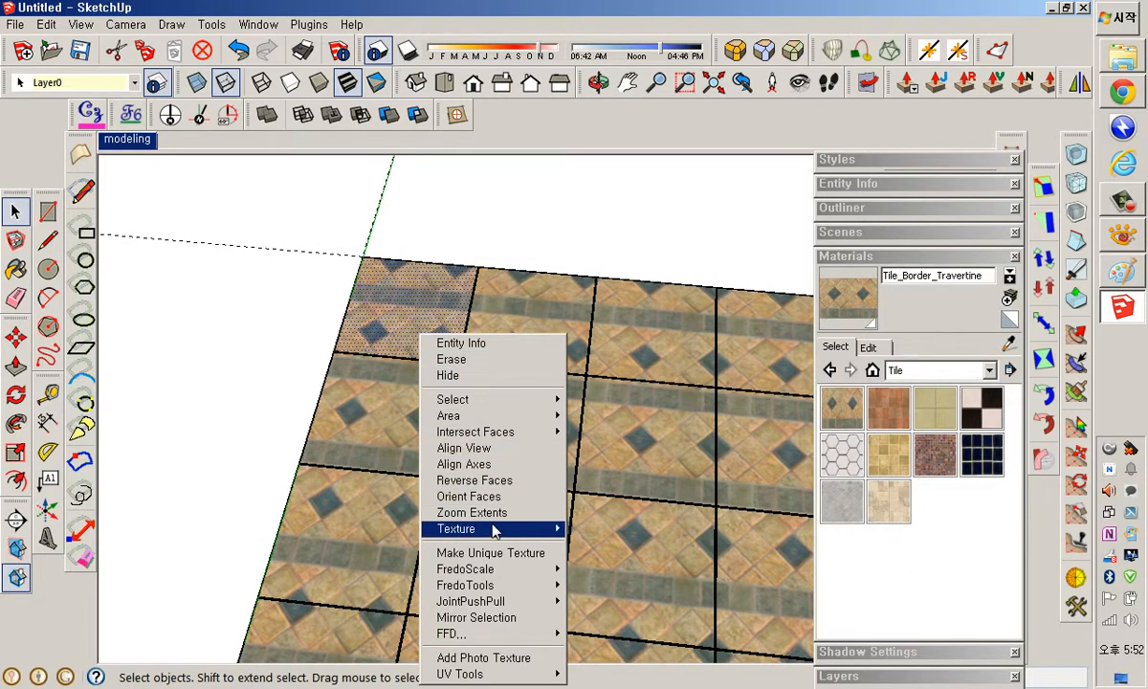
{"action": "mouse_move", "coordinate": [483, 528]}
{"action": "left_click", "coordinate": [584, 532]}
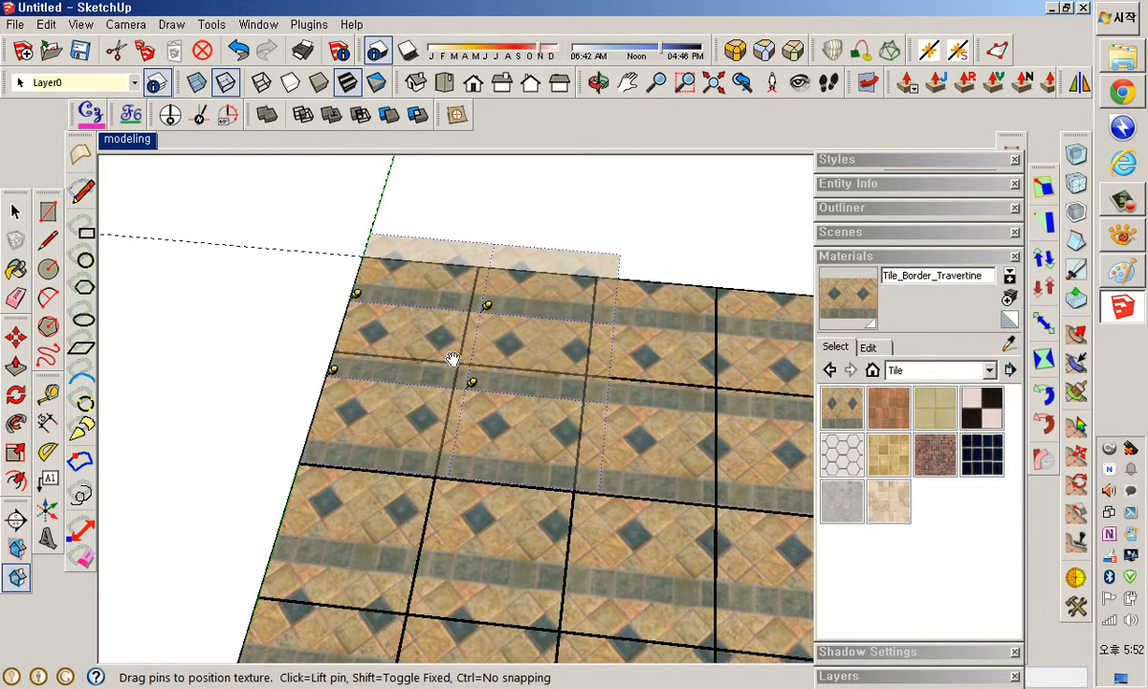
{"action": "mouse_move", "coordinate": [454, 358]}
{"action": "left_mouse_down"}
{"action": "mouse_move", "coordinate": [456, 326]}
{"action": "mouse_move", "coordinate": [452, 340]}
{"action": "left_mouse_up"}
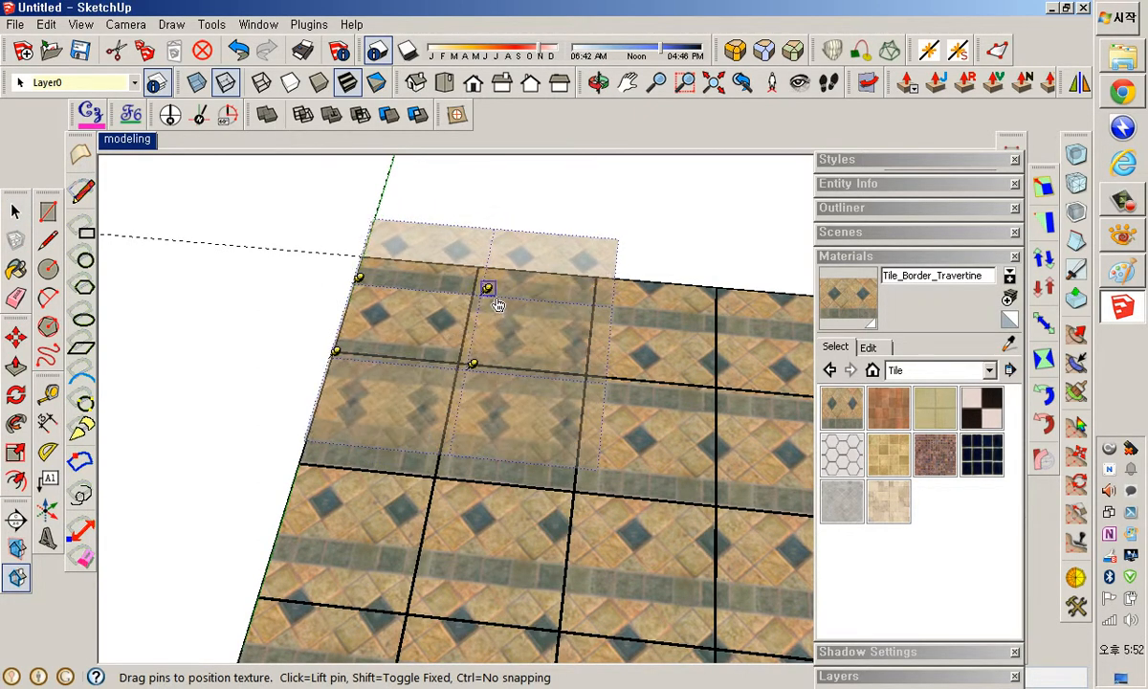
{"action": "left_click_drag", "start_coordinate": [487, 287], "coordinate": [486, 259]}
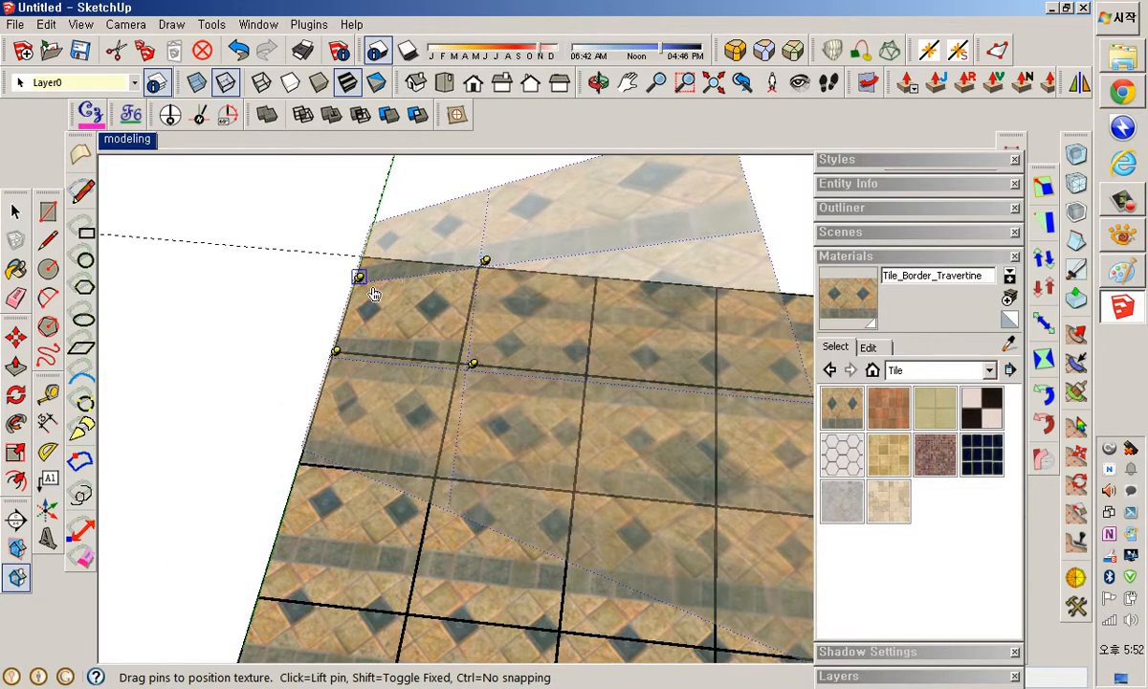
{"action": "scroll", "coordinate": [369, 296], "scroll_direction": "up", "scroll_amount": 3}
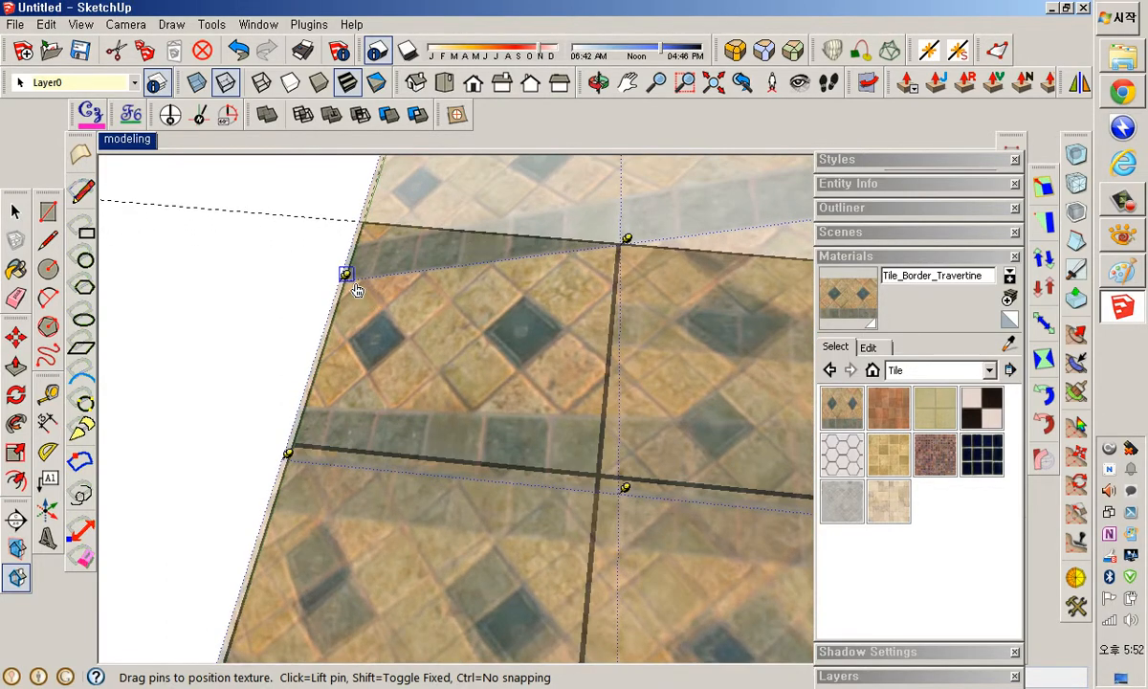
{"action": "left_click_drag", "start_coordinate": [345, 274], "coordinate": [373, 218]}
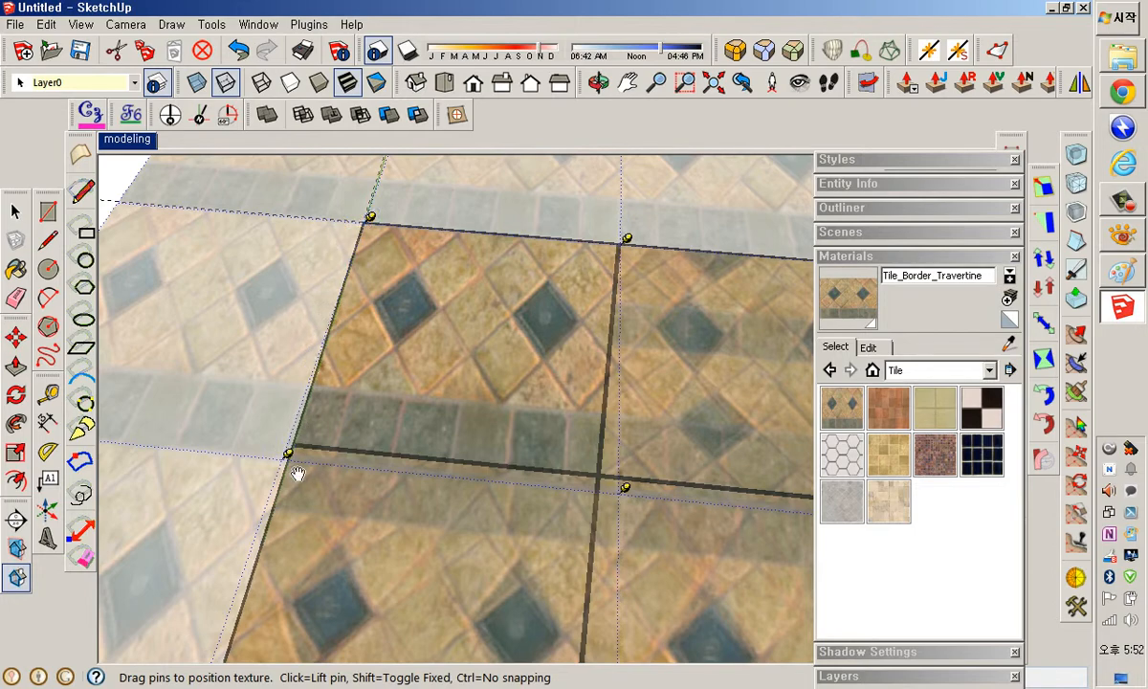
Fit the remaining texture pins to the near corners of the corner tile, refine the far pin beside the second tile, and finish positioning.
{"action": "left_click_drag", "start_coordinate": [288, 453], "coordinate": [312, 450]}
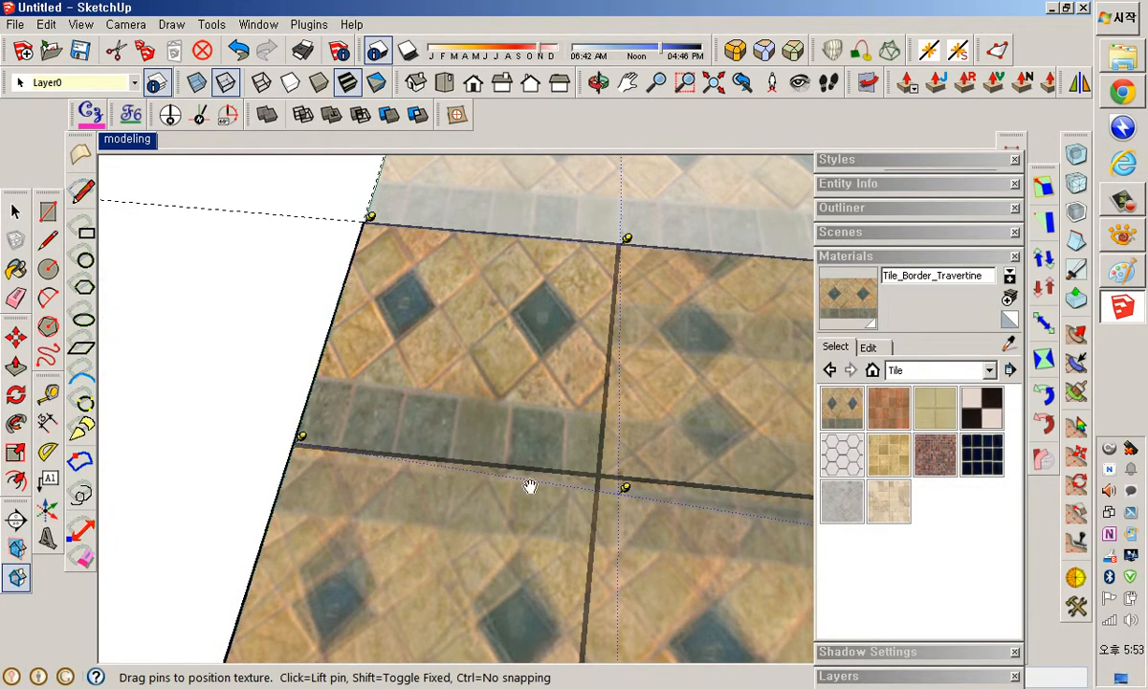
{"action": "left_click_drag", "start_coordinate": [627, 491], "coordinate": [602, 467]}
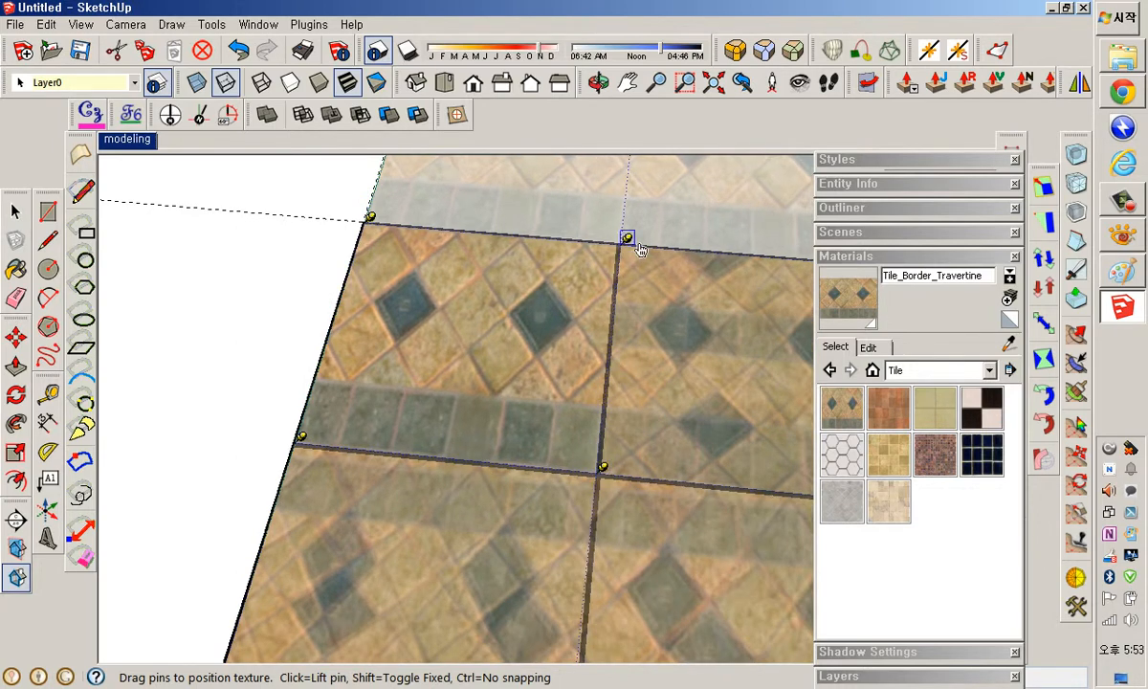
{"action": "left_click_drag", "start_coordinate": [626, 239], "coordinate": [624, 237]}
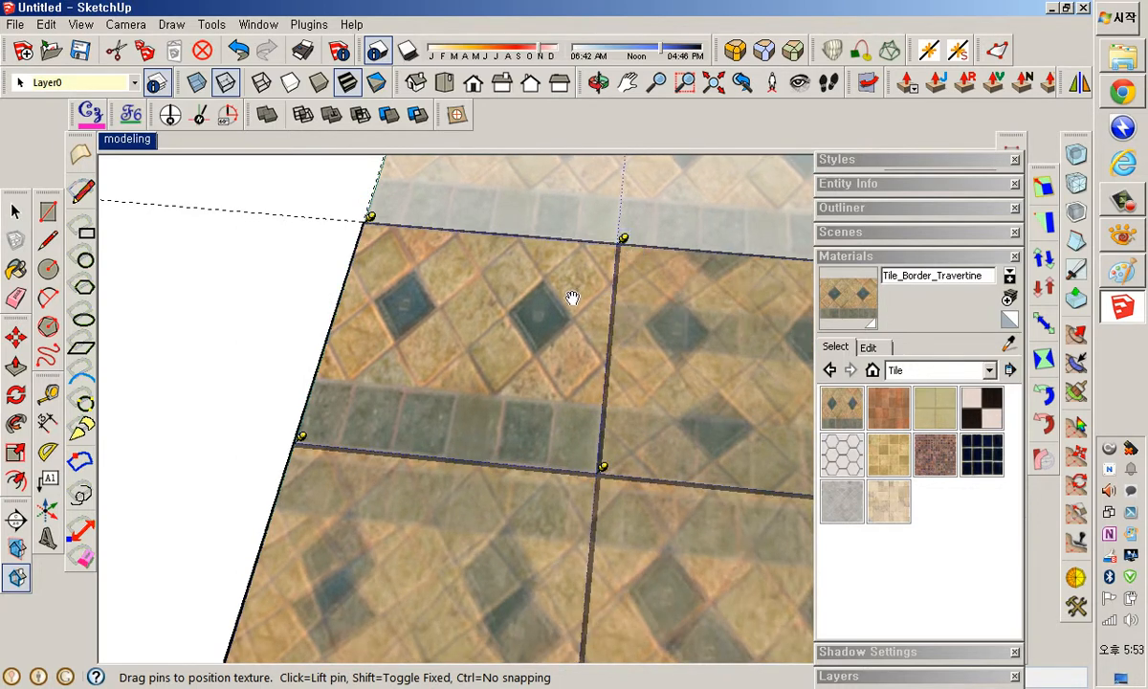
{"action": "scroll", "coordinate": [568, 298], "scroll_direction": "down", "scroll_amount": 1}
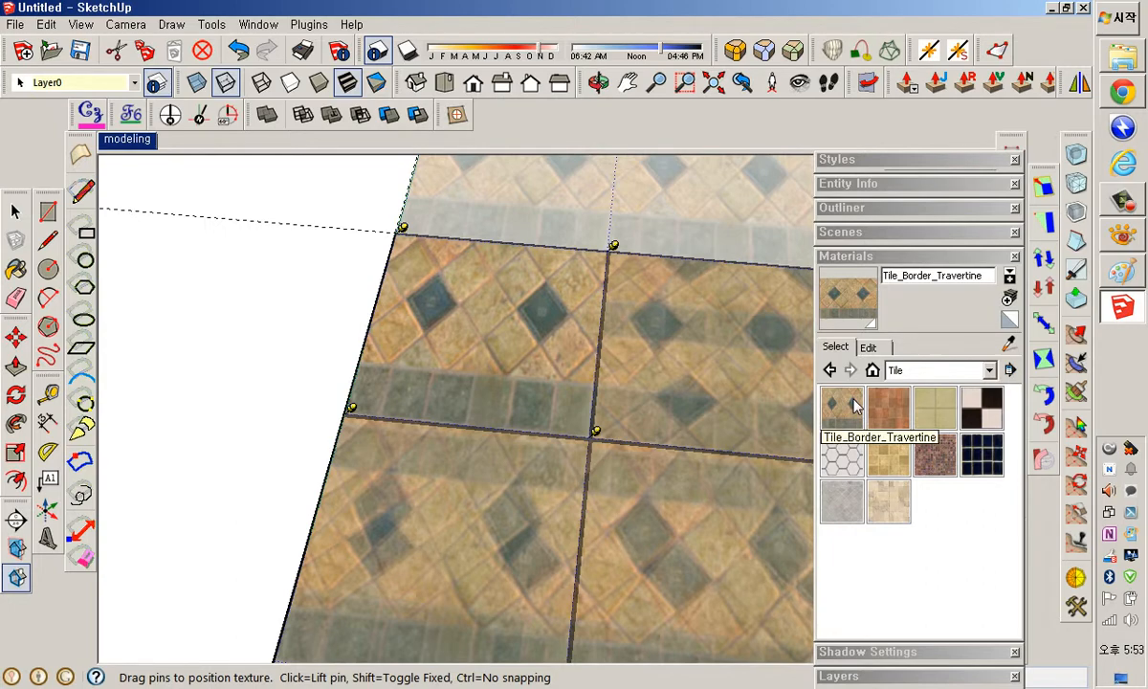
{"action": "right_click", "coordinate": [562, 336]}
{"action": "left_click", "coordinate": [579, 341]}
{"action": "scroll", "coordinate": [608, 358], "scroll_direction": "down", "scroll_amount": 2}
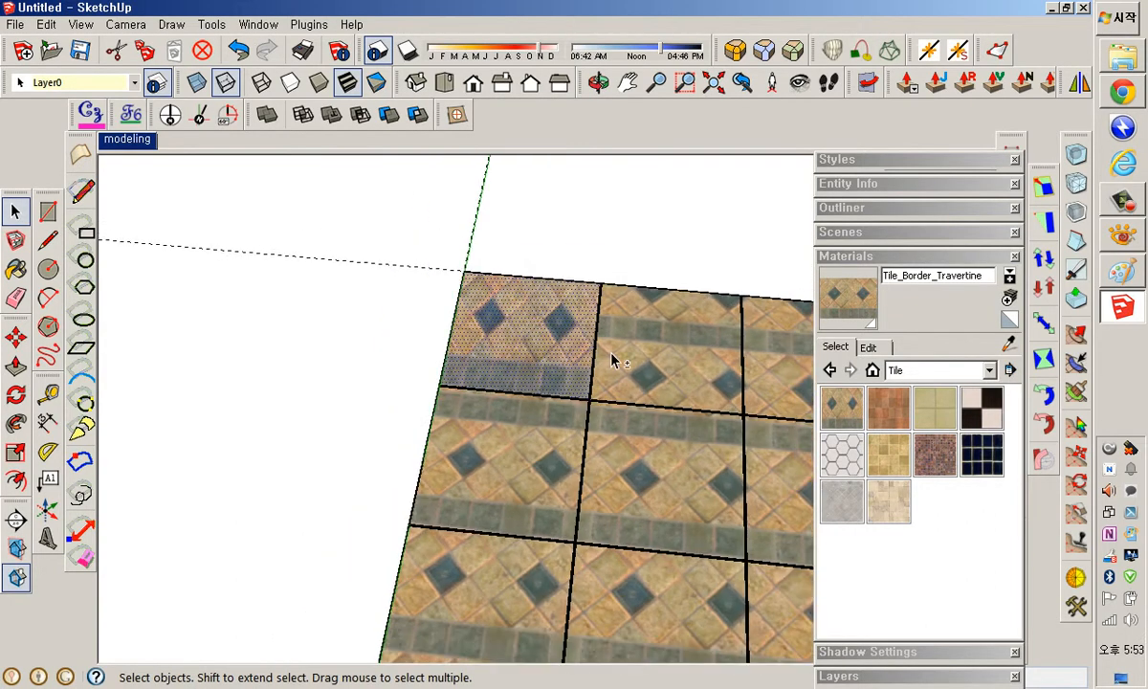
{"action": "middle_click_drag", "start_coordinate": [611, 359], "coordinate": [497, 316], "text": "shift"}
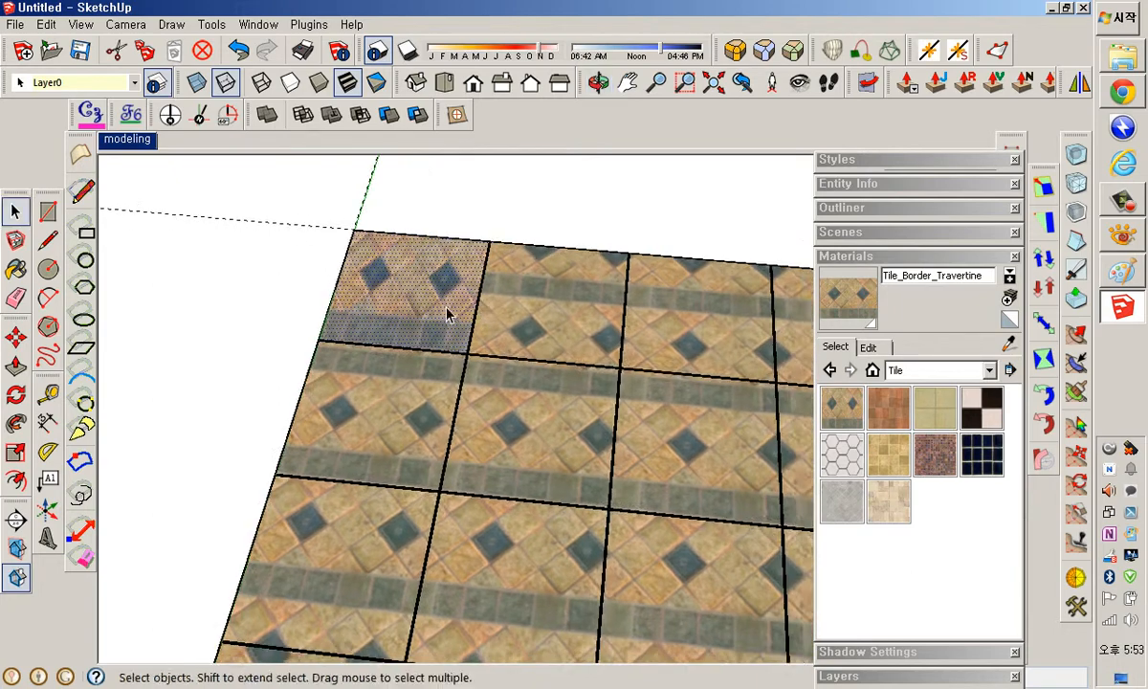
Try to sample a texture for painting the tiles beside the fitted corner tile, and undo the paint applied to the corner tile.
{"action": "left_click", "coordinate": [1008, 343]}
{"action": "left_click", "coordinate": [573, 348]}
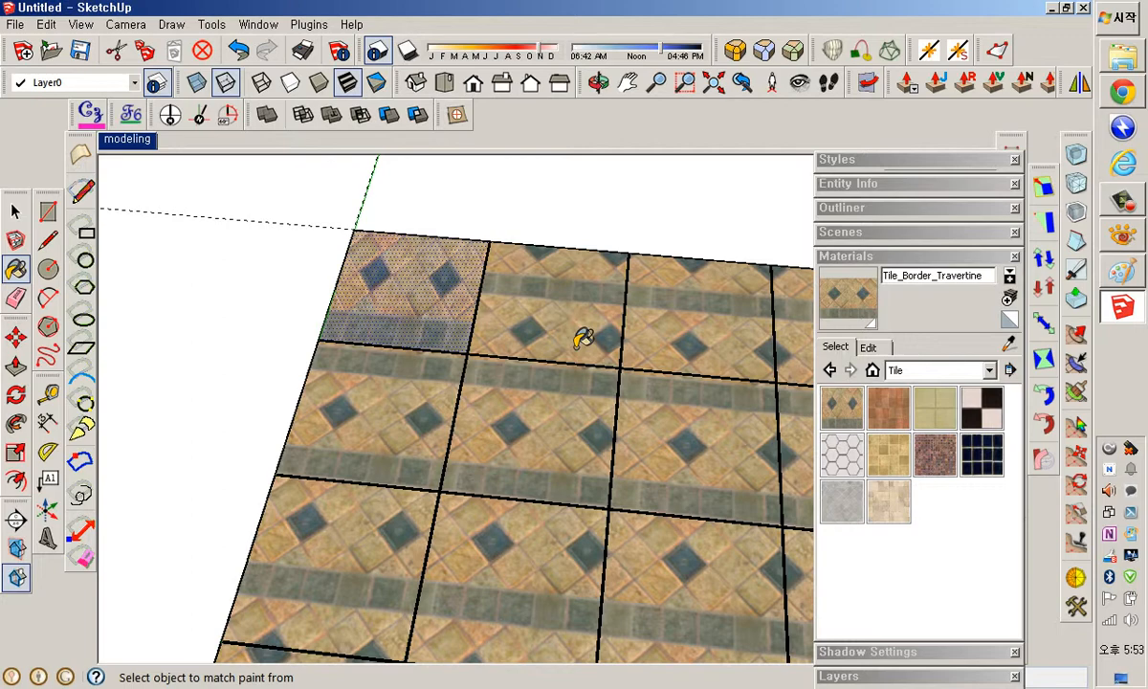
{"action": "left_click", "coordinate": [583, 336]}
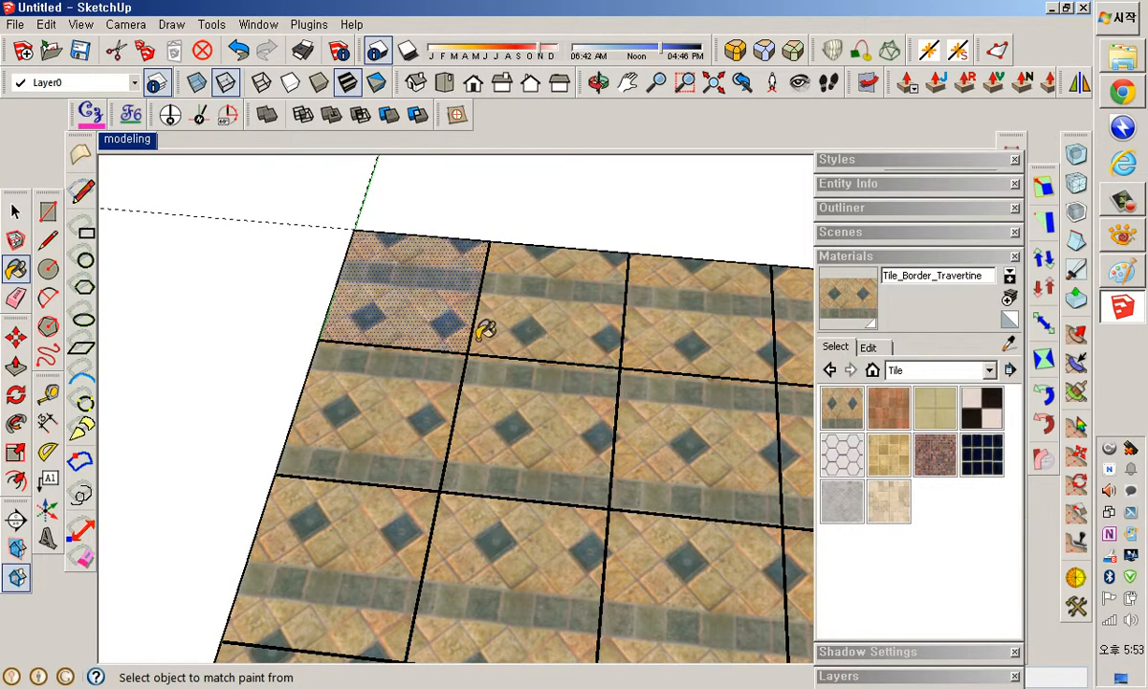
{"action": "left_click", "coordinate": [1008, 343]}
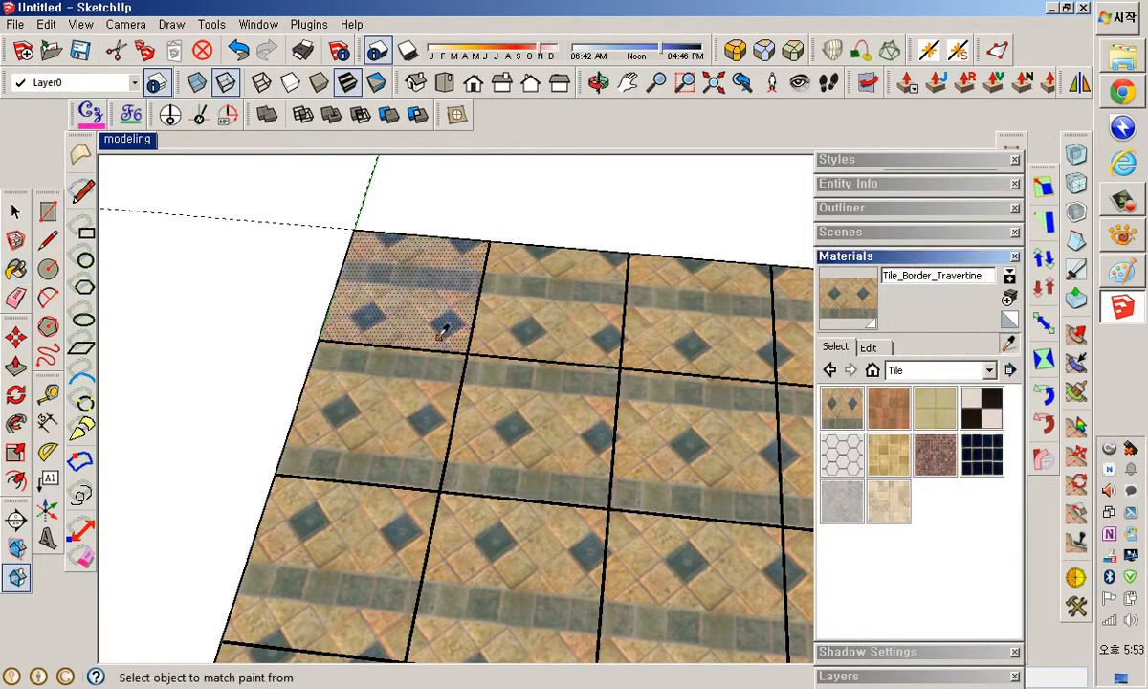
{"action": "key", "text": "ctrl+z"}
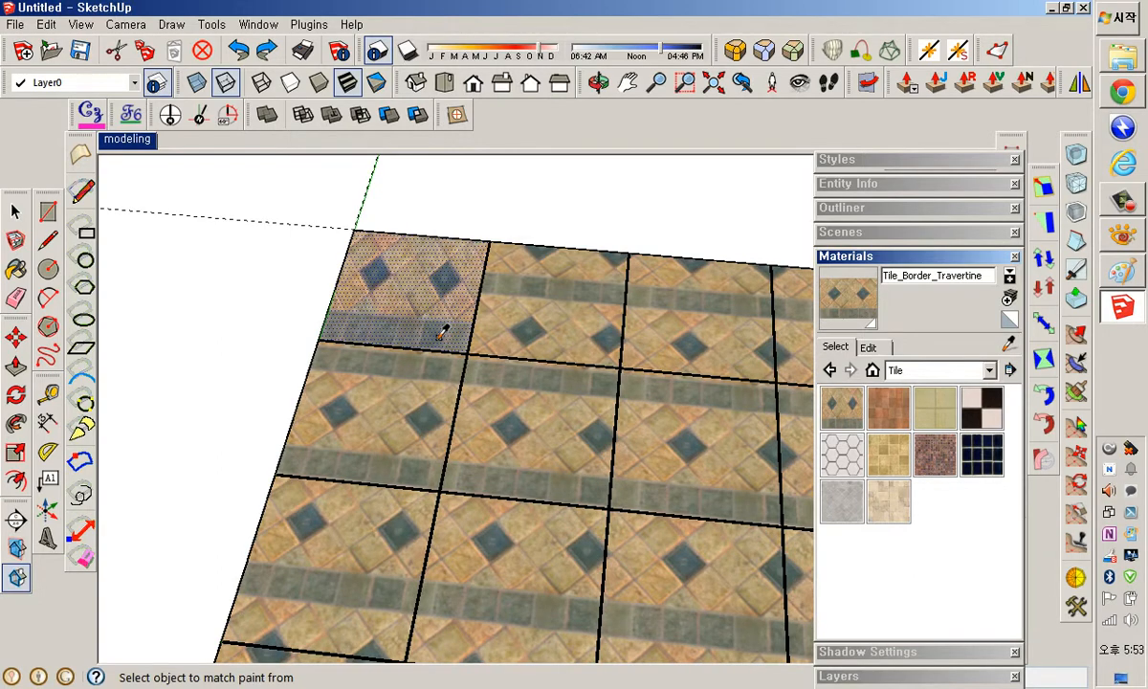
Clear the selection, sample the corner tile's fitted texture and apply it to all matching tiles of the grid at once.
{"action": "key", "text": "space"}
{"action": "key", "text": "b"}
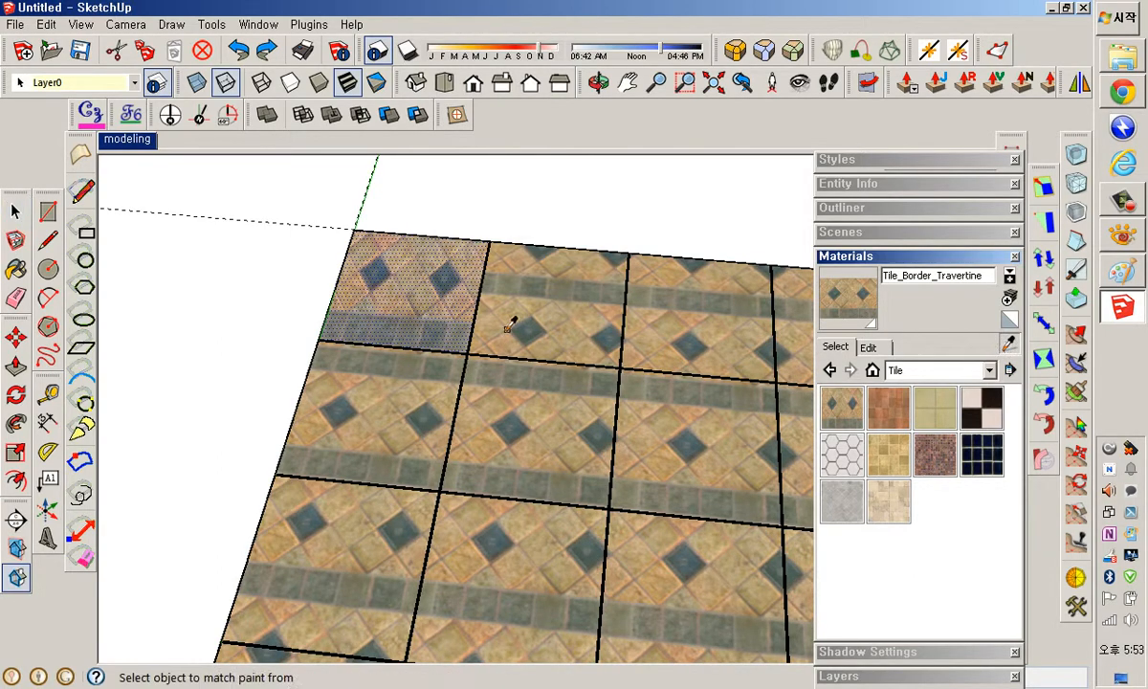
{"action": "key", "text": "space"}
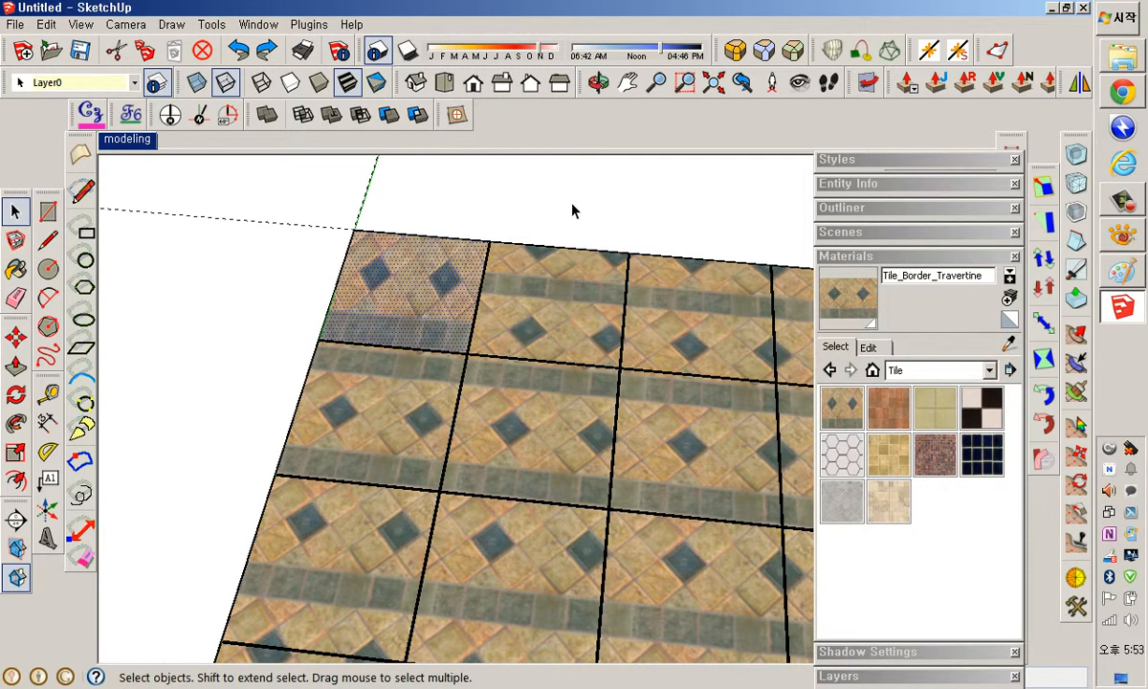
{"action": "left_click", "coordinate": [572, 205]}
{"action": "key", "text": "b"}
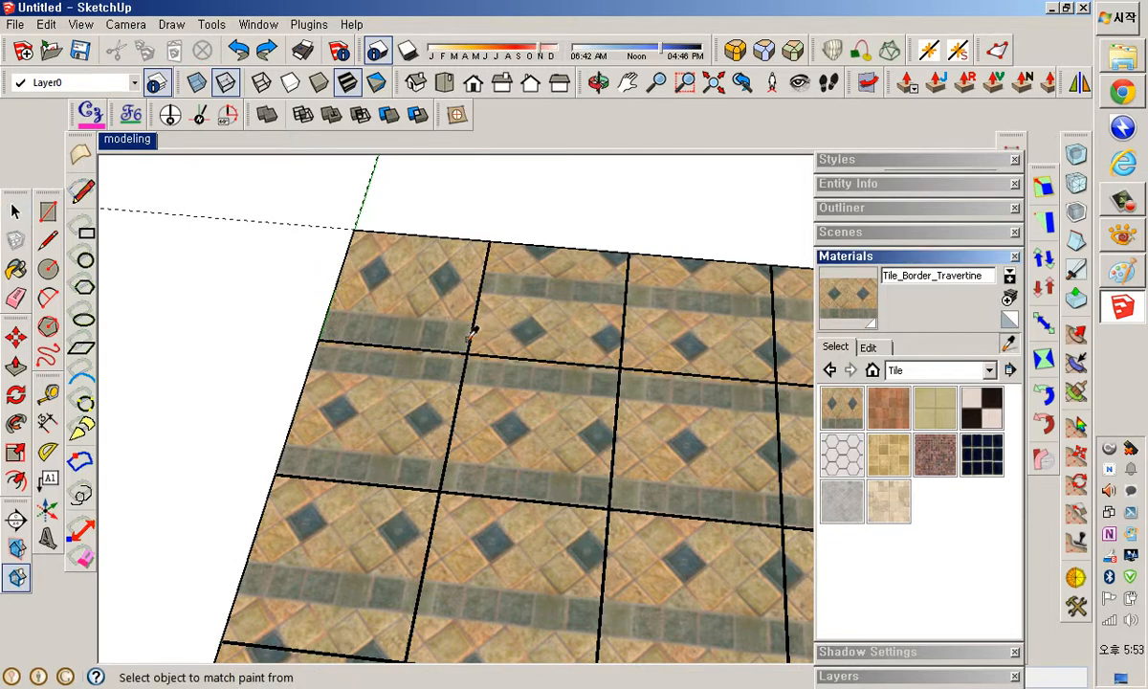
{"action": "left_click", "coordinate": [554, 335], "text": "shift"}
{"action": "scroll", "coordinate": [620, 359], "scroll_direction": "down", "scroll_amount": 4}
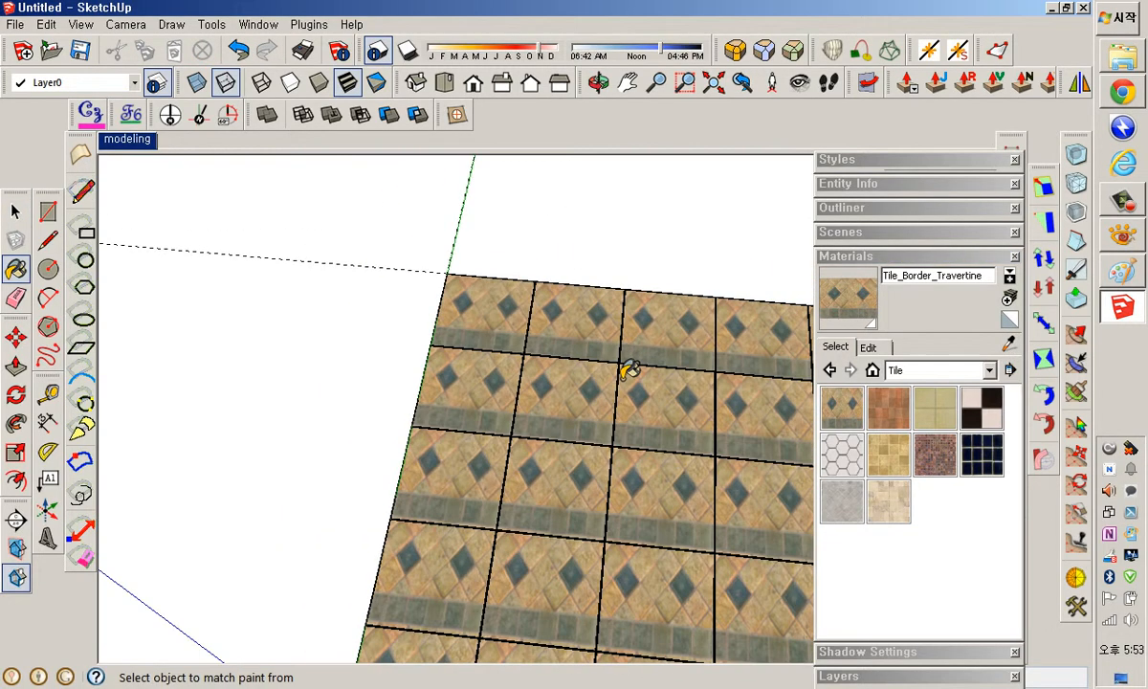
{"action": "middle_click_drag", "start_coordinate": [714, 396], "coordinate": [545, 286], "text": "shift"}
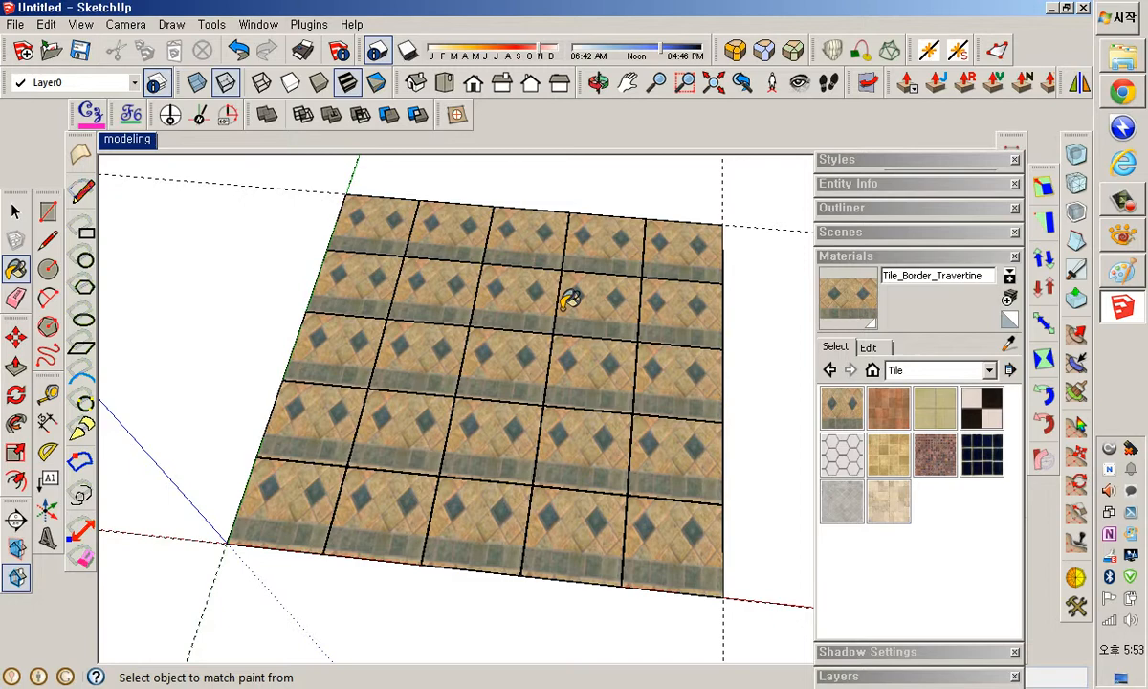
Flip the texture Left/Right on the second tile of the far row and finish positioning.
{"action": "key", "text": "space"}
{"action": "right_click", "coordinate": [466, 232]}
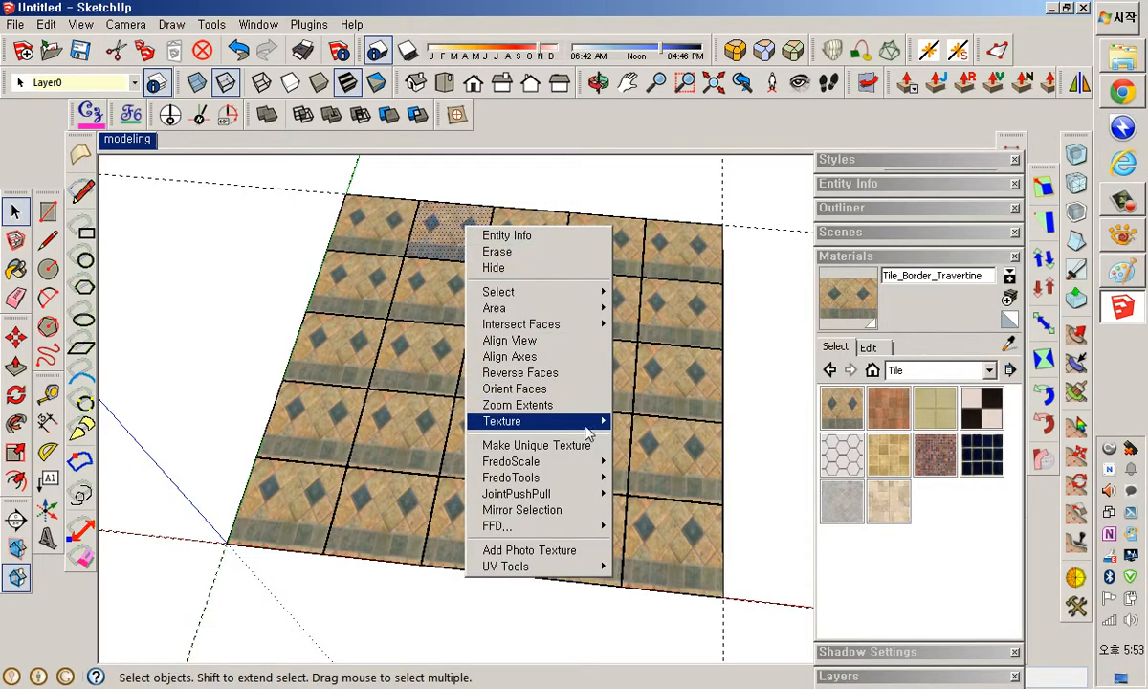
{"action": "mouse_move", "coordinate": [587, 433]}
{"action": "left_click", "coordinate": [636, 423]}
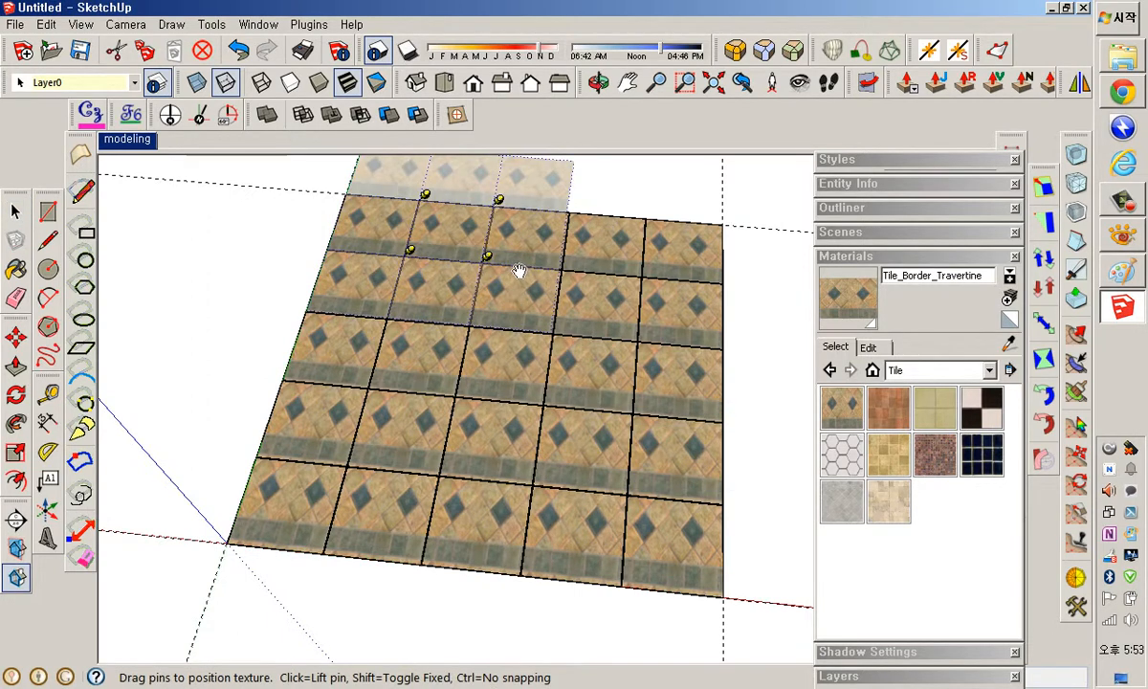
{"action": "right_click", "coordinate": [460, 247]}
{"action": "mouse_move", "coordinate": [530, 287]}
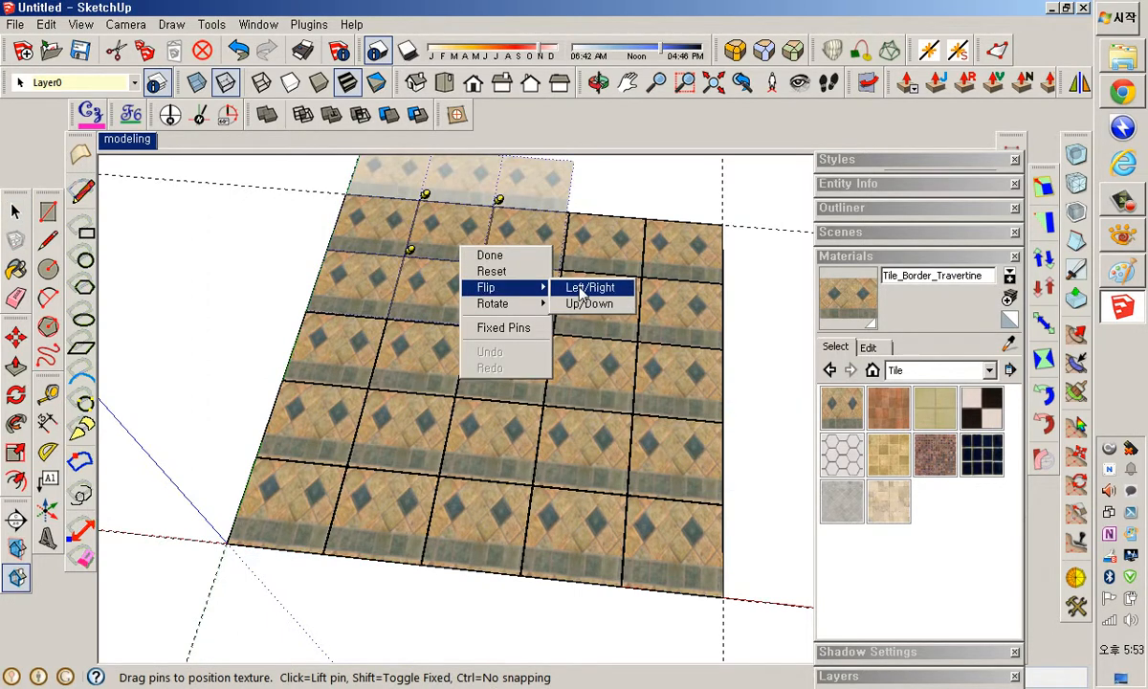
{"action": "left_click", "coordinate": [583, 287]}
{"action": "right_click", "coordinate": [475, 238]}
{"action": "left_click", "coordinate": [493, 246]}
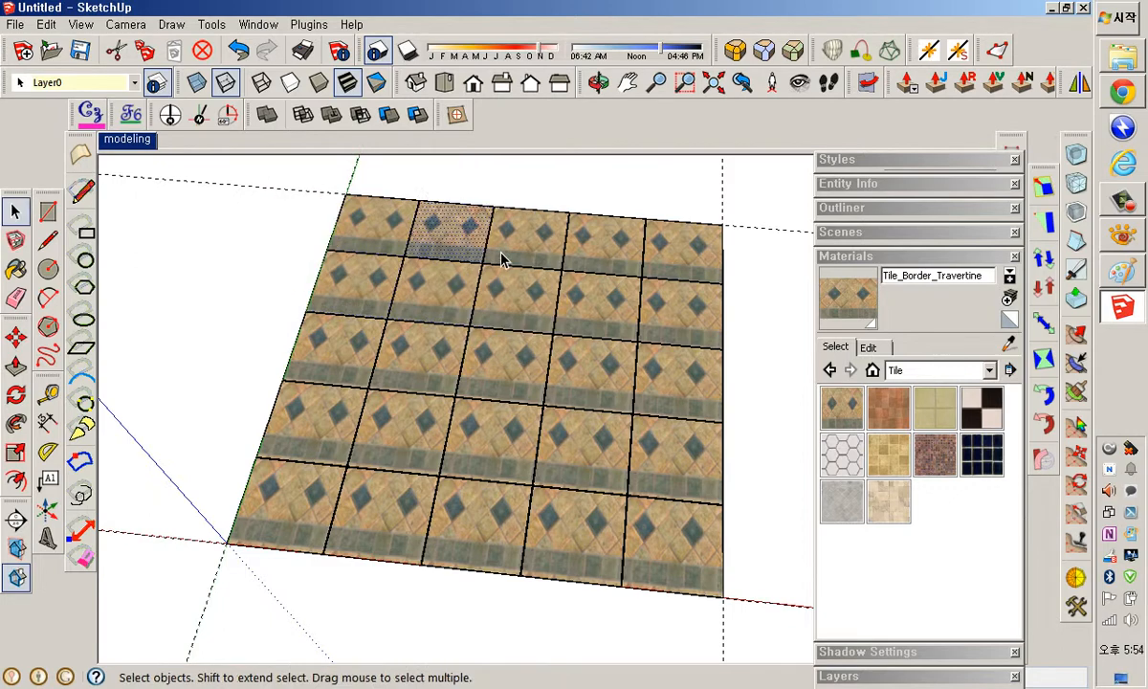
Rotate the texture on the third tile of the far row by 90 degrees and finish positioning.
{"action": "right_click", "coordinate": [525, 247]}
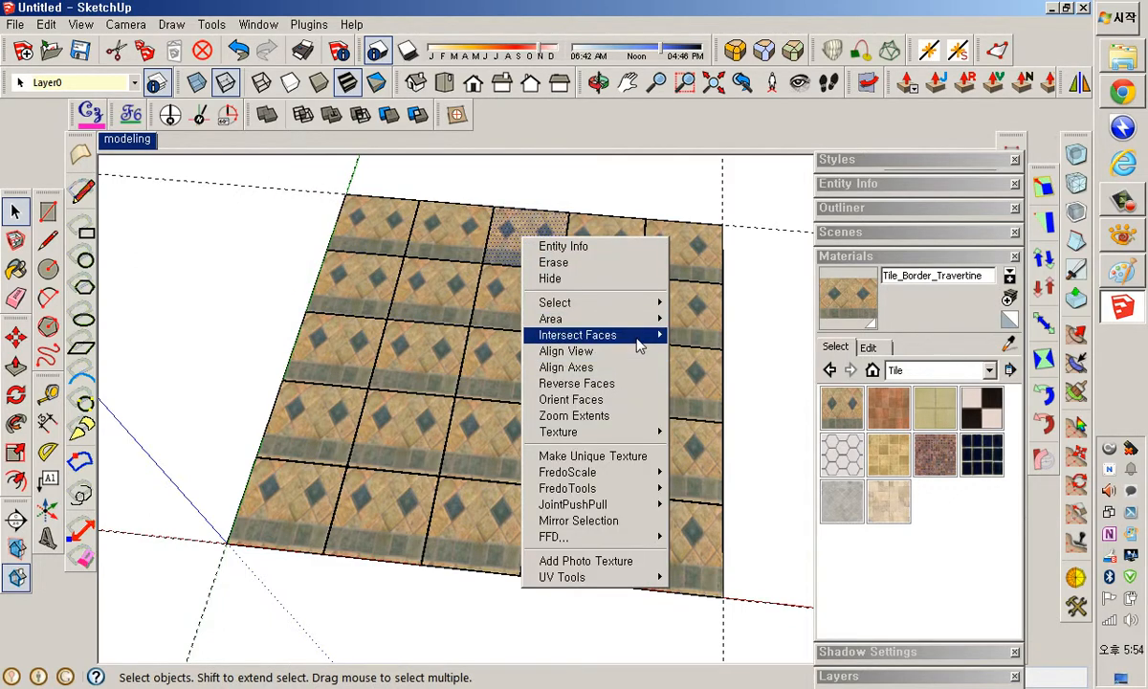
{"action": "mouse_move", "coordinate": [636, 431]}
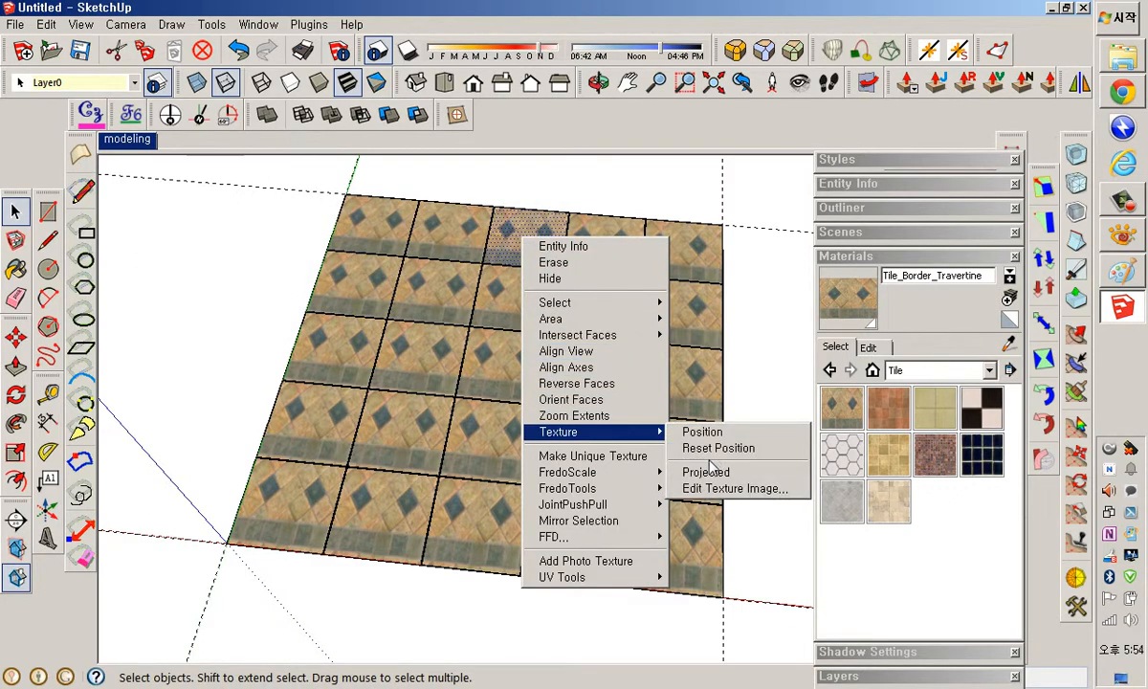
{"action": "left_click", "coordinate": [689, 431]}
{"action": "right_click", "coordinate": [544, 260]}
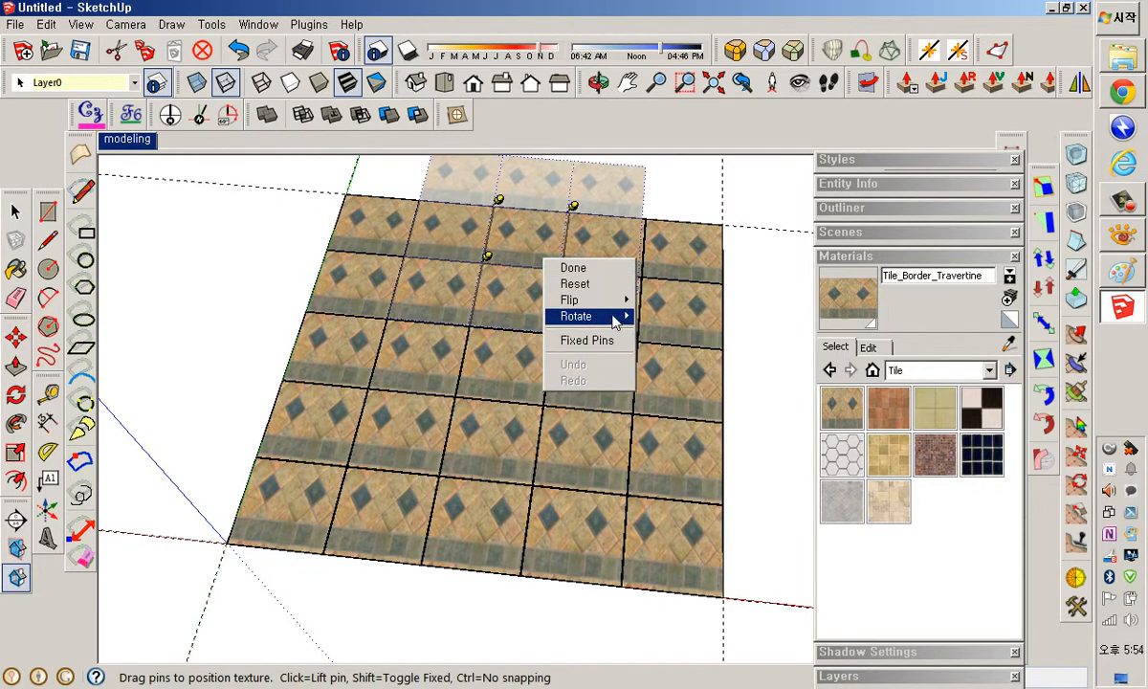
{"action": "mouse_move", "coordinate": [619, 320]}
{"action": "left_click", "coordinate": [654, 316]}
{"action": "right_click", "coordinate": [533, 246]}
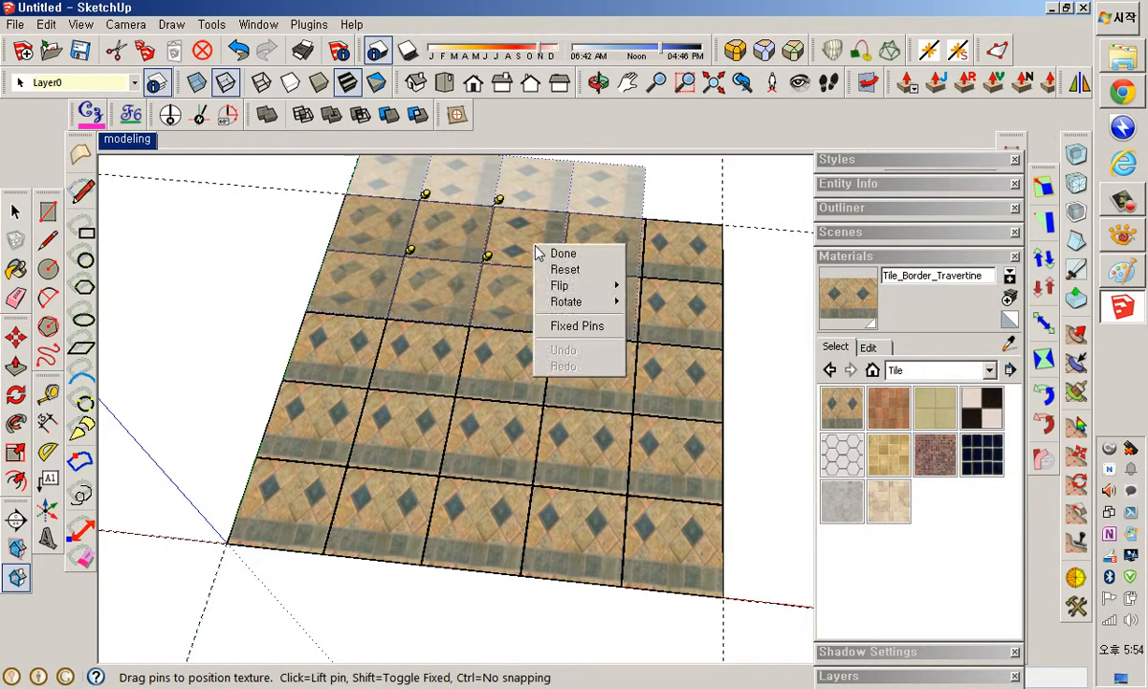
{"action": "left_click", "coordinate": [562, 255]}
Rotate the texture on the fourth tile of the far row by 180 degrees and finish positioning.
{"action": "right_click", "coordinate": [613, 244]}
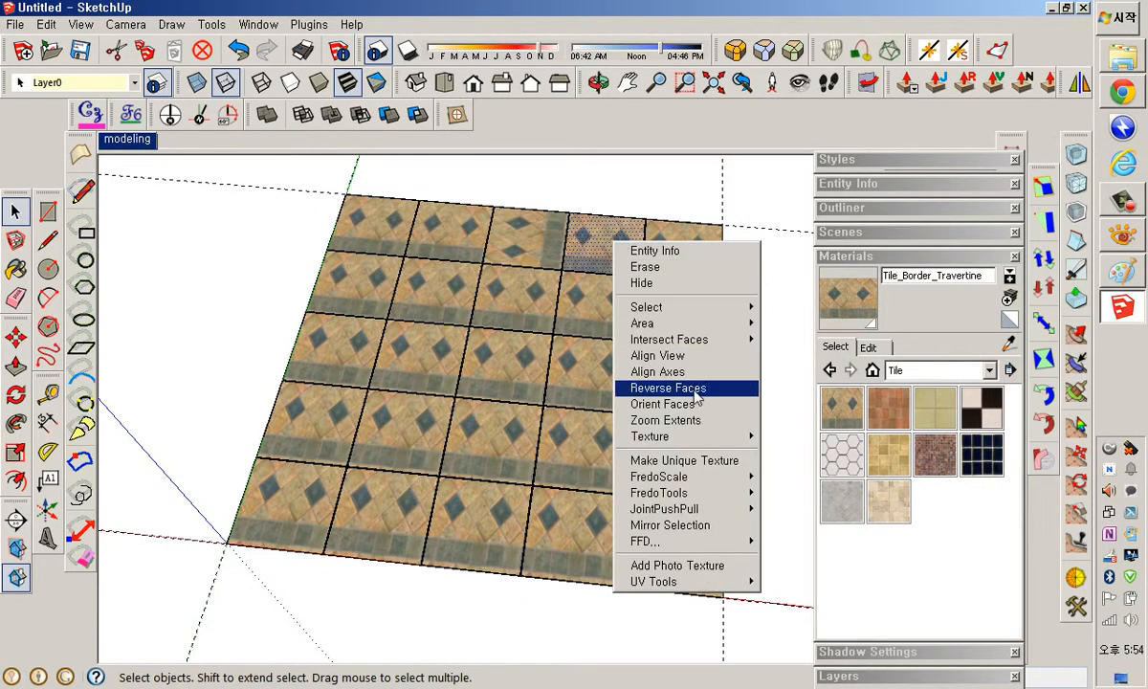
{"action": "mouse_move", "coordinate": [710, 438]}
{"action": "left_click", "coordinate": [794, 435]}
{"action": "right_click", "coordinate": [601, 253]}
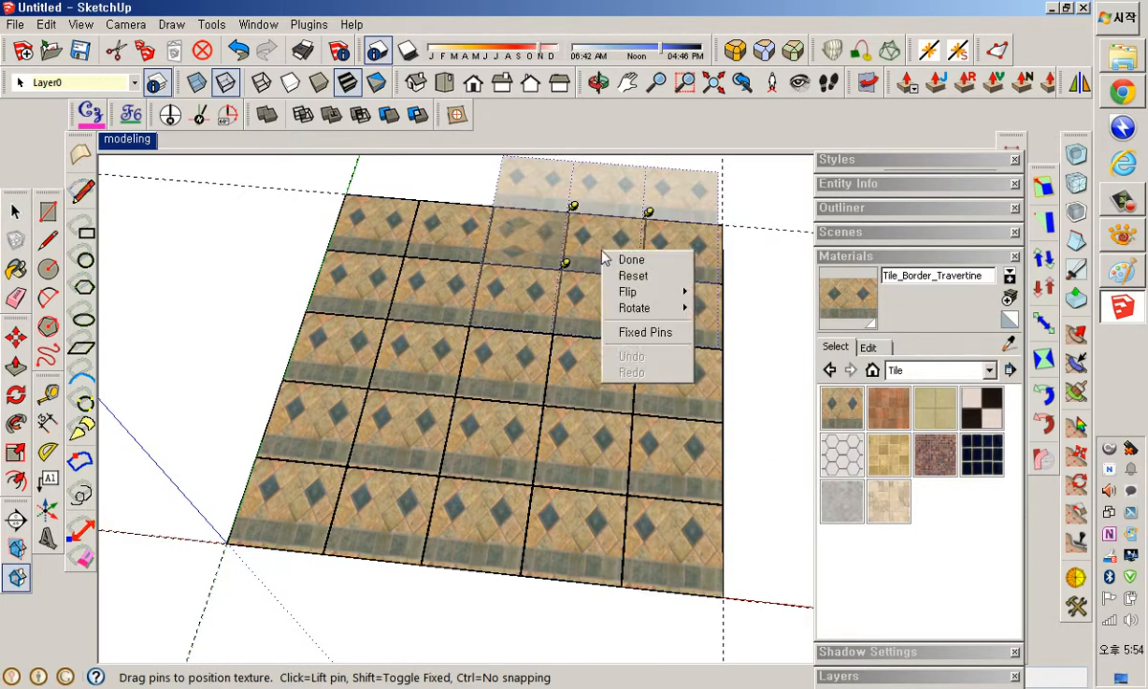
{"action": "mouse_move", "coordinate": [639, 307]}
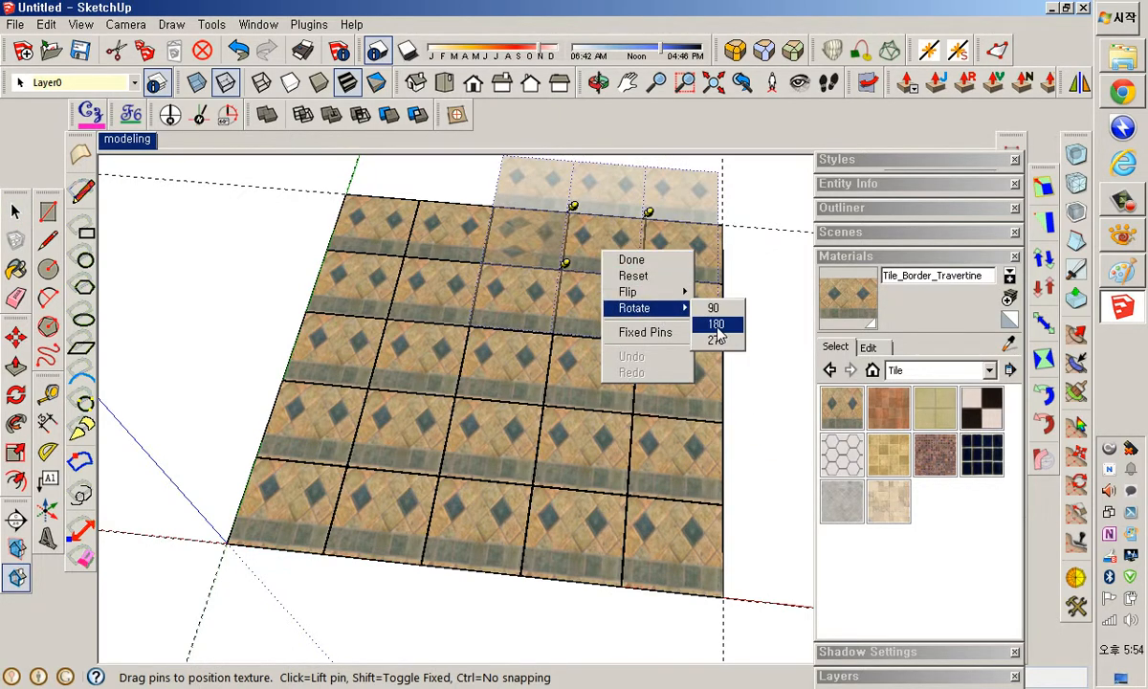
{"action": "left_click", "coordinate": [709, 323]}
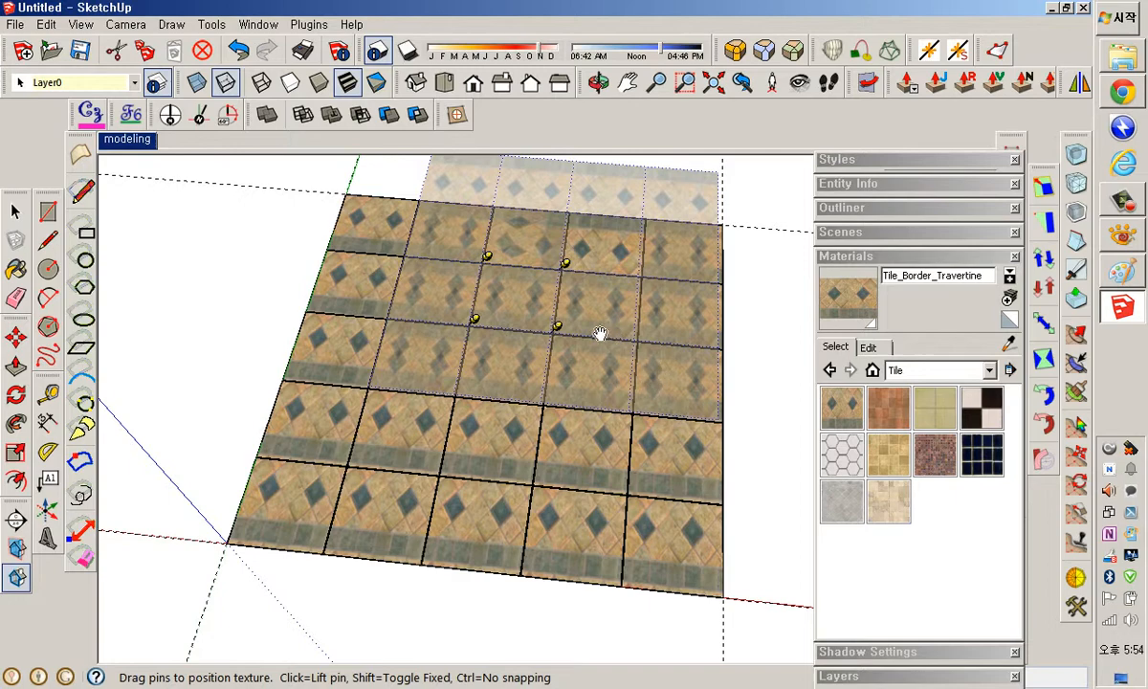
{"action": "right_click", "coordinate": [608, 259]}
{"action": "left_click", "coordinate": [626, 267]}
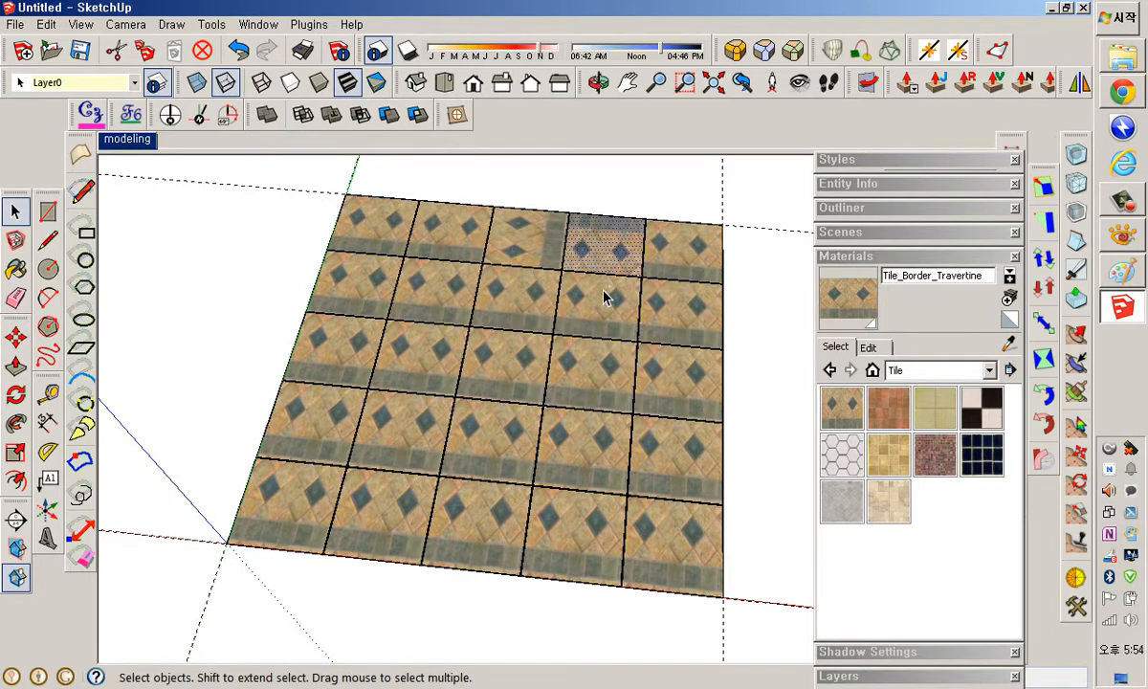
Examine the flipped and rotated textures in the far row up close and across the whole grid.
{"action": "middle_click_drag", "start_coordinate": [573, 299], "coordinate": [593, 414]}
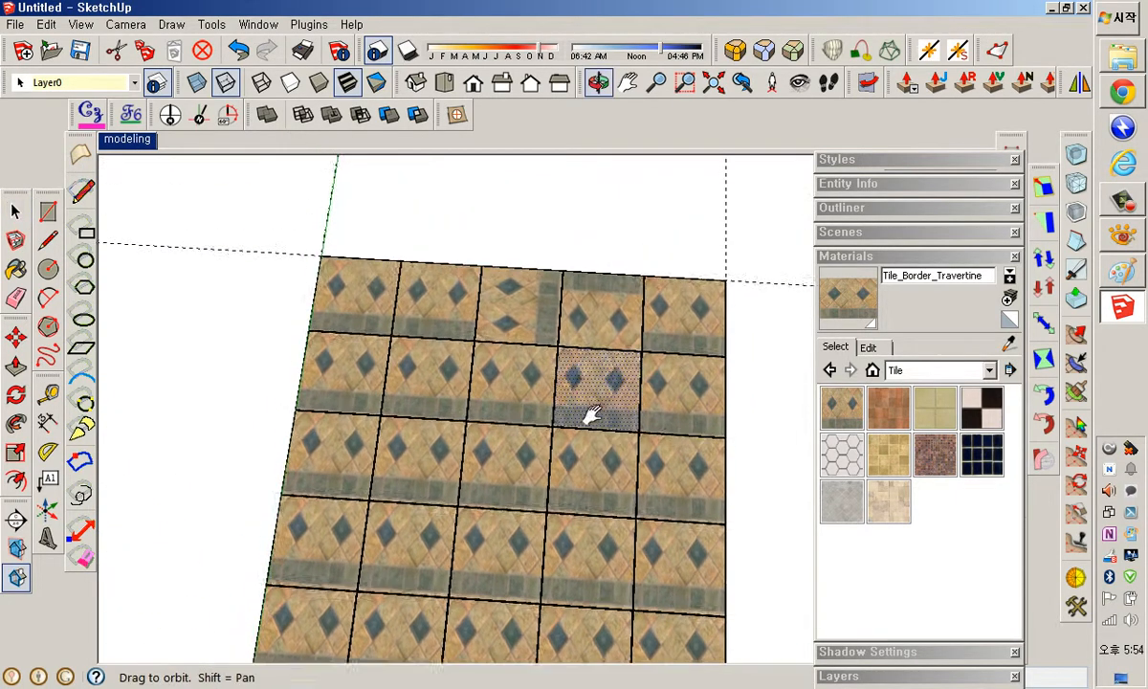
{"action": "scroll", "coordinate": [528, 307], "scroll_direction": "up", "scroll_amount": 5}
{"action": "scroll", "coordinate": [537, 320], "scroll_direction": "down", "scroll_amount": 5}
{"action": "mouse_move", "coordinate": [543, 315]}
{"action": "middle_mouse_down"}
{"action": "mouse_move", "coordinate": [565, 309]}
{"action": "mouse_move", "coordinate": [541, 306]}
{"action": "middle_mouse_up"}
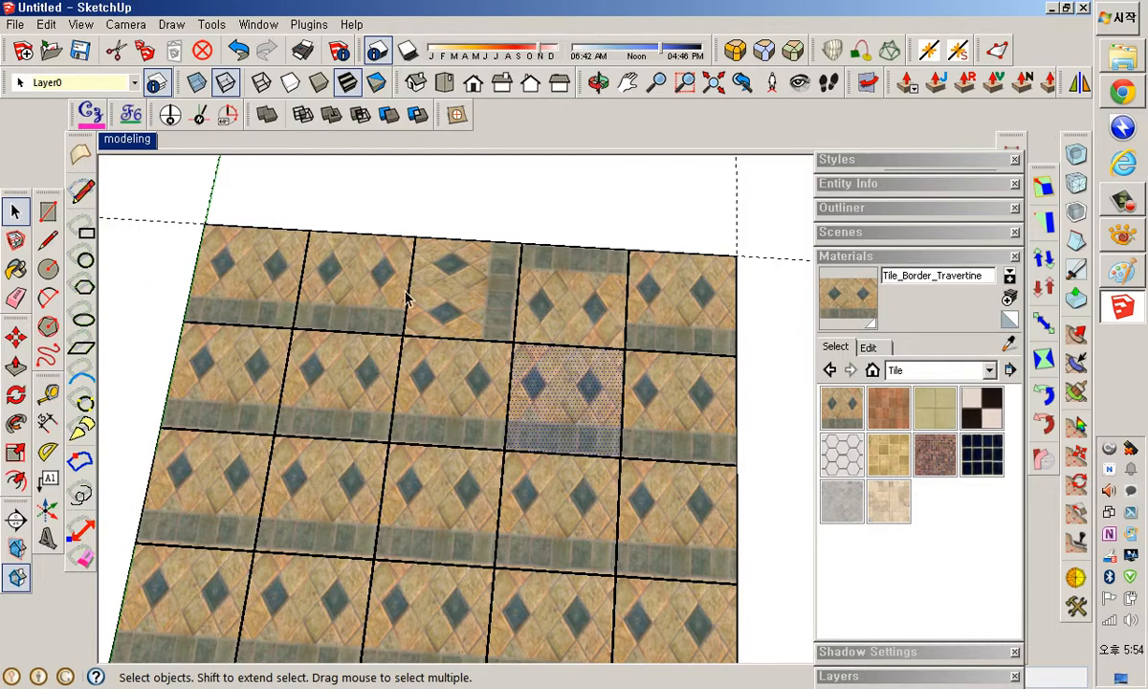
{"action": "scroll", "coordinate": [536, 304], "scroll_direction": "down", "scroll_amount": 3}
{"action": "middle_click_drag", "start_coordinate": [555, 435], "coordinate": [557, 363]}
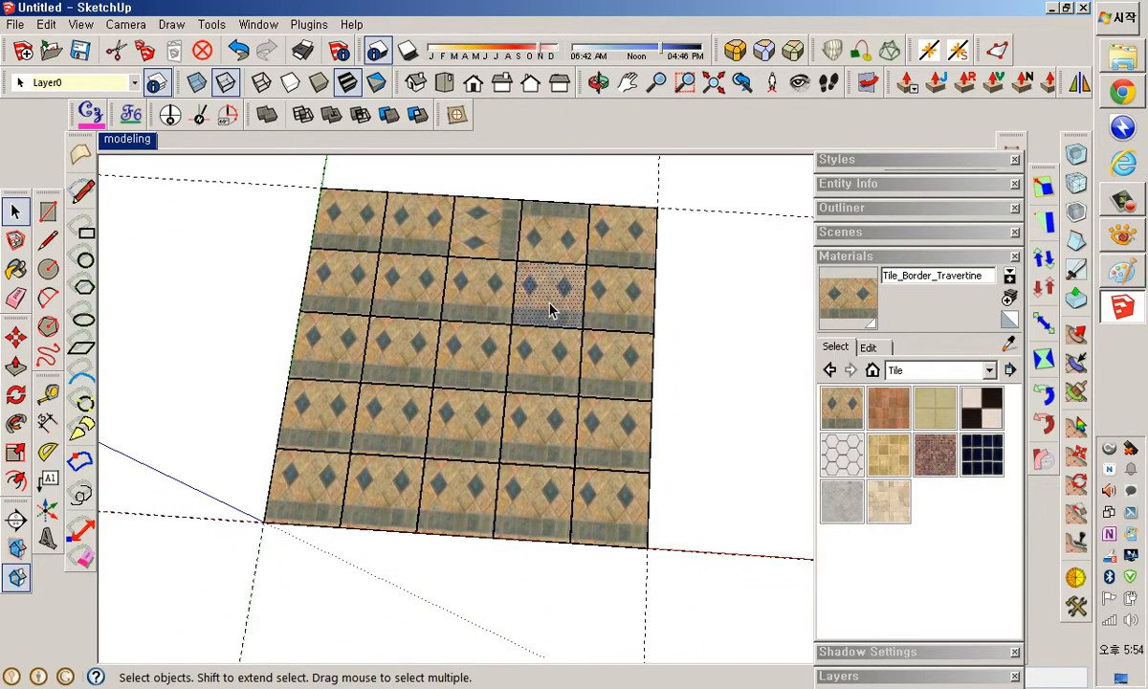
Try flipping the second tile of the second row along the blue direction, and reverse it with another blue-direction flip.
{"action": "left_click", "coordinate": [359, 302]}
{"action": "scroll", "coordinate": [359, 296], "scroll_direction": "up", "scroll_amount": 6}
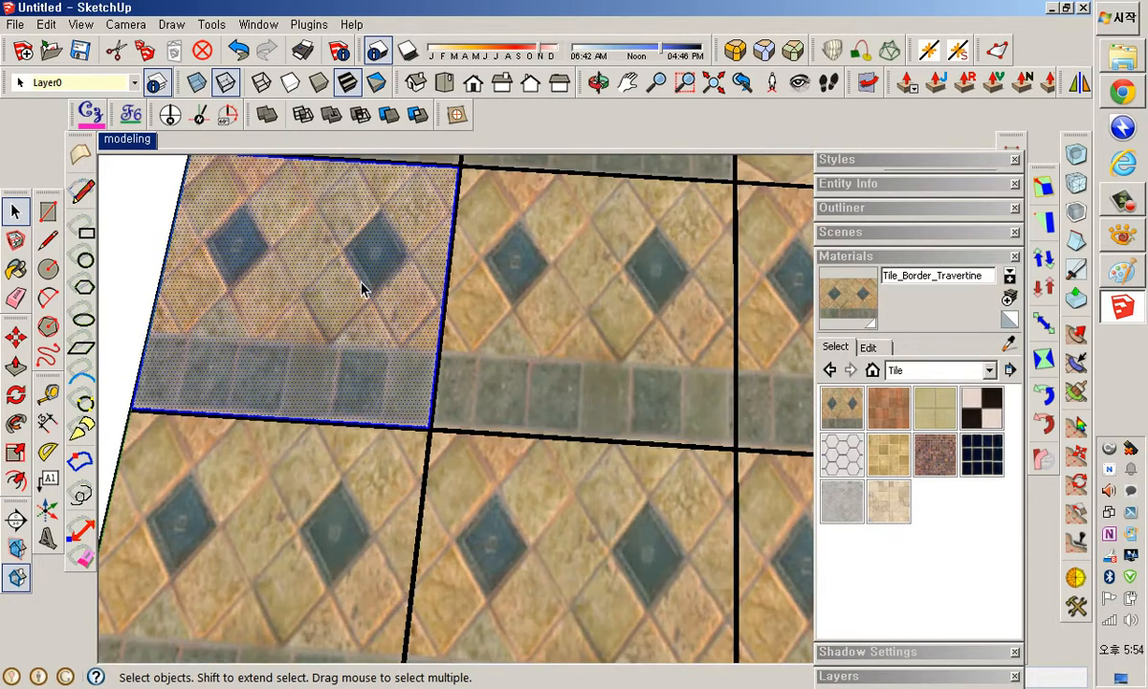
{"action": "scroll", "coordinate": [361, 289], "scroll_direction": "down", "scroll_amount": 1}
{"action": "left_click", "coordinate": [592, 297]}
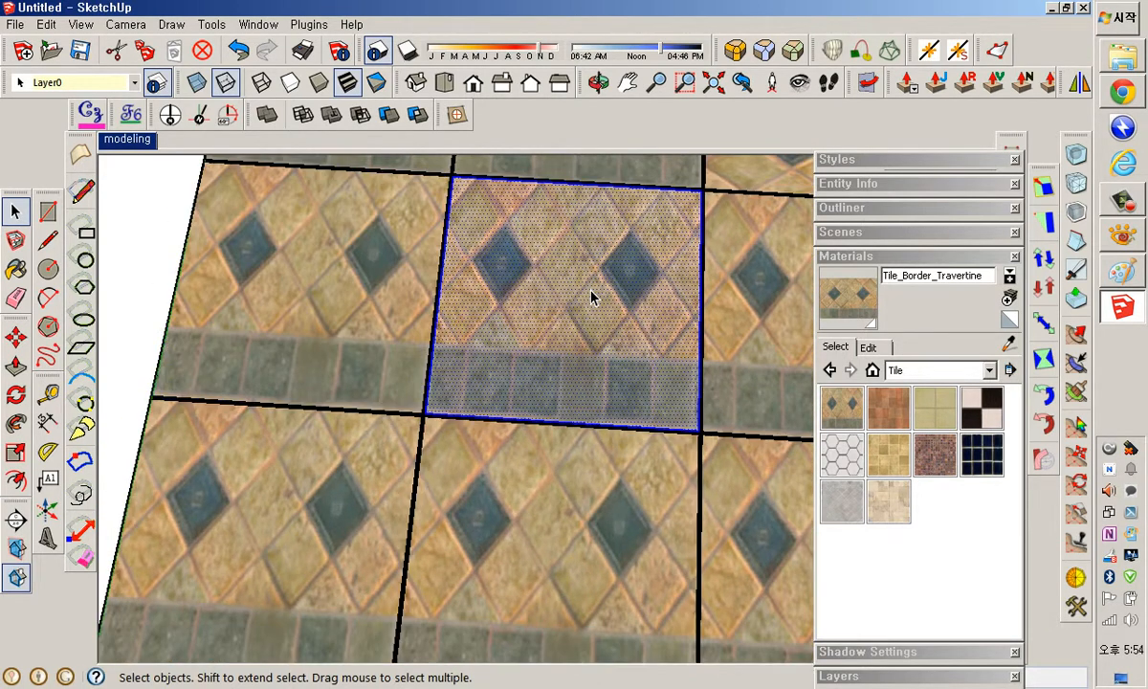
{"action": "right_click", "coordinate": [592, 297]}
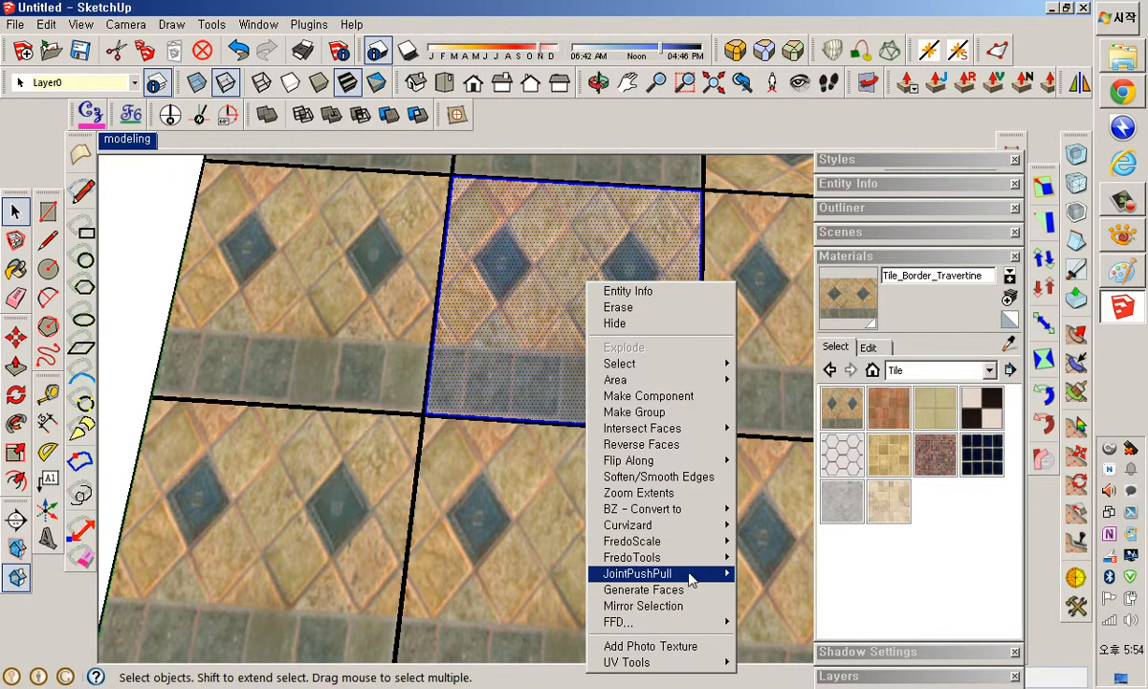
{"action": "mouse_move", "coordinate": [660, 460]}
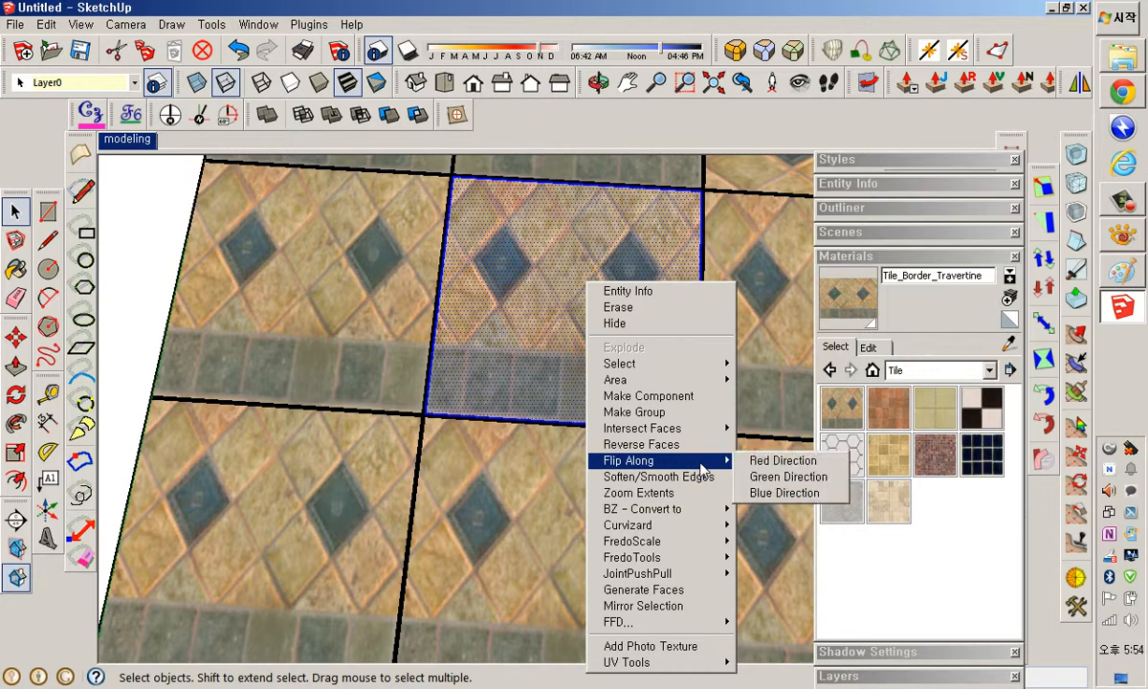
{"action": "left_click", "coordinate": [783, 494]}
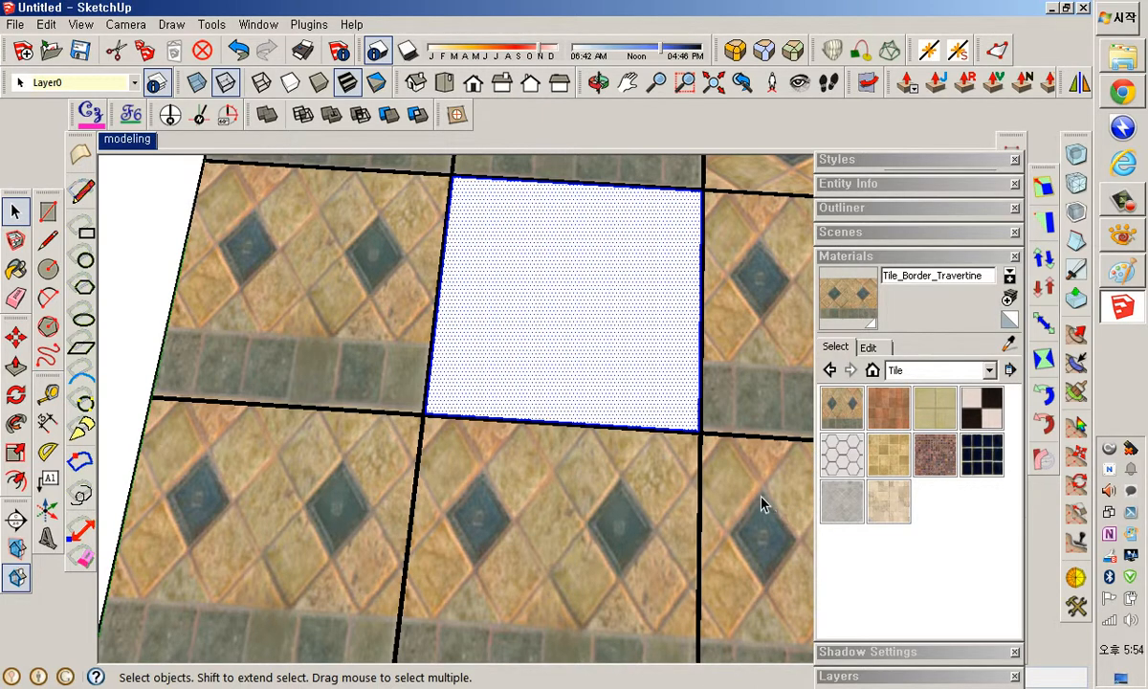
{"action": "right_click", "coordinate": [604, 300]}
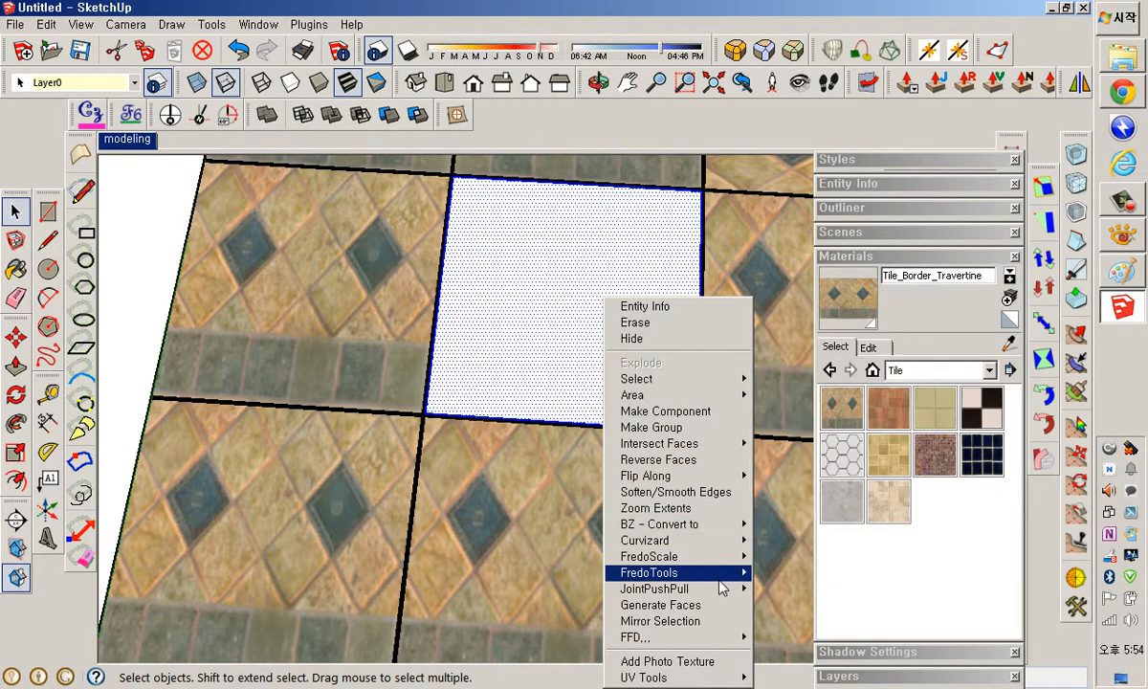
{"action": "mouse_move", "coordinate": [735, 547]}
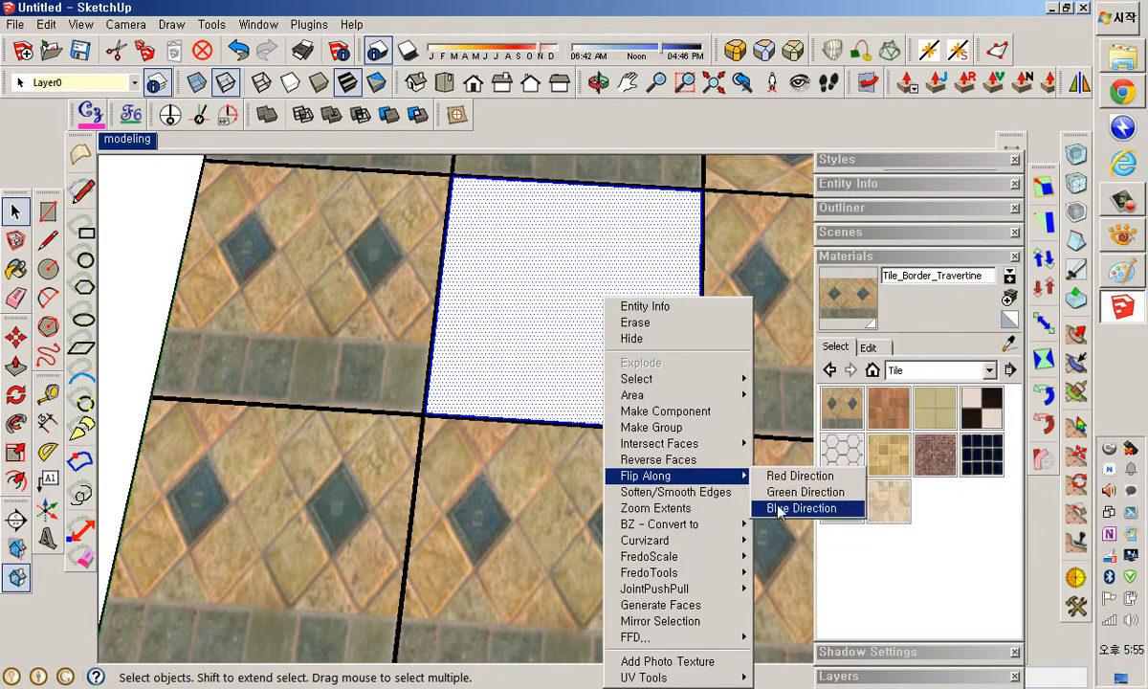
{"action": "left_click", "coordinate": [784, 508]}
Flip the second tile of the second row along the red direction to mirror its texture.
{"action": "right_click", "coordinate": [561, 335]}
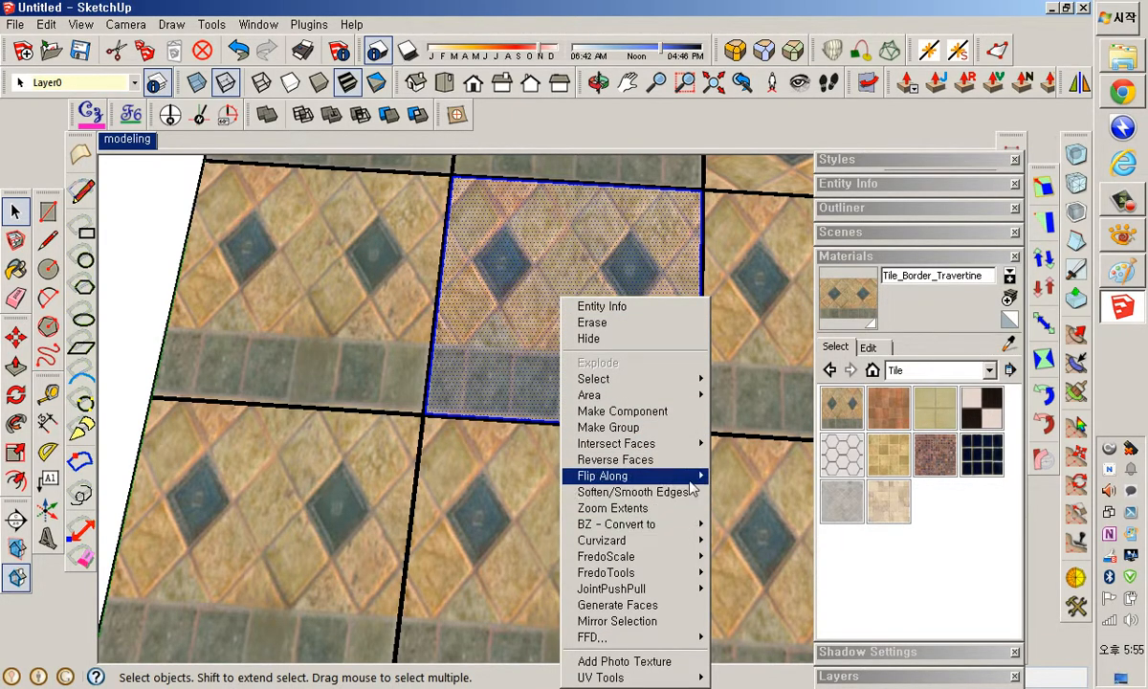
{"action": "mouse_move", "coordinate": [660, 475]}
{"action": "left_click", "coordinate": [741, 475]}
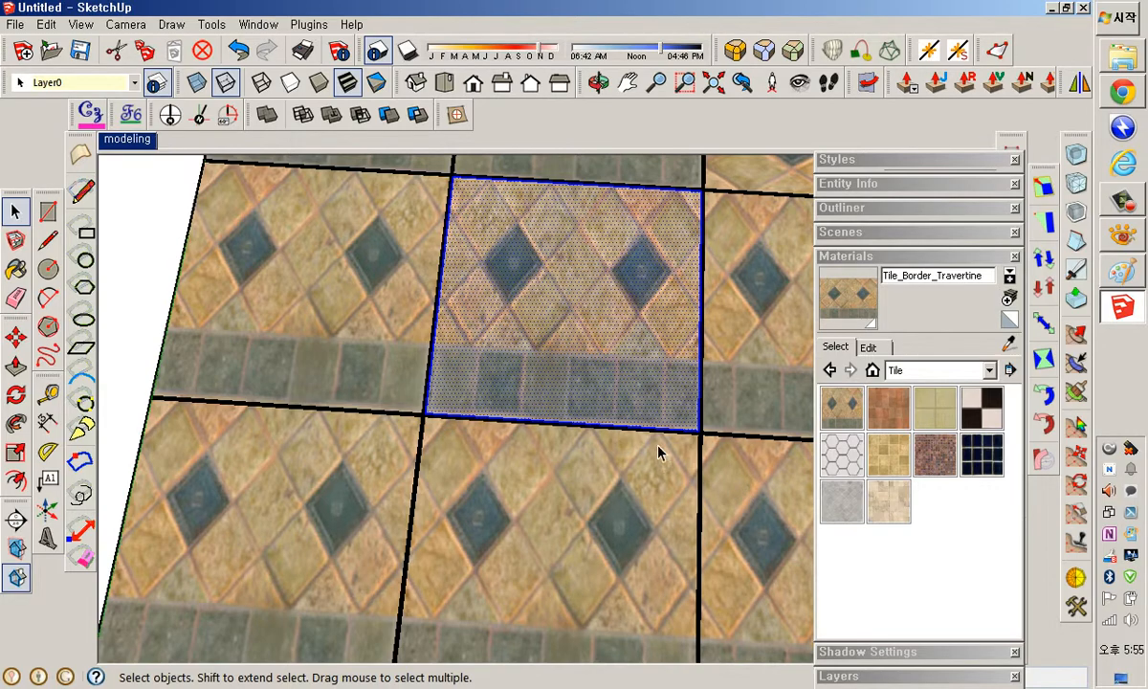
Select the third tile of the second row with its edges and flip it along the green direction.
{"action": "middle_click_drag", "start_coordinate": [656, 453], "coordinate": [531, 444]}
{"action": "middle_click_drag", "start_coordinate": [703, 478], "coordinate": [498, 376], "text": "shift"}
{"action": "scroll", "coordinate": [715, 332], "scroll_direction": "down", "scroll_amount": 3}
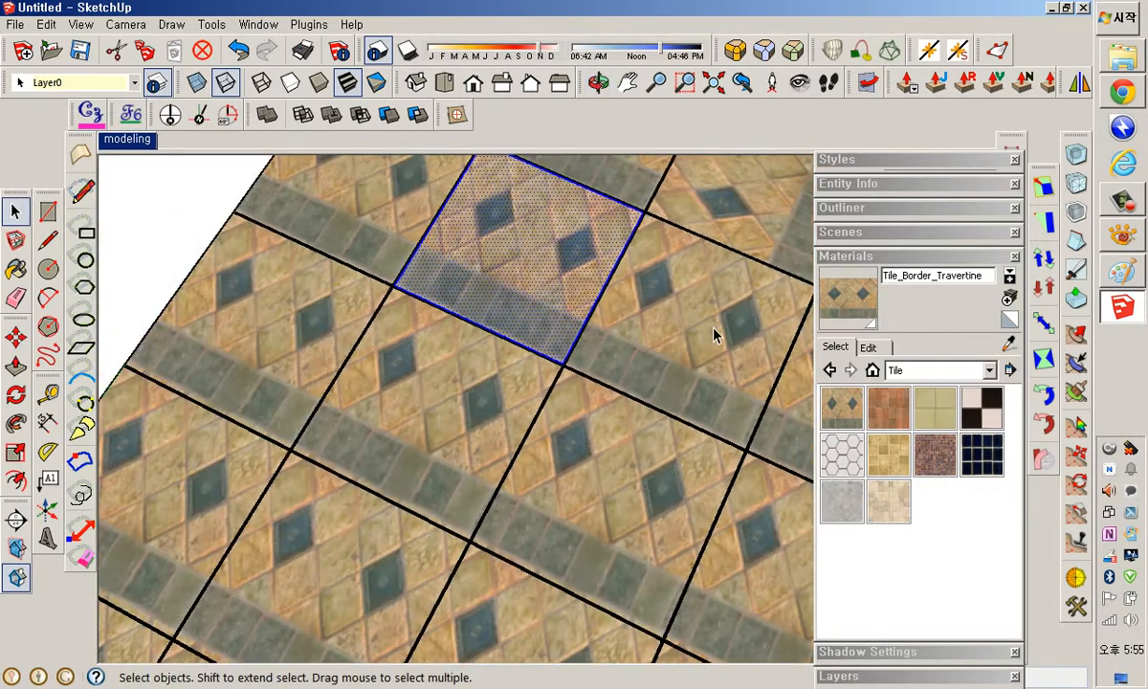
{"action": "middle_click_drag", "start_coordinate": [702, 339], "coordinate": [583, 356], "text": "shift"}
{"action": "scroll", "coordinate": [583, 358], "scroll_direction": "down", "scroll_amount": 3}
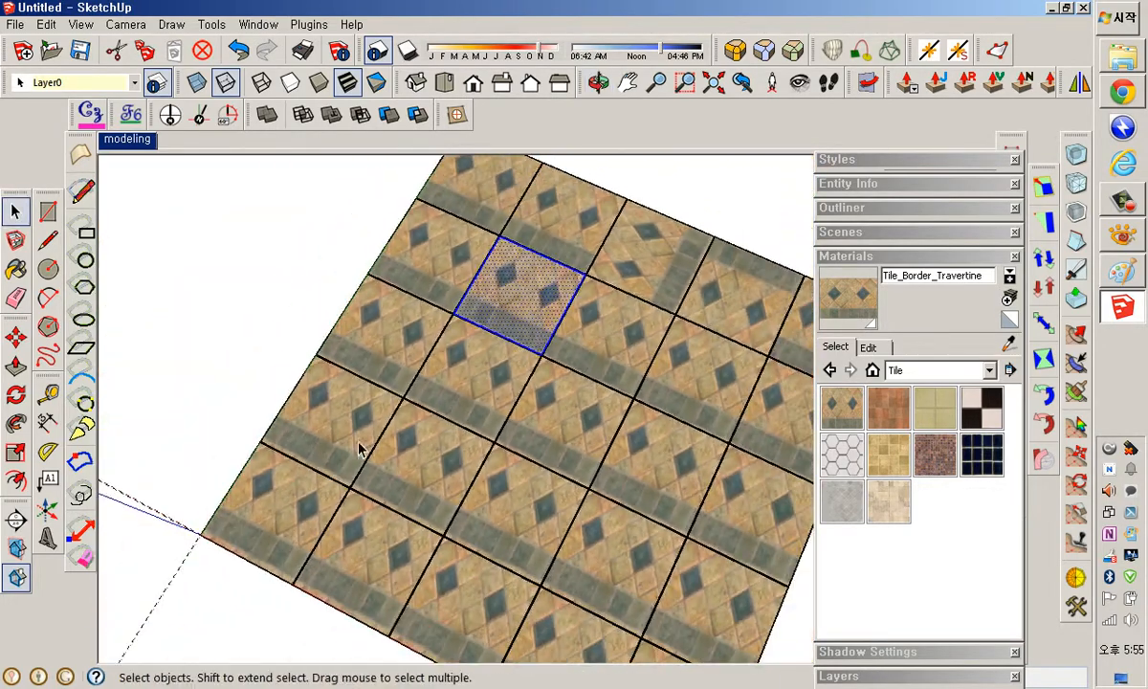
{"action": "scroll", "coordinate": [578, 412], "scroll_direction": "down", "scroll_amount": 2}
{"action": "right_click", "coordinate": [581, 363]}
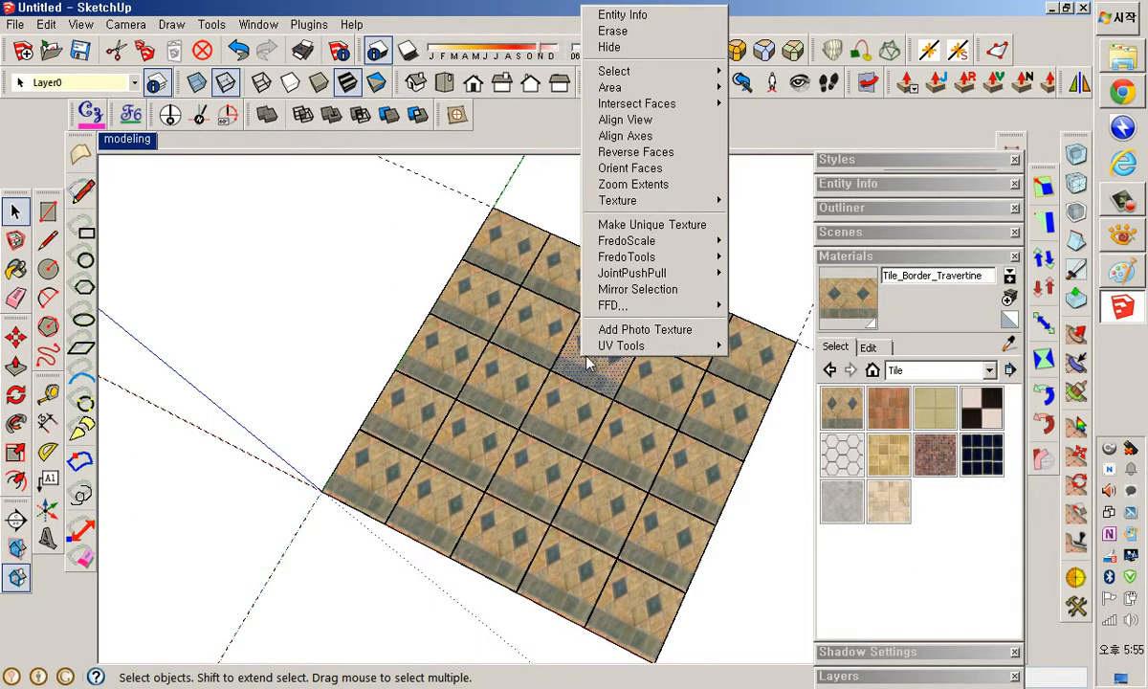
{"action": "double_click", "coordinate": [586, 366]}
{"action": "right_click", "coordinate": [593, 373]}
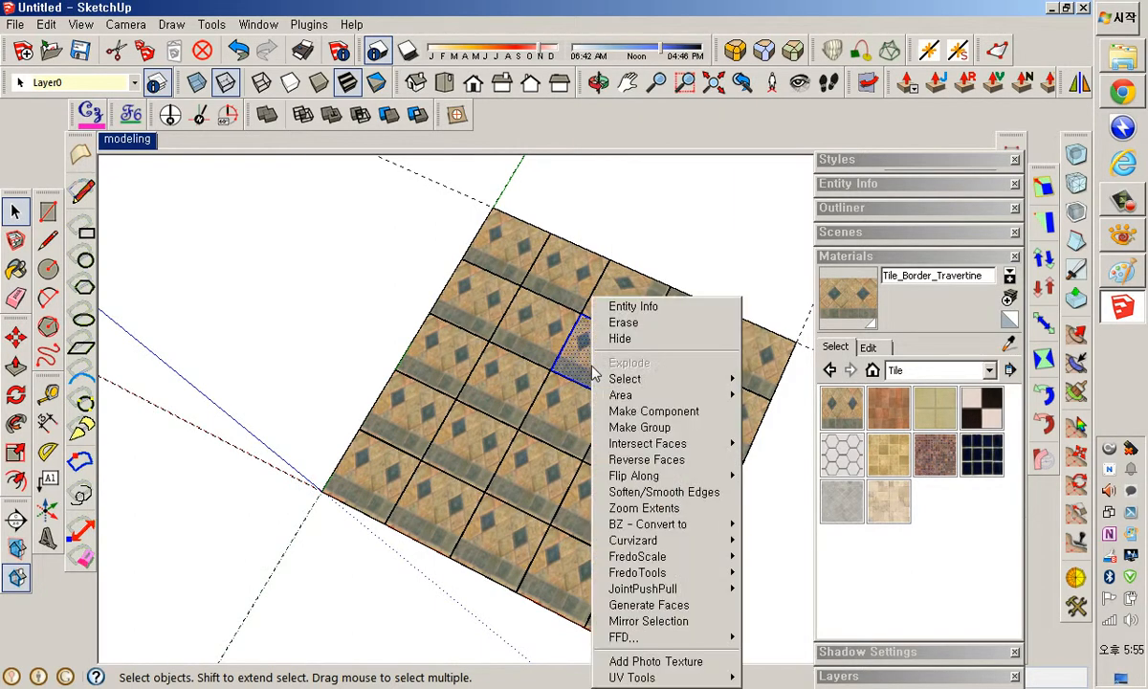
{"action": "mouse_move", "coordinate": [674, 475]}
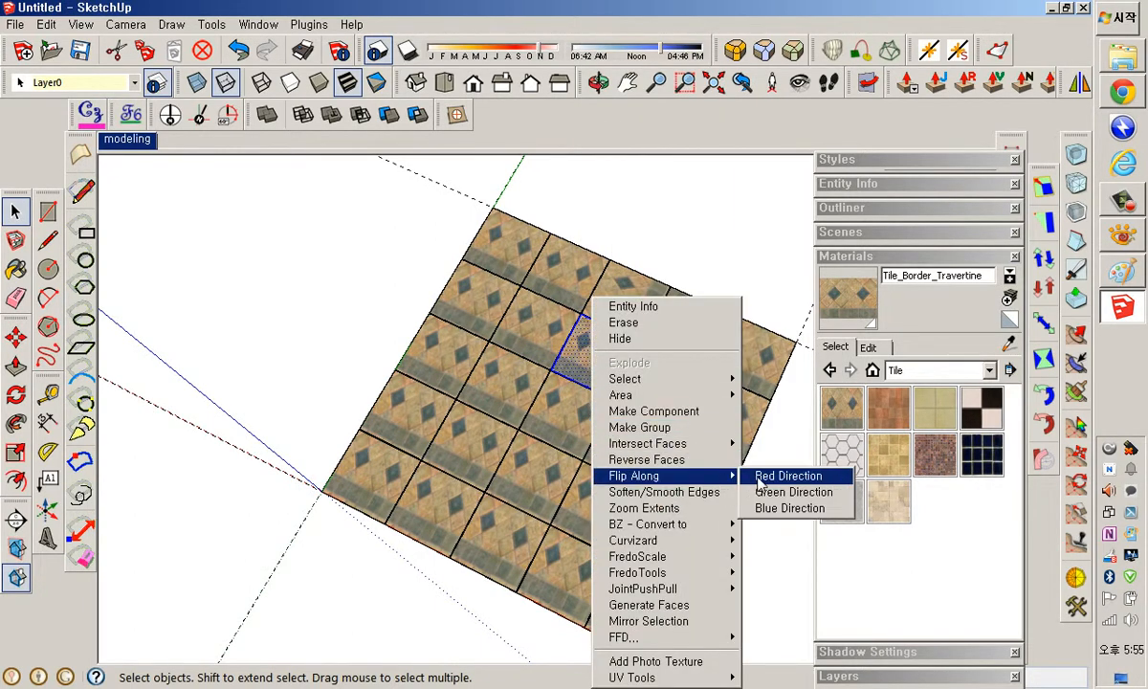
{"action": "left_click", "coordinate": [765, 492]}
Examine the green-direction flip beside the rotated tile above it and review the whole grid's pattern.
{"action": "scroll", "coordinate": [593, 359], "scroll_direction": "up", "scroll_amount": 3}
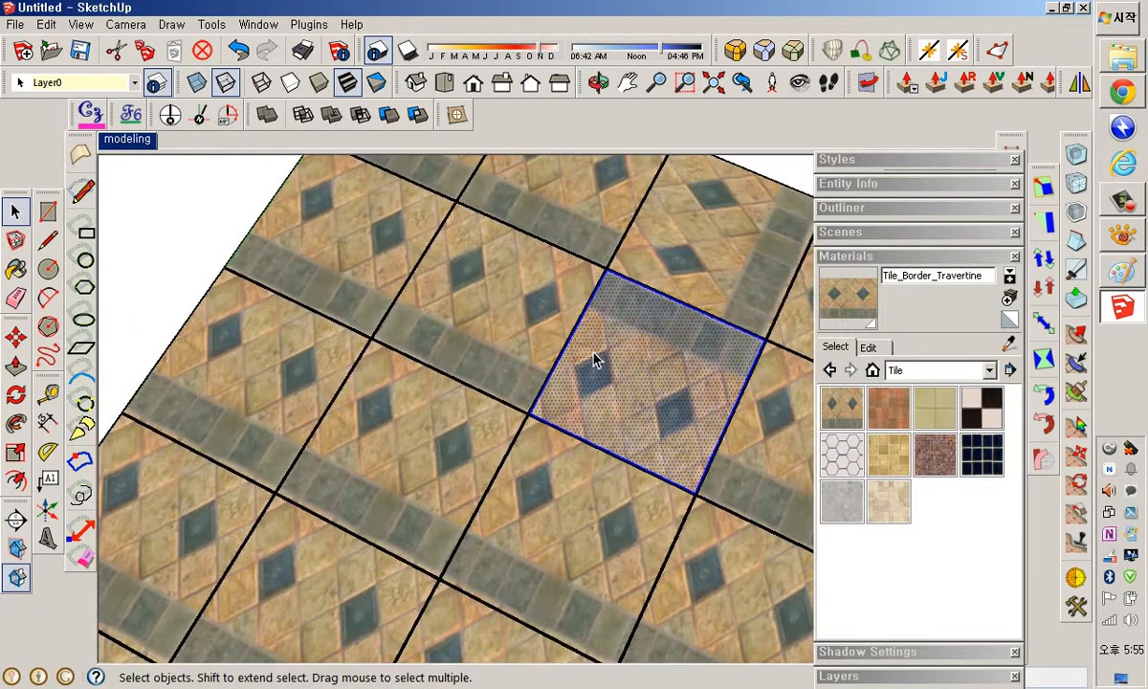
{"action": "scroll", "coordinate": [643, 378], "scroll_direction": "down", "scroll_amount": 2}
{"action": "middle_click_drag", "start_coordinate": [649, 383], "coordinate": [514, 345], "text": "shift"}
{"action": "left_click", "coordinate": [571, 268]}
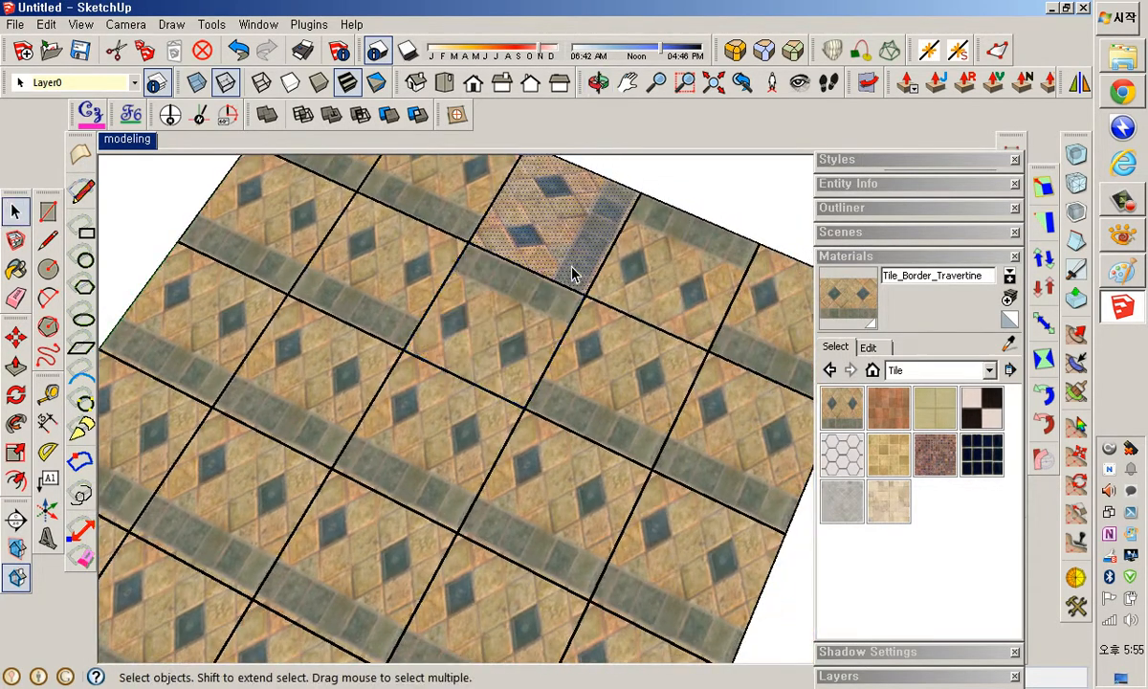
{"action": "scroll", "coordinate": [657, 366], "scroll_direction": "down", "scroll_amount": 2}
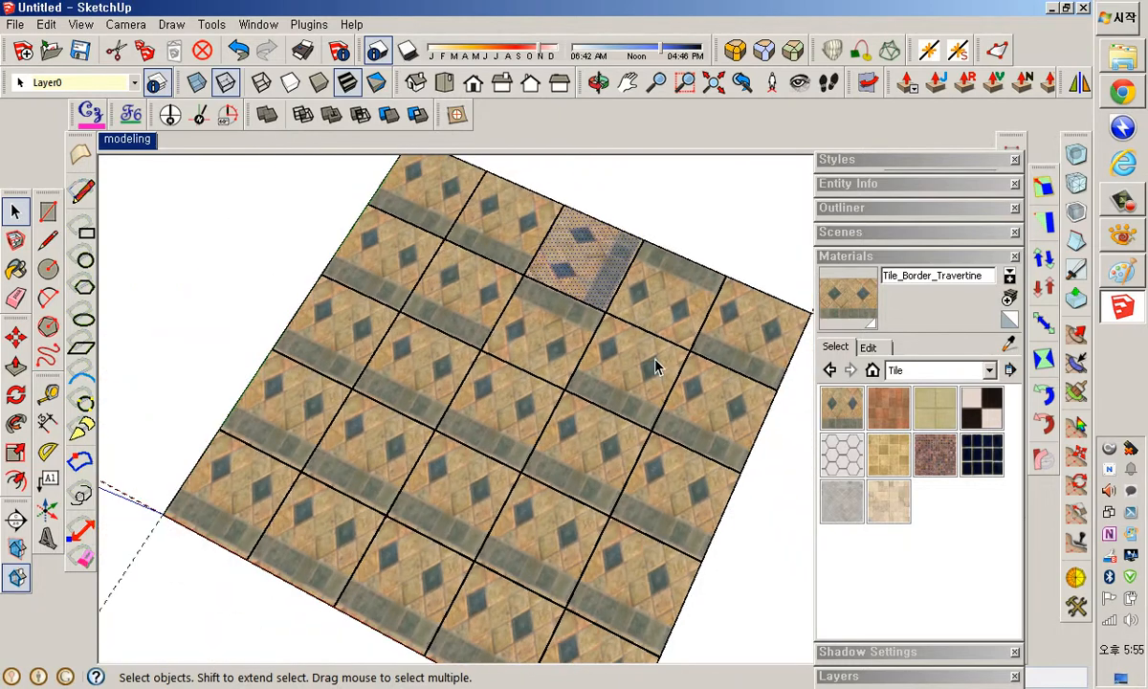
{"action": "scroll", "coordinate": [628, 361], "scroll_direction": "down", "scroll_amount": 3}
{"action": "middle_click_drag", "start_coordinate": [496, 467], "coordinate": [639, 489]}
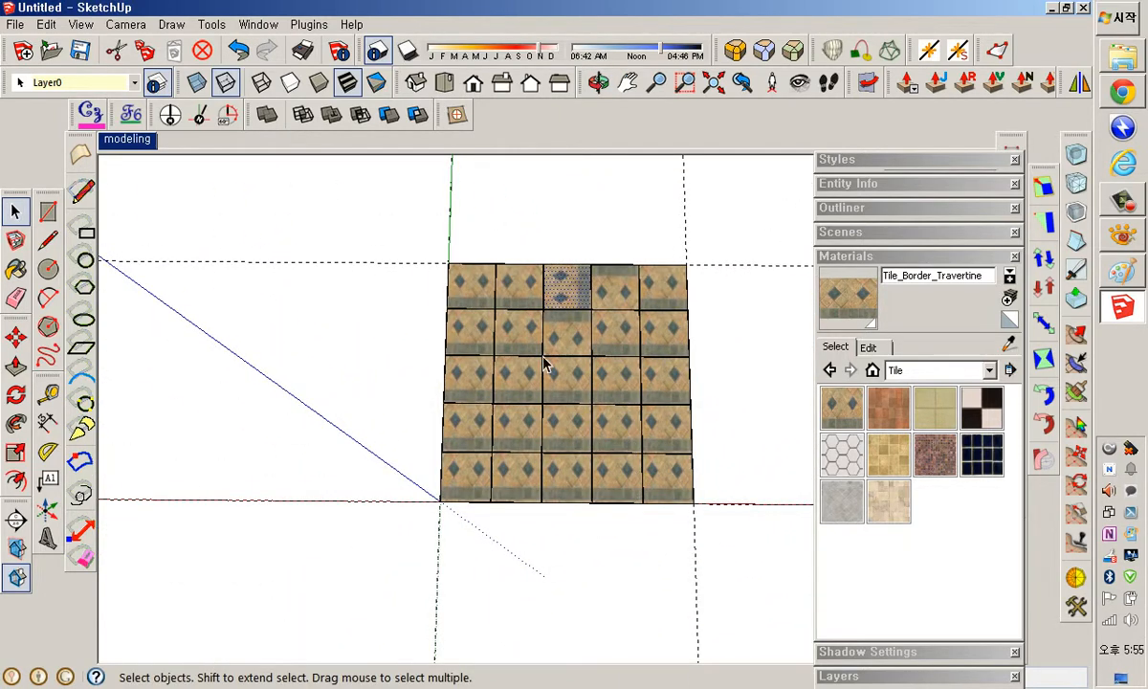
{"action": "middle_click_drag", "start_coordinate": [504, 330], "coordinate": [432, 294], "text": "shift"}
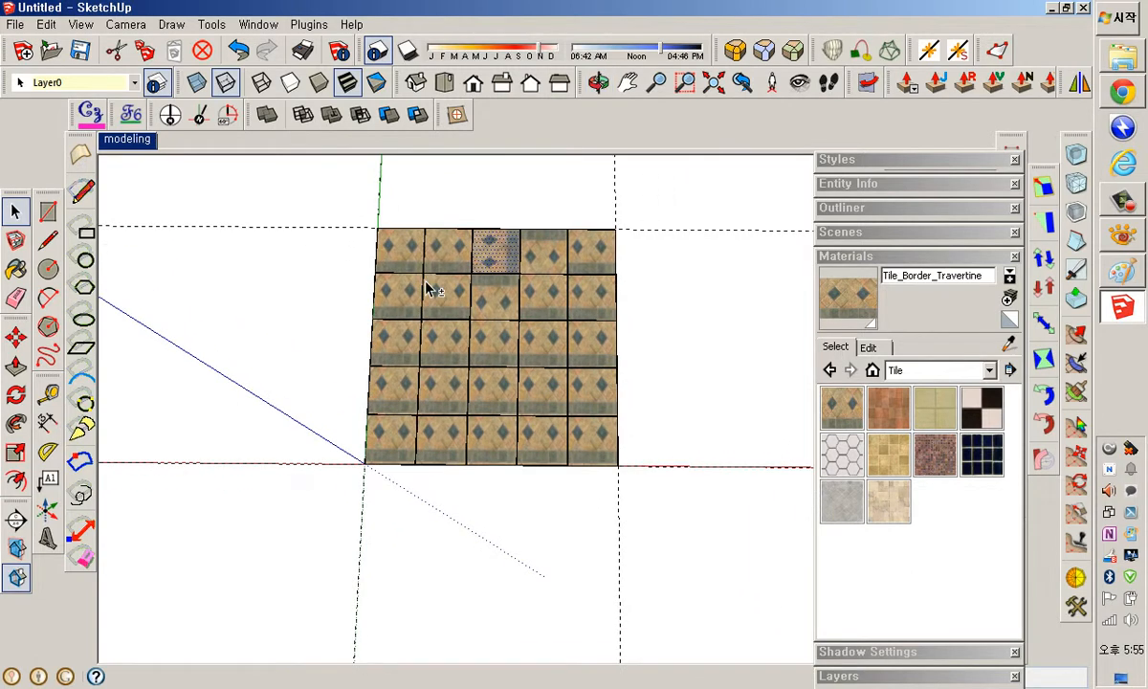
Delete all the guide lines around the tile grid.
{"action": "left_click", "coordinate": [46, 24]}
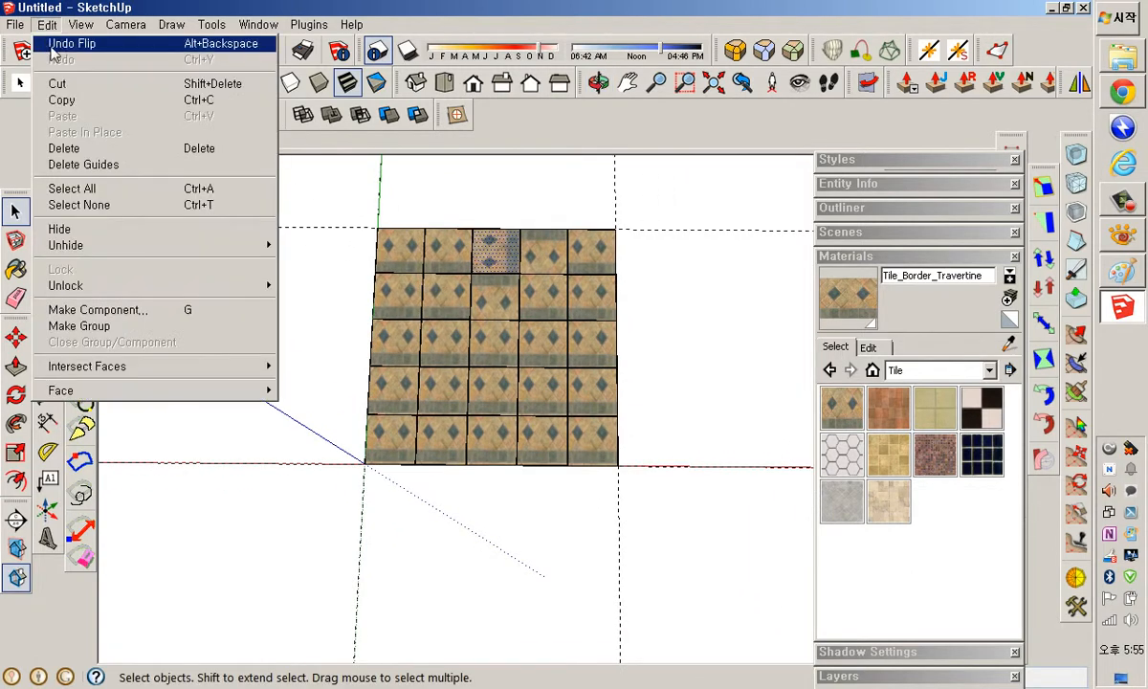
{"action": "left_click", "coordinate": [84, 165]}
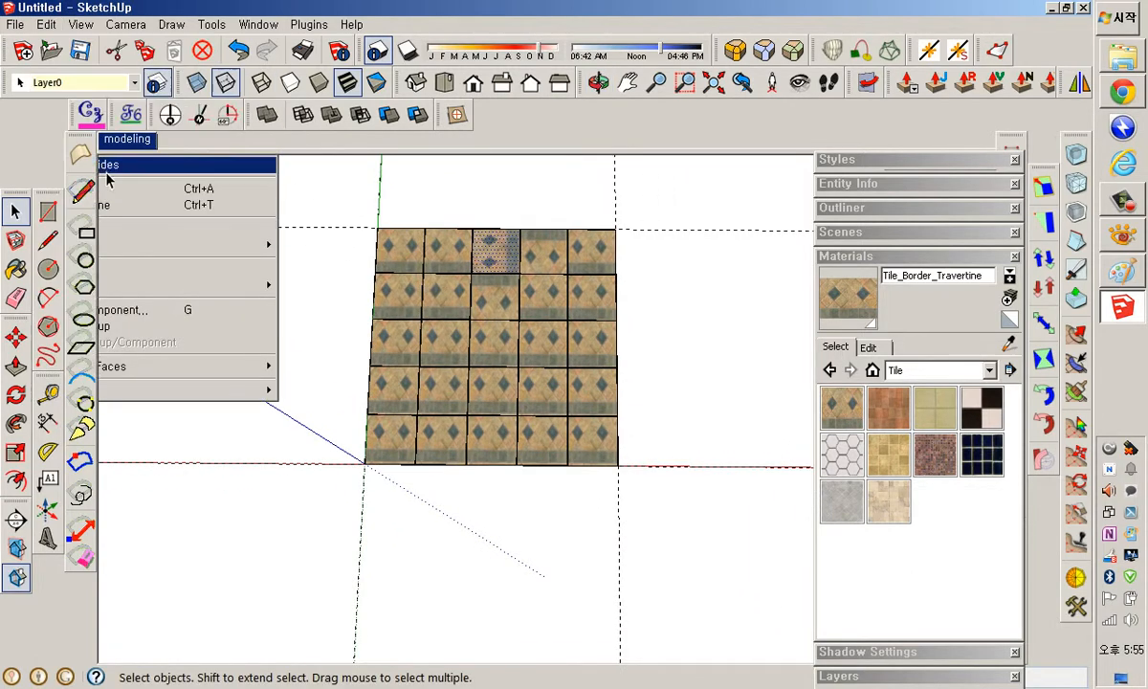
{"action": "middle_click_drag", "start_coordinate": [483, 404], "coordinate": [604, 372], "text": "shift"}
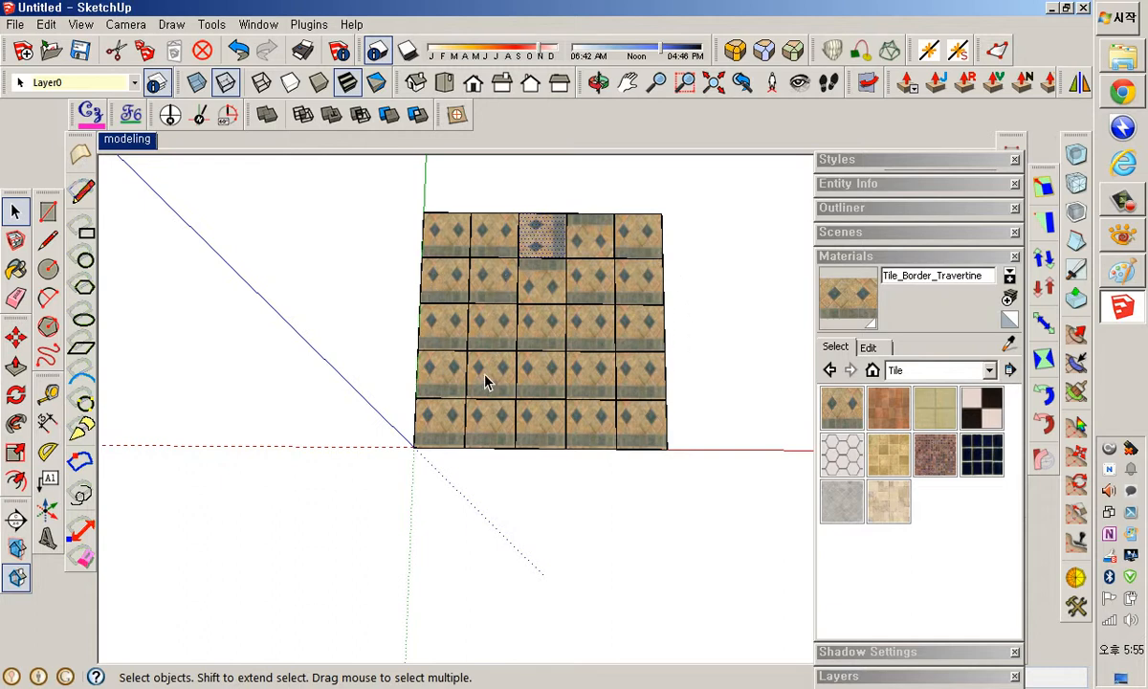
Select the whole 5 by 5 tile grid and combine its textures, declining to erase the interior edges.
{"action": "left_click_drag", "start_coordinate": [388, 196], "coordinate": [733, 553]}
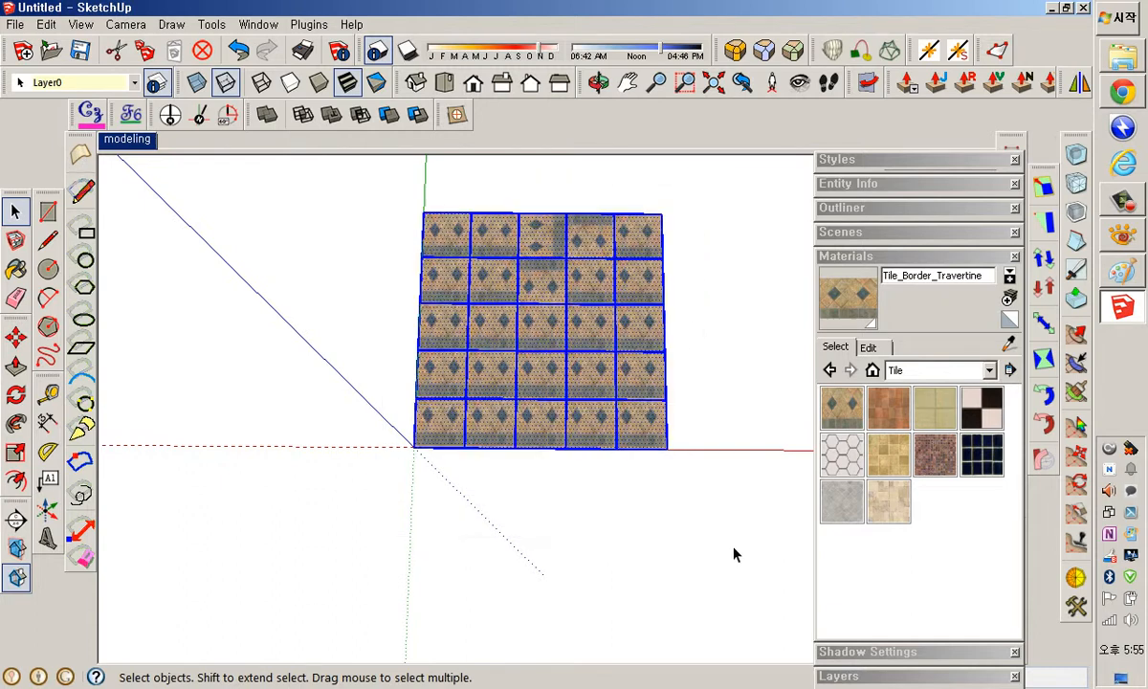
{"action": "right_click", "coordinate": [595, 338]}
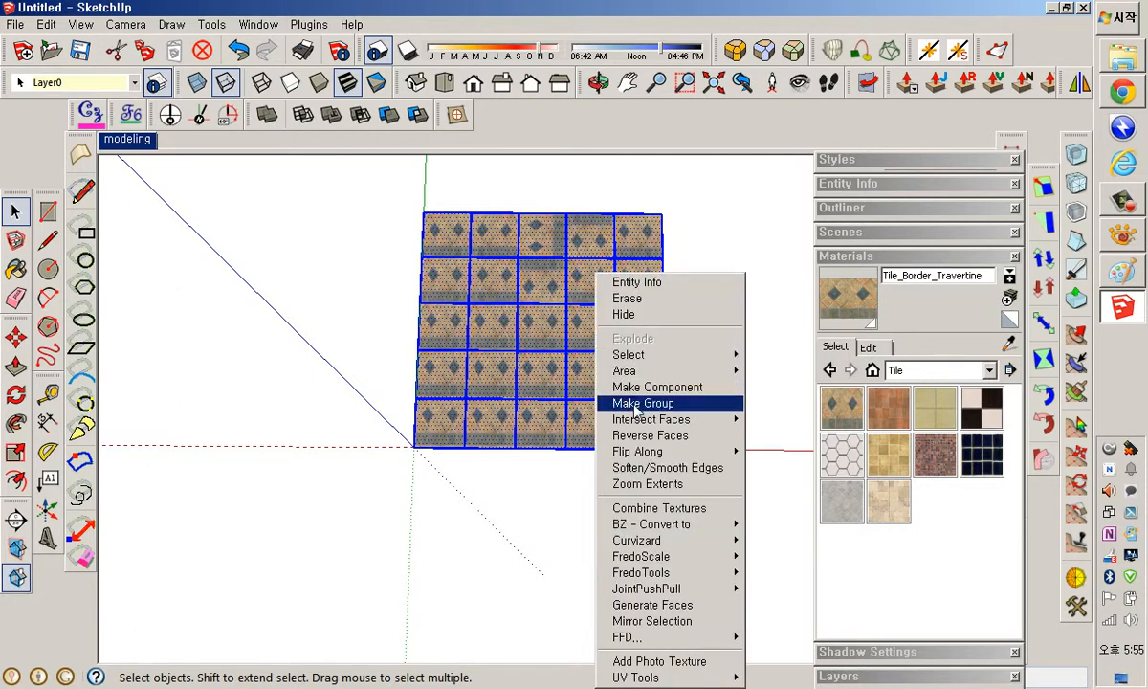
{"action": "left_click", "coordinate": [659, 510]}
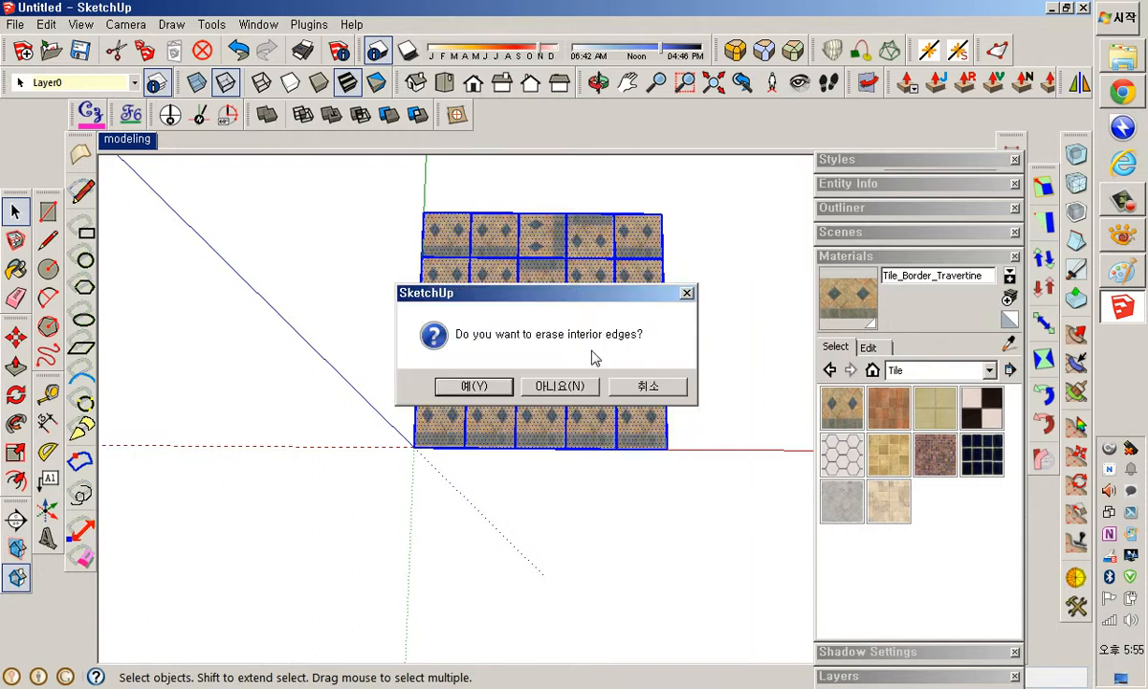
{"action": "left_click", "coordinate": [559, 386]}
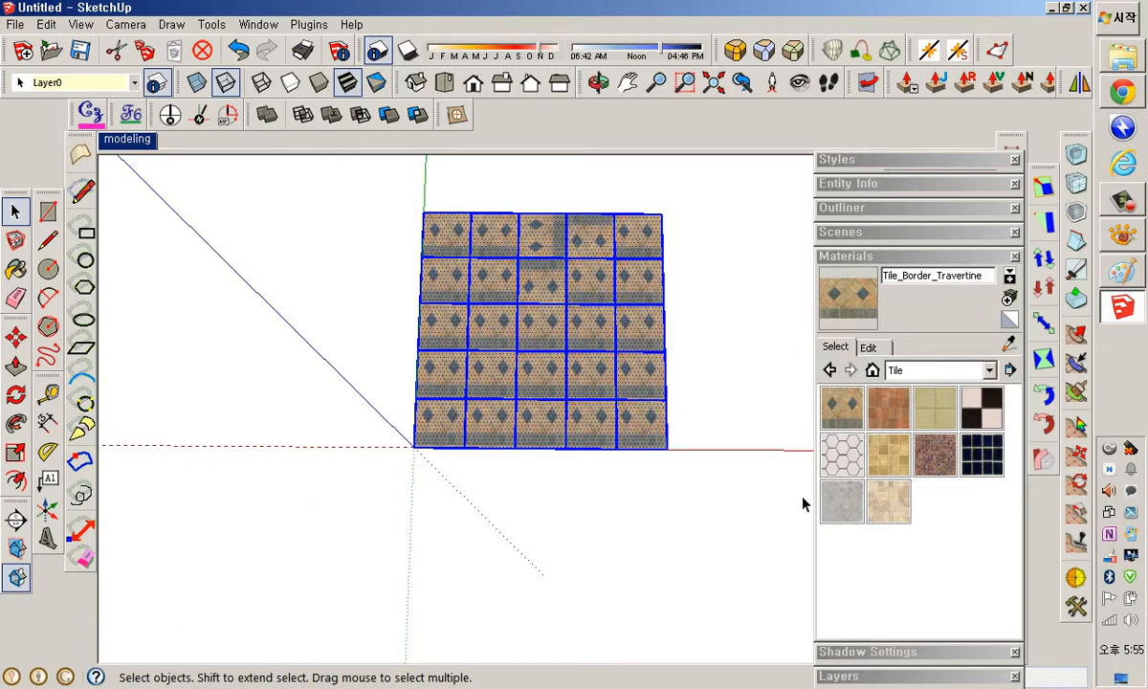
Draw a rectangle of about the grid's size beside it and paint it with the combined in-model texture named Material.
{"action": "left_click", "coordinate": [872, 371]}
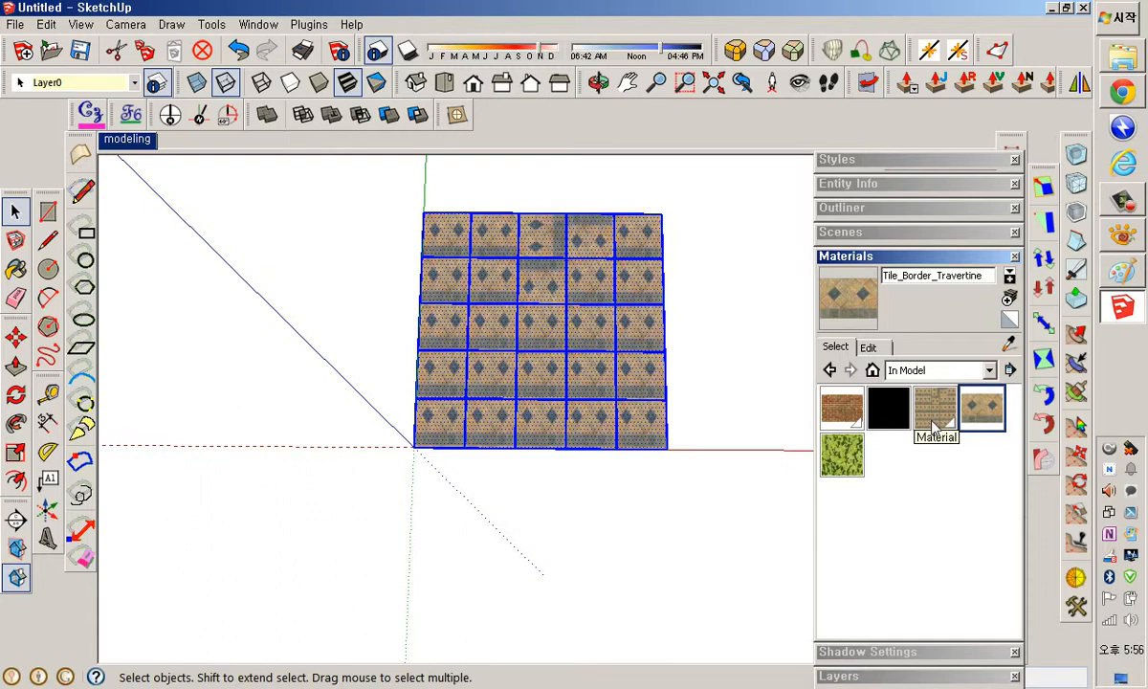
{"action": "middle_click_drag", "start_coordinate": [789, 417], "coordinate": [475, 406]}
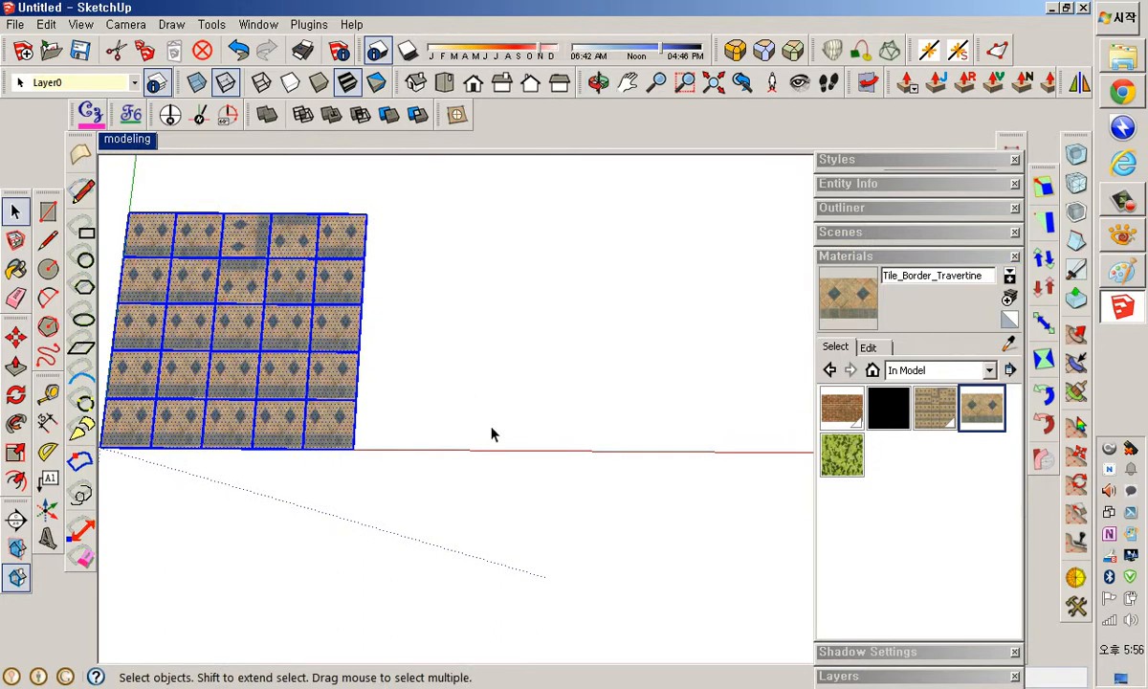
{"action": "key", "text": "r"}
{"action": "left_click", "coordinate": [498, 447]}
{"action": "left_click", "coordinate": [747, 214]}
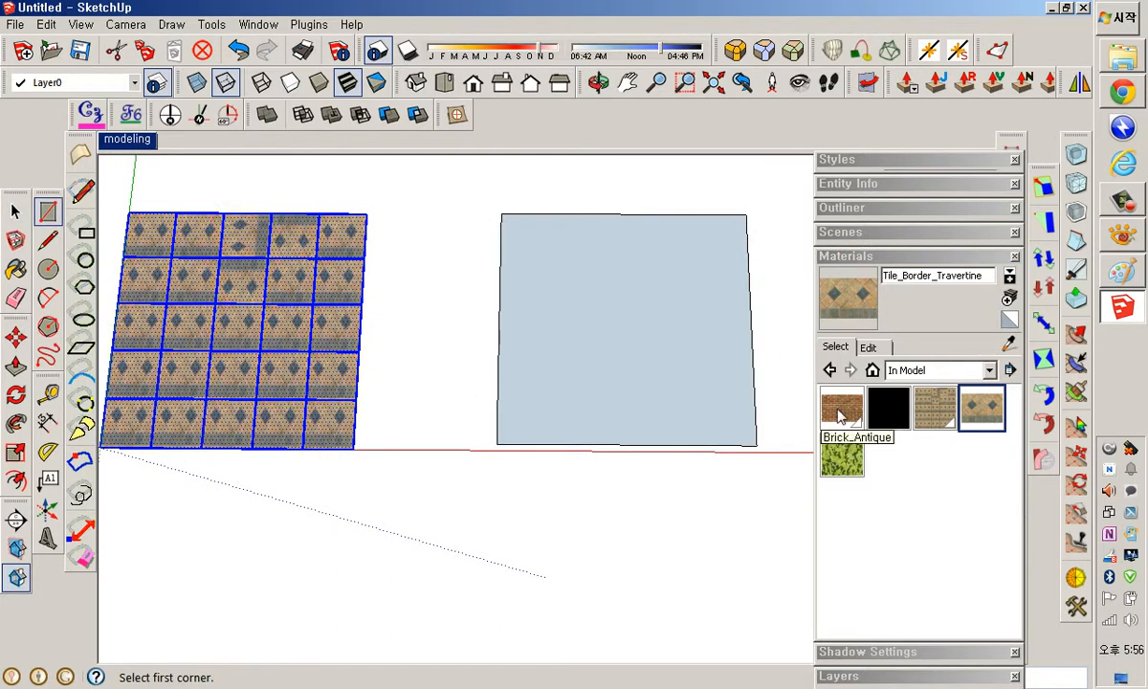
{"action": "left_click", "coordinate": [933, 423]}
{"action": "left_click", "coordinate": [615, 380]}
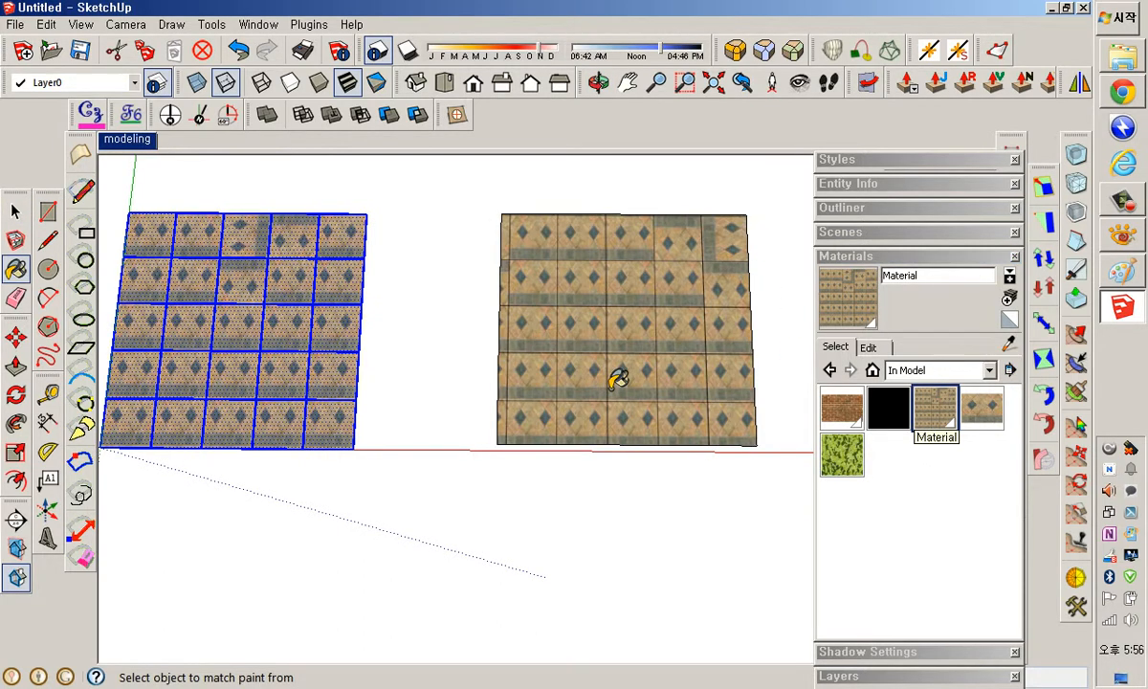
{"action": "key", "text": "space"}
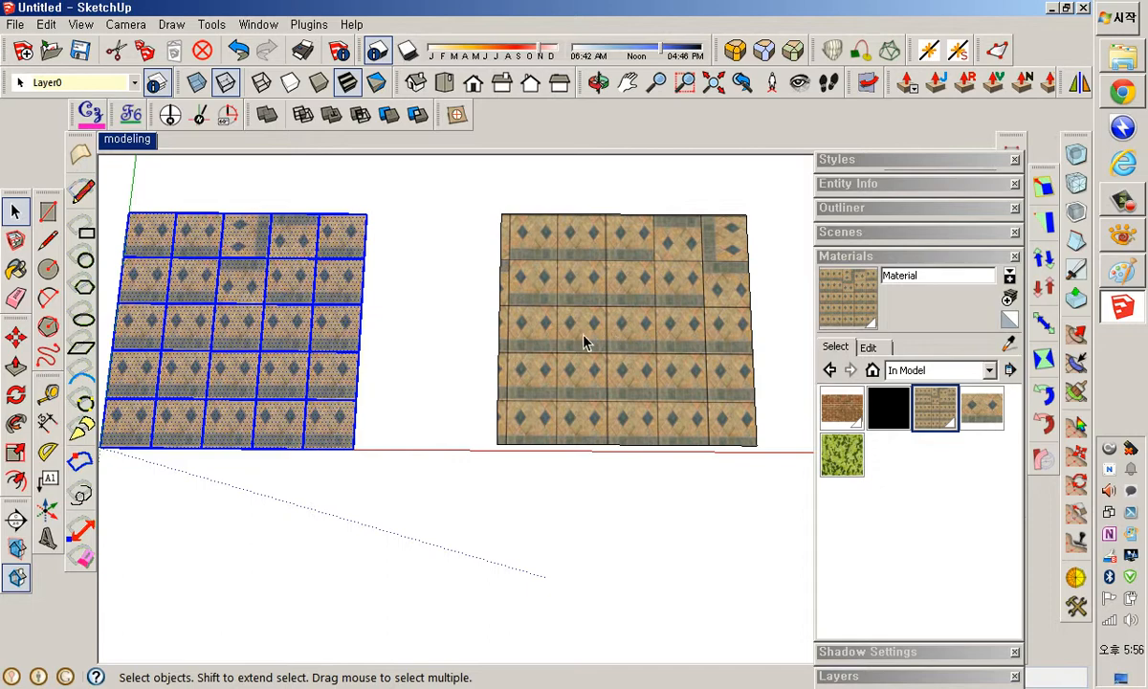
Delete the last three columns of the tile grid, keeping the two columns beside the green axis.
{"action": "middle_click_drag", "start_coordinate": [585, 336], "coordinate": [517, 361]}
{"action": "left_click_drag", "start_coordinate": [578, 571], "coordinate": [391, 259]}
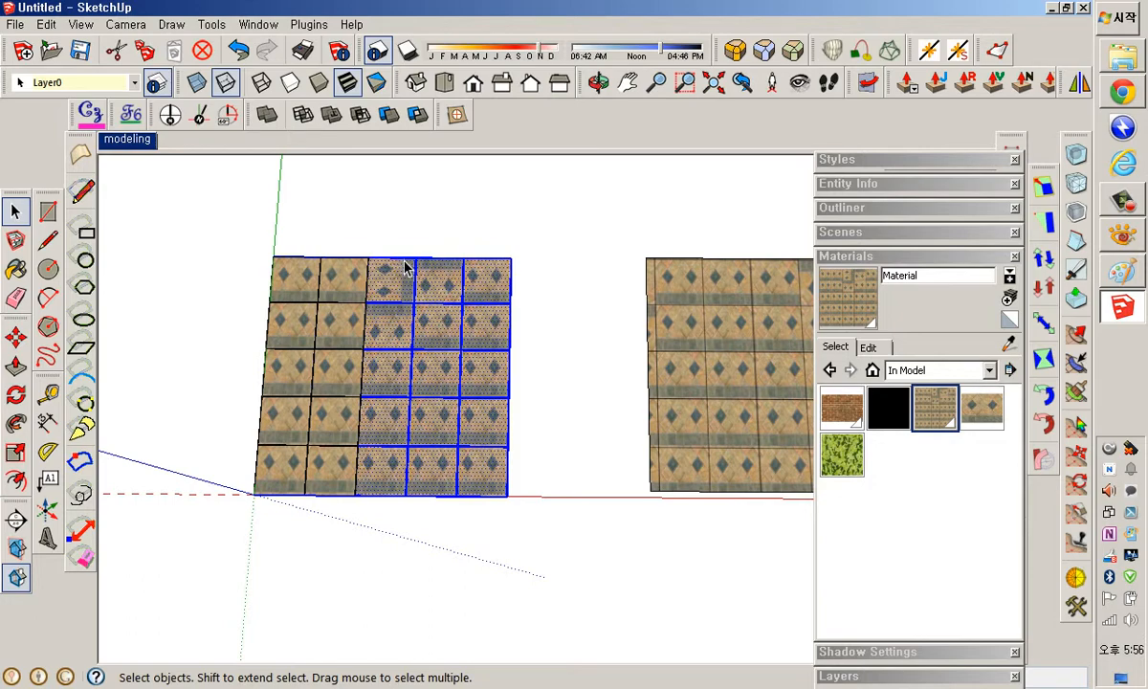
{"action": "key", "text": "Delete"}
{"action": "middle_click_drag", "start_coordinate": [402, 264], "coordinate": [402, 311]}
{"action": "scroll", "coordinate": [332, 316], "scroll_direction": "up", "scroll_amount": 3}
{"action": "scroll", "coordinate": [400, 310], "scroll_direction": "up", "scroll_amount": 2}
{"action": "scroll", "coordinate": [392, 308], "scroll_direction": "down", "scroll_amount": 1}
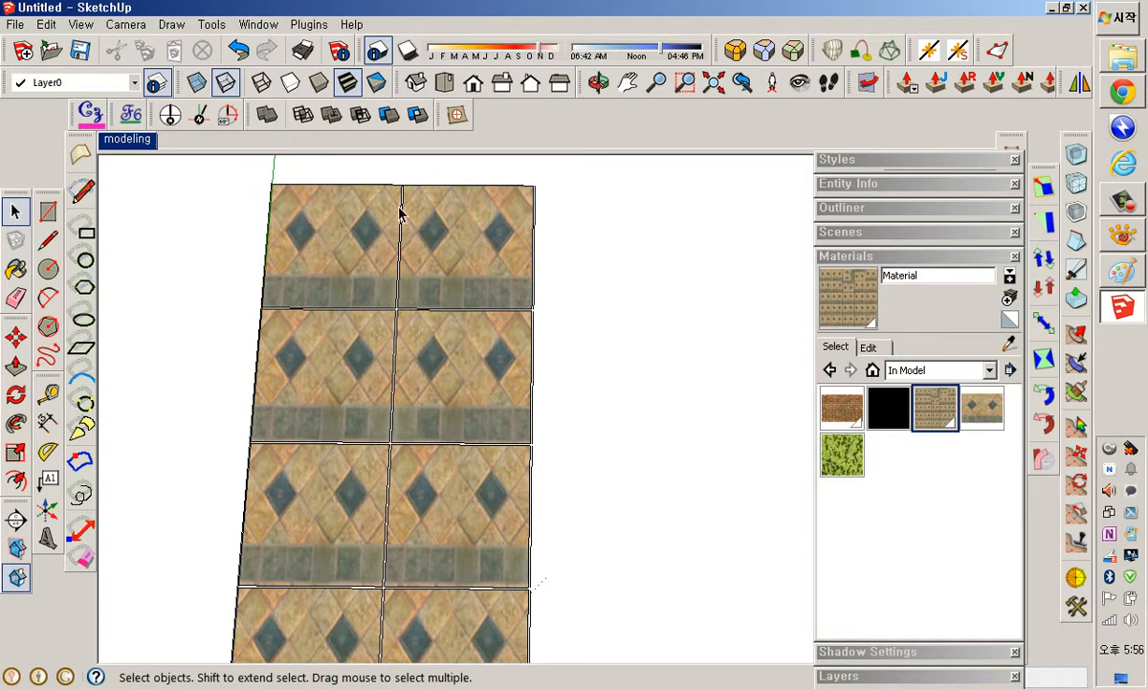
Open texture positioning on the first tile of the top row and rotate its texture by 90 degrees.
{"action": "right_click", "coordinate": [363, 259]}
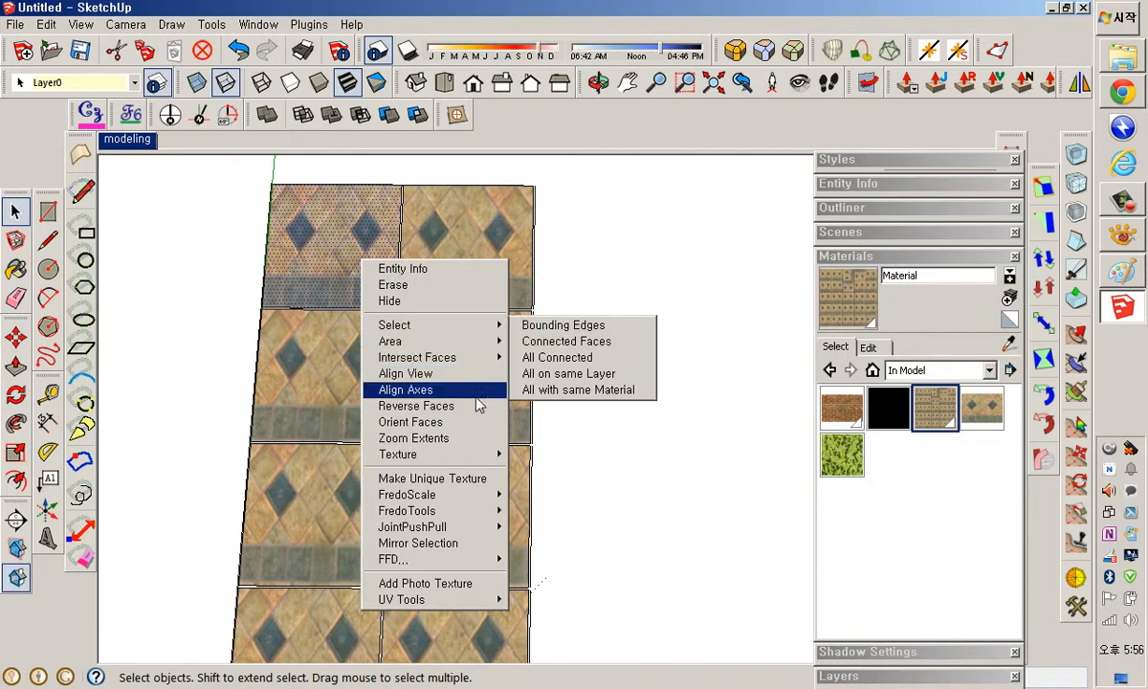
{"action": "mouse_move", "coordinate": [459, 455]}
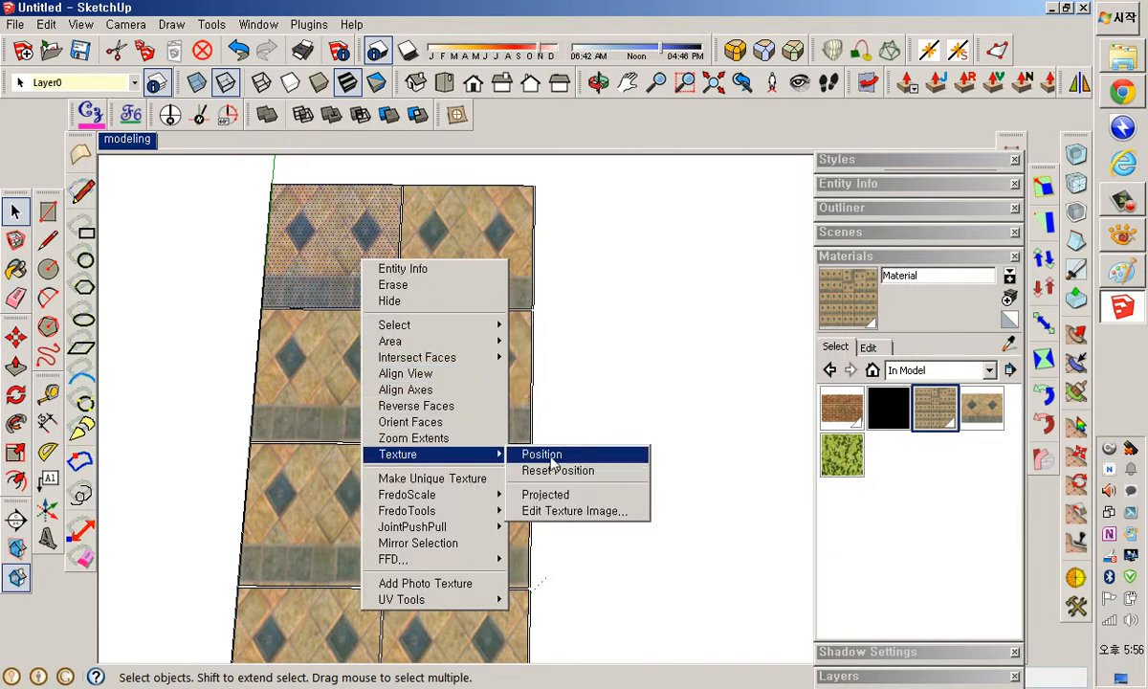
{"action": "left_click", "coordinate": [553, 462]}
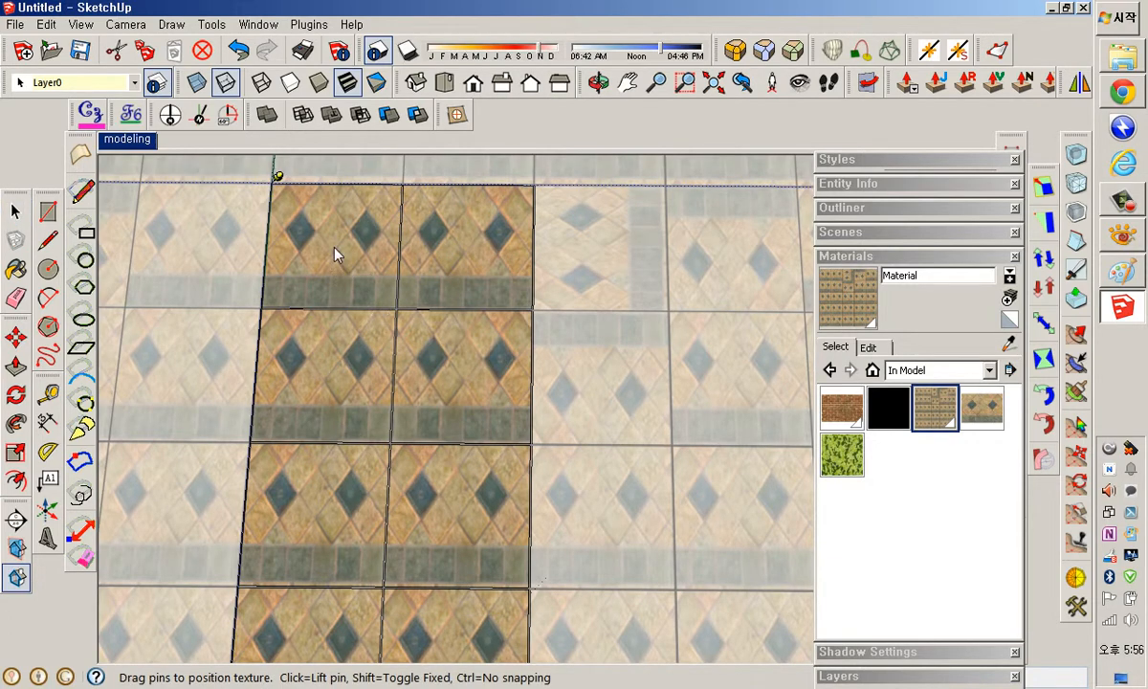
{"action": "right_click", "coordinate": [335, 253]}
{"action": "mouse_move", "coordinate": [397, 296]}
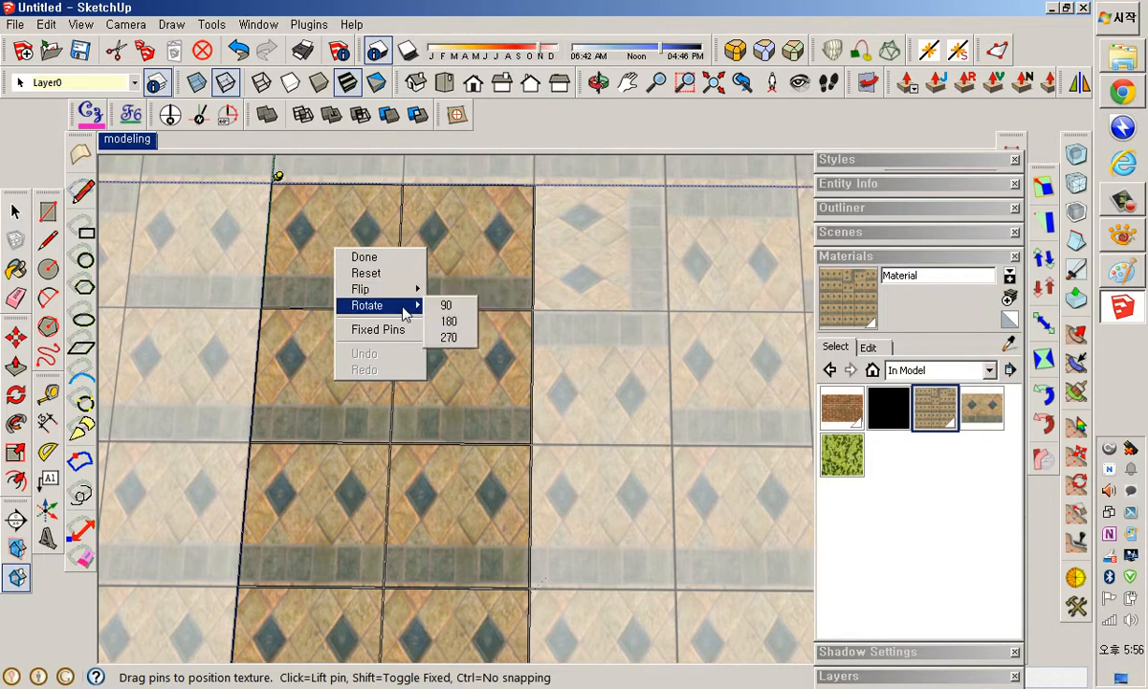
{"action": "left_click", "coordinate": [447, 304]}
Flip the first tile's texture left/right, shift it sideways by about one tile into alignment, and finish positioning.
{"action": "right_click", "coordinate": [383, 266]}
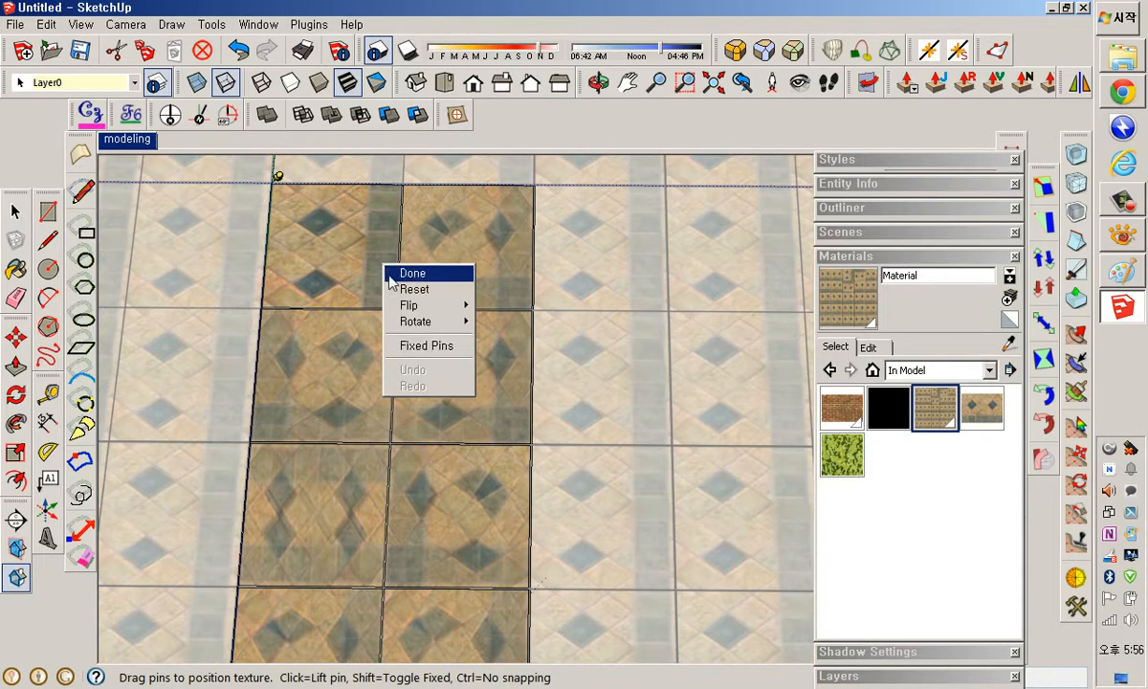
{"action": "mouse_move", "coordinate": [467, 308]}
{"action": "left_click", "coordinate": [507, 305]}
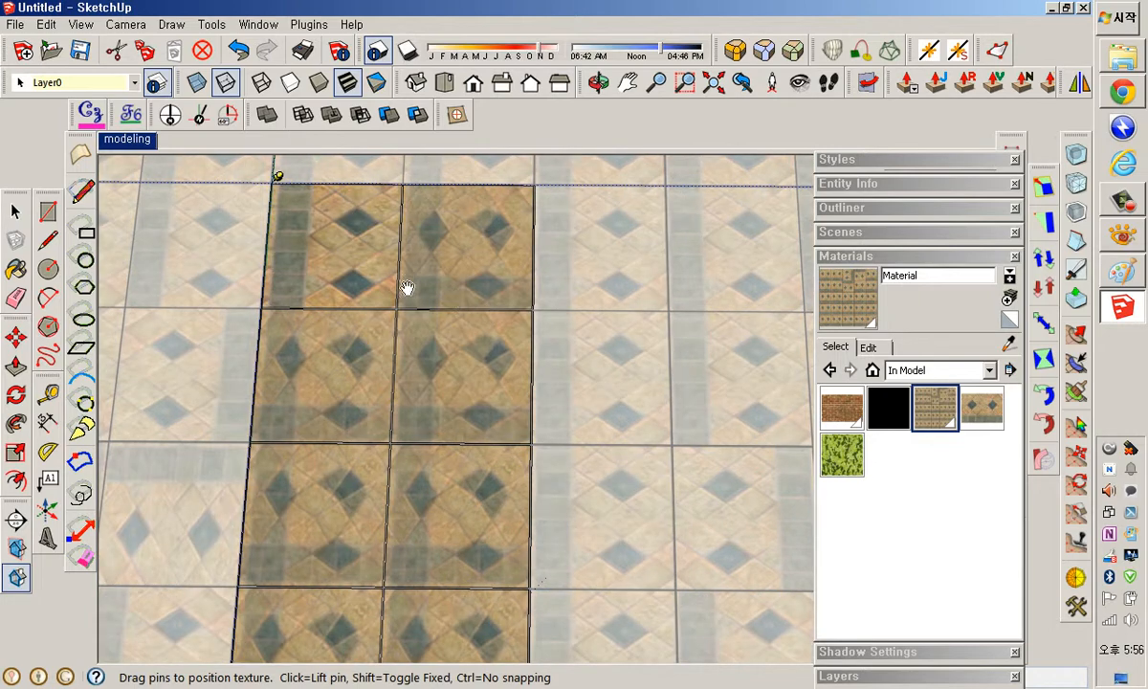
{"action": "left_click_drag", "start_coordinate": [364, 282], "coordinate": [501, 279]}
{"action": "scroll", "coordinate": [499, 279], "scroll_direction": "down", "scroll_amount": 5}
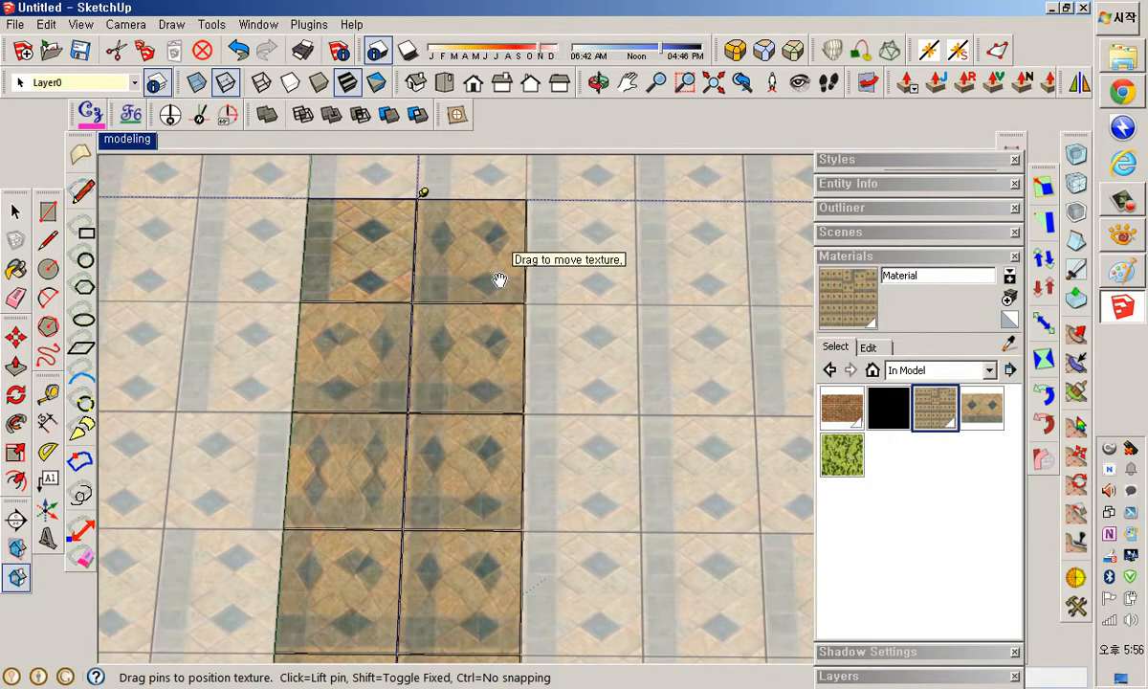
{"action": "scroll", "coordinate": [519, 380], "scroll_direction": "down", "scroll_amount": 3}
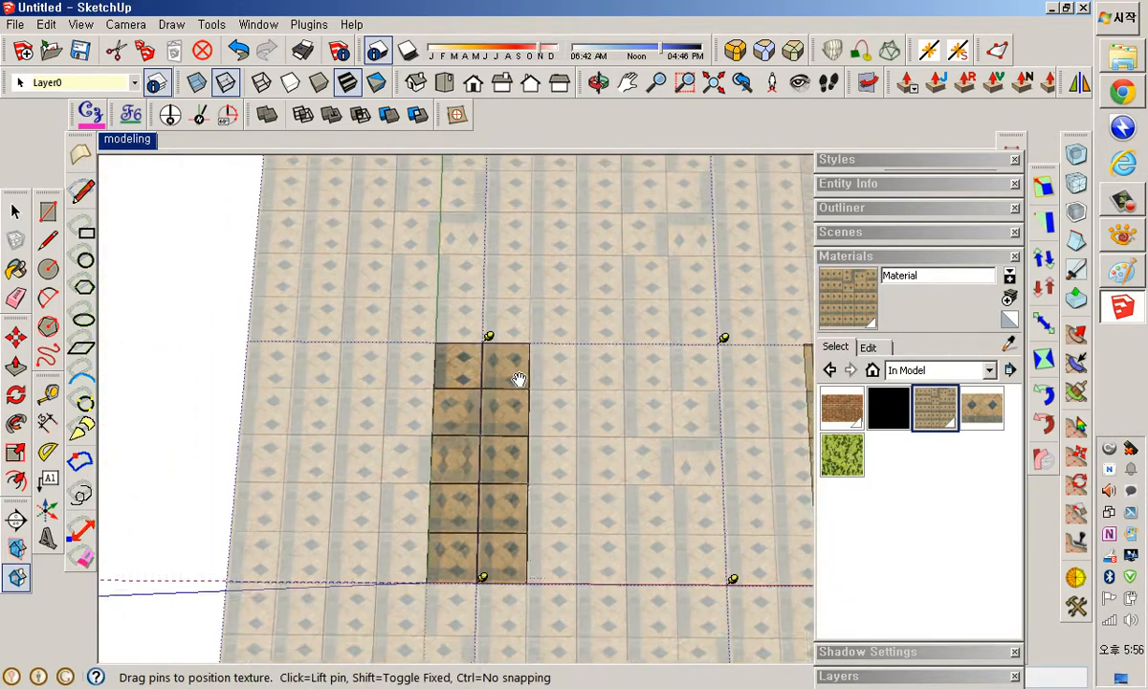
{"action": "middle_click_drag", "start_coordinate": [517, 379], "coordinate": [454, 304]}
{"action": "scroll", "coordinate": [466, 342], "scroll_direction": "up", "scroll_amount": 4}
{"action": "right_click", "coordinate": [436, 316]}
{"action": "left_click", "coordinate": [454, 330]}
{"action": "scroll", "coordinate": [420, 298], "scroll_direction": "up", "scroll_amount": 2}
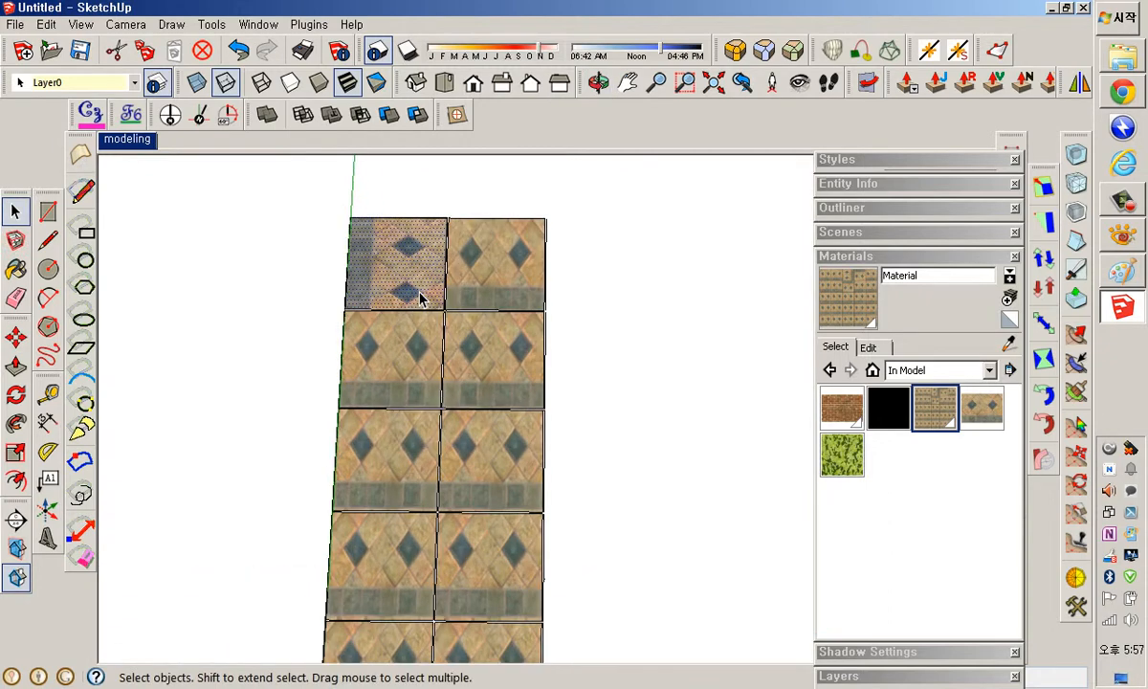
Sample the rotated texture from the first tile and paint it onto the second tile of the top row.
{"action": "left_click", "coordinate": [1008, 345]}
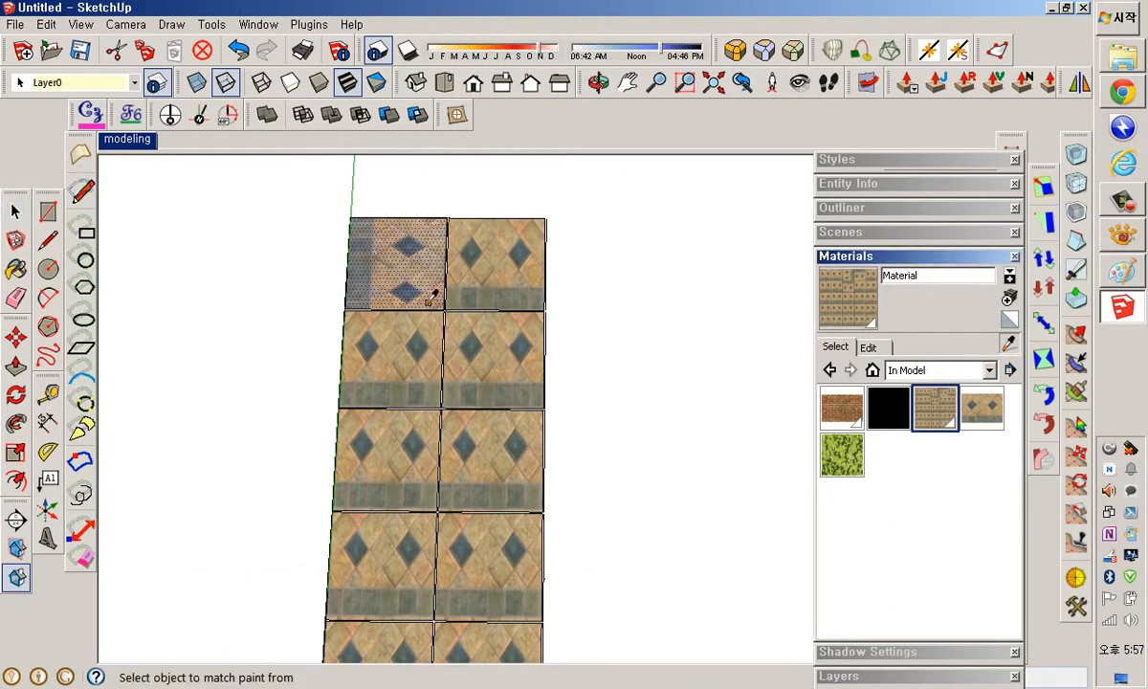
{"action": "key", "text": "space"}
{"action": "left_click", "coordinate": [563, 175]}
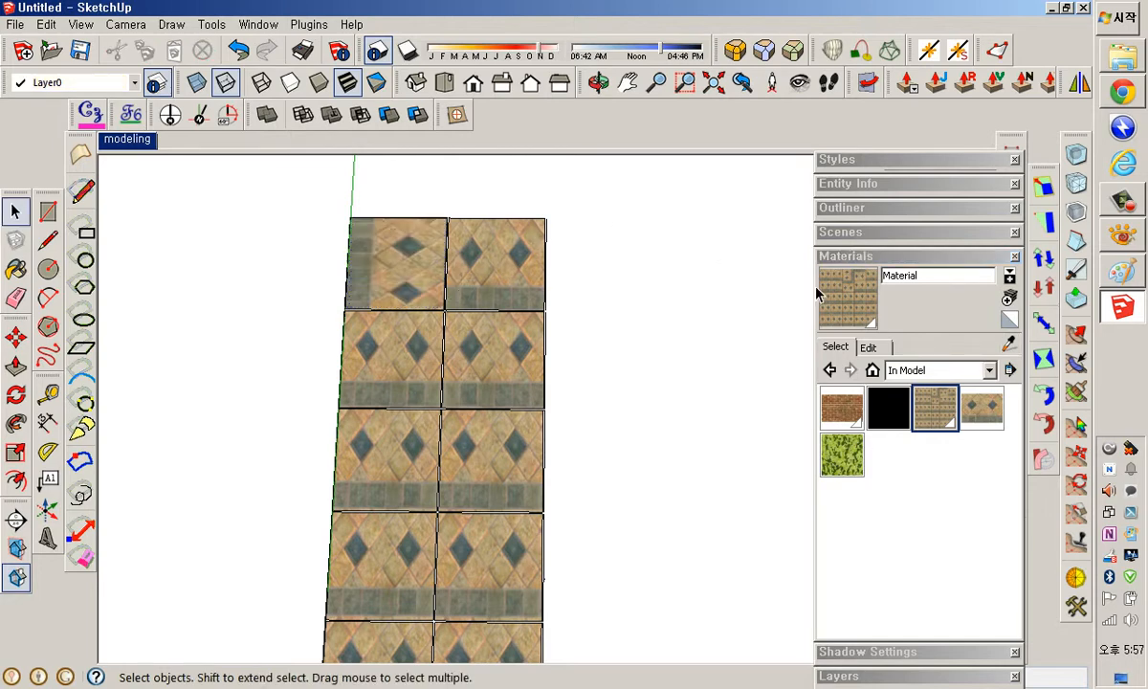
{"action": "left_click", "coordinate": [1008, 346]}
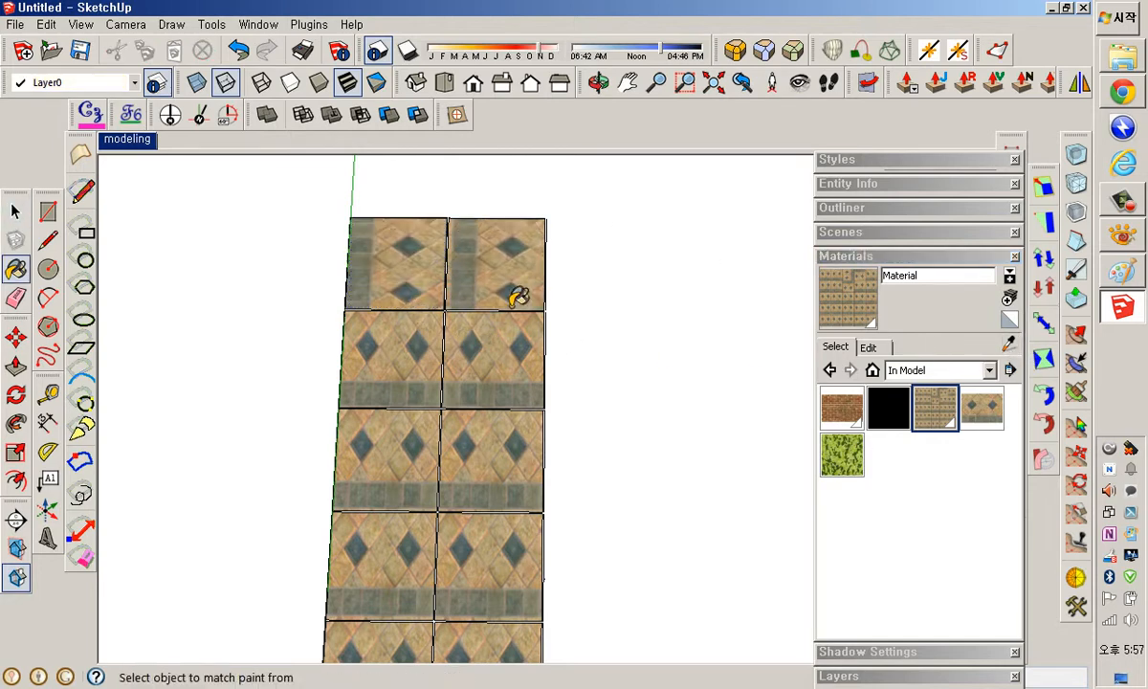
{"action": "scroll", "coordinate": [517, 297], "scroll_direction": "down", "scroll_amount": 2}
Flip the second top-row tile's texture left/right in texture positioning, nudge it into alignment with the tile, and finish.
{"action": "key", "text": "space"}
{"action": "left_click", "coordinate": [514, 291]}
{"action": "right_click", "coordinate": [507, 280]}
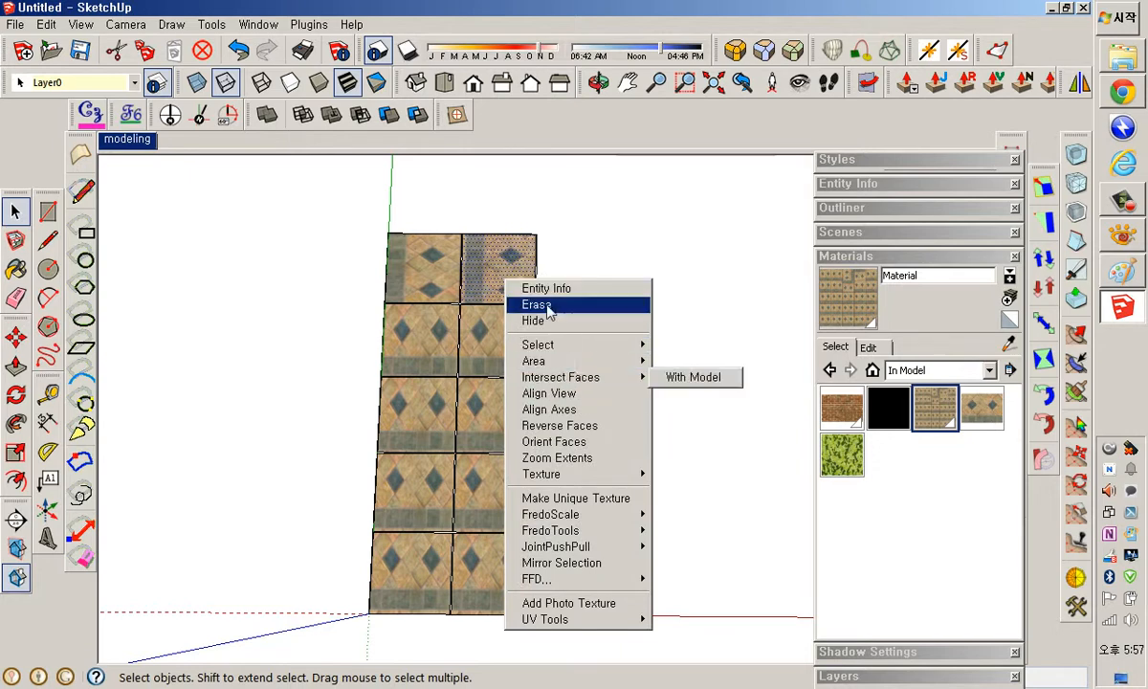
{"action": "mouse_move", "coordinate": [631, 481]}
{"action": "left_click", "coordinate": [669, 474]}
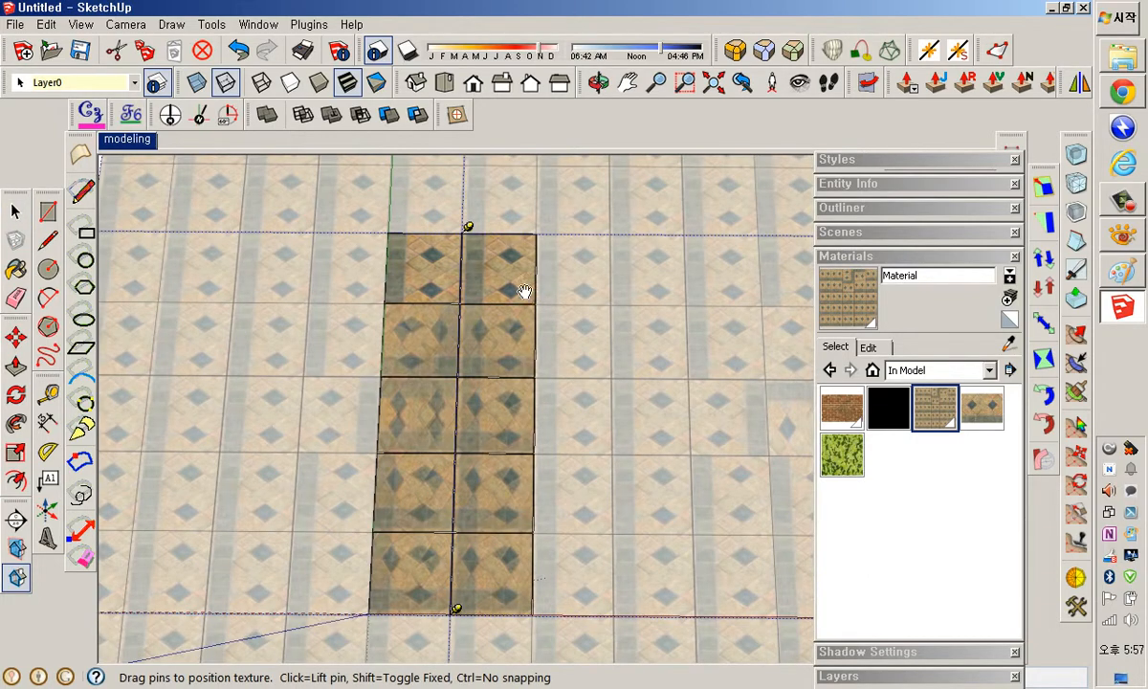
{"action": "right_click", "coordinate": [517, 281]}
{"action": "mouse_move", "coordinate": [574, 323]}
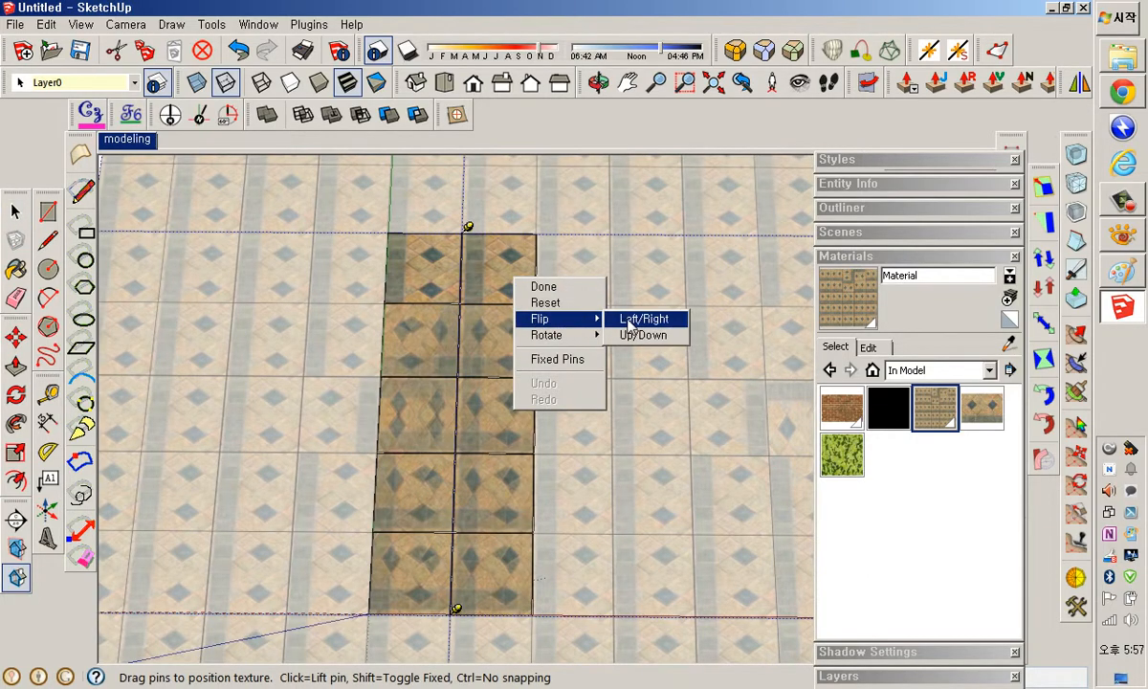
{"action": "left_click", "coordinate": [631, 320]}
{"action": "scroll", "coordinate": [505, 289], "scroll_direction": "up", "scroll_amount": 3}
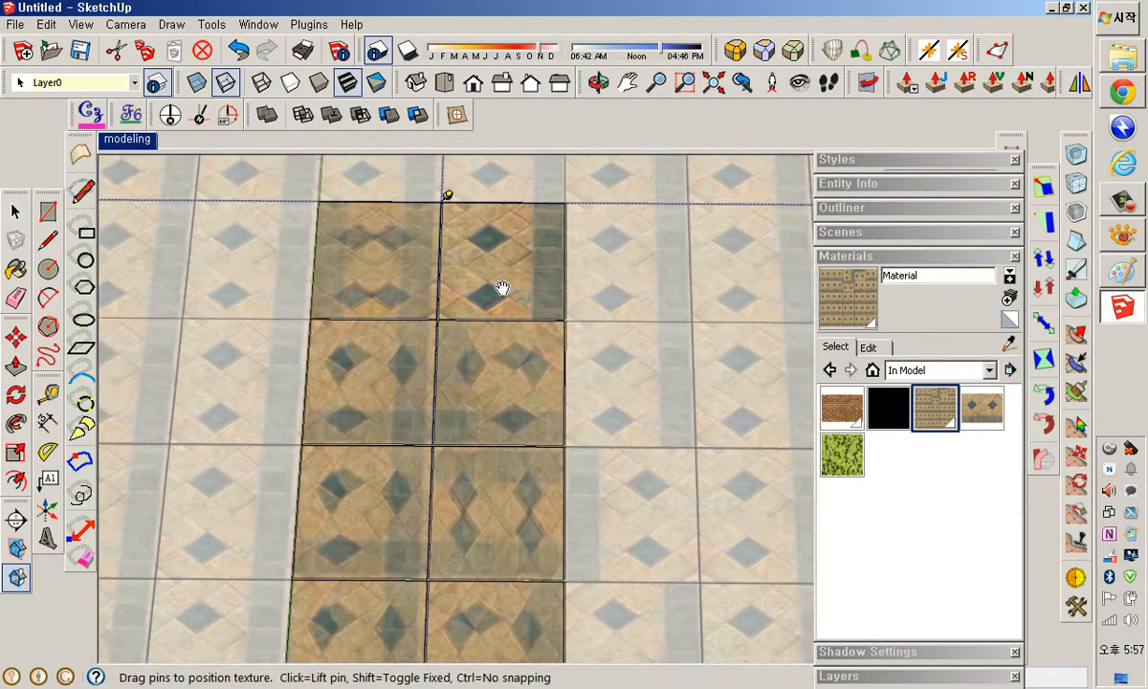
{"action": "left_click_drag", "start_coordinate": [515, 281], "coordinate": [515, 283]}
{"action": "right_click", "coordinate": [508, 273]}
{"action": "left_click", "coordinate": [529, 285]}
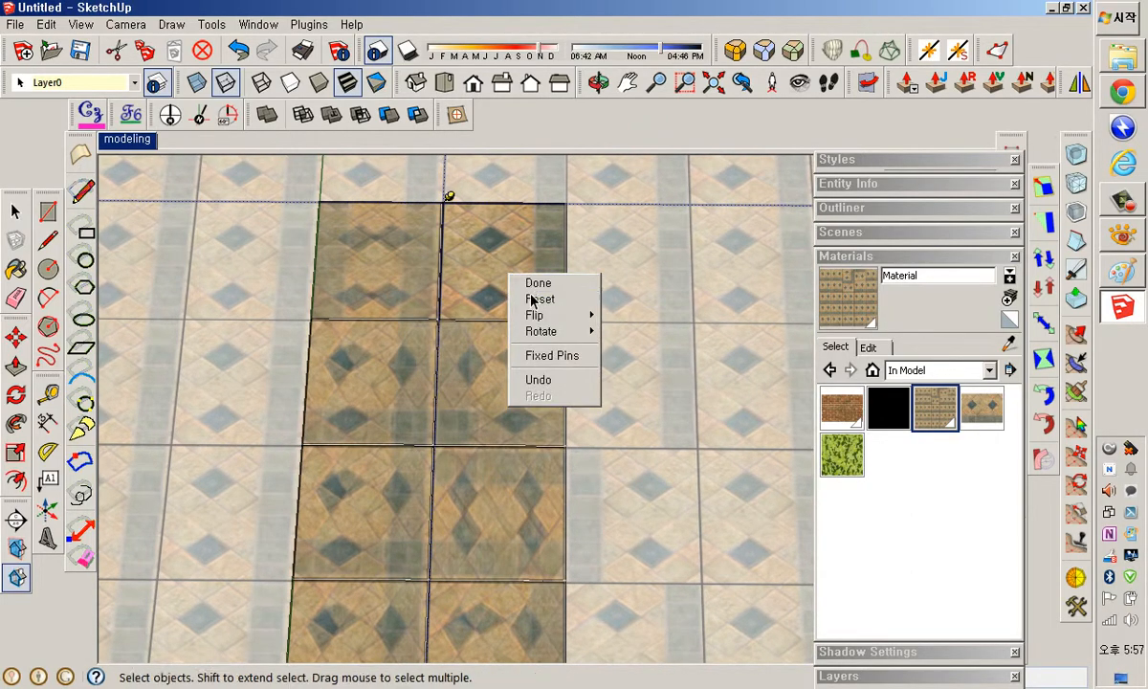
Delete the four rows of tiles below the mirrored pair, leaving only the top row's two tiles.
{"action": "scroll", "coordinate": [499, 348], "scroll_direction": "down", "scroll_amount": 2}
{"action": "scroll", "coordinate": [451, 329], "scroll_direction": "down", "scroll_amount": 1}
{"action": "left_click", "coordinate": [452, 334]}
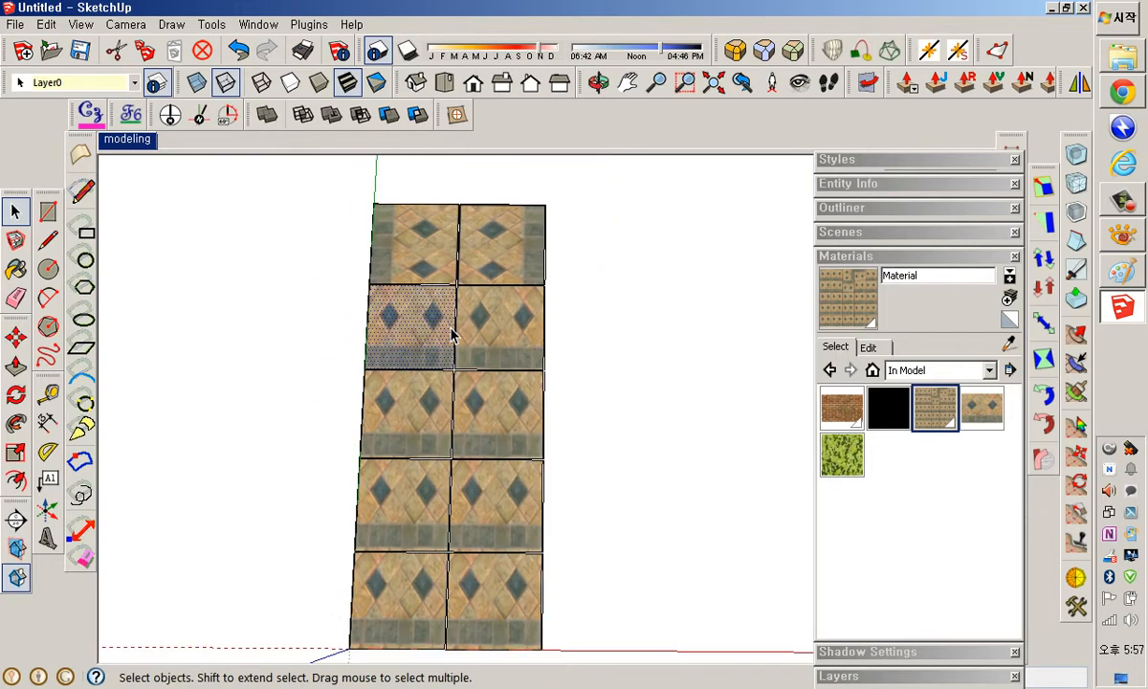
{"action": "scroll", "coordinate": [468, 334], "scroll_direction": "down", "scroll_amount": 3}
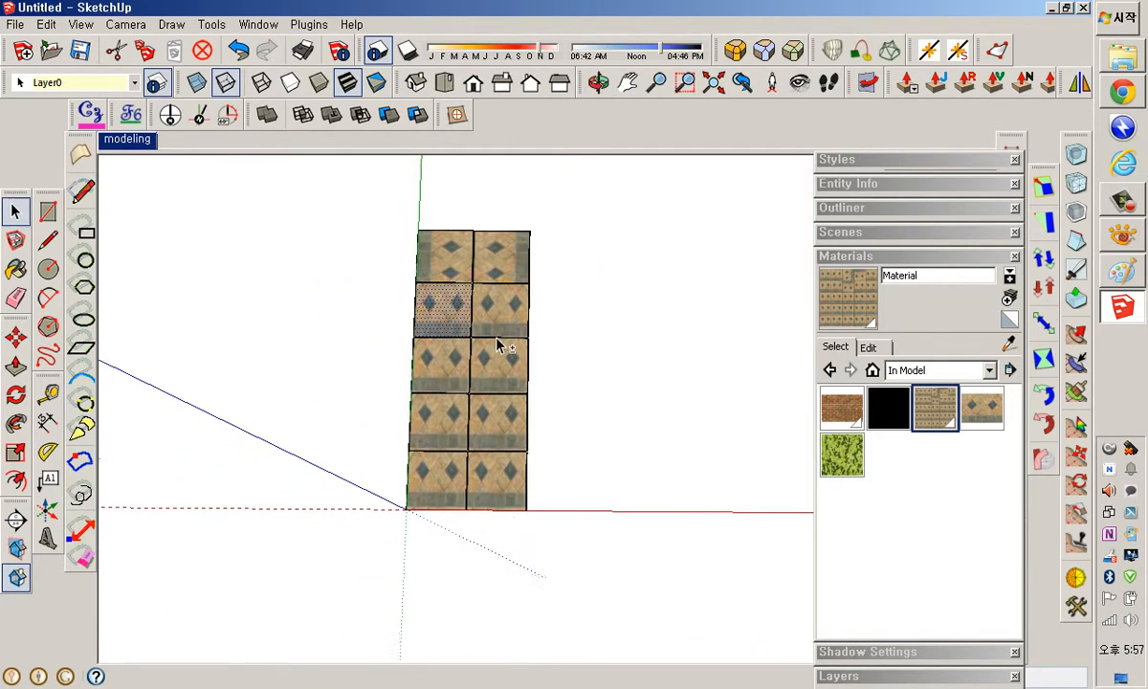
{"action": "left_click_drag", "start_coordinate": [602, 559], "coordinate": [385, 323]}
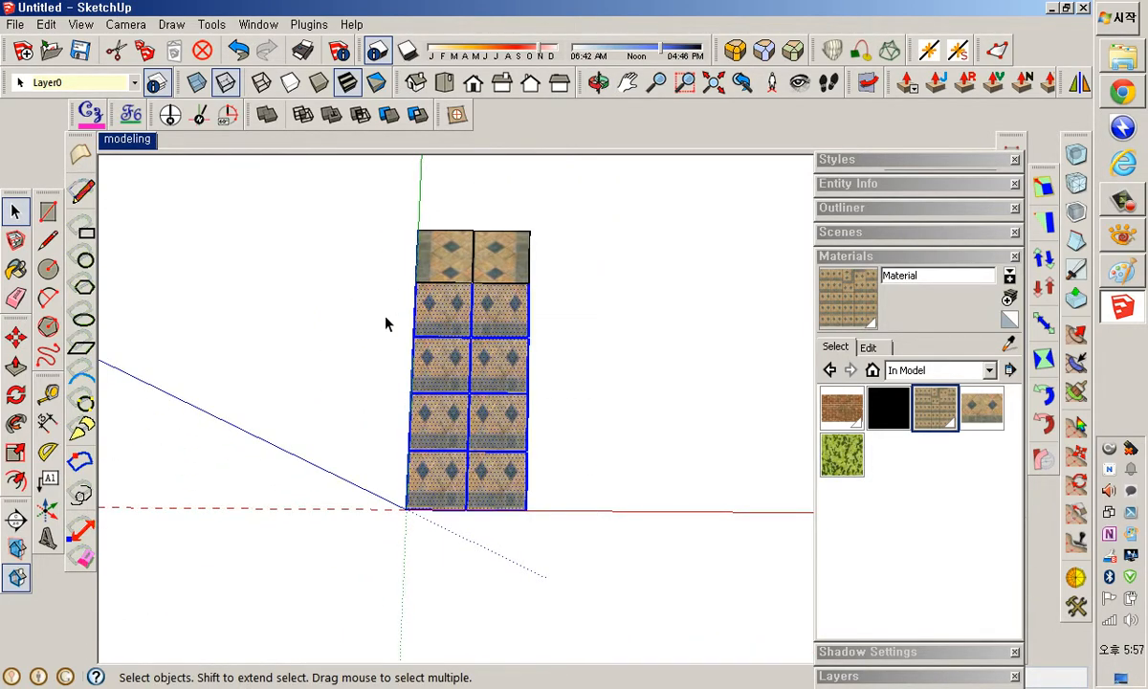
{"action": "key", "text": "Delete"}
{"action": "key", "text": "t"}
{"action": "key", "text": "o"}
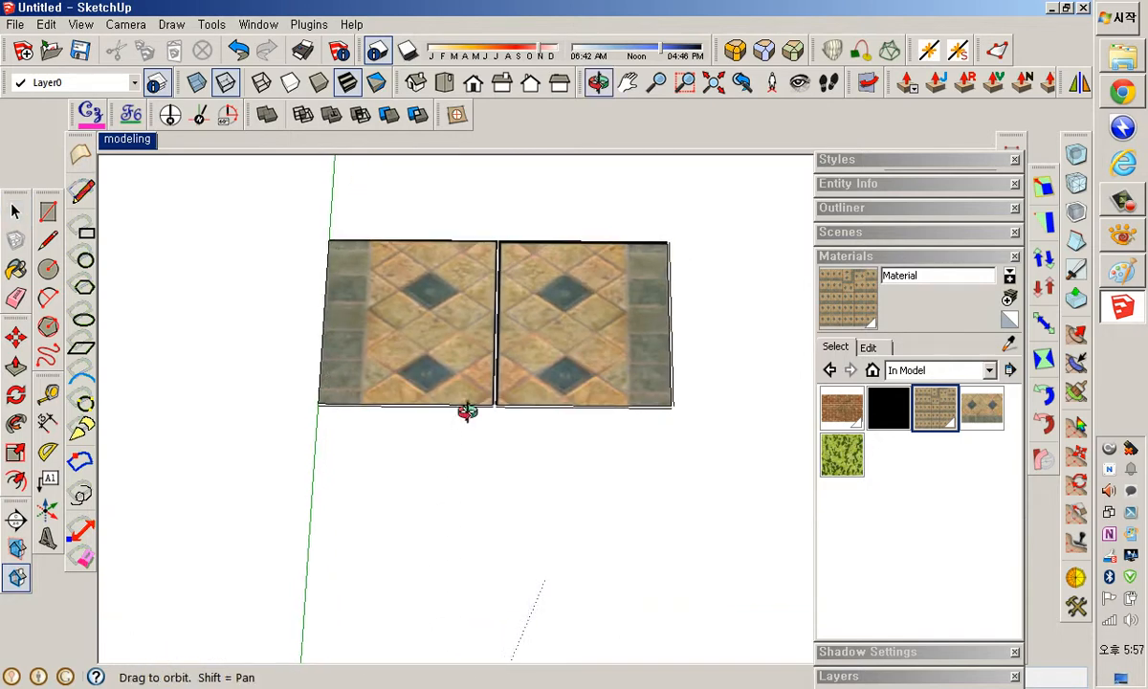
Examine the seam between the two mirrored tiles and check which commands are available with both tiles selected.
{"action": "key", "text": "space"}
{"action": "scroll", "coordinate": [505, 430], "scroll_direction": "up", "scroll_amount": 5}
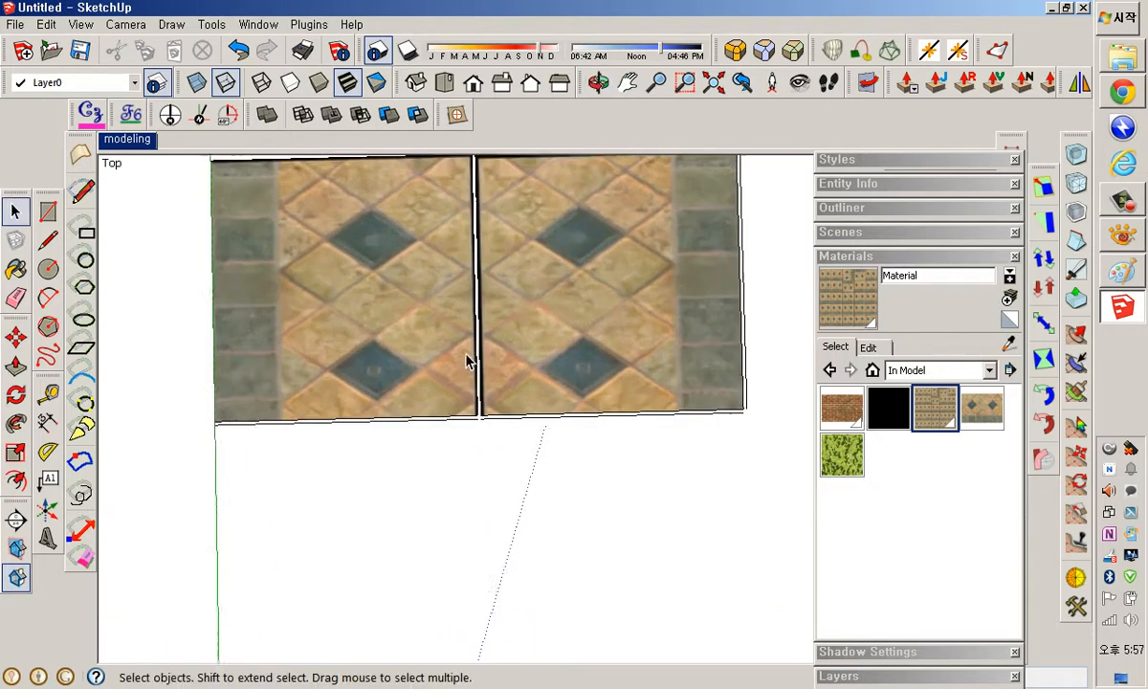
{"action": "mouse_move", "coordinate": [485, 344]}
{"action": "middle_mouse_down"}
{"action": "mouse_move", "coordinate": [525, 409]}
{"action": "mouse_move", "coordinate": [487, 282]}
{"action": "mouse_move", "coordinate": [481, 363]}
{"action": "middle_mouse_up"}
{"action": "scroll", "coordinate": [487, 282], "scroll_direction": "up", "scroll_amount": 2}
{"action": "scroll", "coordinate": [485, 292], "scroll_direction": "down", "scroll_amount": 4}
{"action": "scroll", "coordinate": [481, 386], "scroll_direction": "up", "scroll_amount": 2}
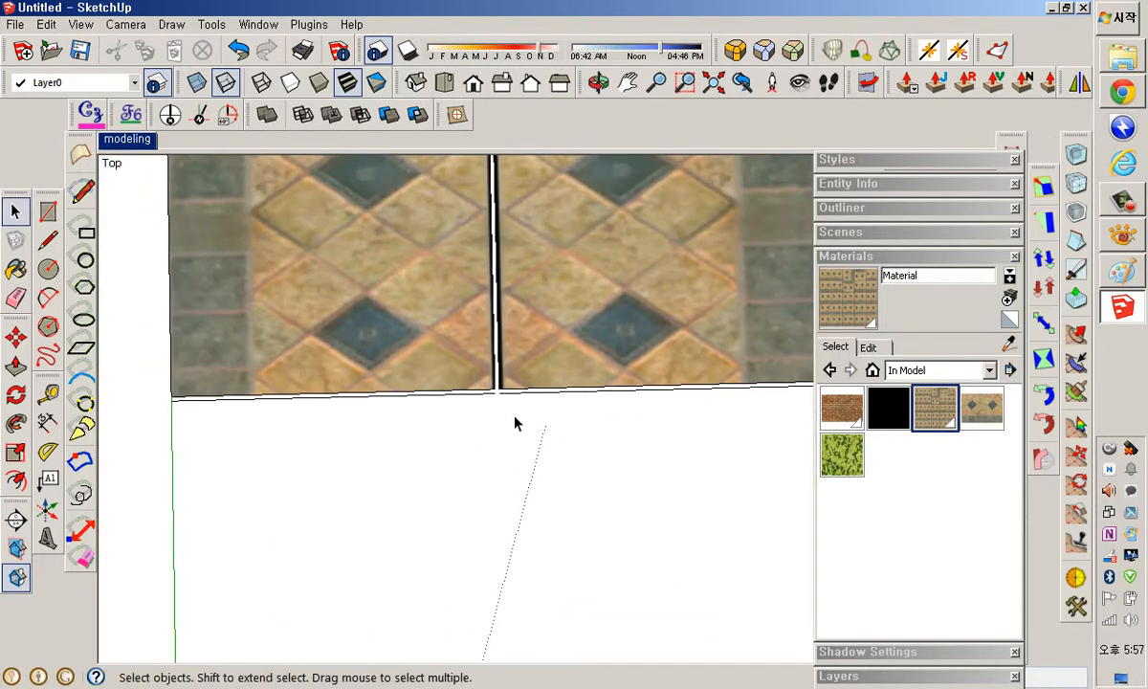
{"action": "left_click_drag", "start_coordinate": [510, 397], "coordinate": [472, 405]}
{"action": "scroll", "coordinate": [493, 400], "scroll_direction": "down", "scroll_amount": 4}
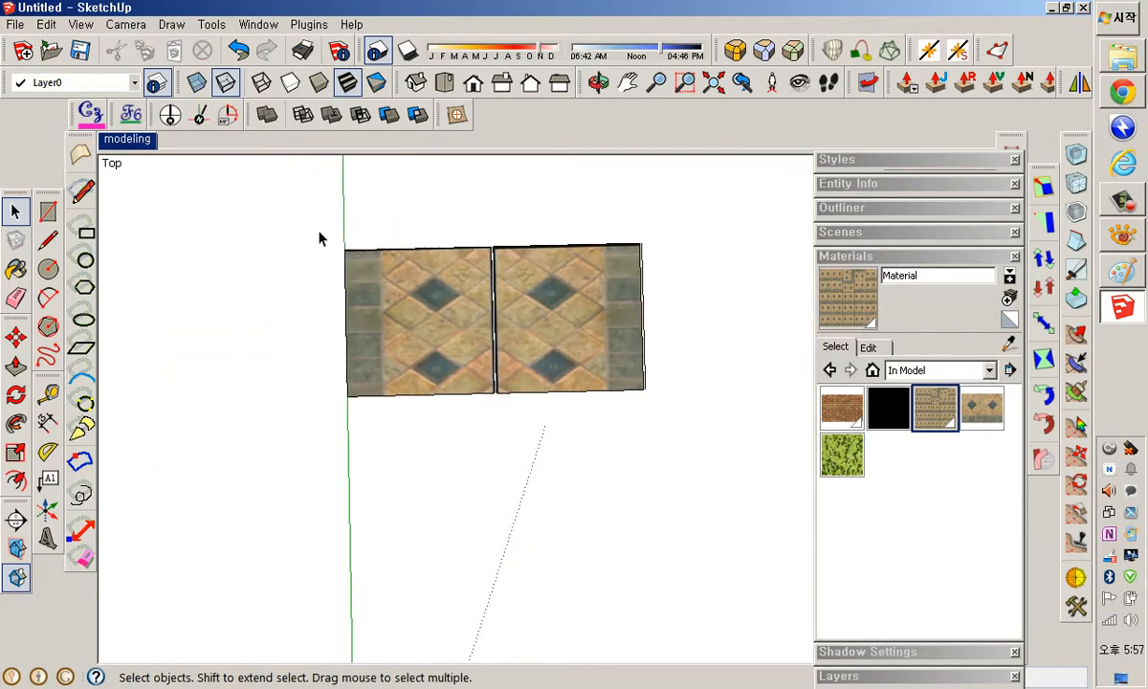
{"action": "left_click_drag", "start_coordinate": [291, 203], "coordinate": [665, 425]}
{"action": "right_click", "coordinate": [605, 334]}
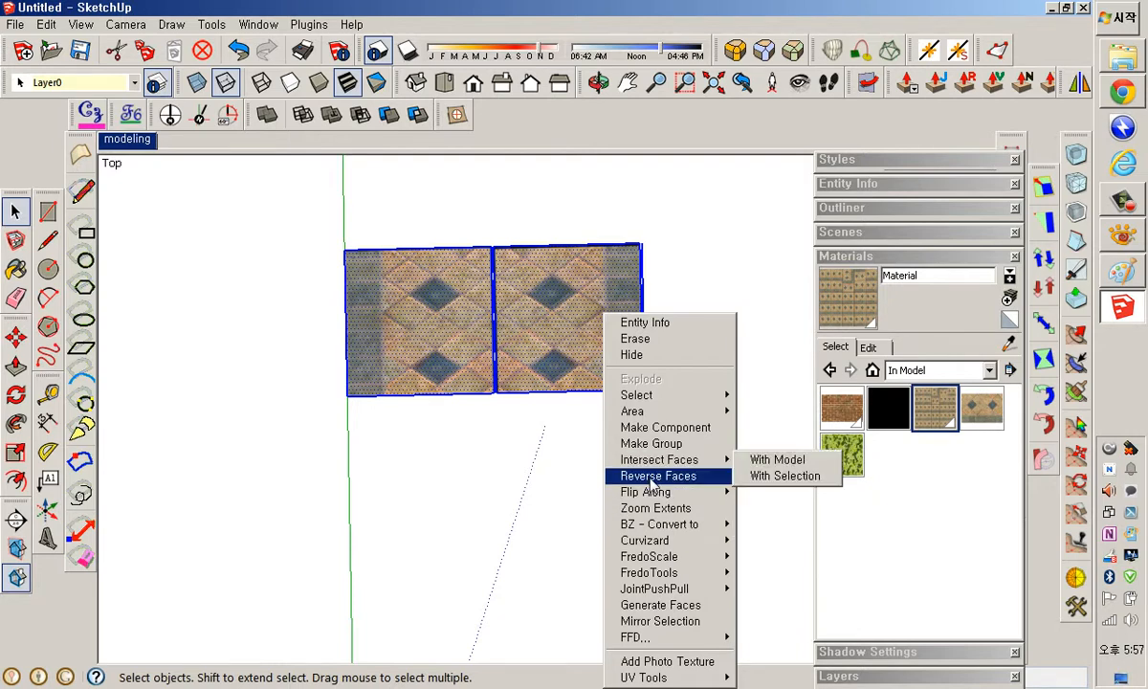
{"action": "left_click", "coordinate": [564, 517]}
Inspect the gap between the two tiles and the second tile's outer edge up close.
{"action": "scroll", "coordinate": [512, 249], "scroll_direction": "up", "scroll_amount": 5}
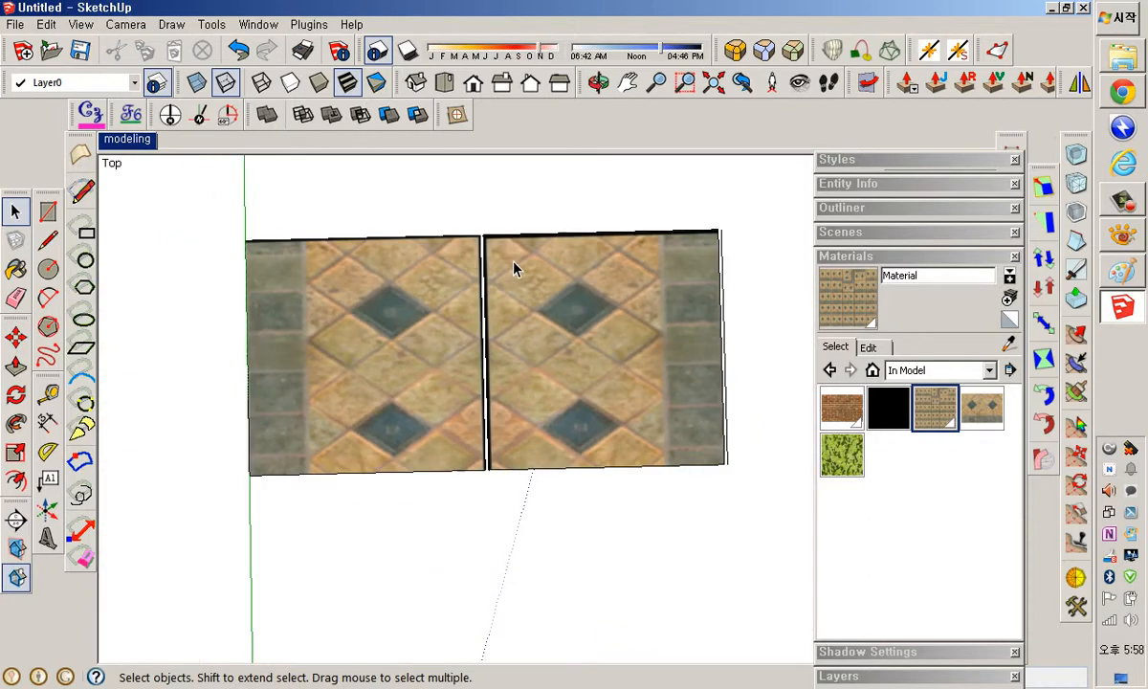
{"action": "scroll", "coordinate": [513, 456], "scroll_direction": "up", "scroll_amount": 4}
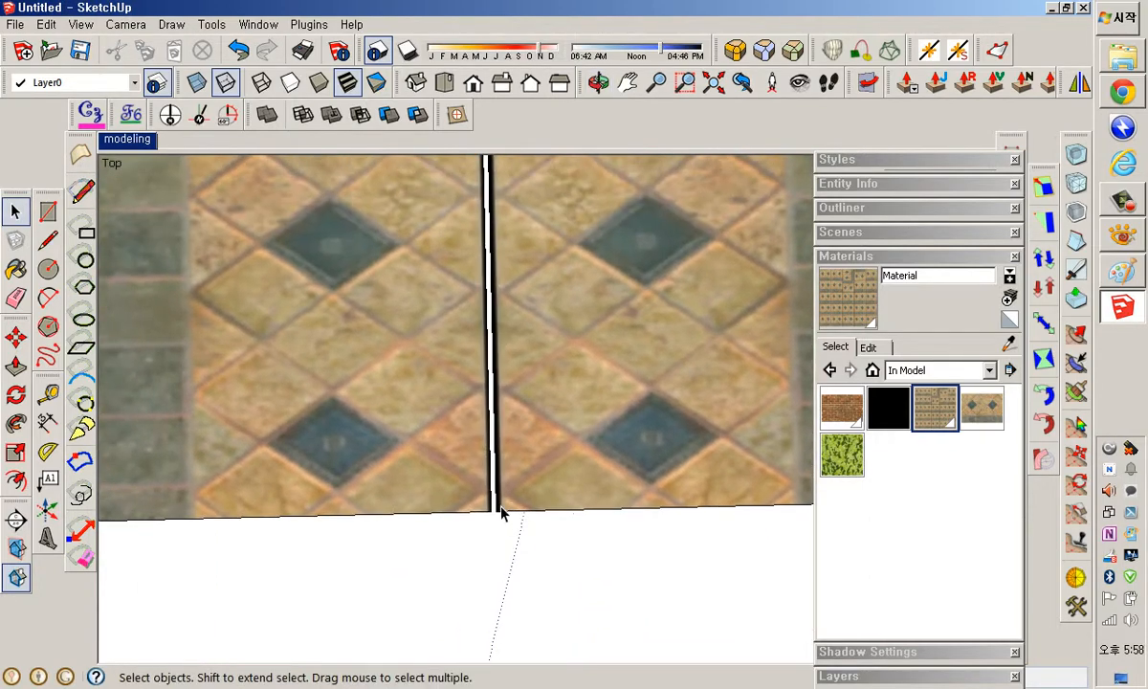
{"action": "scroll", "coordinate": [503, 424], "scroll_direction": "down", "scroll_amount": 4}
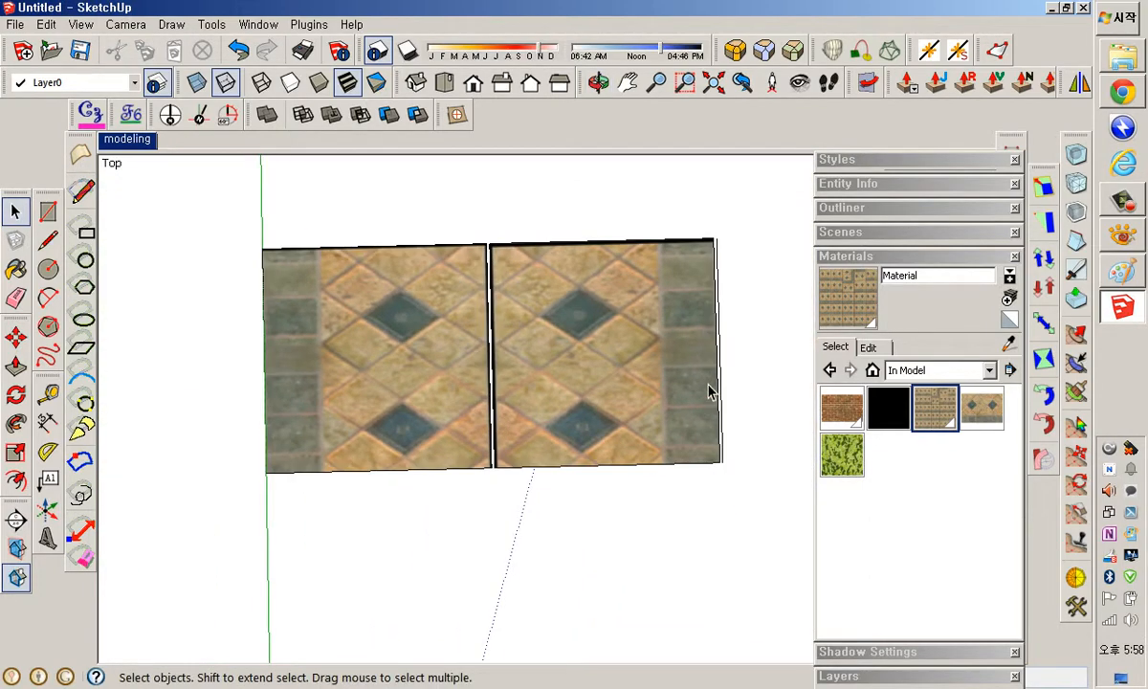
{"action": "scroll", "coordinate": [728, 362], "scroll_direction": "up", "scroll_amount": 4}
{"action": "left_click", "coordinate": [699, 328]}
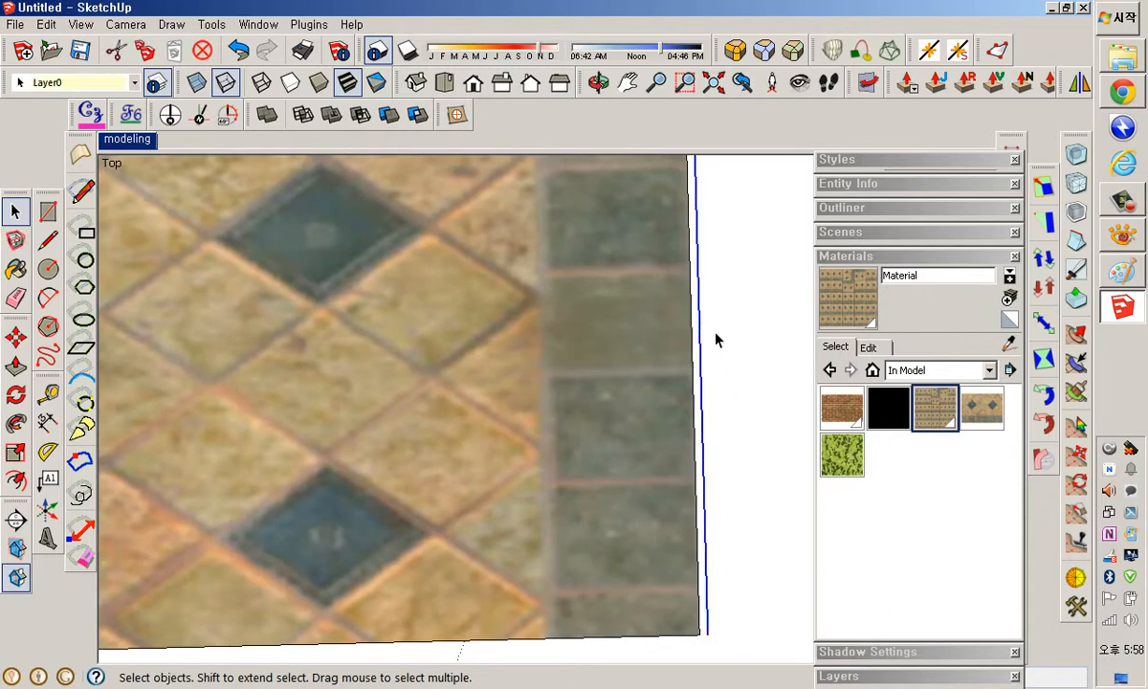
{"action": "left_click", "coordinate": [717, 339]}
{"action": "scroll", "coordinate": [722, 356], "scroll_direction": "down", "scroll_amount": 5}
{"action": "scroll", "coordinate": [524, 326], "scroll_direction": "up", "scroll_amount": 3}
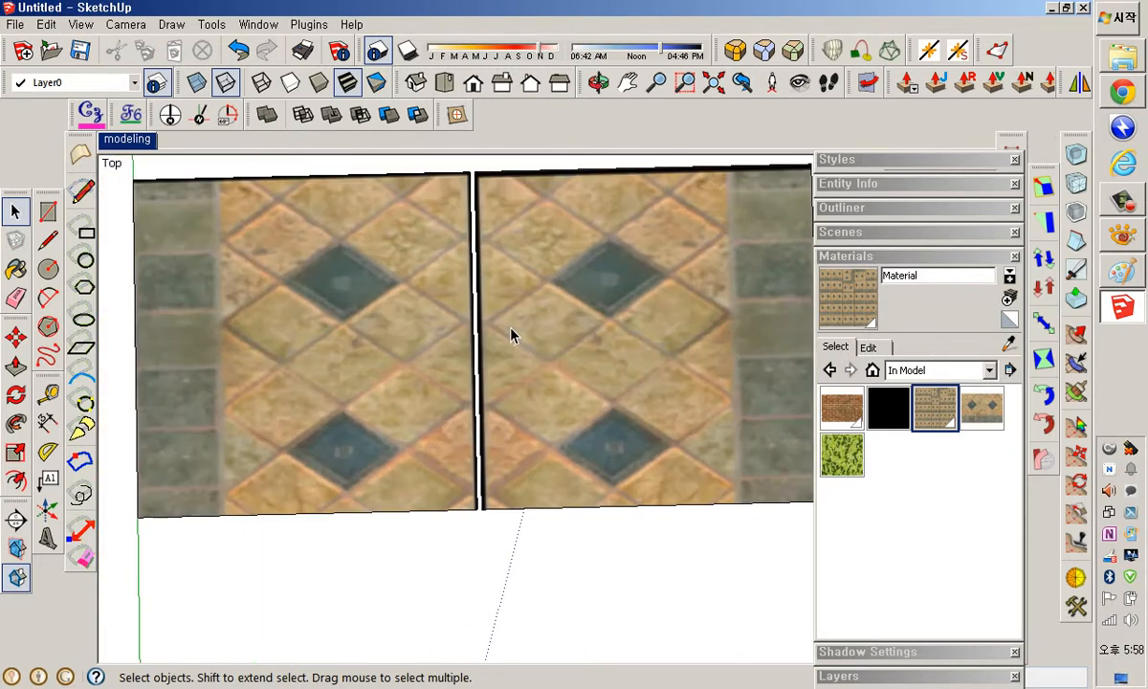
Move the second tile's face sideways against the first tile to close the narrow gap between them.
{"action": "left_click", "coordinate": [509, 333]}
{"action": "key", "text": "m"}
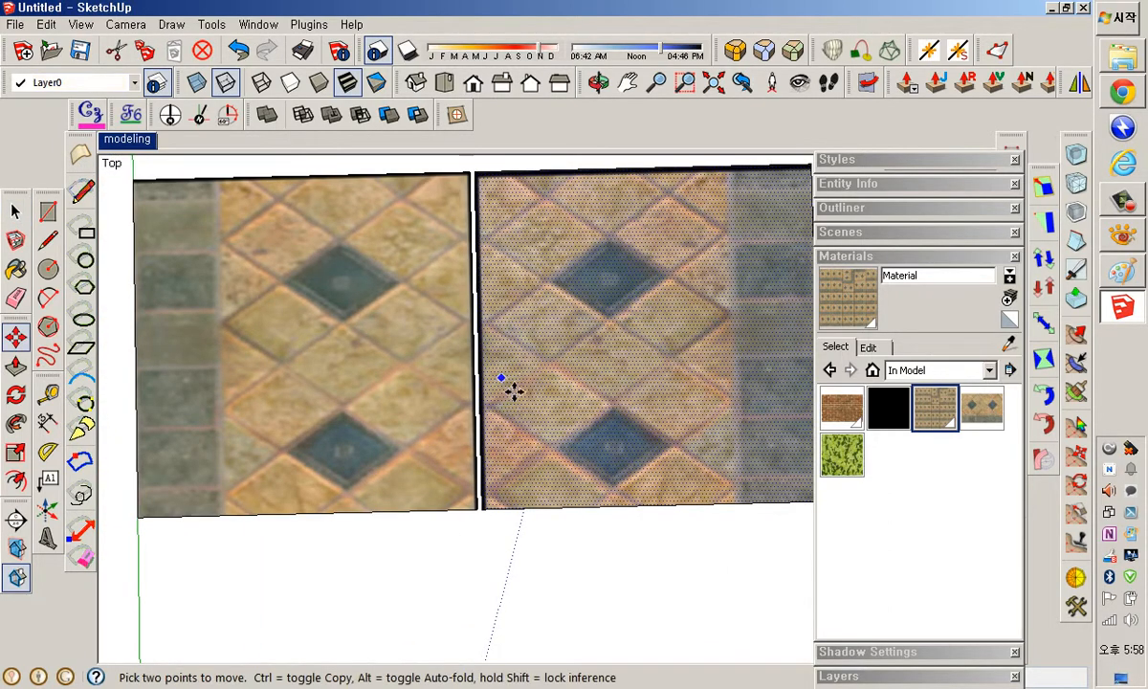
{"action": "scroll", "coordinate": [495, 522], "scroll_direction": "up", "scroll_amount": 2}
{"action": "key", "text": "space"}
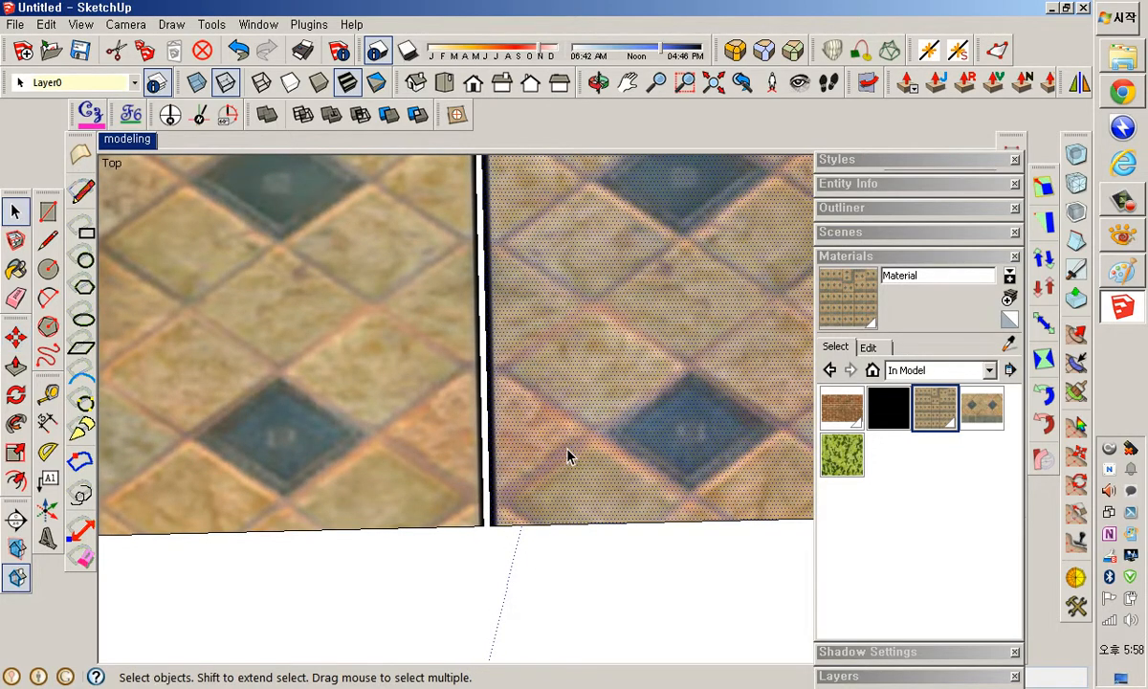
{"action": "key", "text": "m"}
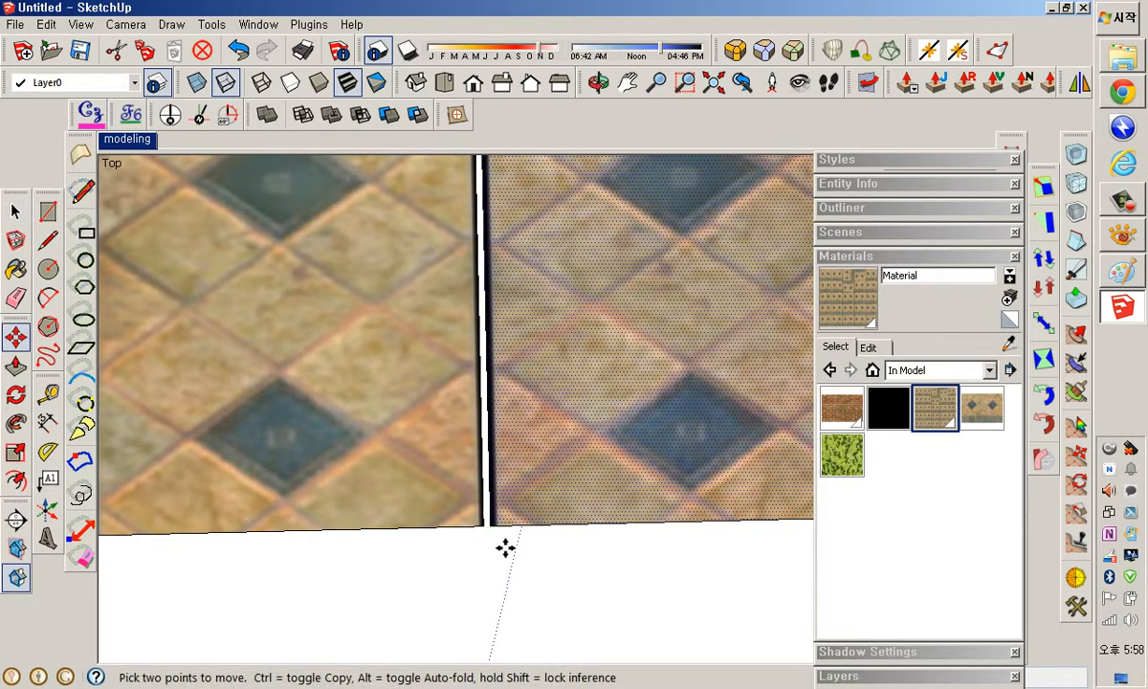
{"action": "left_click_drag", "start_coordinate": [507, 542], "coordinate": [494, 541]}
{"action": "key", "text": "space"}
{"action": "scroll", "coordinate": [502, 531], "scroll_direction": "down", "scroll_amount": 5}
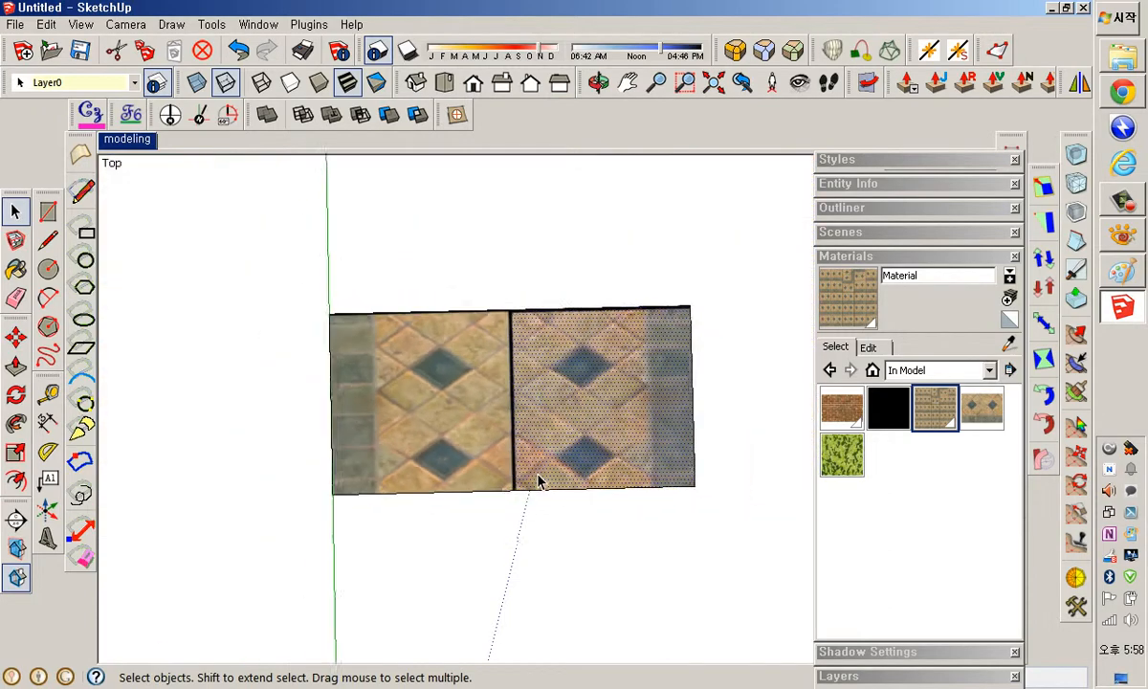
Select both adjoining tiles, check the available commands for them, and inspect the first tile's upper edge.
{"action": "left_click_drag", "start_coordinate": [282, 276], "coordinate": [756, 546]}
{"action": "right_click", "coordinate": [639, 414]}
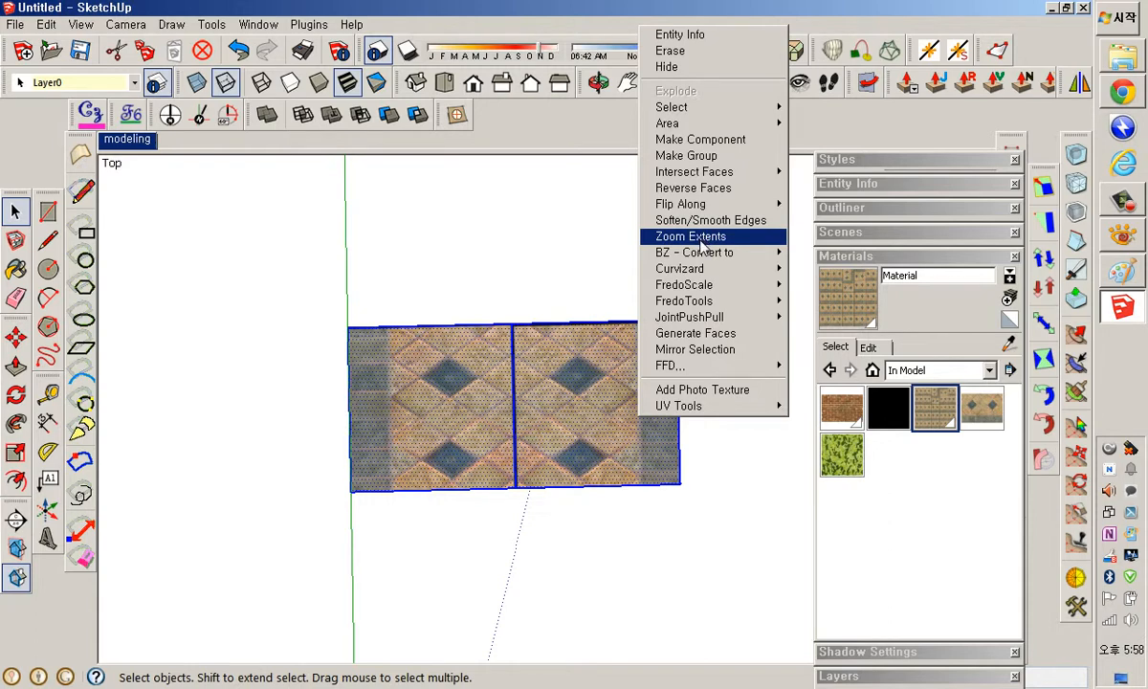
{"action": "left_click", "coordinate": [566, 314]}
{"action": "middle_click_drag", "start_coordinate": [610, 462], "coordinate": [435, 345]}
{"action": "scroll", "coordinate": [436, 315], "scroll_direction": "up", "scroll_amount": 8}
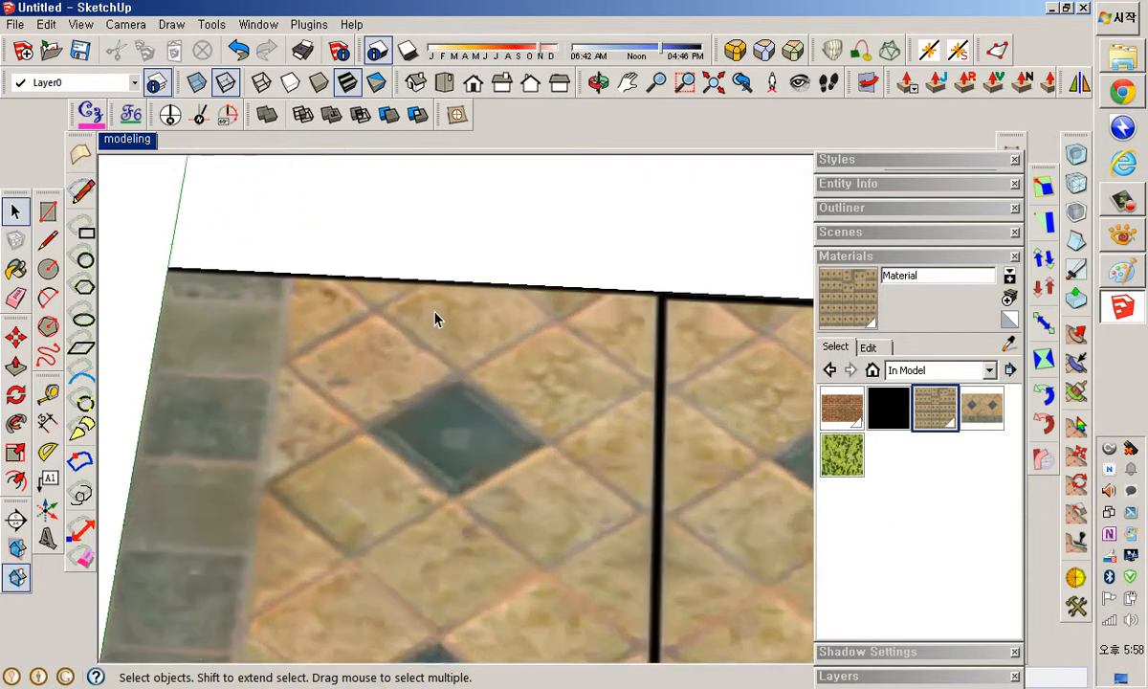
Inspect both tiles' face orientation in the Monochrome face style, and return to the textured display.
{"action": "left_click", "coordinate": [377, 83]}
{"action": "scroll", "coordinate": [600, 399], "scroll_direction": "down", "scroll_amount": 4}
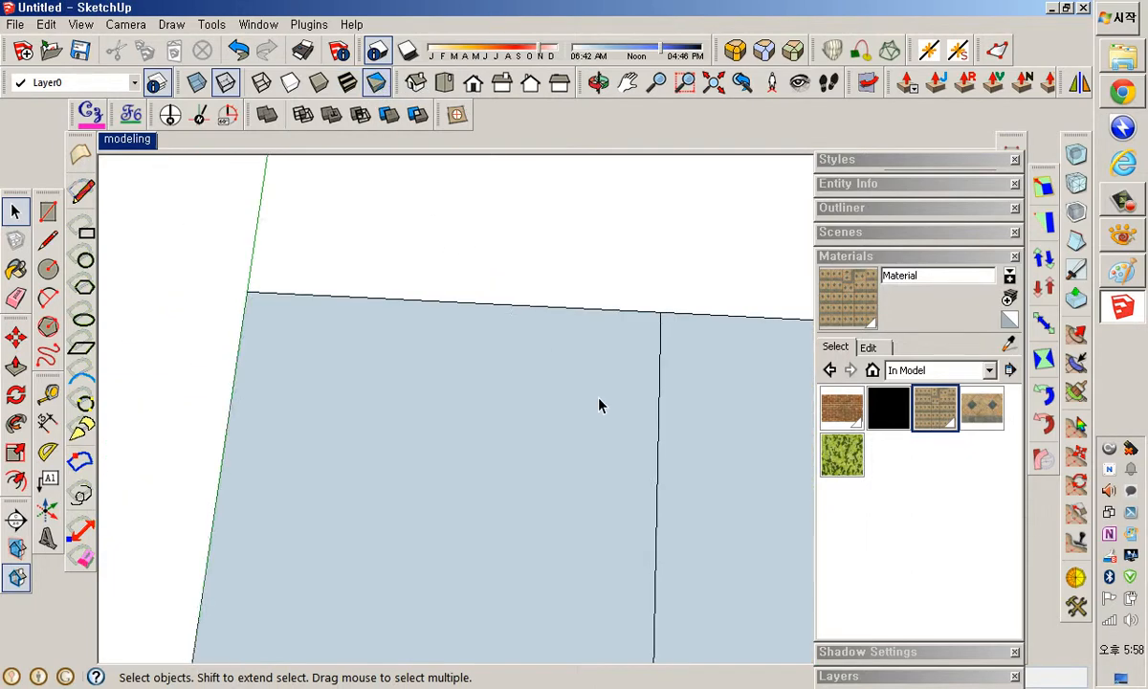
{"action": "middle_click_drag", "start_coordinate": [647, 448], "coordinate": [558, 383], "text": "shift"}
{"action": "scroll", "coordinate": [456, 339], "scroll_direction": "down", "scroll_amount": 3}
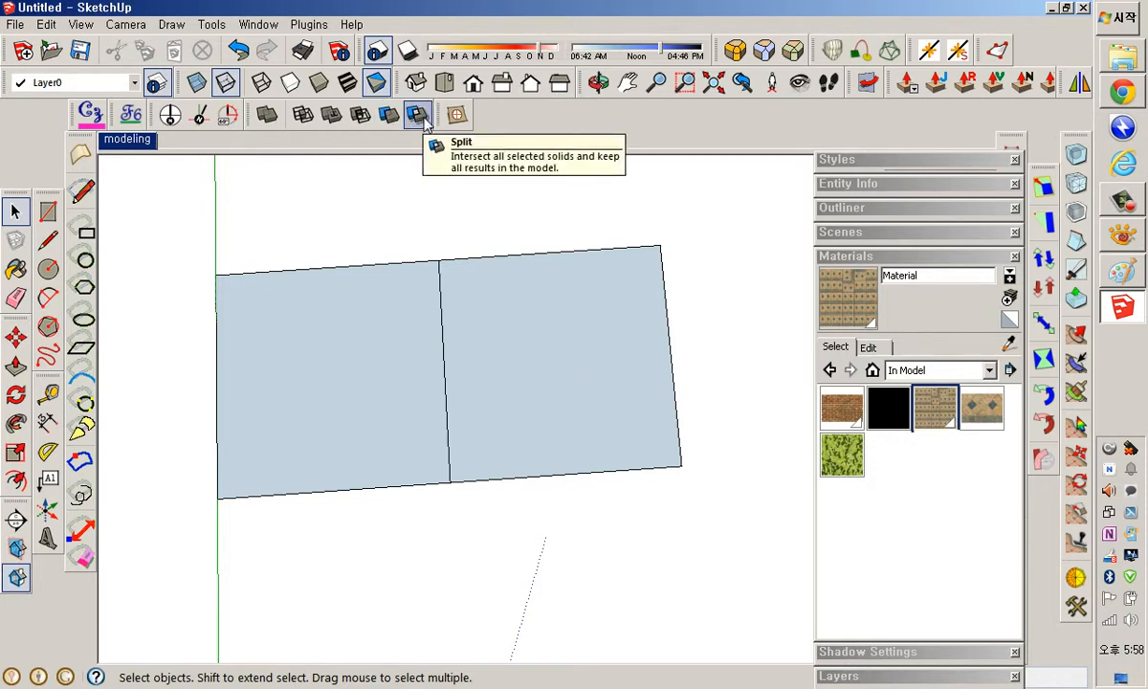
{"action": "left_click", "coordinate": [347, 83]}
Check the first tile's front and back materials in Entity Info and its paint chooser, keeping the assigned material.
{"action": "left_click", "coordinate": [363, 347]}
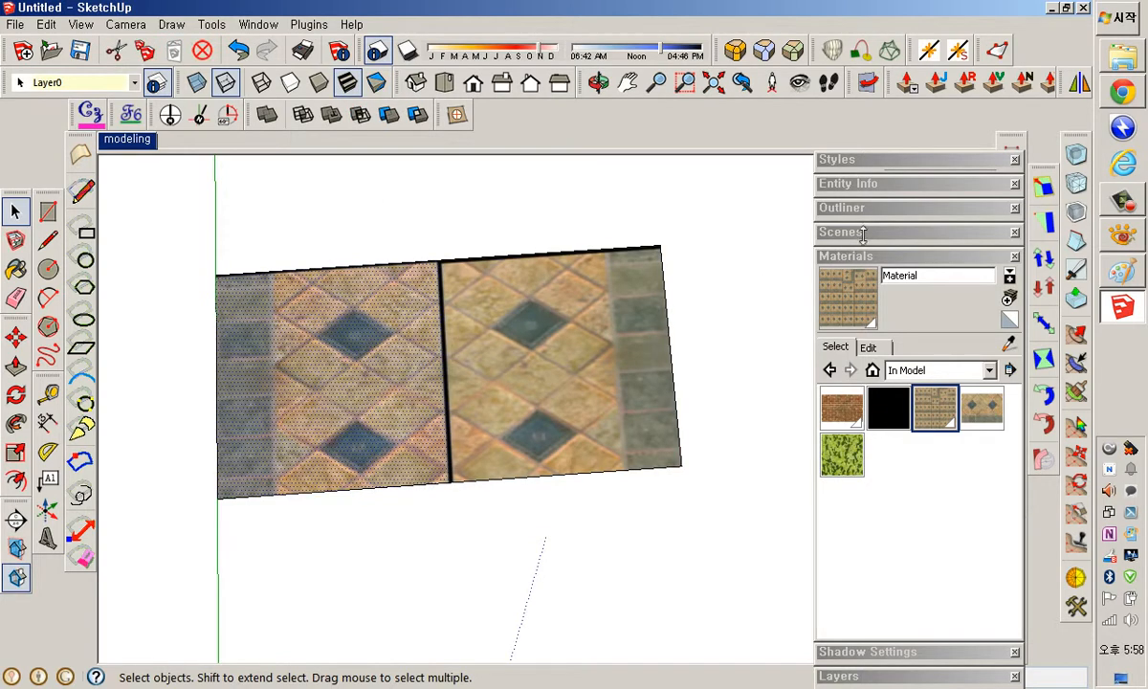
{"action": "left_click", "coordinate": [878, 184]}
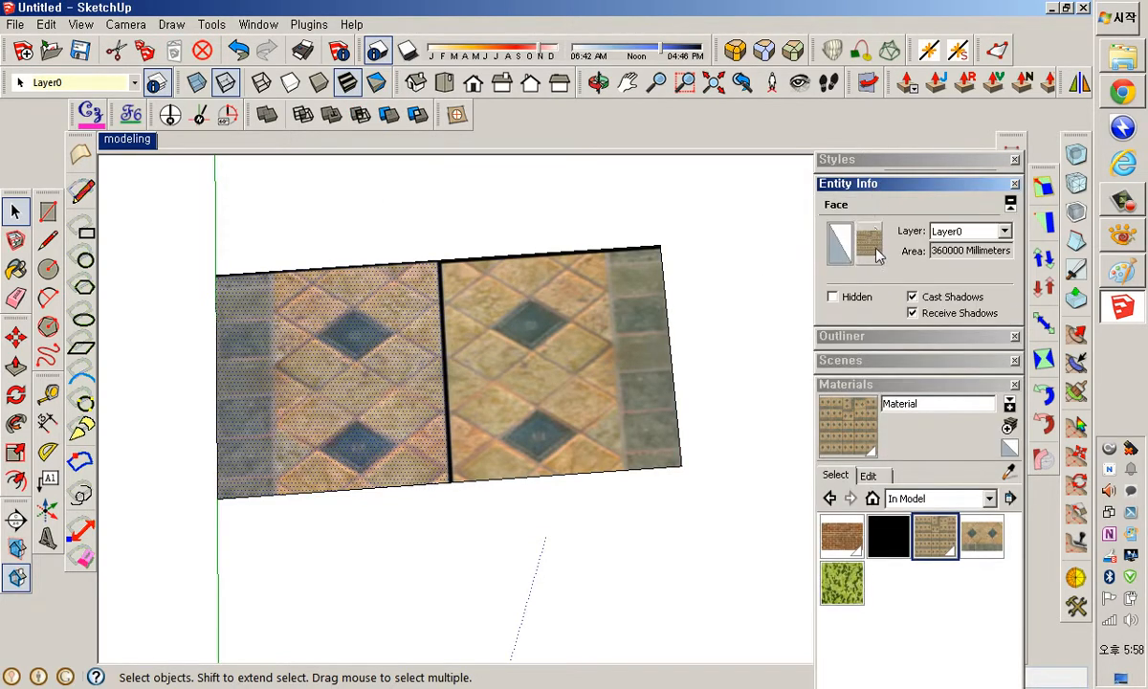
{"action": "left_click", "coordinate": [872, 249]}
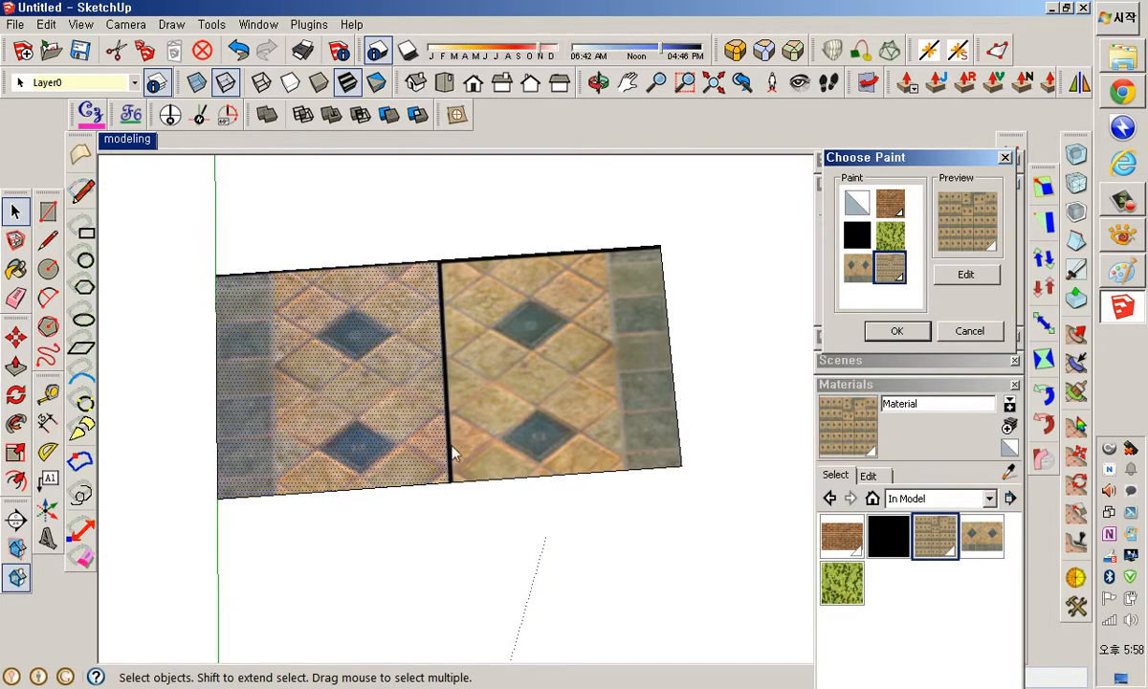
{"action": "key", "text": "Return"}
{"action": "middle_click_drag", "start_coordinate": [621, 462], "coordinate": [544, 443]}
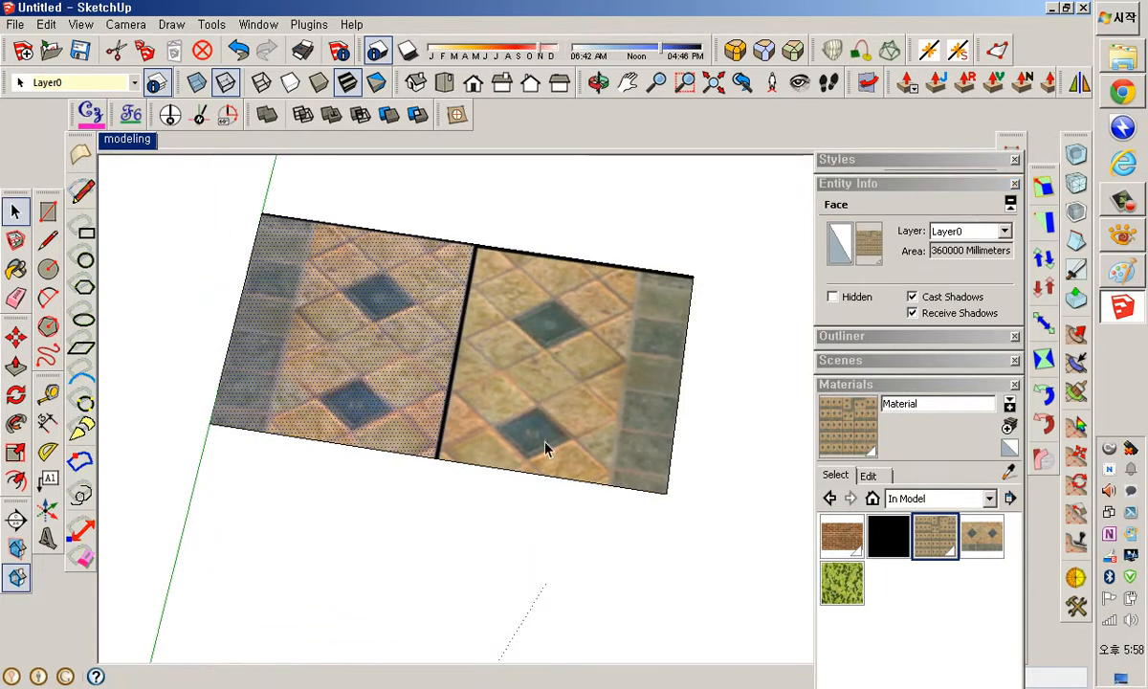
Paint the first tile with [Tile_Border_Travertine]1 from the Tile material library.
{"action": "left_click", "coordinate": [937, 498]}
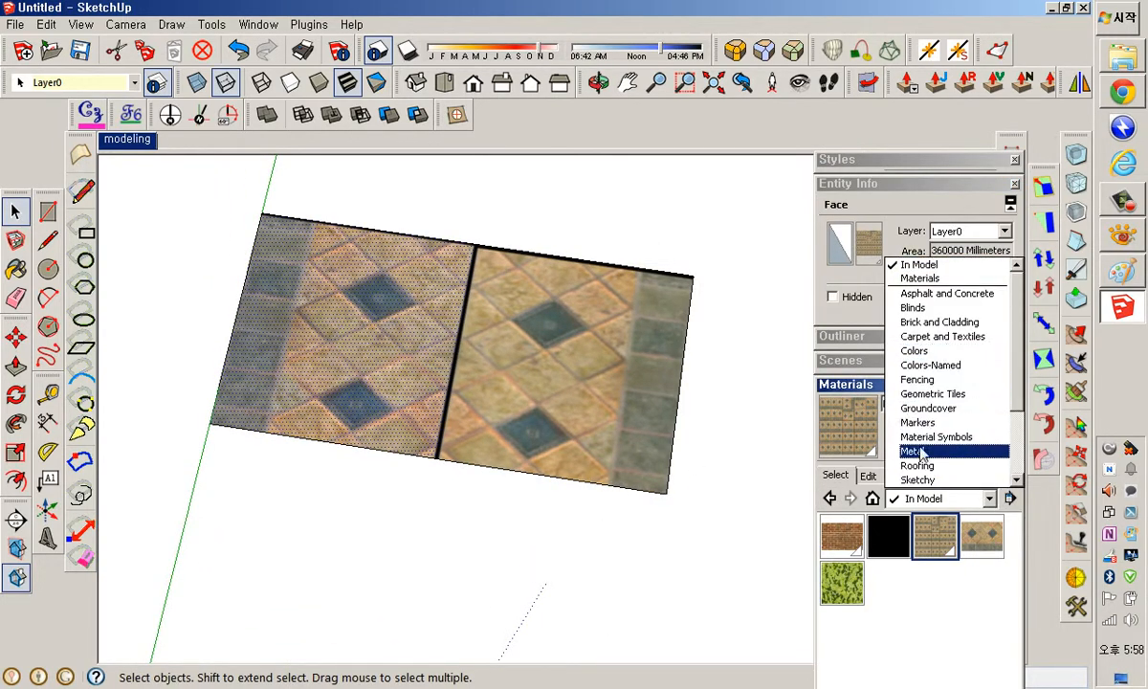
{"action": "scroll", "coordinate": [920, 457], "scroll_direction": "down", "scroll_amount": 1}
{"action": "left_click", "coordinate": [914, 464]}
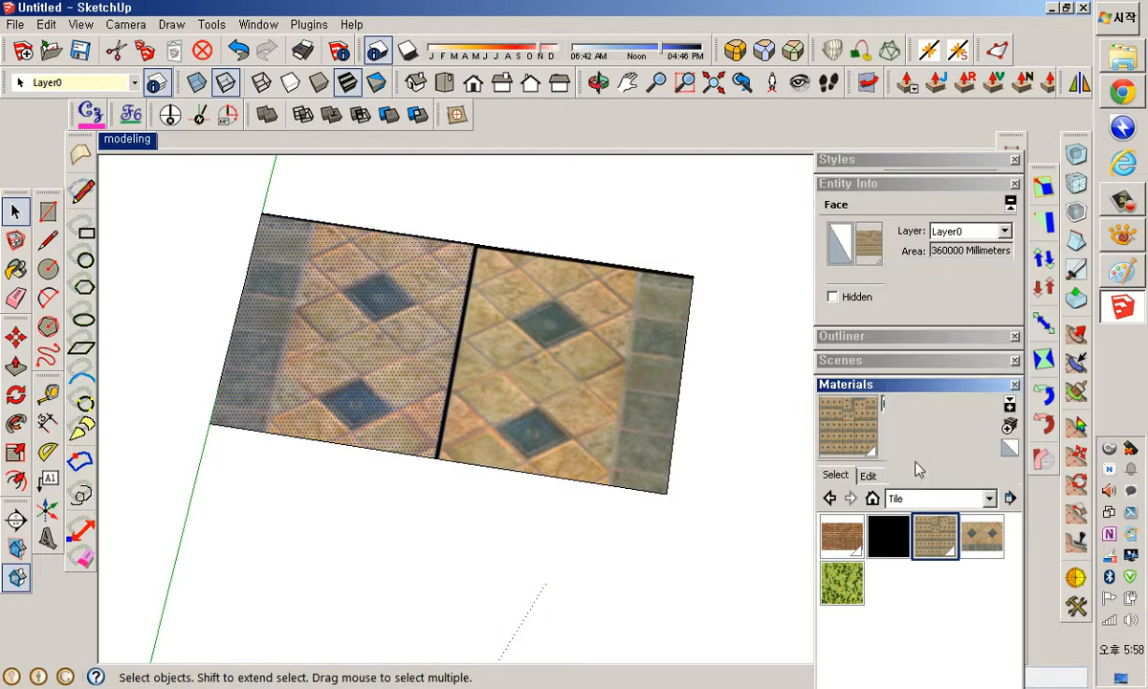
{"action": "left_click", "coordinate": [840, 538]}
{"action": "left_click", "coordinate": [393, 371]}
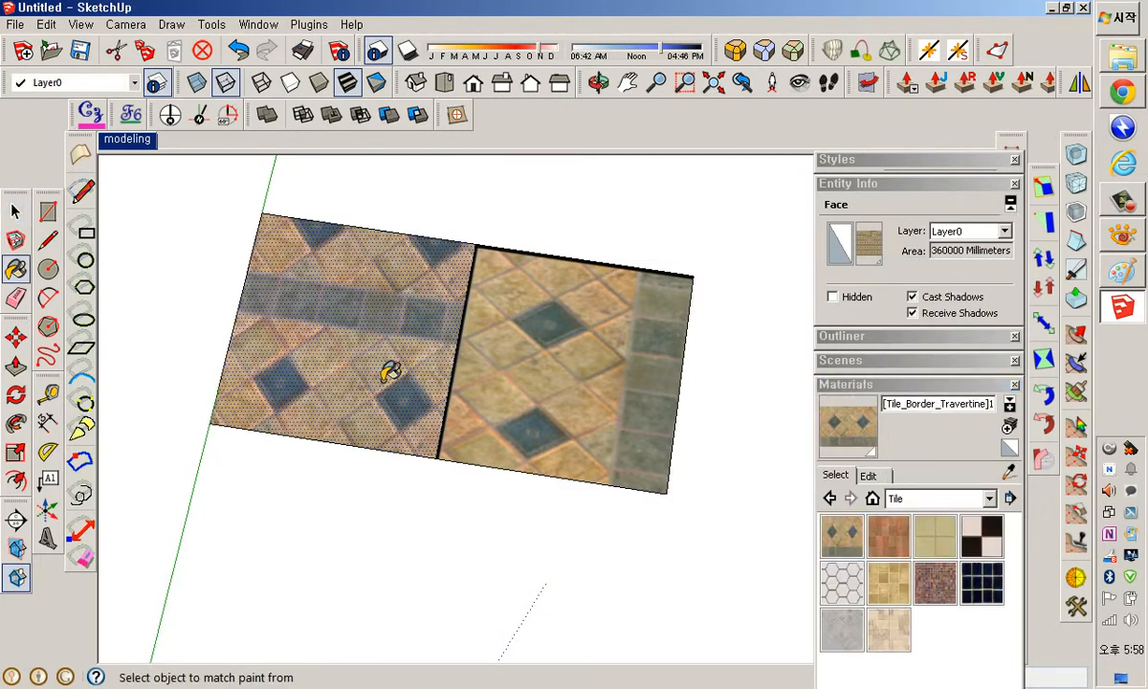
Start positioning the first tile's texture, rotate it by 90 degrees, and shift it over the tile.
{"action": "key", "text": "space"}
{"action": "scroll", "coordinate": [383, 354], "scroll_direction": "down", "scroll_amount": 1}
{"action": "right_click", "coordinate": [382, 352]}
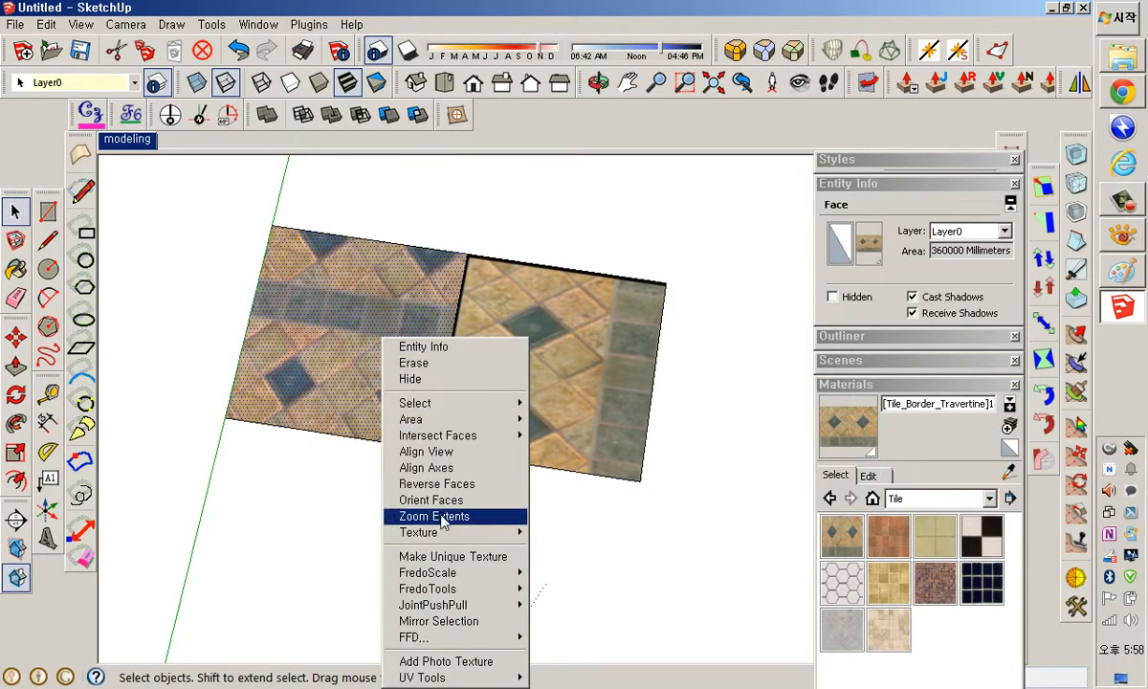
{"action": "mouse_move", "coordinate": [449, 531]}
{"action": "left_click", "coordinate": [560, 532]}
{"action": "left_click_drag", "start_coordinate": [382, 371], "coordinate": [382, 328]}
{"action": "right_click", "coordinate": [380, 326]}
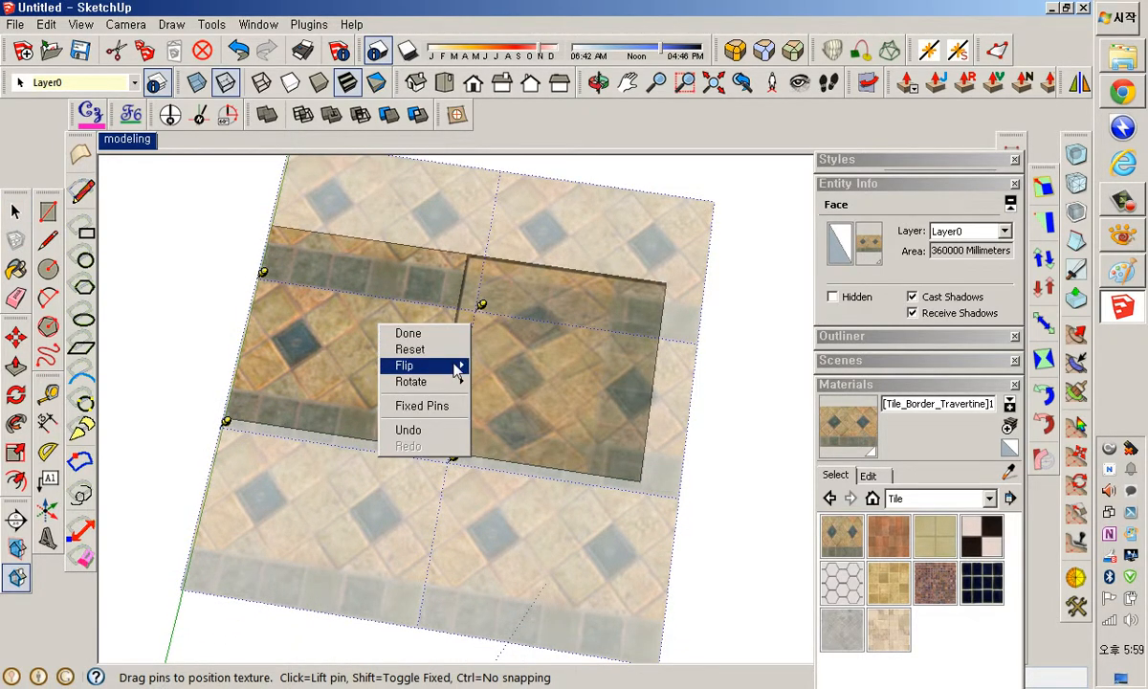
{"action": "mouse_move", "coordinate": [440, 381]}
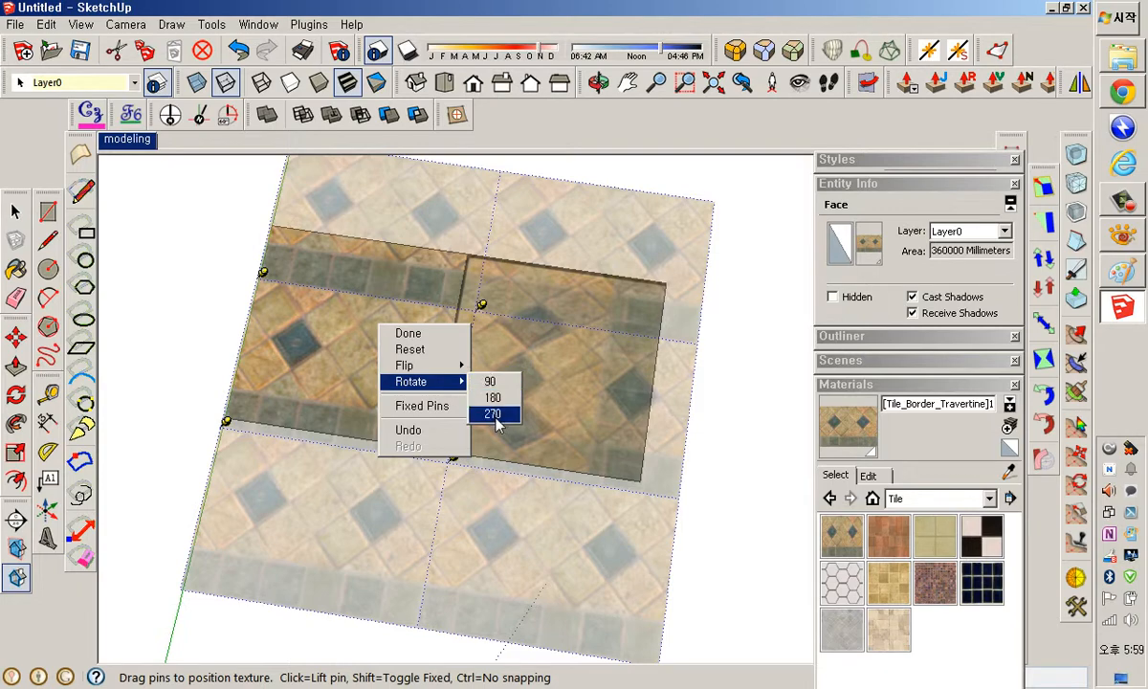
{"action": "left_click", "coordinate": [490, 383]}
{"action": "left_click_drag", "start_coordinate": [385, 376], "coordinate": [377, 257]}
Fit the texture to the first tile by placing its four pins on the tile's corners, and finish positioning.
{"action": "left_click_drag", "start_coordinate": [297, 233], "coordinate": [277, 220]}
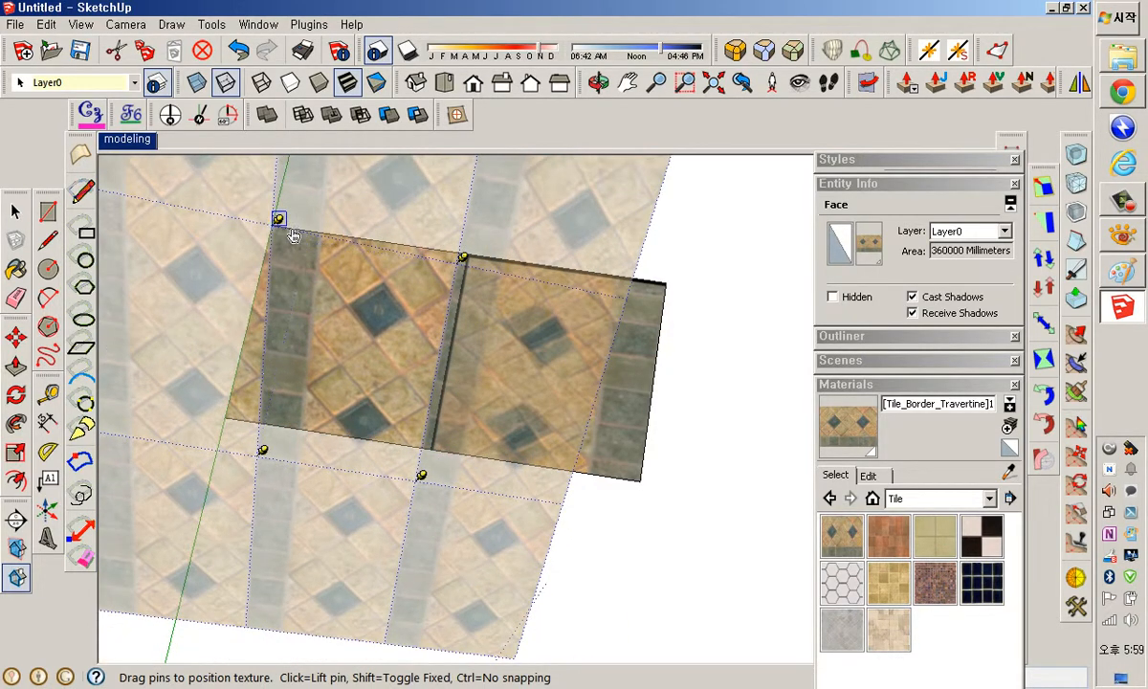
{"action": "left_click_drag", "start_coordinate": [269, 466], "coordinate": [235, 421]}
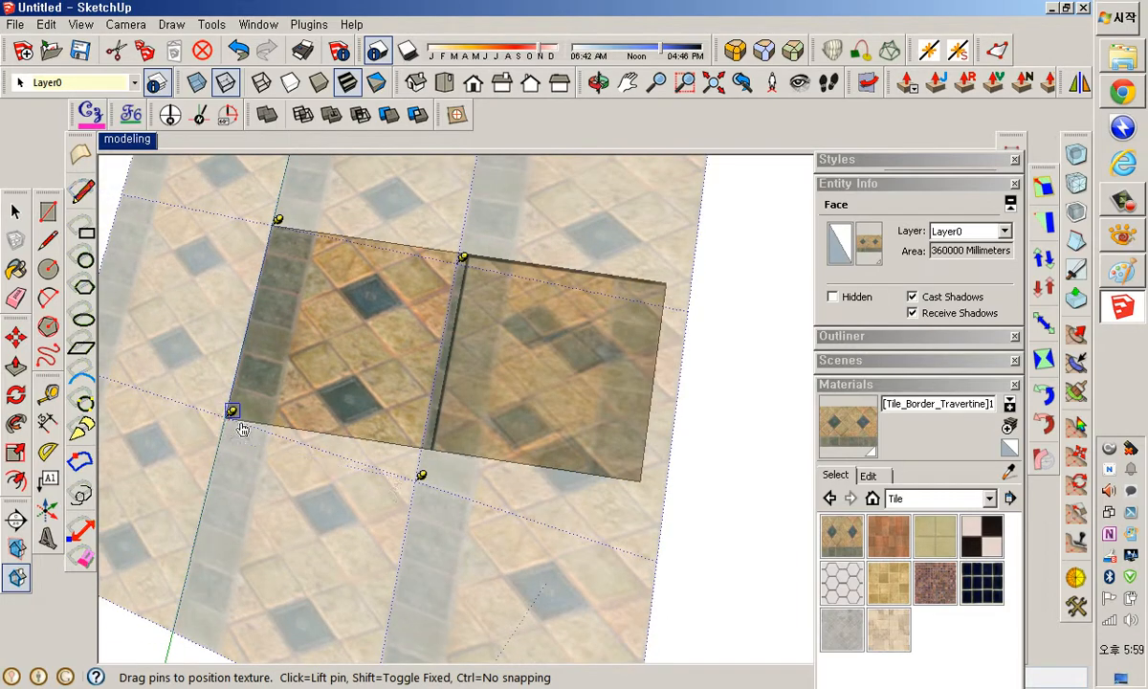
{"action": "left_click_drag", "start_coordinate": [427, 483], "coordinate": [430, 450]}
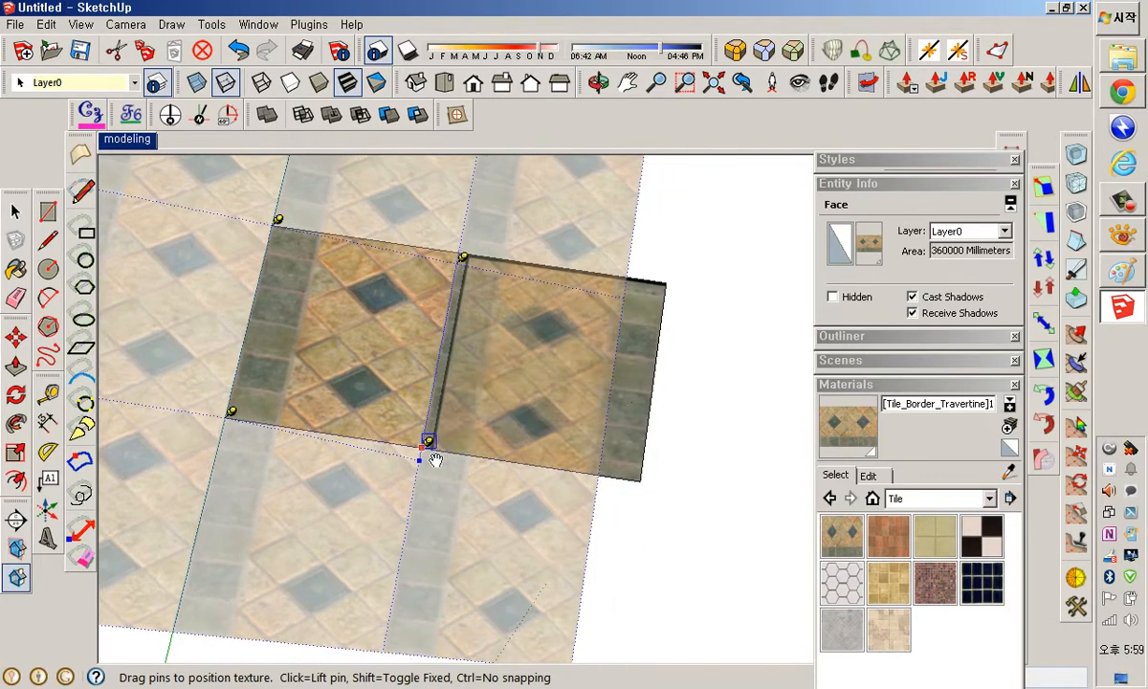
{"action": "left_click_drag", "start_coordinate": [469, 267], "coordinate": [479, 256]}
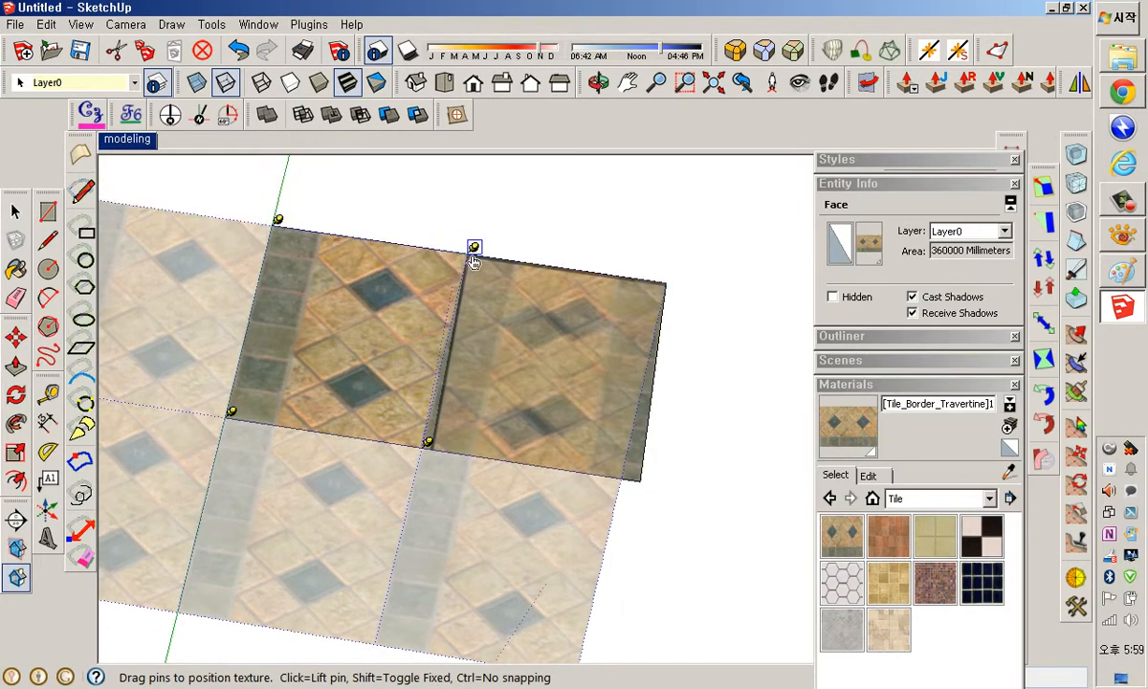
{"action": "right_click", "coordinate": [392, 410]}
{"action": "left_click", "coordinate": [405, 409]}
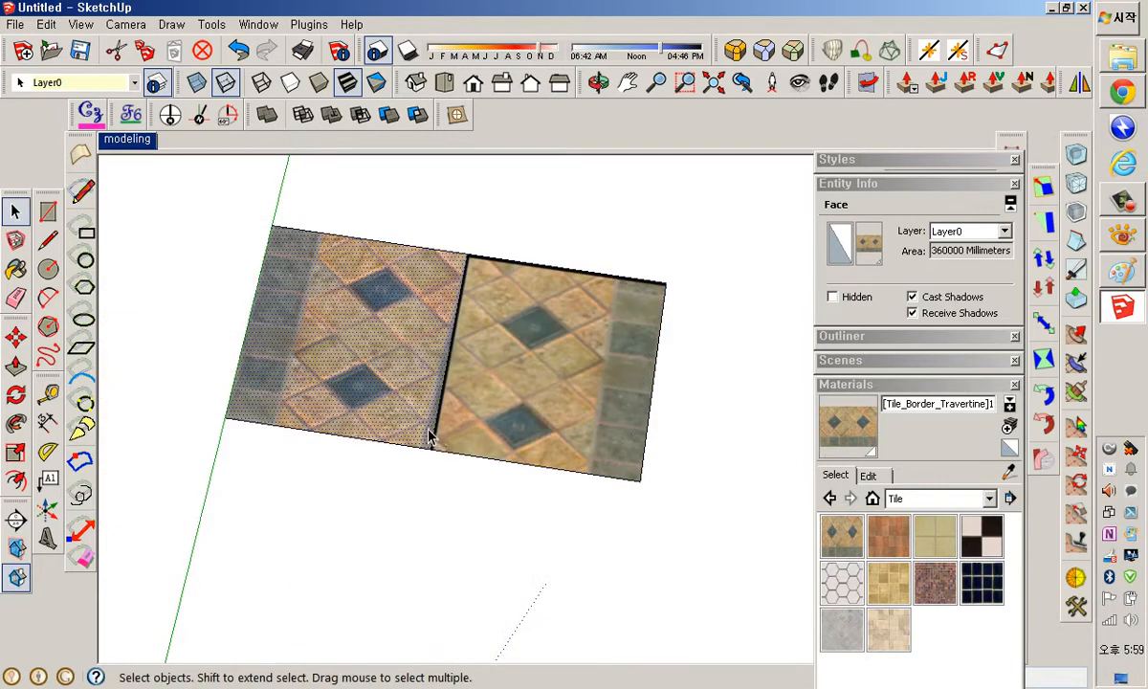
Refine the first tile's texture position by moving its near inner pin onto the tile's shared corner, and finish positioning.
{"action": "scroll", "coordinate": [441, 463], "scroll_direction": "down", "scroll_amount": 2}
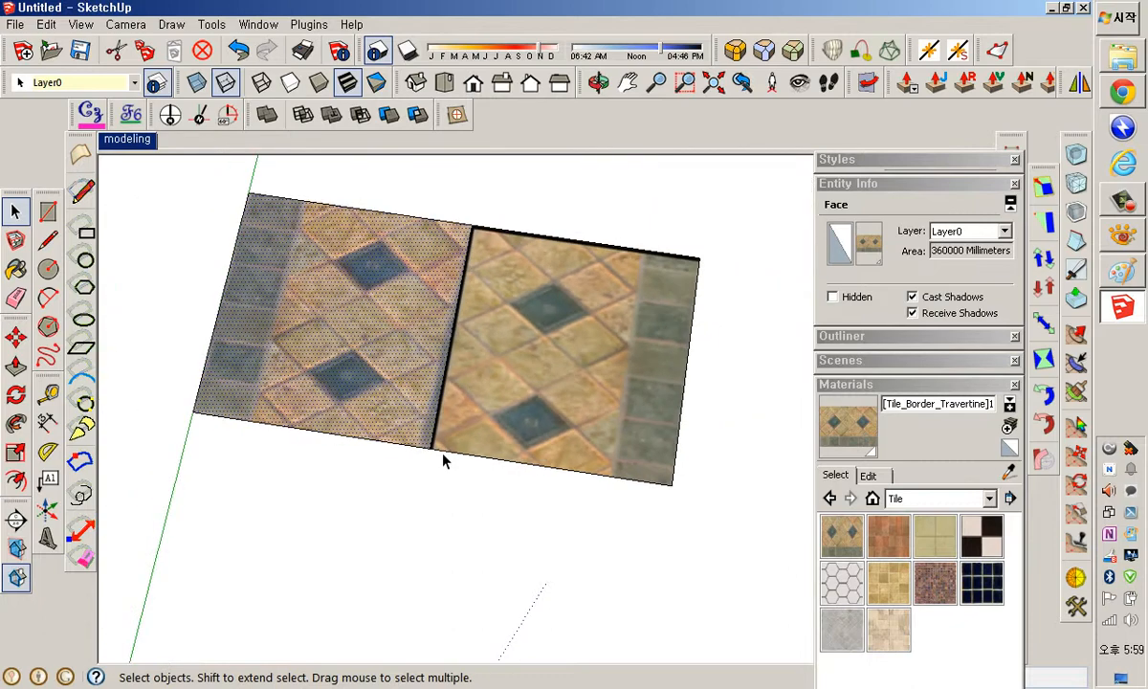
{"action": "right_click", "coordinate": [356, 360]}
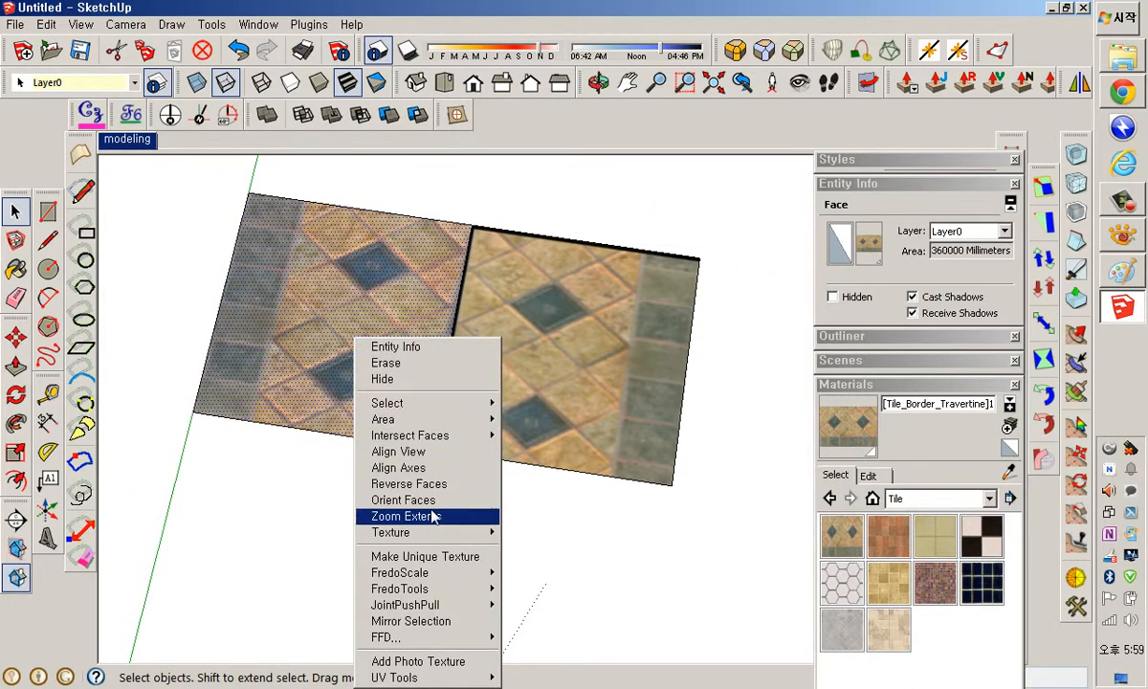
{"action": "mouse_move", "coordinate": [459, 532]}
{"action": "left_click", "coordinate": [533, 532]}
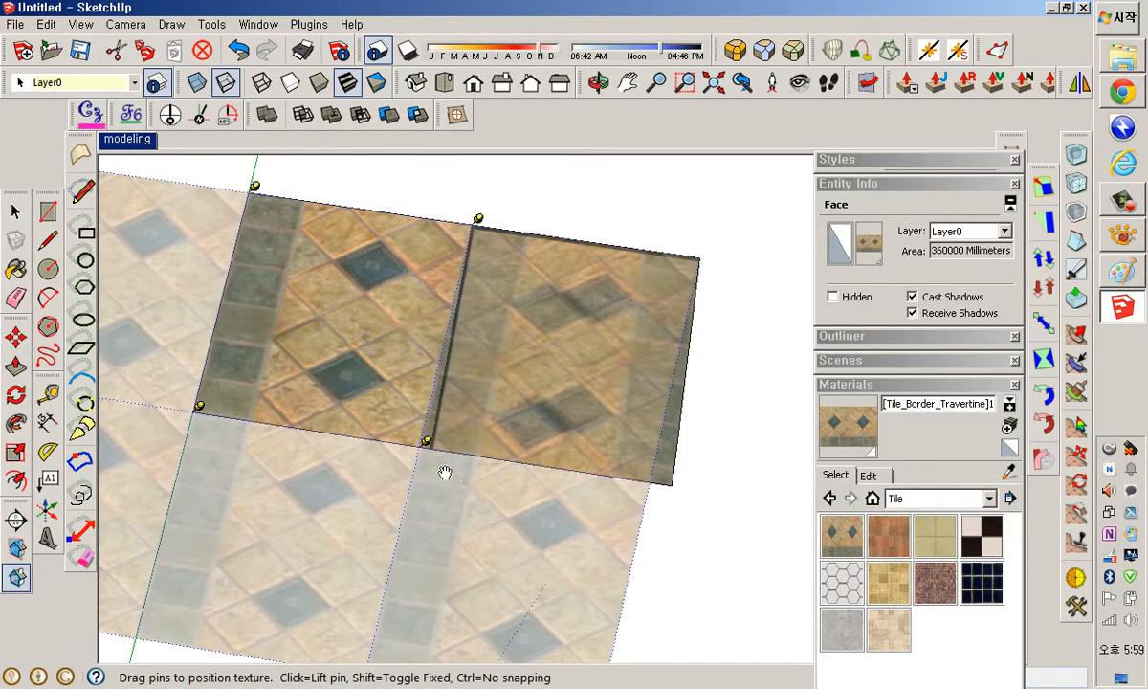
{"action": "mouse_move", "coordinate": [426, 441]}
{"action": "left_mouse_down"}
{"action": "mouse_move", "coordinate": [461, 453]}
{"action": "mouse_move", "coordinate": [435, 441]}
{"action": "left_mouse_up"}
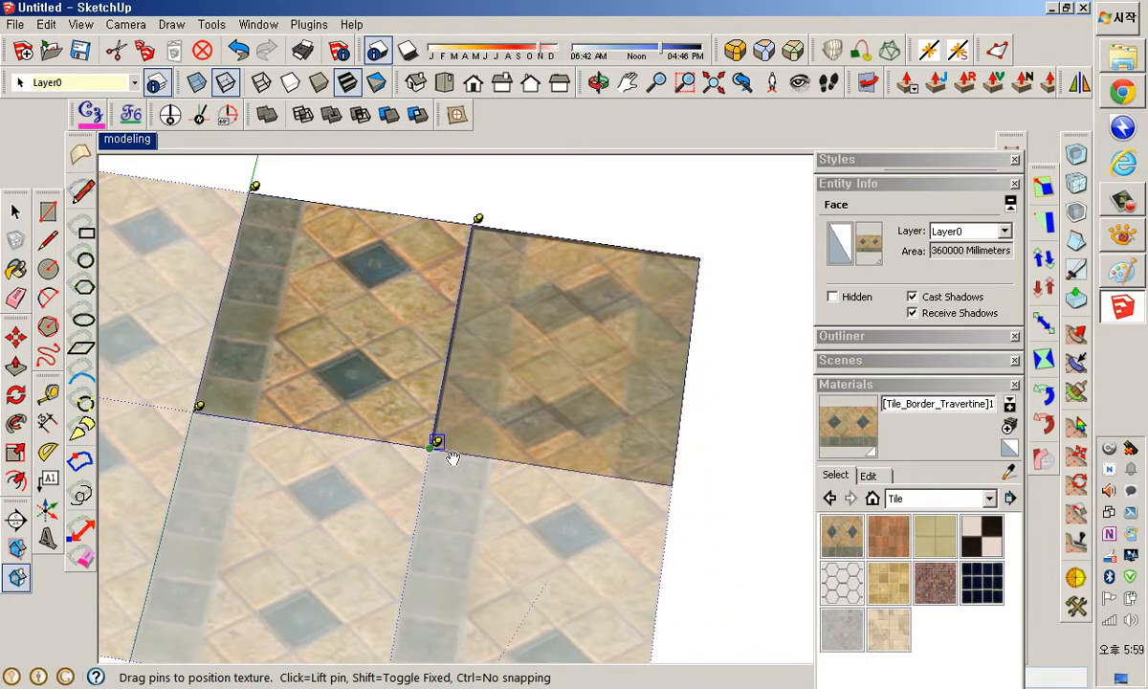
{"action": "right_click", "coordinate": [383, 376]}
{"action": "left_click", "coordinate": [410, 384]}
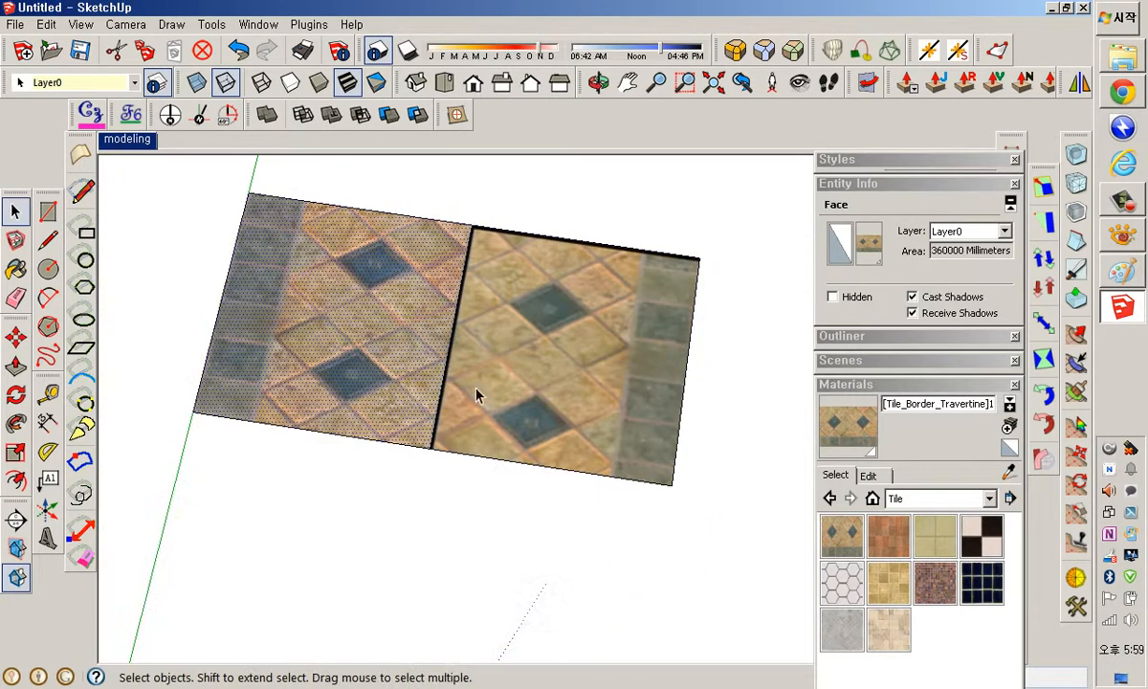
Sample the positioned texture from the first tile and paint the second tile with it.
{"action": "left_click", "coordinate": [1008, 472]}
{"action": "key", "text": "space"}
{"action": "left_click", "coordinate": [573, 225]}
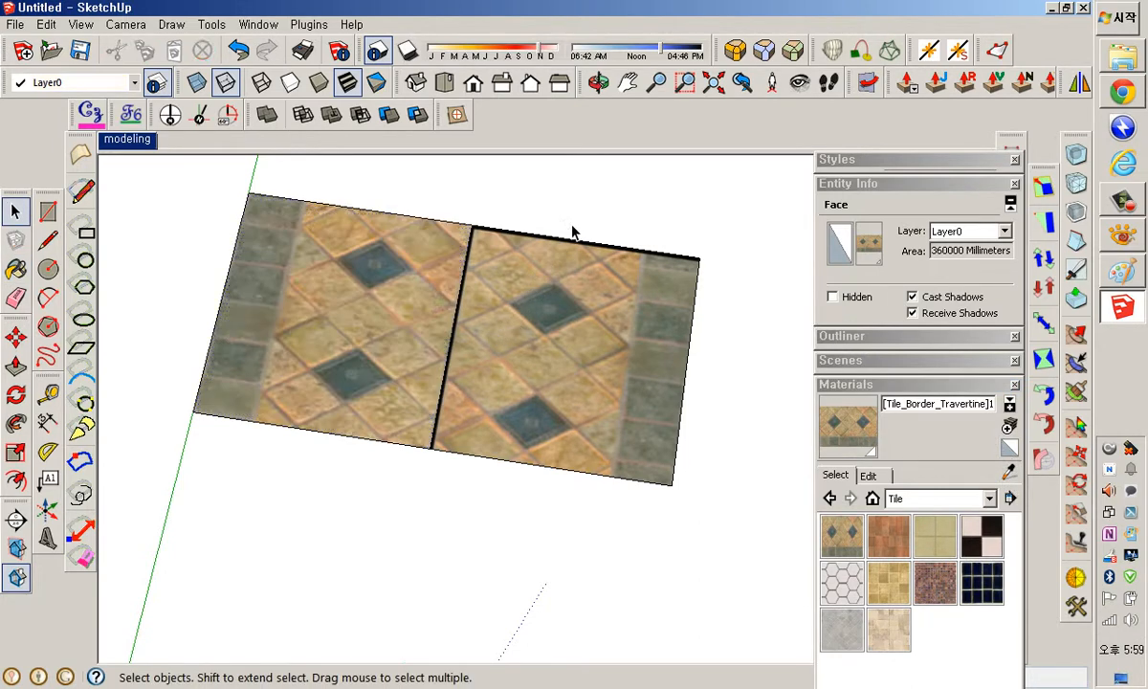
{"action": "left_click", "coordinate": [1008, 432]}
{"action": "left_click", "coordinate": [385, 344]}
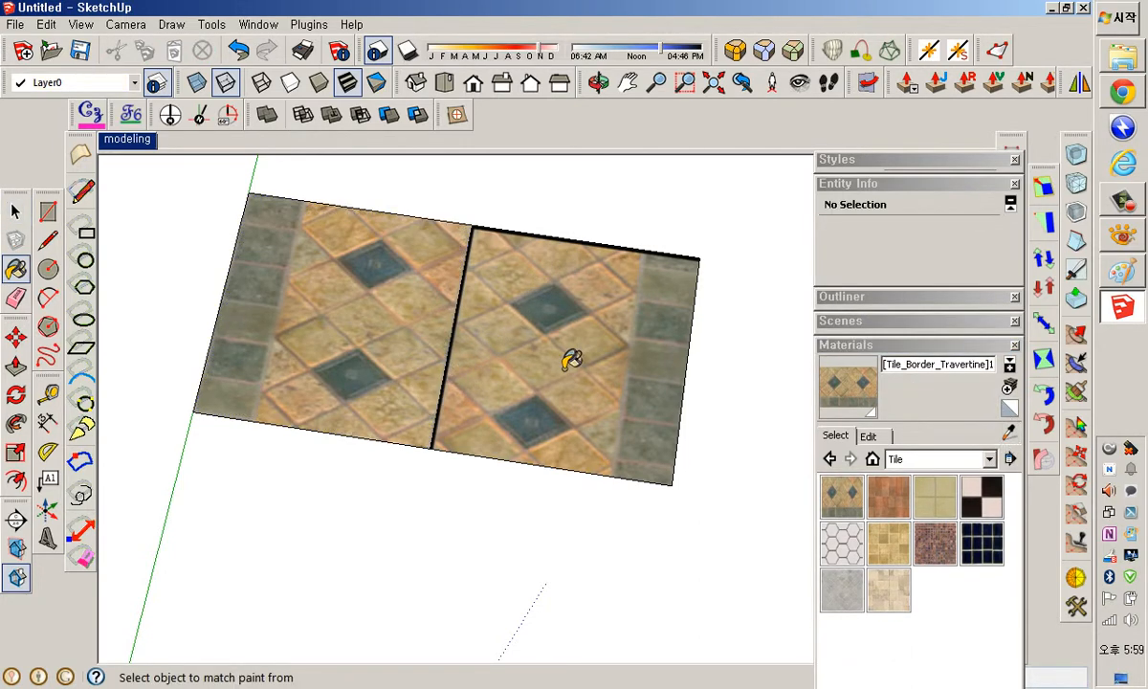
{"action": "left_click", "coordinate": [536, 342]}
{"action": "key", "text": "space"}
Flip the second tile's texture left/right so it mirrors the first tile, and finish positioning.
{"action": "right_click", "coordinate": [544, 351]}
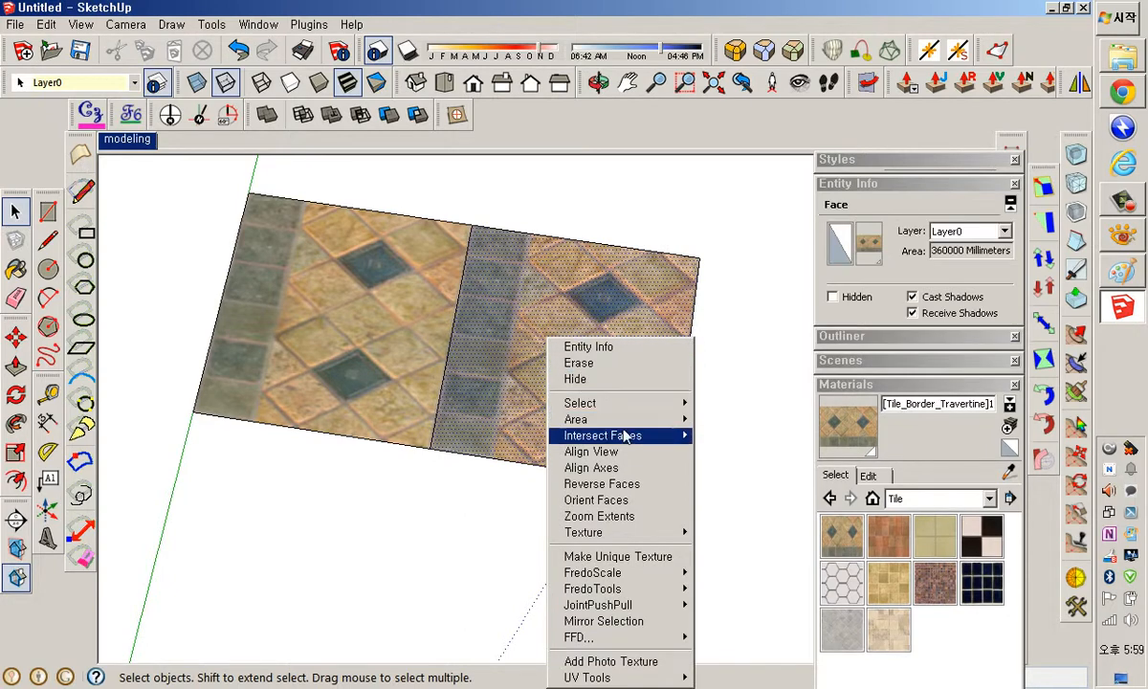
{"action": "mouse_move", "coordinate": [650, 532]}
{"action": "left_click", "coordinate": [729, 534]}
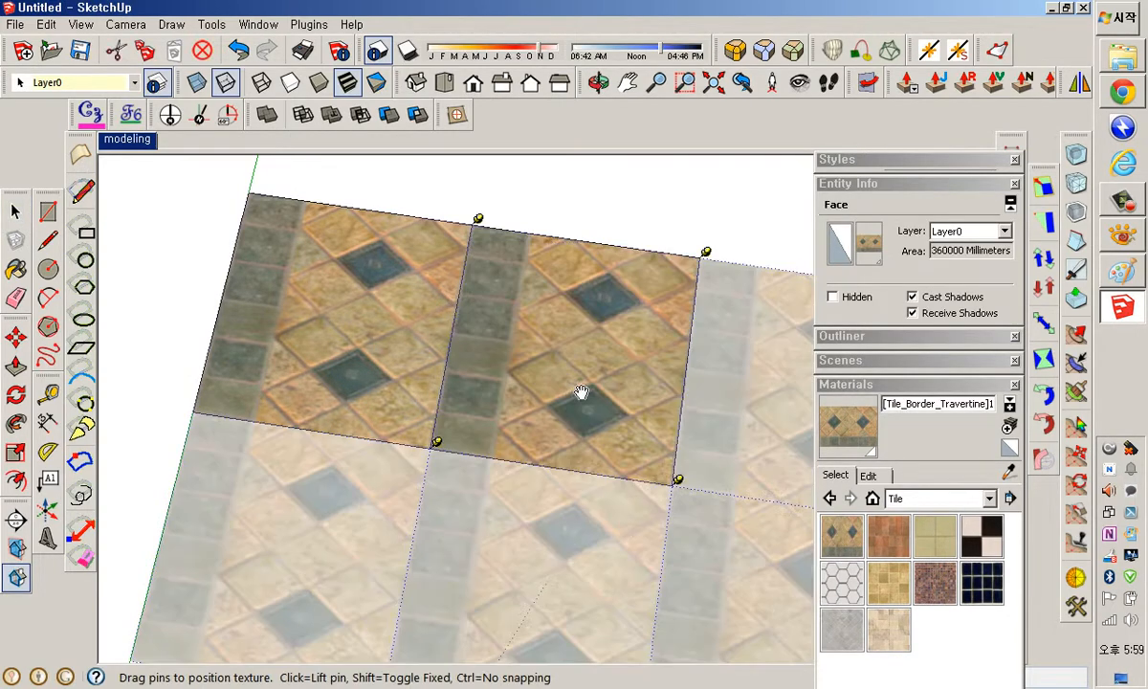
{"action": "right_click", "coordinate": [574, 382]}
{"action": "mouse_move", "coordinate": [656, 422]}
{"action": "left_click", "coordinate": [701, 421]}
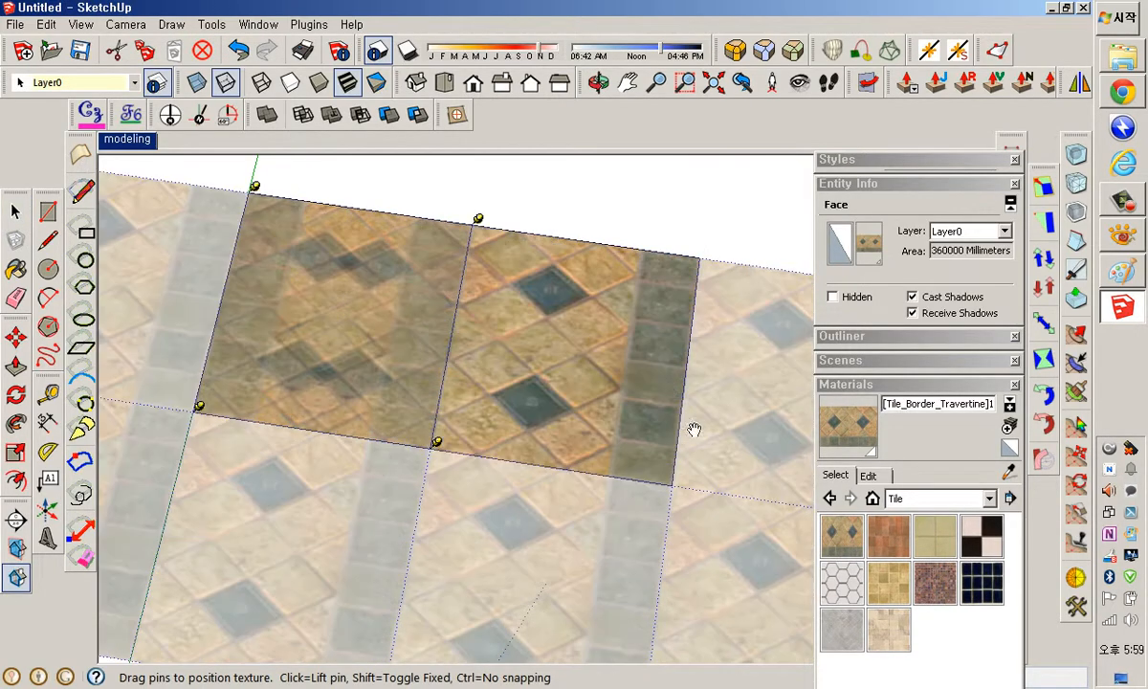
{"action": "key", "text": "Return"}
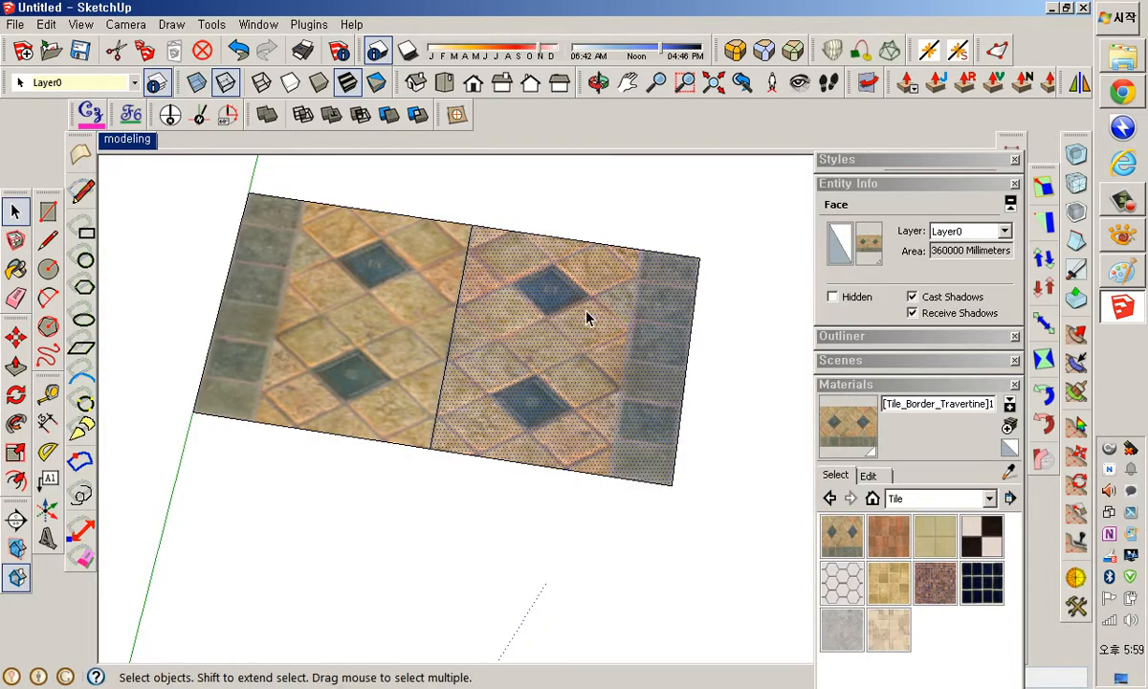
{"action": "left_click", "coordinate": [554, 234]}
{"action": "scroll", "coordinate": [502, 429], "scroll_direction": "down", "scroll_amount": 3}
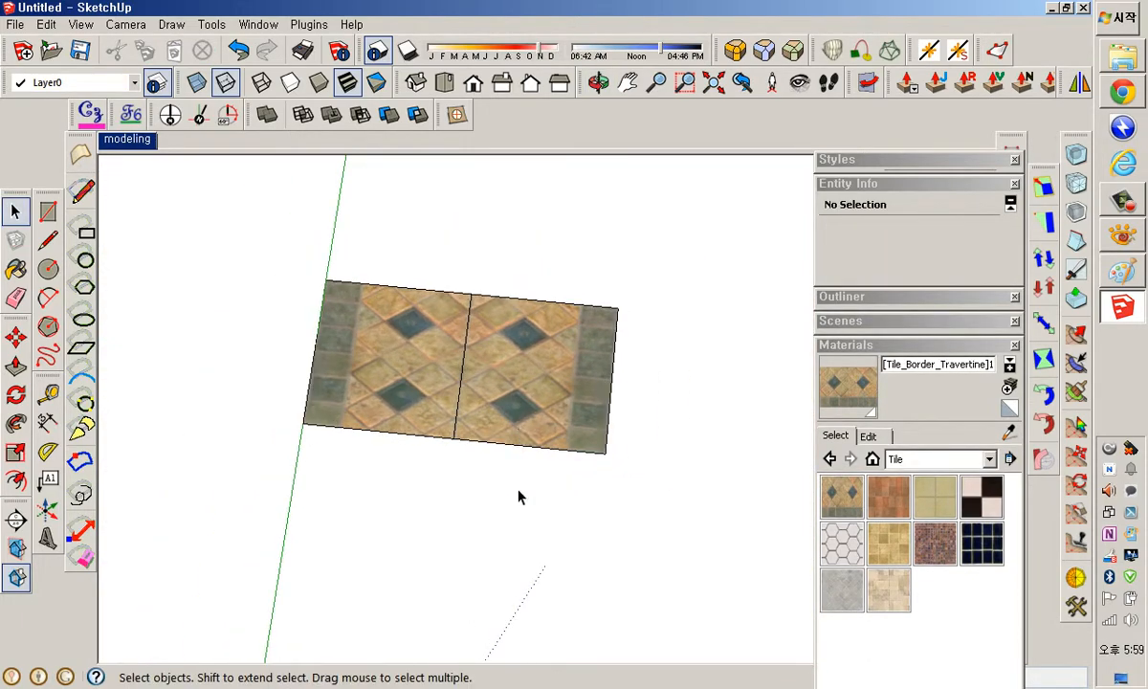
{"action": "left_click_drag", "start_coordinate": [241, 221], "coordinate": [677, 512]}
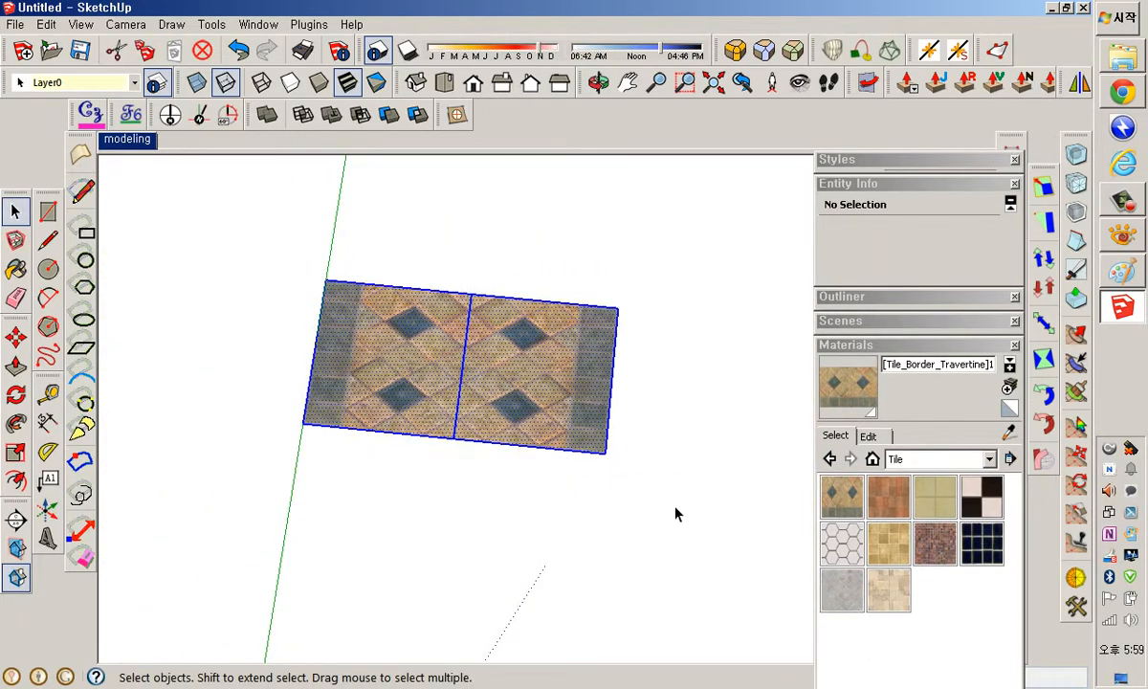
{"action": "right_click", "coordinate": [524, 378]}
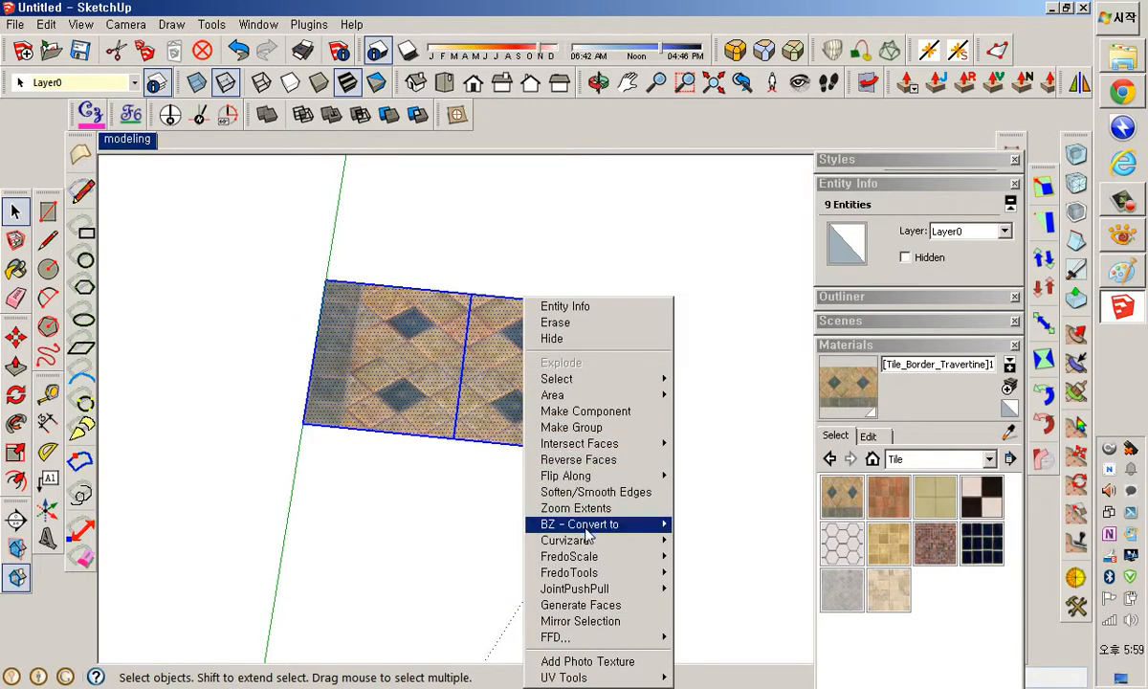
{"action": "mouse_move", "coordinate": [587, 545]}
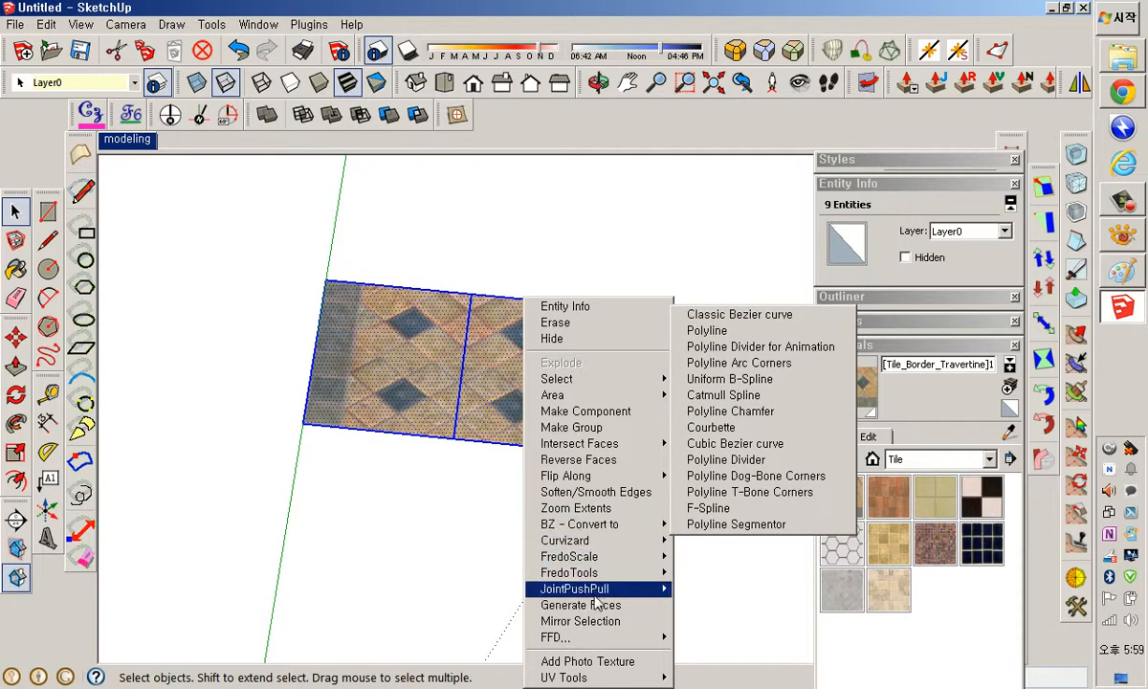
{"action": "left_click", "coordinate": [462, 498]}
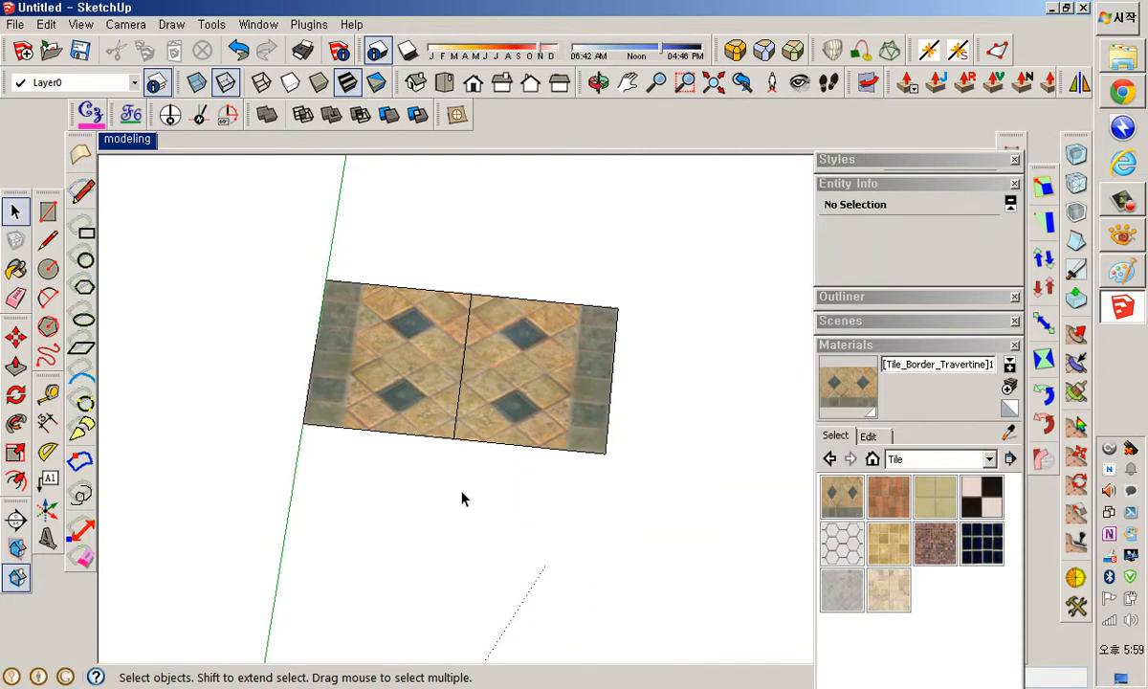
Offset the first tile's outline slightly outward to form a narrow border strip.
{"action": "scroll", "coordinate": [354, 333], "scroll_direction": "up", "scroll_amount": 4}
{"action": "key", "text": "r"}
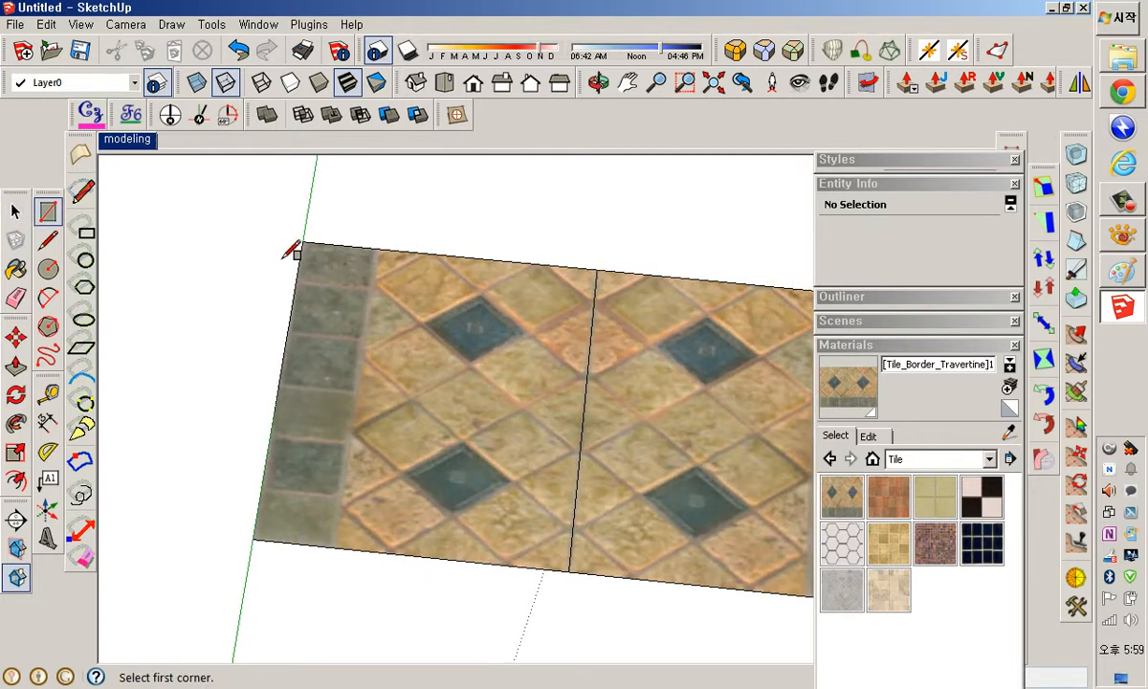
{"action": "key", "text": "space"}
{"action": "key", "text": "f"}
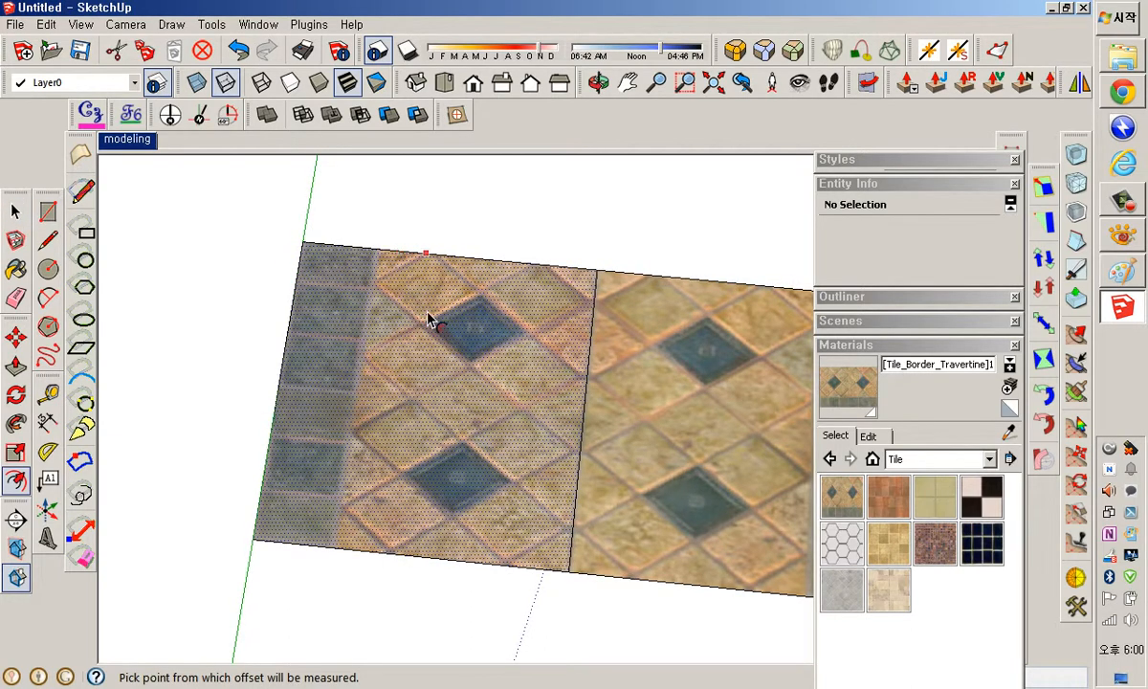
{"action": "left_click", "coordinate": [427, 318]}
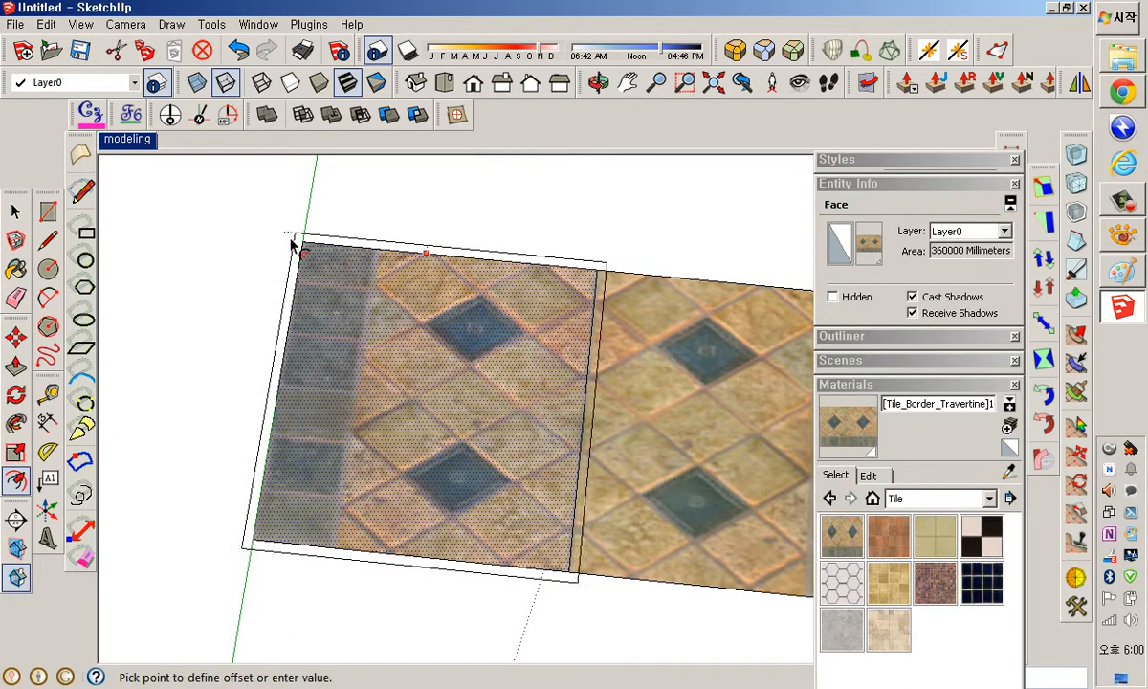
{"action": "left_click", "coordinate": [292, 245]}
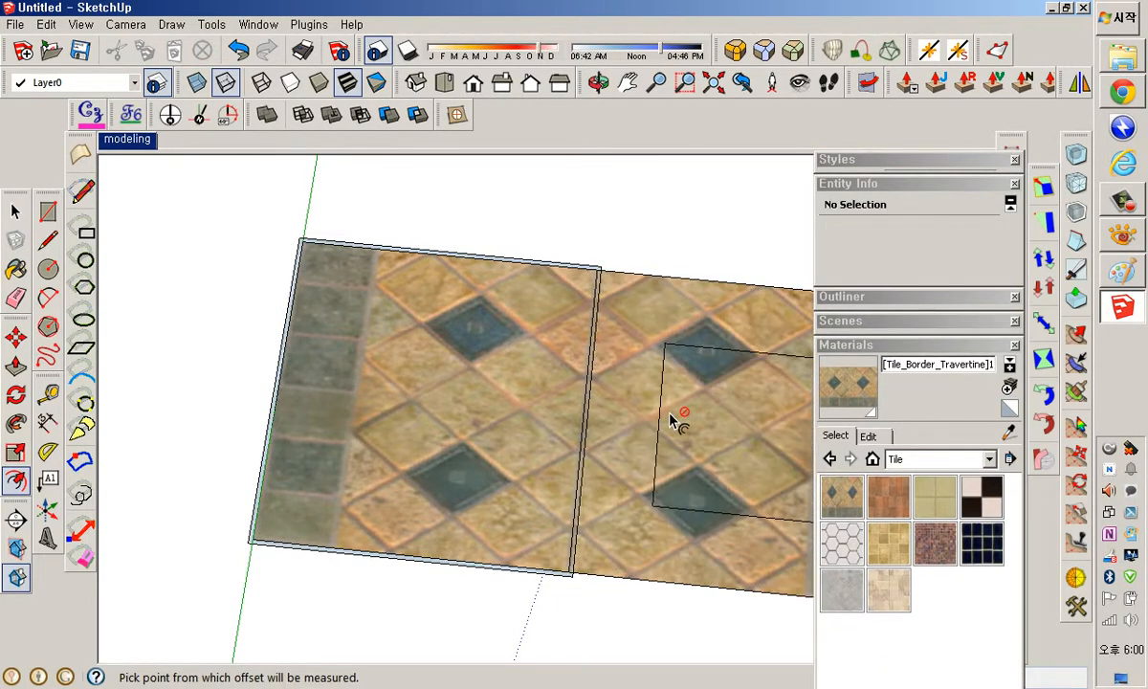
Undo the inward offset on the second tile.
{"action": "key", "text": "Escape"}
{"action": "key", "text": "space"}
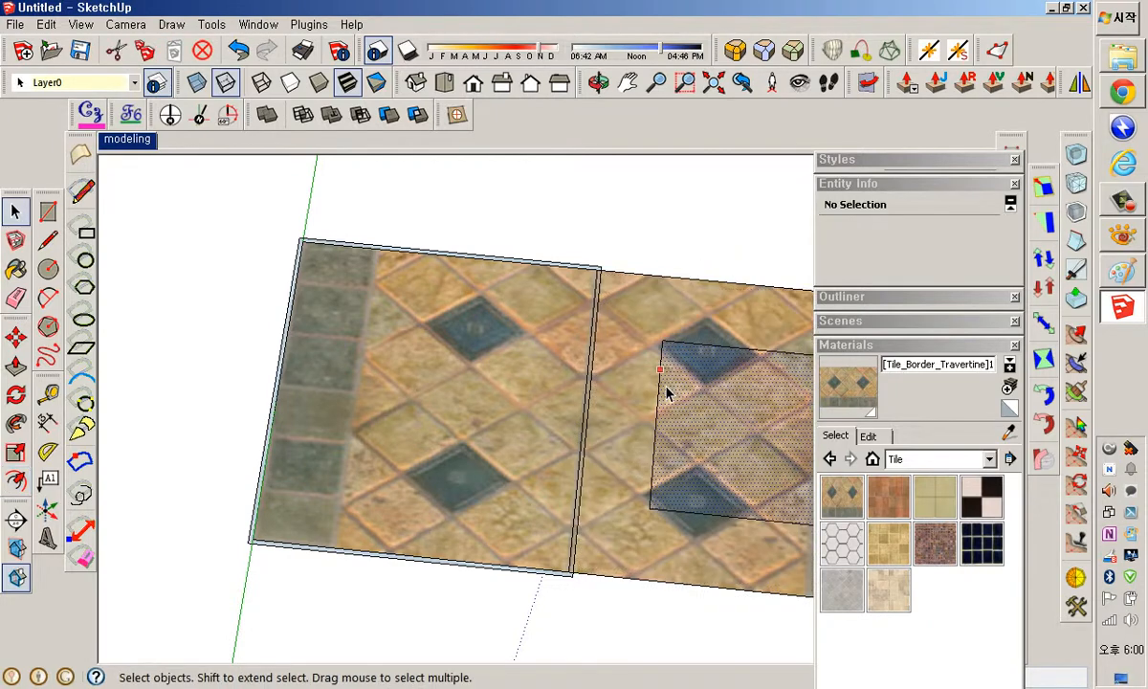
{"action": "left_click", "coordinate": [675, 384]}
{"action": "key", "text": "ctrl+z"}
Offset the second tile's outline outward by the same narrow distance as the first tile's border.
{"action": "left_click", "coordinate": [670, 311]}
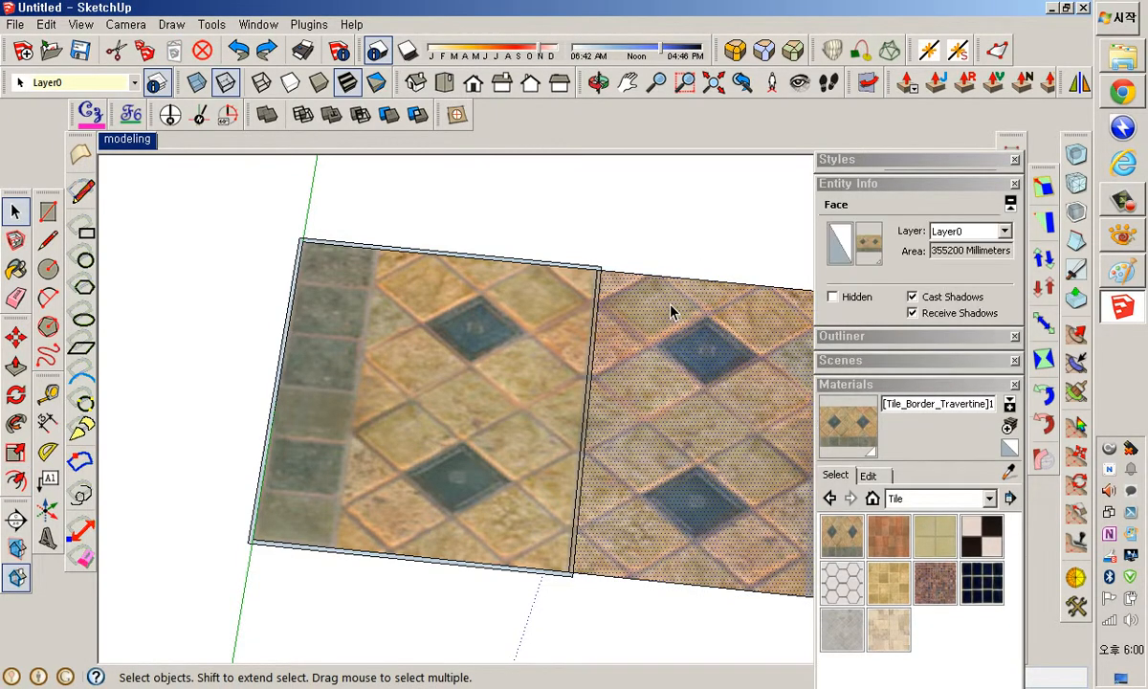
{"action": "key", "text": "f"}
{"action": "left_click", "coordinate": [668, 309]}
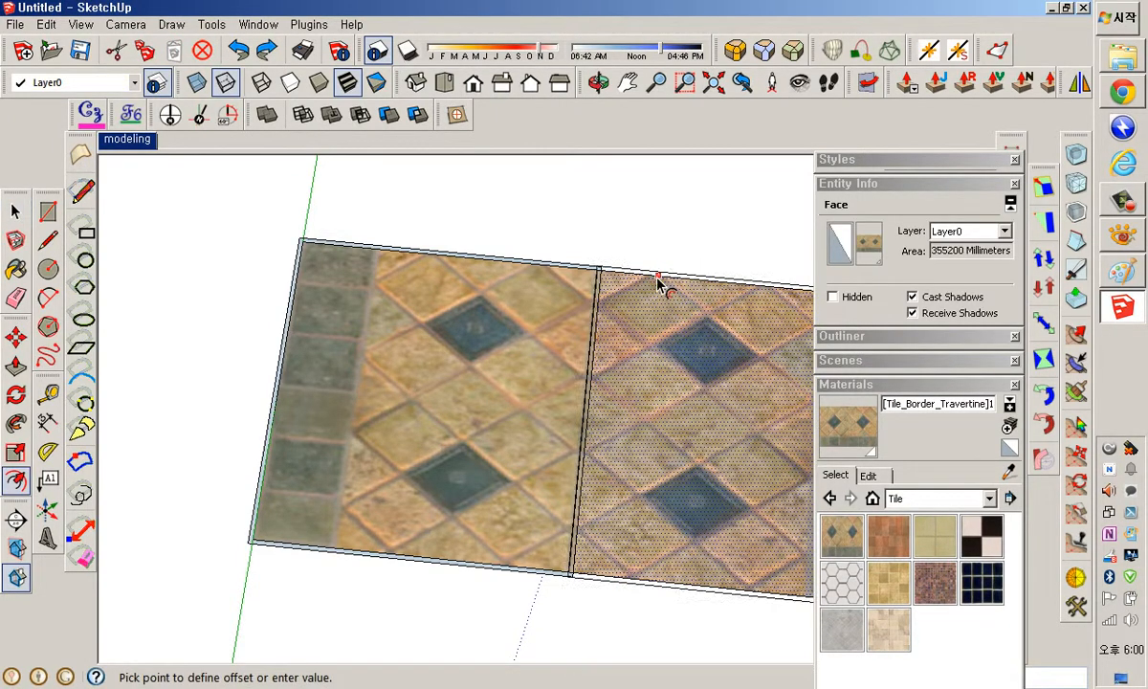
{"action": "key", "text": "Escape"}
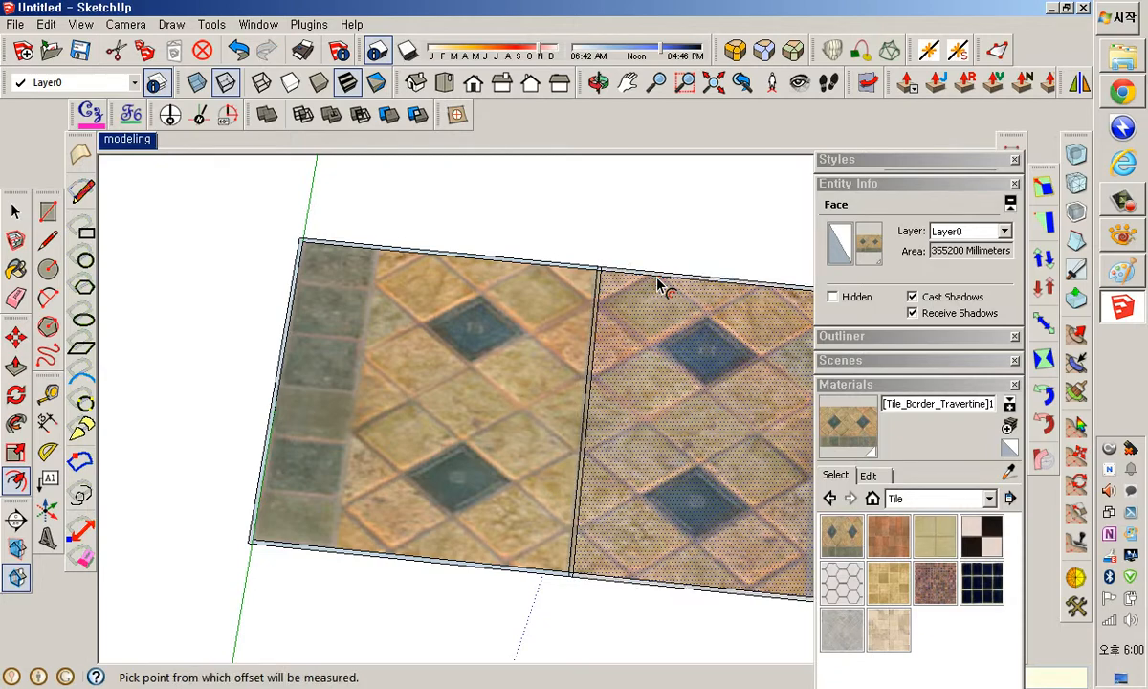
Erase overlapping offset edges at the far end of the tile seam, and close the gap in the outer border with a line.
{"action": "scroll", "coordinate": [675, 292], "scroll_direction": "up", "scroll_amount": 3}
{"action": "key", "text": "e"}
{"action": "left_click_drag", "start_coordinate": [549, 243], "coordinate": [580, 245]}
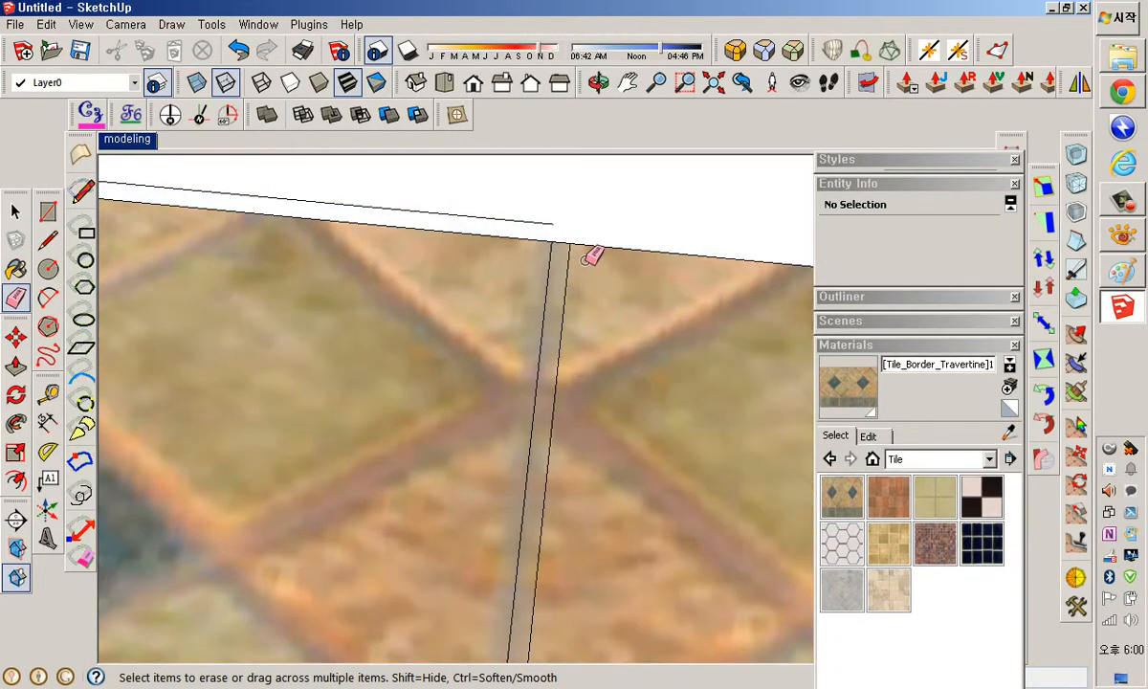
{"action": "key", "text": "ctrl+z"}
{"action": "scroll", "coordinate": [580, 253], "scroll_direction": "up", "scroll_amount": 2}
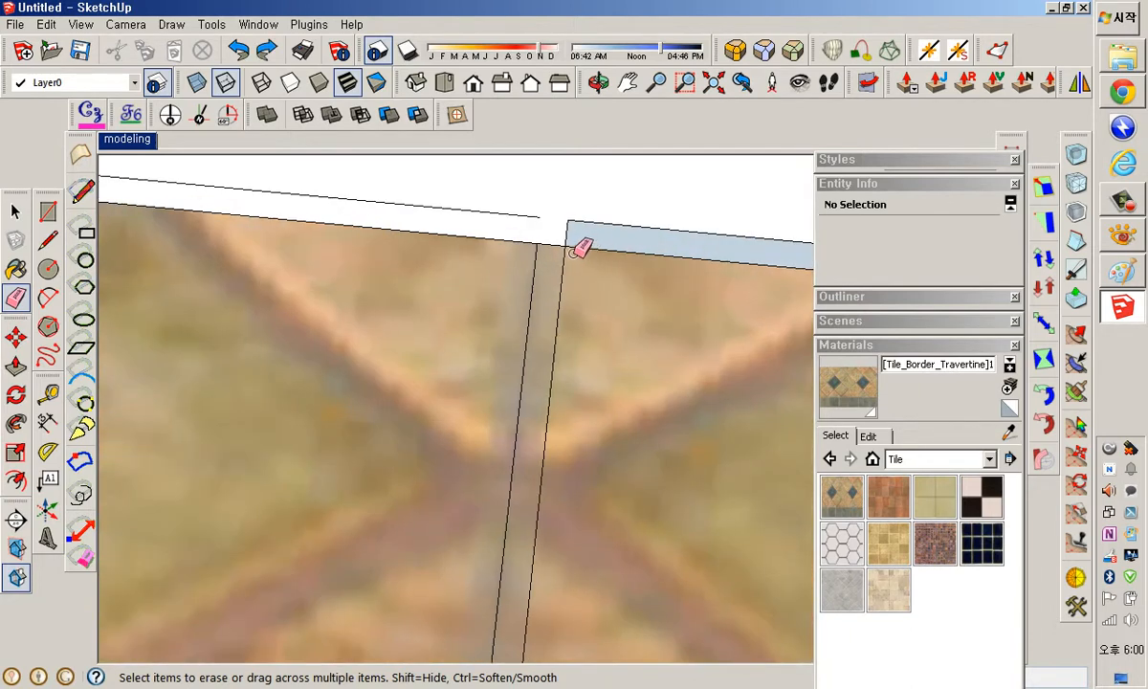
{"action": "key", "text": "l"}
{"action": "left_click", "coordinate": [564, 221]}
{"action": "left_click", "coordinate": [538, 218]}
{"action": "key", "text": "space"}
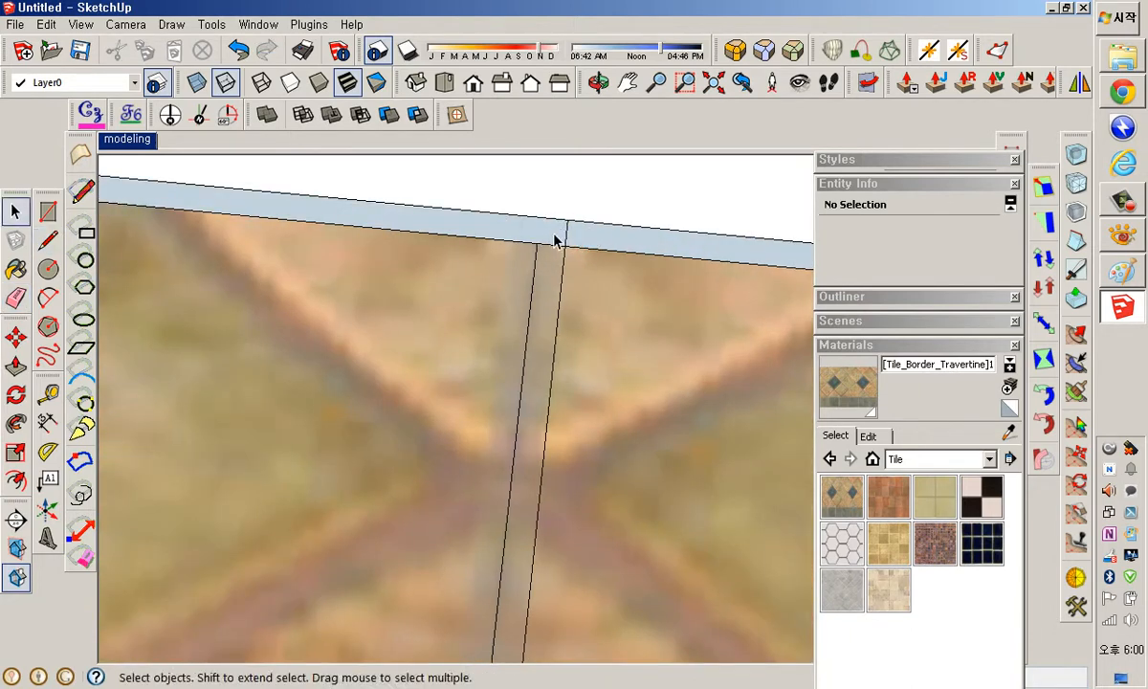
Delete the duplicate 600 mm edge beside the seam between the two tiles.
{"action": "key", "text": "e"}
{"action": "scroll", "coordinate": [588, 258], "scroll_direction": "down", "scroll_amount": 6}
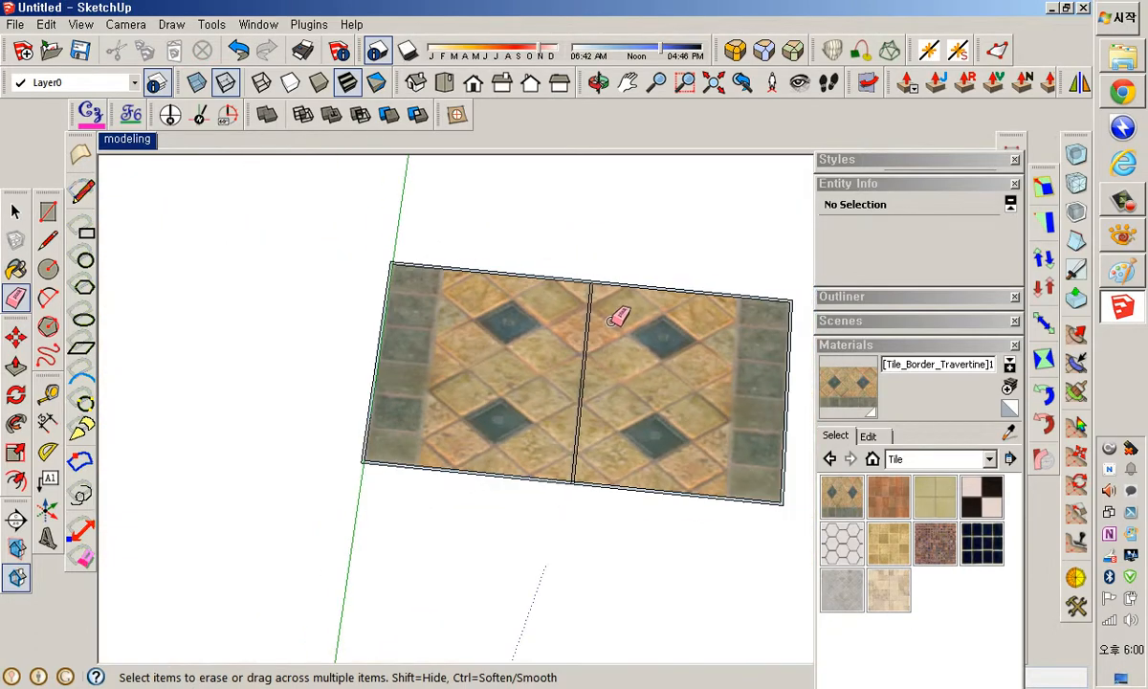
{"action": "middle_click_drag", "start_coordinate": [689, 388], "coordinate": [466, 313], "text": "shift"}
{"action": "scroll", "coordinate": [554, 301], "scroll_direction": "up", "scroll_amount": 4}
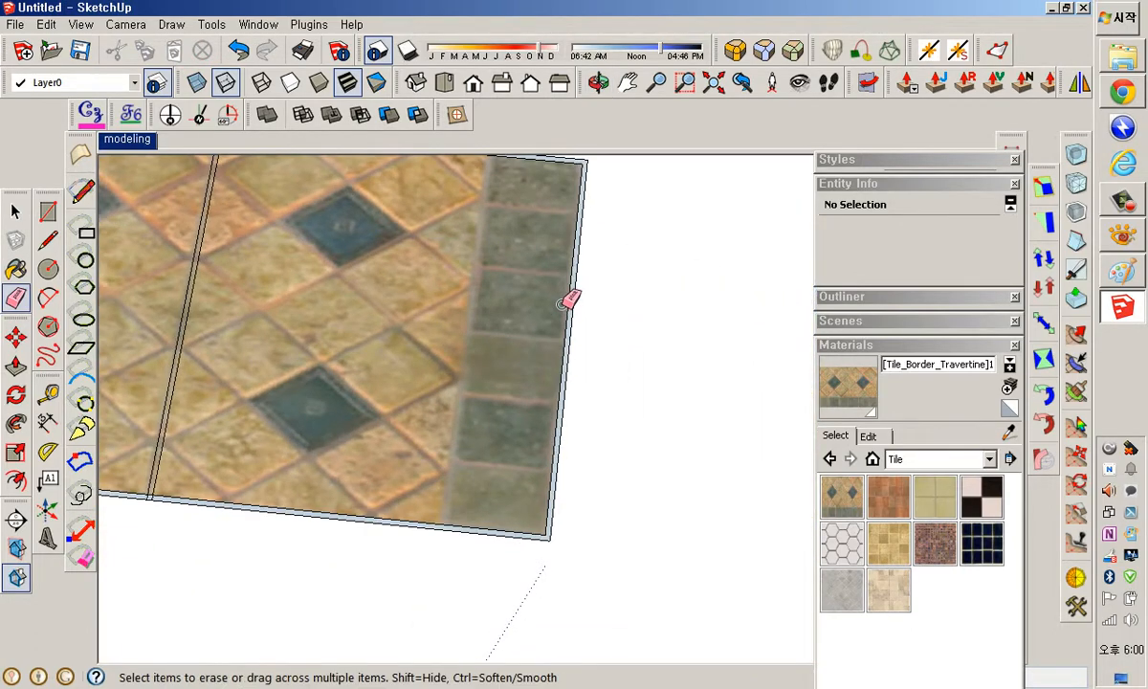
{"action": "scroll", "coordinate": [568, 300], "scroll_direction": "down", "scroll_amount": 4}
{"action": "scroll", "coordinate": [444, 433], "scroll_direction": "up", "scroll_amount": 10}
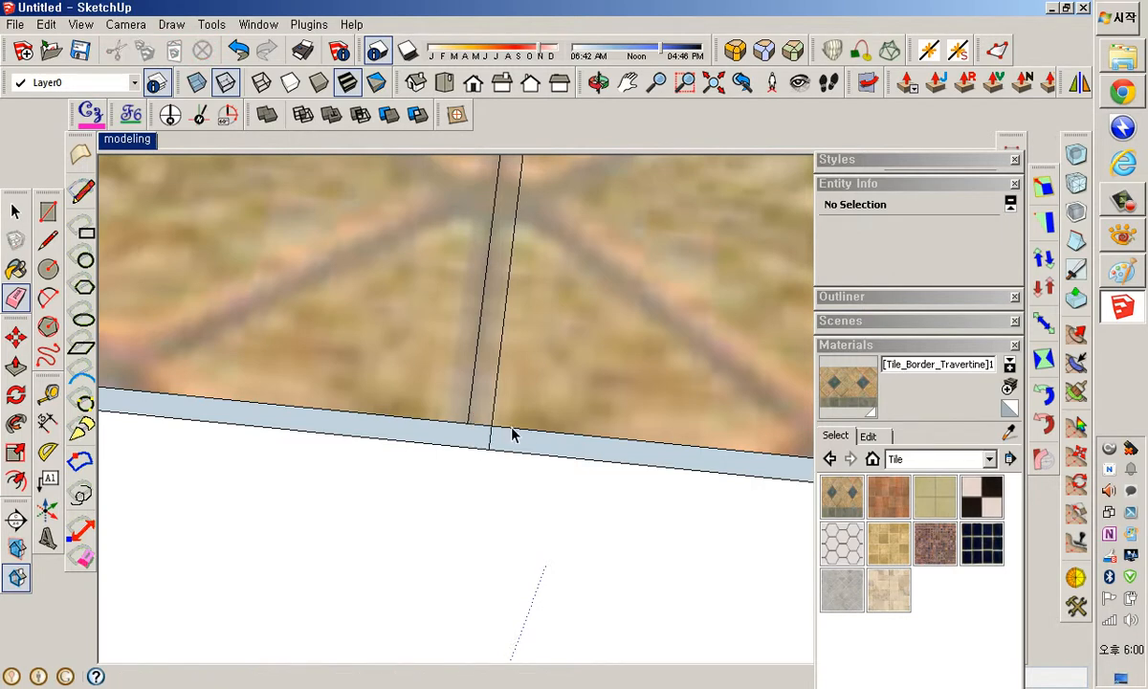
{"action": "key", "text": "space"}
{"action": "left_click", "coordinate": [495, 425]}
{"action": "scroll", "coordinate": [536, 426], "scroll_direction": "down", "scroll_amount": 4}
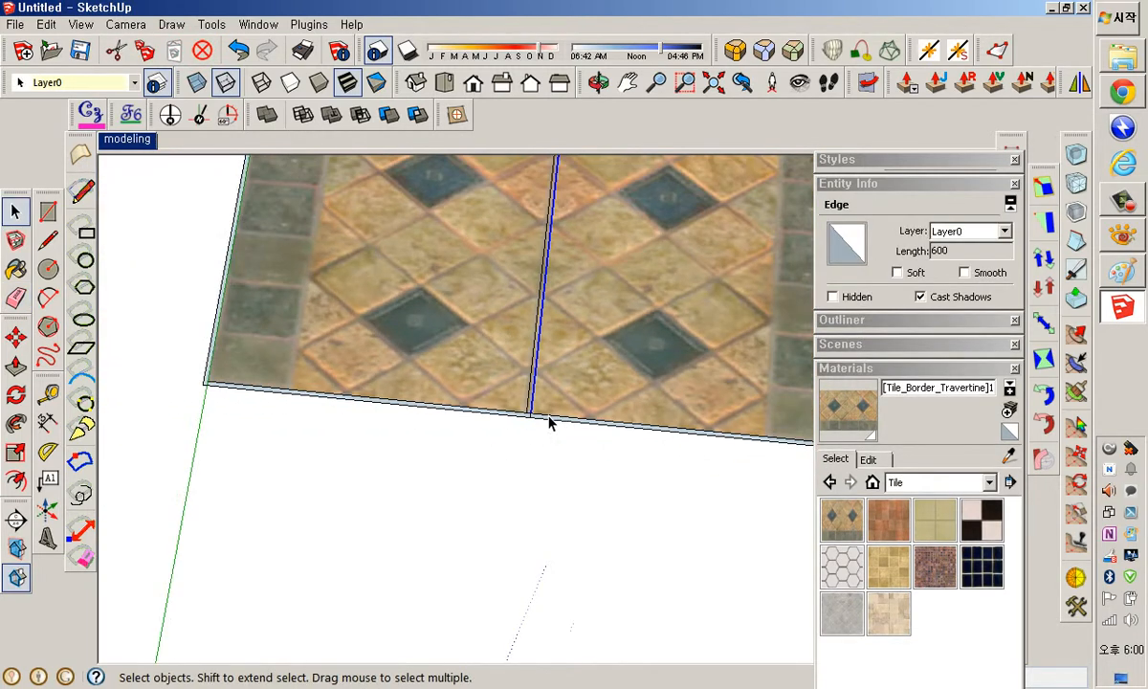
{"action": "left_click", "coordinate": [551, 421]}
Delete the short leftover edge crossing the border strip at the near end of the seam.
{"action": "scroll", "coordinate": [555, 413], "scroll_direction": "down", "scroll_amount": 2}
{"action": "scroll", "coordinate": [542, 430], "scroll_direction": "up", "scroll_amount": 5}
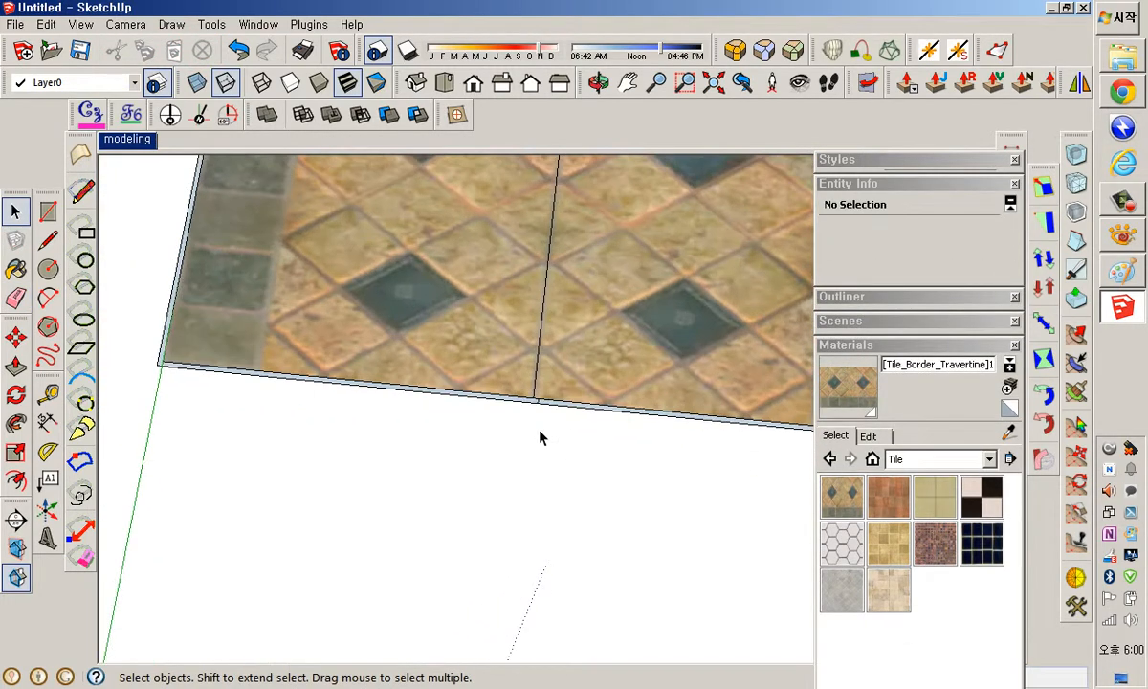
{"action": "scroll", "coordinate": [545, 418], "scroll_direction": "up", "scroll_amount": 2}
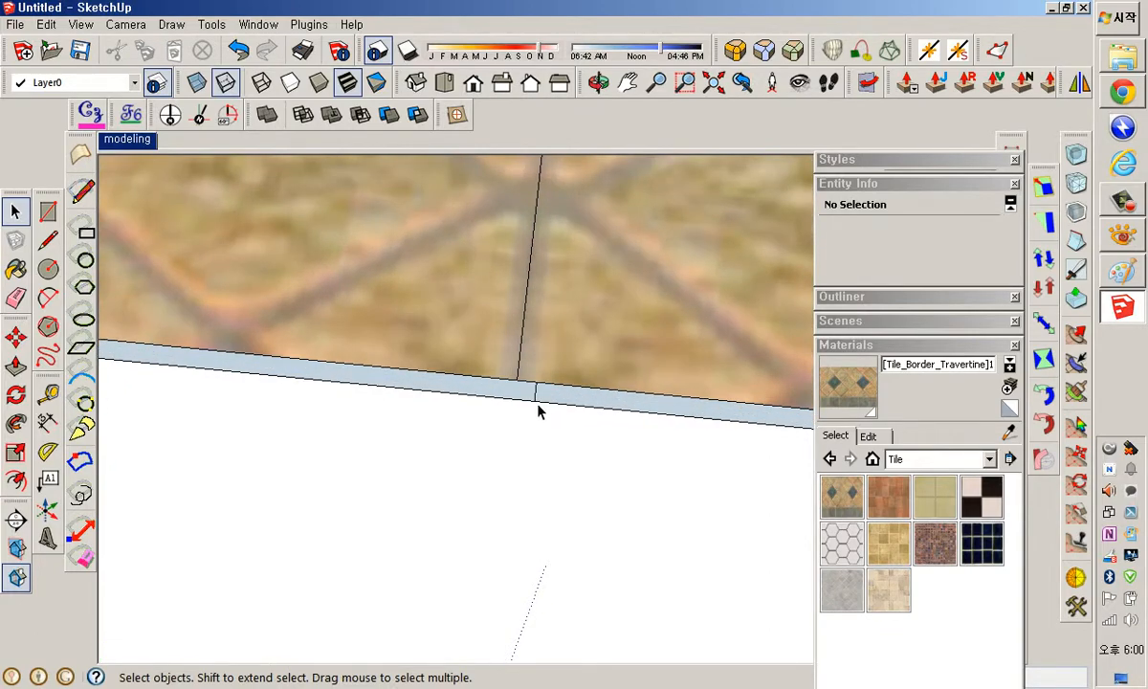
{"action": "left_click", "coordinate": [538, 409]}
{"action": "left_click", "coordinate": [542, 413]}
{"action": "scroll", "coordinate": [579, 392], "scroll_direction": "down", "scroll_amount": 4}
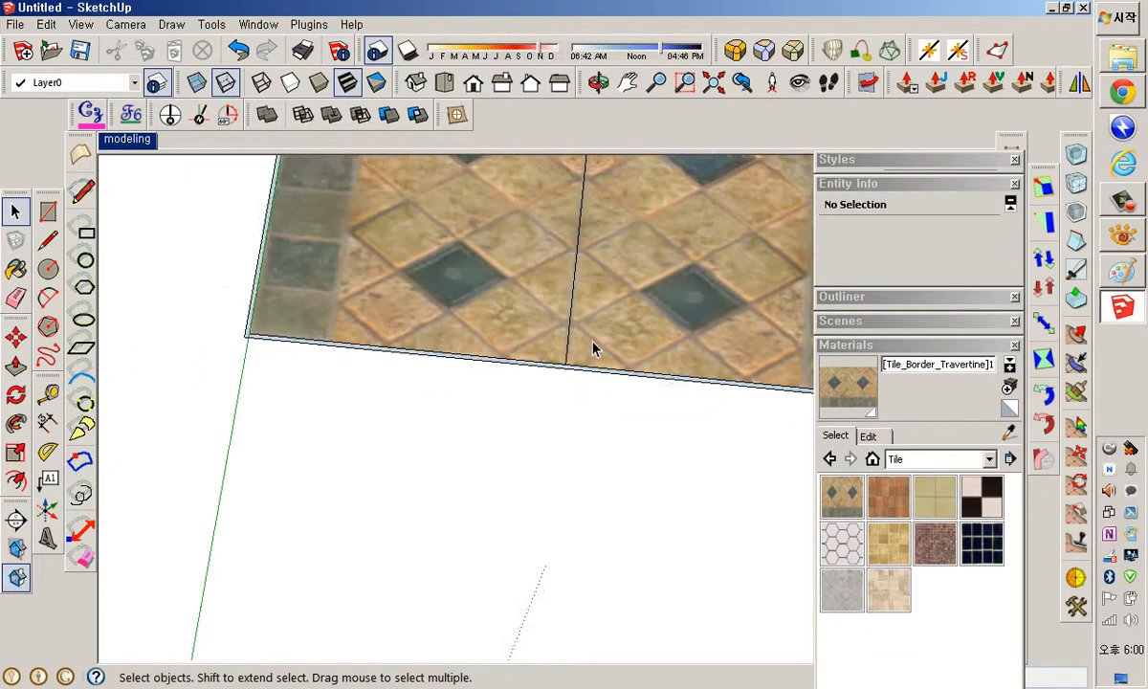
{"action": "scroll", "coordinate": [592, 343], "scroll_direction": "down", "scroll_amount": 3}
{"action": "scroll", "coordinate": [564, 332], "scroll_direction": "up", "scroll_amount": 5}
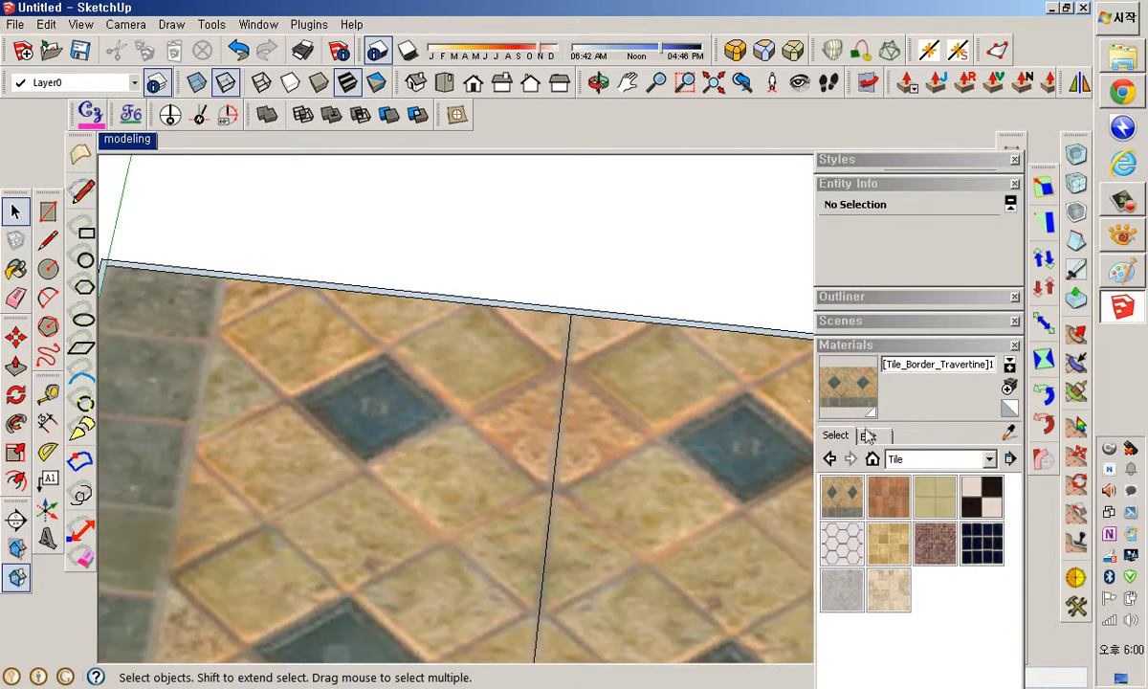
Paint the narrow border strip around both tiles black with Color_009 from the Colors material collection.
{"action": "left_click", "coordinate": [909, 459]}
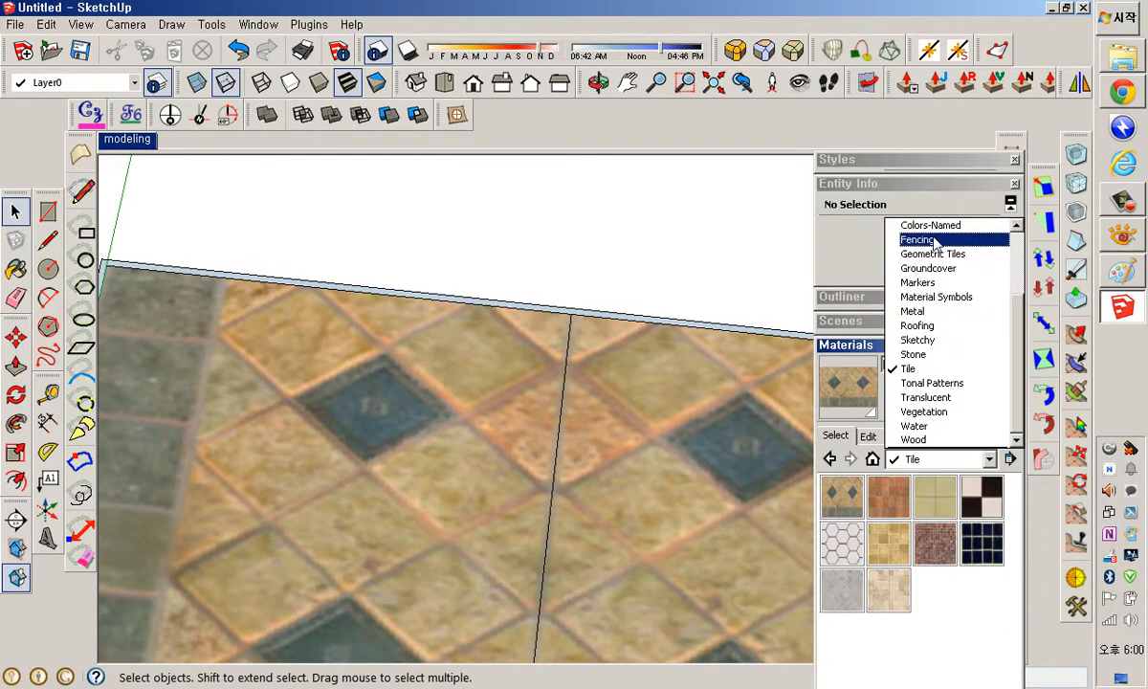
{"action": "scroll", "coordinate": [918, 412], "scroll_direction": "up", "scroll_amount": 3}
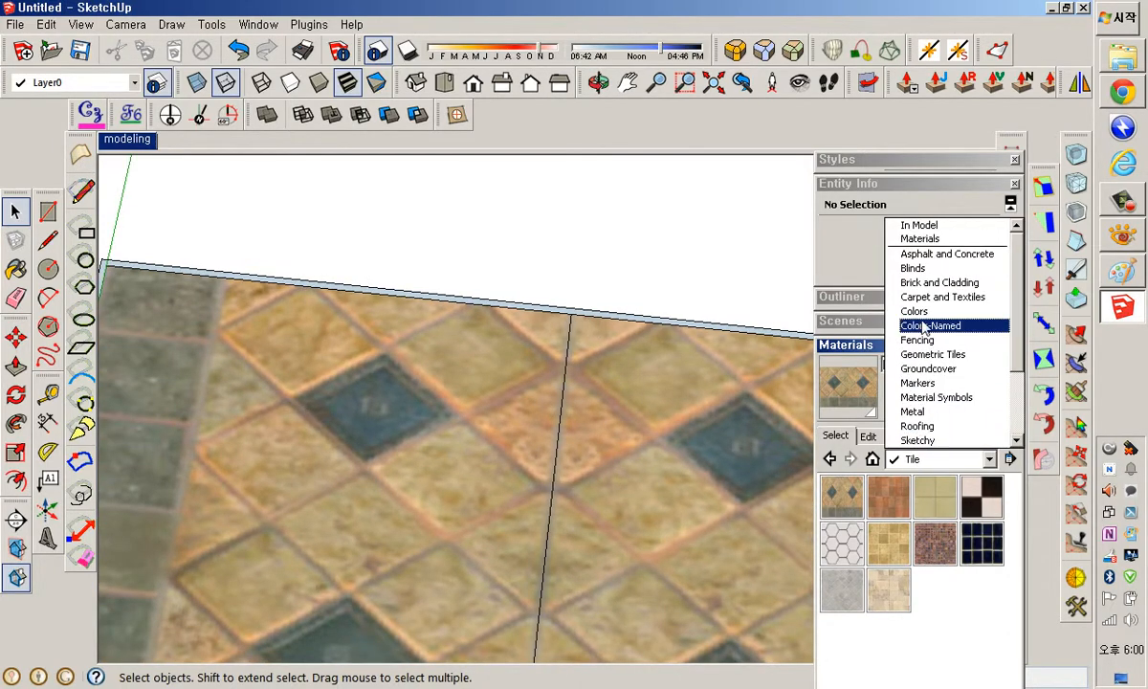
{"action": "left_click", "coordinate": [913, 310]}
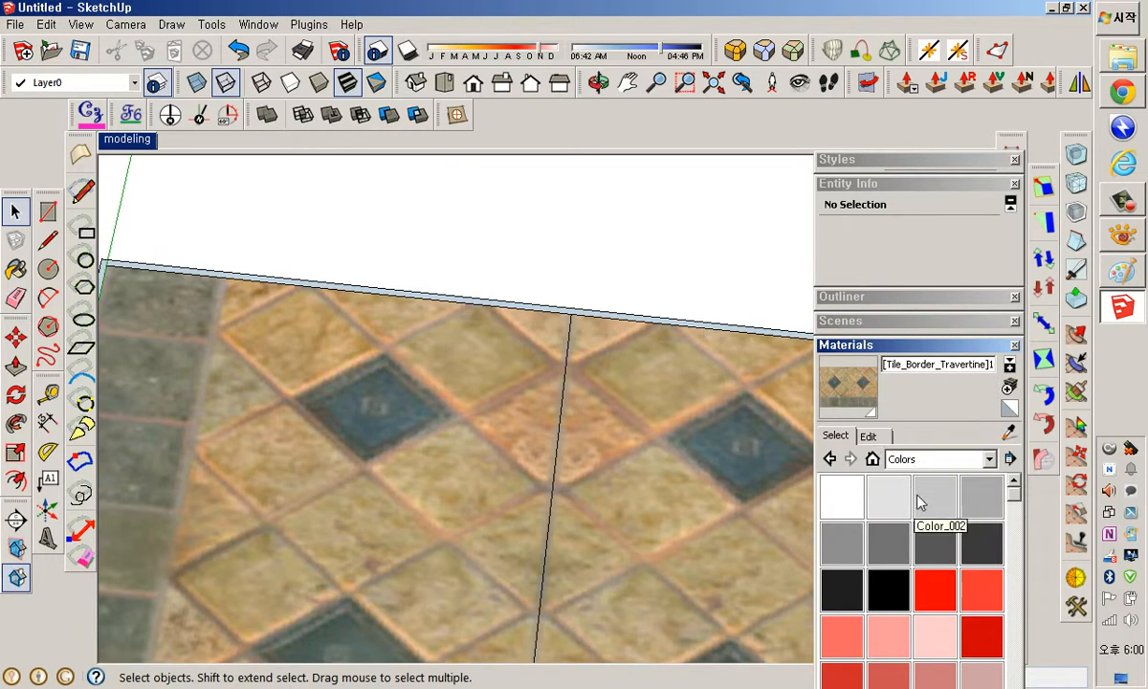
{"action": "left_click", "coordinate": [891, 586]}
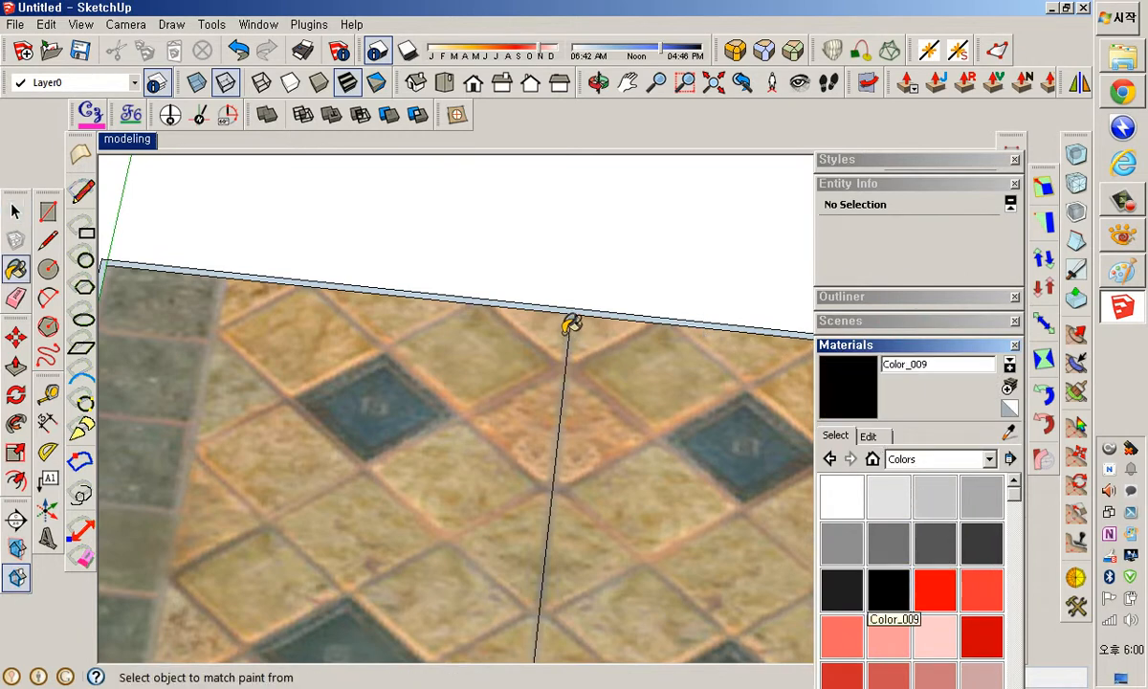
{"action": "scroll", "coordinate": [538, 345], "scroll_direction": "up", "scroll_amount": 4}
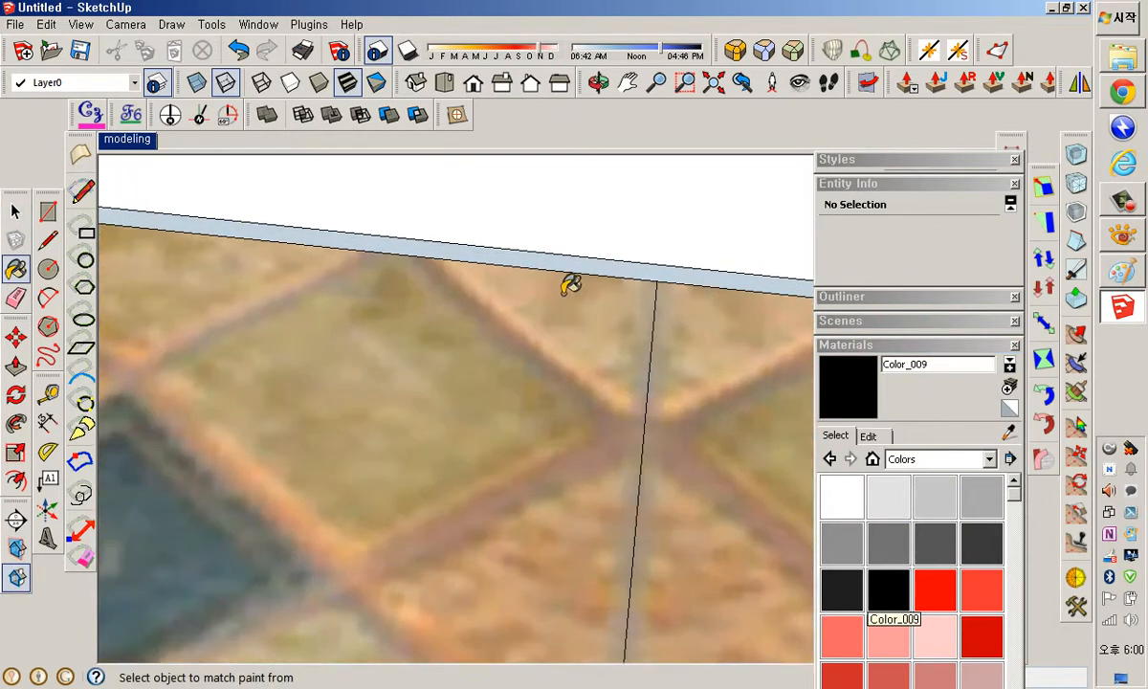
{"action": "scroll", "coordinate": [573, 287], "scroll_direction": "down", "scroll_amount": 5}
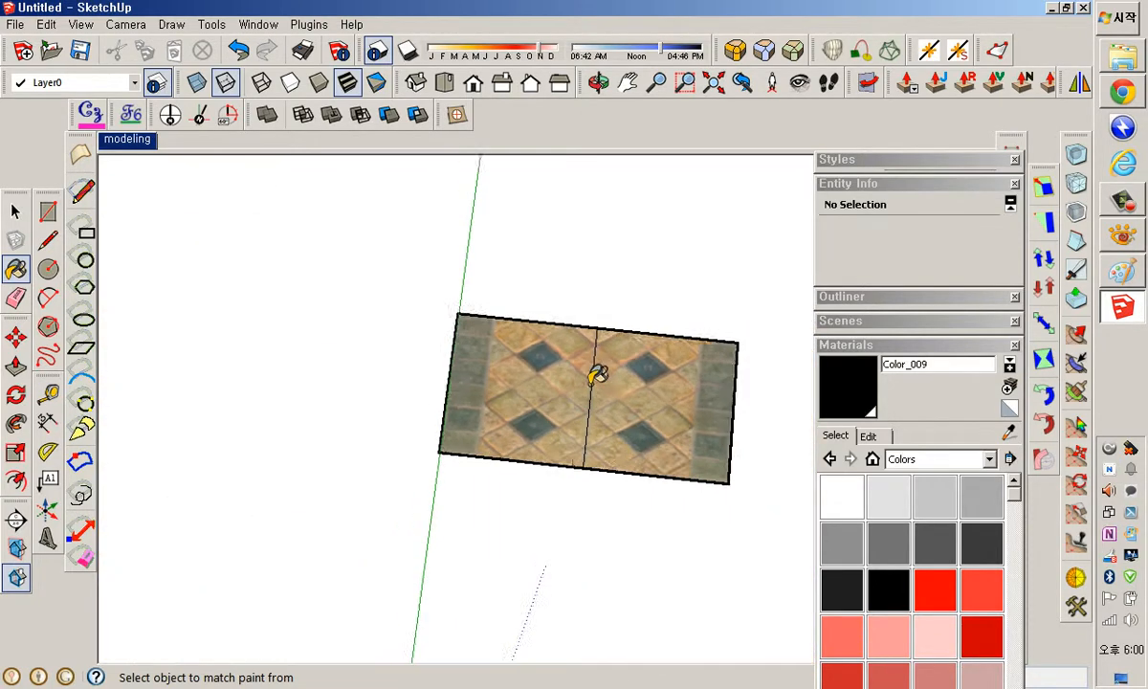
Combine the textures of both tiles and their border into one, erasing the interior edges, and show the materials in the model.
{"action": "key", "text": "space"}
{"action": "left_click_drag", "start_coordinate": [418, 282], "coordinate": [686, 518]}
{"action": "right_click", "coordinate": [649, 413]}
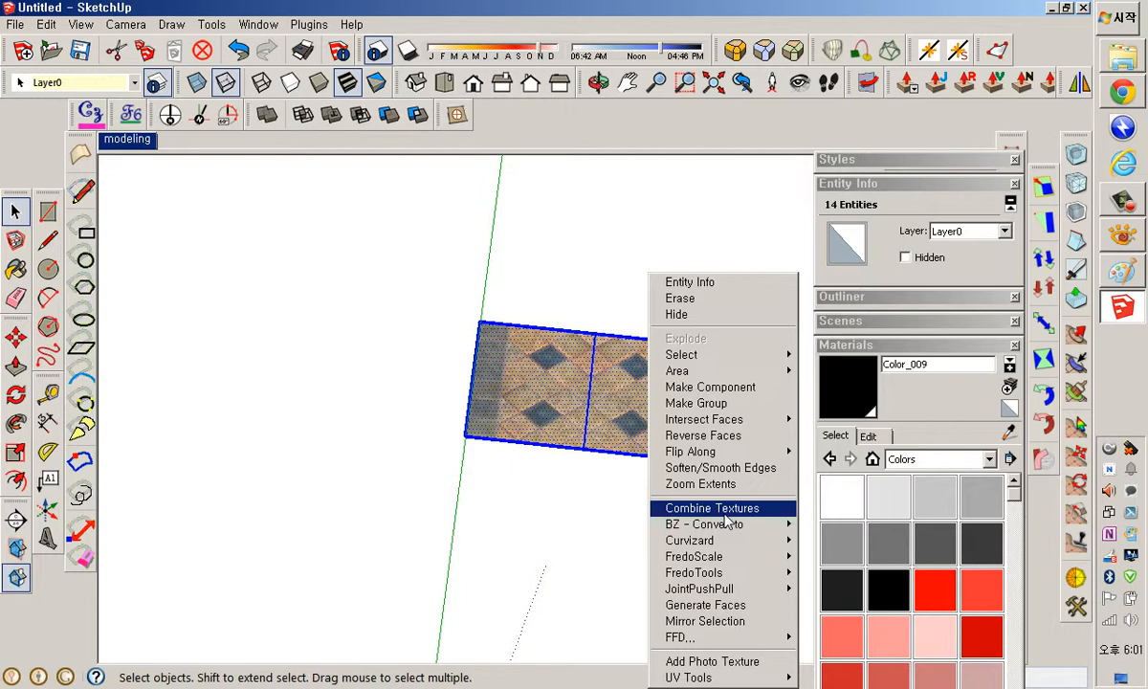
{"action": "left_click", "coordinate": [731, 510]}
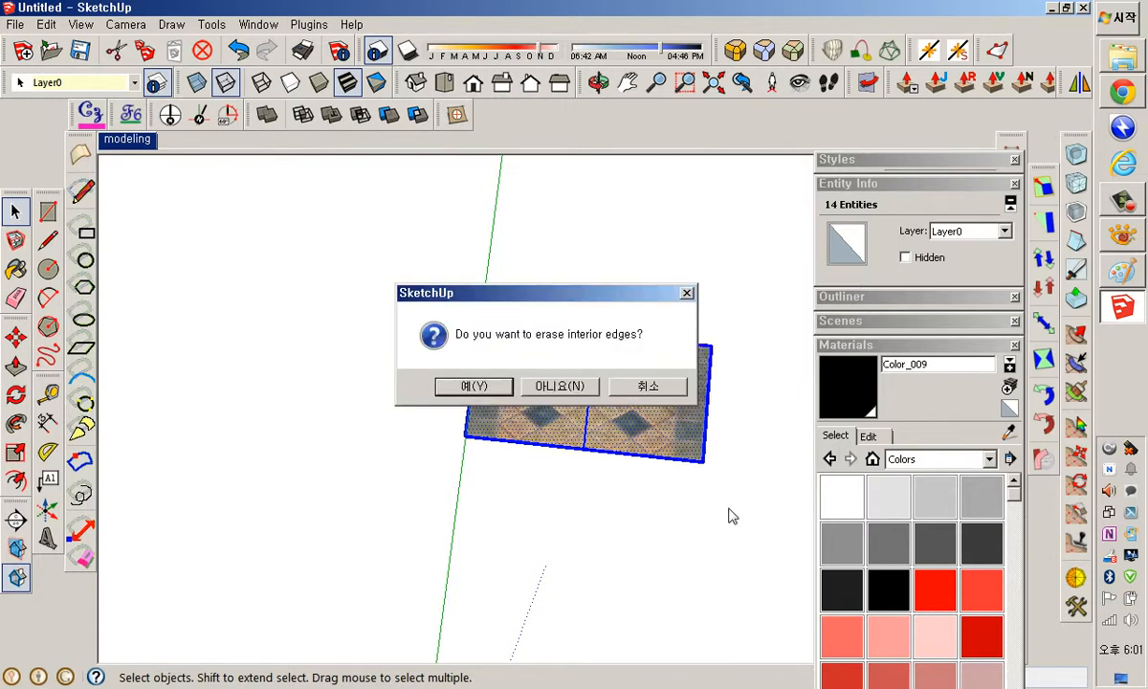
{"action": "left_click", "coordinate": [466, 386]}
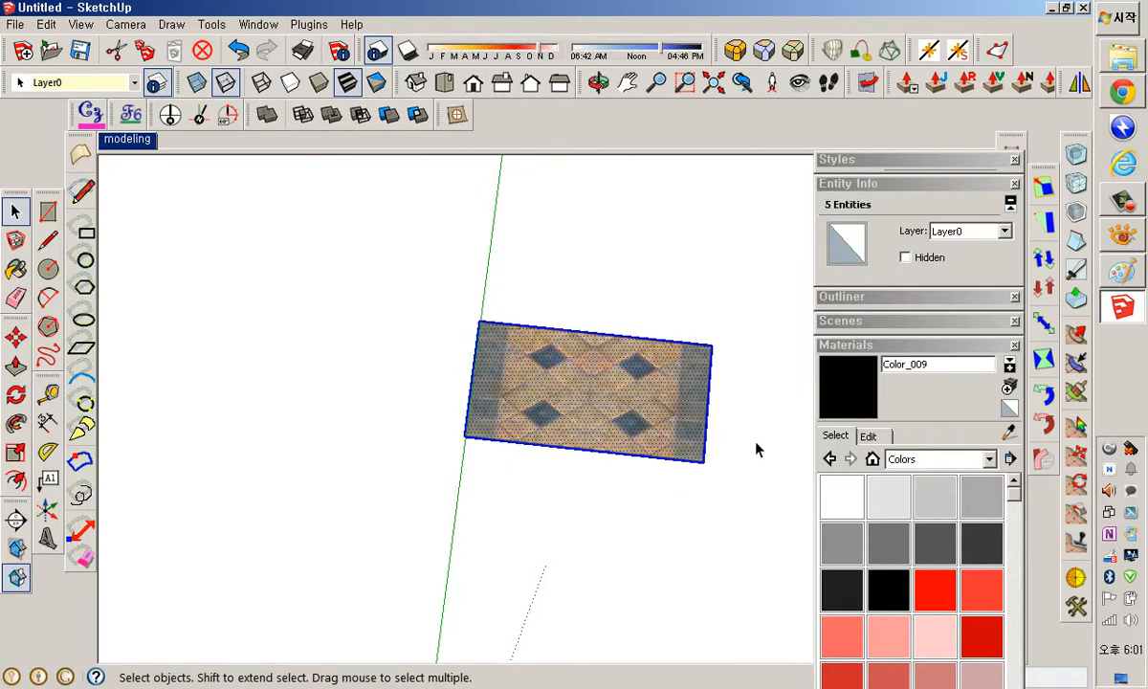
{"action": "left_click", "coordinate": [872, 458]}
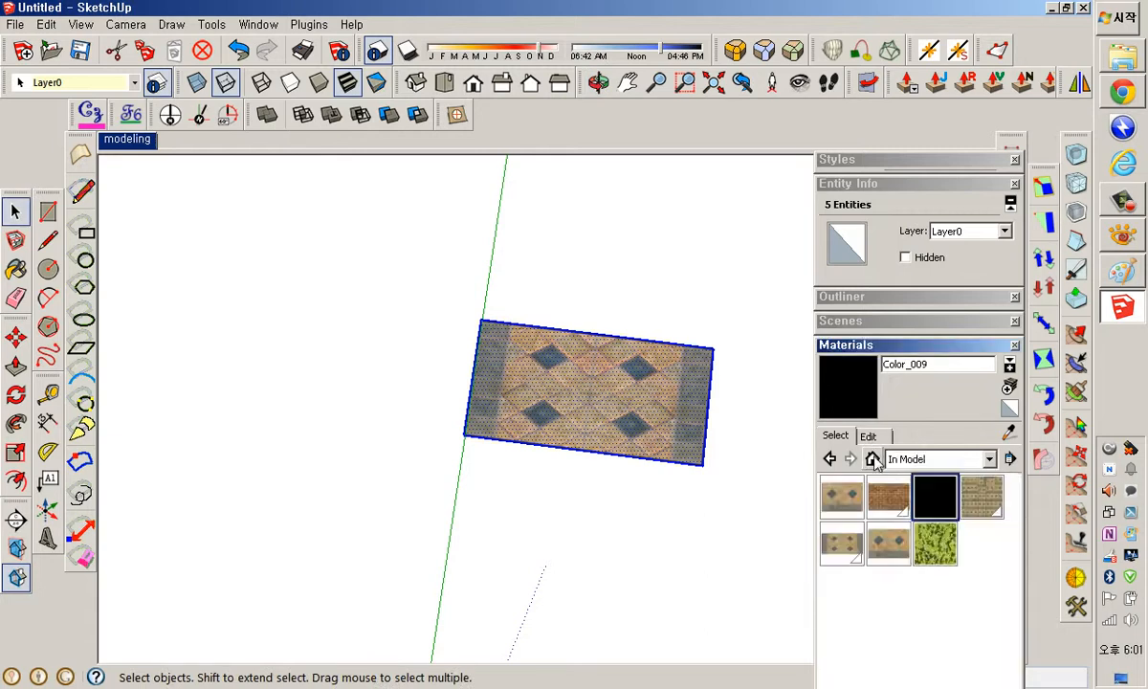